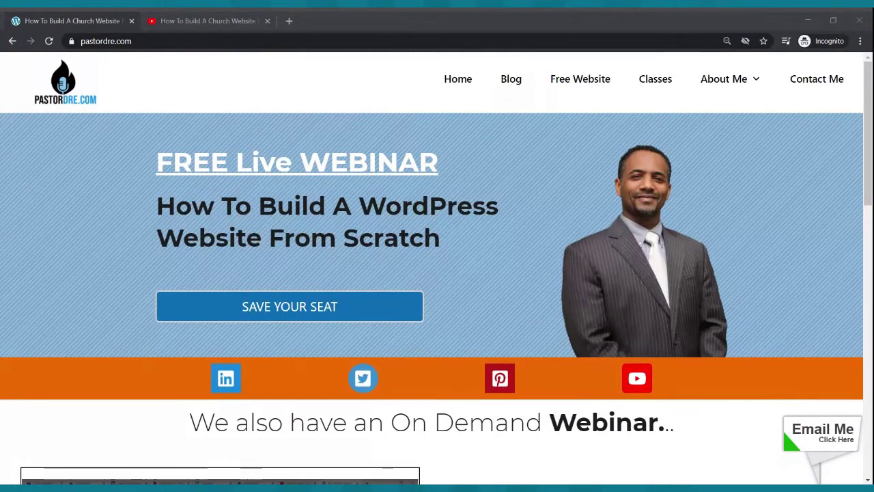
- Load webinarchurchwebsite.siterubix.com in a new Chrome tab
left_click(164, 95)
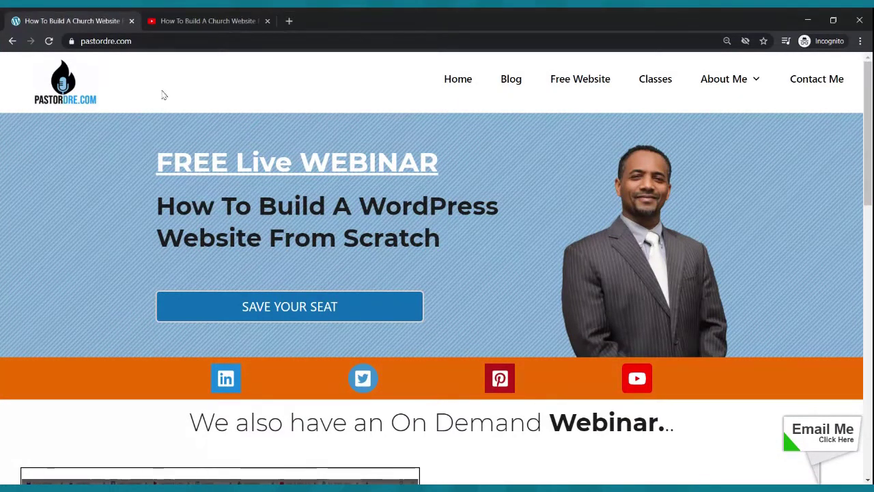
left_click(289, 21)
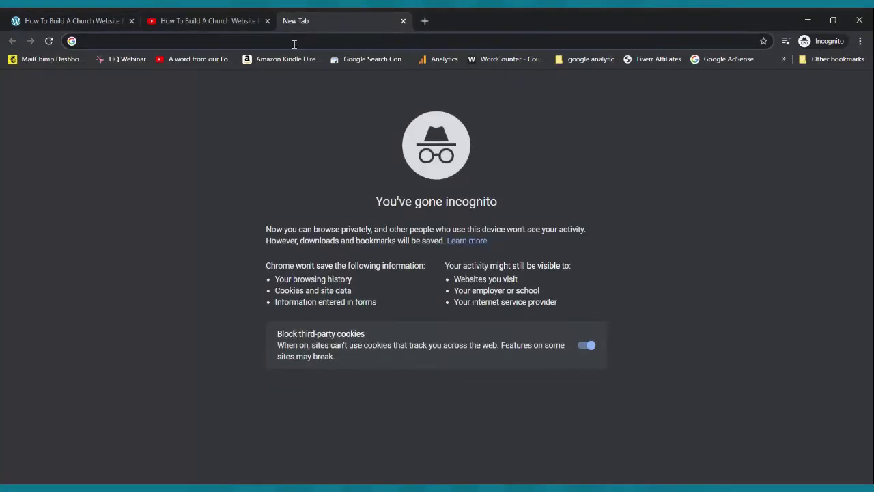
type("web")
key("Return")
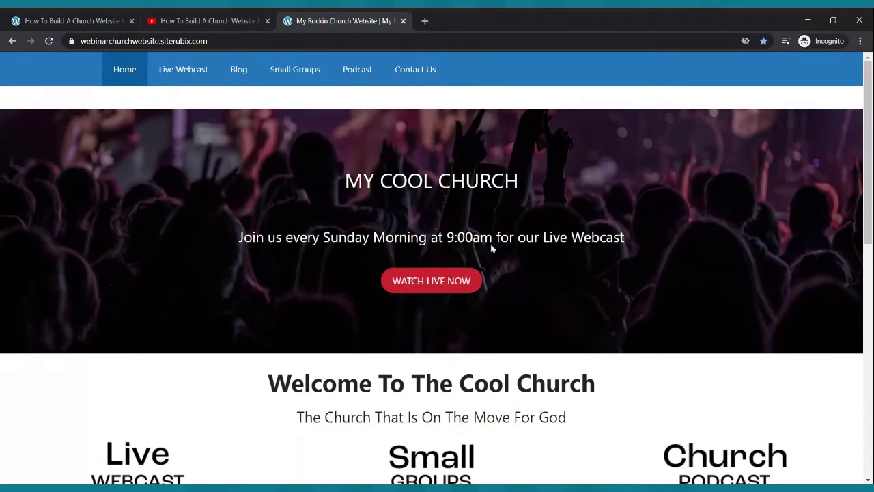
- Scroll through the demo church site's sections, then return to the pastordre.com tab
scroll(529, 195, "down", 3)
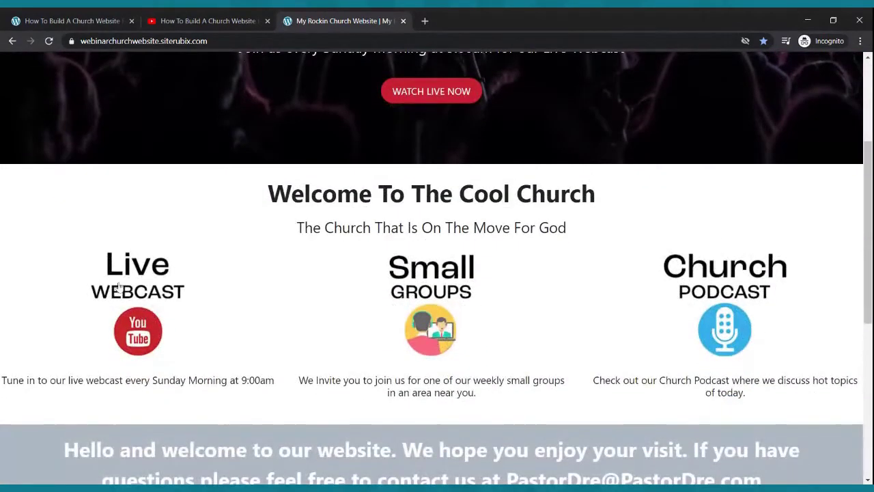
scroll(476, 114, "up", 3)
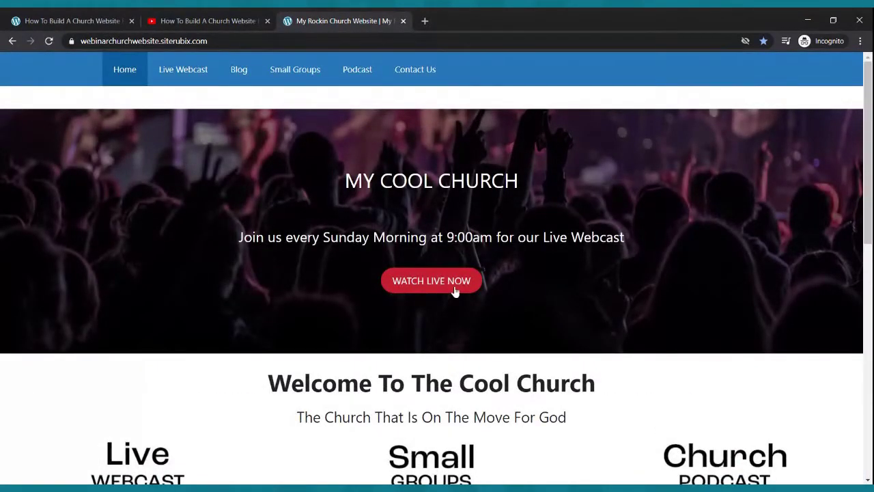
scroll(455, 280, "down", 3)
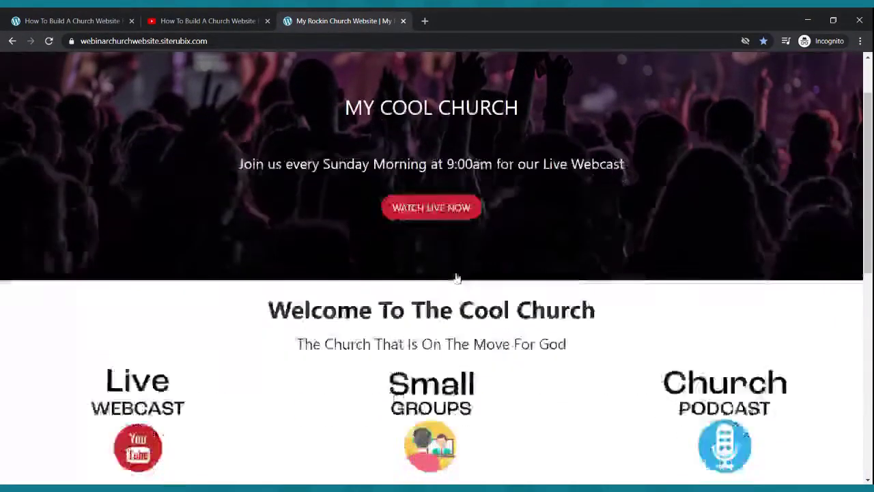
scroll(457, 275, "down", 5)
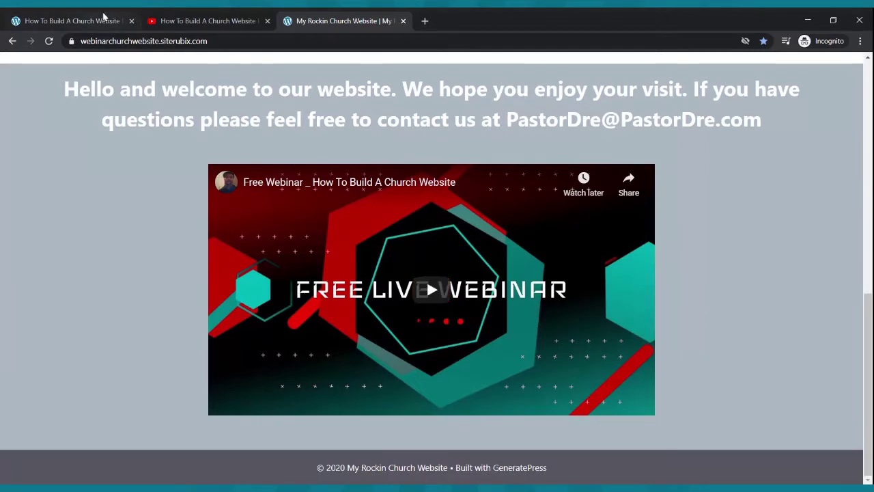
left_click(112, 17)
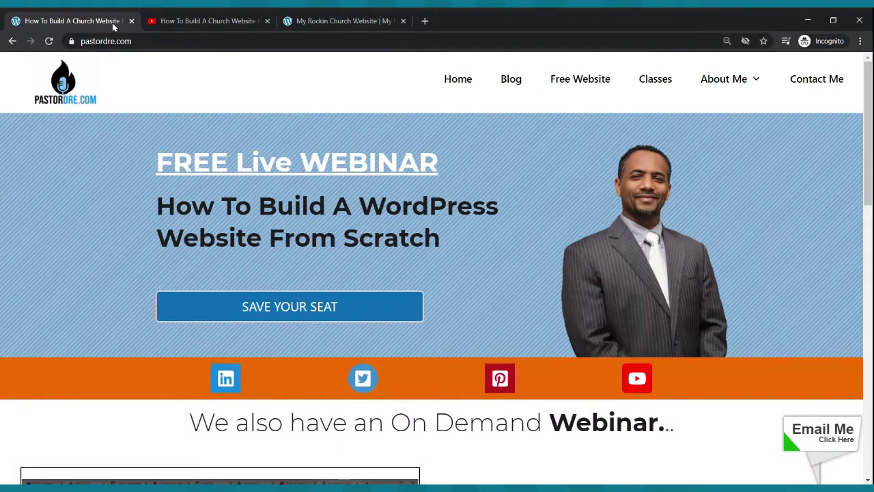
- Follow the 'Free Website' link on pastordre.com to the SiteRubix free website page
left_click(571, 80)
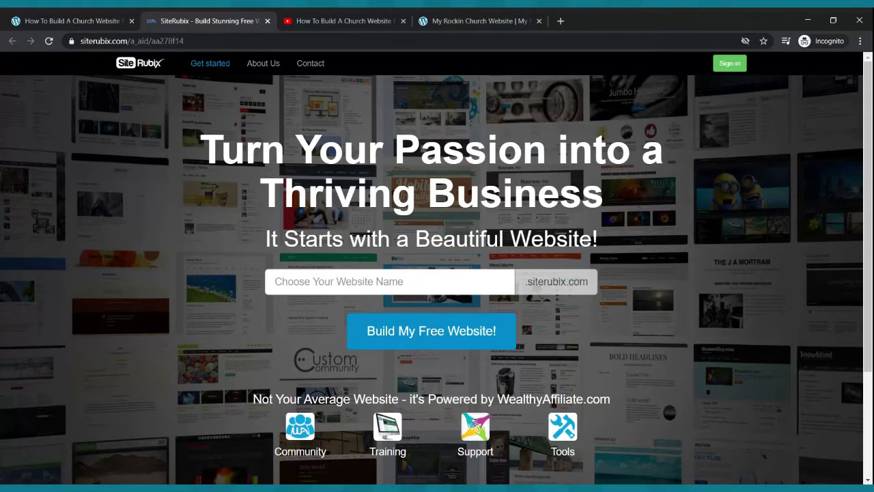
- Enter pastordre as the website name and choose 'Build My Free Website!'
left_click(335, 285)
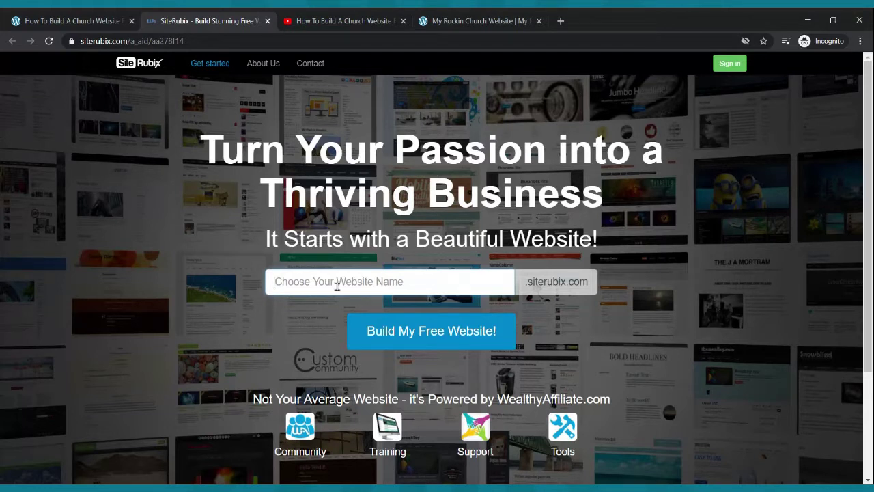
type("pastordre")
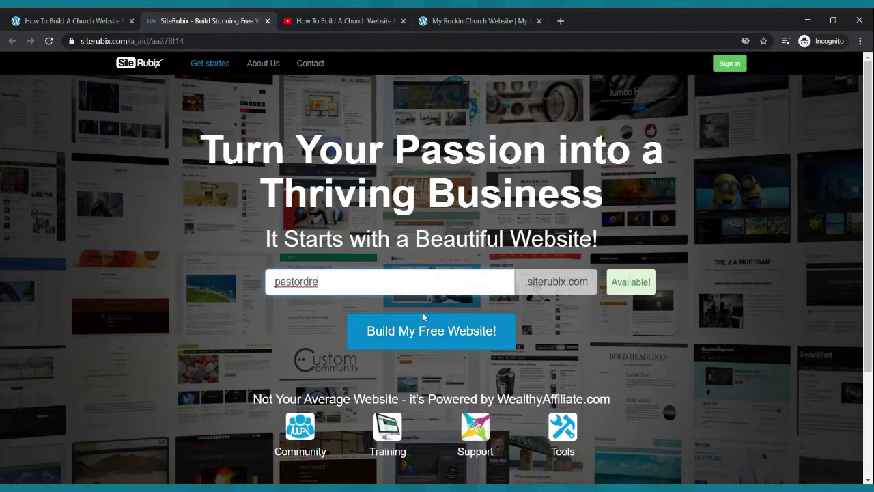
left_click(463, 336)
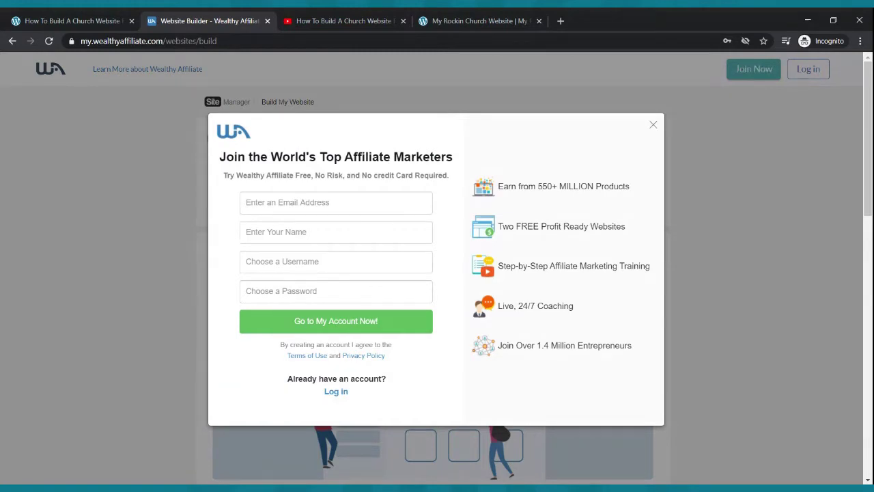
- Go through the email, name, username and password sign-up fields, then choose 'Log in' instead
left_click(305, 203)
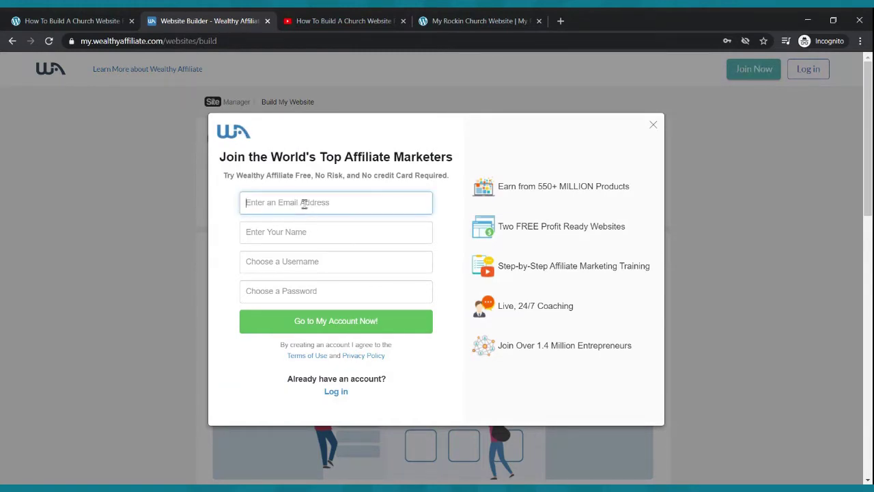
left_click(309, 234)
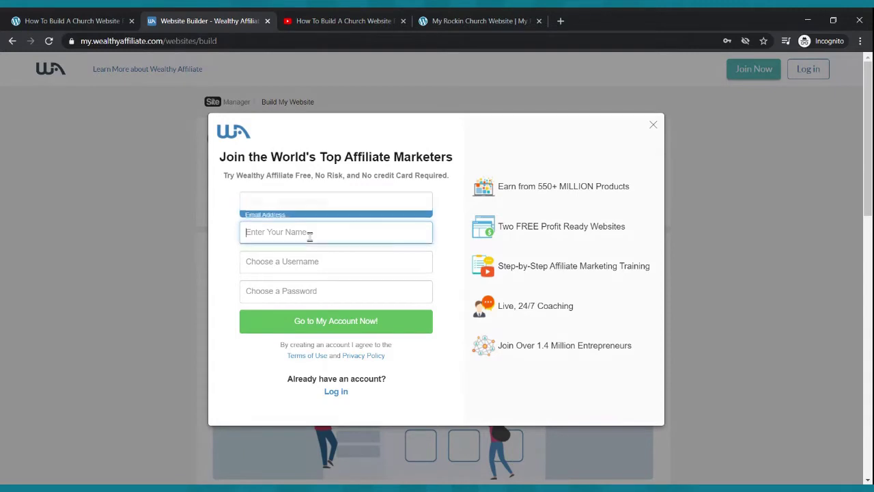
left_click(314, 256)
left_click(324, 297)
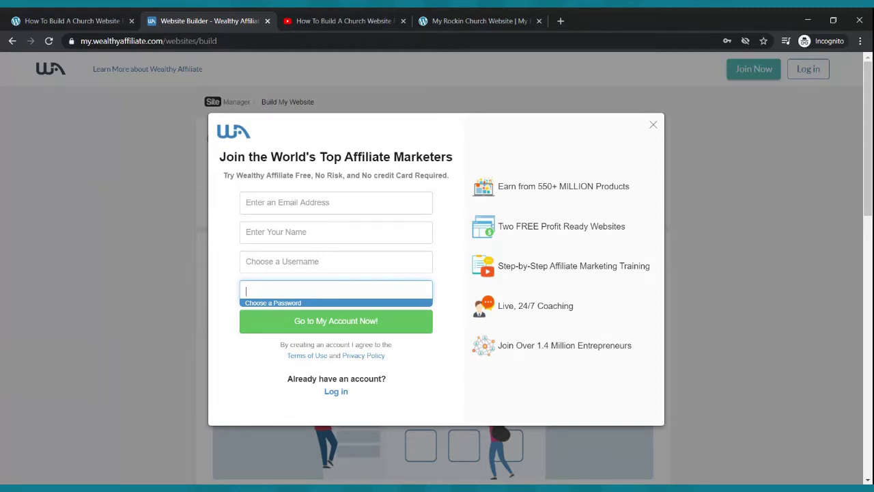
left_click(349, 205)
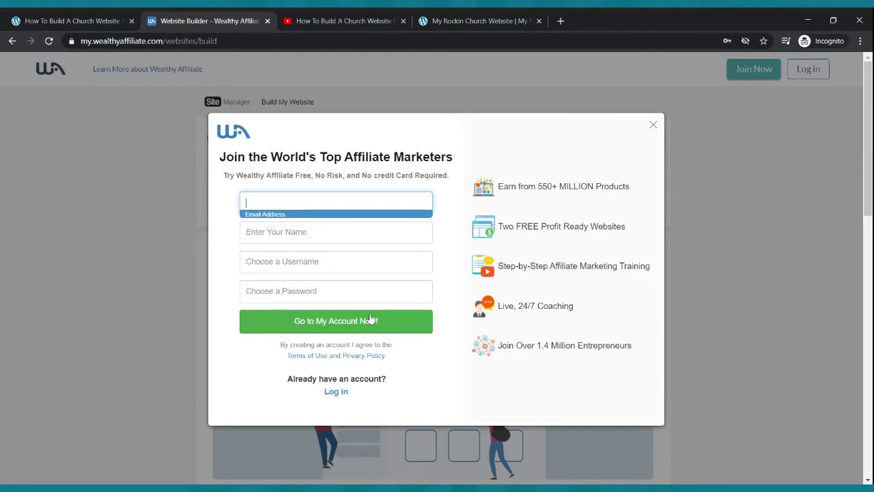
left_click(344, 391)
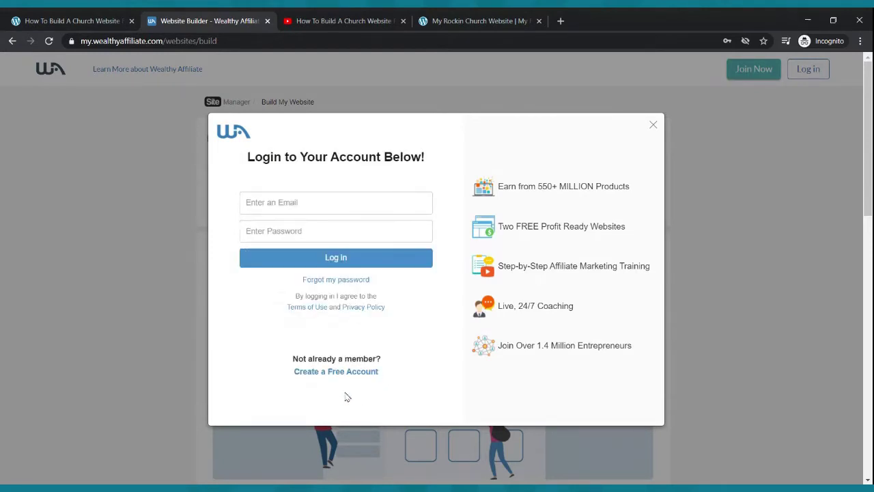
- Autofill the saved account credentials and log in to Wealthy Affiliate
left_click(339, 209)
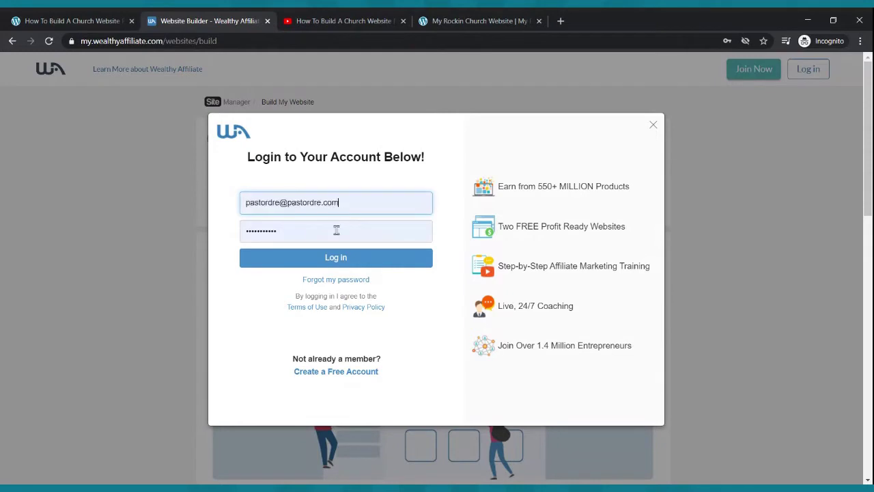
left_click(335, 259)
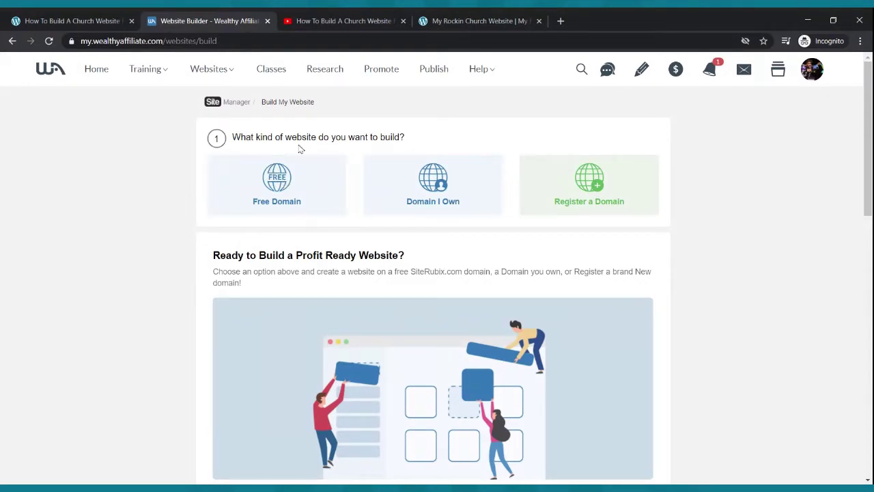
- Choose Free Domain and enter pastordre as the domain name
left_click(272, 179)
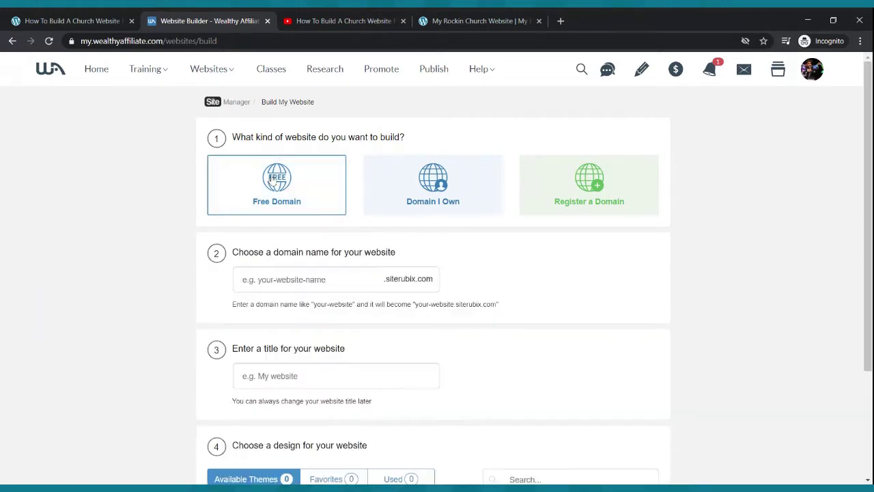
left_click(273, 277)
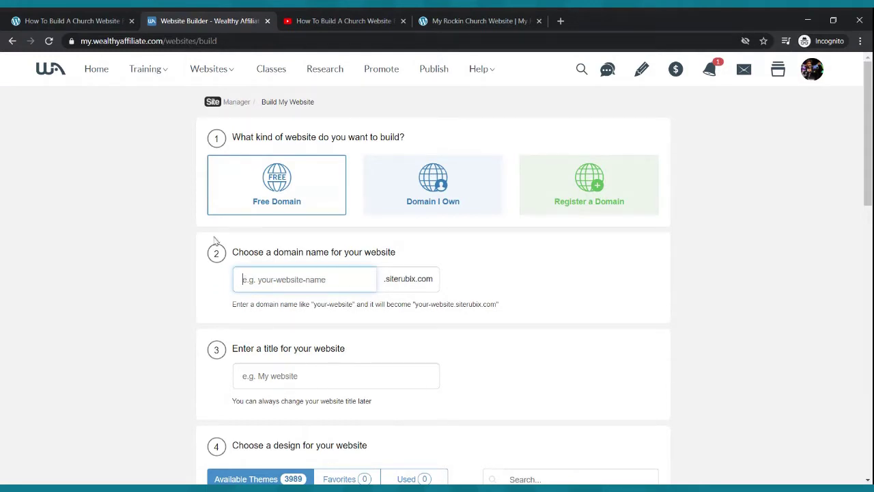
type("pastordre")
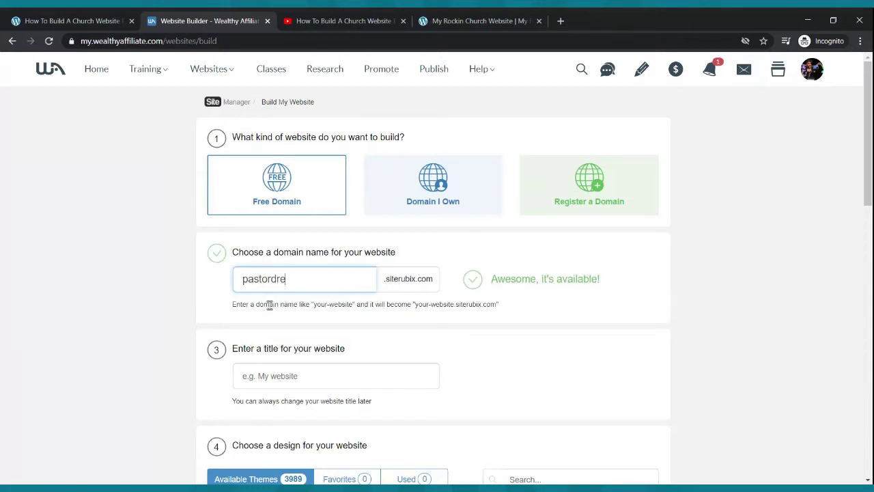
- Title the website 'Helping Boost Their Online Presence' and scroll down to the theme list
left_click(263, 374)
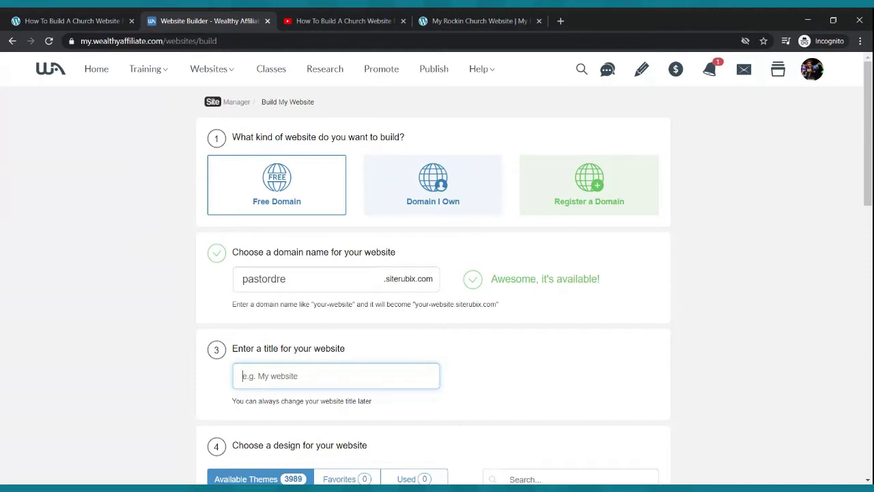
type("He")
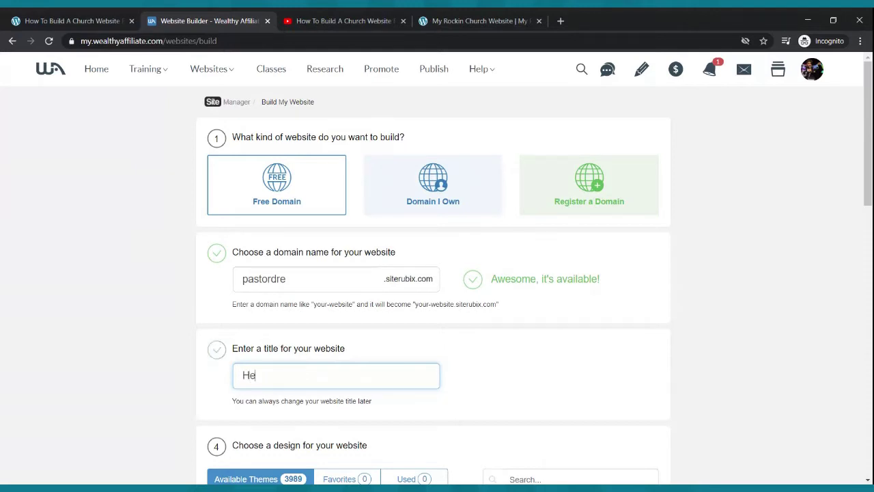
type("lping Boost Their Online Presence")
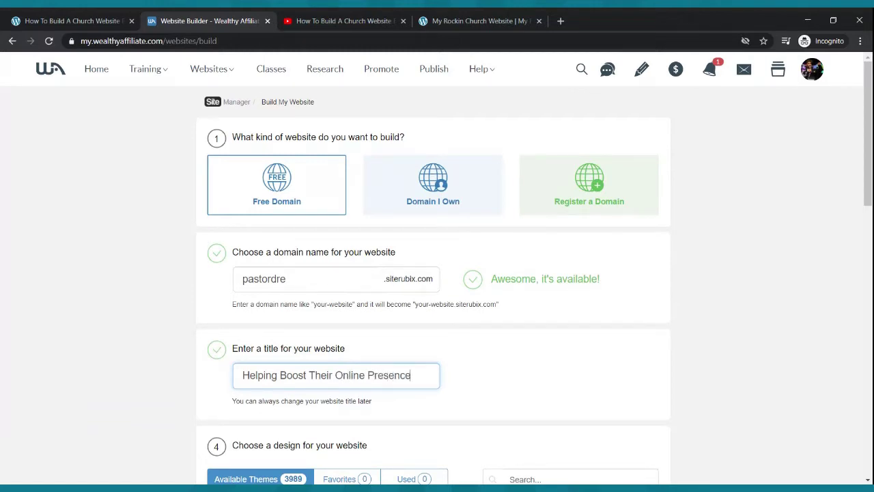
scroll(342, 302, "down", 3)
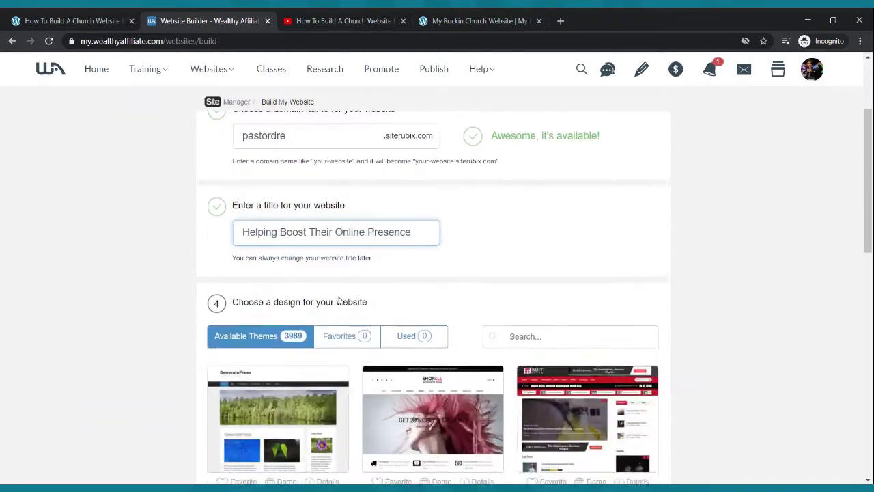
mouse_move(235, 389)
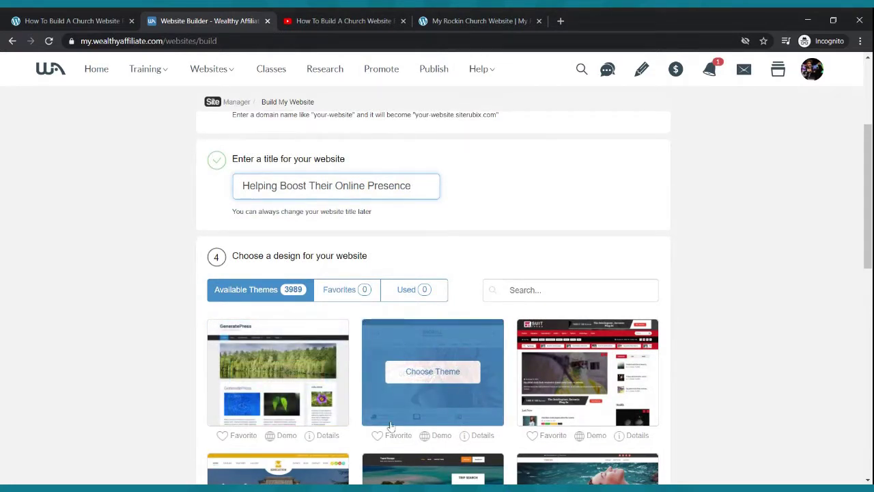
- Pick the GeneratePress theme and build the website, retrying after the installation error
left_click(282, 380)
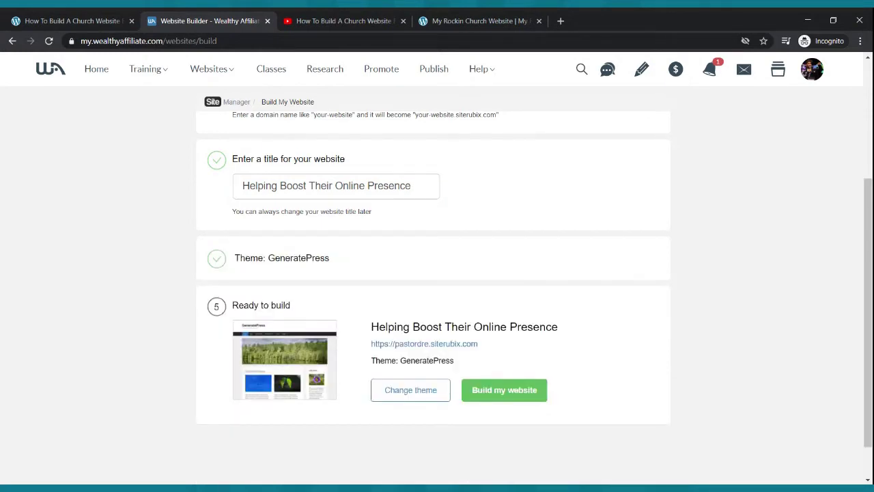
left_click(482, 395)
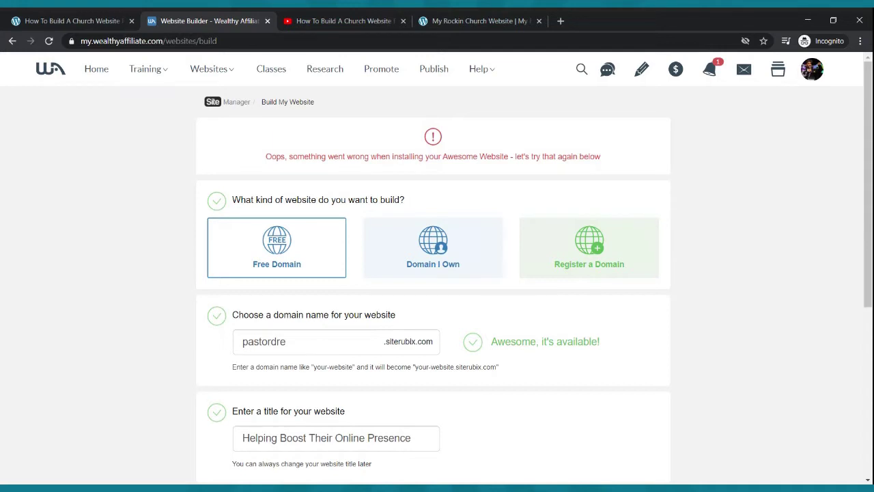
scroll(408, 211, "down", 4)
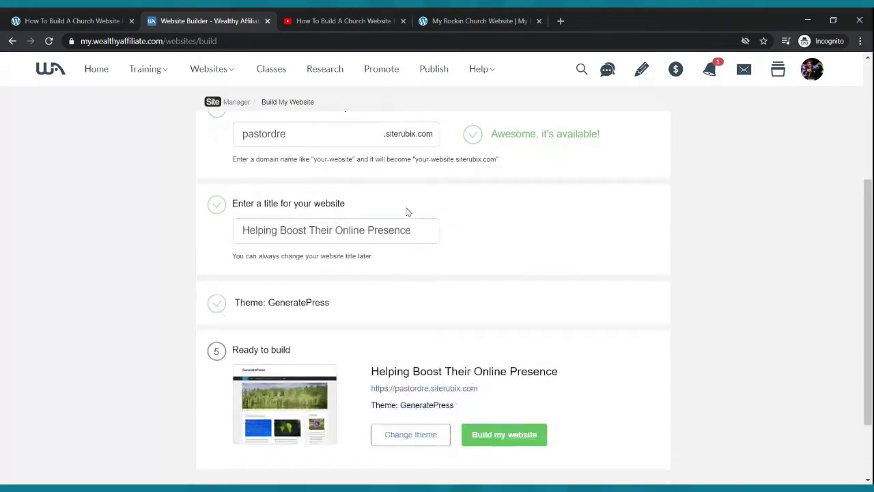
left_click(513, 345)
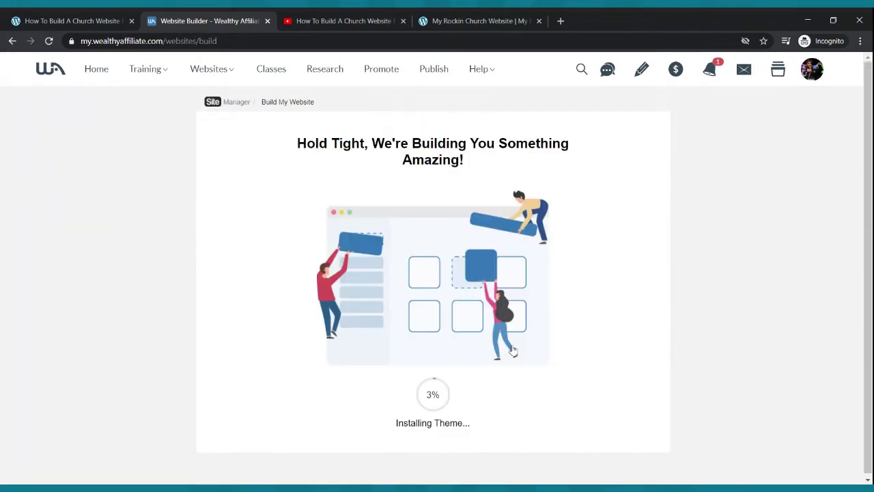
- Close the webinar video's Share panel and load youtube.com in a new tab
left_click(327, 21)
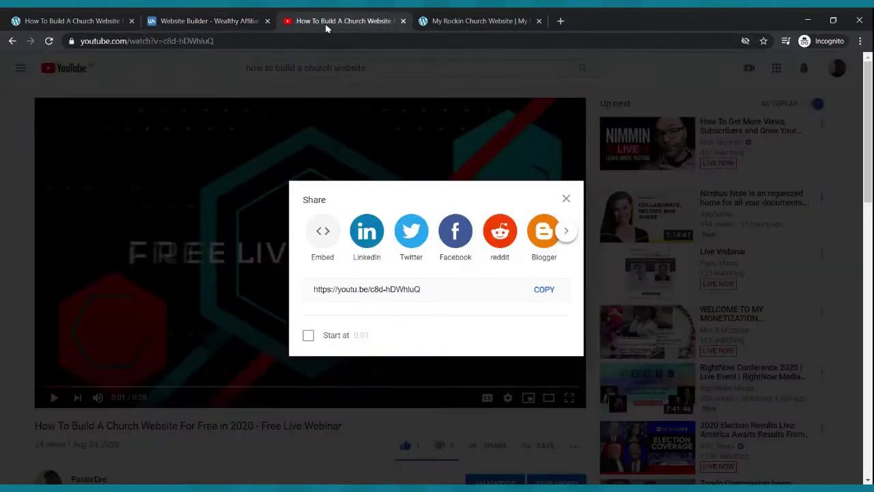
left_click(566, 199)
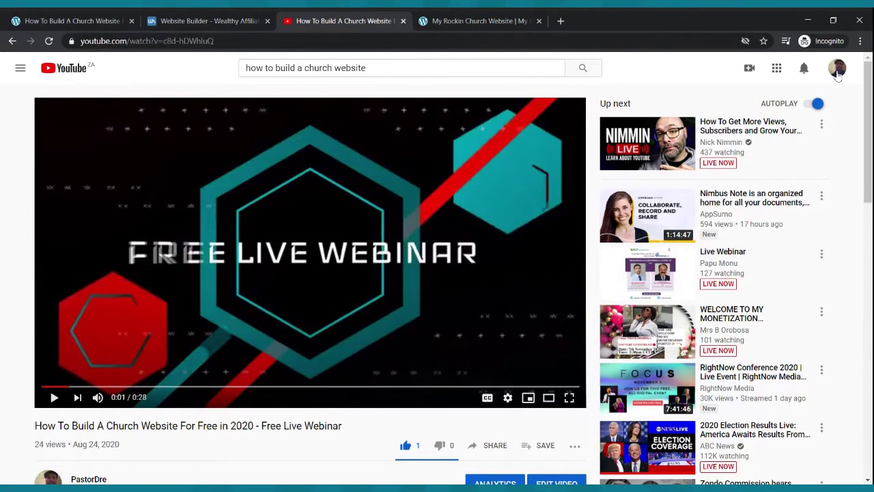
left_click(560, 20)
type("youtube.com")
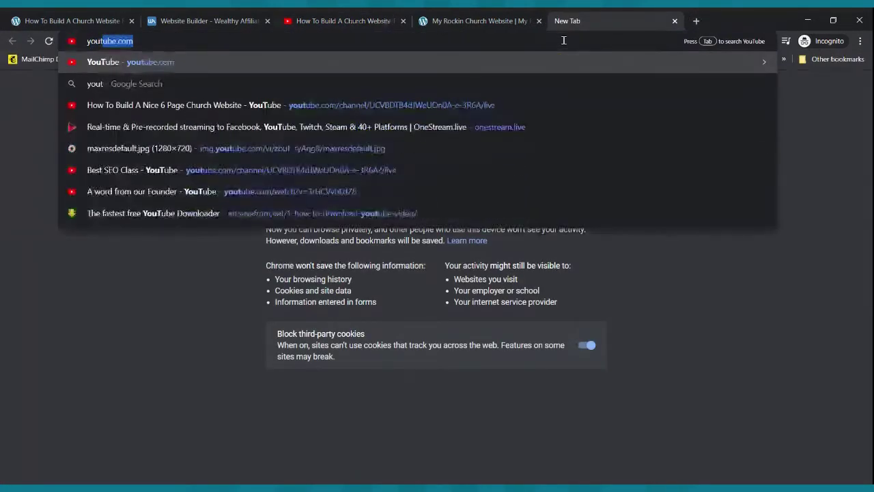
key("Return")
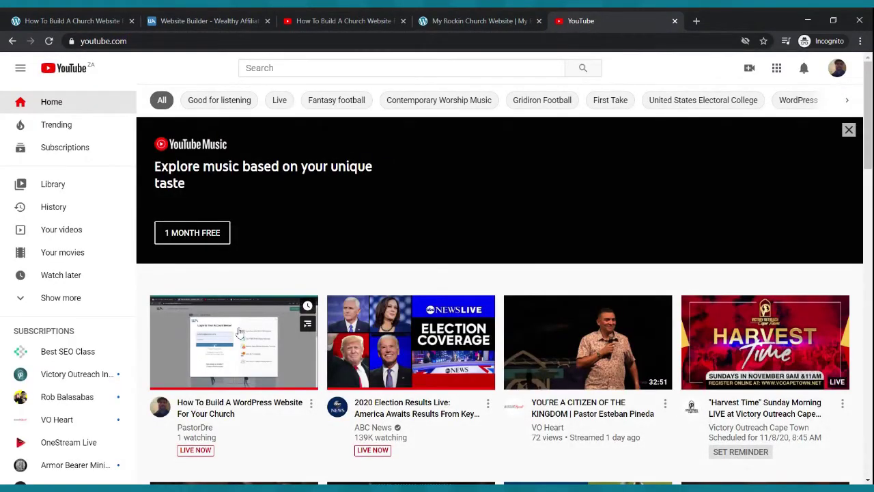
- Pause the live church WordPress stream, copy its share link, and close its tab
left_click(239, 331)
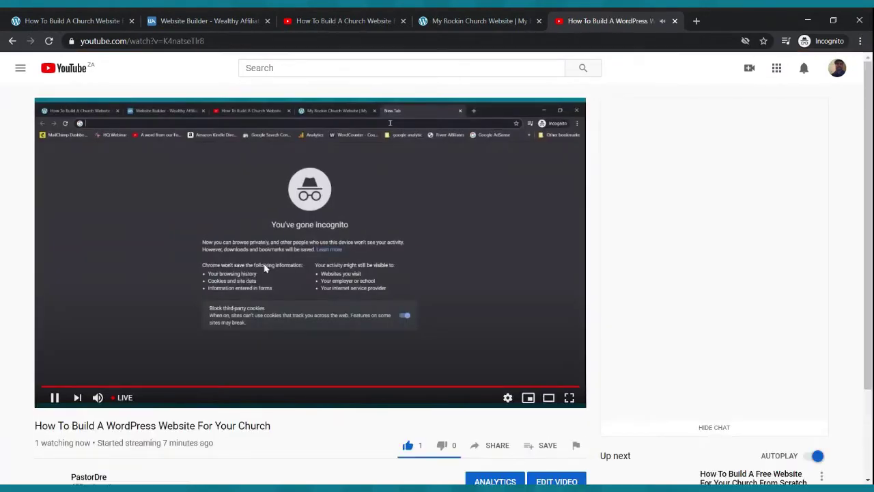
left_click(265, 268)
left_click(497, 444)
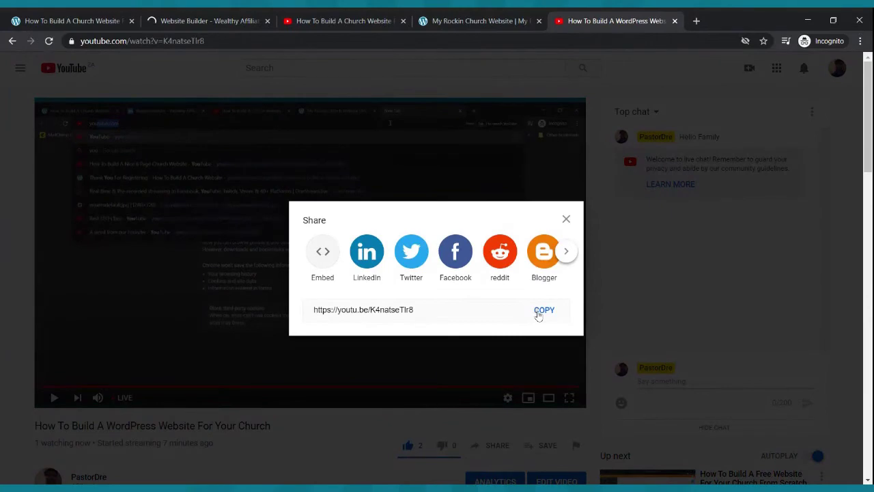
left_click(543, 310)
left_click(674, 20)
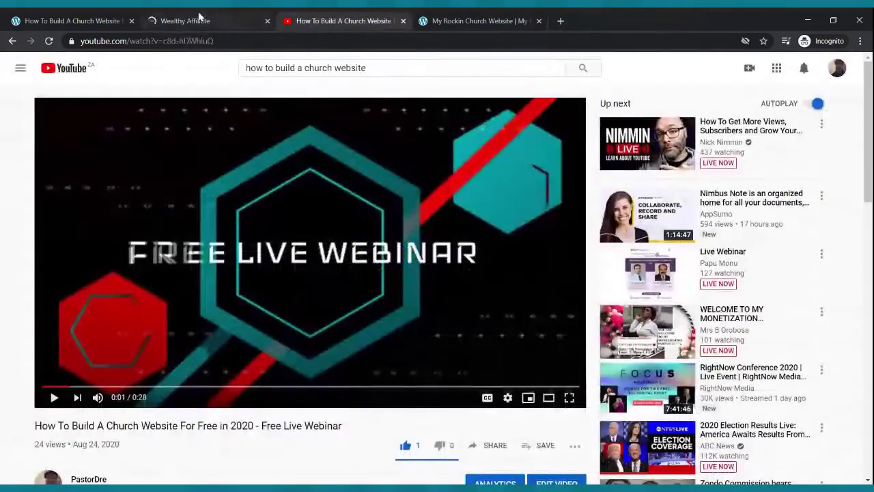
left_click(147, 488)
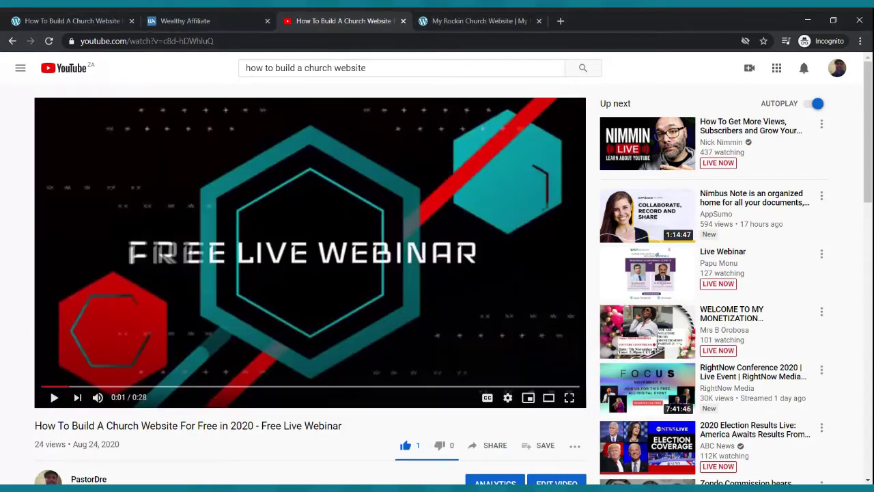
- Try Login Now to the new site's WordPress admin twice, closing each Access denied tab
left_click(179, 20)
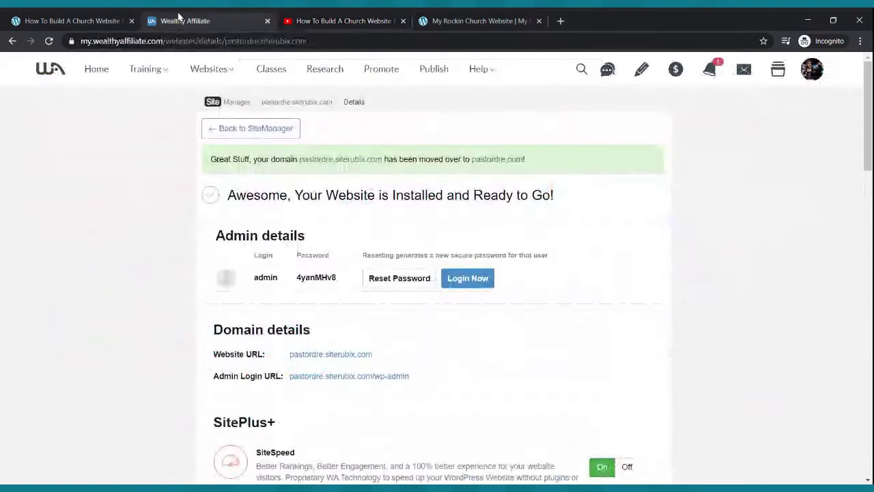
left_click(450, 285)
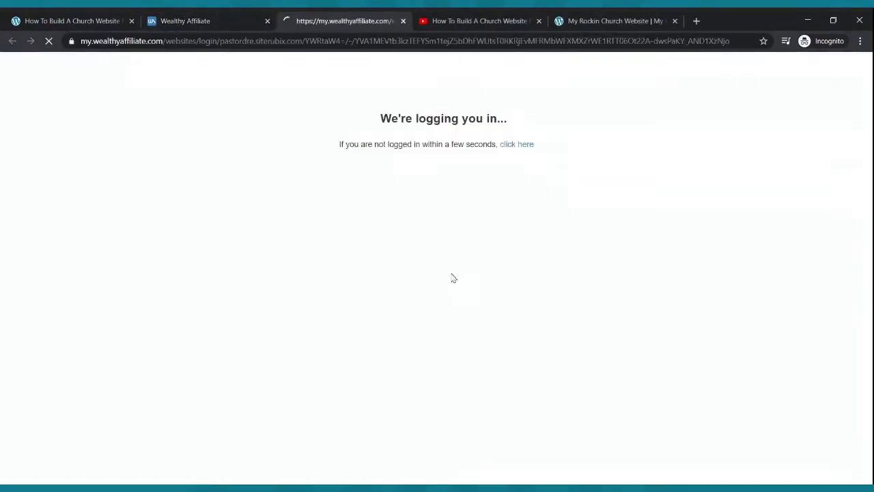
left_click(516, 19)
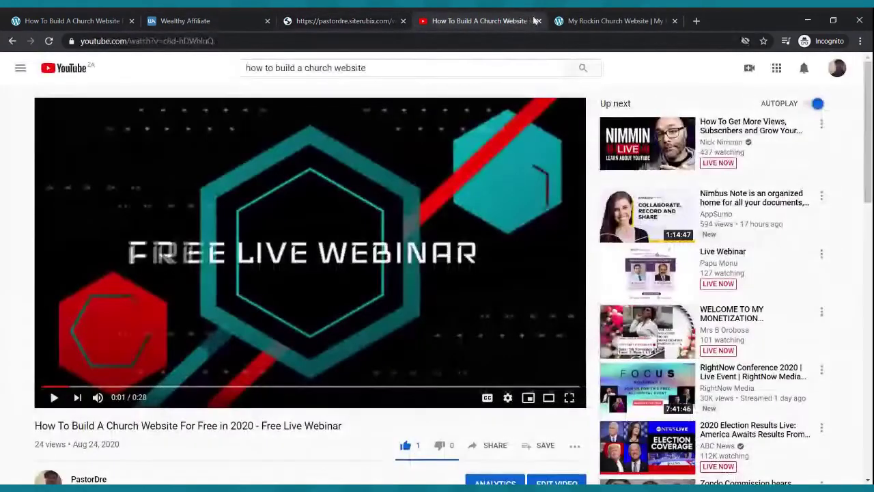
left_click(539, 21)
left_click(331, 19)
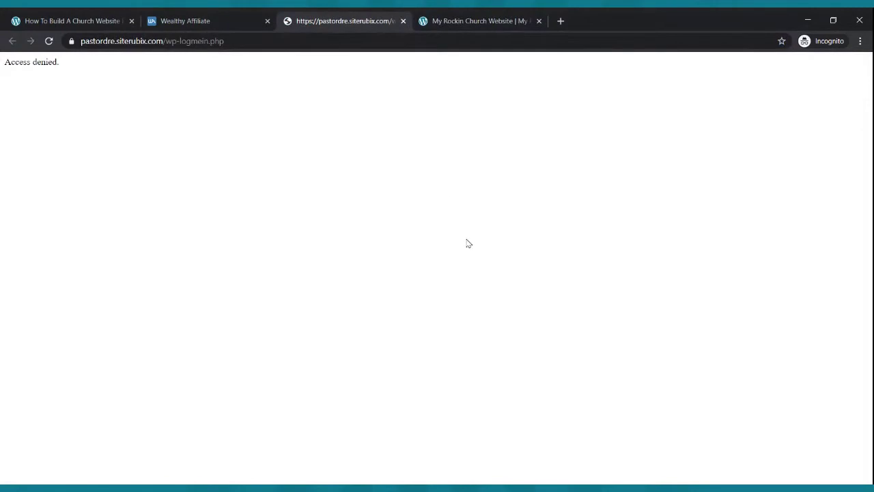
left_click(225, 21)
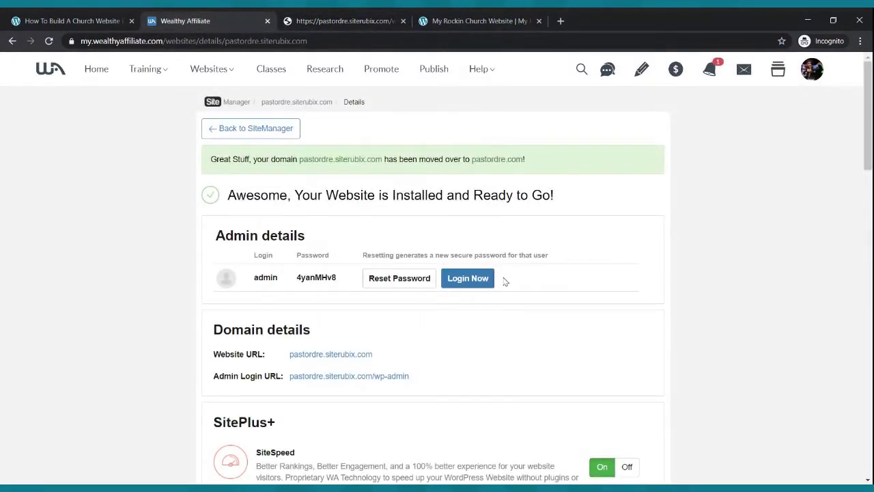
left_click(322, 18)
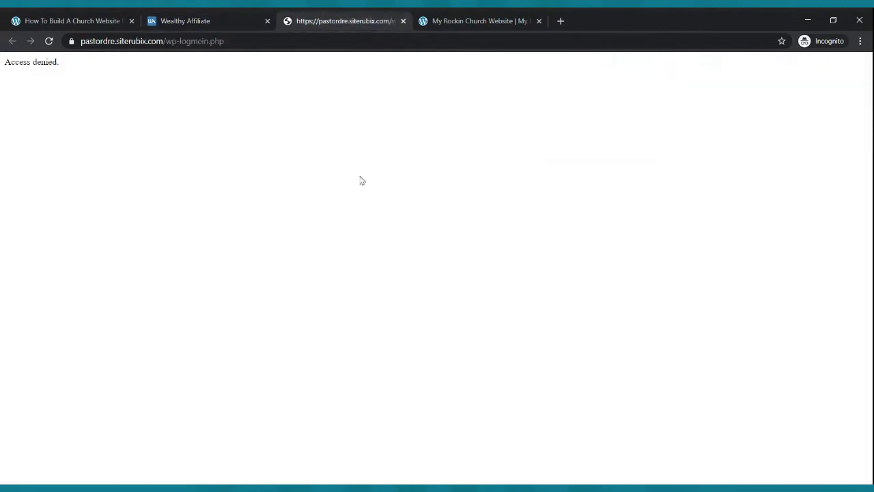
left_click(403, 20)
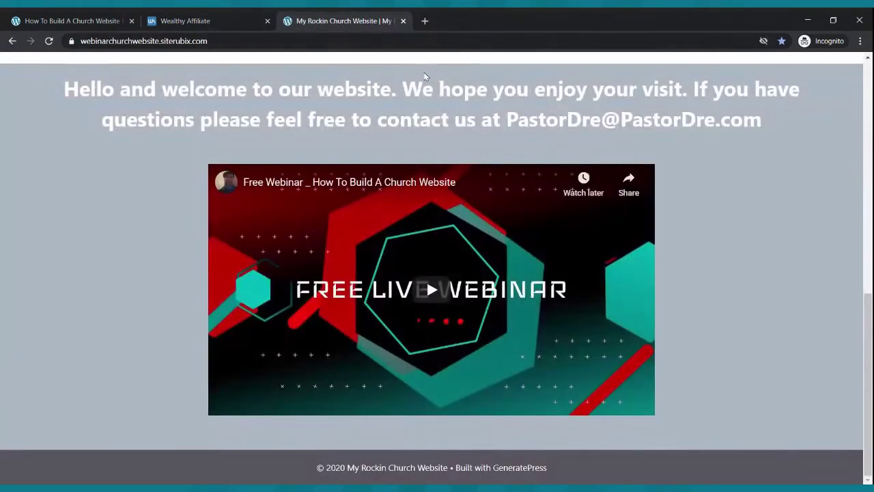
left_click(248, 18)
left_click(471, 277)
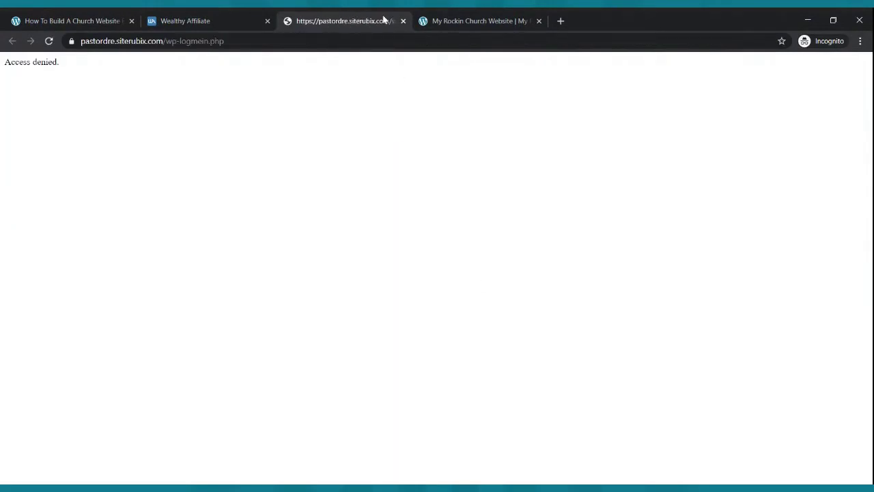
left_click(404, 22)
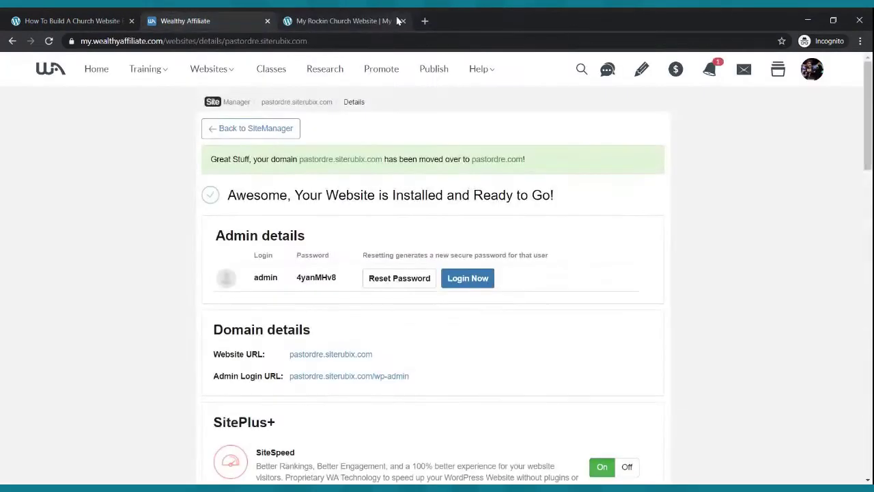
- Reset the admin password, retry Login Now, then go back to Site Manager
left_click(405, 281)
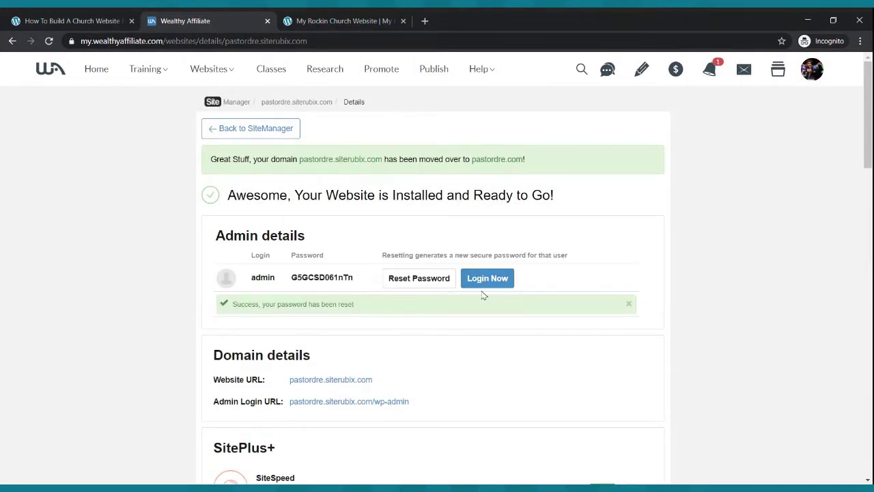
left_click(479, 284)
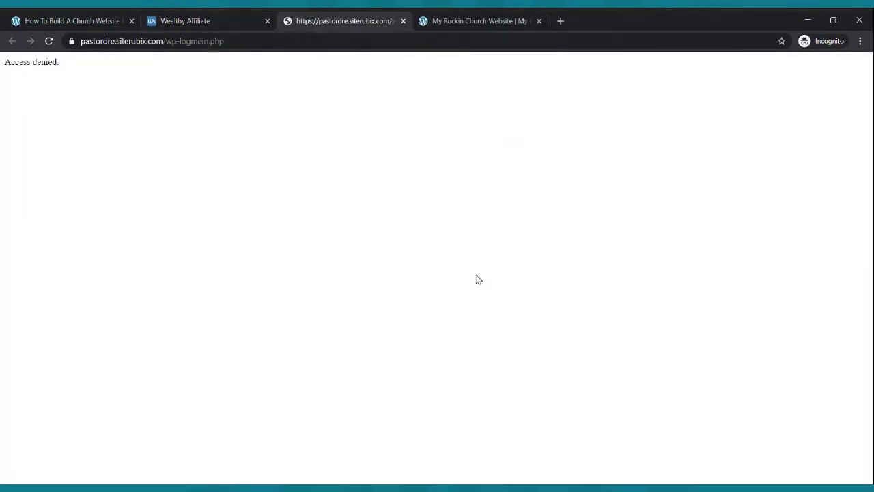
left_click(403, 21)
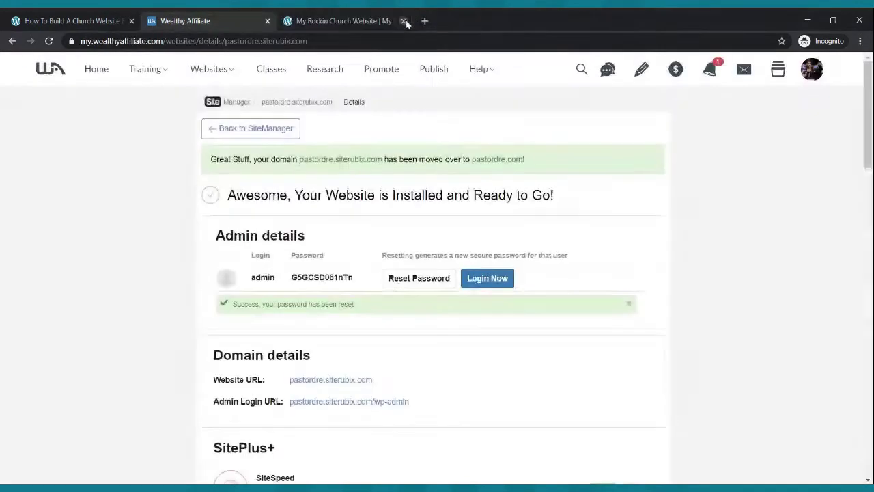
left_click(270, 135)
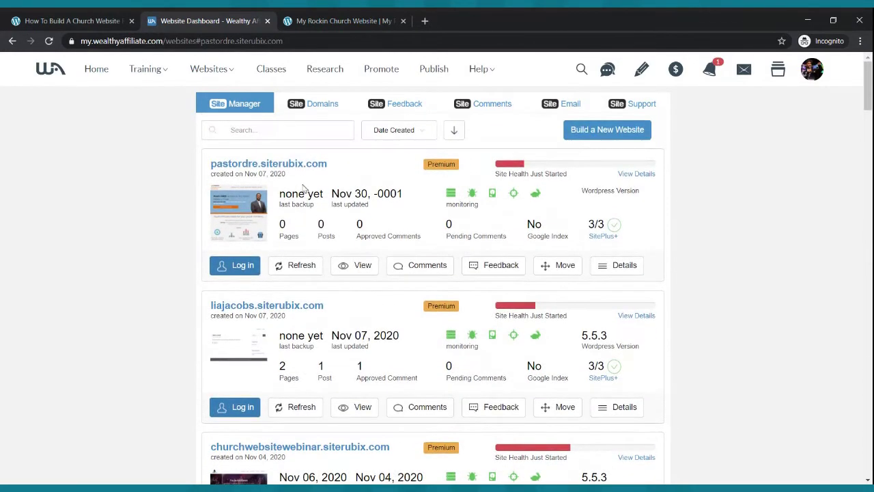
- Retry admin login, dismiss Access denied and the users popup, then open pastordre.siterubix.com Details
left_click(243, 263)
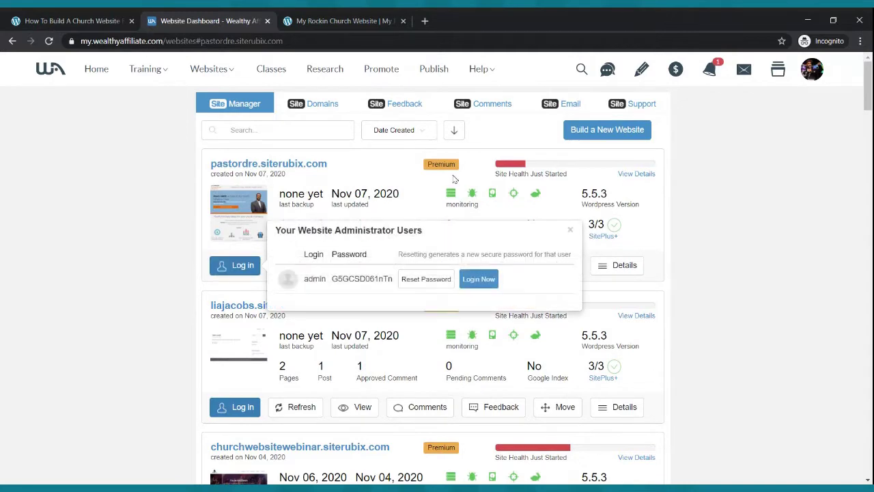
left_click(489, 283)
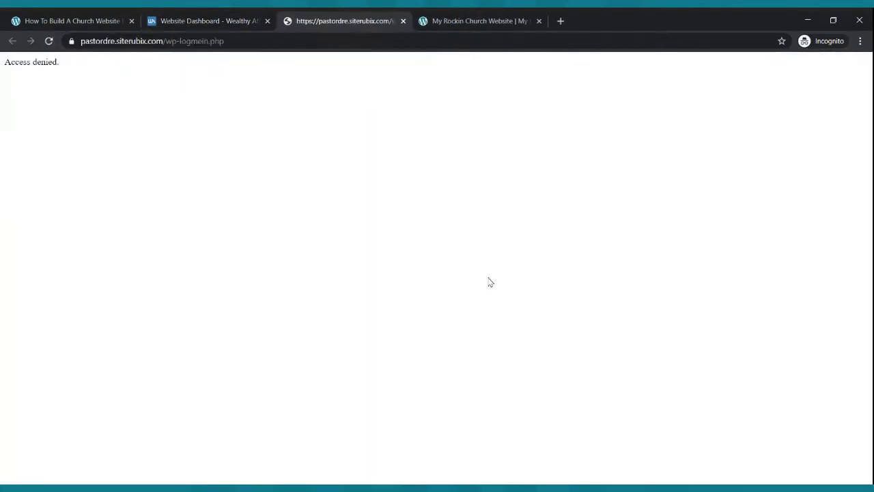
left_click(403, 20)
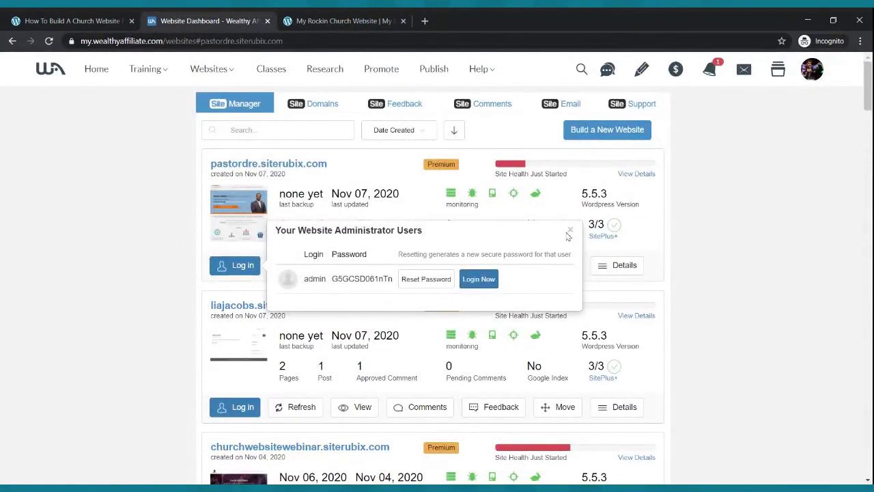
left_click(569, 232)
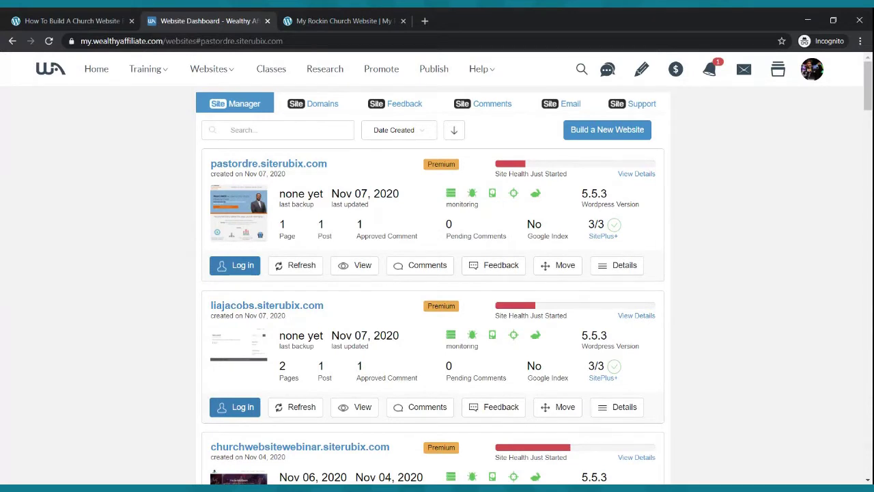
left_click(608, 266)
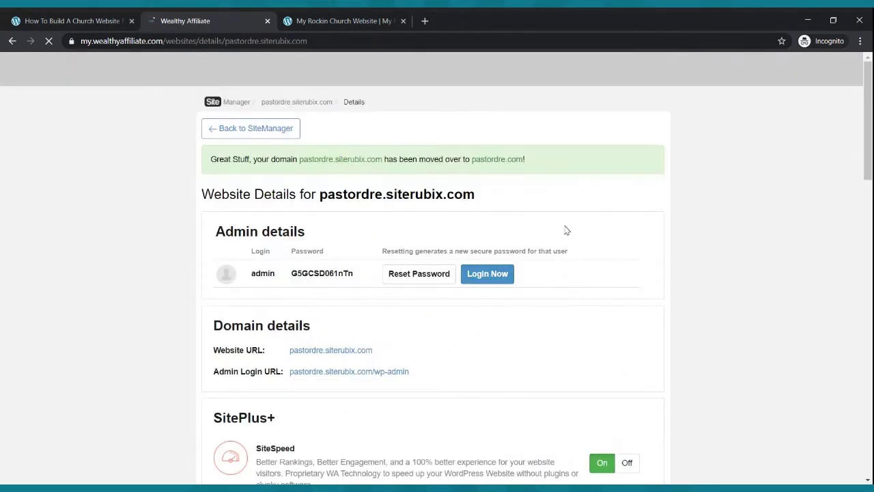
- Check the pastordre.siterubix.com wp-admin login address and close the resulting not-found page
scroll(480, 250, "down", 1)
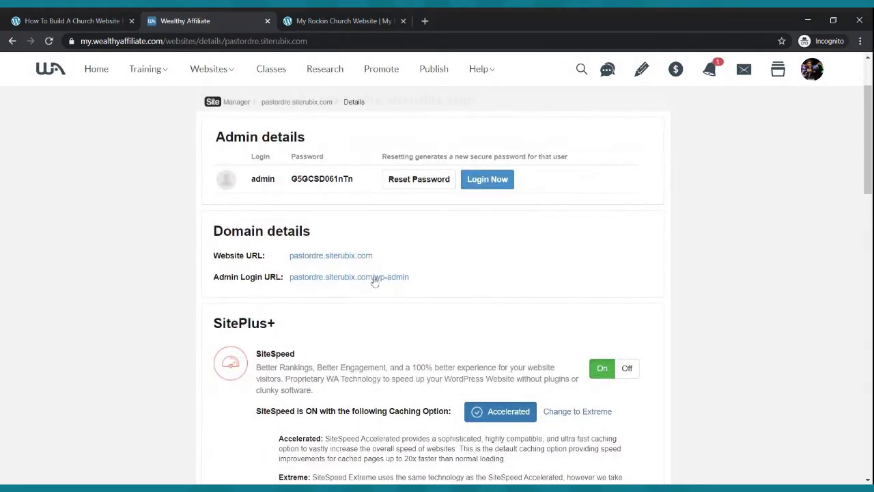
left_click(376, 279)
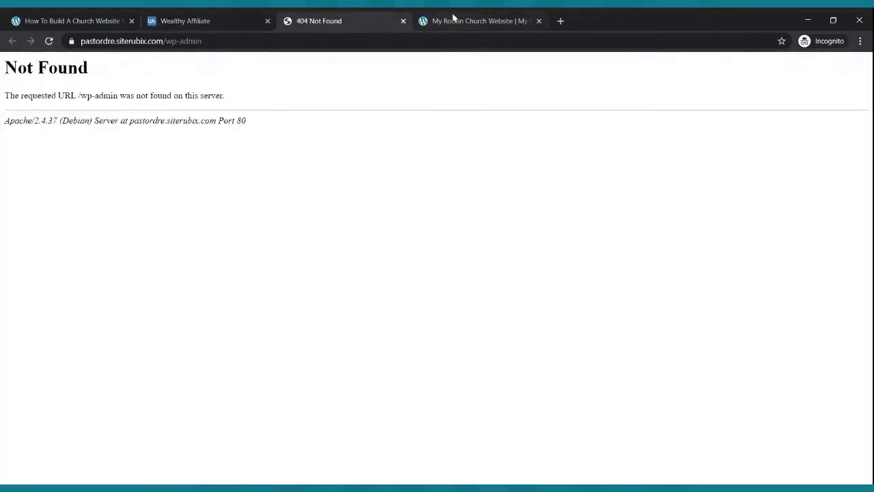
left_click(403, 22)
- Delete the pastordre.siterubix.com website and confirm the deletion
scroll(512, 293, "down", 10)
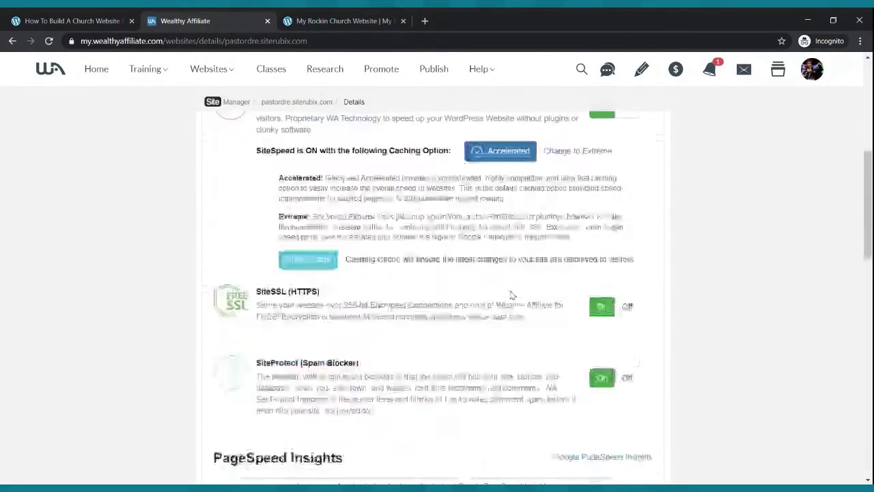
scroll(511, 290, "up", 5)
scroll(510, 290, "down", 5)
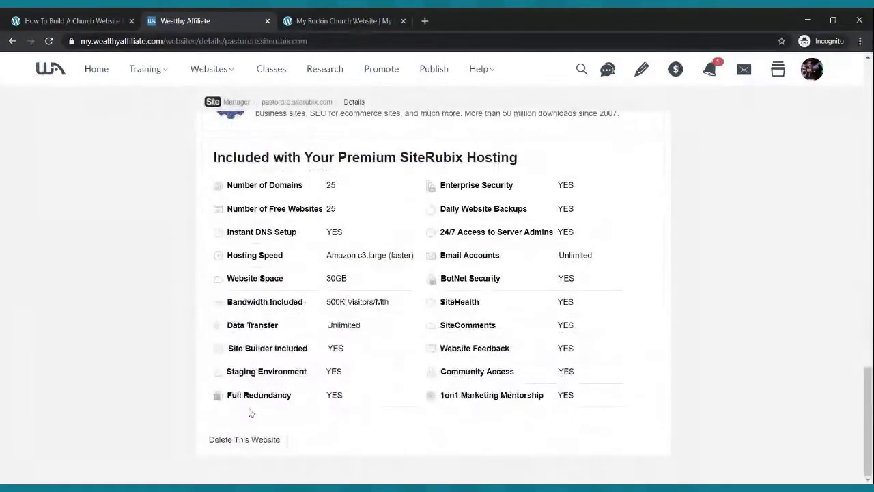
left_click(245, 439)
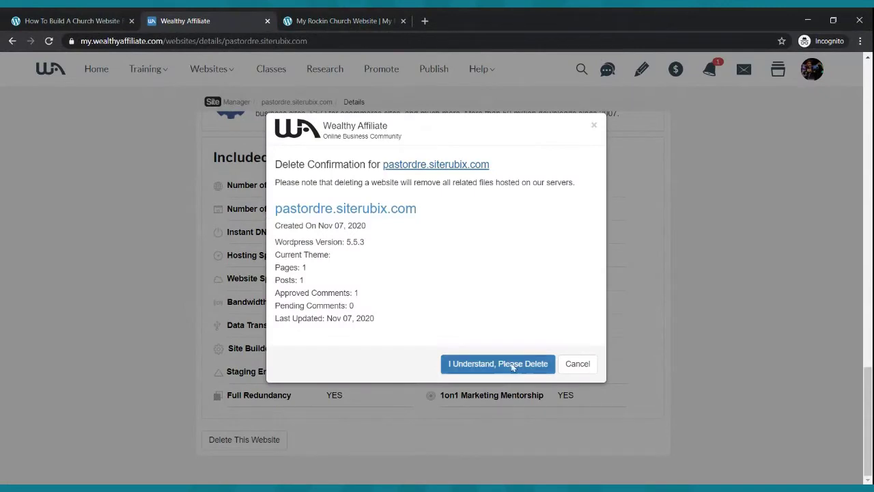
left_click(509, 364)
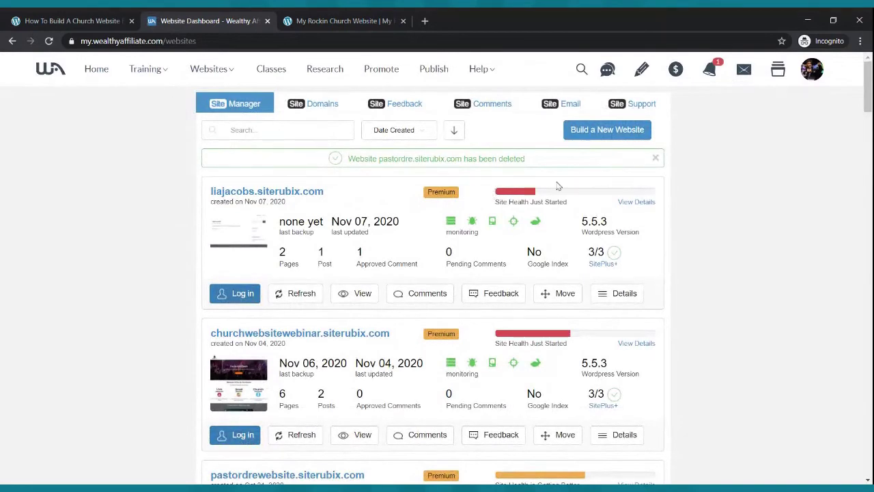
- Start a new website on the free siterubix.com domain 'mychurchwebsite'
left_click(629, 130)
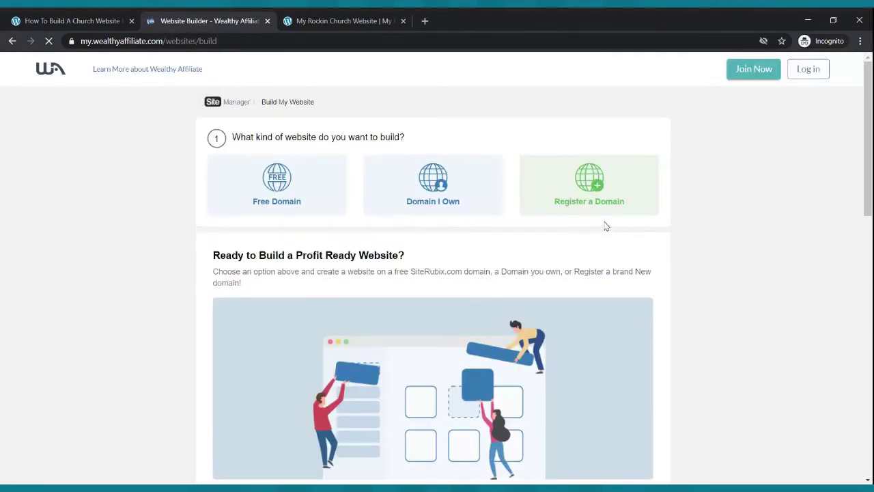
left_click(299, 199)
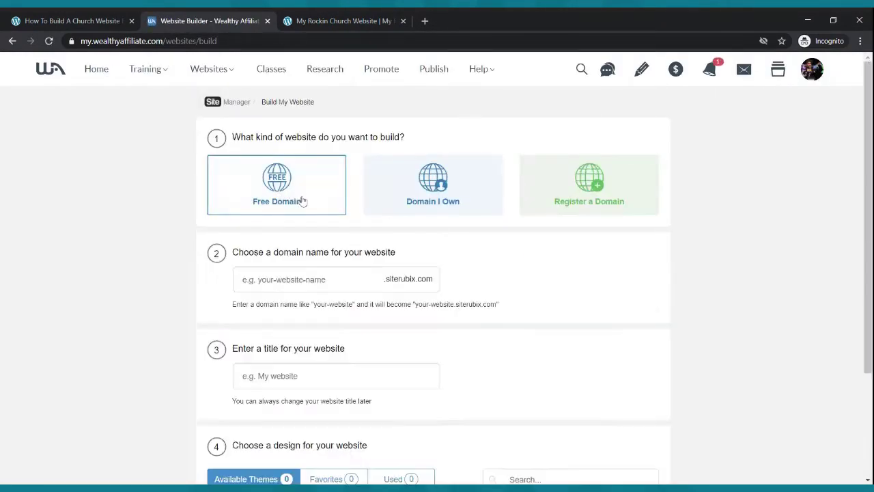
left_click(317, 288)
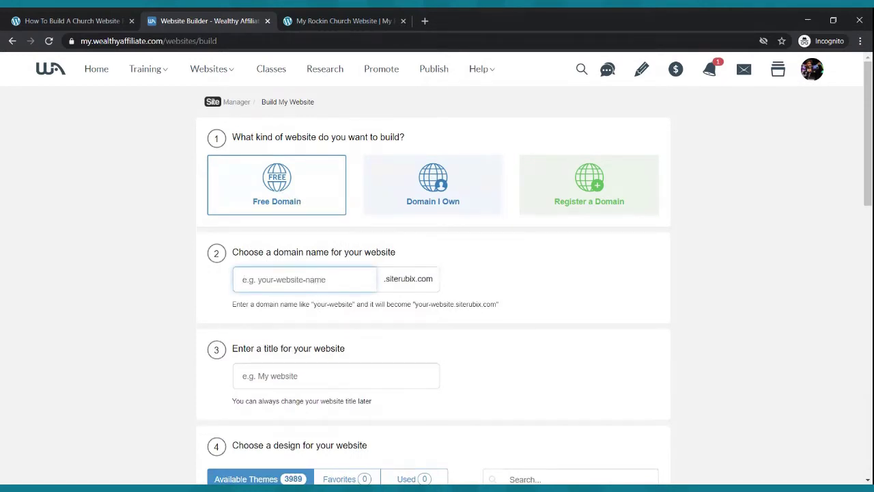
type("mychurchwebsite")
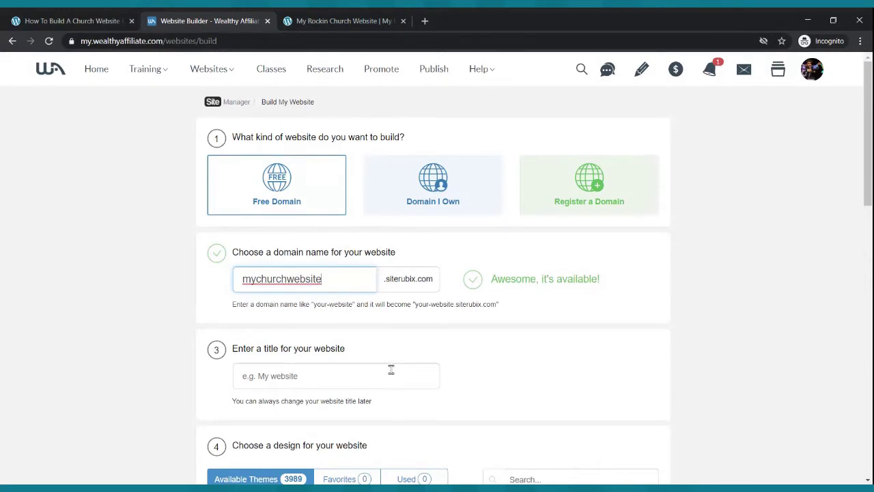
- Enter the website title 'Helping Churches Boost Their Online Presence' and scroll down to the themes
left_click(360, 375)
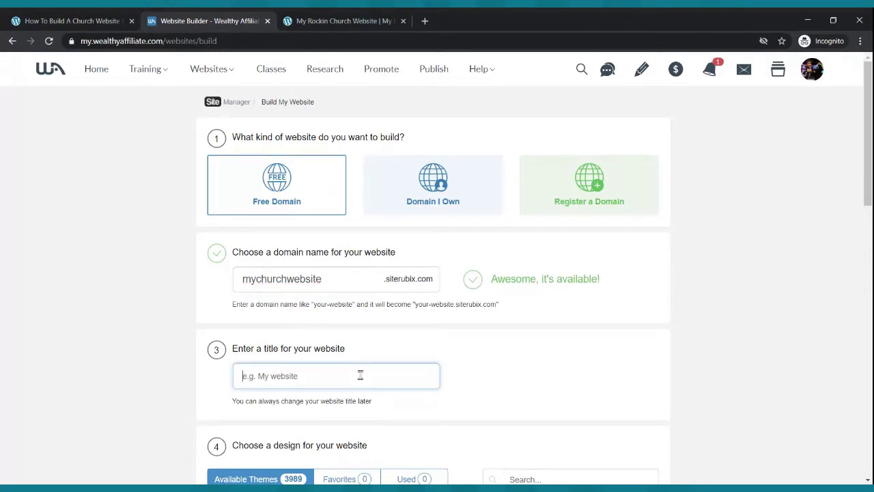
type("Helping Church")
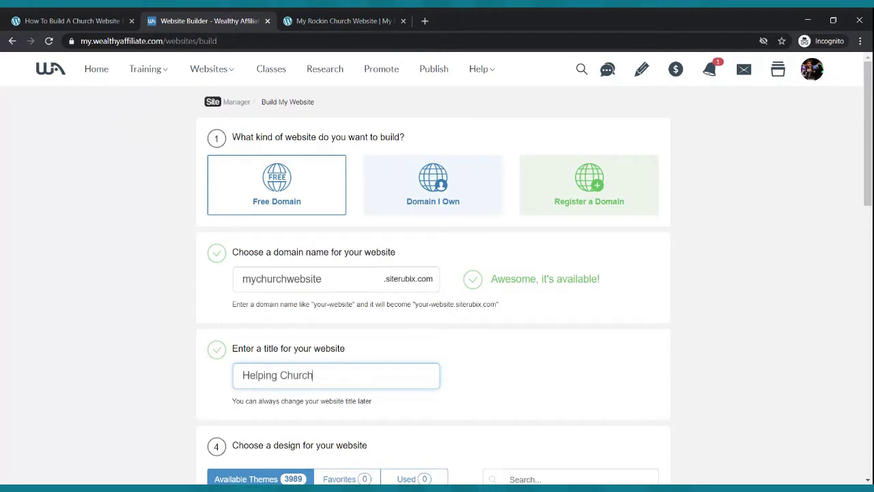
type("es Boost Their On")
type("line Presence")
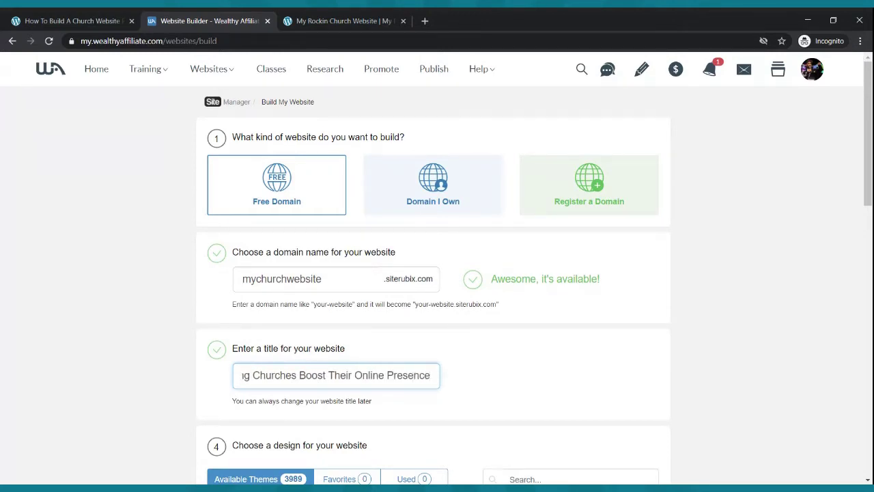
scroll(390, 250, "down", 2)
scroll(318, 318, "down", 3)
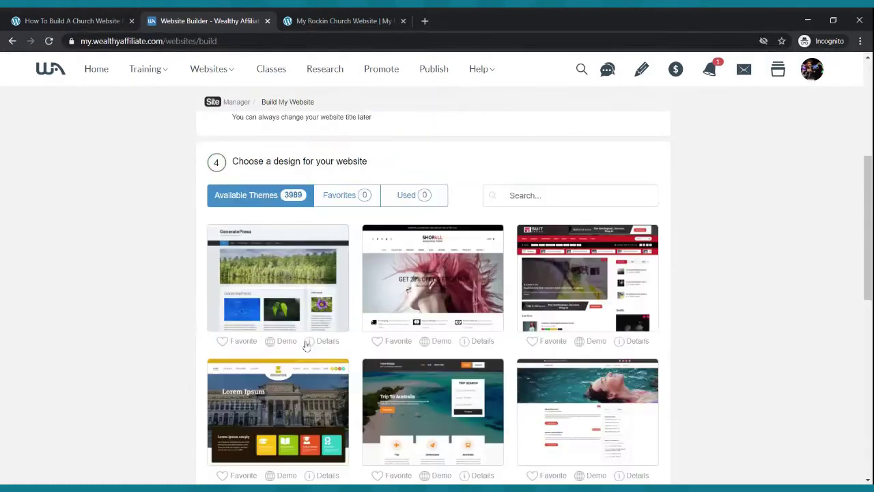
- Choose the GeneratePress theme, try building, and dismiss the 'Website Already Exists' notice
left_click(286, 283)
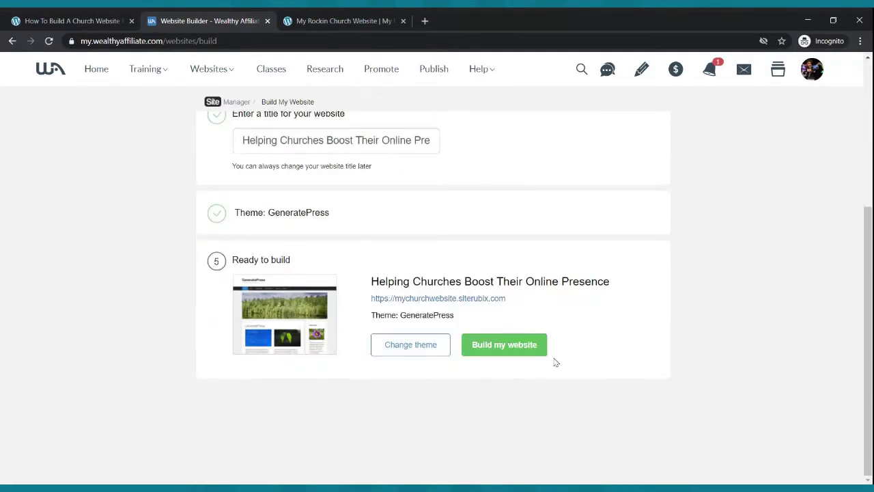
left_click(513, 346)
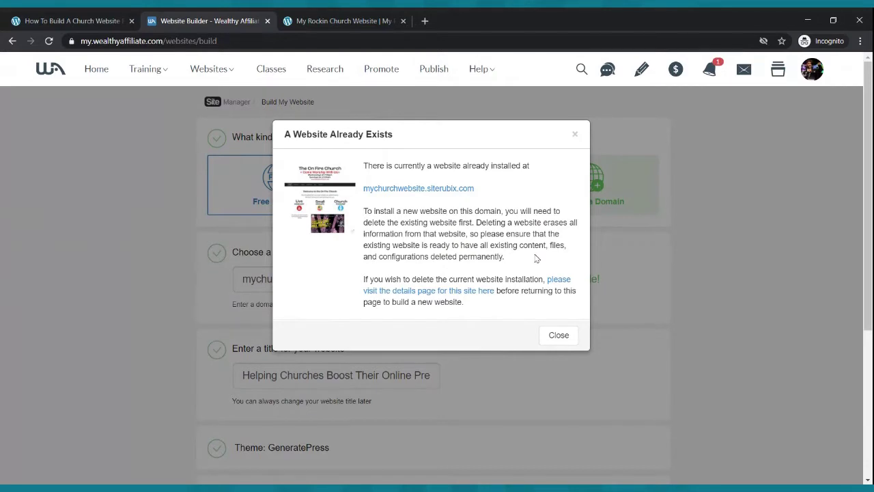
left_click(555, 333)
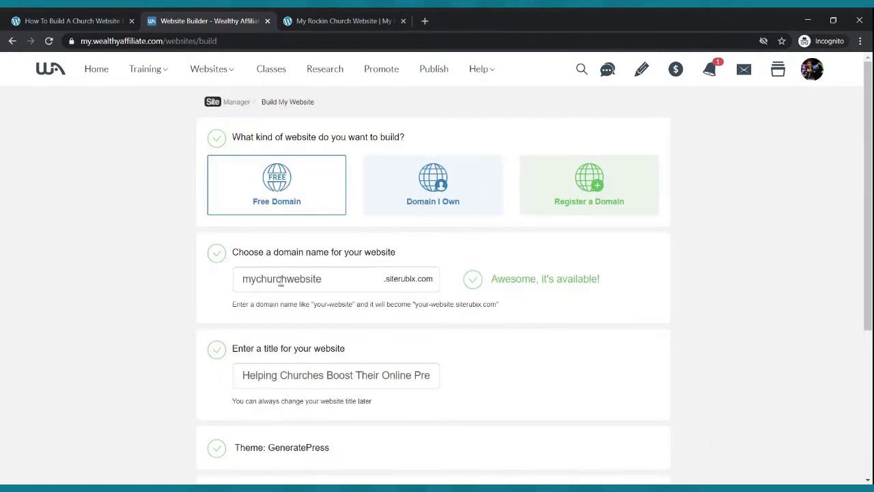
- Change the domain name from mychurchwebsite to 'mychurch'
left_click(323, 281)
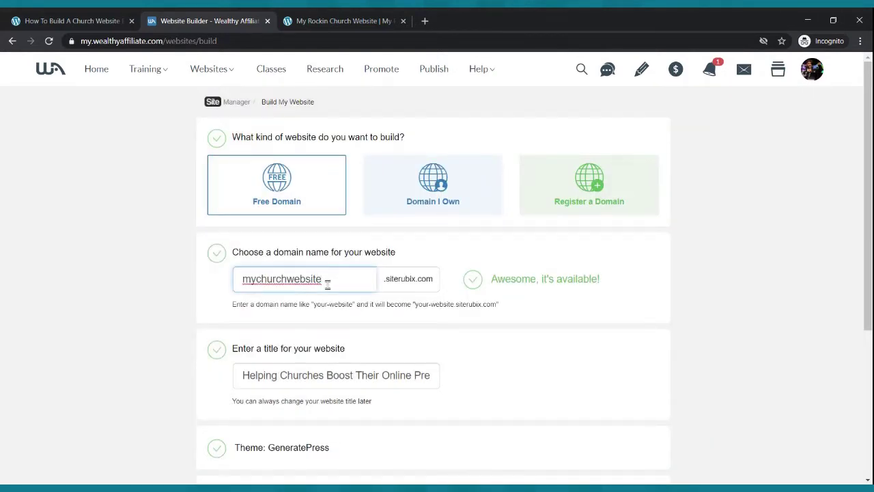
key("BackSpace")
key("BackSpace")
key("BackSpace")
key("BackSpace")
key("BackSpace")
key("BackSpace")
key("BackSpace")
key("BackSpace")
key("BackSpace")
key("BackSpace")
key("BackSpace")
key("BackSpace")
key("BackSpace")
key("BackSpace")
key("BackSpace")
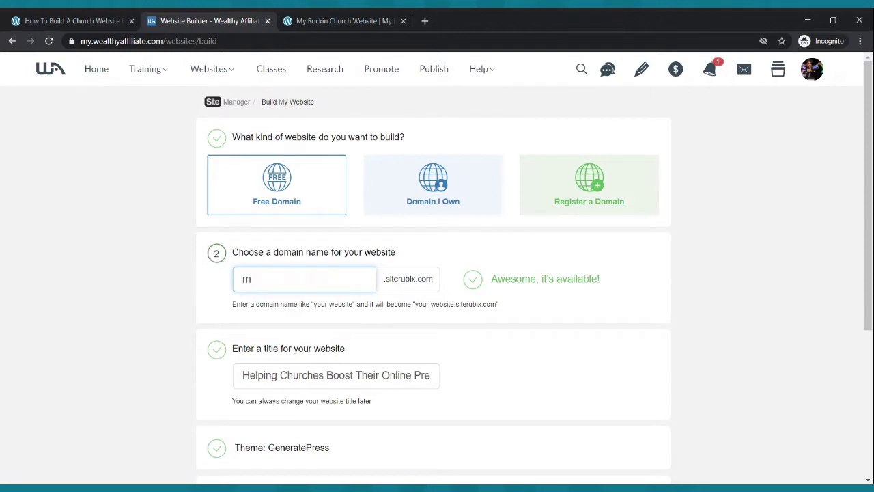
type("W")
key("BackSpace")
type("mychurch")
scroll(441, 280, "down", 3)
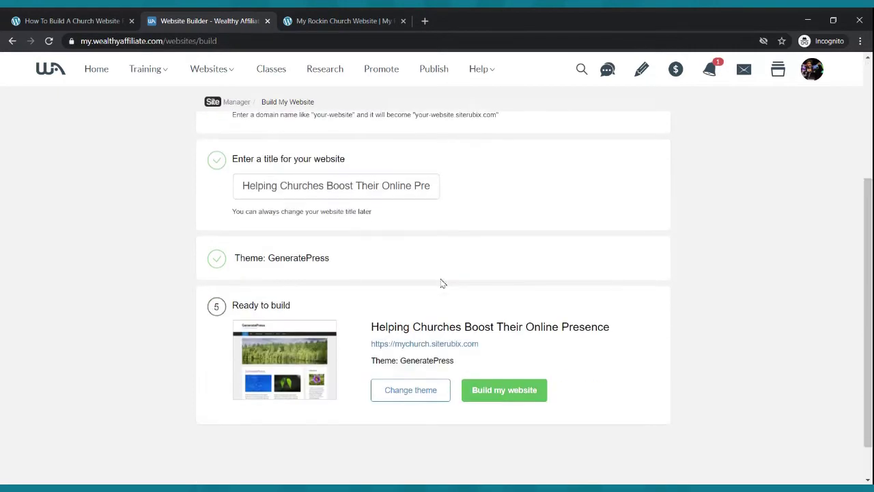
- Build mychurch.siterubix.com, browsing the example church site while it installs
left_click(499, 345)
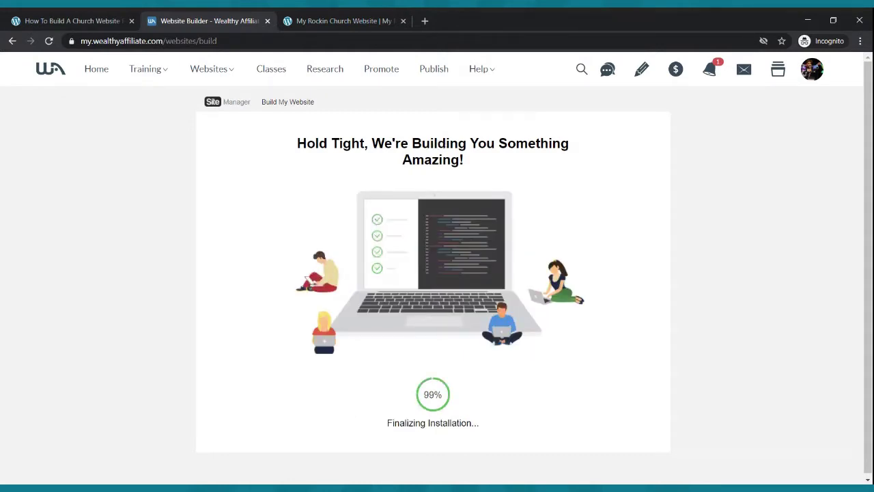
left_click(385, 20)
scroll(464, 236, "up", 10)
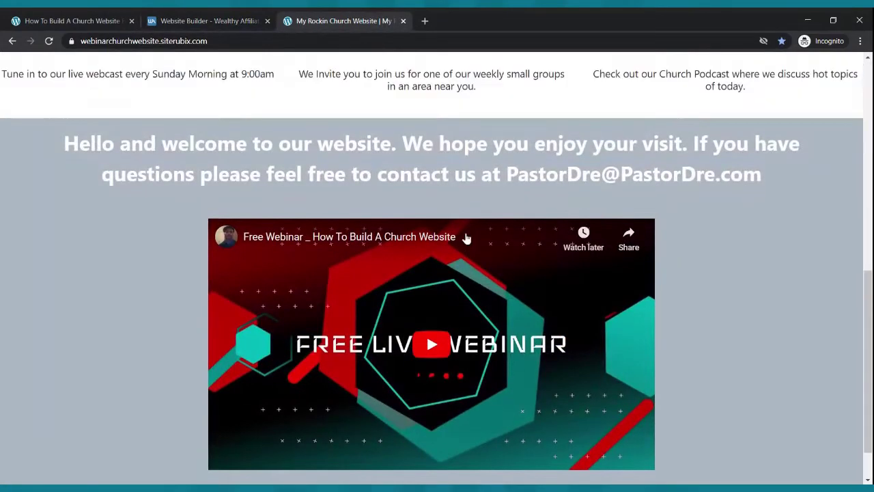
scroll(464, 230, "down", 6)
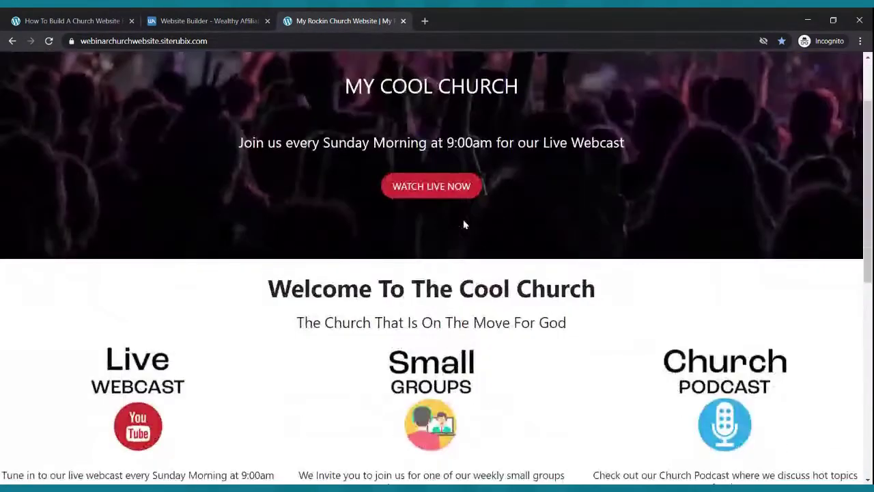
scroll(463, 222, "down", 3)
scroll(455, 218, "up", 10)
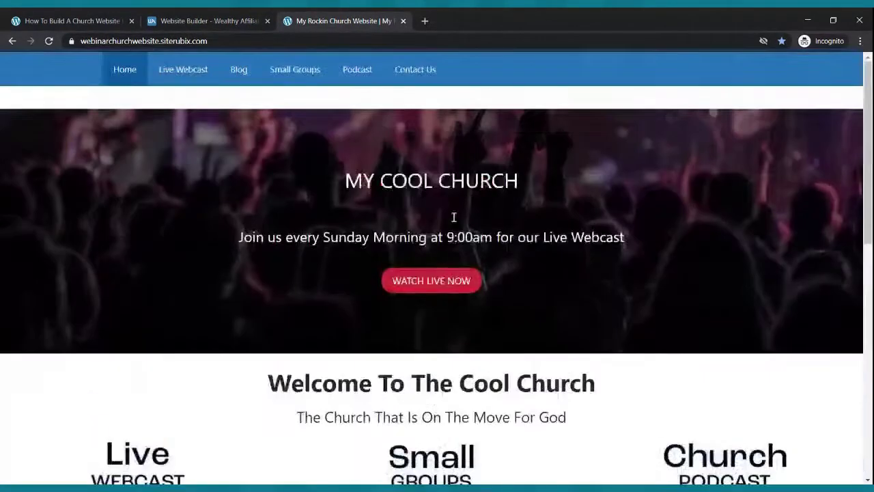
left_click(175, 18)
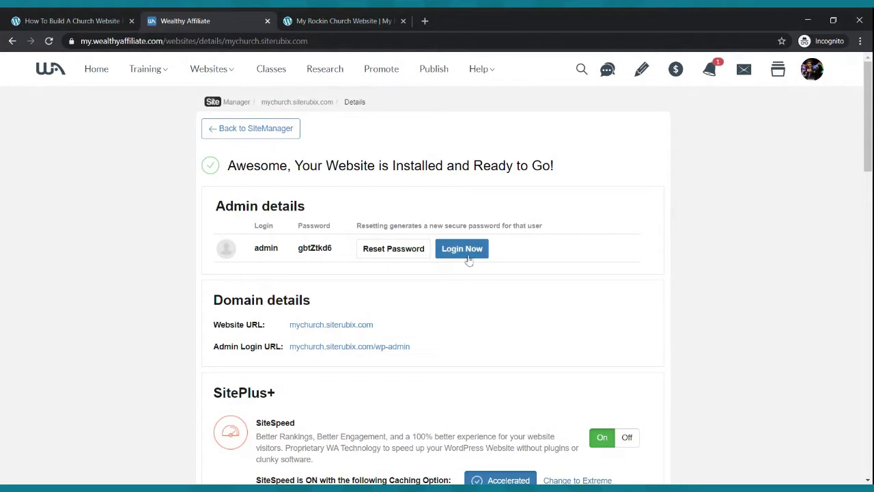
- Use Login Now under Admin details to open the mychurch WordPress Dashboard
left_click(462, 249)
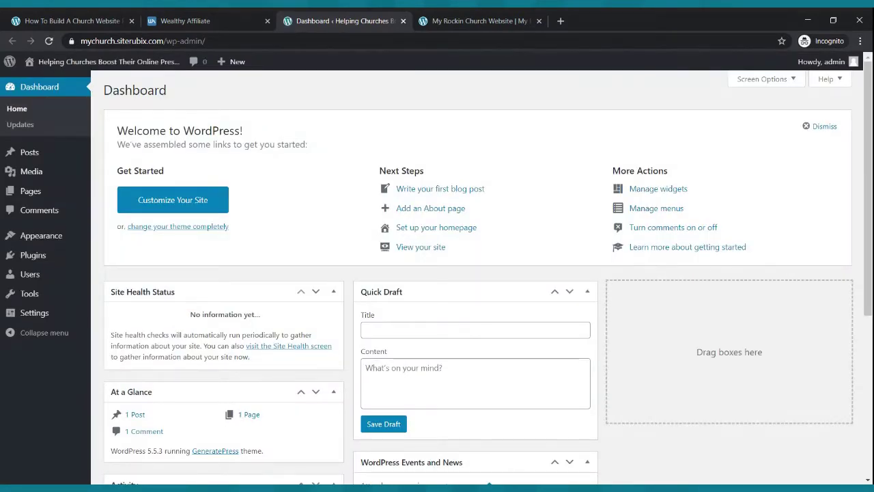
- In Customize > Site Identity, turn on 'Hide site title'
mouse_move(51, 244)
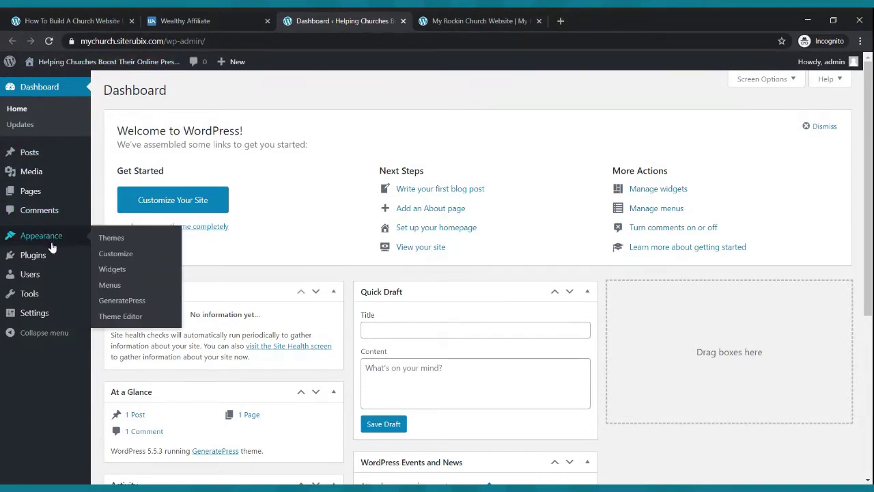
left_click(103, 258)
mouse_move(90, 253)
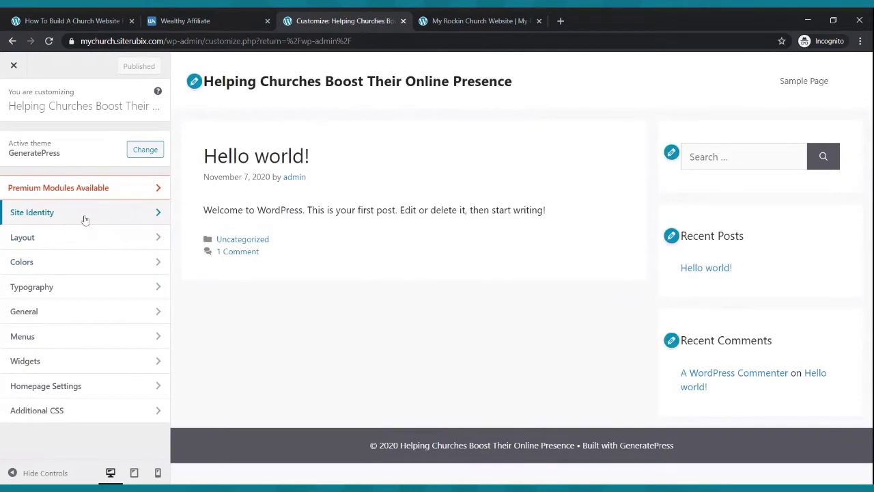
left_click(86, 217)
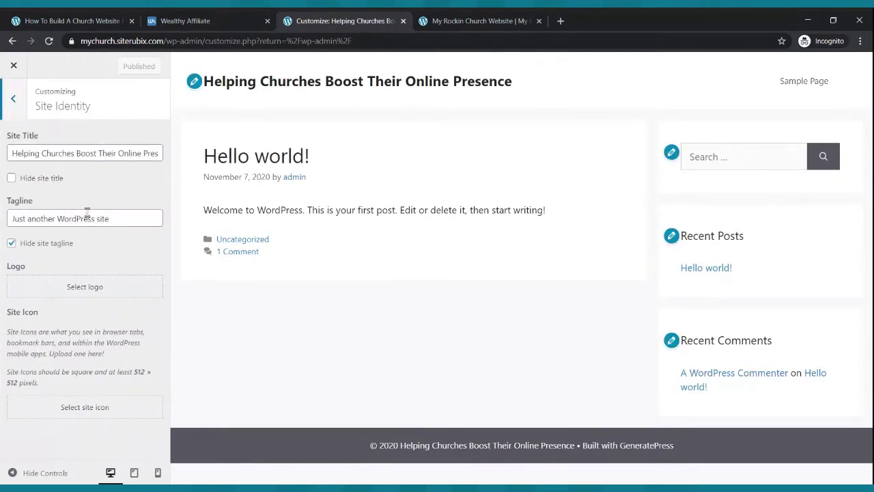
left_click(11, 179)
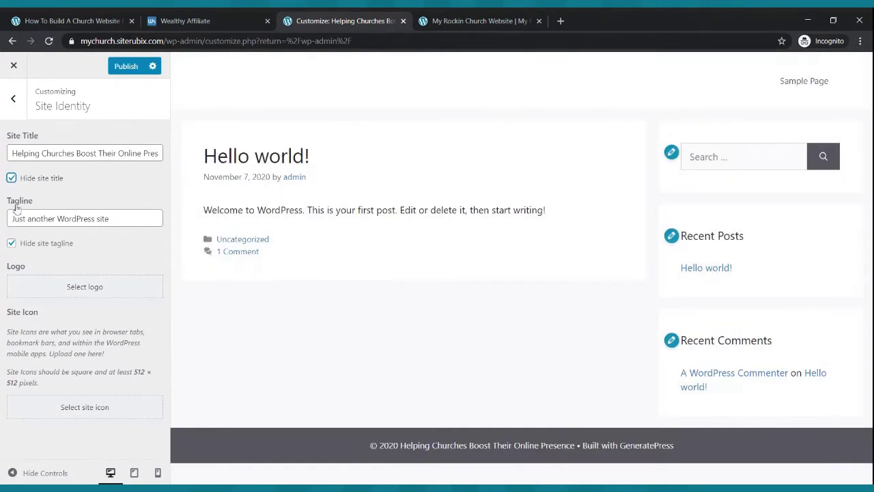
- Replace the tagline with 'Helping Church Boost Their Online Presence', publish, and close the Customizer
left_click_drag(138, 220, 4, 219)
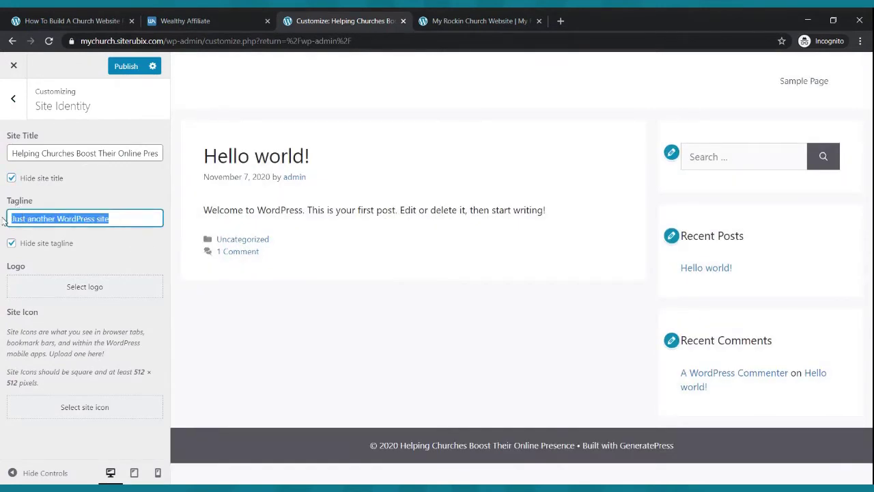
type("Helping Chu")
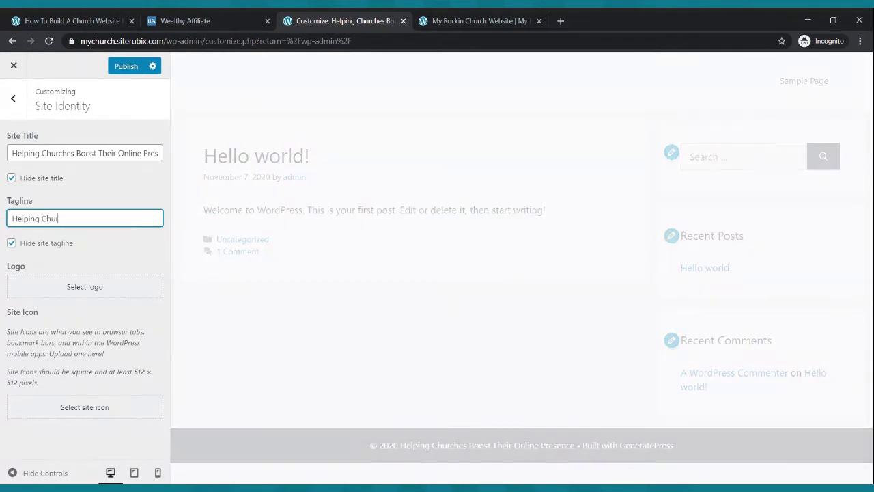
type("rch Boost Their")
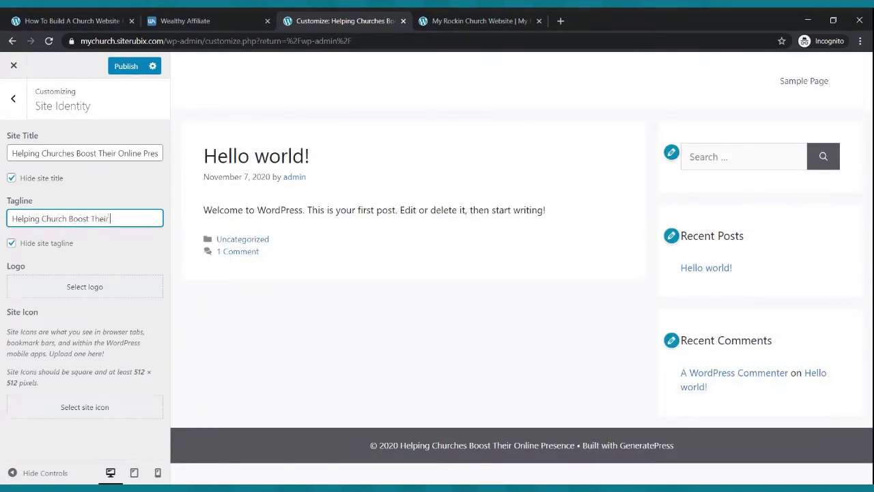
type(" Online Presence")
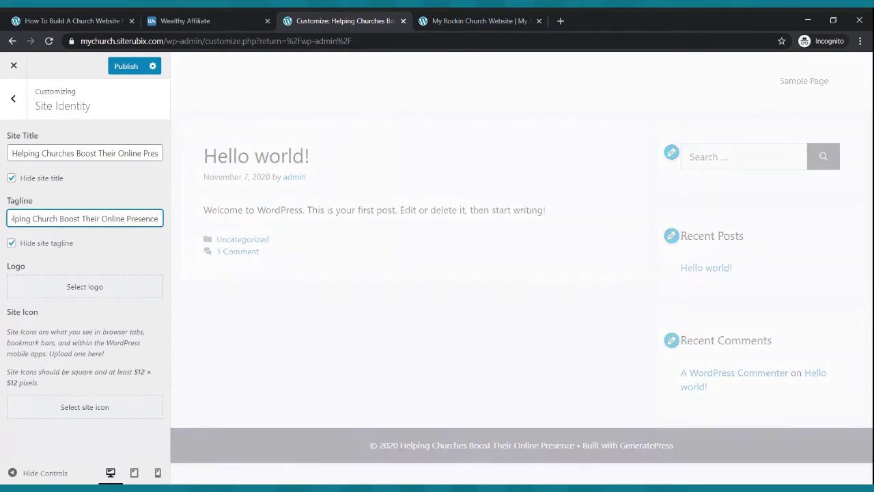
left_click(126, 67)
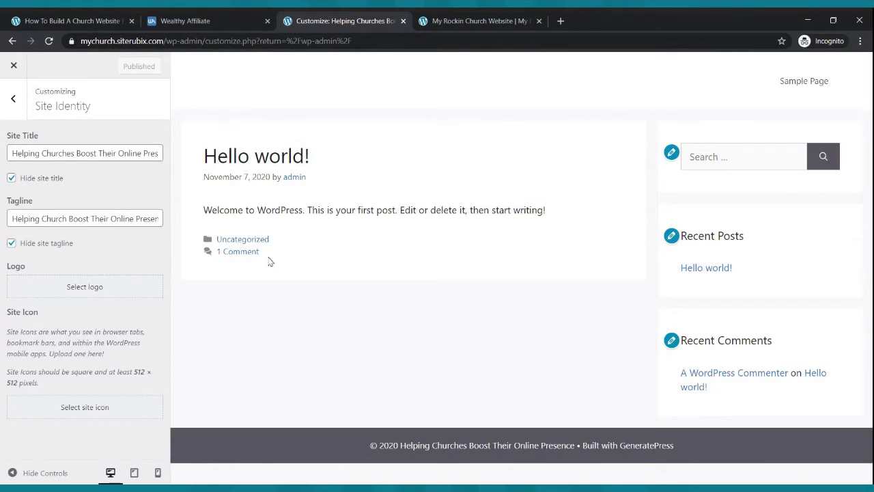
left_click(15, 66)
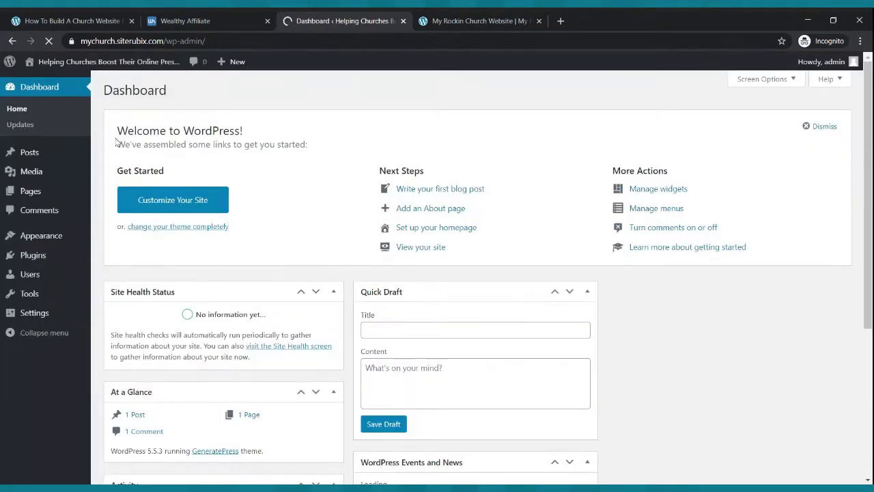
- In Settings > Writing, set Block editor as default, allow switching editors to Yes, and save
mouse_move(36, 316)
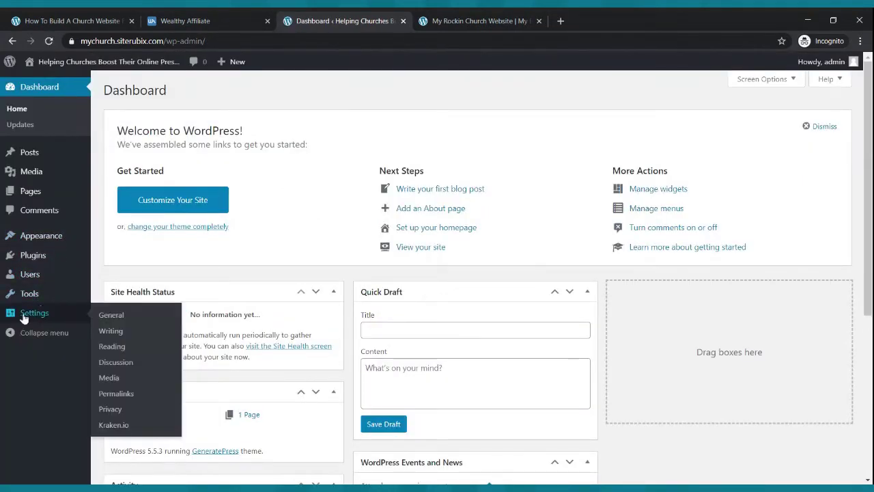
left_click(111, 315)
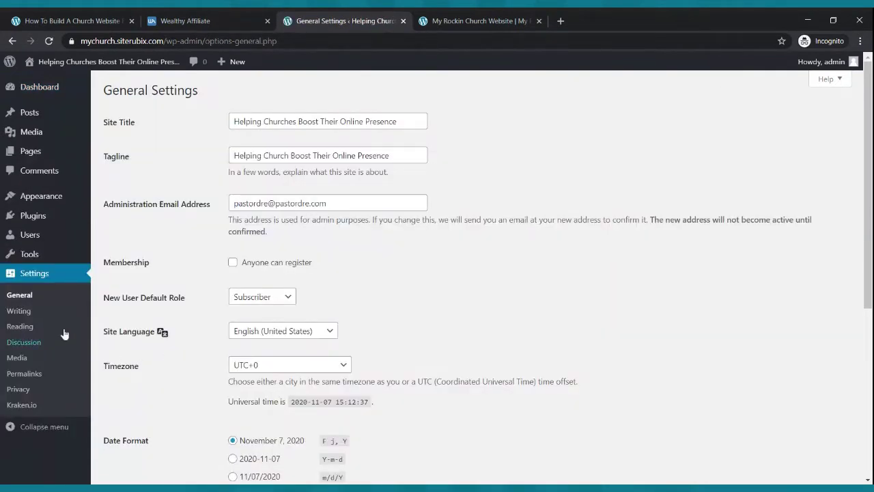
left_click(20, 311)
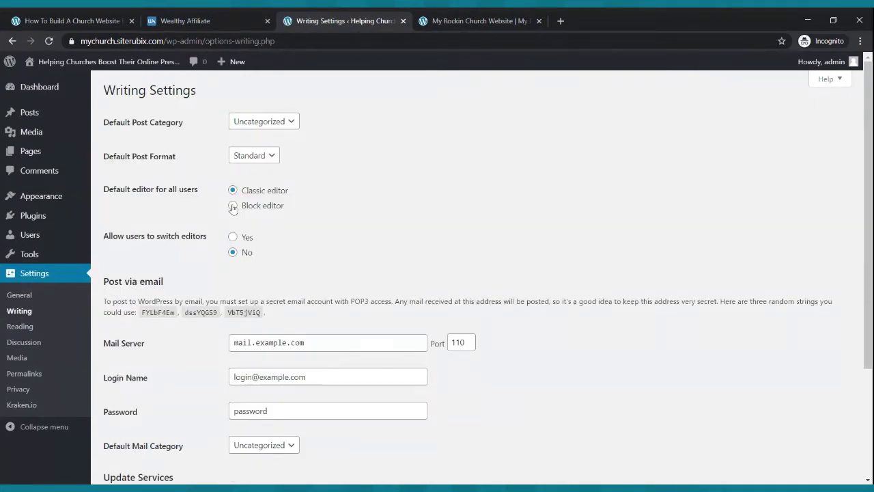
left_click(232, 205)
left_click(233, 236)
scroll(190, 325, "down", 3)
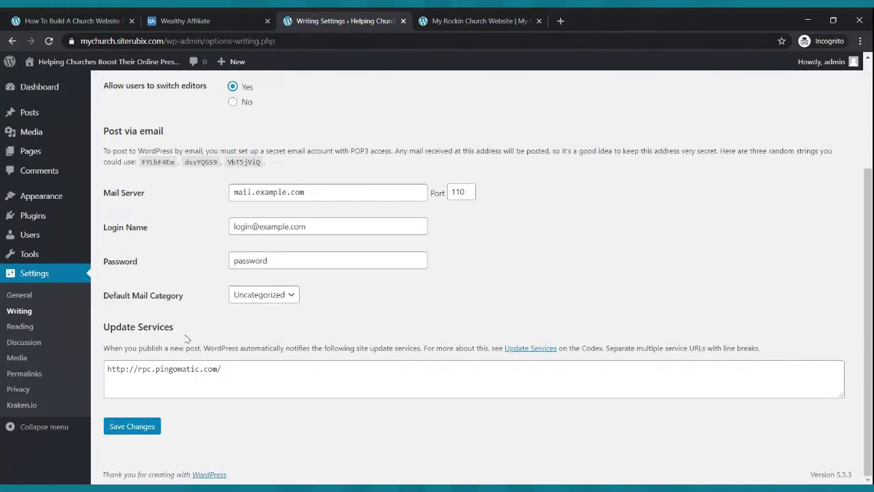
left_click(141, 427)
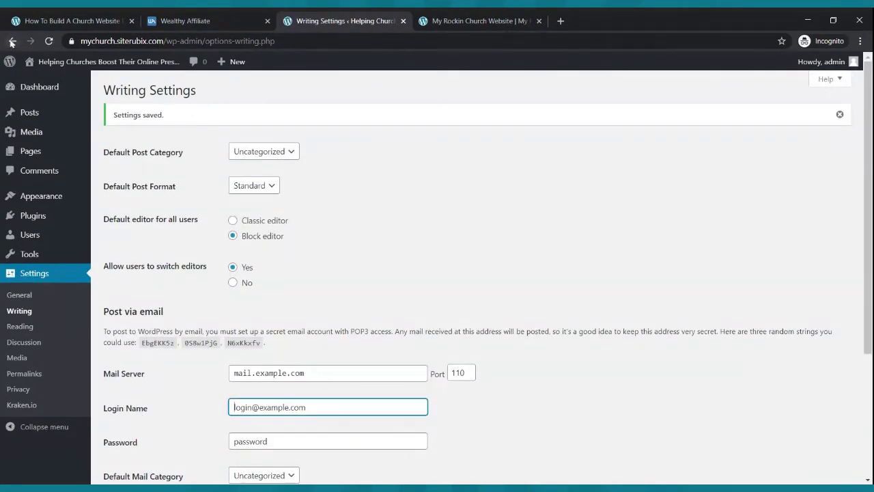
mouse_move(58, 63)
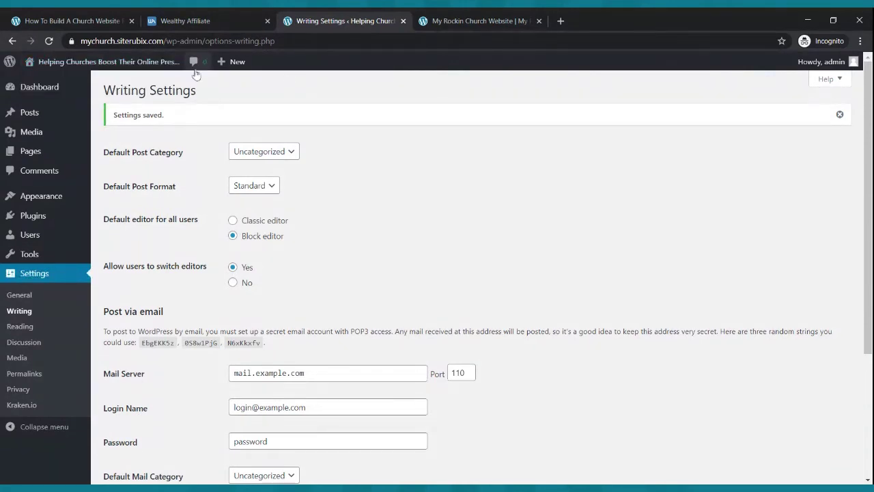
- Open the live mychurch site in a new tab and compare it with the demo church site
left_click(57, 63, "ctrl")
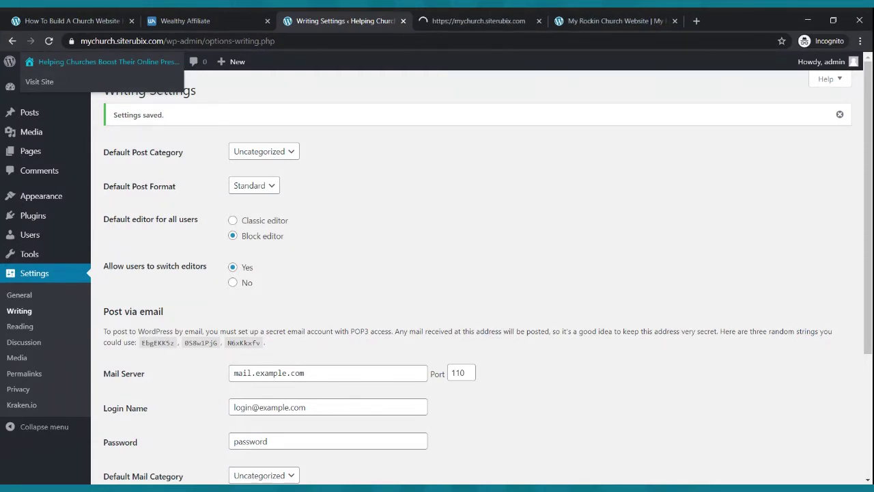
left_click(476, 21)
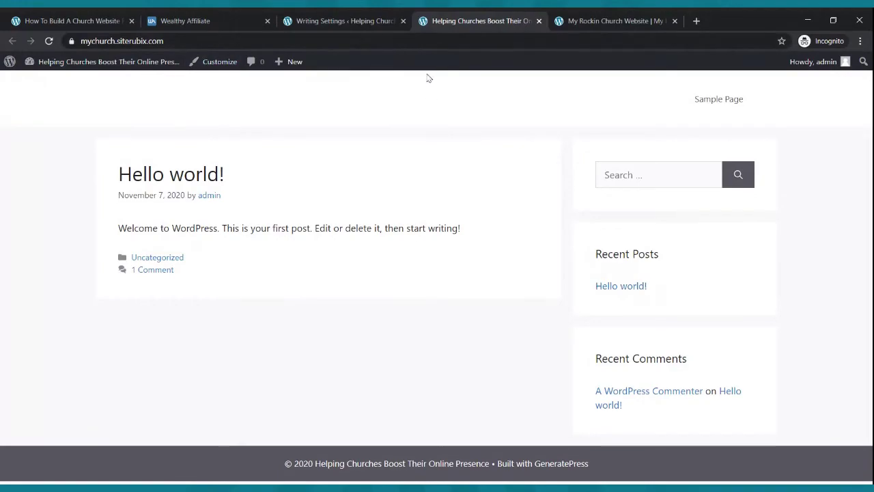
left_click(566, 22)
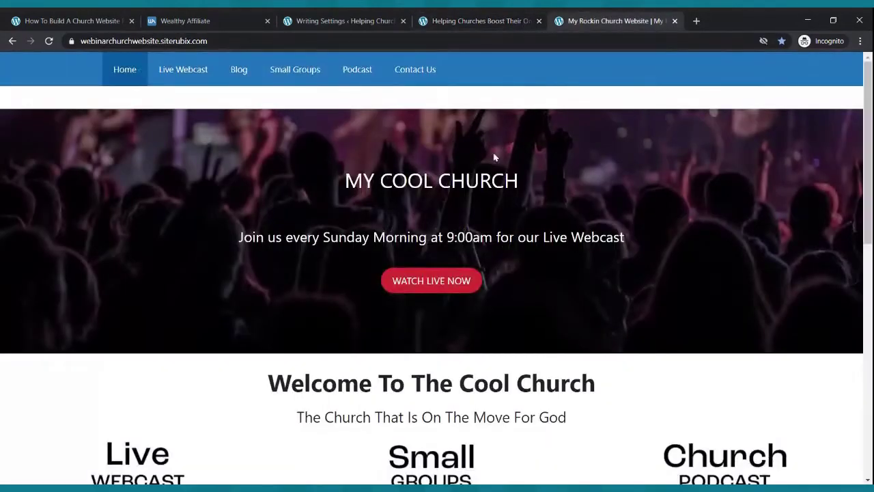
scroll(494, 155, "down", 7)
scroll(495, 156, "up", 7)
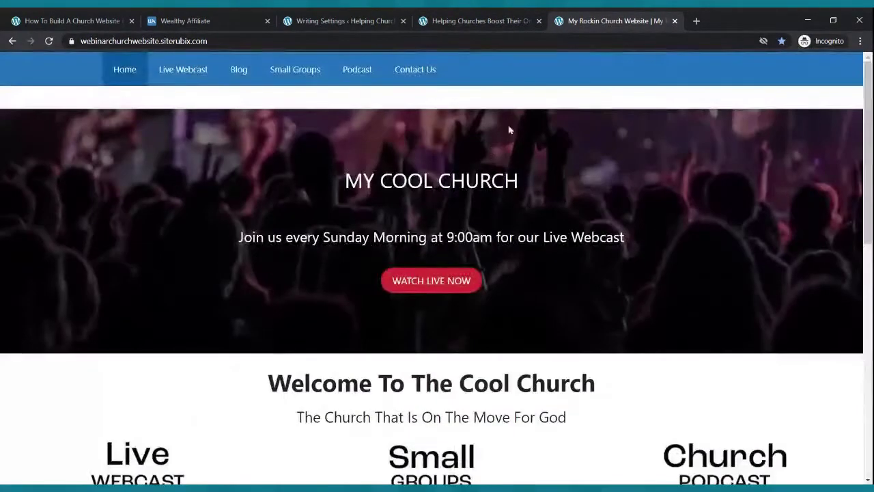
- Return to the WordPress Dashboard, glancing once more at the demo church home page
left_click(495, 20)
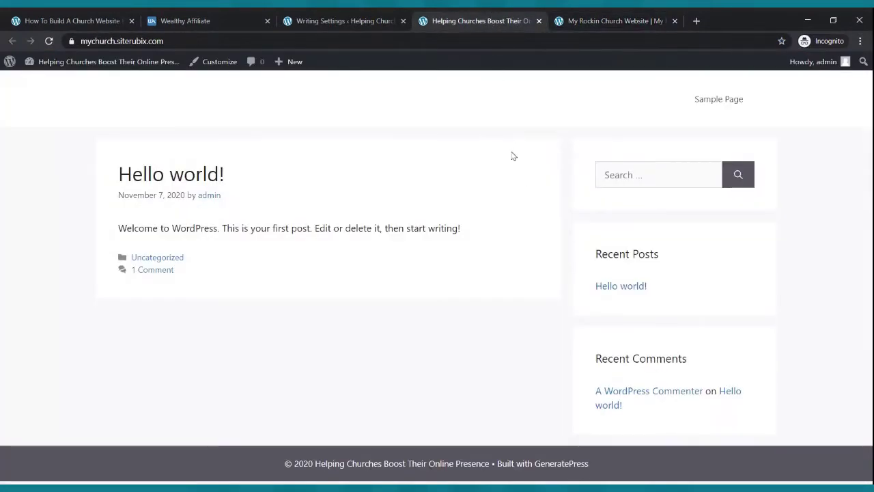
left_click(324, 19)
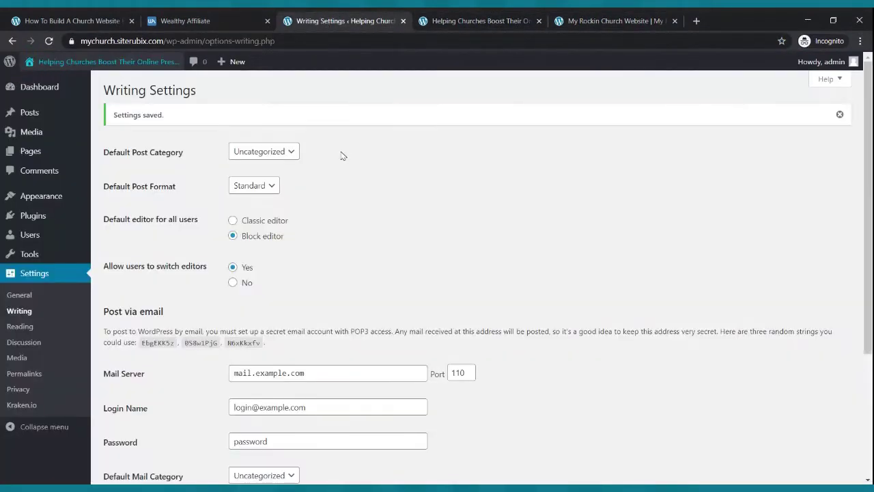
left_click(41, 89)
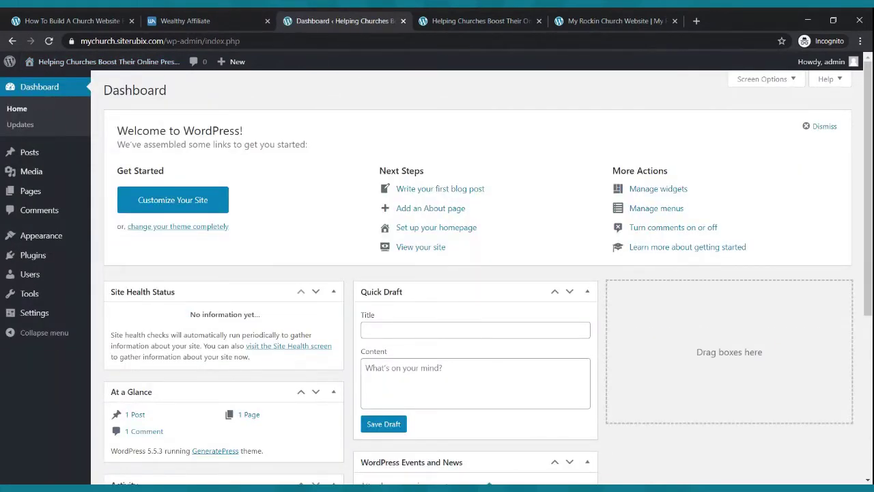
left_click(611, 21)
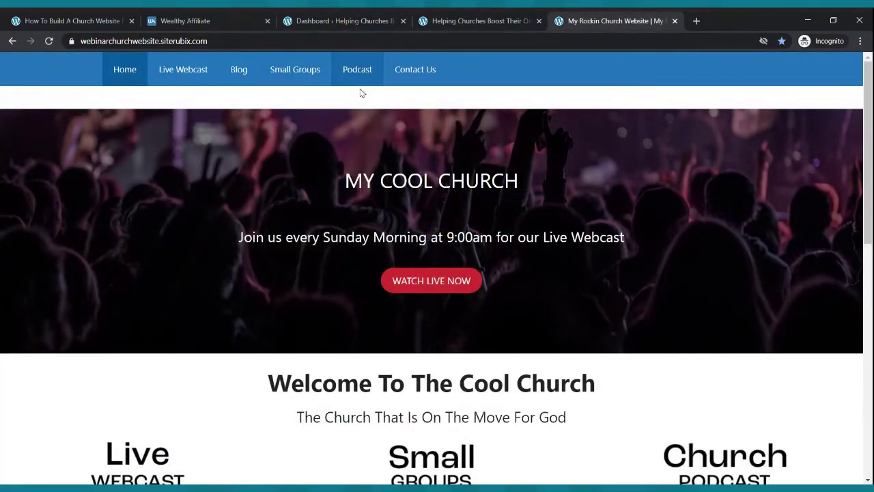
left_click(361, 20)
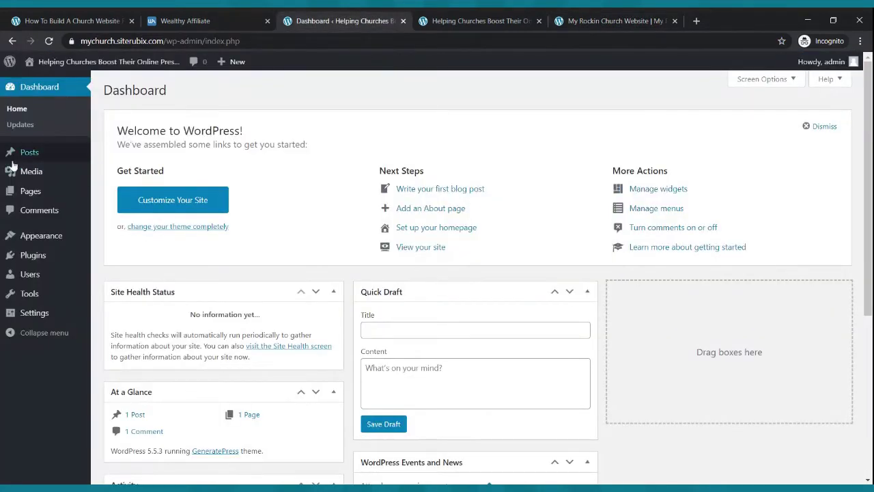
- Trash the Sample Page and open a new page with the welcome tour dismissed
left_click(33, 191)
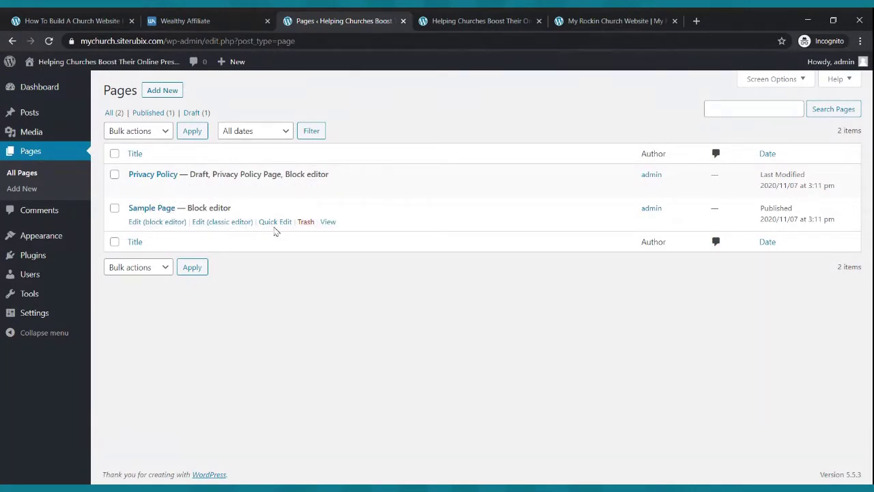
left_click(308, 223)
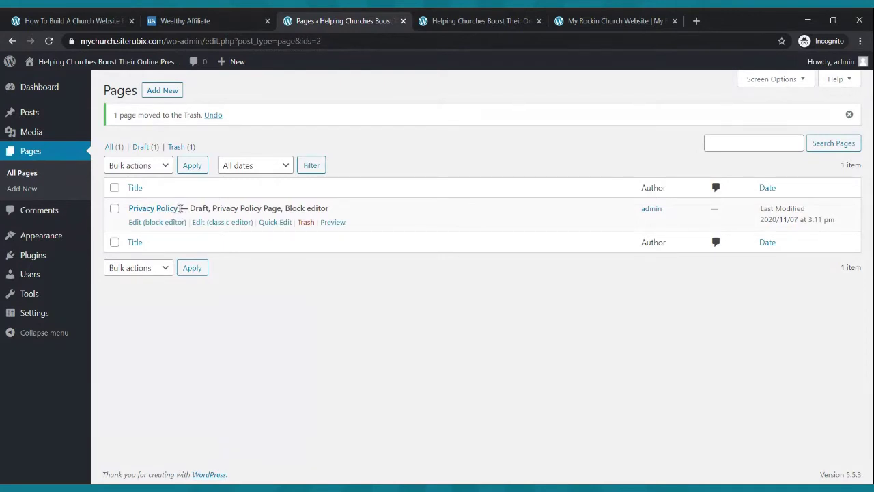
left_click(163, 91)
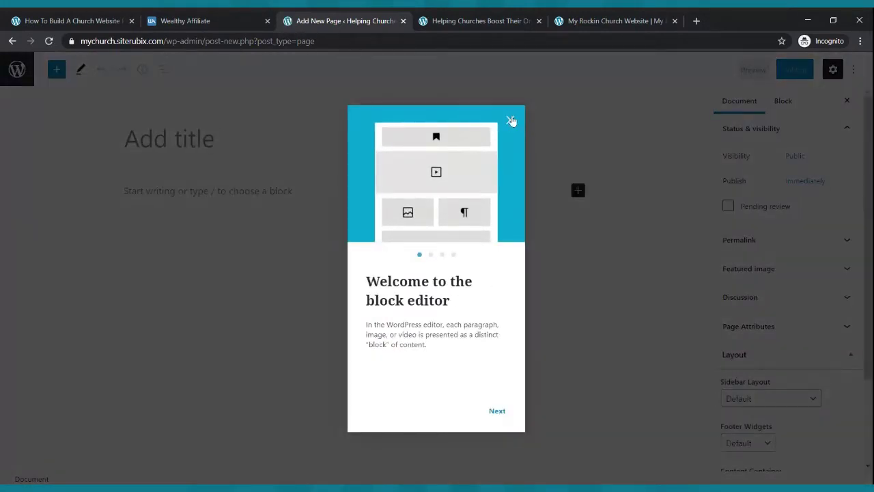
left_click(510, 121)
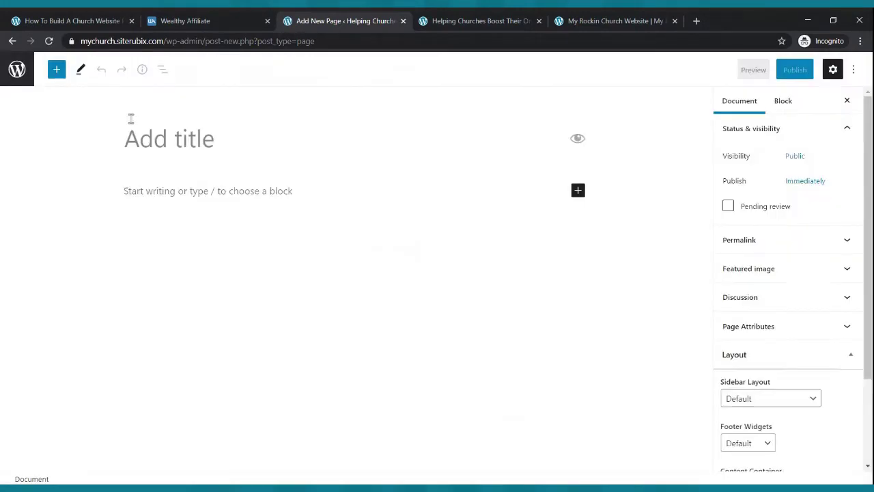
- Publish a new page titled 'Home', then begin another new page
type("Home")
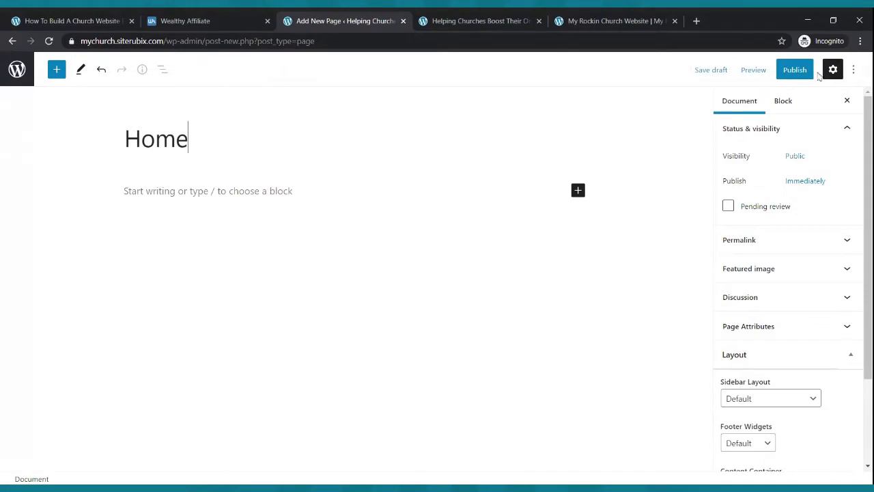
left_click(794, 70)
left_click(746, 74)
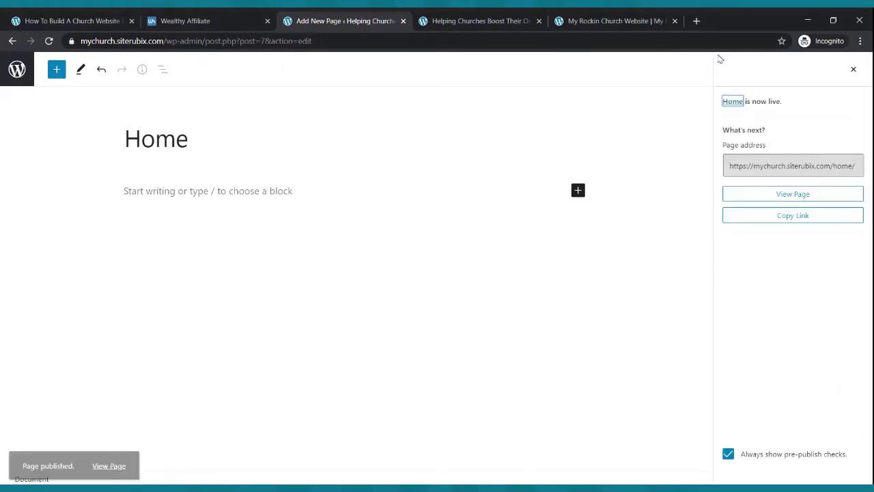
left_click(17, 69)
left_click(162, 90)
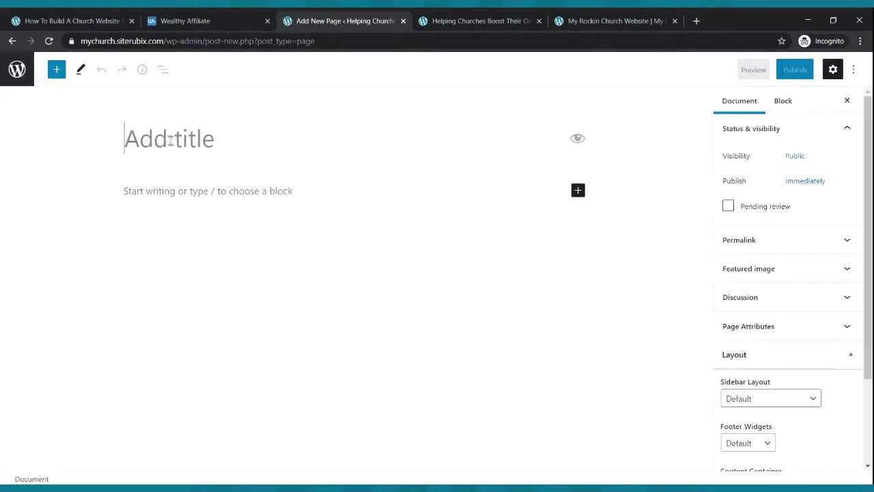
- Publish a page titled 'Live Webcast' and go back to the pages list
left_click(171, 140)
type("Live ")
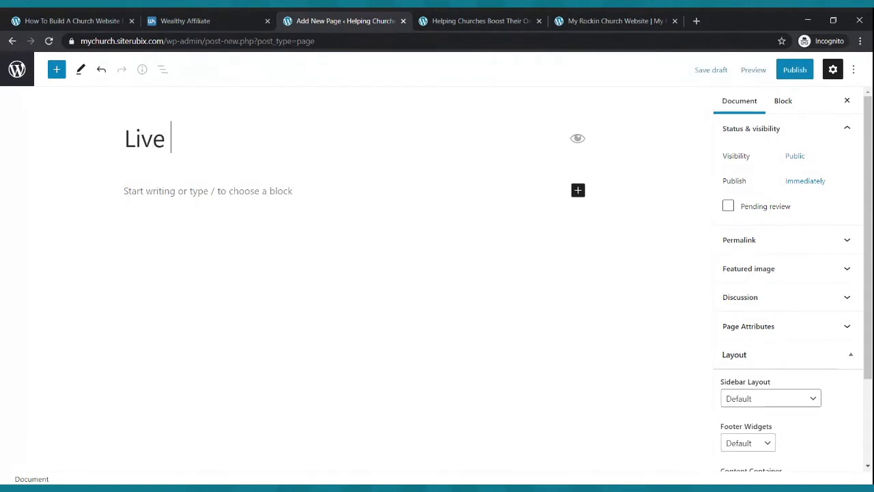
type("Webcast")
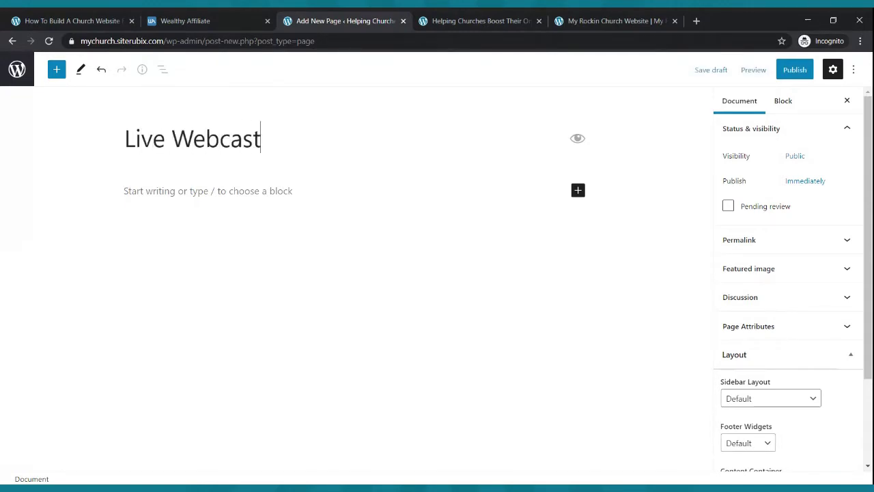
left_click(785, 74)
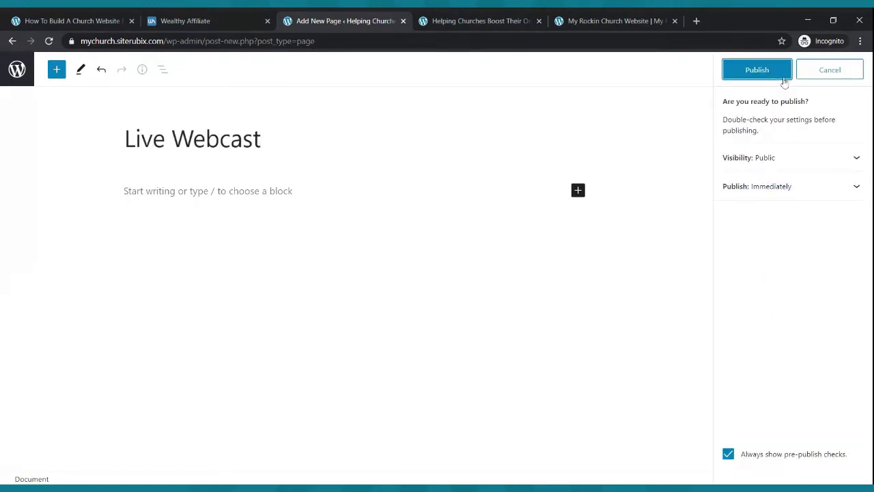
left_click(770, 71)
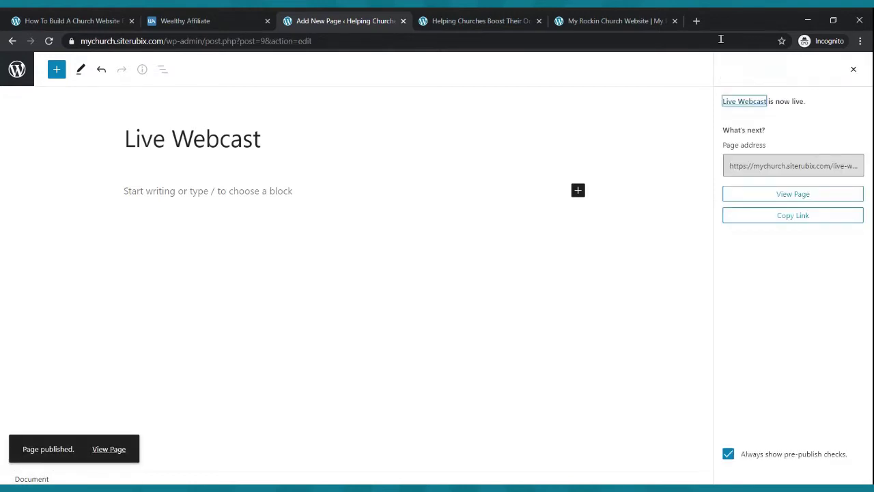
left_click(21, 74)
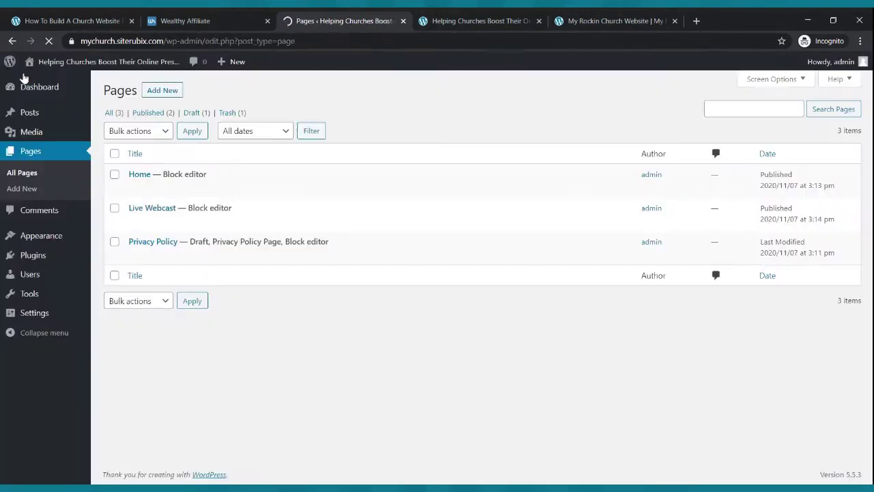
- Create and publish a 'Blog' page, then return to All Pages
left_click(159, 93)
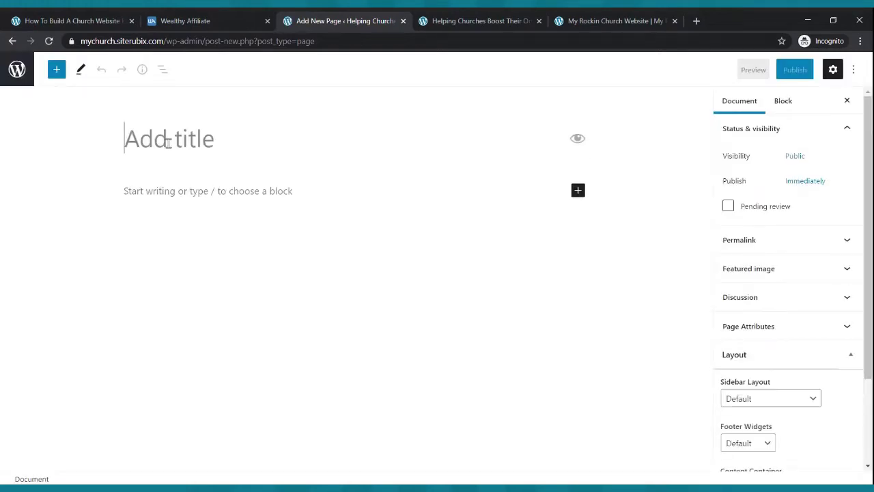
type("Blog")
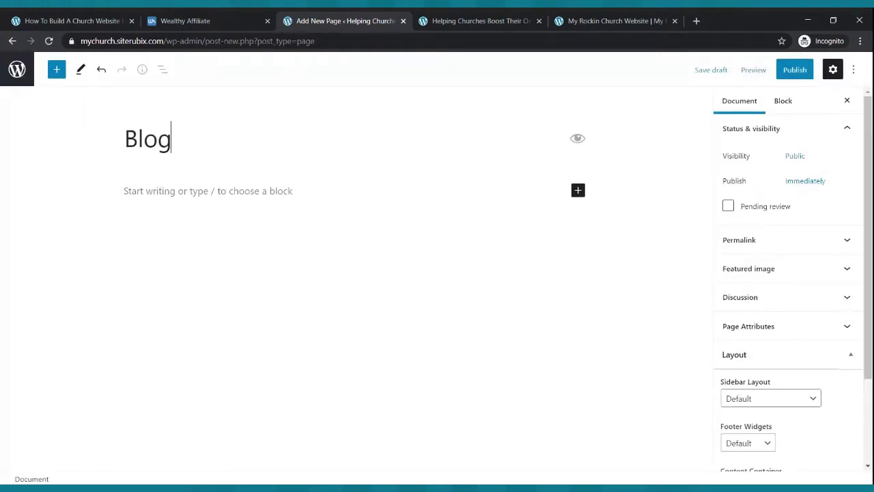
left_click(787, 68)
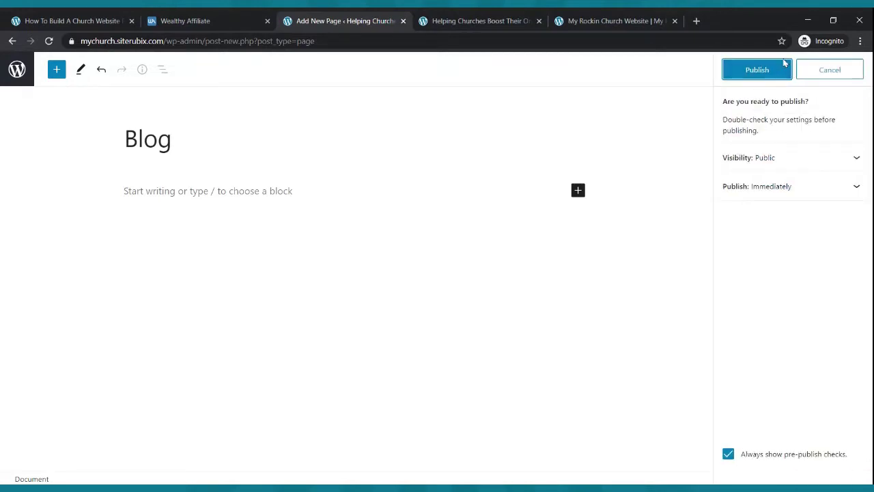
left_click(763, 71)
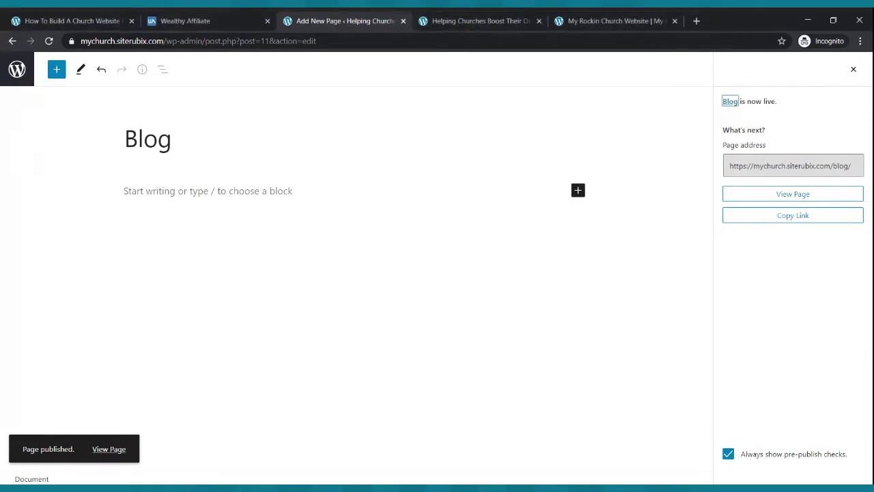
left_click(16, 70)
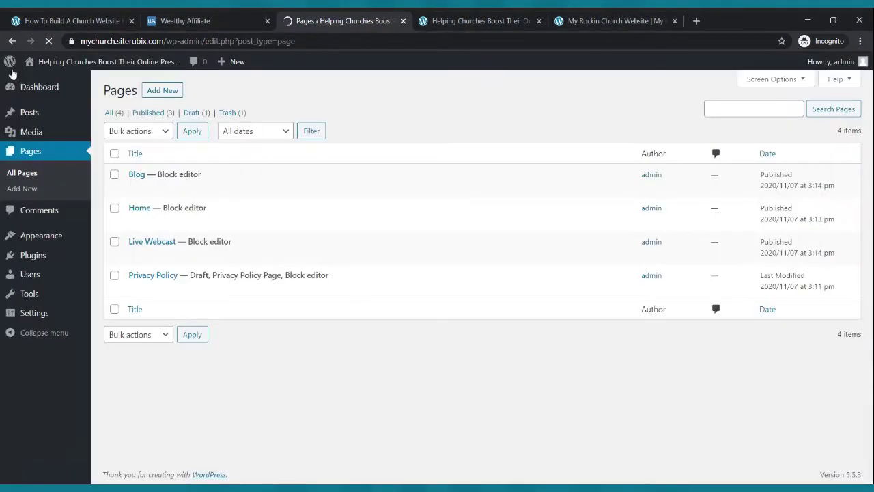
- Publish a new page titled 'Small Groups', then start another blank page from the pages list
left_click(162, 92)
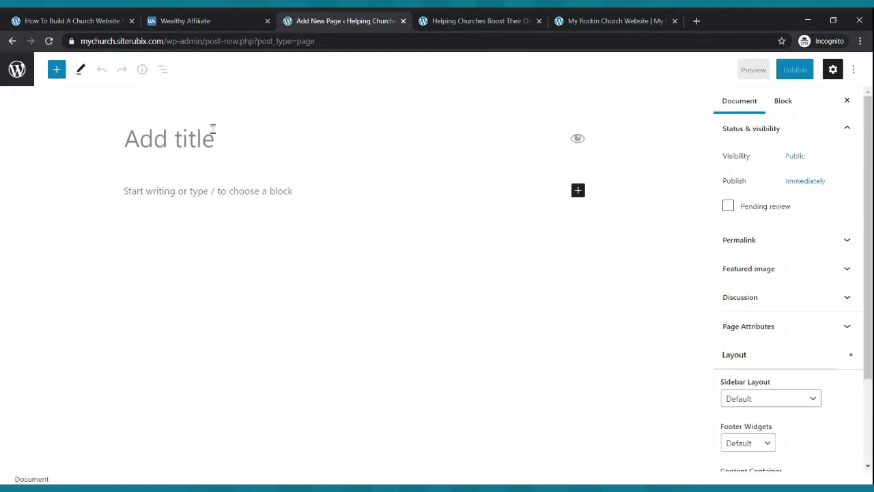
type("small")
key("BackSpace")
key("BackSpace")
key("BackSpace")
key("BackSpace")
key("BackSpace")
type("Sma")
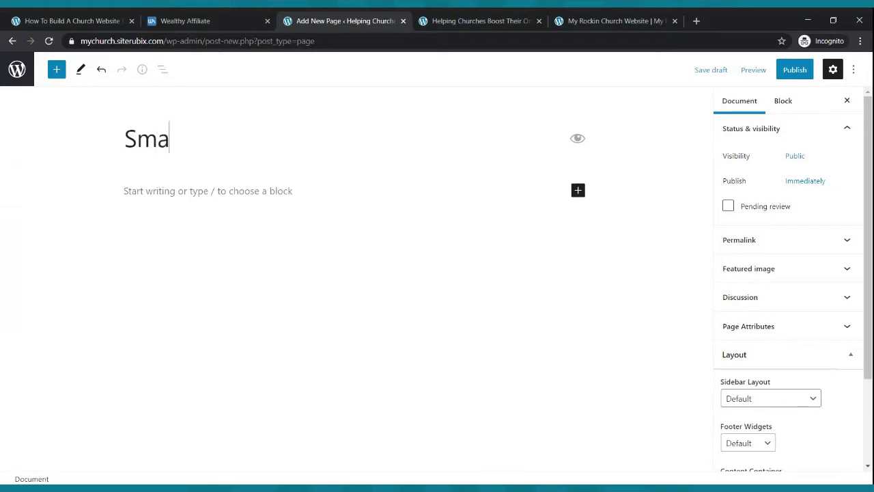
type("ll Groups")
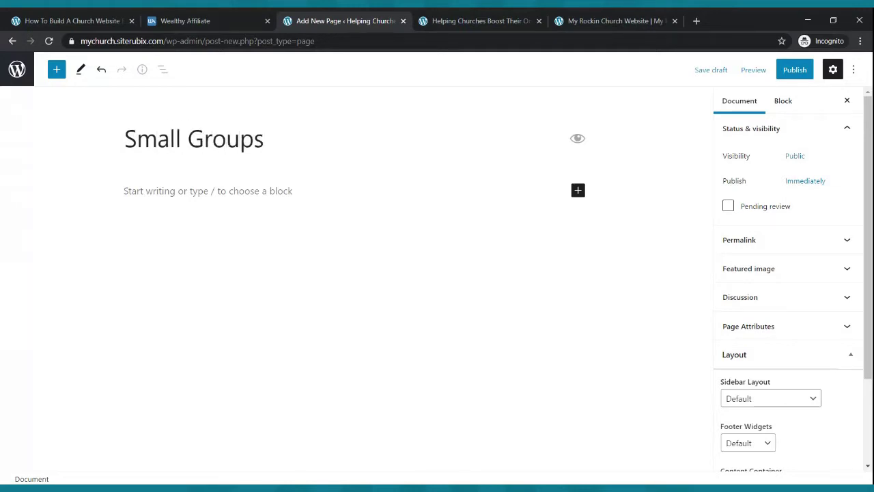
left_click(780, 74)
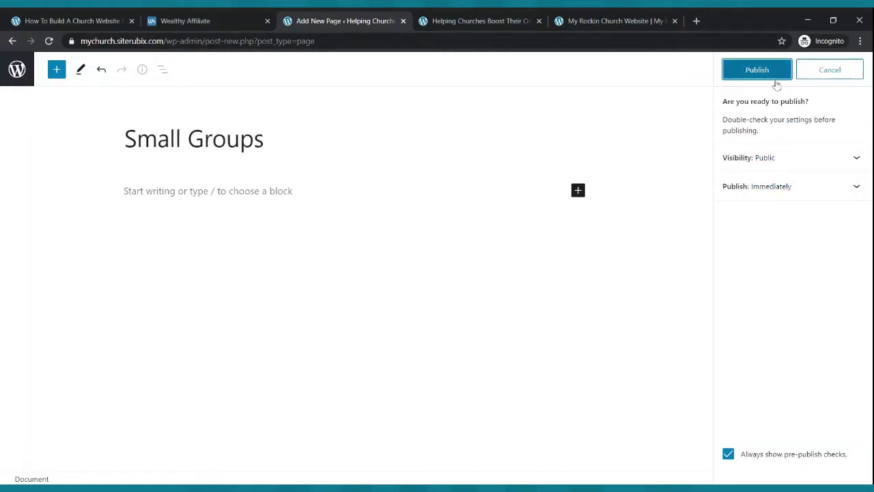
left_click(766, 73)
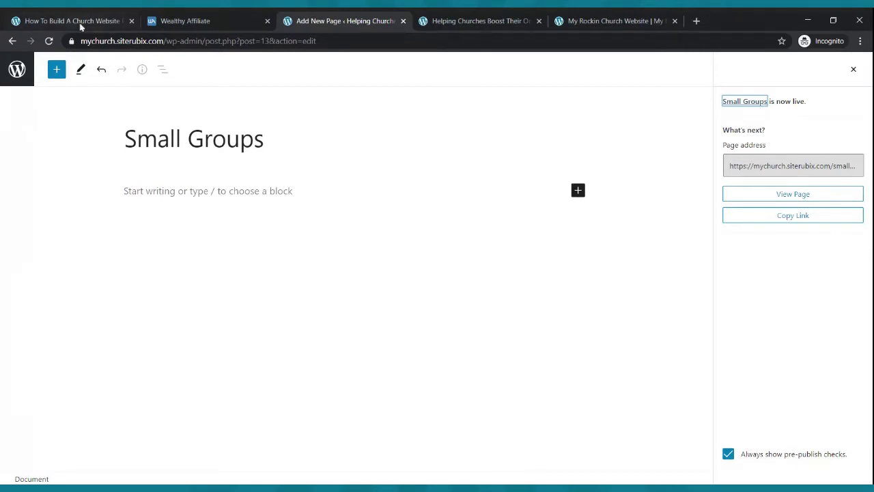
left_click(17, 71)
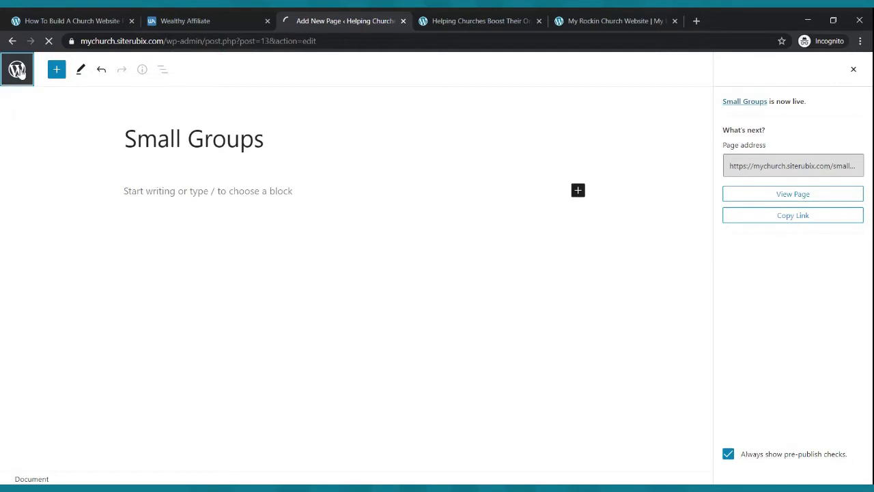
left_click(163, 92)
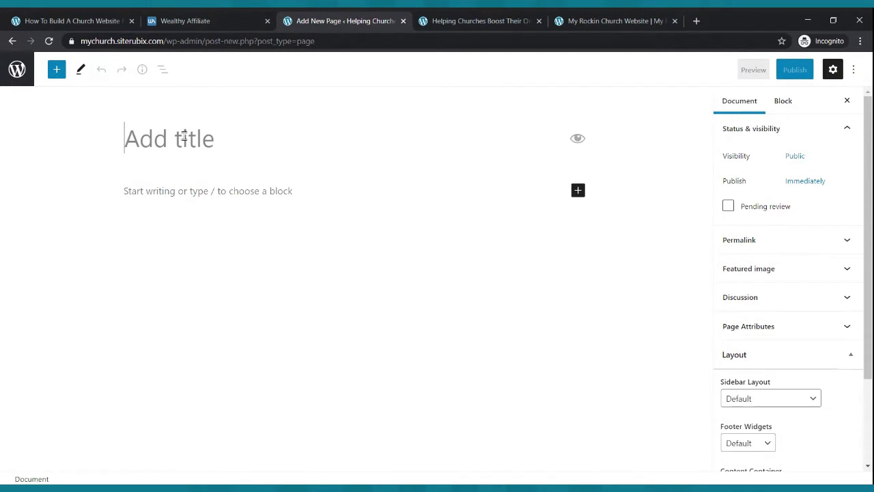
- Title the new page 'Podcast' and publish it
type("Pod")
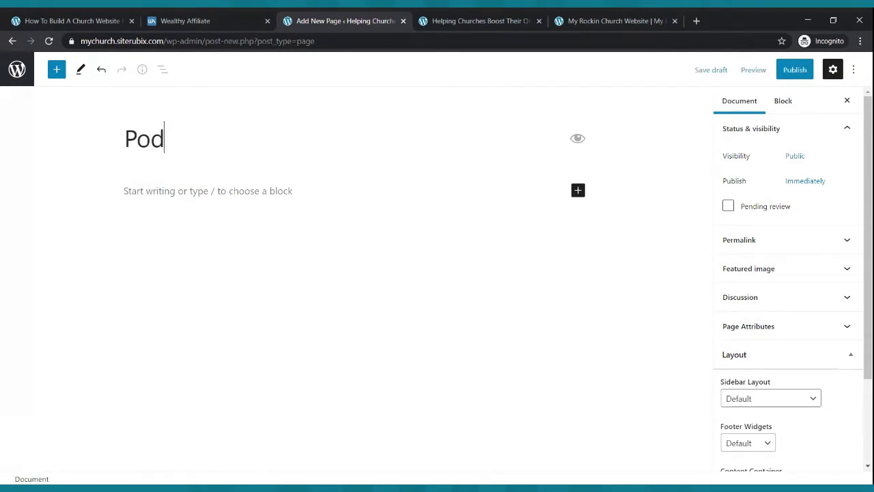
type("cast")
left_click(791, 71)
left_click(766, 77)
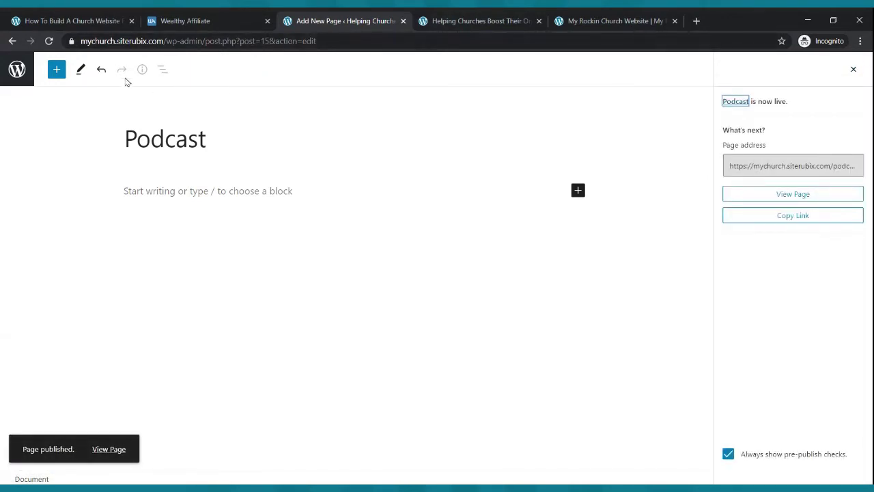
left_click(18, 71)
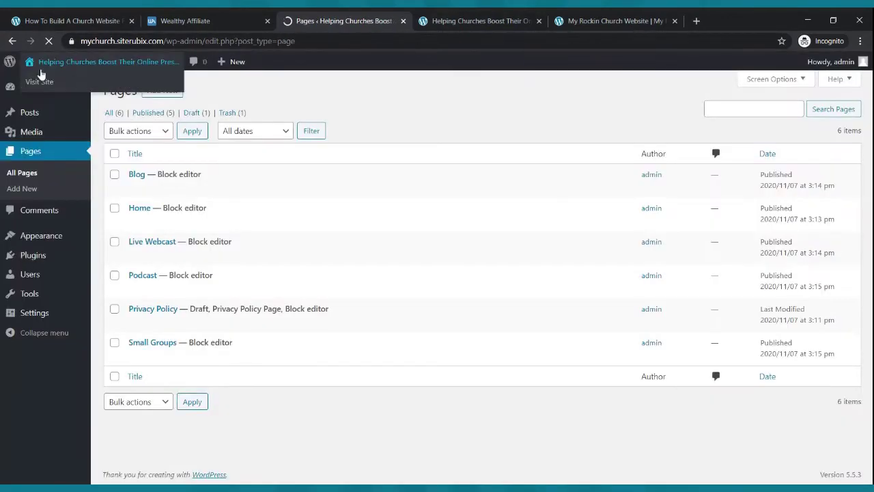
- Create and publish a 'Contact Us' page, returning to the pages list
left_click(168, 91)
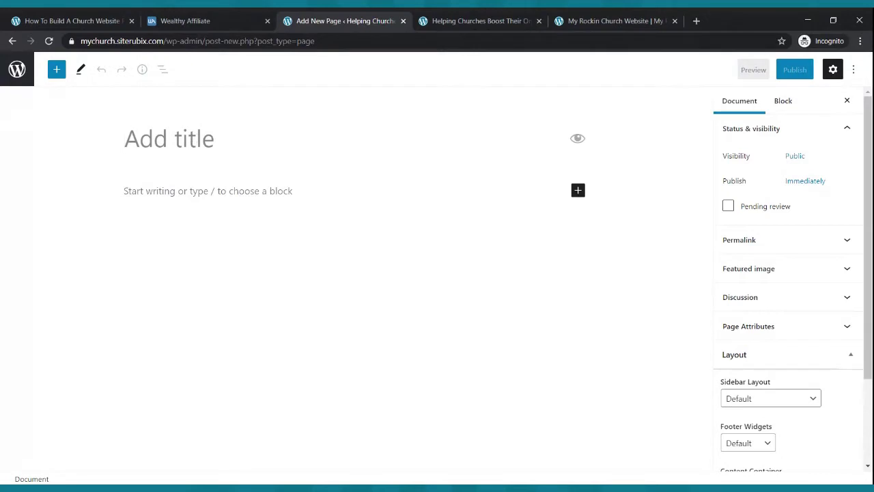
type("Contact Us")
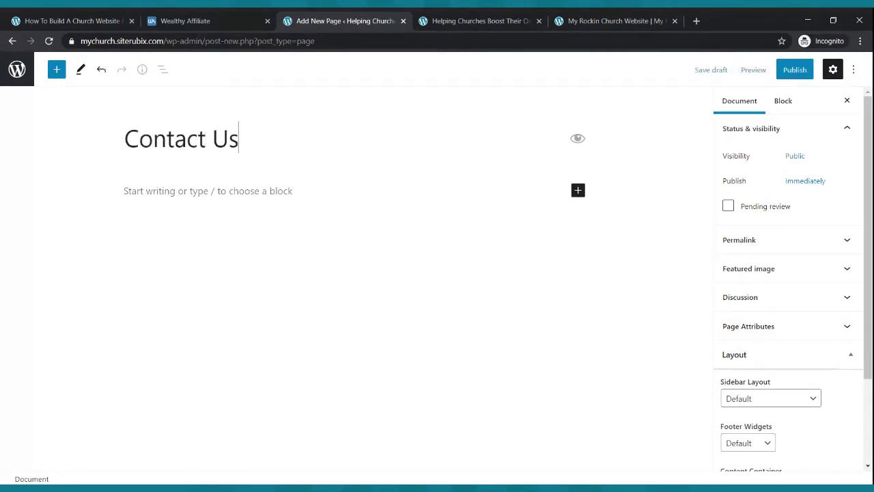
left_click(792, 71)
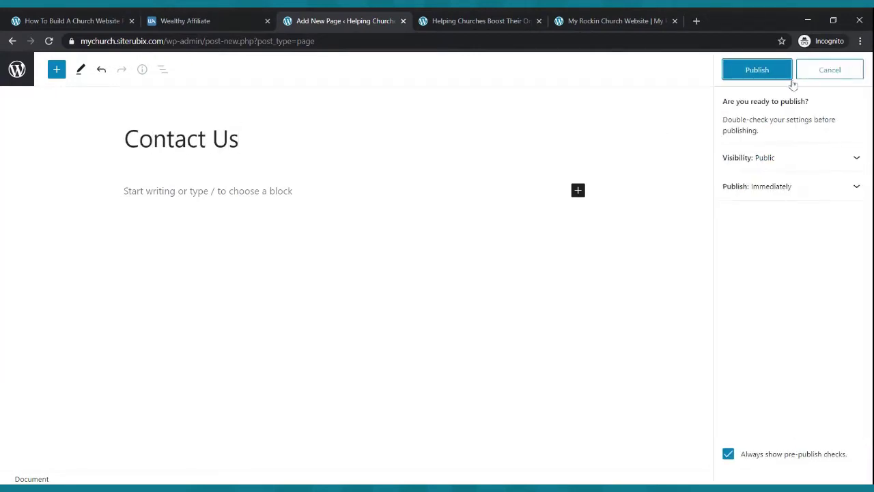
left_click(780, 71)
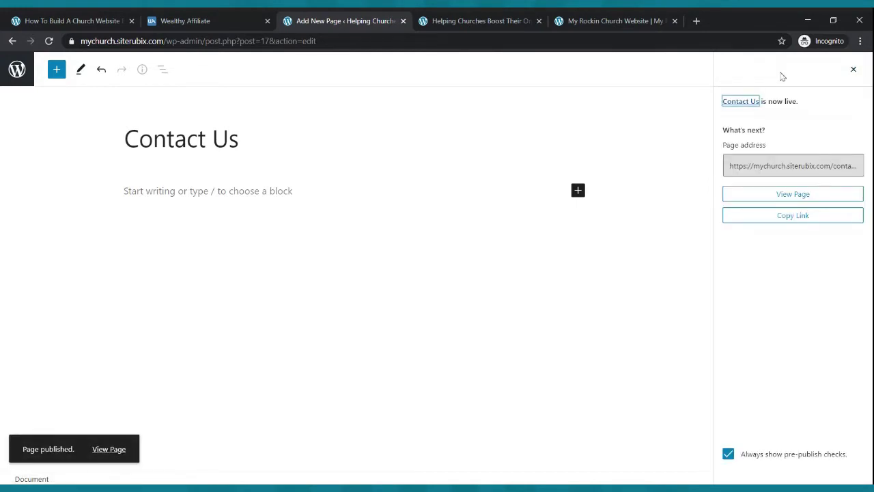
left_click(16, 69)
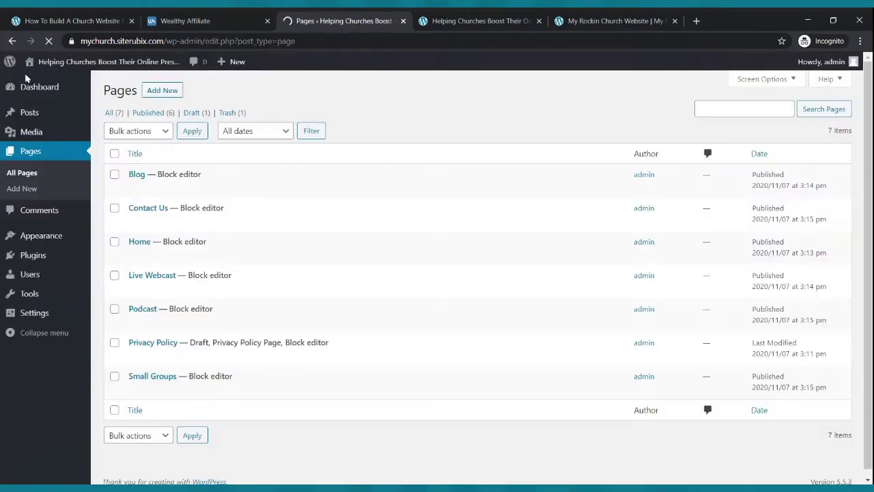
left_click(437, 22)
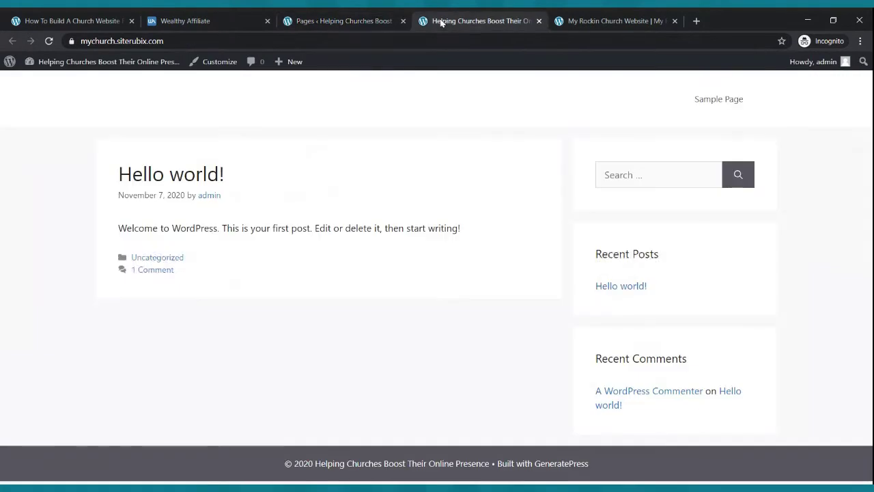
left_click(52, 42)
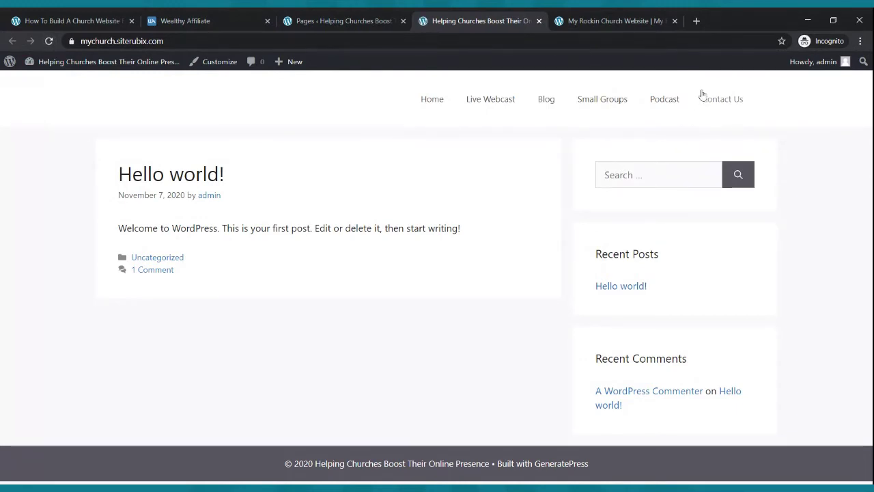
left_click(605, 21)
scroll(540, 171, "down", 6)
scroll(541, 171, "up", 6)
left_click(478, 20)
left_click(293, 21)
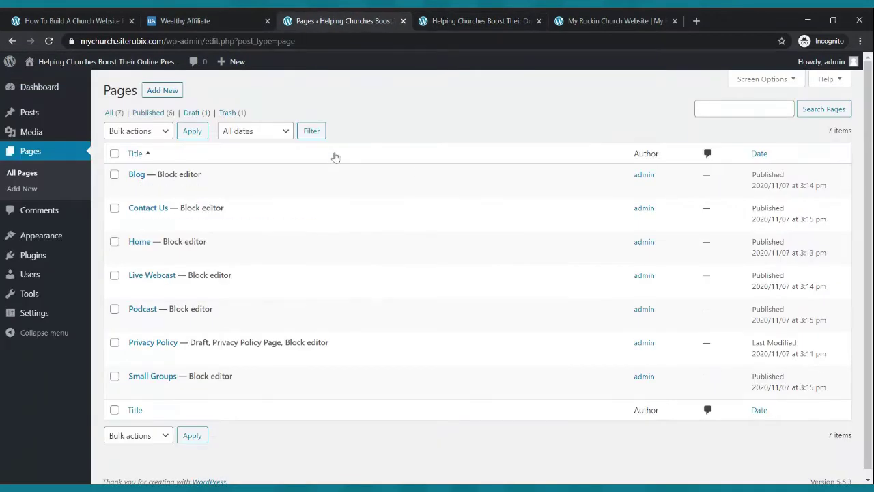
- In Reading settings, show a static page with Home as homepage and Blog as posts page
mouse_move(47, 88)
left_click(47, 91)
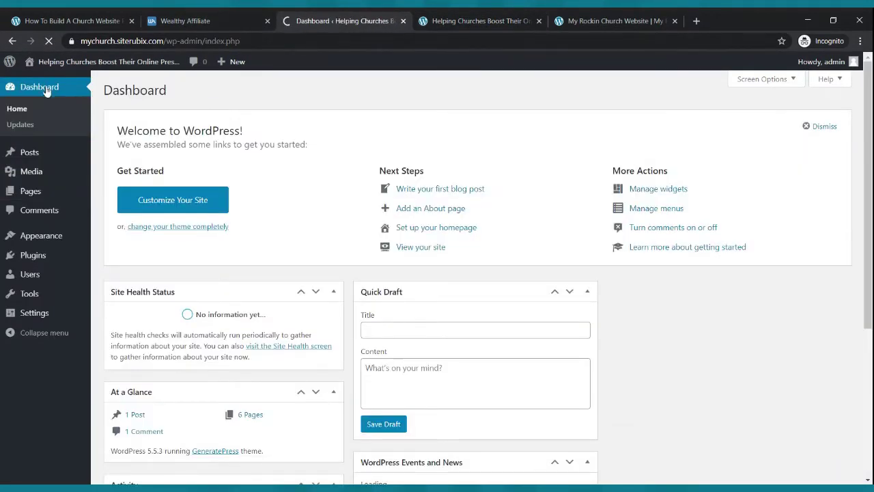
left_click(36, 314)
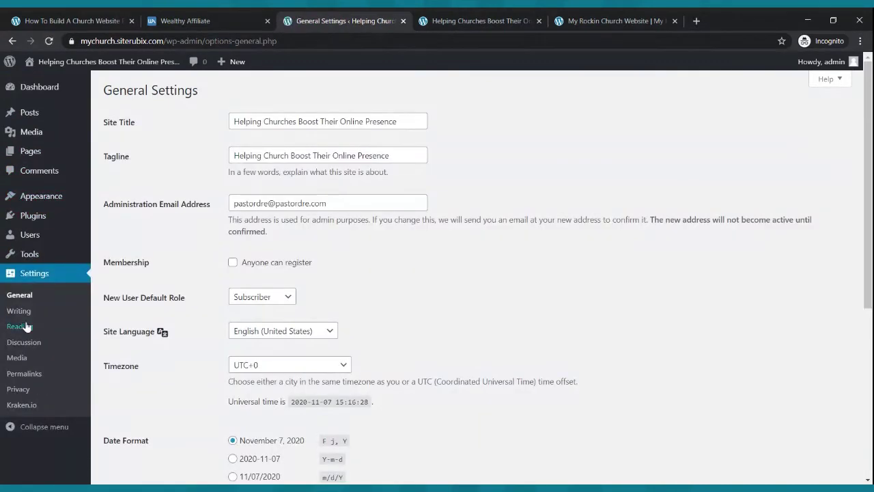
left_click(23, 329)
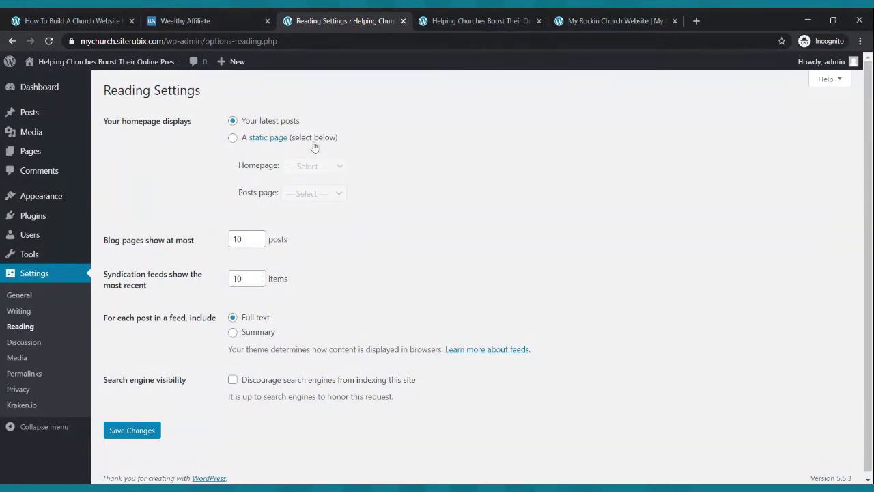
left_click(233, 139)
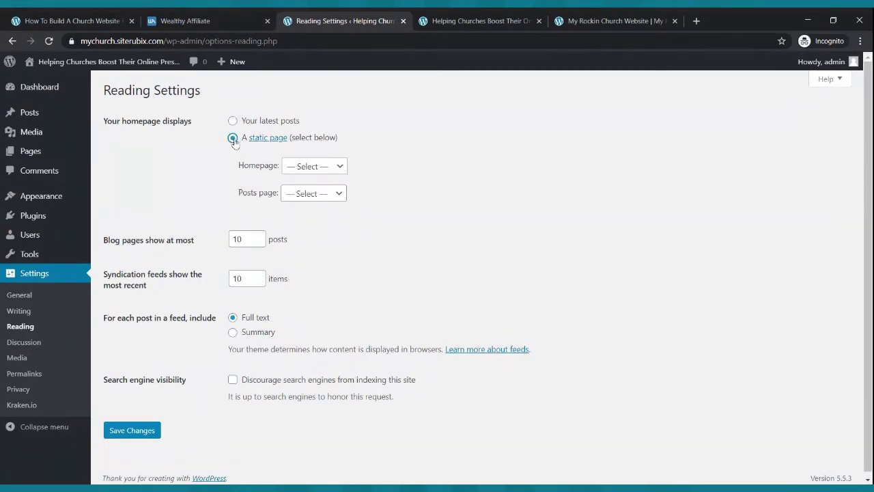
left_click(314, 168)
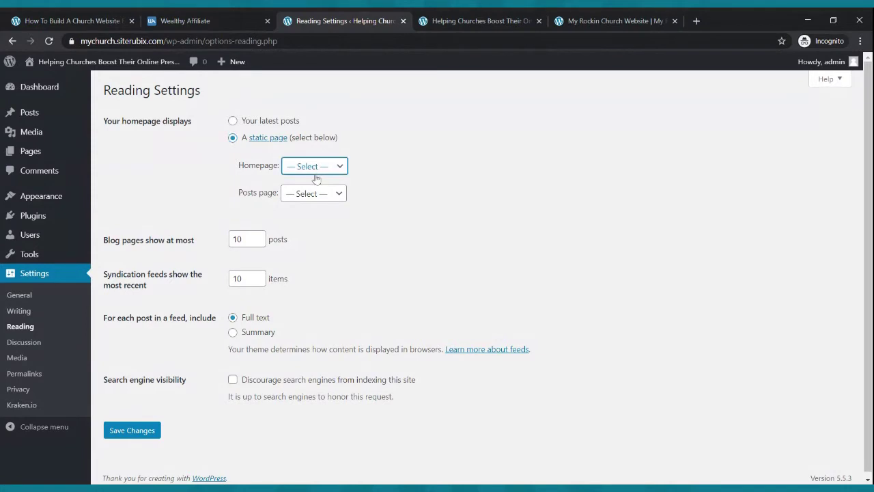
left_click(316, 179)
left_click(287, 195)
left_click(304, 232)
left_click(148, 431)
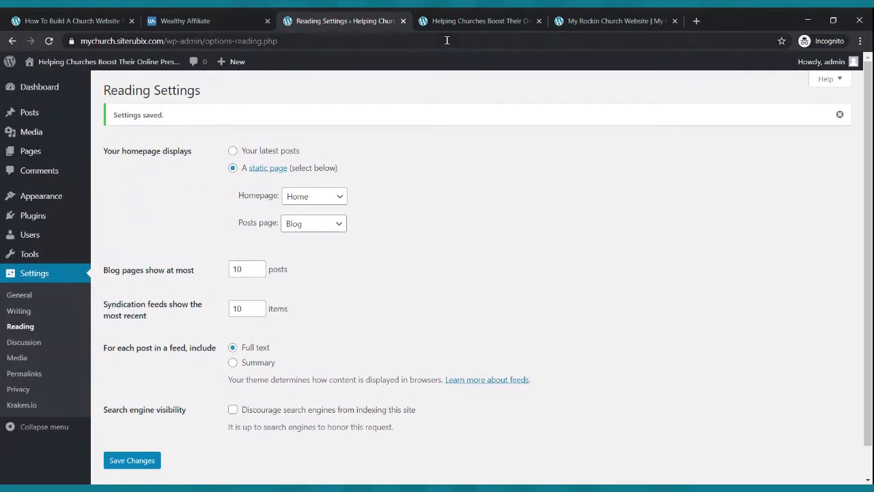
- Reload the live church site to confirm Home is the front page, comparing with Rockin Church
left_click(472, 21)
left_click(48, 41)
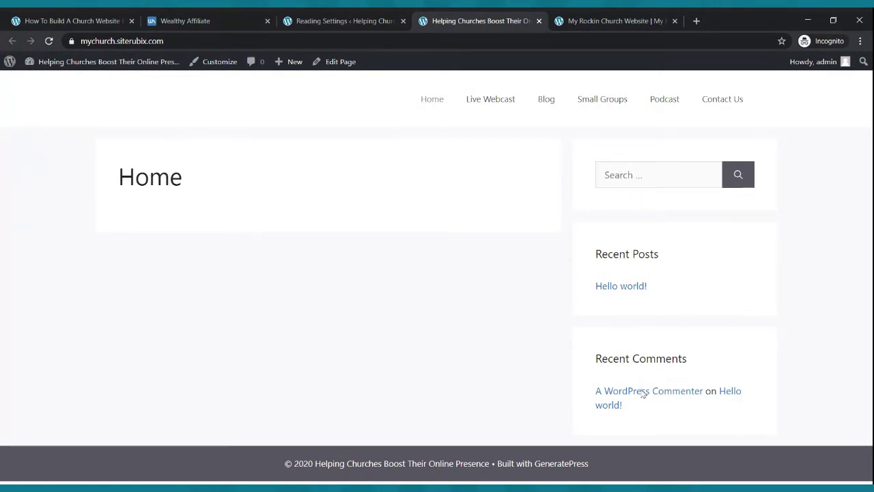
left_click(600, 15)
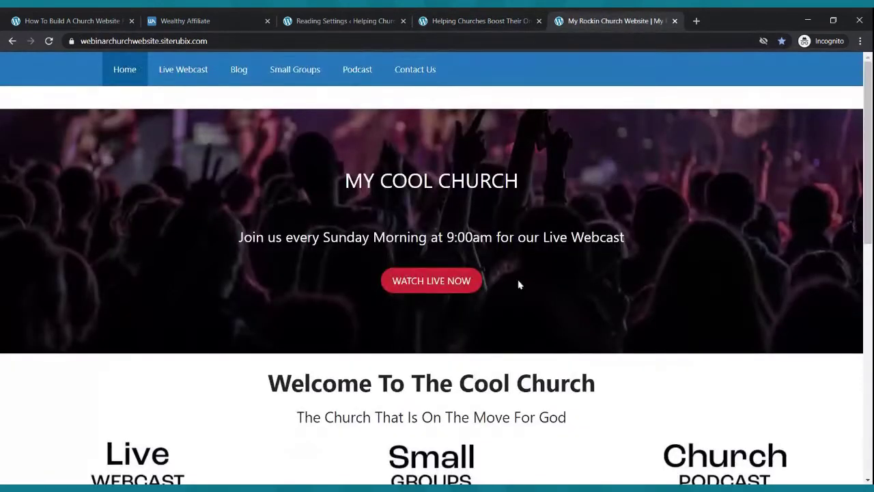
scroll(521, 282, "down", 8)
scroll(522, 280, "up", 10)
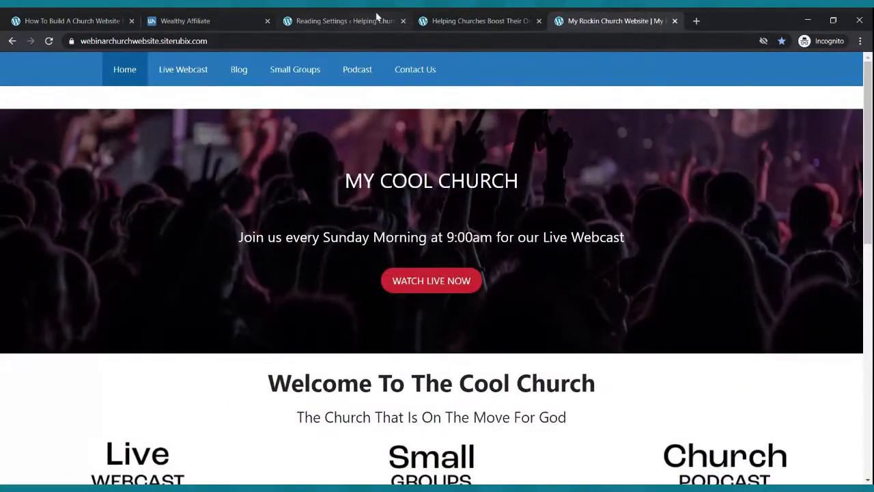
left_click(345, 20)
left_click(502, 17)
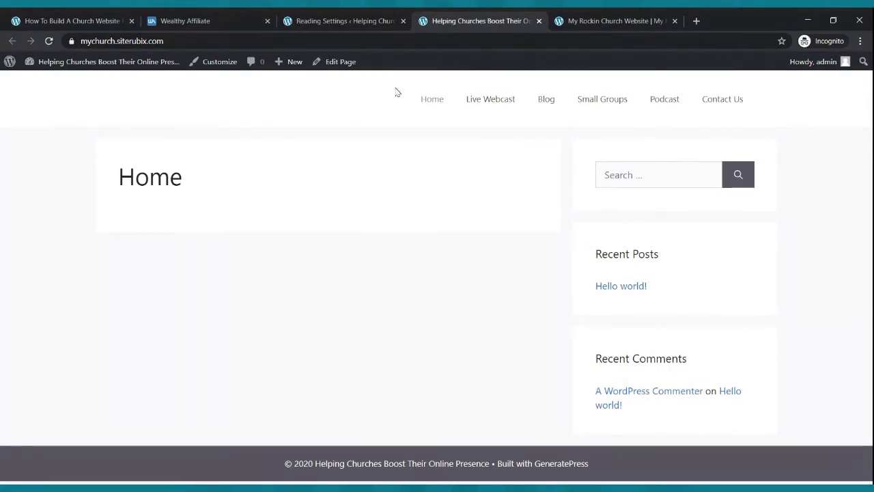
- Open the Home page in the block editor from the site's page list
left_click(308, 21)
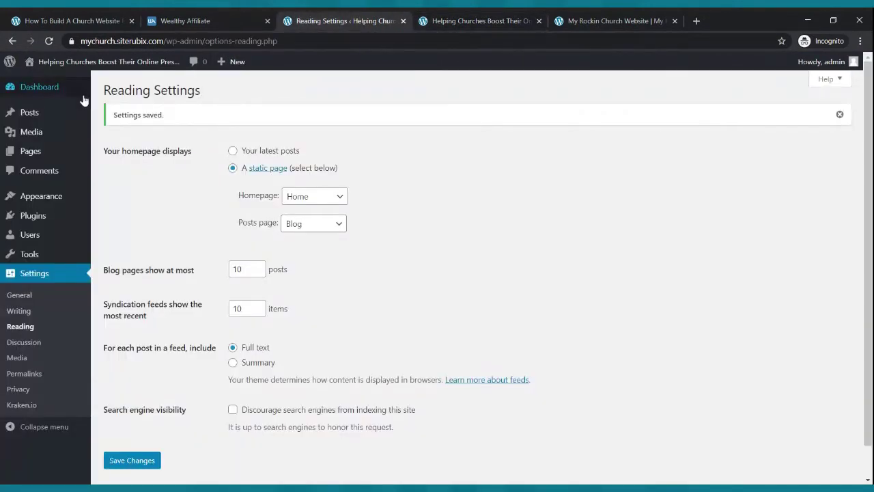
left_click(45, 94)
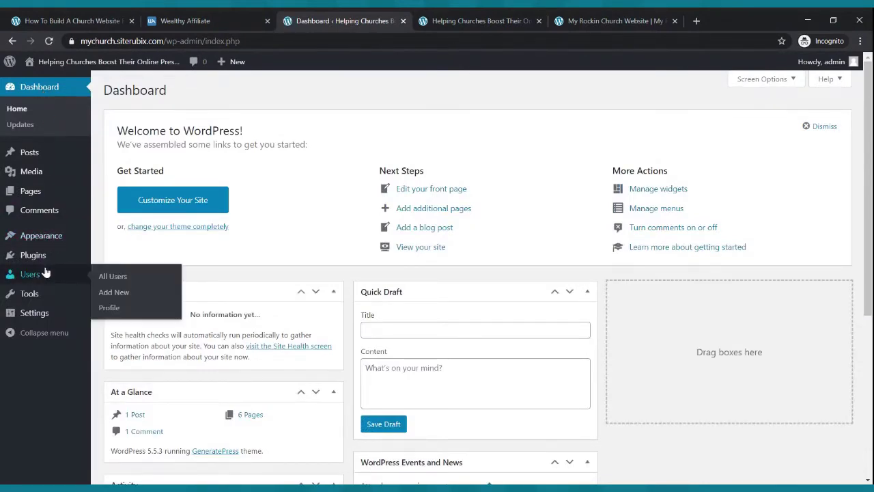
mouse_move(43, 258)
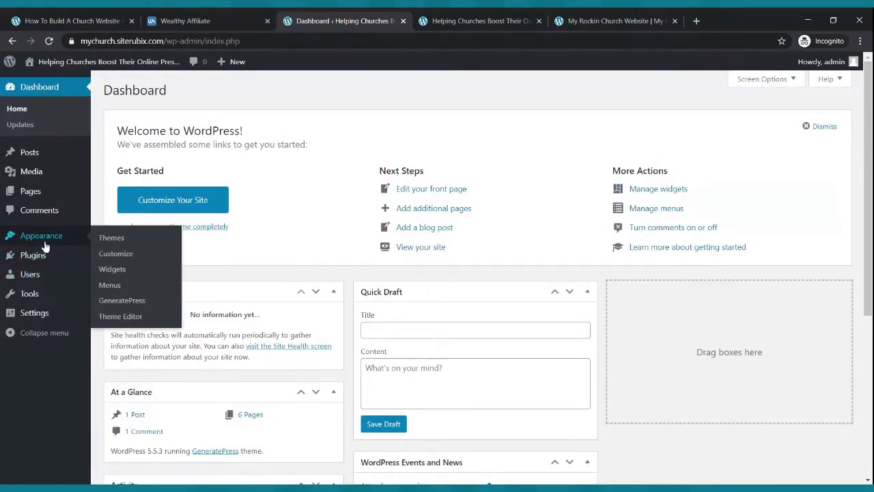
left_click(109, 254)
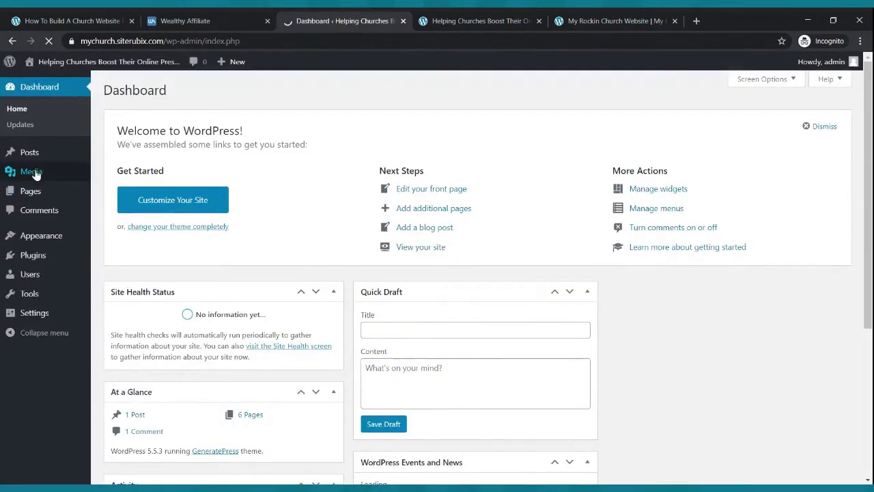
left_click(31, 192)
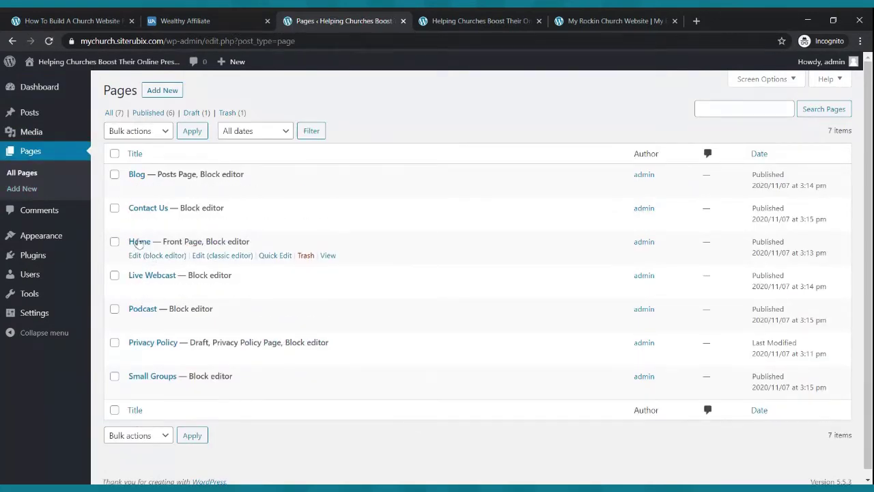
left_click(142, 256)
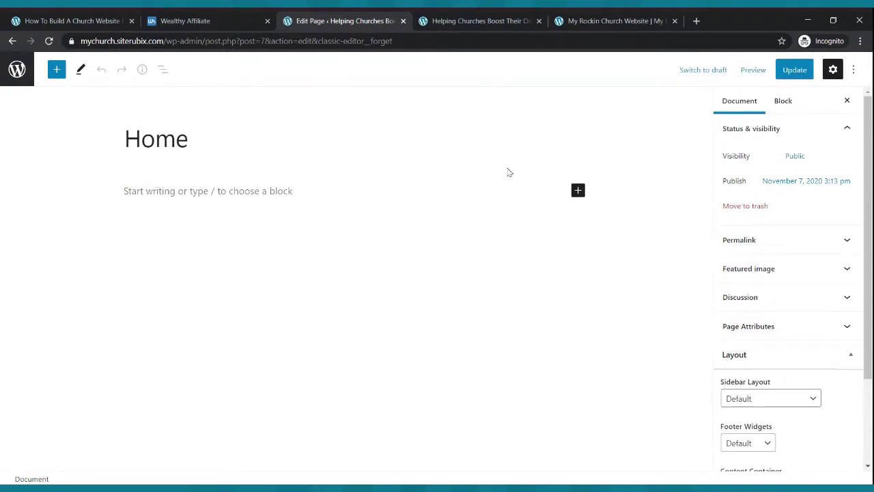
- Hide the Home page title, set Sidebar Layout to No Sidebars, and update the page
left_click(577, 140)
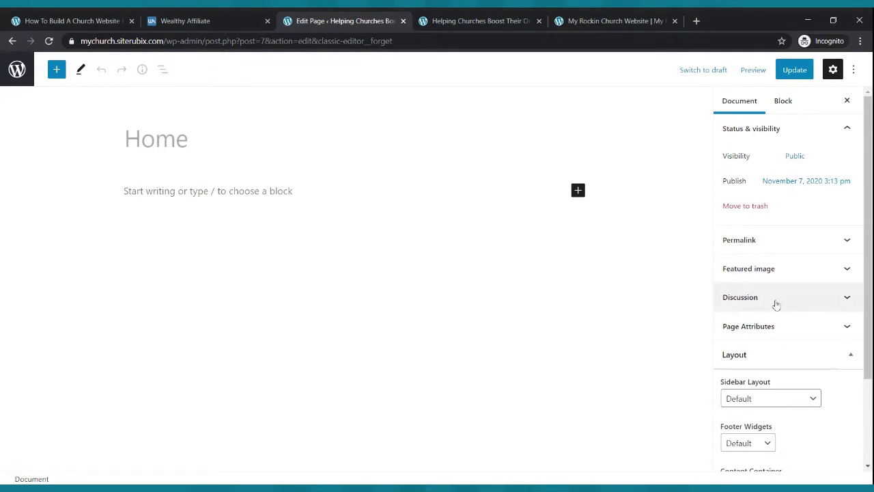
scroll(776, 304, "down", 3)
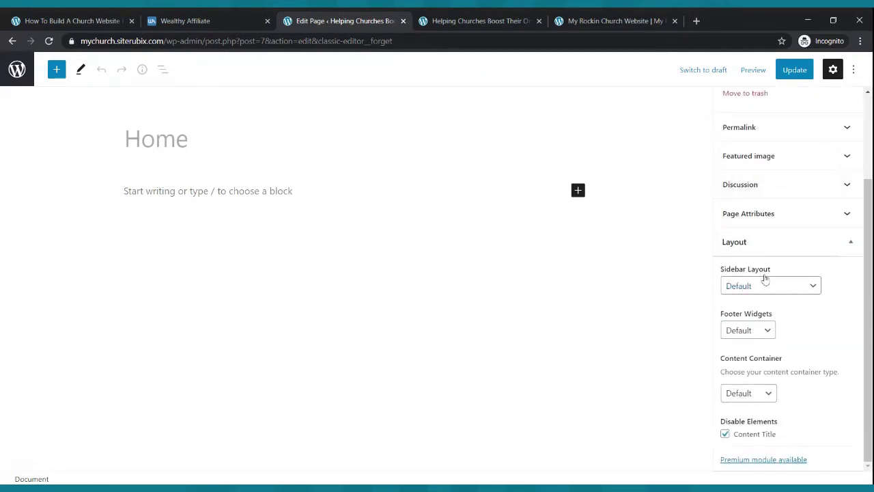
left_click(765, 290)
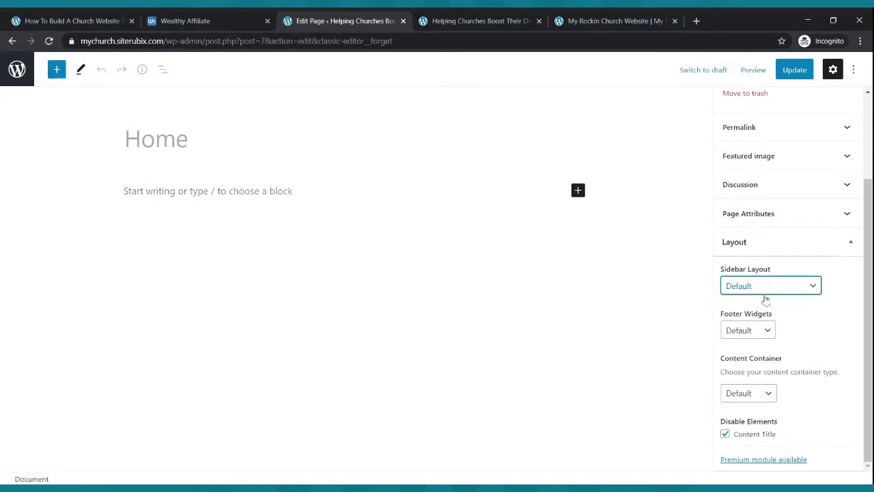
left_click(758, 357)
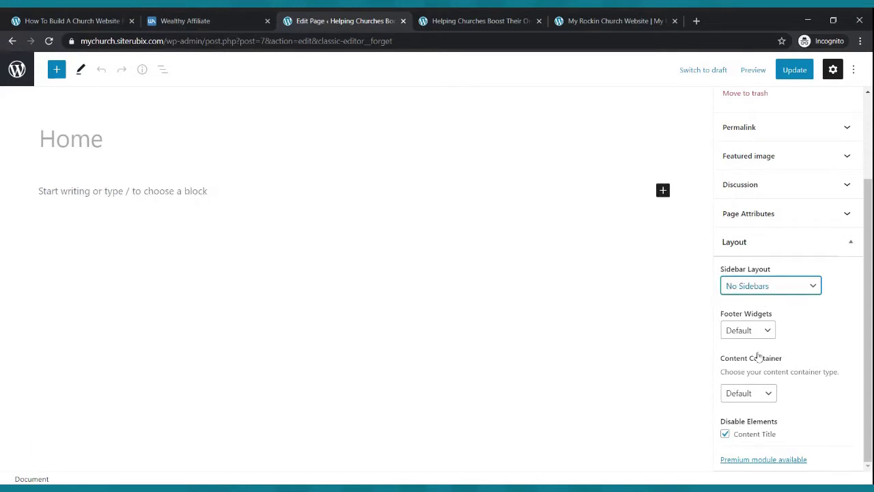
left_click(786, 74)
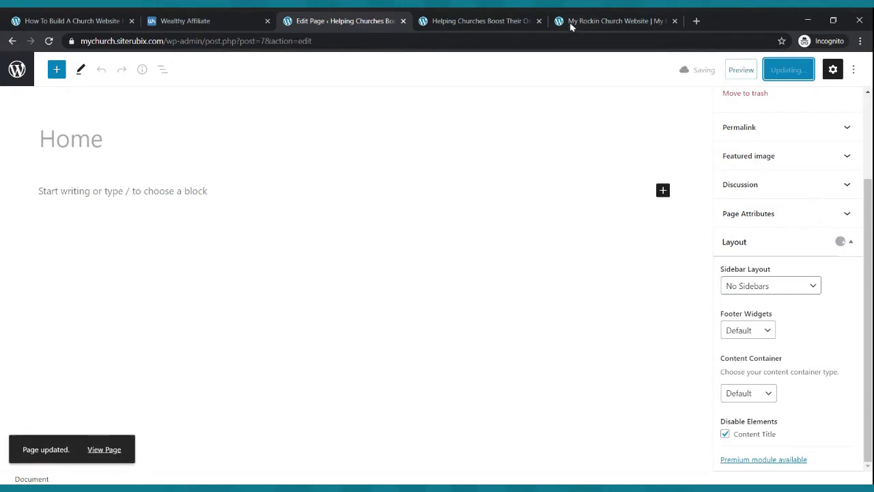
- Reload the live Home page, compare it with the reference church site, then return to Pages
left_click(490, 17)
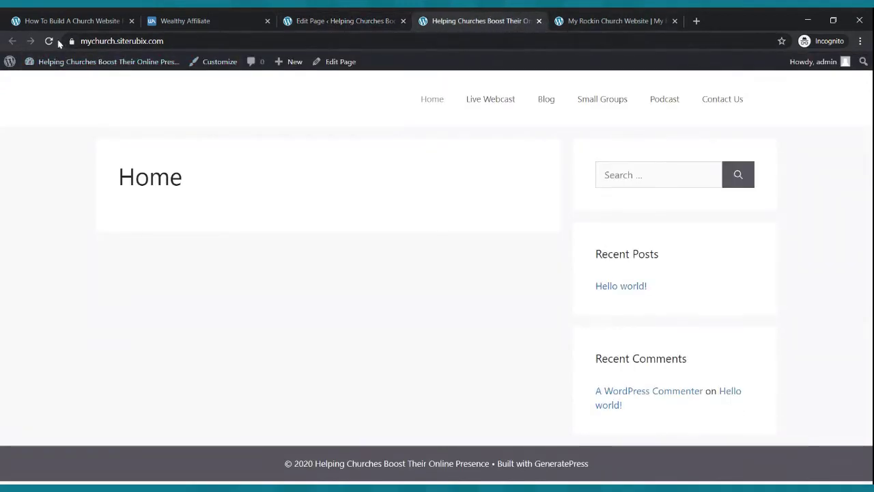
left_click(49, 41)
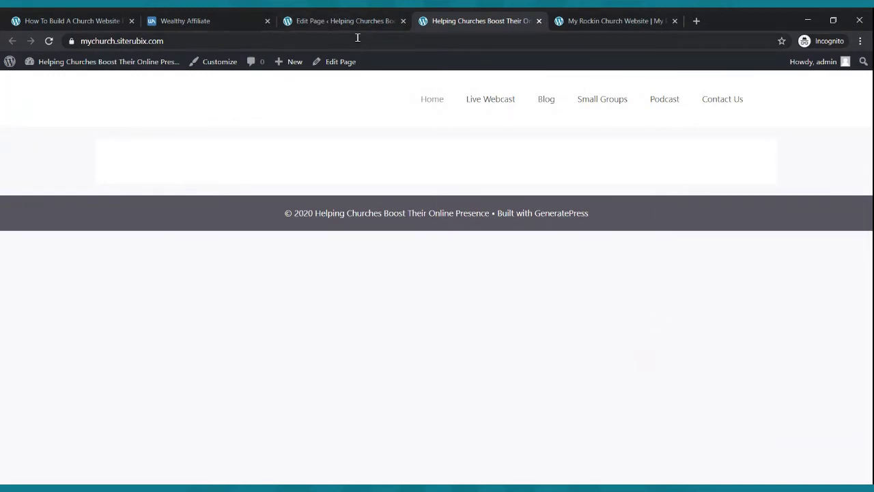
left_click(572, 19)
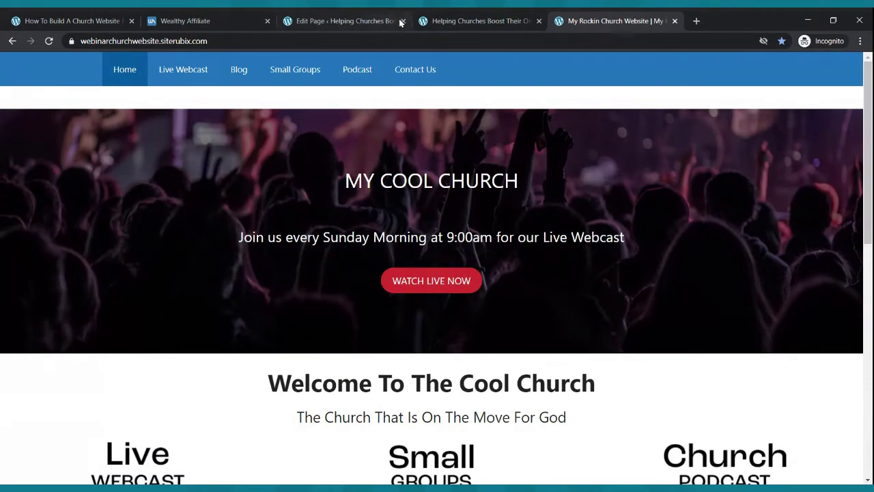
left_click(345, 20)
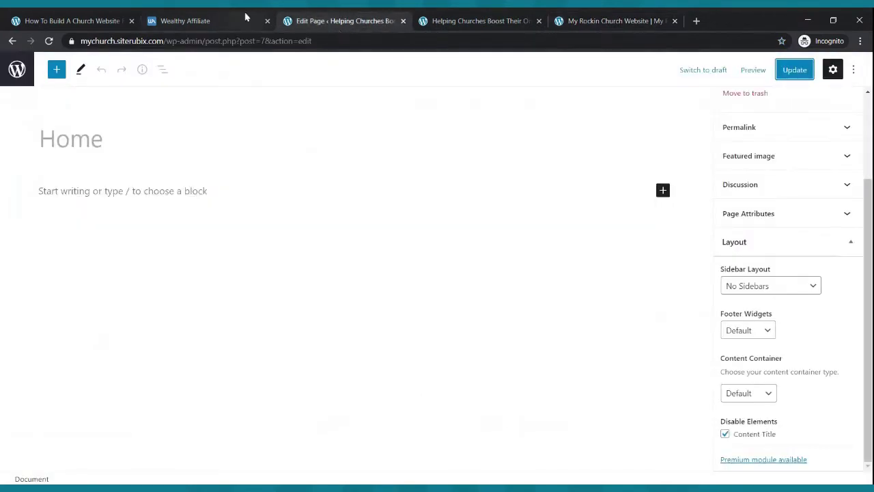
left_click(17, 71)
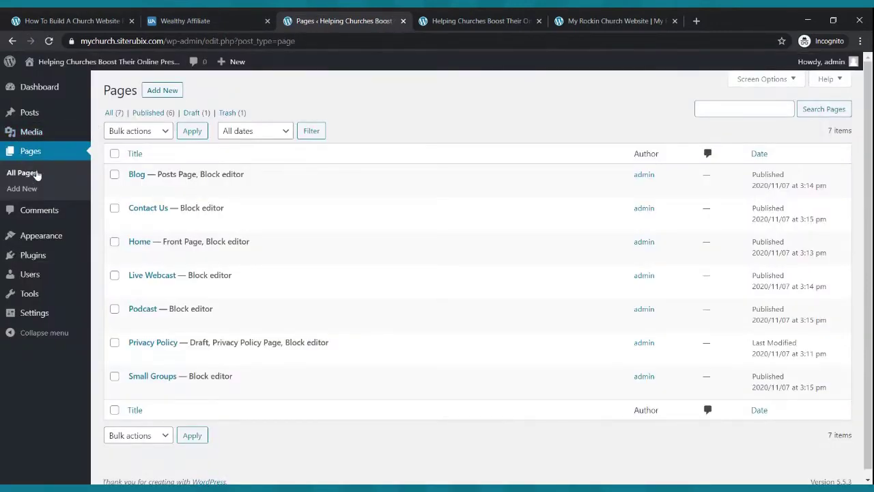
left_click(32, 157)
- Insert a Cover block into the Home page and update the page
left_click(159, 257)
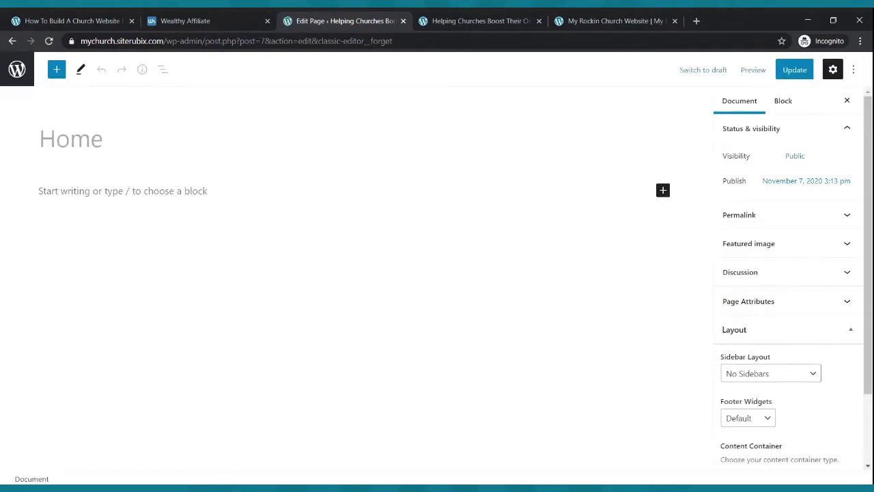
left_click(57, 70)
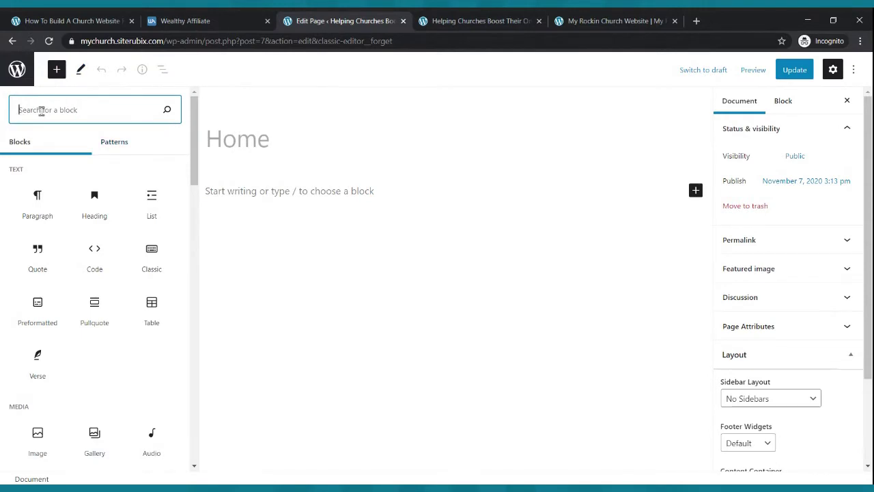
type("c")
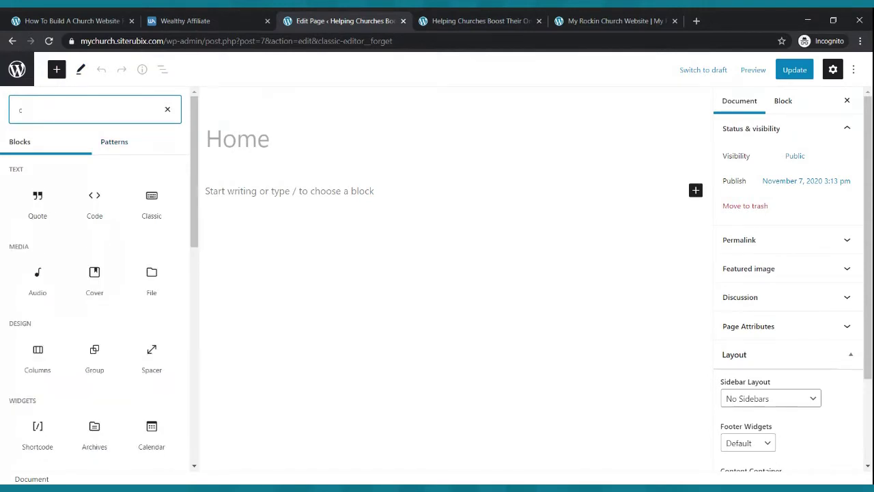
type("over")
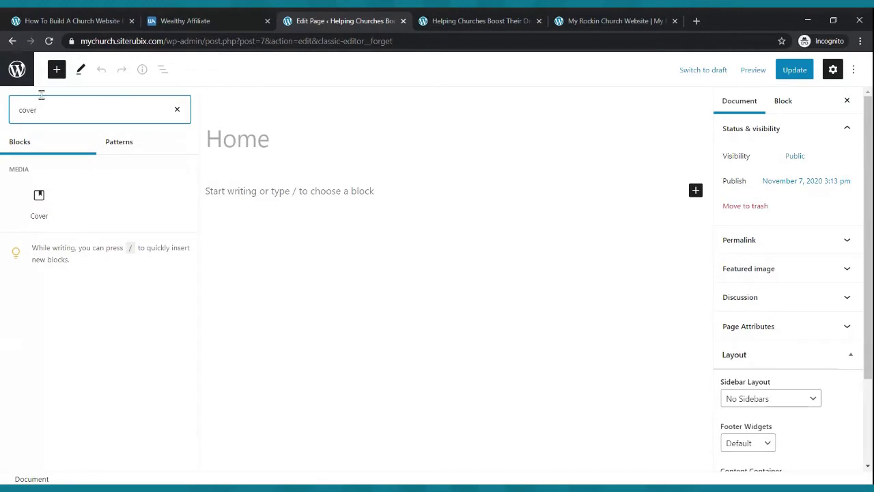
left_click(34, 200)
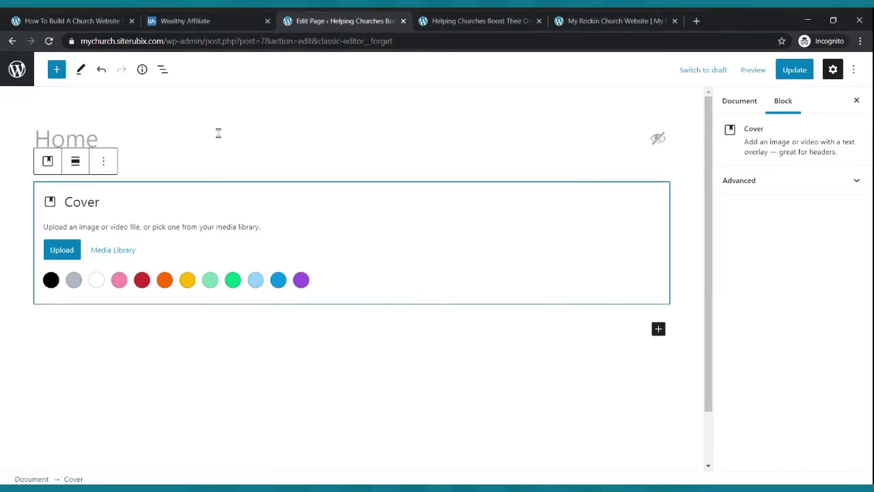
left_click(60, 254)
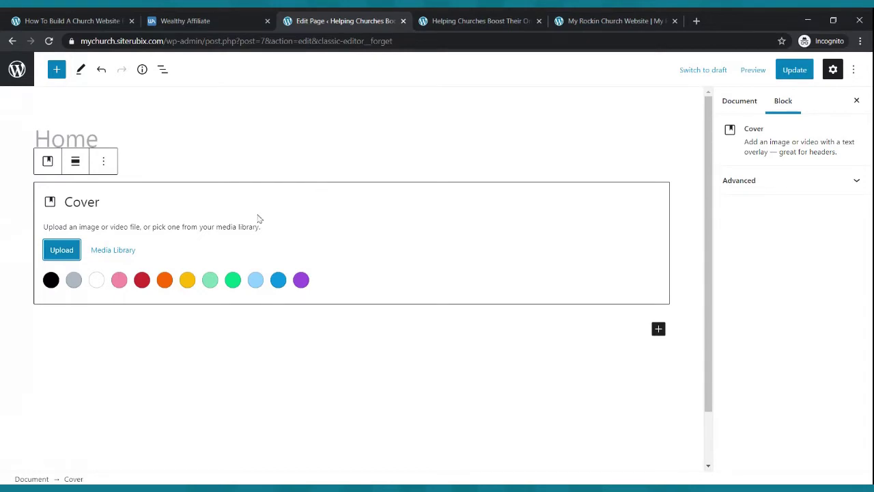
left_click(808, 76)
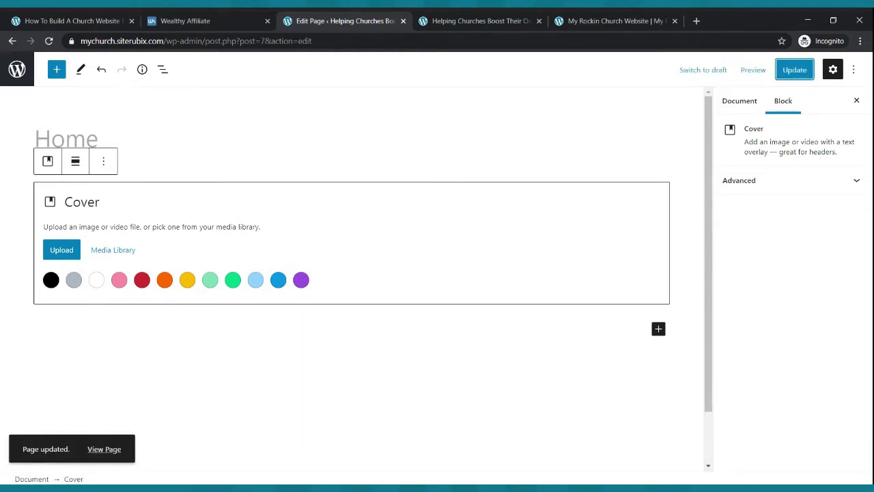
- Reload the live Home page to check the cover, then view the Rockin Church reference site
left_click(456, 20)
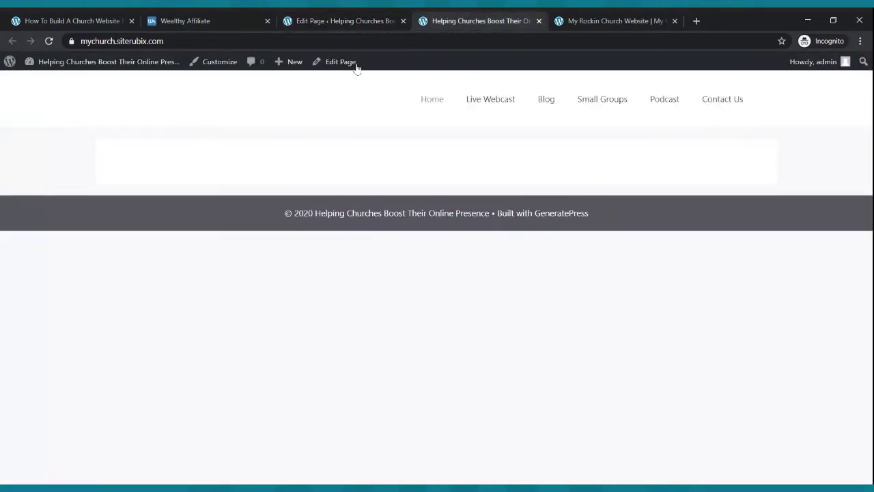
left_click(50, 41)
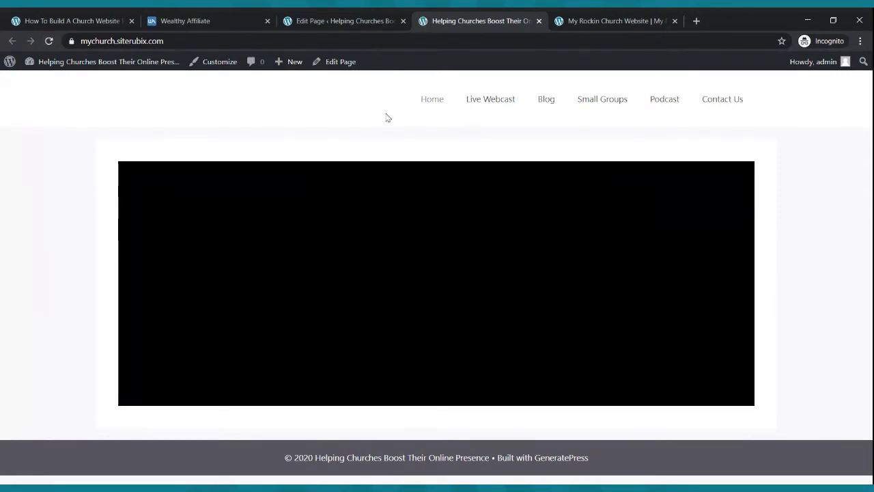
left_click(369, 18)
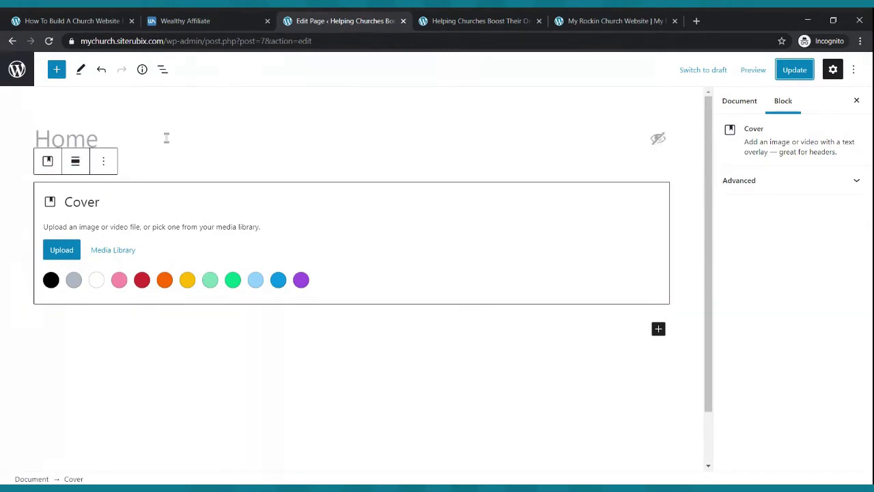
left_click(472, 17)
left_click(50, 42)
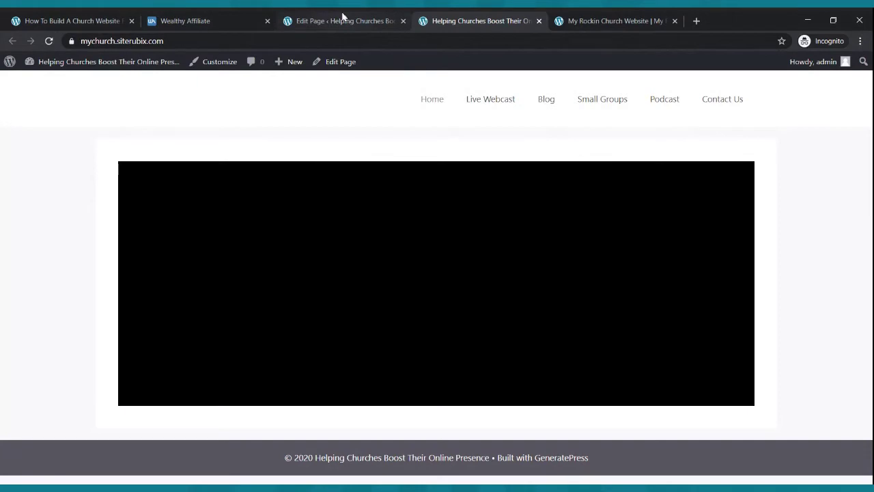
left_click(343, 17)
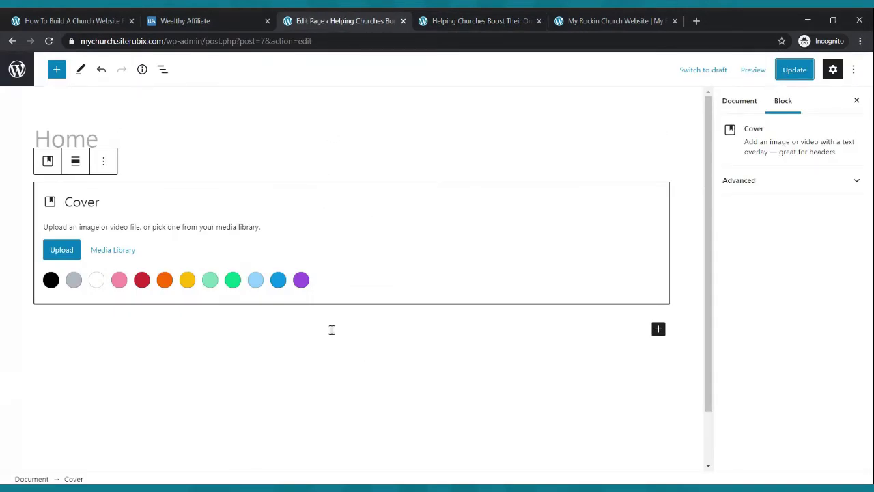
left_click(634, 18)
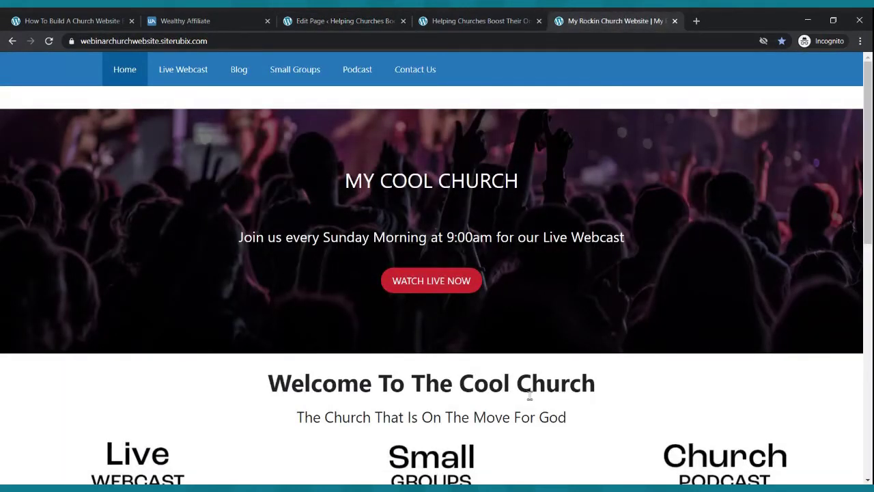
left_click_drag(269, 383, 592, 387)
key("ctrl+c")
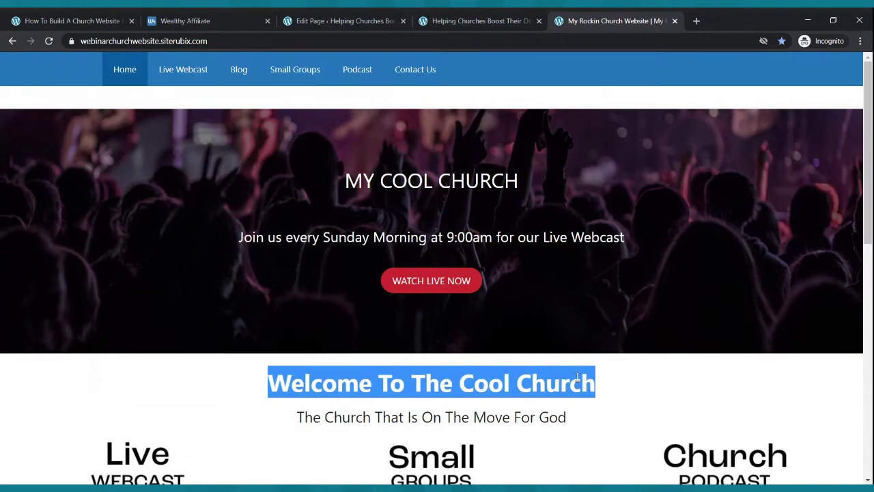
left_click(360, 17)
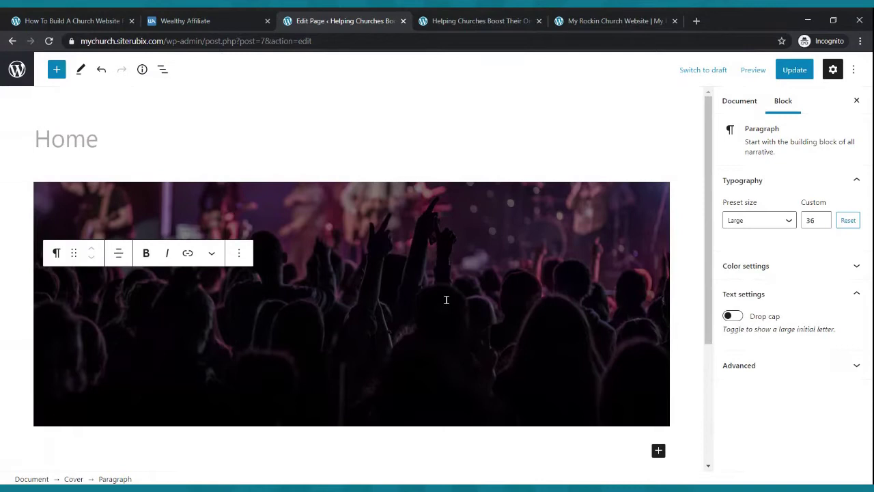
scroll(446, 300, "down", 3)
scroll(452, 296, "up", 2)
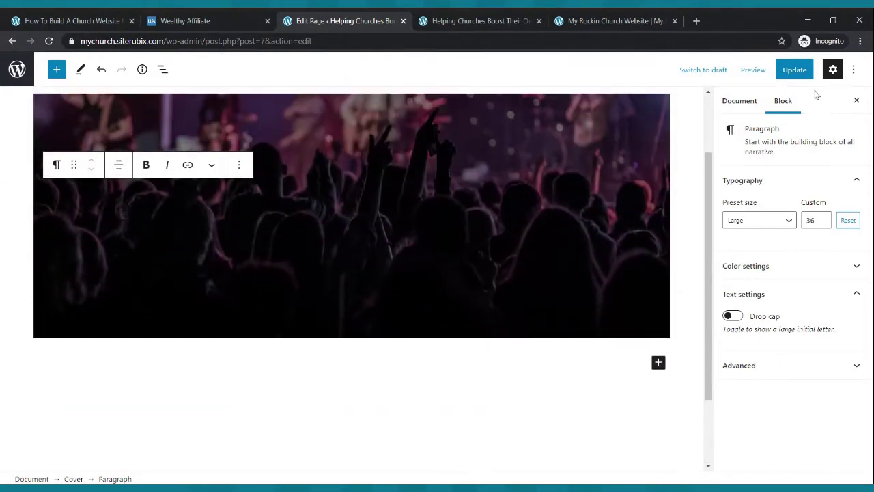
left_click(798, 73)
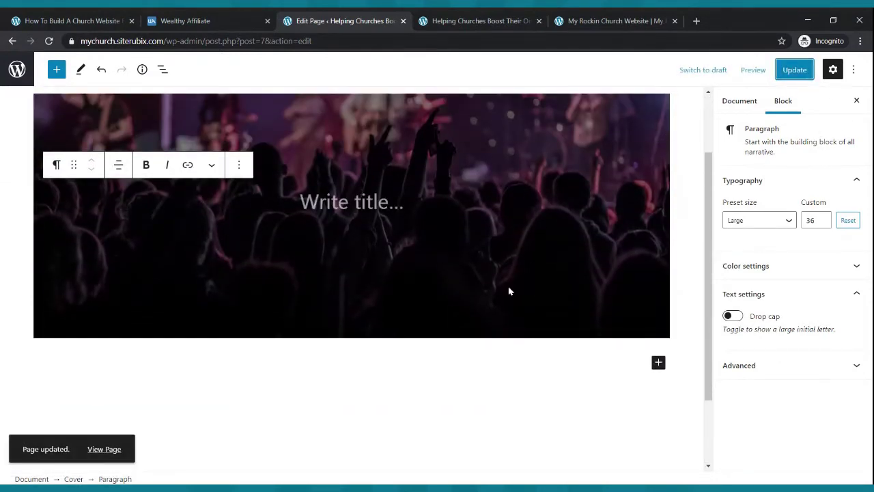
left_click(507, 26)
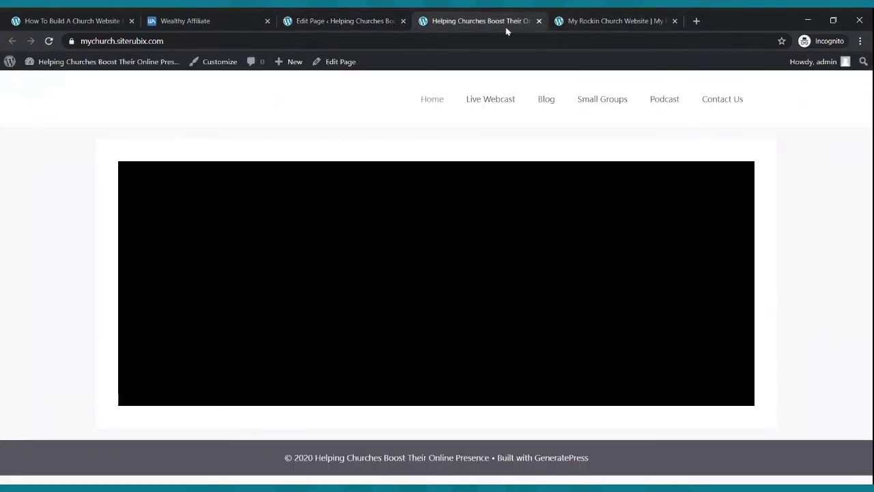
left_click(592, 28)
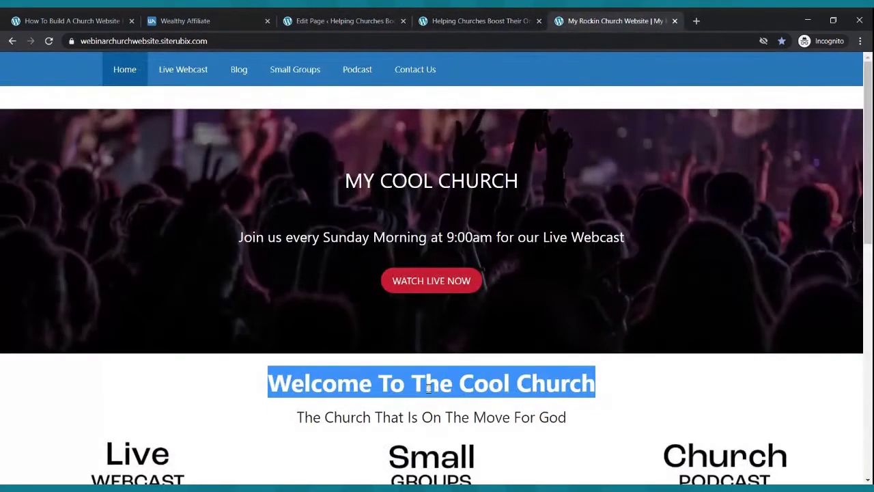
left_click(636, 391)
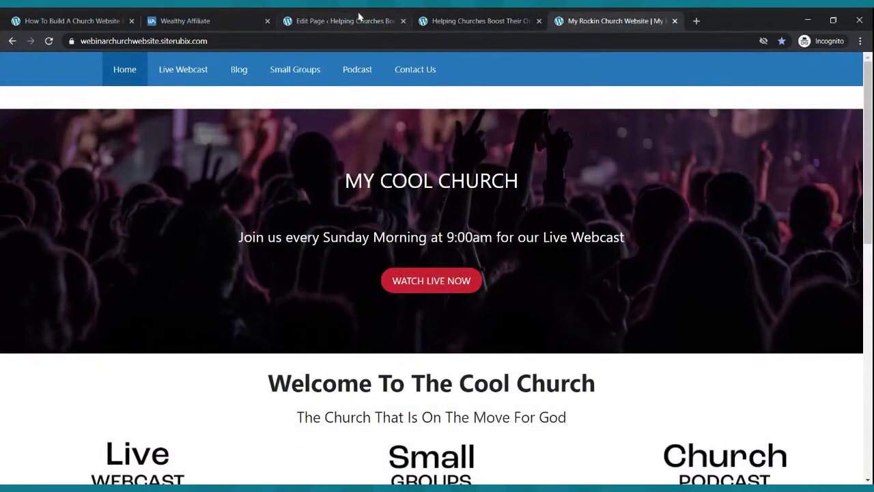
left_click(339, 19)
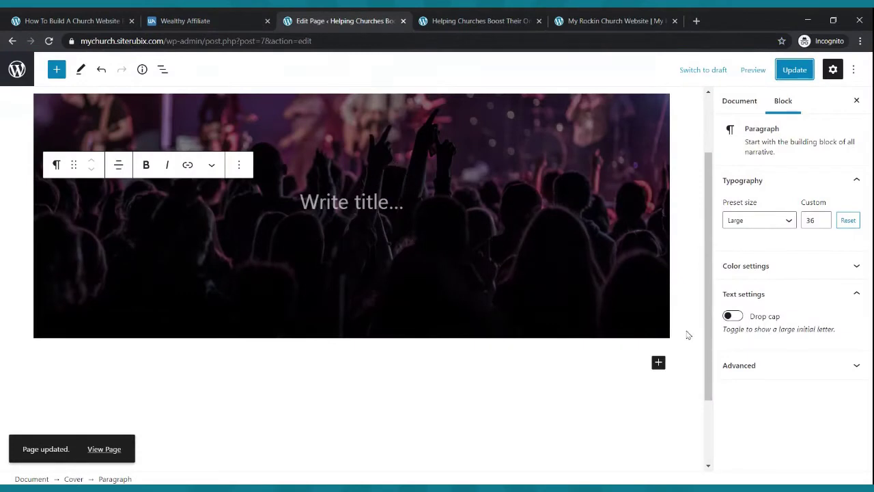
- Add a paragraph below the cover with the pasted 'Welcome To The Cool Church' line, centered
left_click(659, 363)
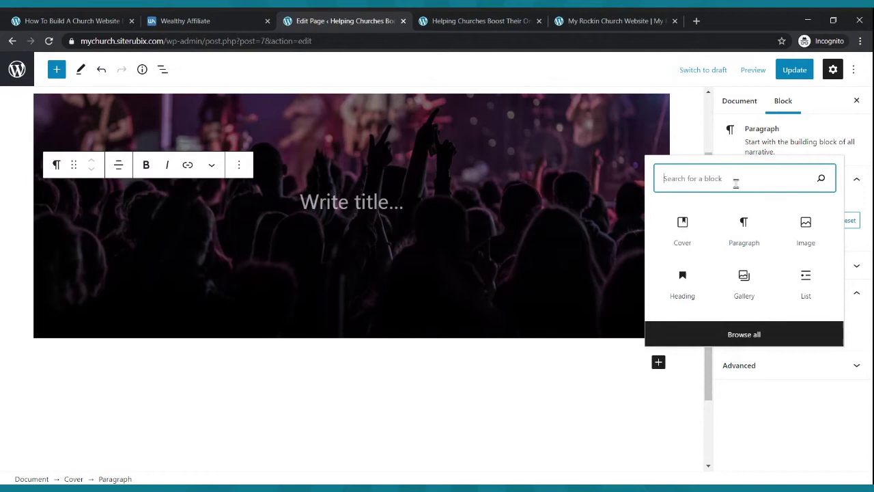
type("pa")
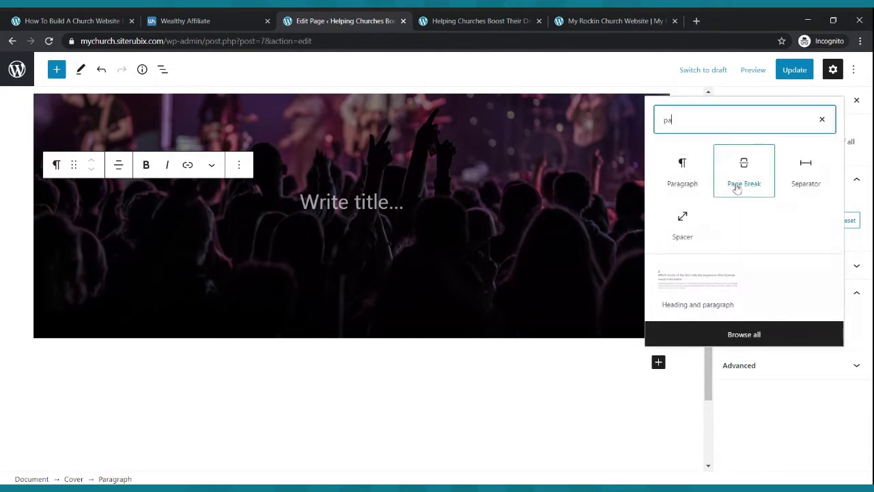
type("ragr")
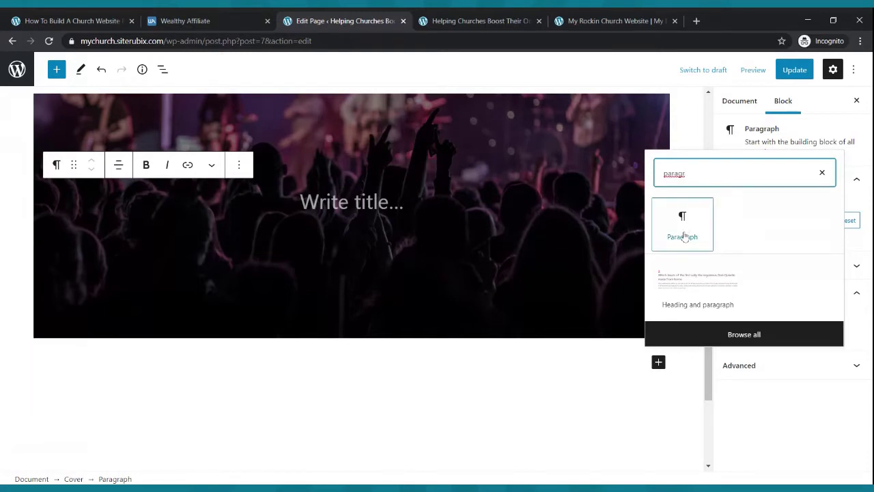
left_click(677, 225)
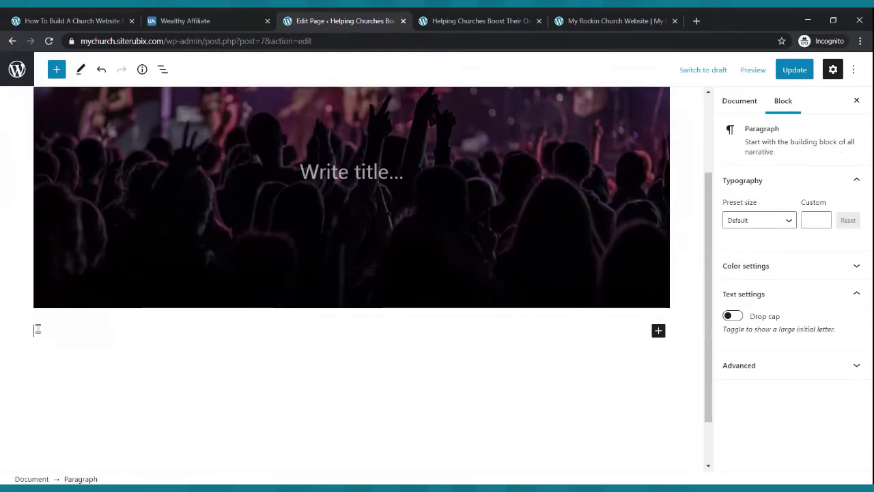
key("ctrl+v")
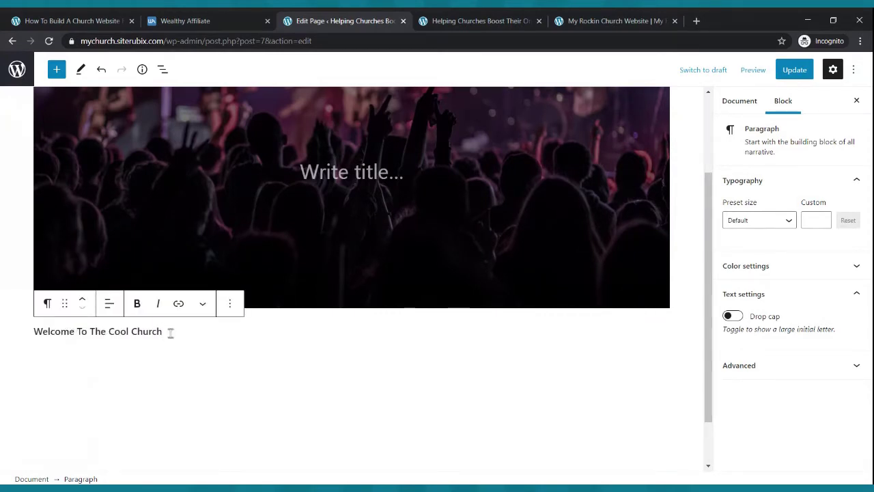
left_click(109, 305)
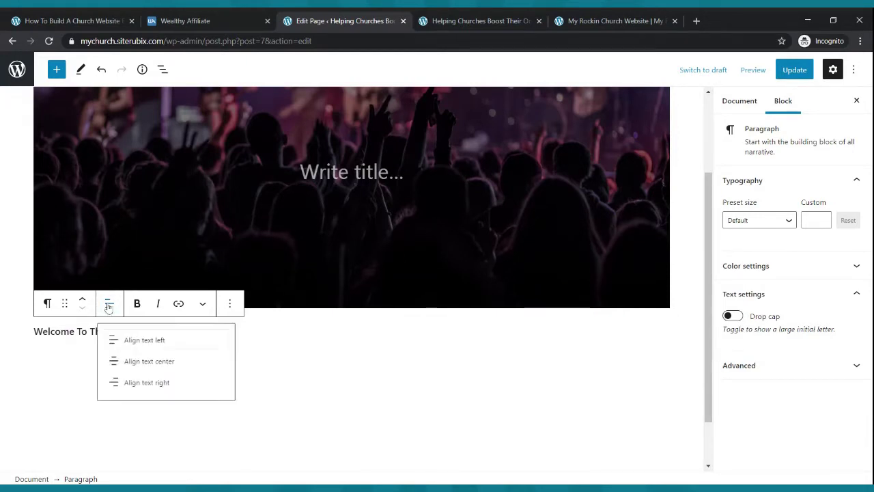
left_click(138, 362)
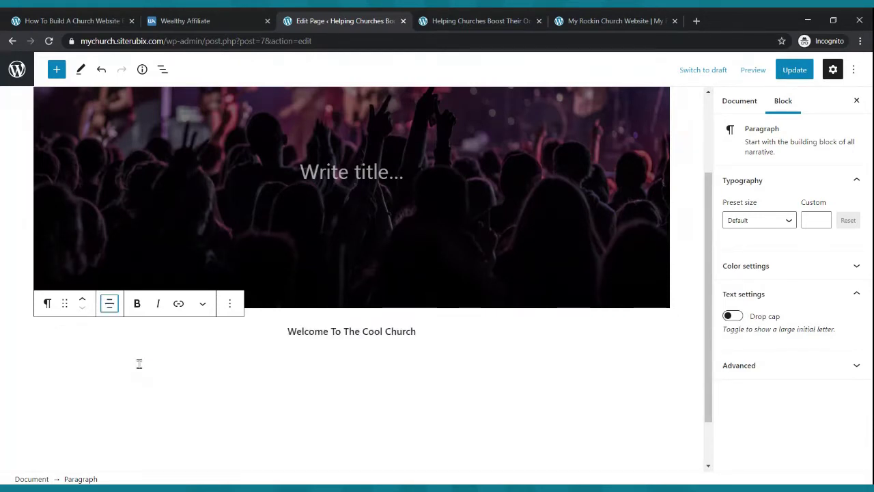
- Set the welcome line's font size to custom 45 and update the page
triple_click(380, 332)
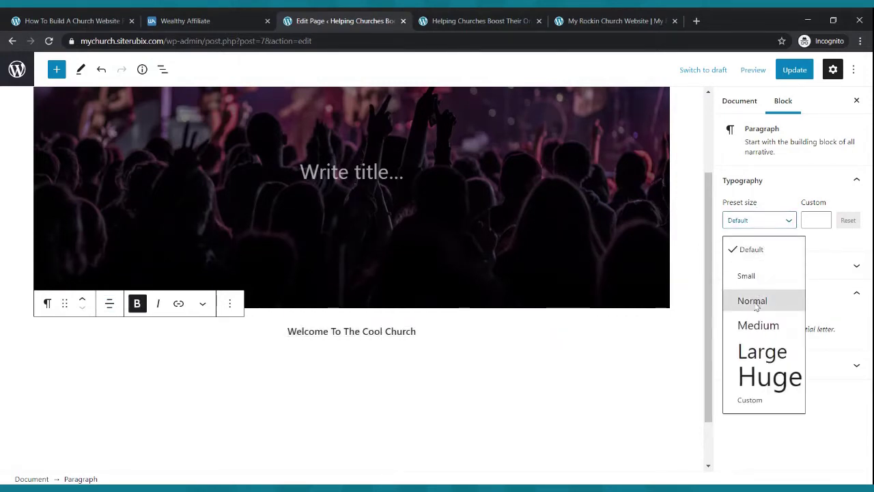
left_click(751, 300)
left_click(755, 224)
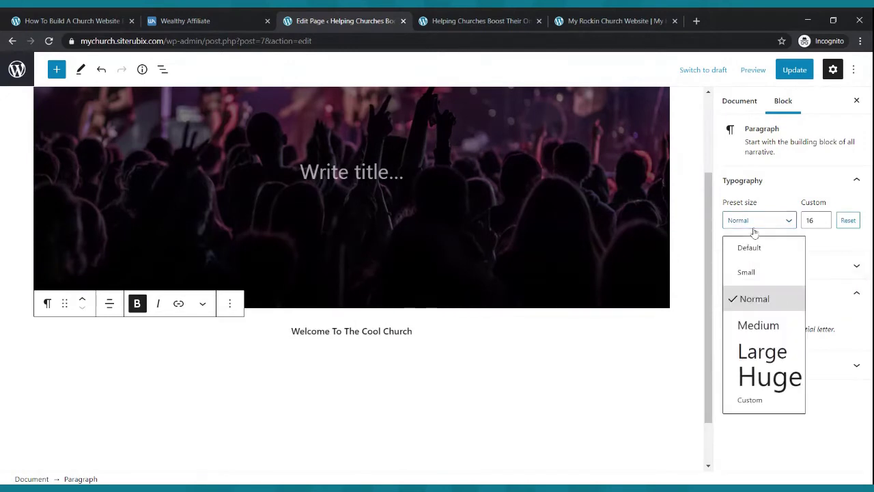
left_click(761, 302)
left_click(759, 223)
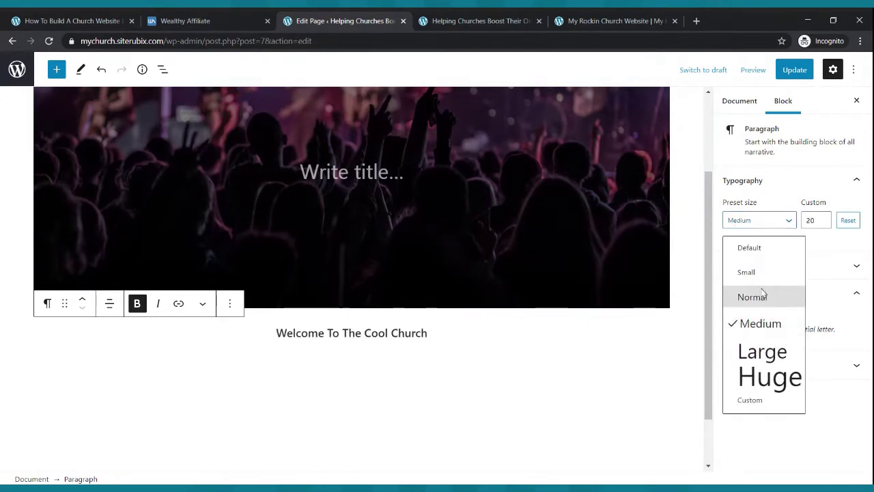
left_click(751, 375)
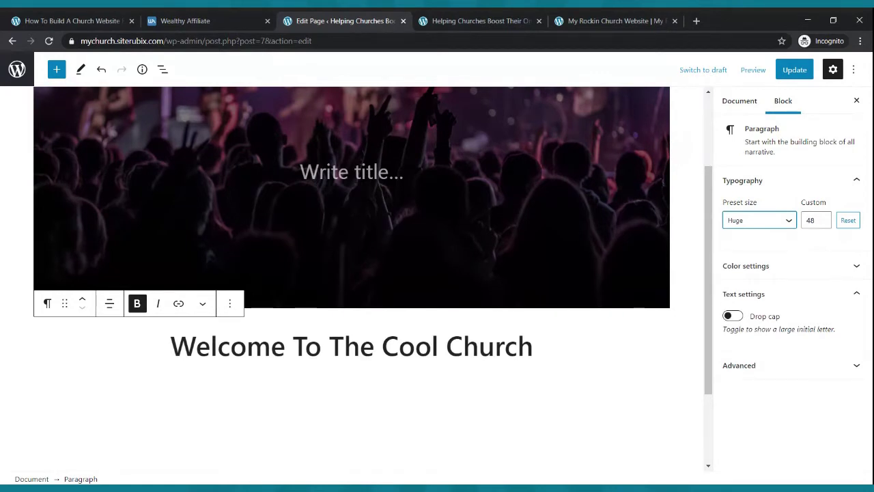
left_click(823, 224)
left_click(823, 224)
left_click(823, 224)
left_click(823, 224)
left_click(823, 224)
left_click(823, 217)
left_click(823, 218)
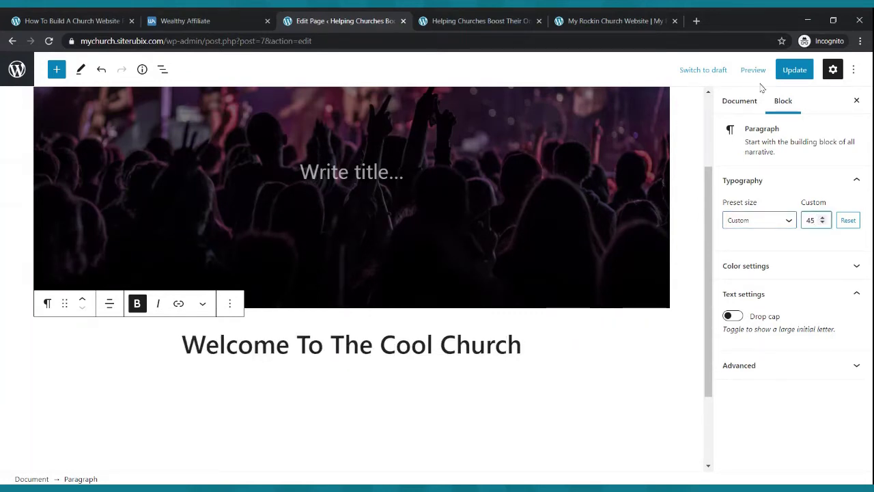
left_click(782, 74)
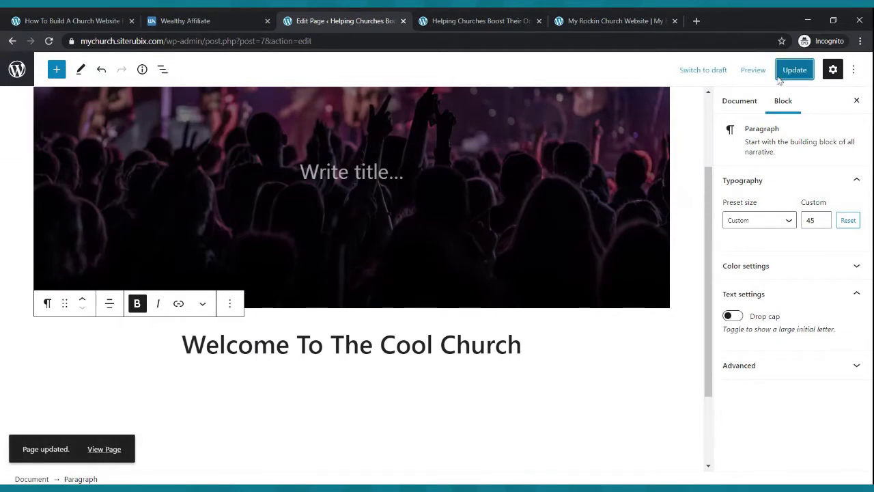
left_click(502, 21)
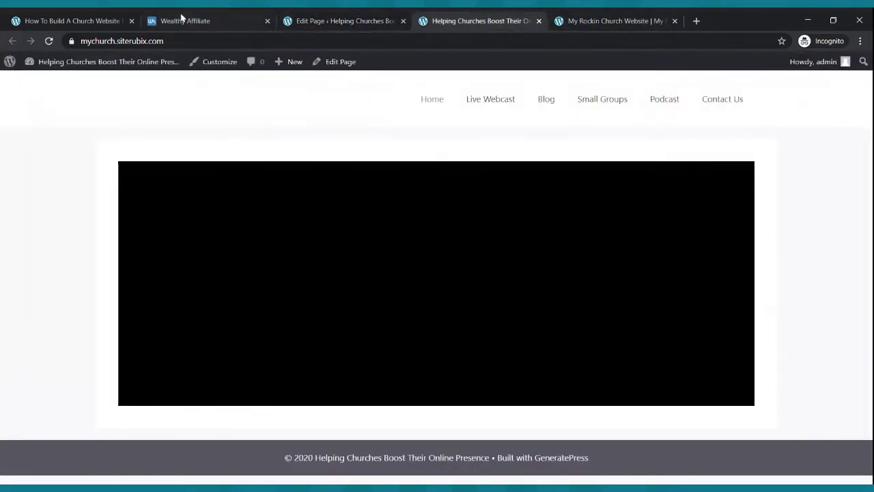
left_click(48, 41)
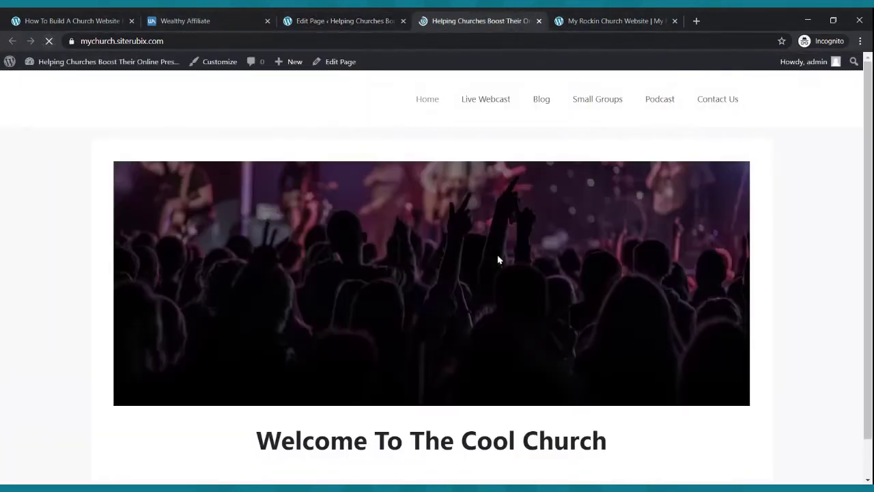
scroll(512, 293, "down", 1)
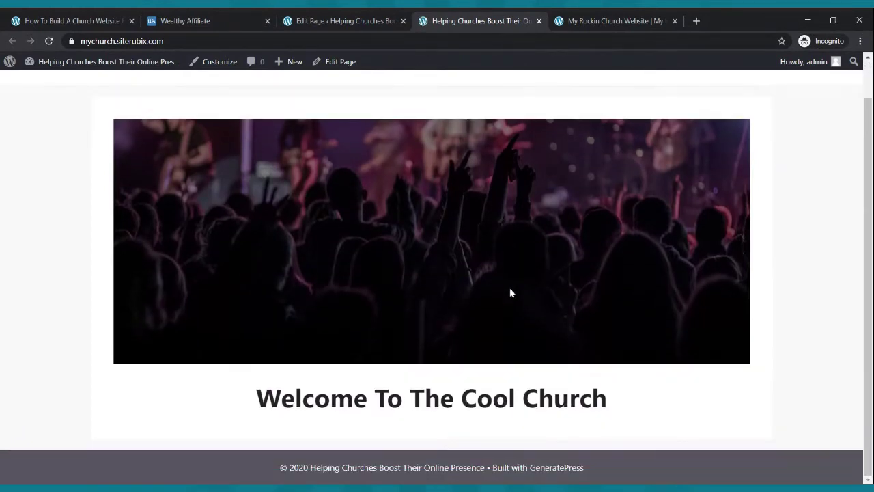
scroll(512, 293, "up", 1)
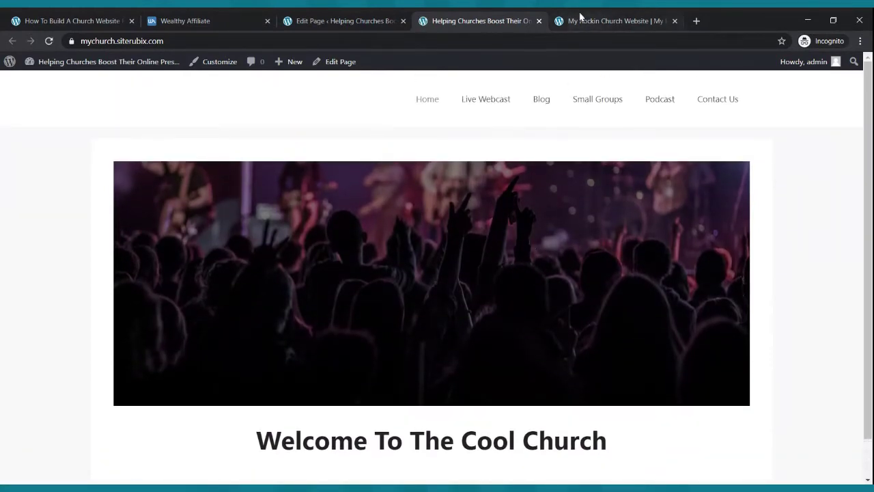
left_click(580, 18)
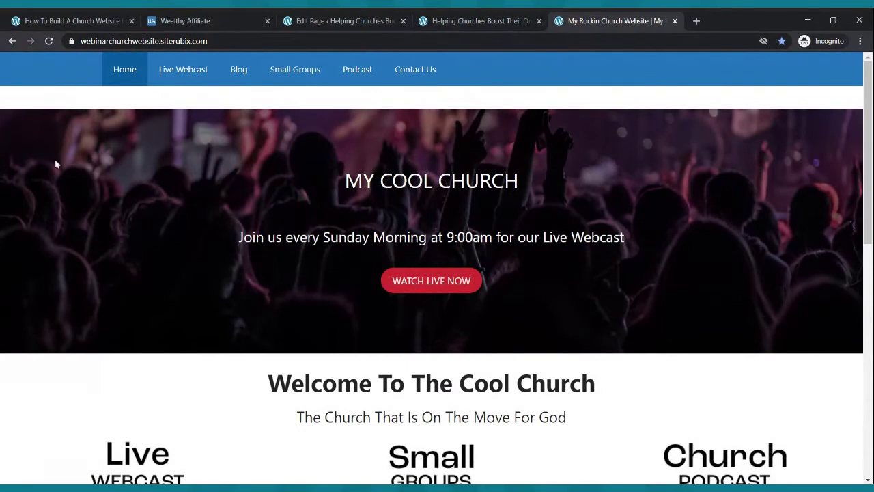
left_click(471, 21)
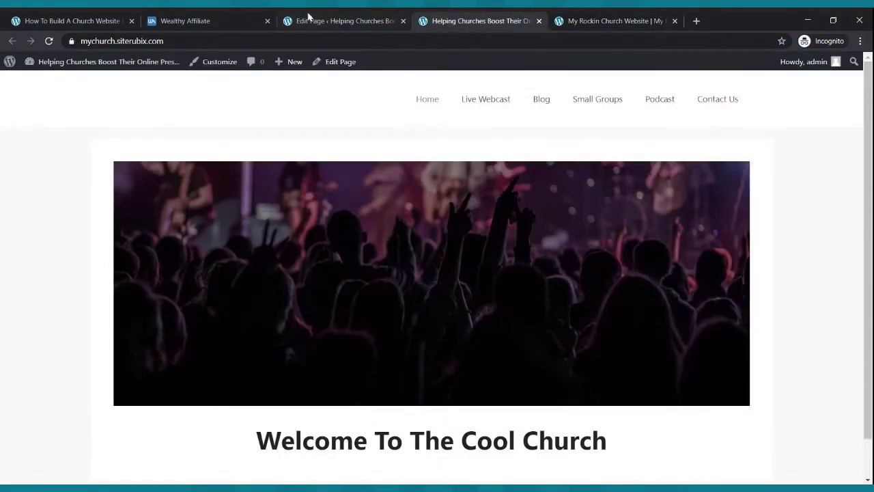
left_click(306, 20)
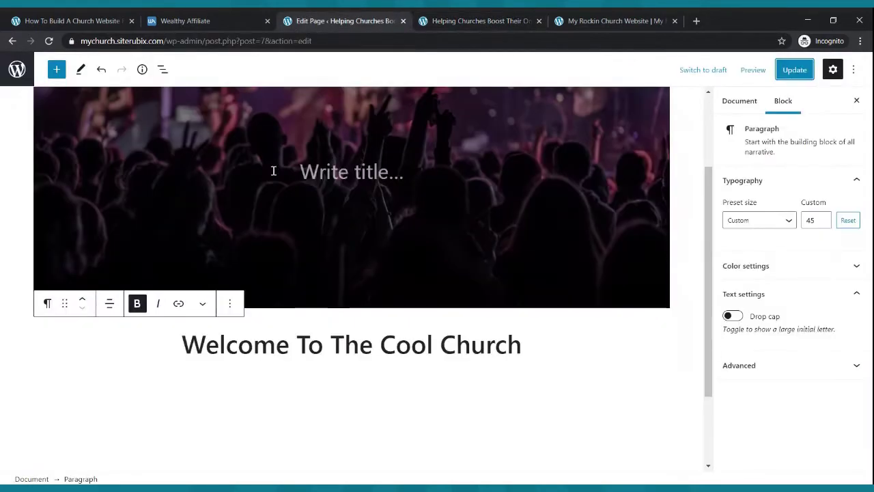
scroll(451, 179, "up", 2)
- Set the Home page's Content Container to Full Width, update, and view the live site
left_click(450, 178)
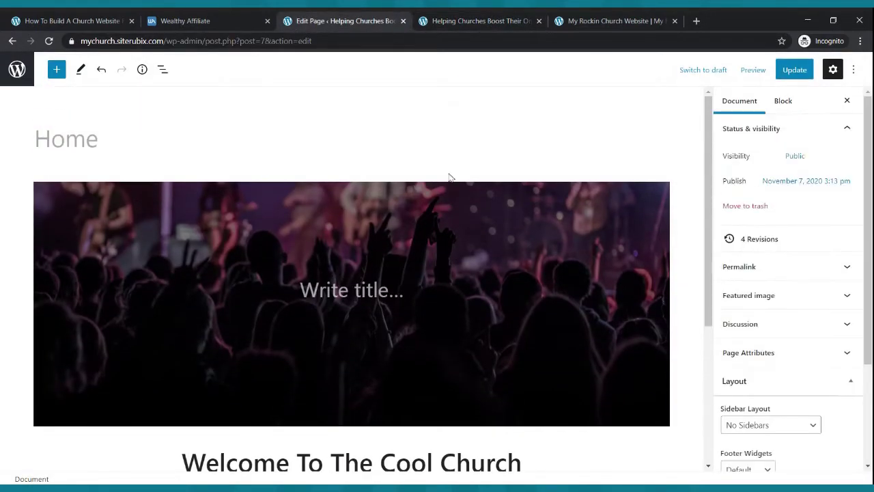
scroll(798, 310, "down", 2)
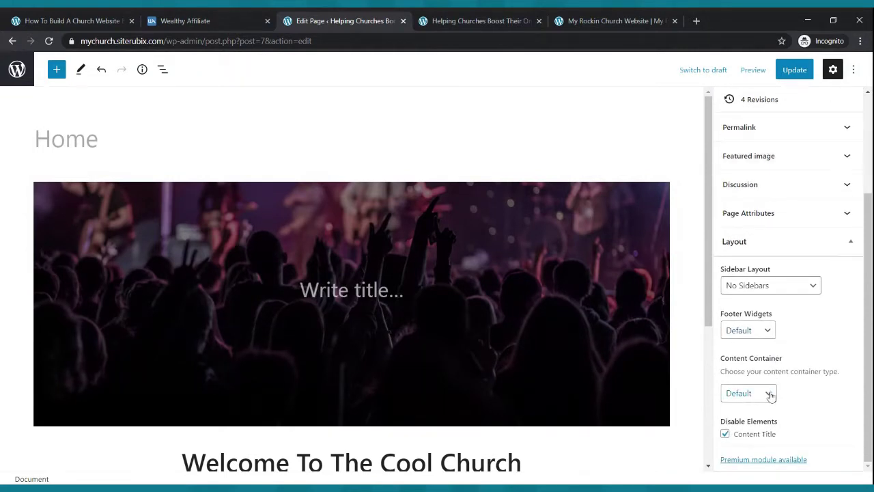
left_click(771, 395)
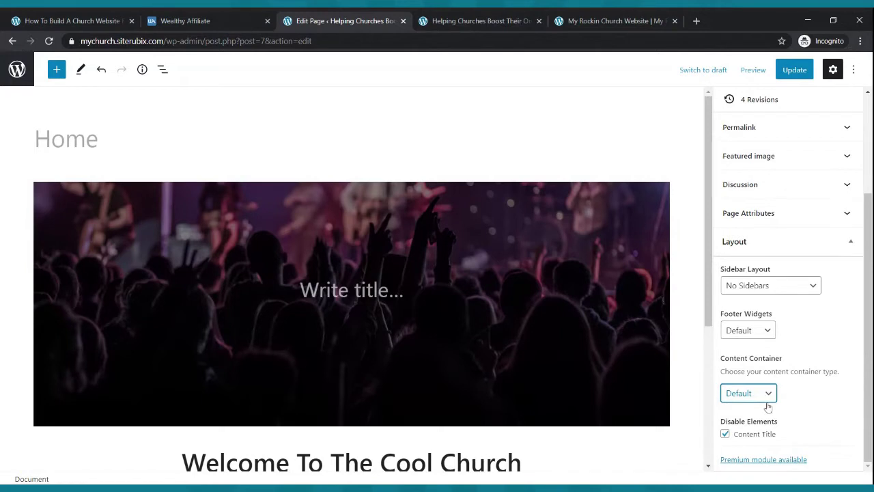
left_click(760, 429)
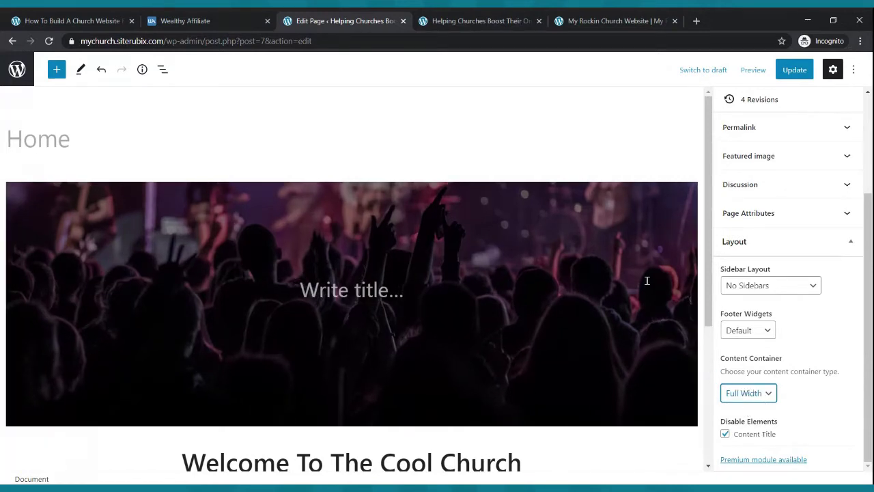
left_click(791, 70)
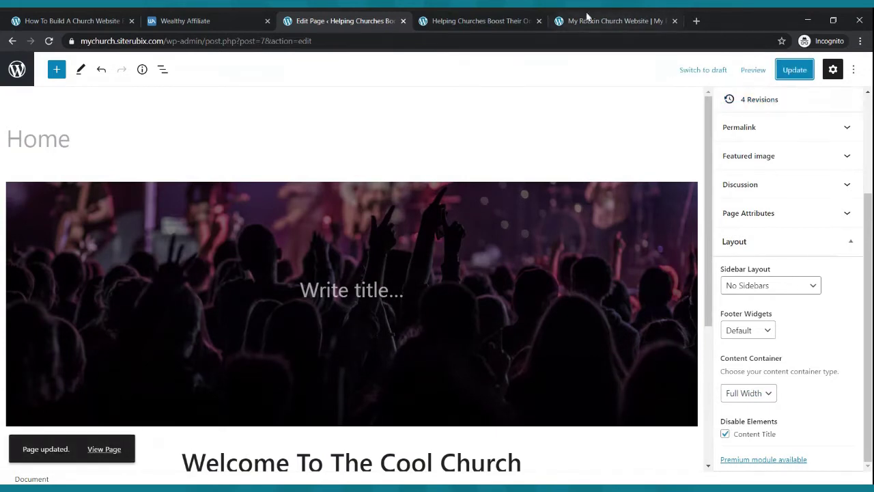
left_click(508, 21)
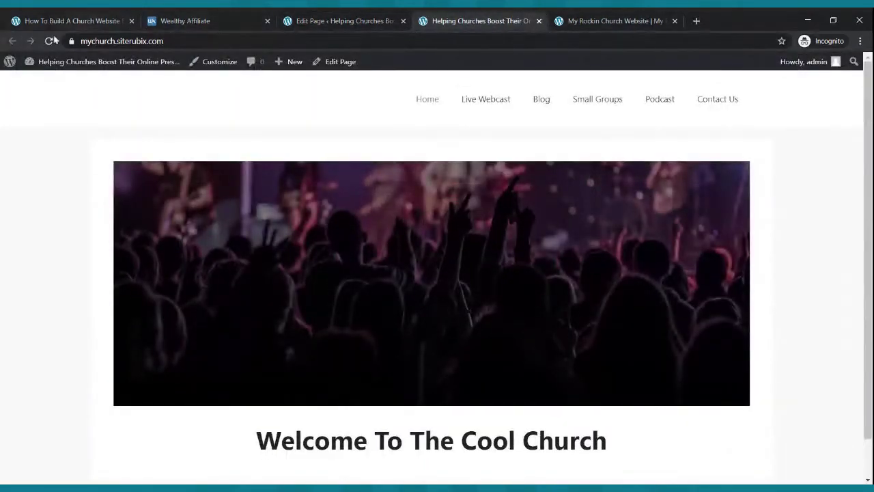
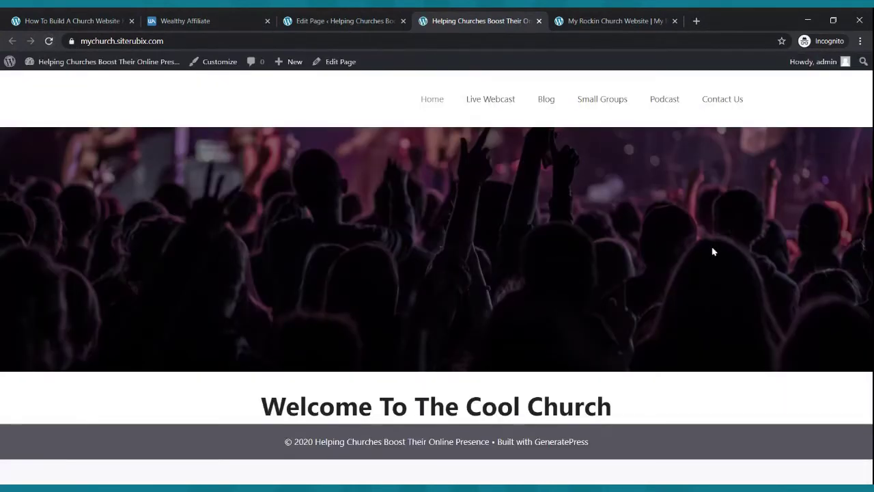
- Compare the live Cool Church site with the example church site, then reopen the Home page editor
left_click(601, 21)
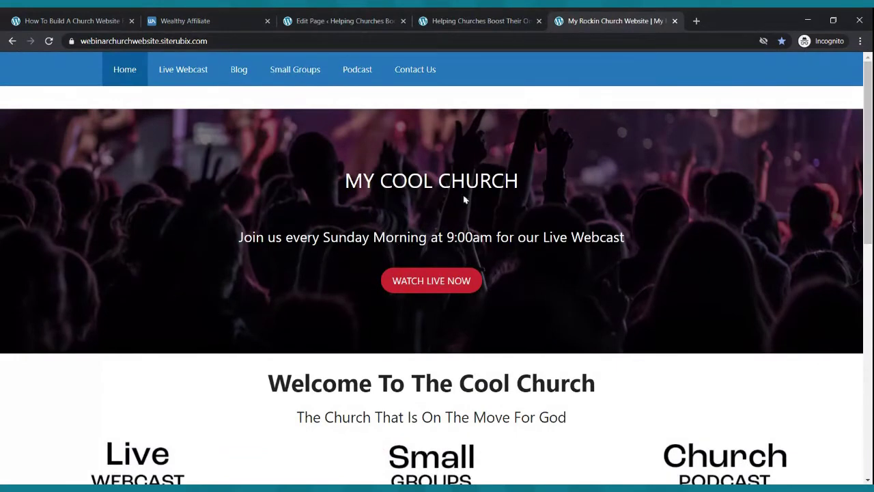
left_click(467, 32)
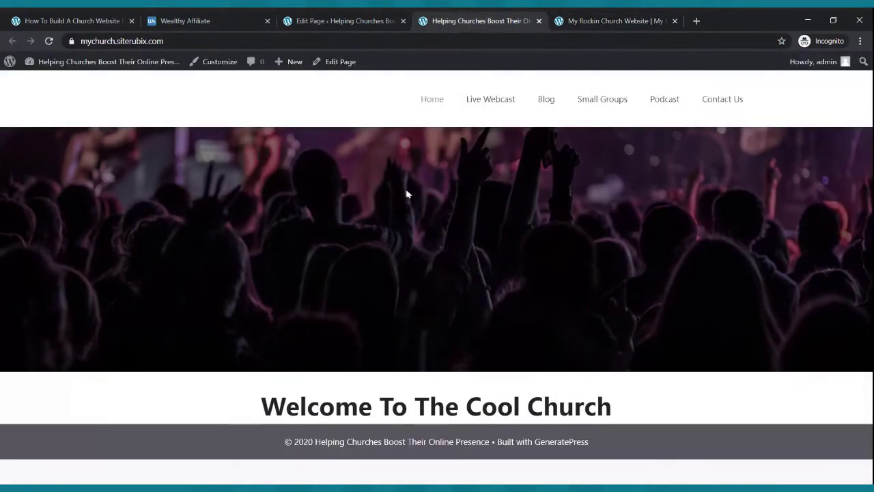
left_click(601, 20)
scroll(576, 175, "down", 8)
scroll(575, 171, "up", 8)
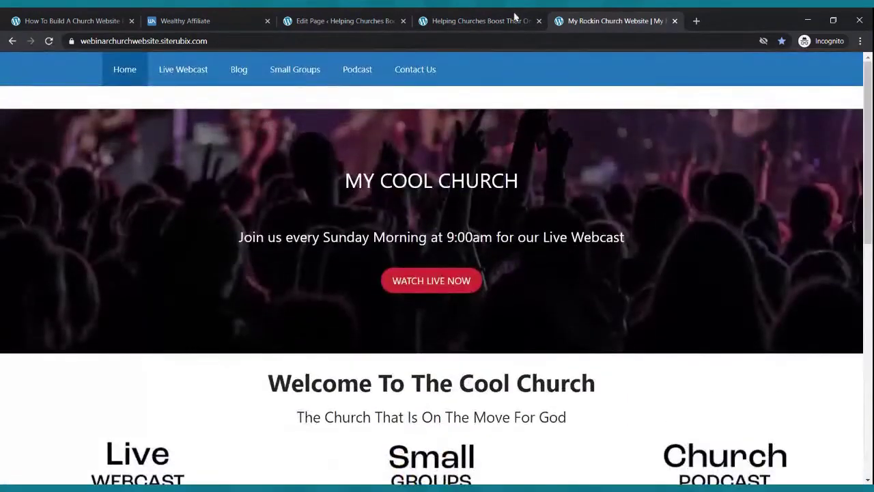
left_click(478, 20)
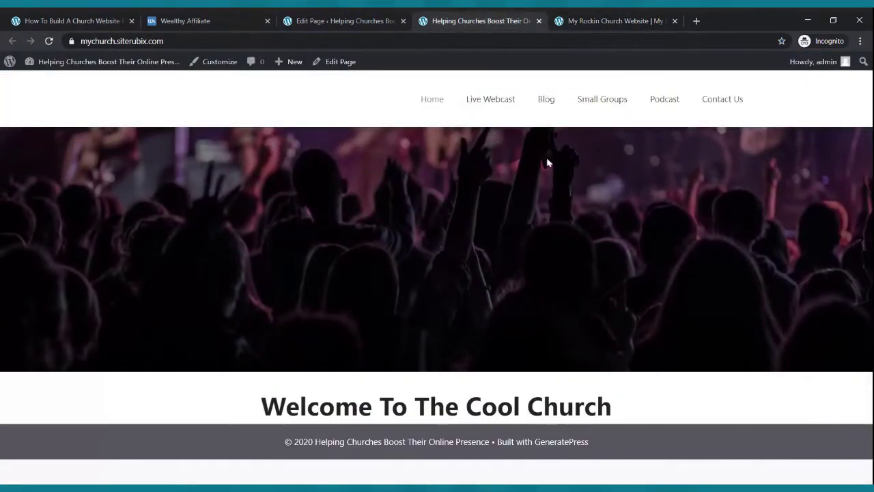
left_click(312, 21)
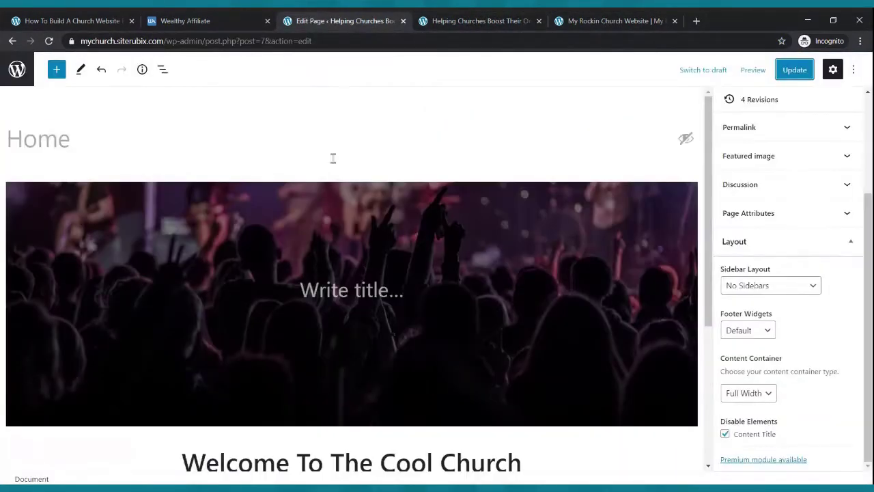
- Type 'My Cool Church' into the cover's empty title line and make it bold
left_click(348, 283)
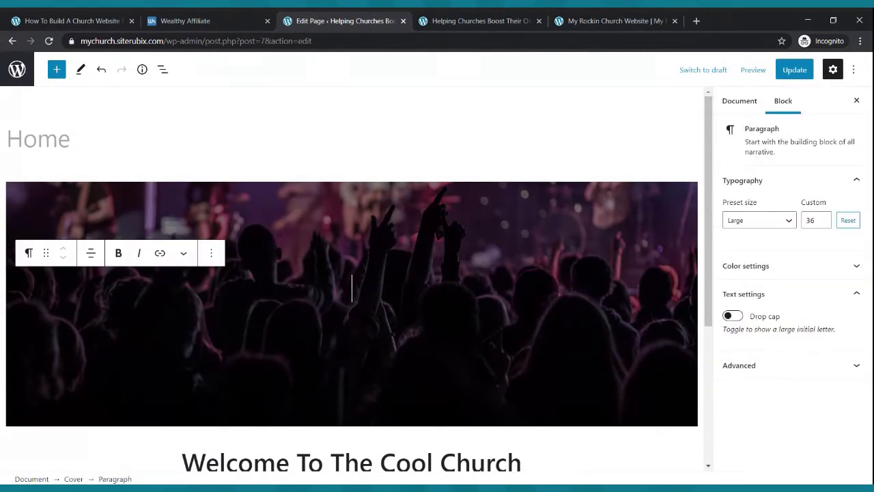
type("My Co")
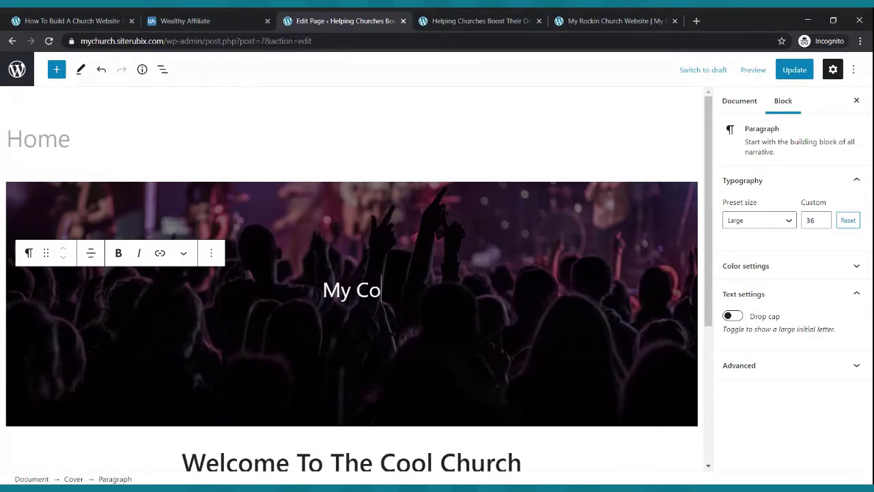
type("ol Church")
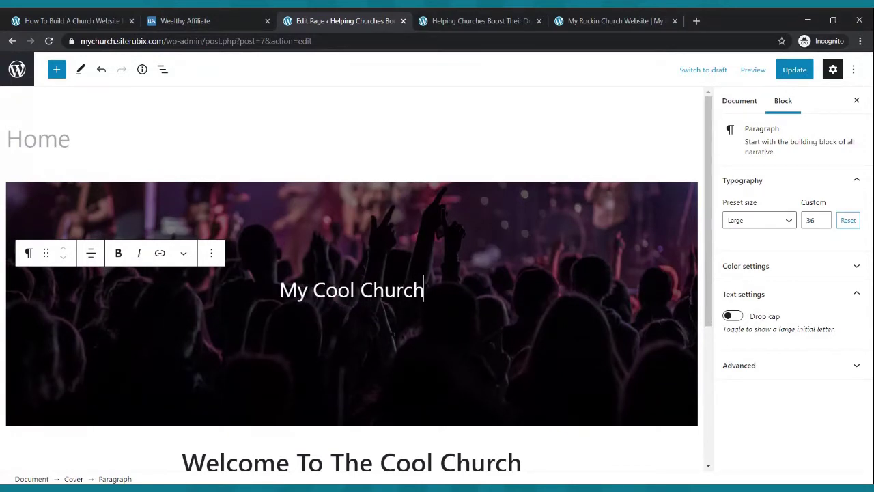
left_click_drag(280, 290, 428, 292)
left_click(119, 254)
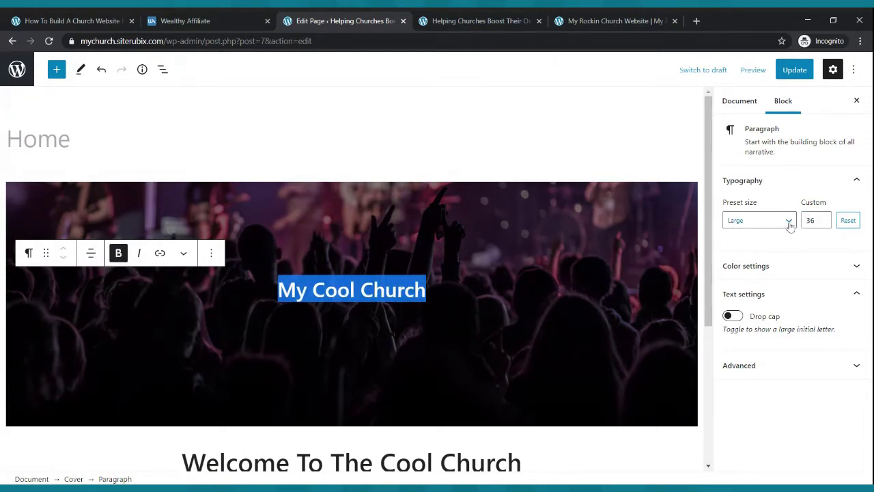
- Set the title's custom font size to 45 and start a new line beneath it
left_click(823, 219)
left_click(823, 218)
left_click(823, 218)
left_click(823, 219)
left_click(823, 219)
left_click(823, 218)
left_click(823, 219)
left_click(823, 218)
left_click(823, 219)
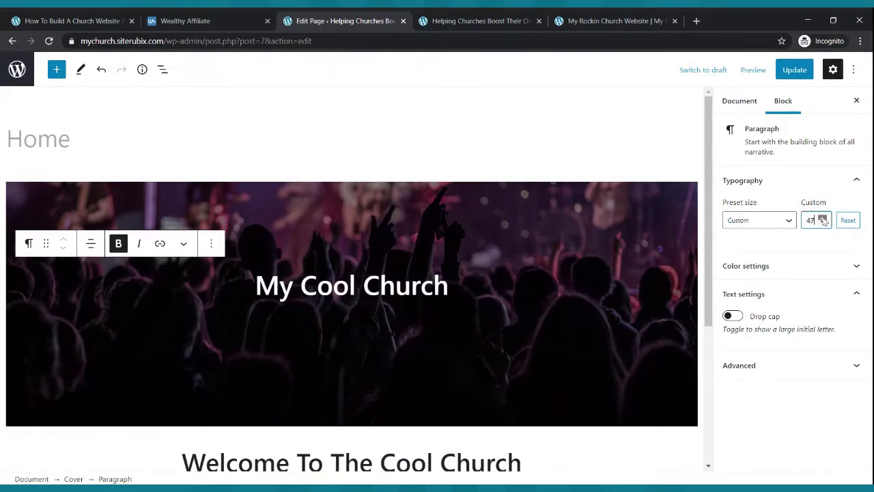
left_click(823, 219)
left_click(823, 223)
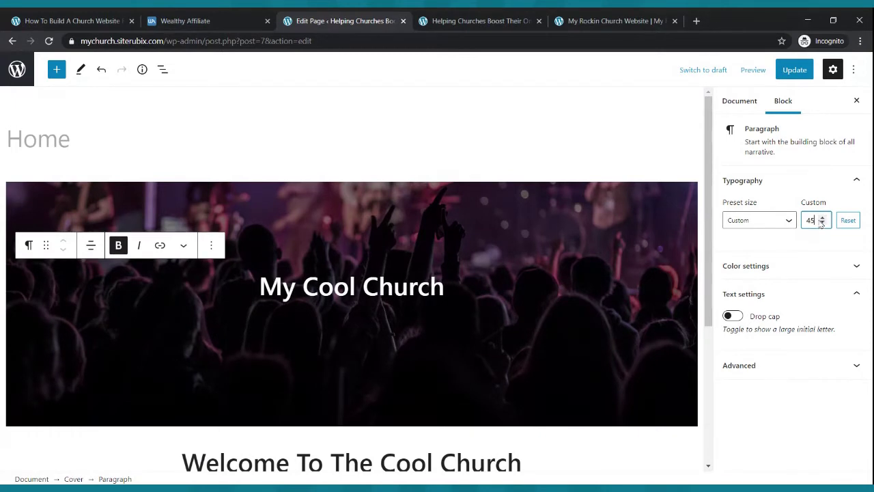
left_click(486, 288)
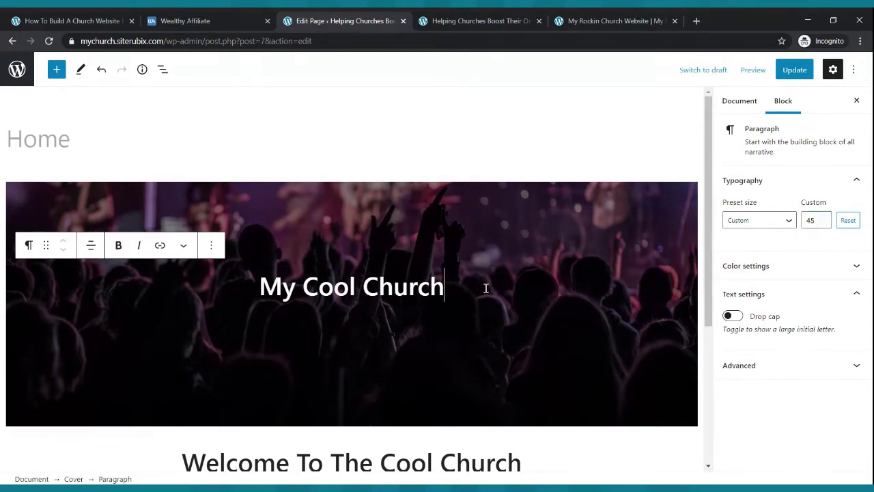
key("Return")
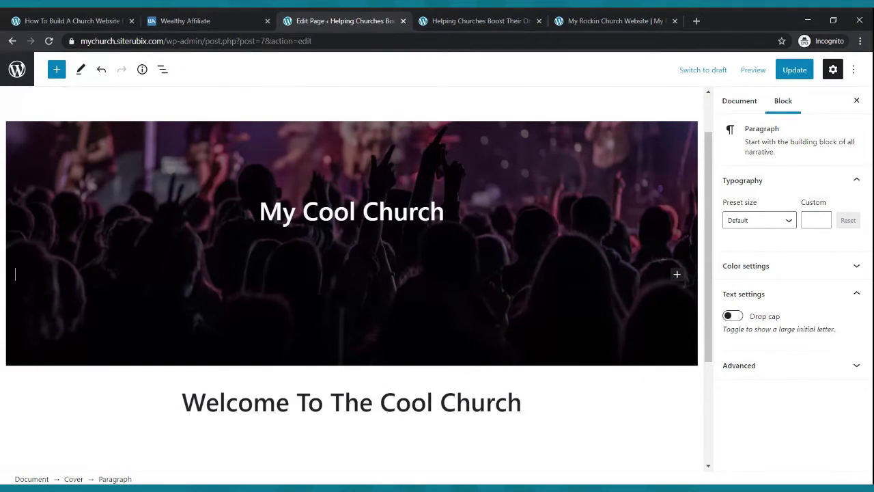
- Add the centred line 'Tune In To Our Live Webcast Every Sunday Morning at 9:00am'
type("Tune In To Ou")
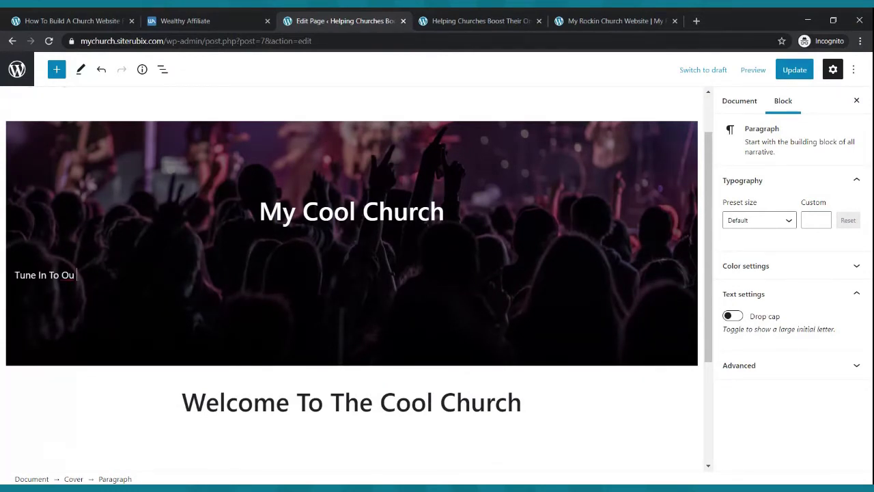
type("r Live Webcast Every Sunday Morning at 9")
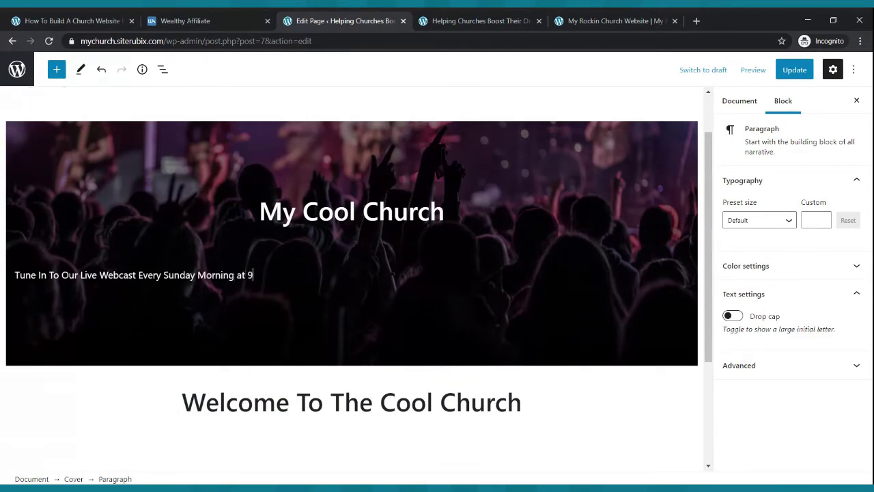
type(":00am")
left_click_drag(285, 274, 14, 278)
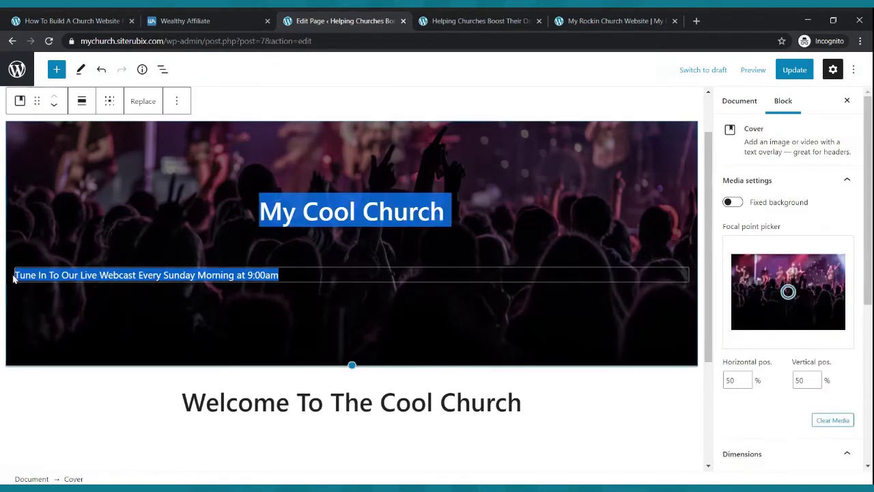
left_click(310, 269)
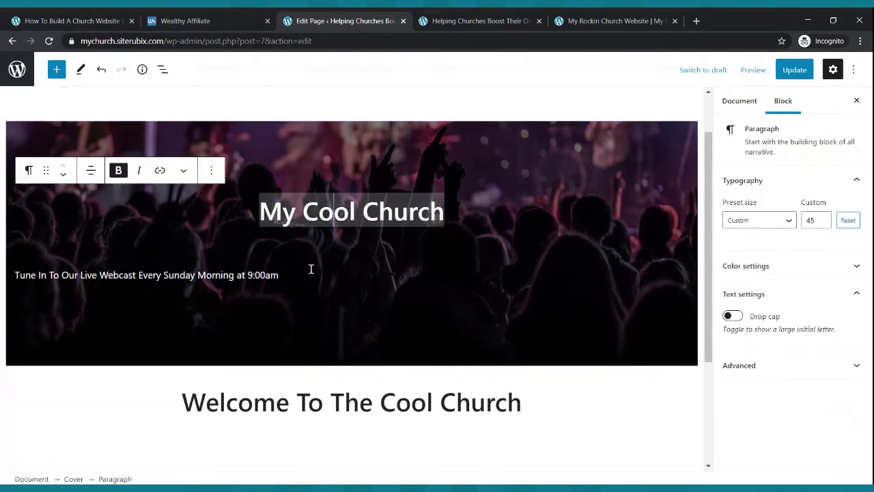
left_click(260, 278)
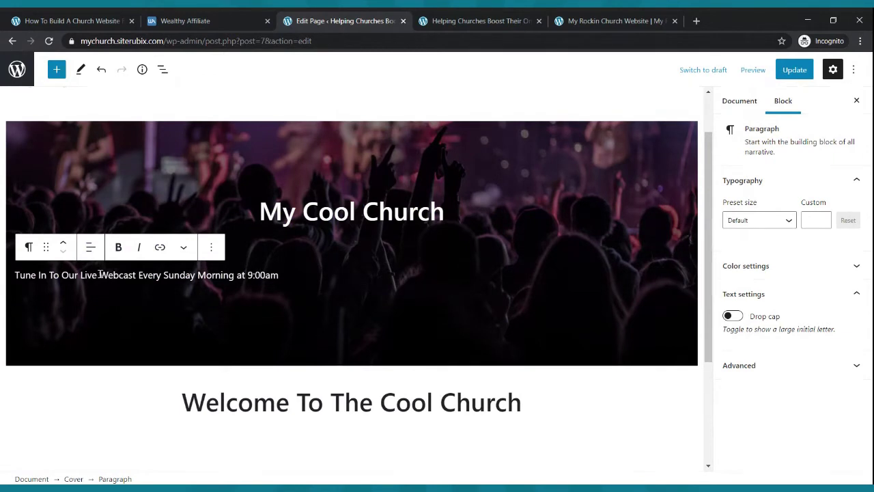
left_click(92, 249)
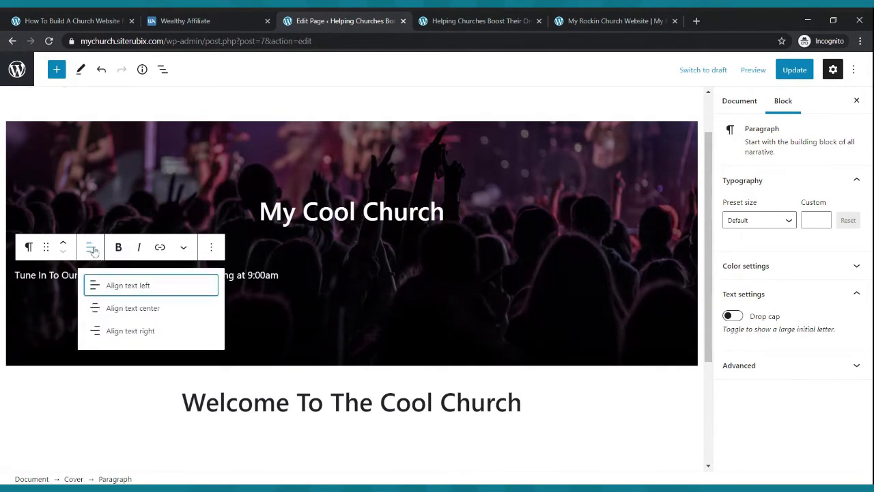
left_click(157, 314)
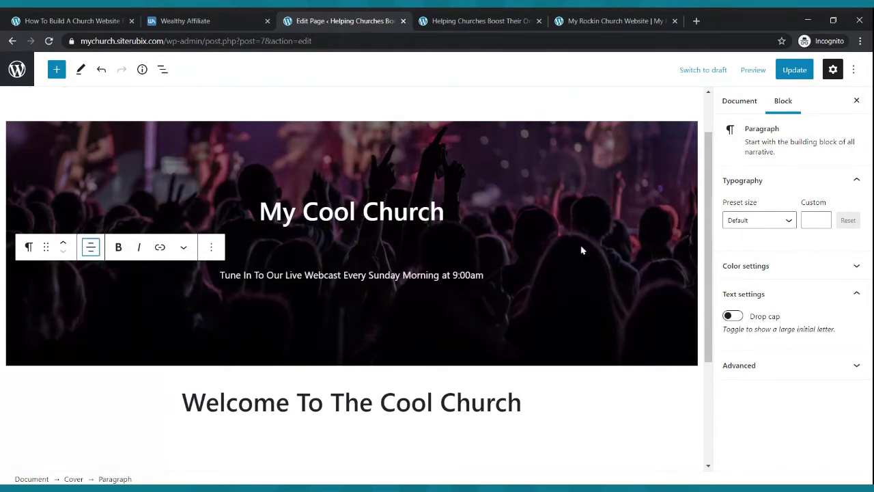
- Update the page and add an empty paragraph below the webcast line
left_click(563, 209)
left_click(795, 71)
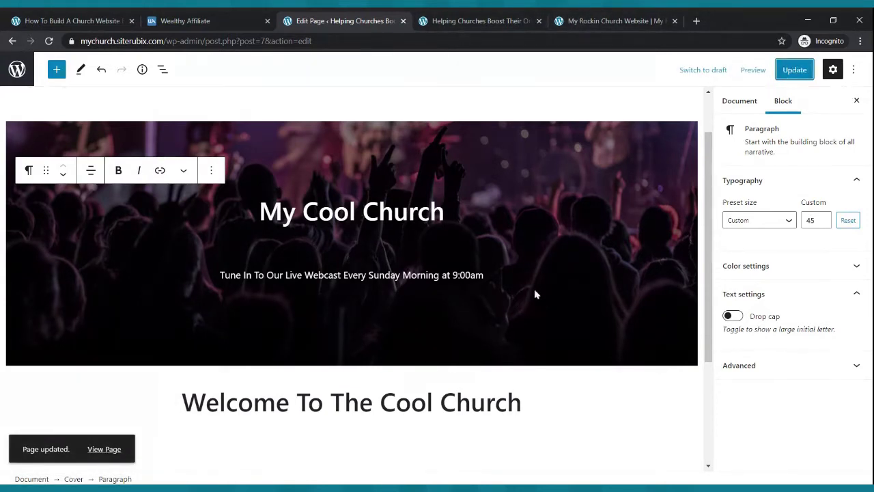
left_click(495, 276)
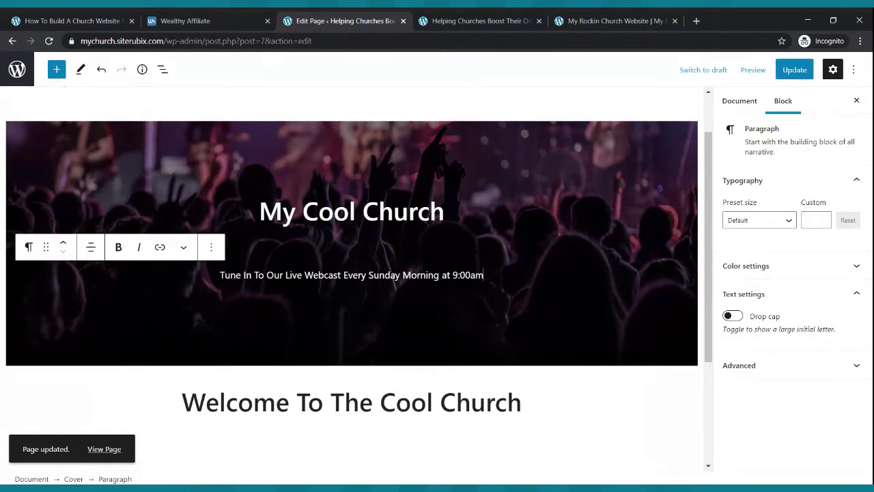
key("Return")
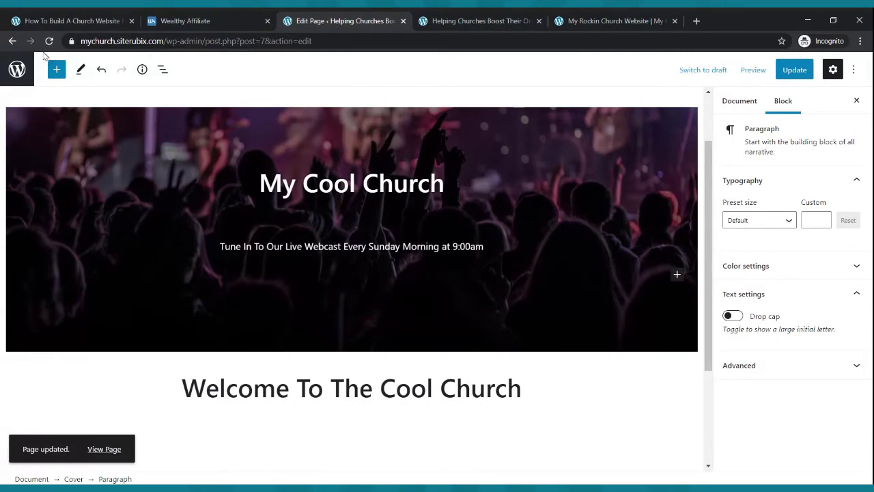
- Insert a Buttons block into the cover labelled 'Tune In Now'
left_click(57, 70)
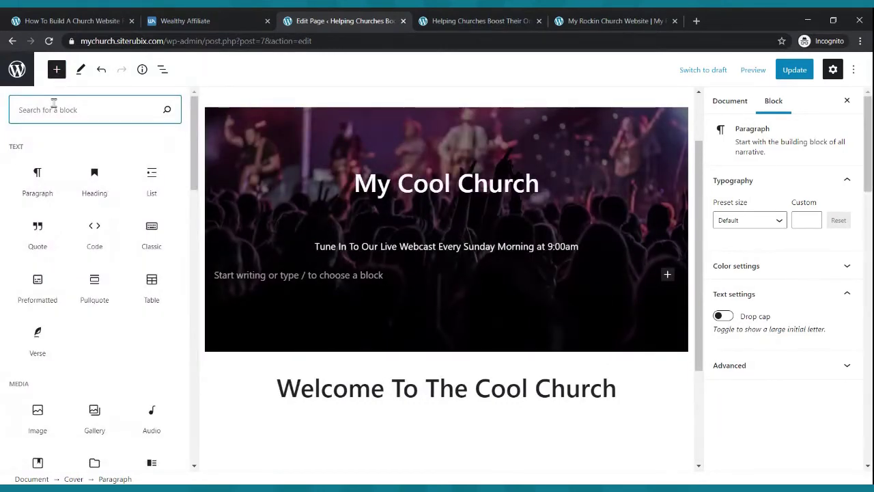
type("button")
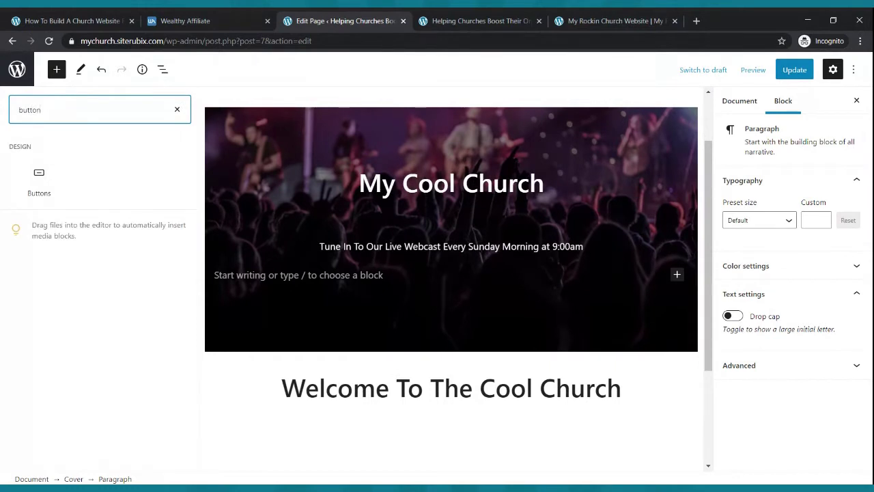
mouse_move(39, 177)
left_click(39, 177)
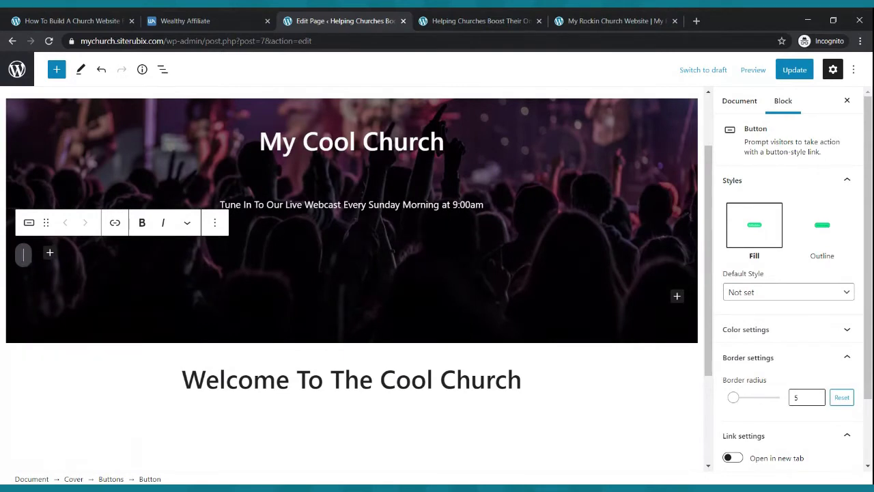
type("Tune")
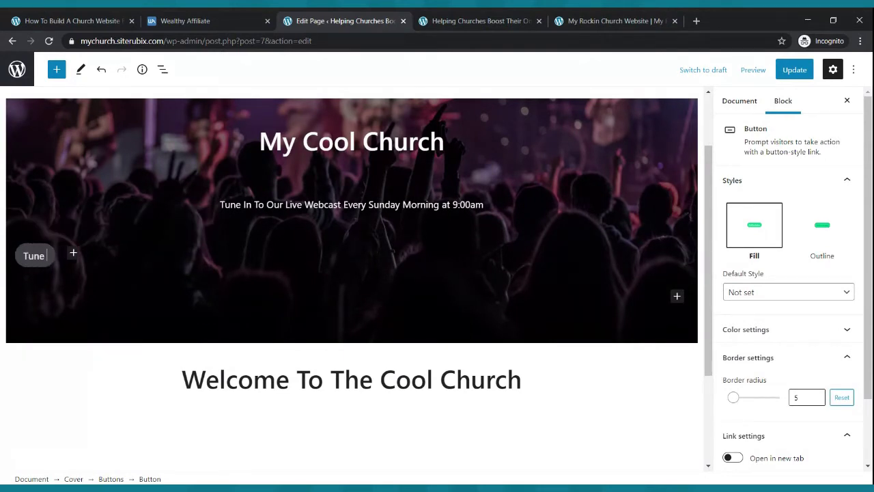
type(" In now")
key("BackSpace")
key("BackSpace")
key("BackSpace")
type("Now")
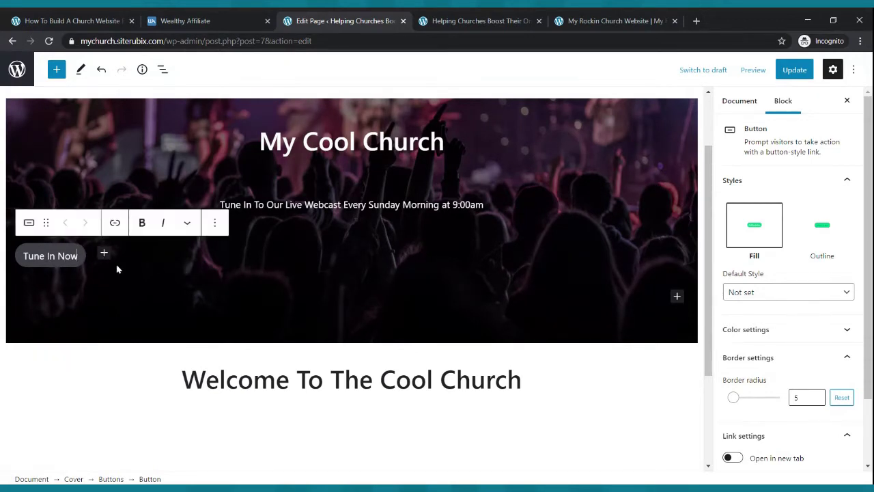
- Align the buttons group to the center and select the Tune In Now button
left_click(75, 275)
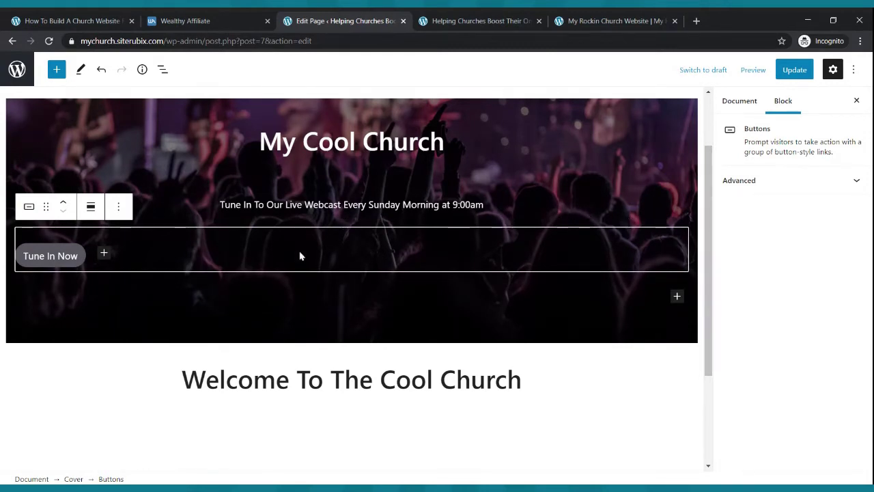
left_click(90, 208)
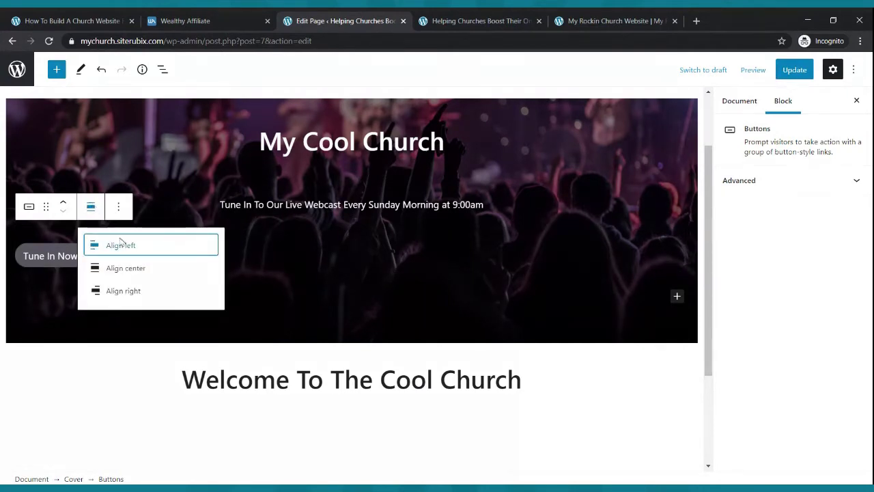
left_click(122, 268)
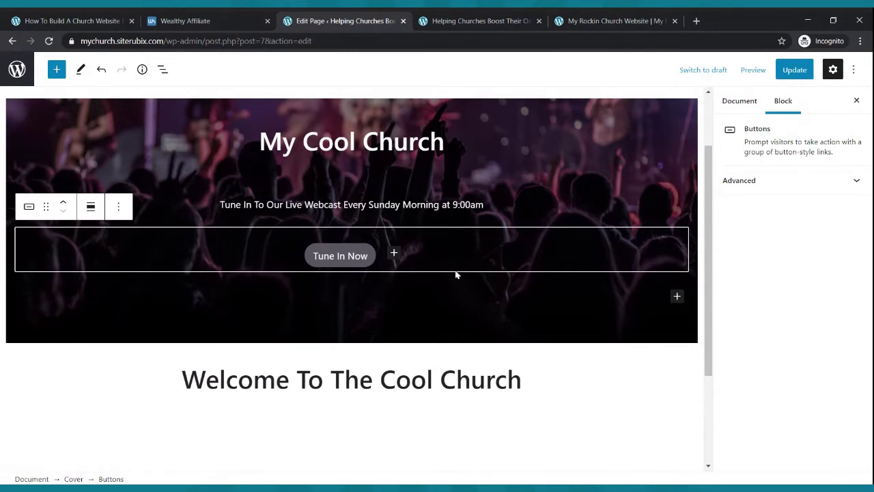
left_click(371, 264)
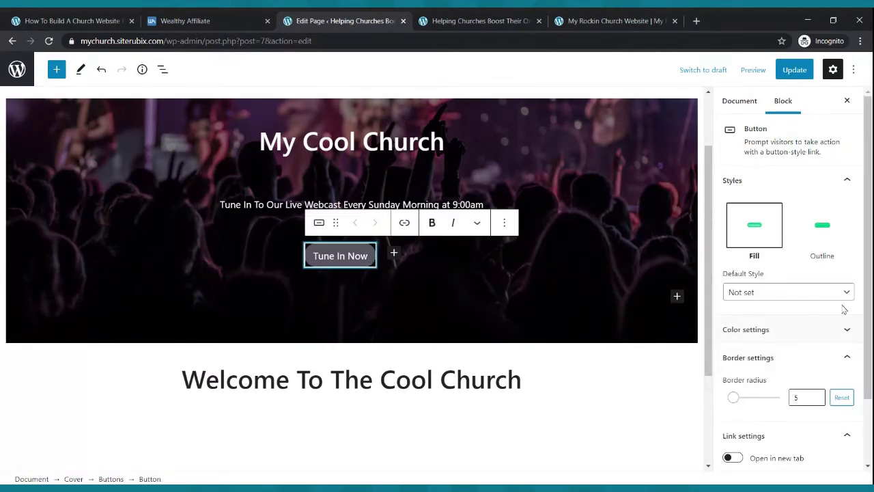
- Set the button text colour to white and try grey, orange and yellow backgrounds
left_click(777, 331)
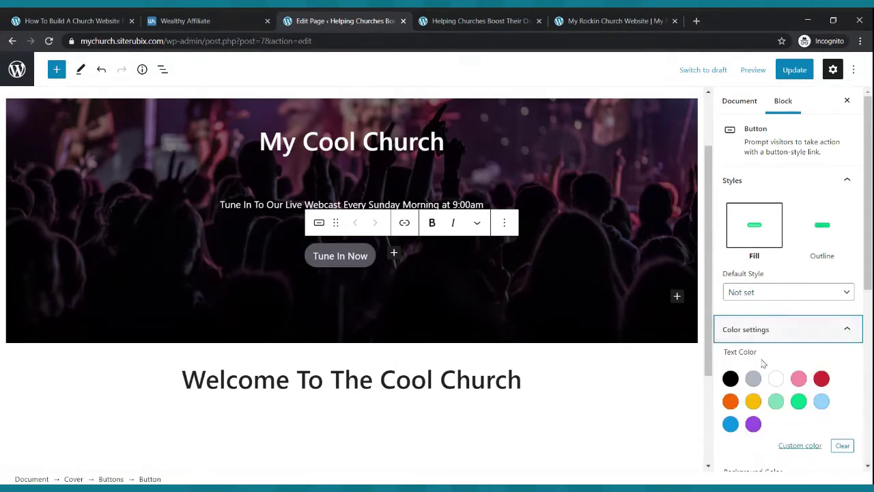
left_click(776, 379)
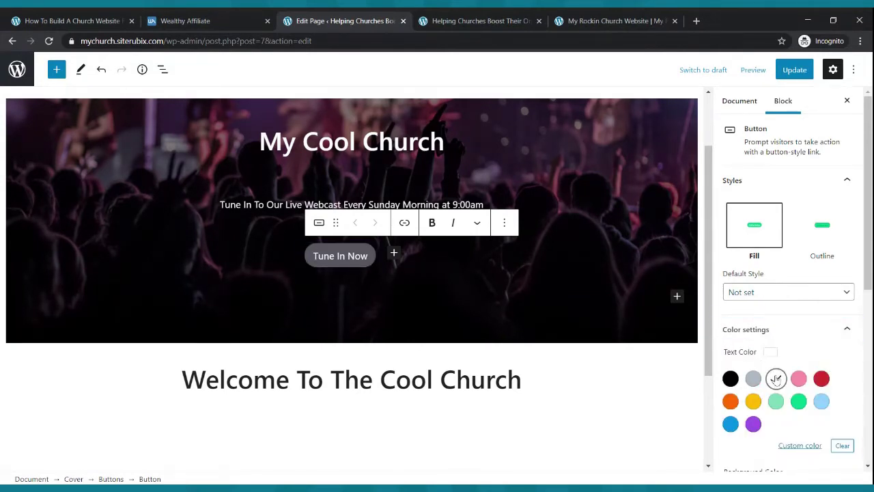
scroll(790, 297, "down", 3)
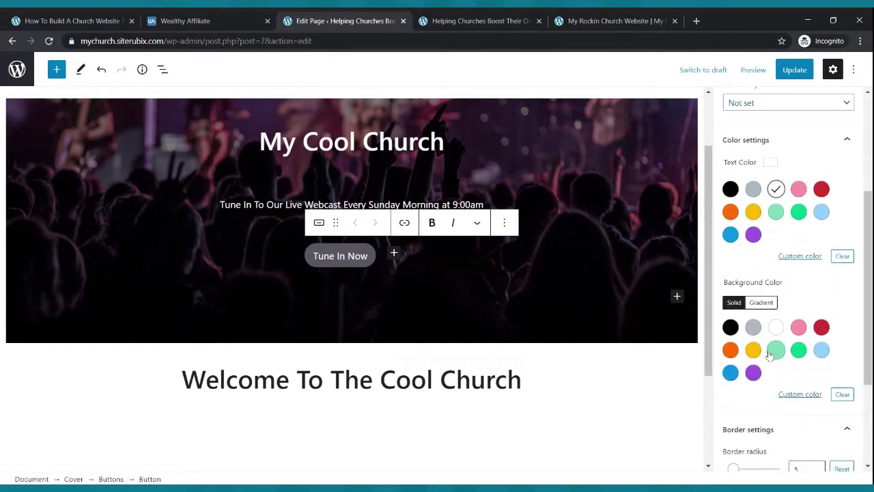
left_click(753, 327)
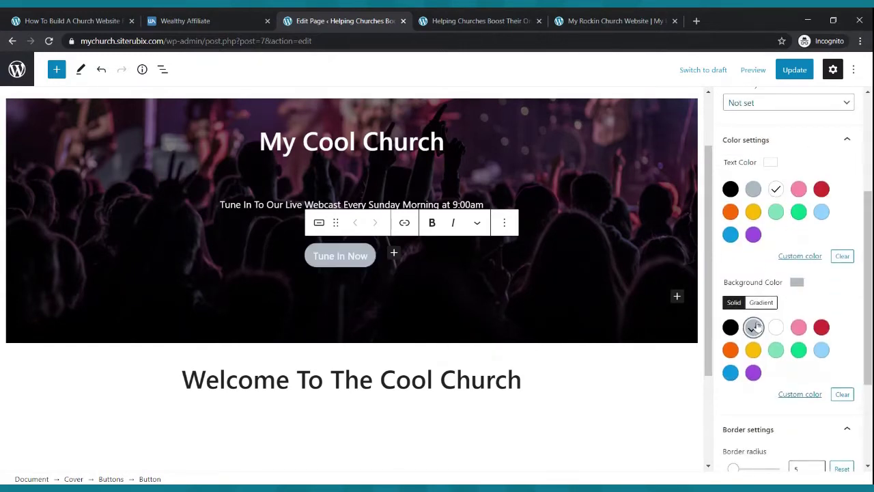
left_click(731, 350)
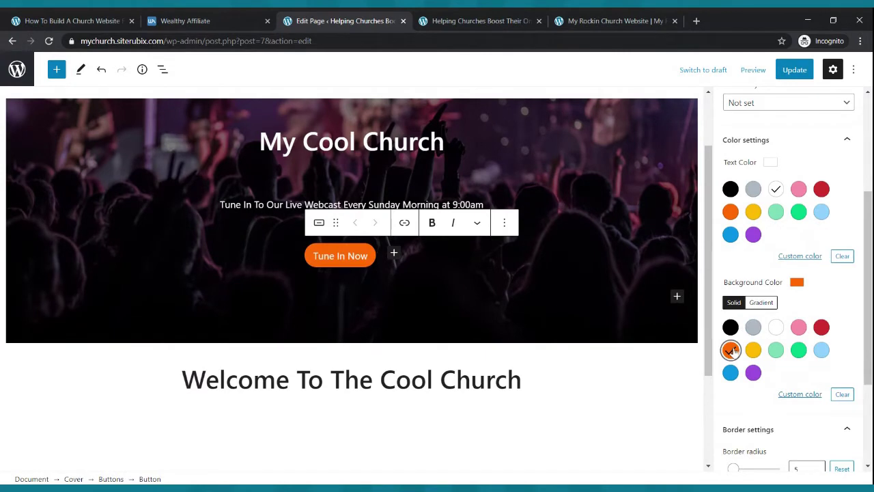
left_click(753, 350)
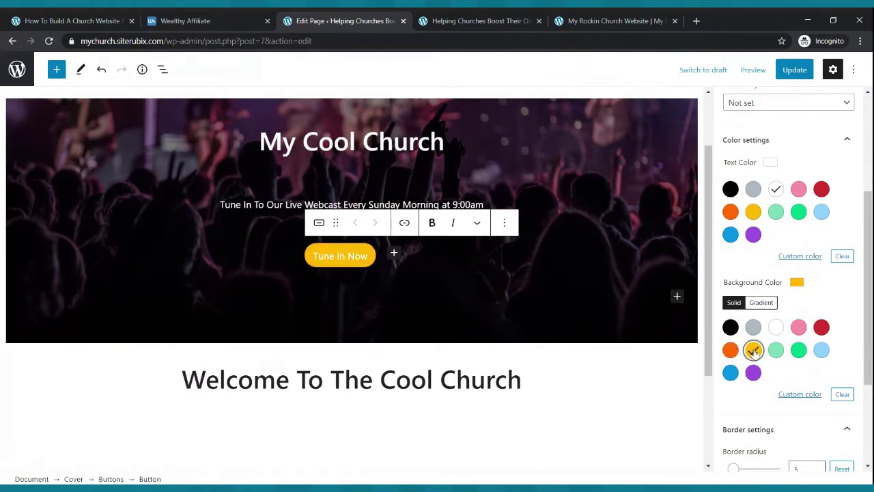
- Compare green, purple, red and grey backgrounds, settle on orange, and update the page
left_click(776, 350)
left_click(798, 349)
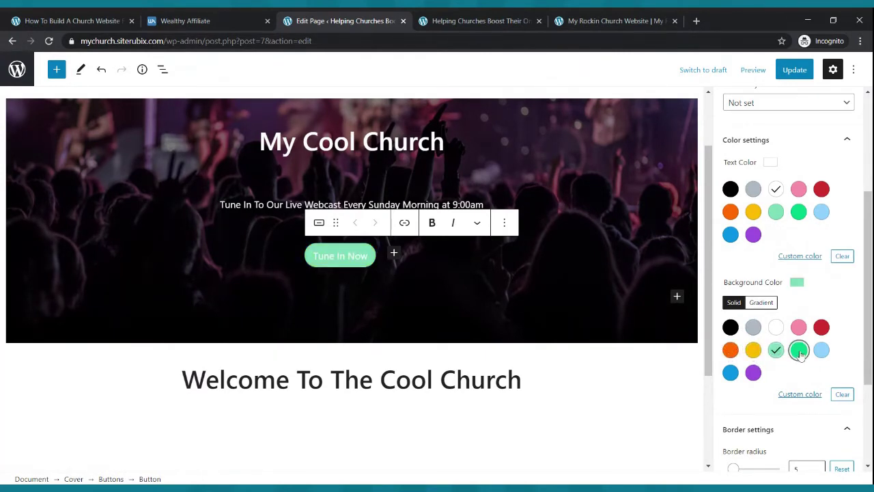
left_click(754, 372)
left_click(821, 328)
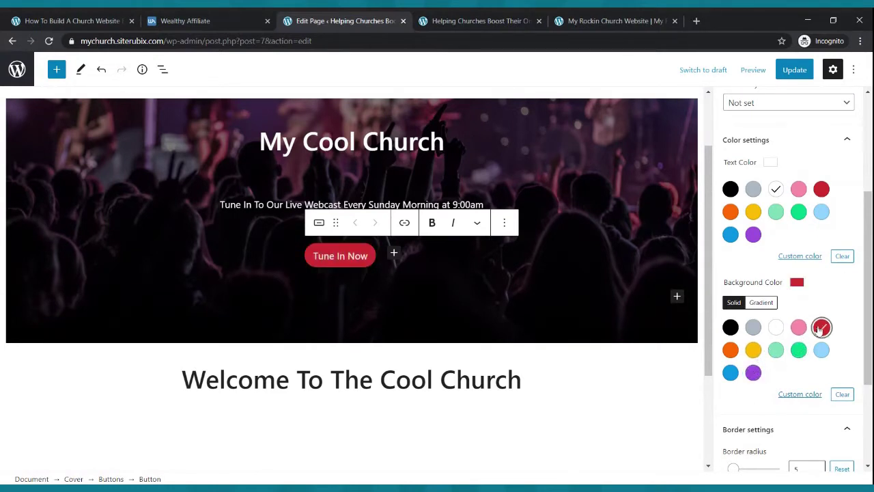
left_click(754, 329)
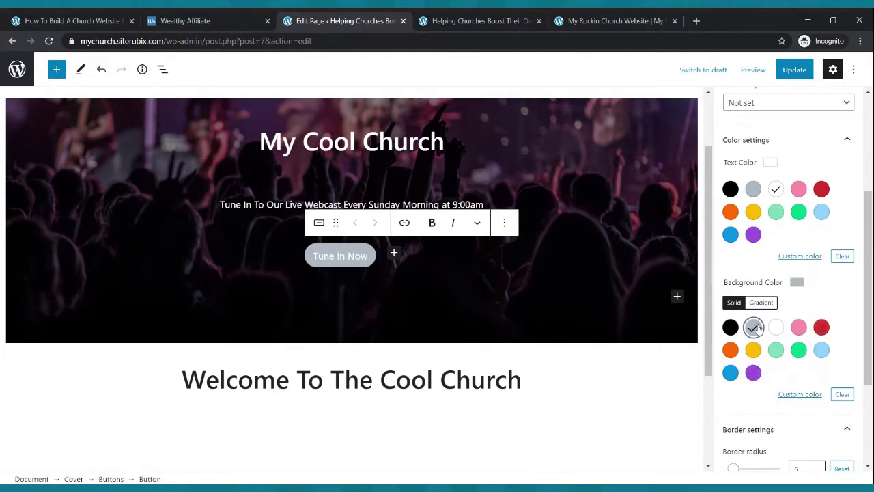
left_click(732, 351)
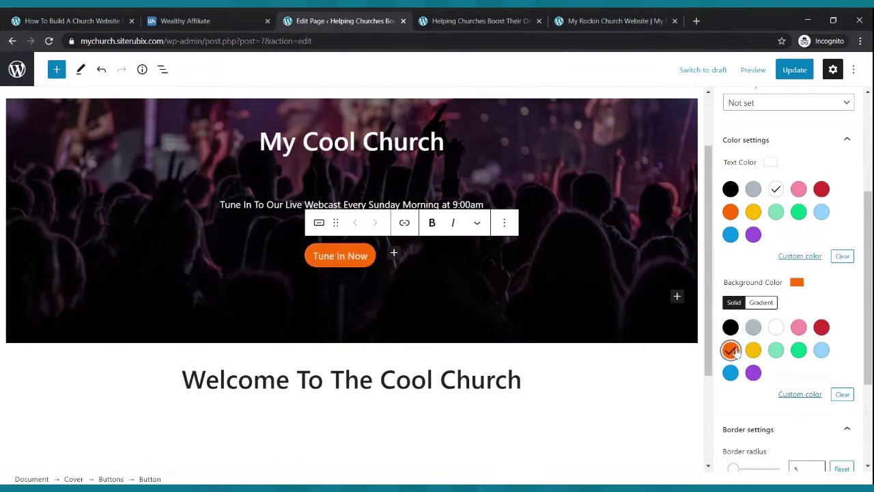
left_click(753, 327)
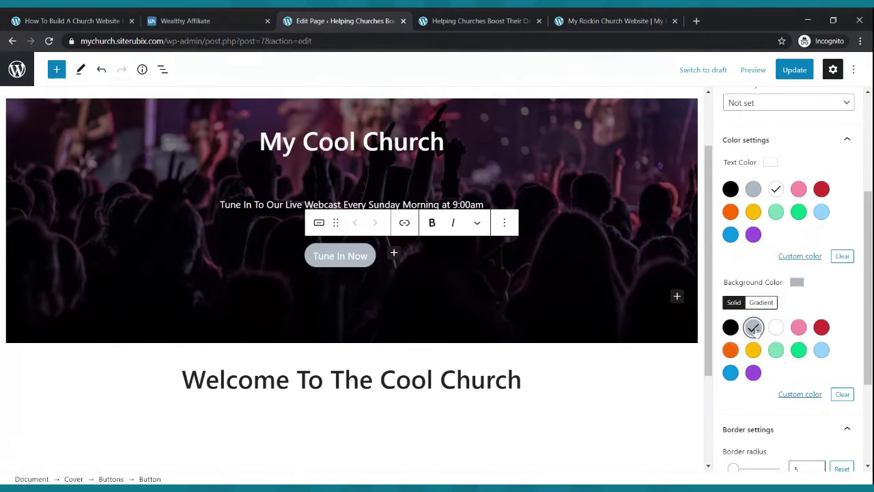
left_click(731, 350)
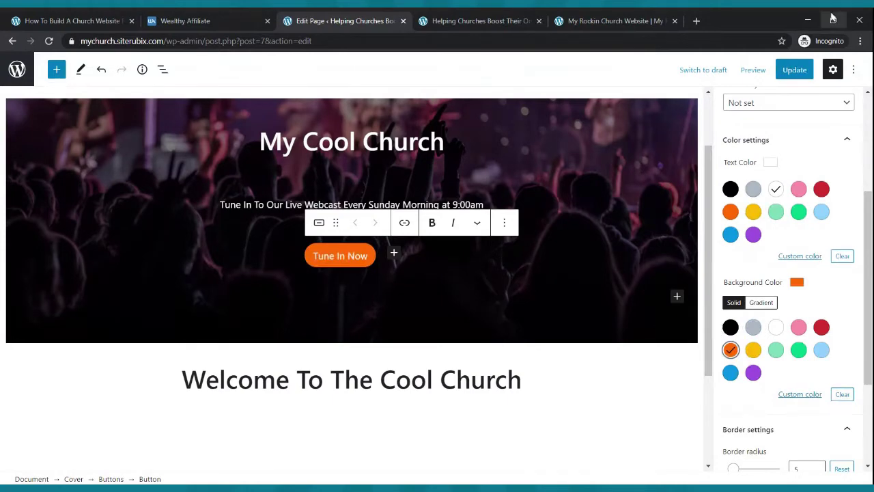
left_click(794, 71)
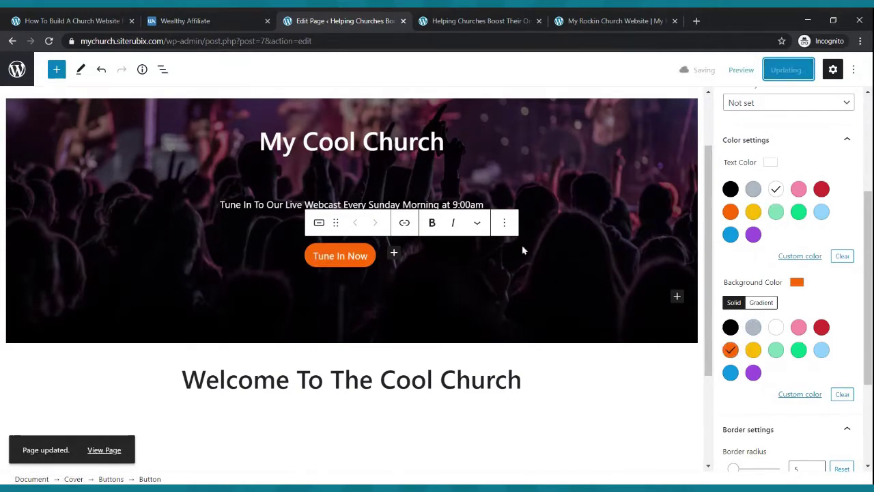
left_click(489, 16)
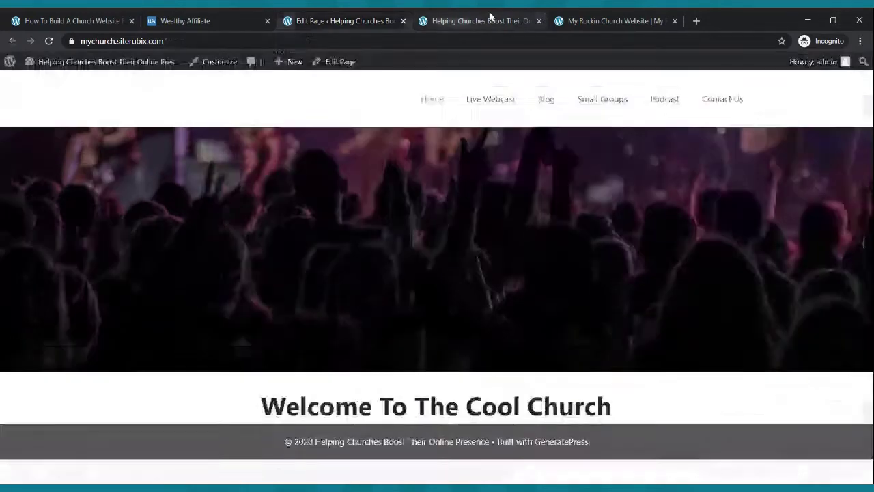
left_click(48, 41)
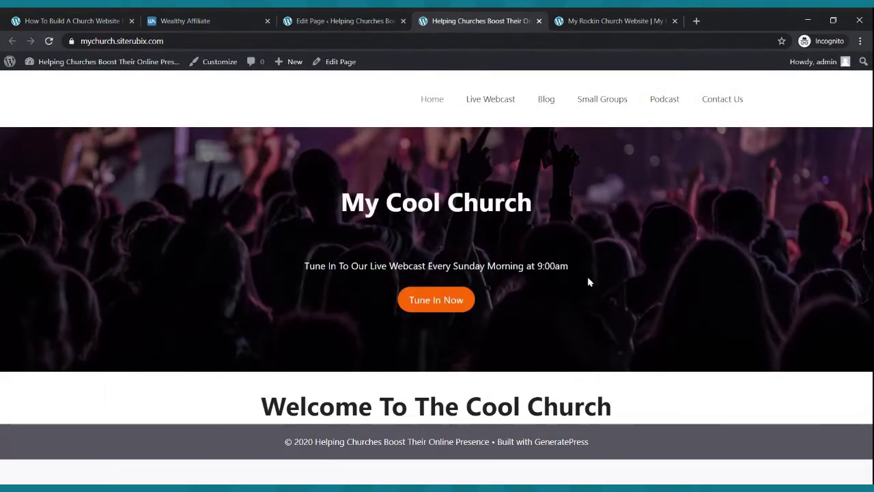
left_click(620, 16)
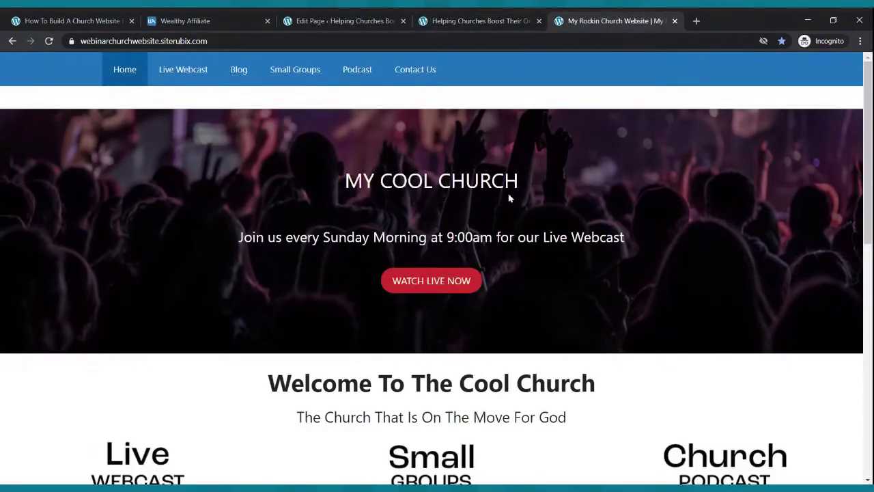
left_click(482, 17)
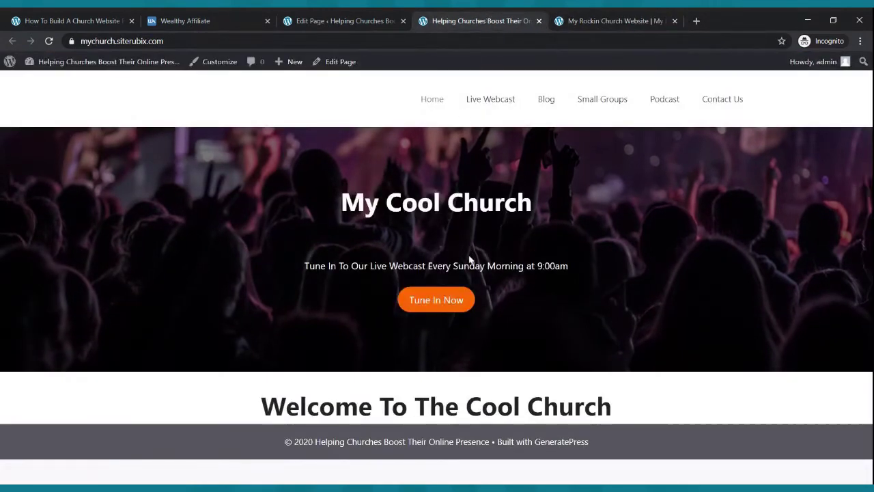
left_click(318, 16)
left_click(279, 204)
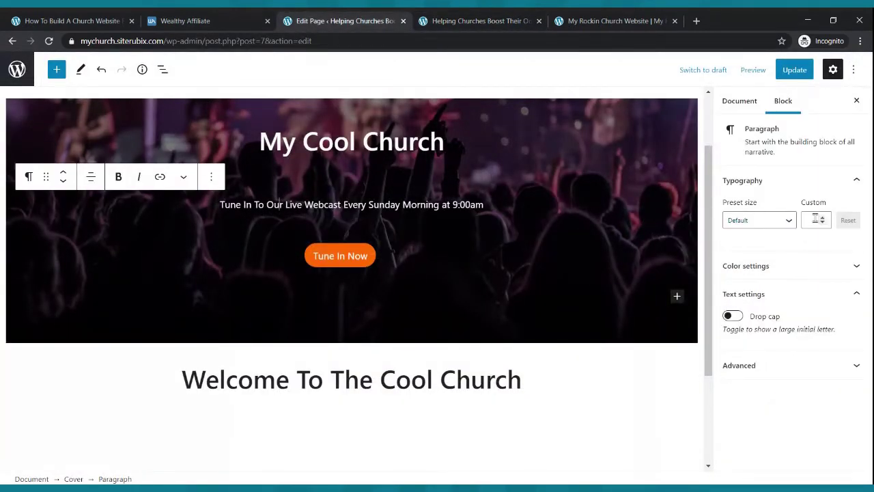
- Raise the webcast tagline's custom font size to 25 and update the page
left_click(823, 218)
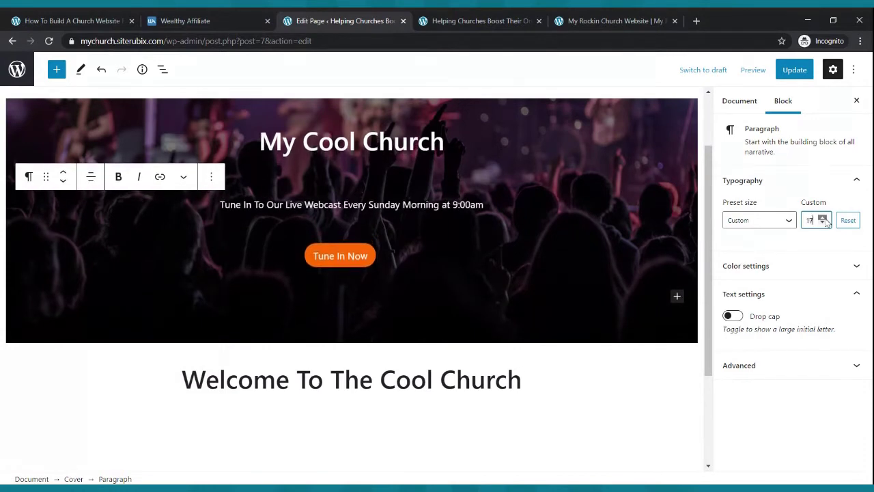
left_click(823, 219)
left_click(823, 219)
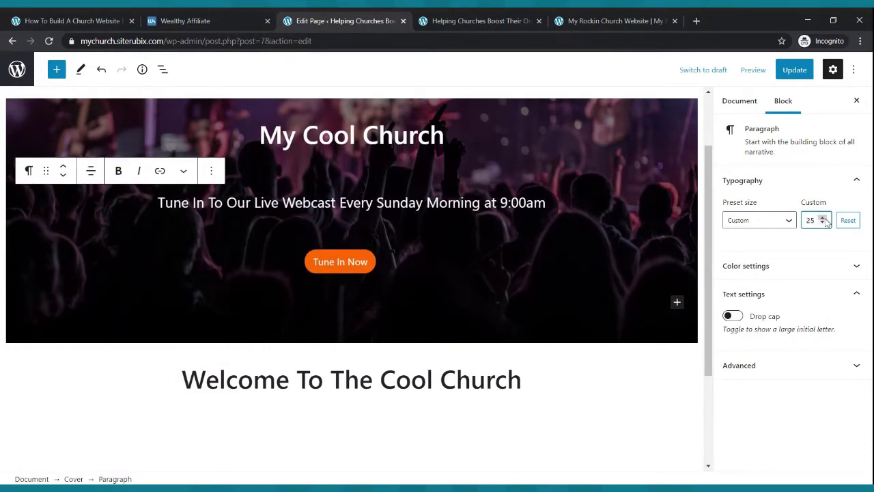
left_click(793, 71)
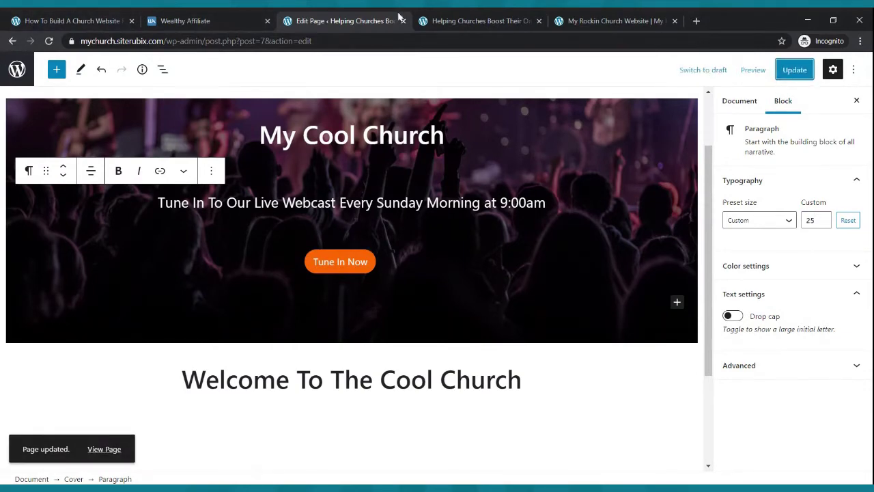
- Reload the live site to check the larger tagline, compare with the reference site, and return to the editor
left_click(465, 21)
left_click(48, 41)
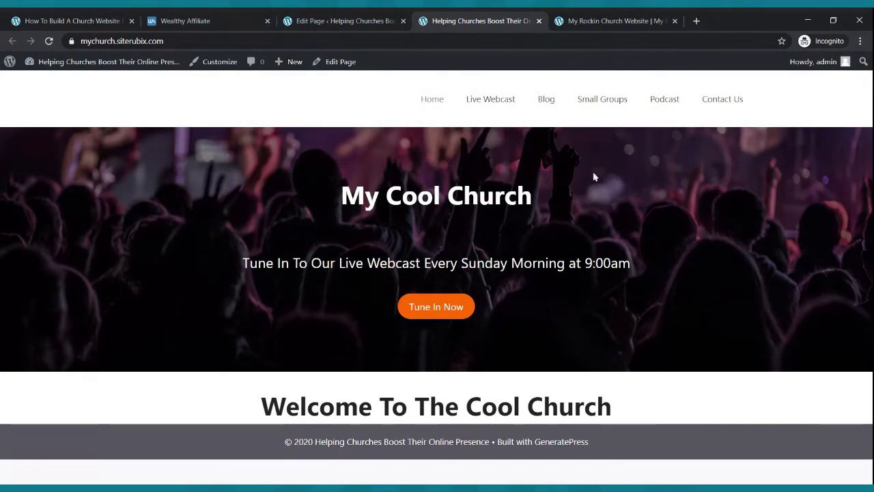
left_click(612, 19)
scroll(505, 282, "down", 3)
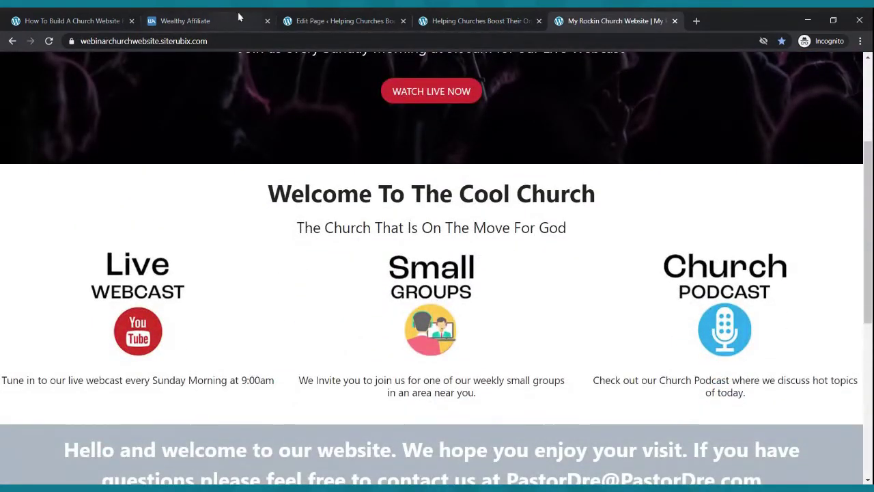
left_click(333, 19)
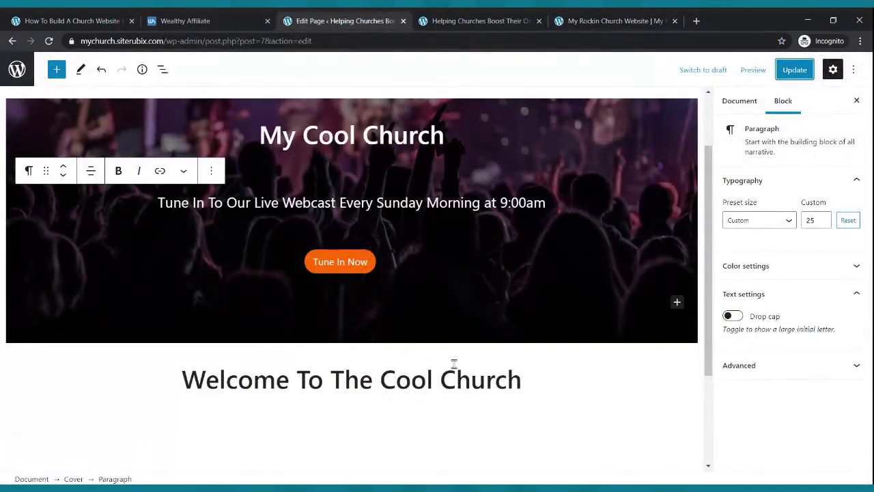
left_click(544, 374)
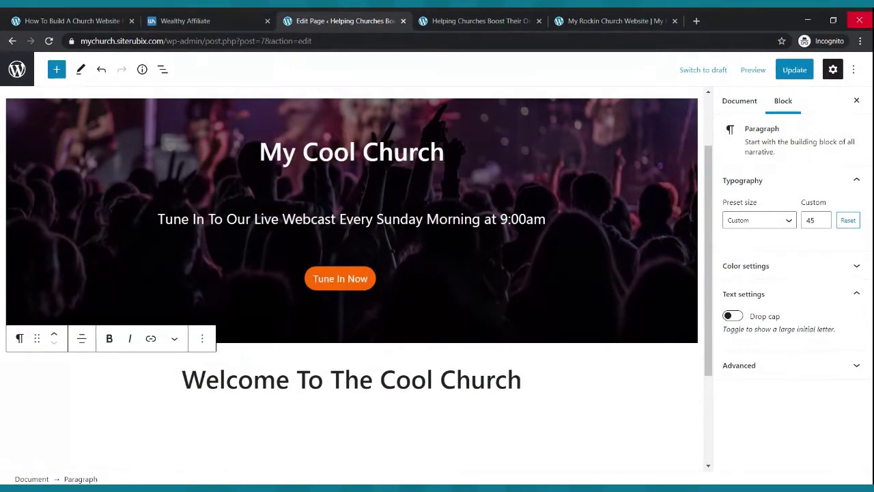
key("Return")
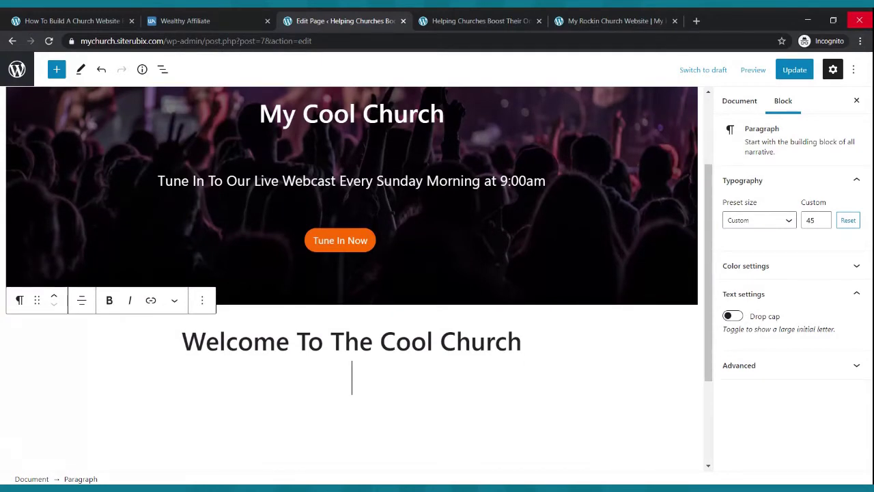
type("The ")
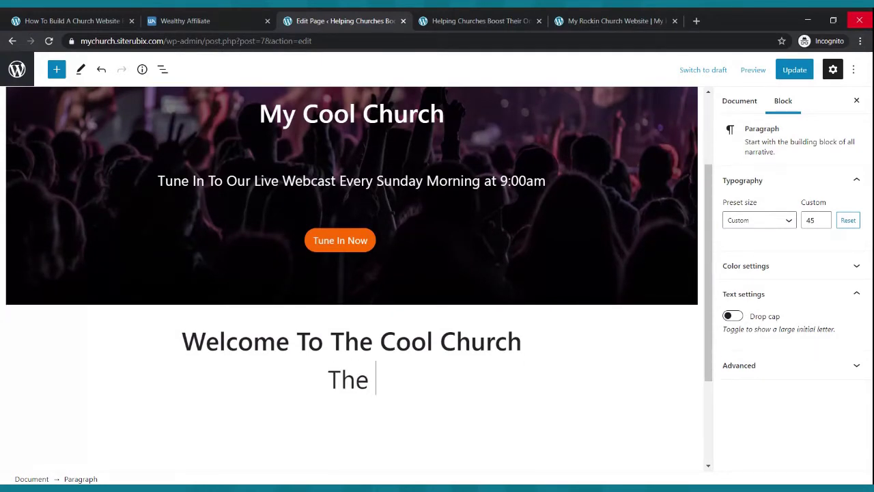
type("Church Tath")
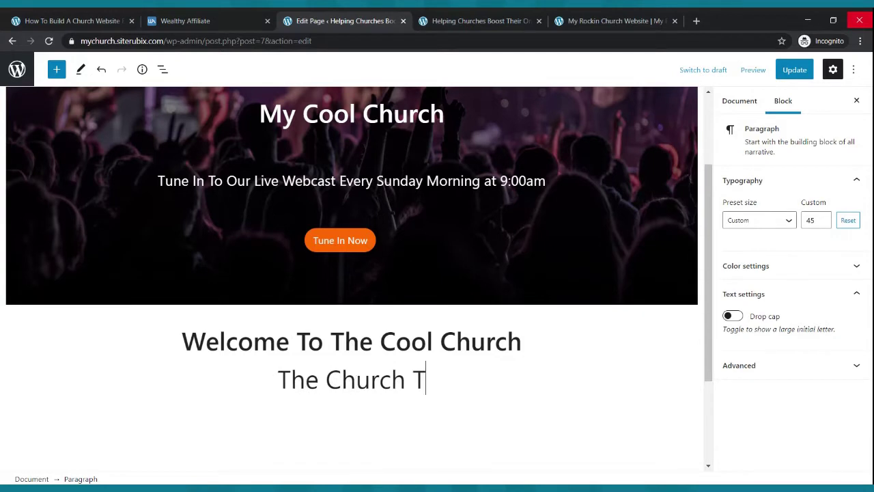
key("BackSpace")
key("BackSpace")
key("BackSpace")
type("hat s")
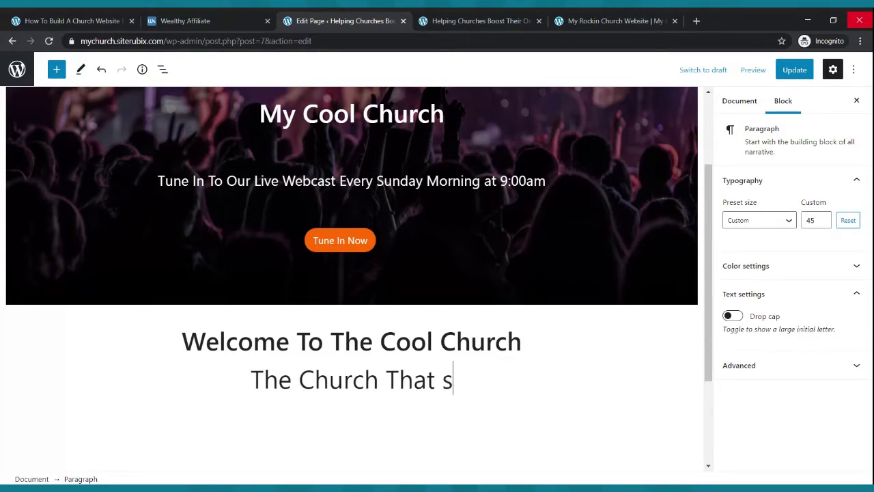
key("BackSpace")
type("Is O")
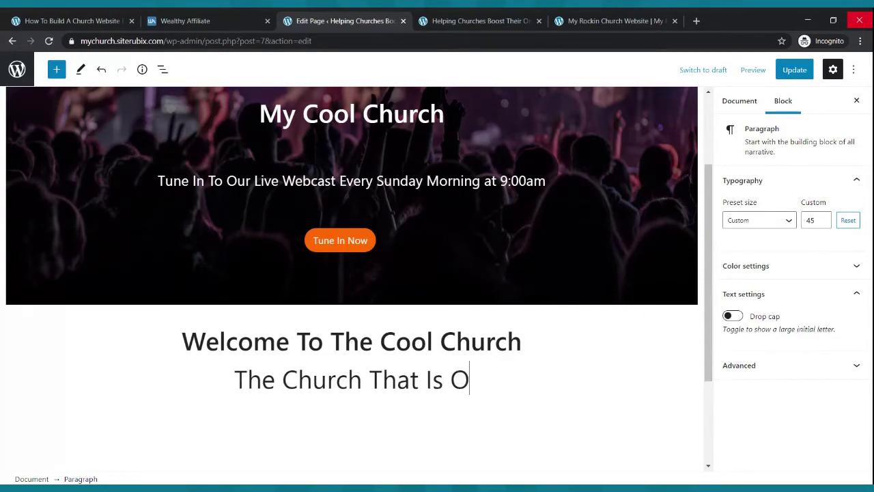
type("n The Move")
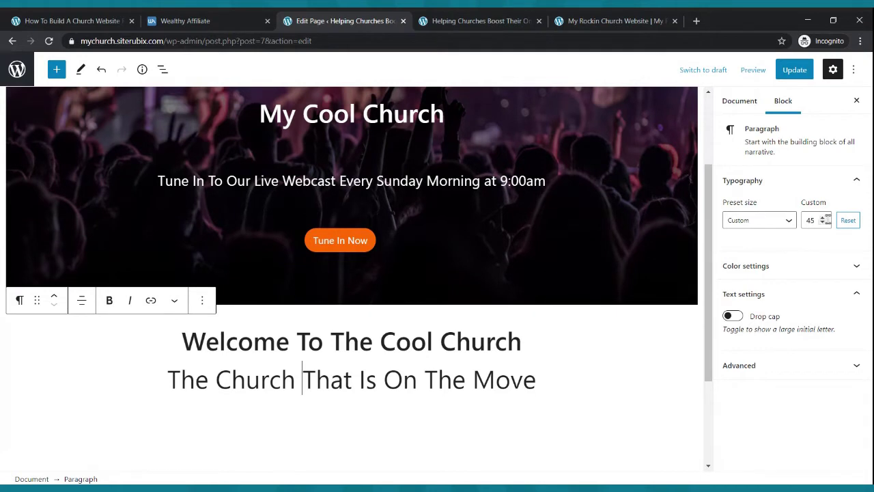
left_click(823, 224)
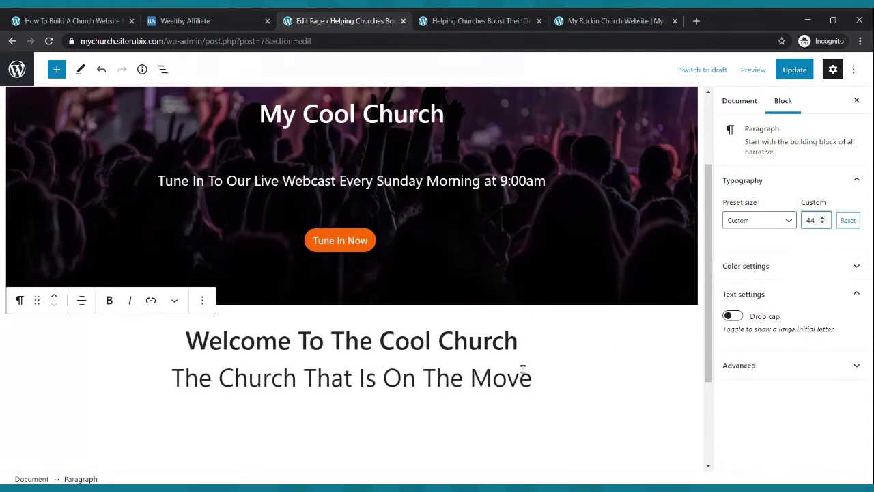
left_click_drag(532, 375, 172, 374)
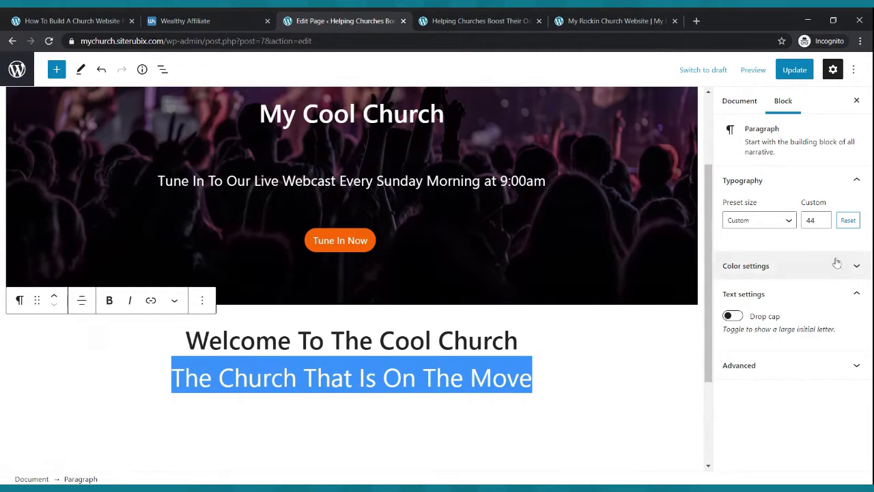
left_click(823, 223)
left_click(822, 223)
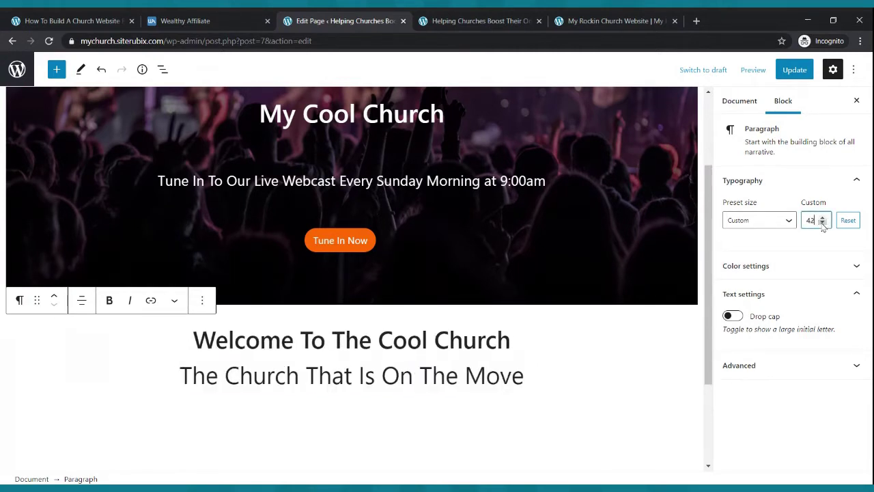
left_click_drag(547, 387, 159, 377)
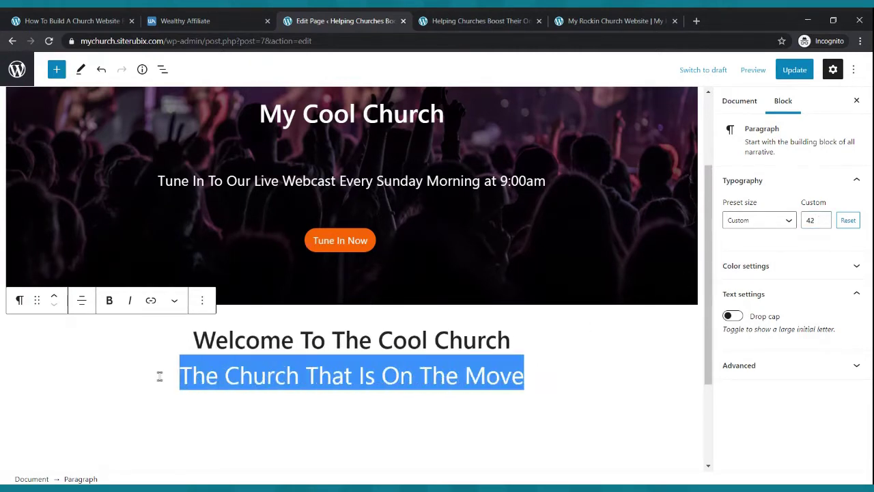
key("BackSpace")
key("BackSpace")
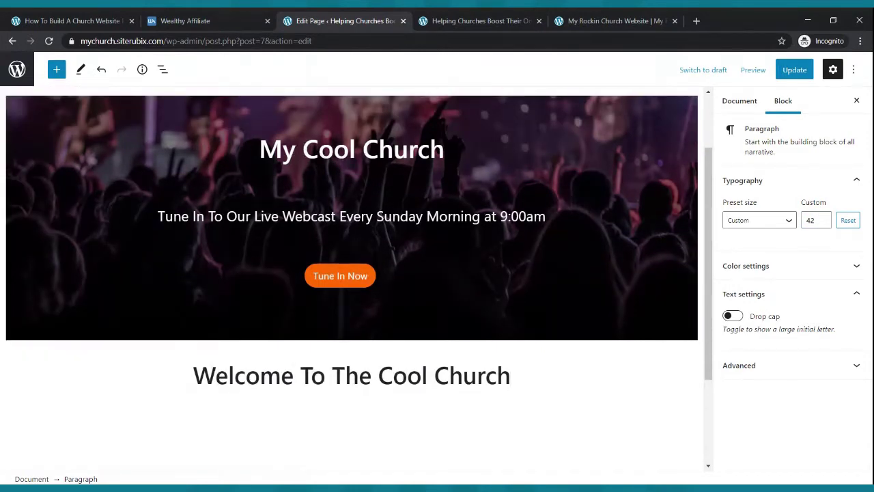
key("shift+Return")
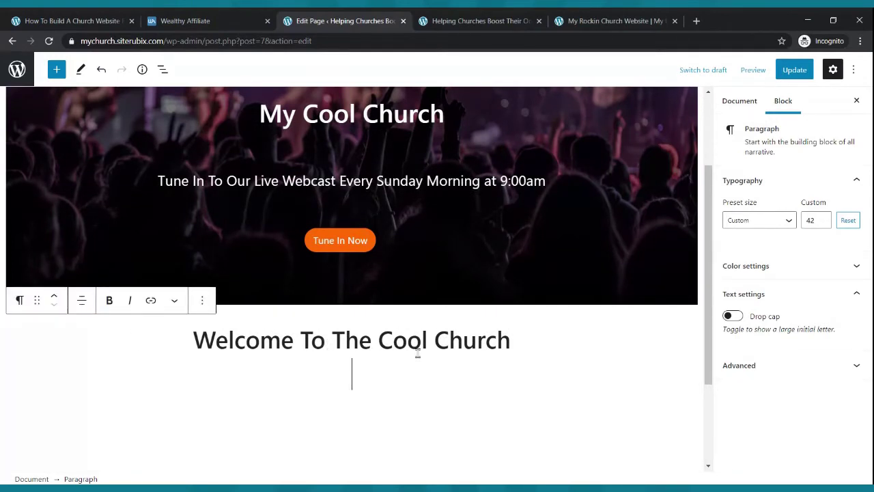
key("BackSpace")
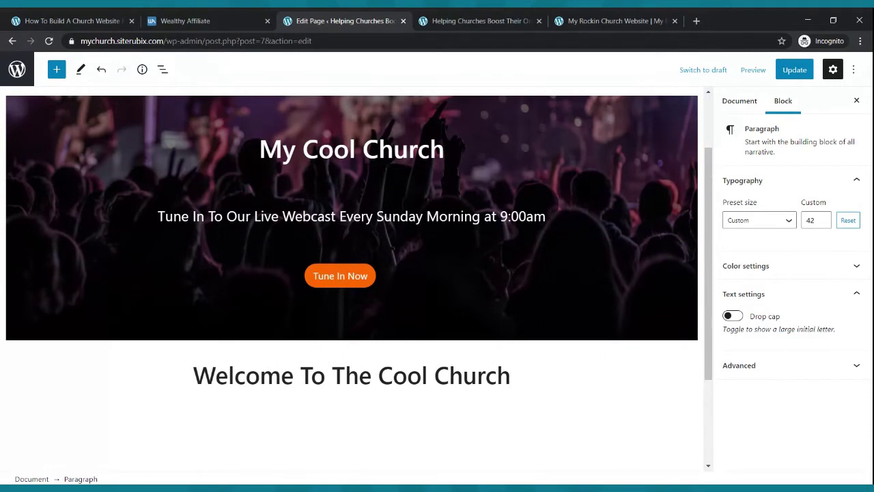
key("Return")
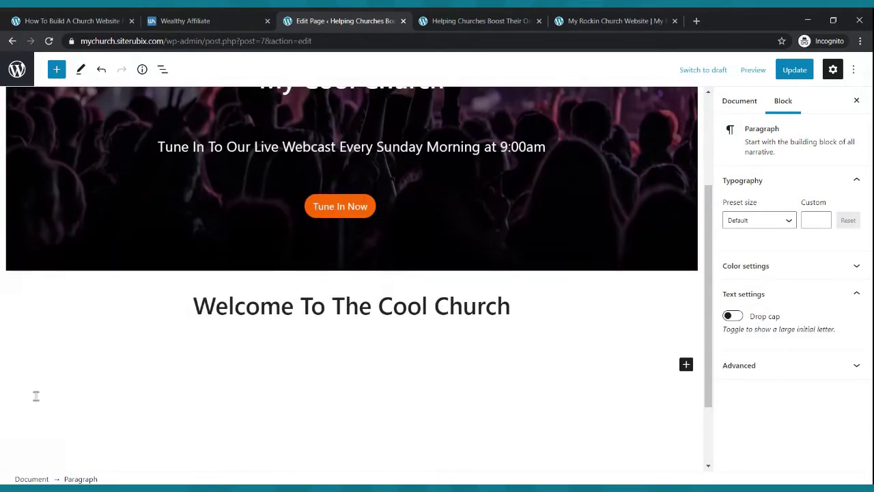
- Type 'The Church That Is On Fire For God', make it bold and centre it
type("The Church That Is On F")
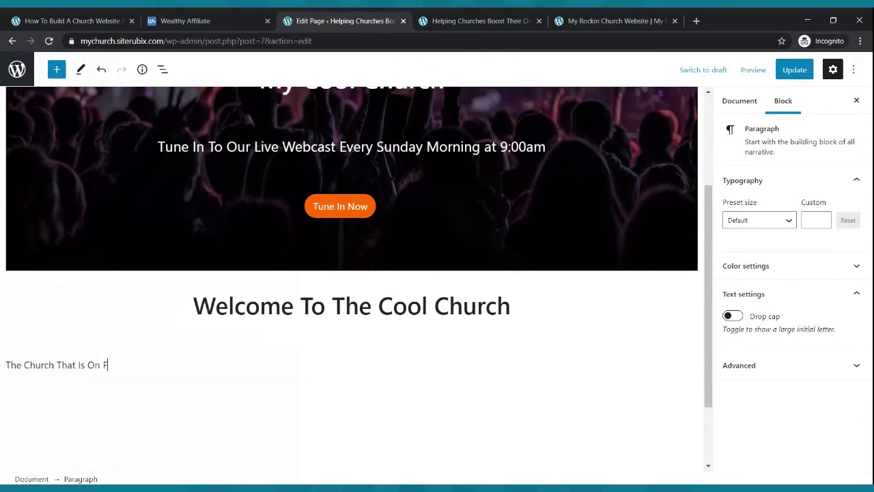
type("ire For God")
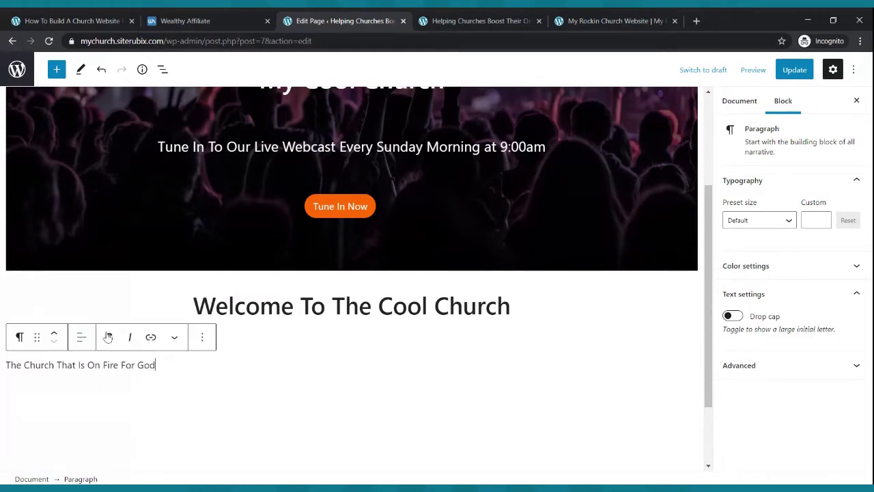
left_click_drag(157, 365, 5, 366)
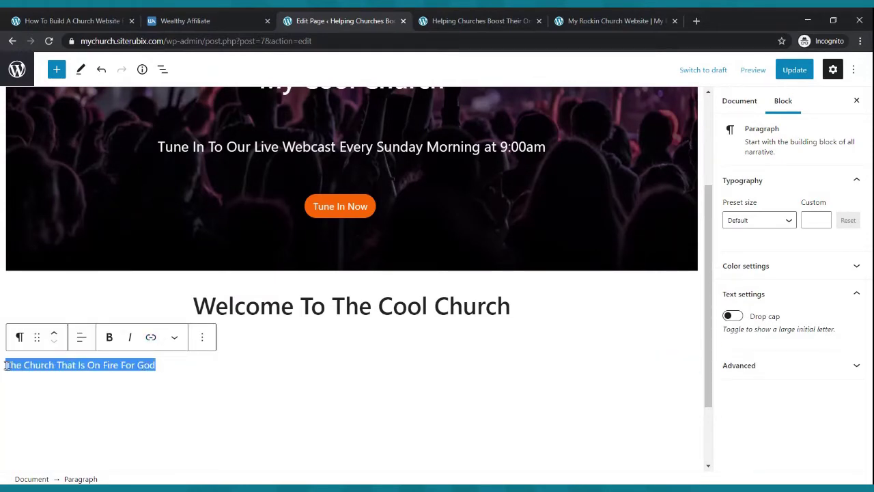
left_click(109, 336)
left_click(82, 337)
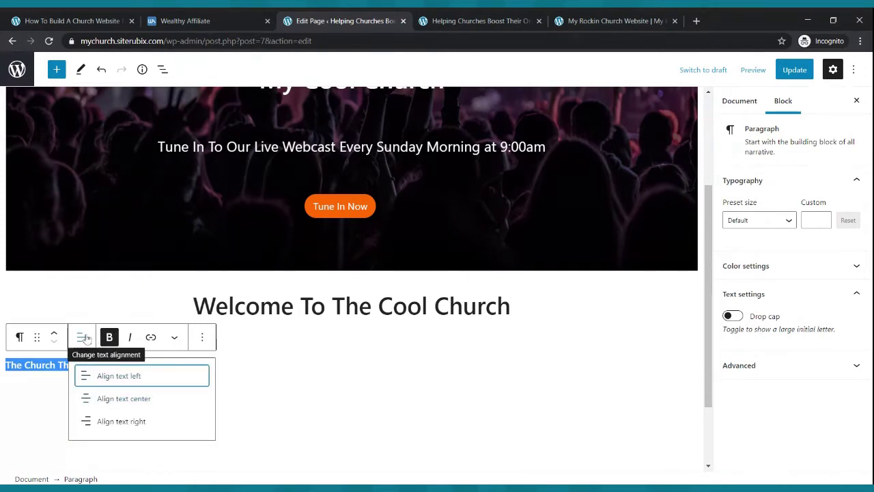
left_click(105, 399)
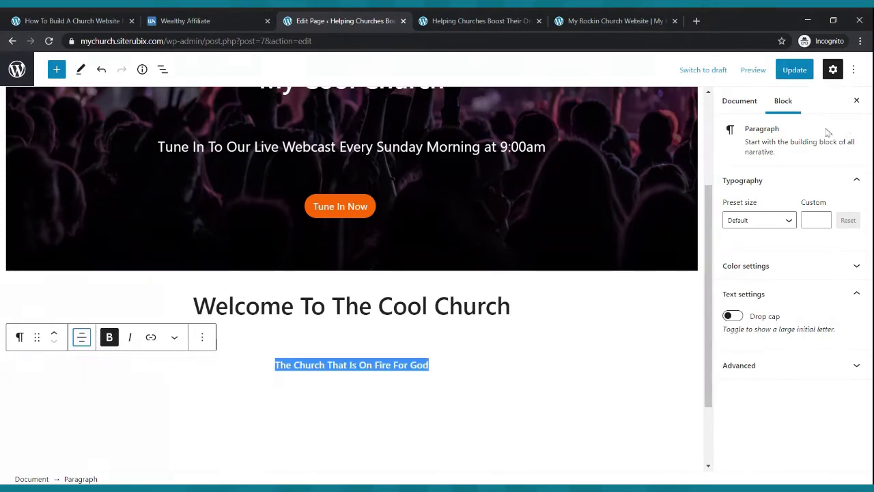
- Set the tagline's custom font size to 25, update the page, and view the live site
left_click(814, 219)
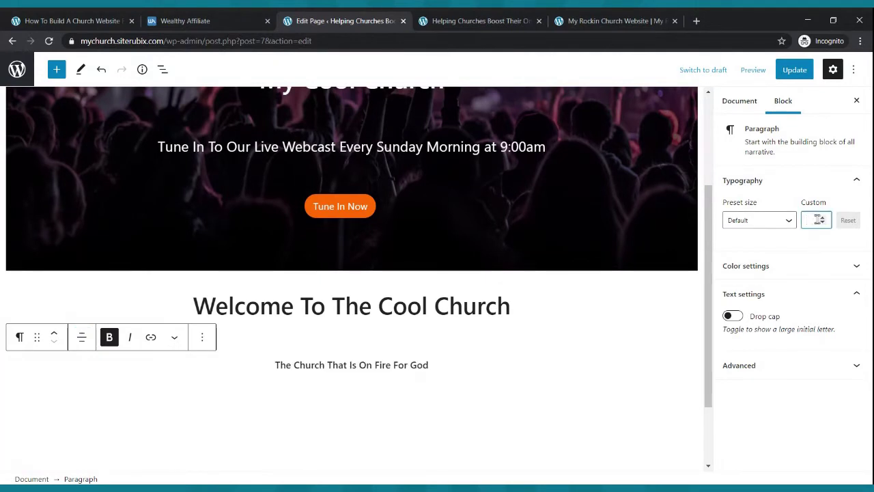
left_click(823, 218)
left_click(823, 218)
left_click(823, 218)
left_click(823, 218)
left_click(823, 218)
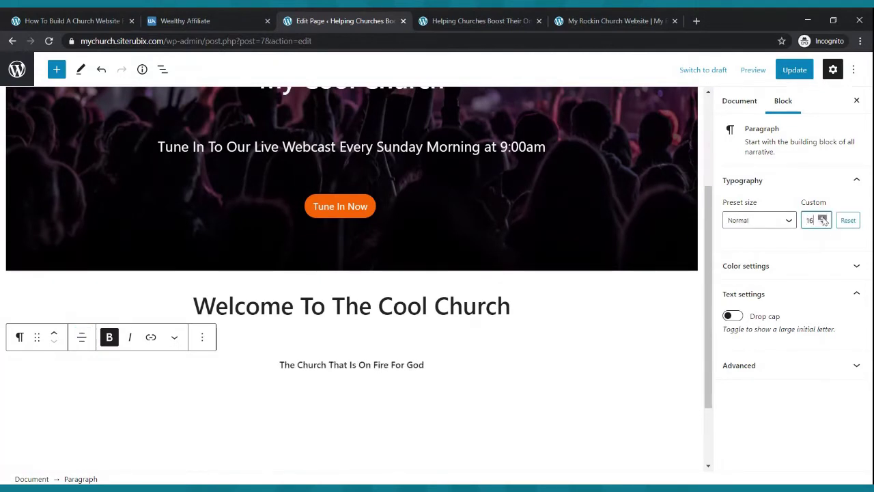
left_click(823, 218)
left_click(823, 218)
left_click(823, 218)
left_click(823, 218)
left_click(822, 218)
left_click(823, 218)
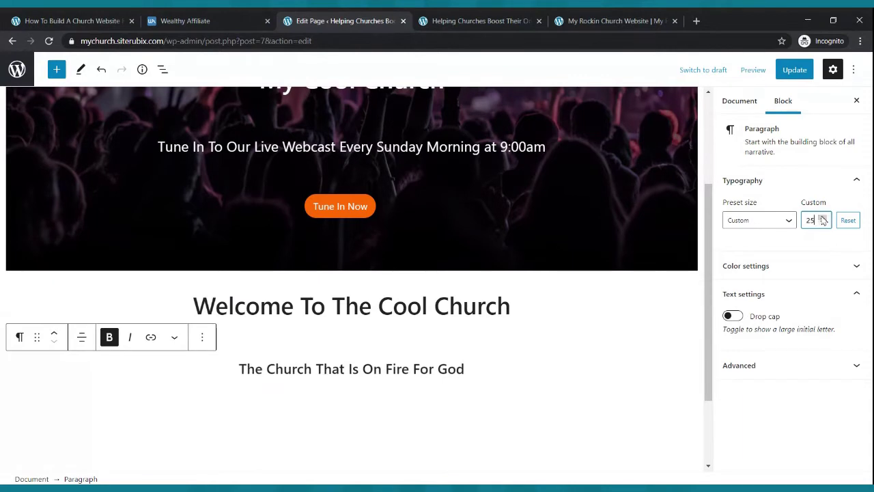
left_click(518, 354)
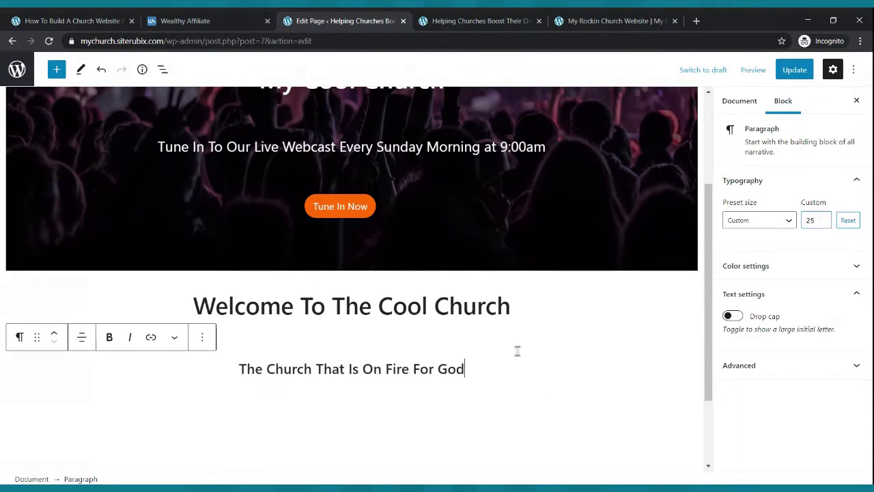
left_click(793, 72)
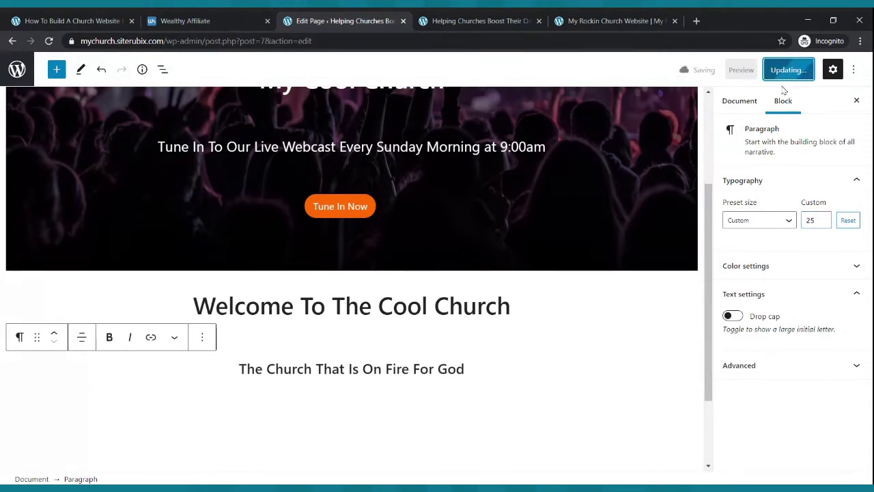
left_click(465, 16)
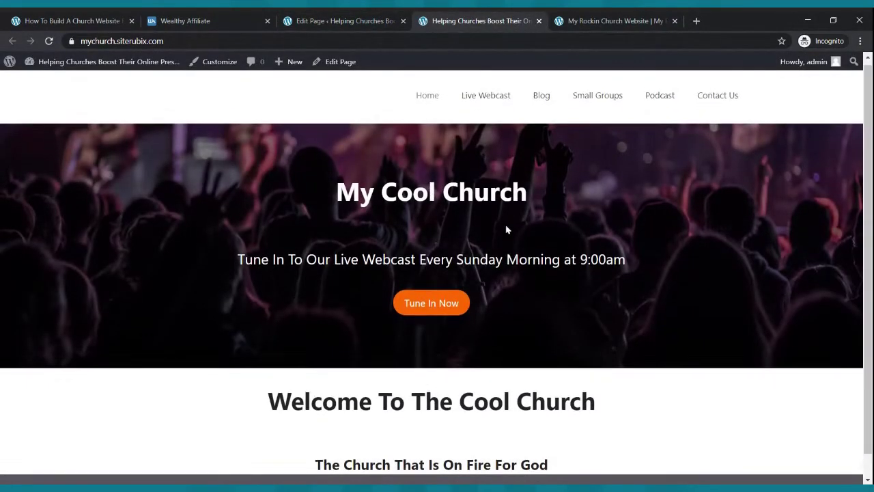
- Check the live site and the reference church site's welcome section, then return to the Home page editor
scroll(506, 228, "down", 1)
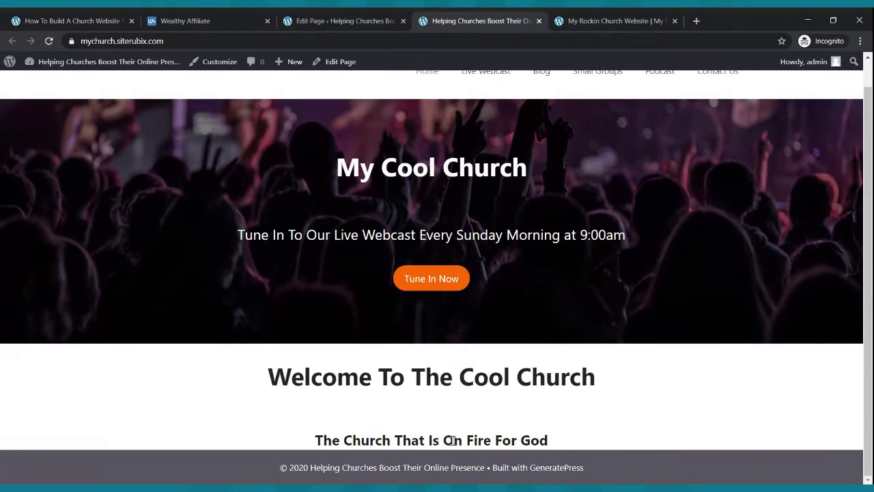
scroll(472, 403, "up", 1)
left_click(629, 19)
scroll(497, 343, "up", 3)
scroll(499, 338, "up", 1)
scroll(501, 337, "down", 3)
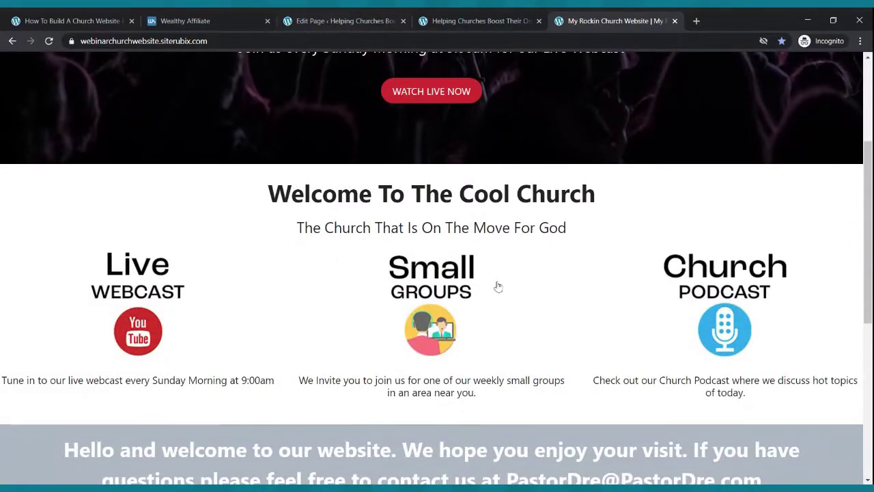
left_click(334, 20)
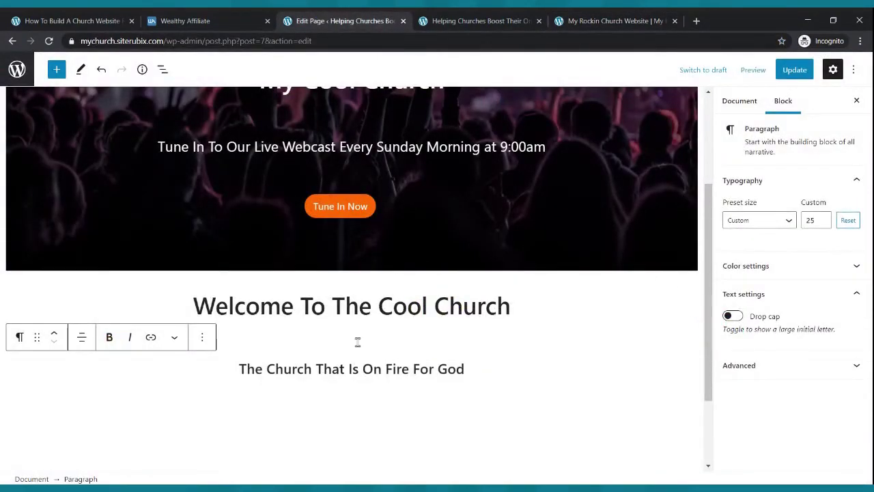
left_click(199, 400)
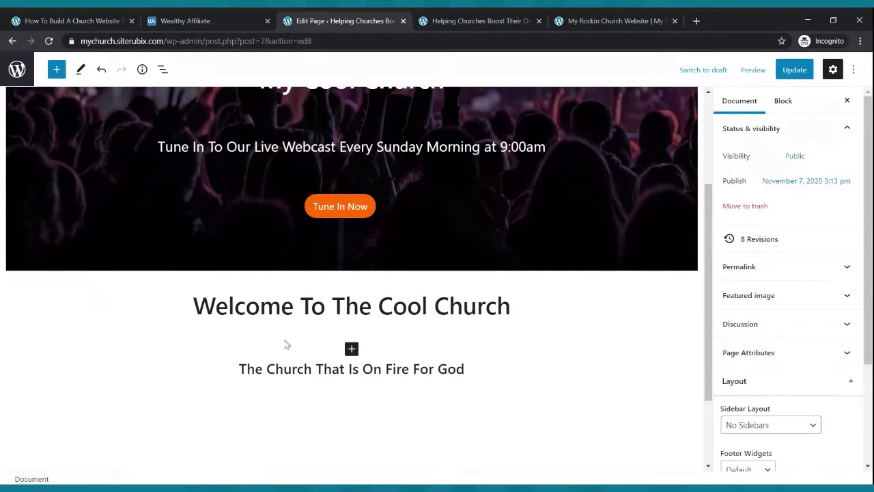
- Separate the welcome heading and the tagline back into two lines
triple_click(357, 317)
left_click(593, 331)
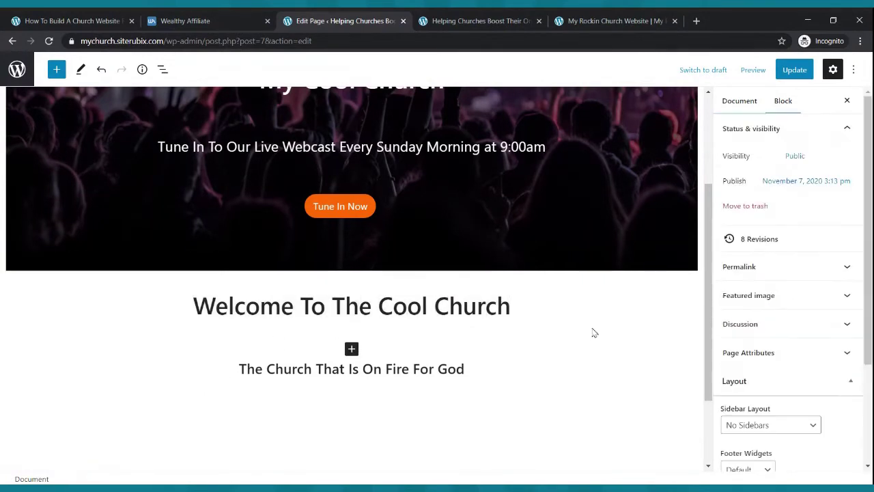
left_click(546, 309)
key("Delete")
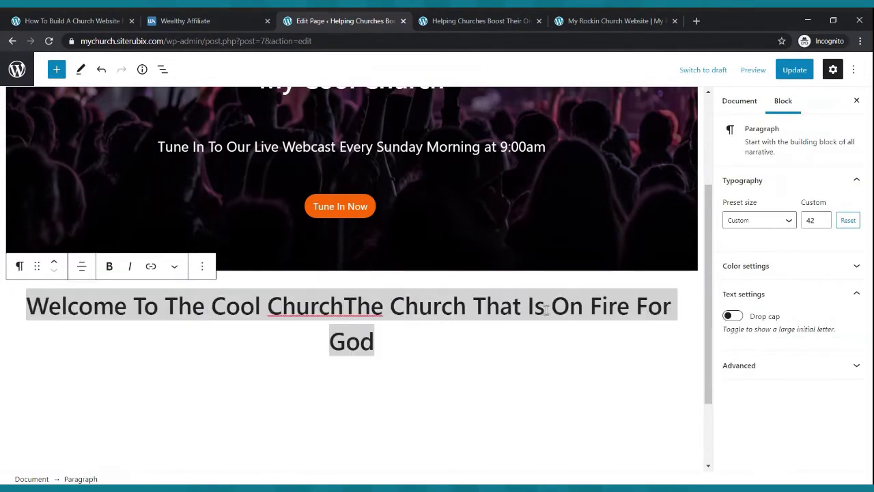
key("Return")
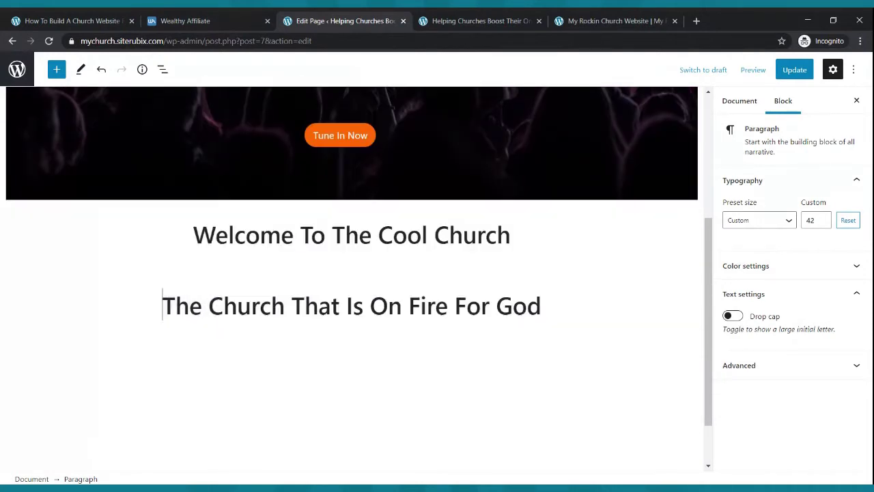
- Remove the 'Welcome To The Cool Church' heading block and add an empty paragraph below the tagline
left_click(387, 270)
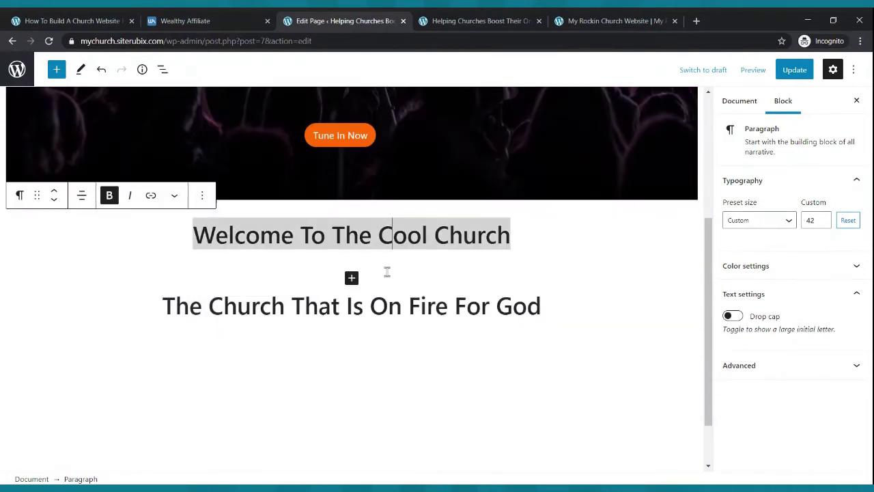
left_click(203, 196)
left_click(246, 447)
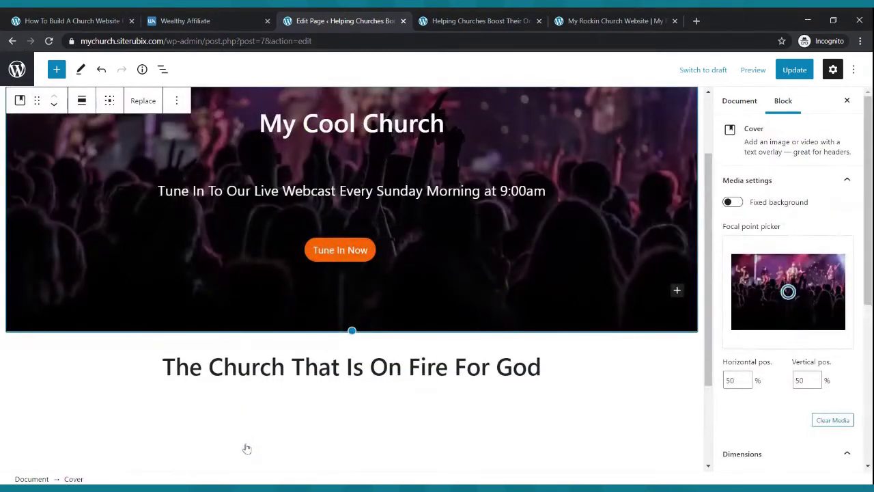
scroll(447, 267, "down", 2)
left_click(540, 236)
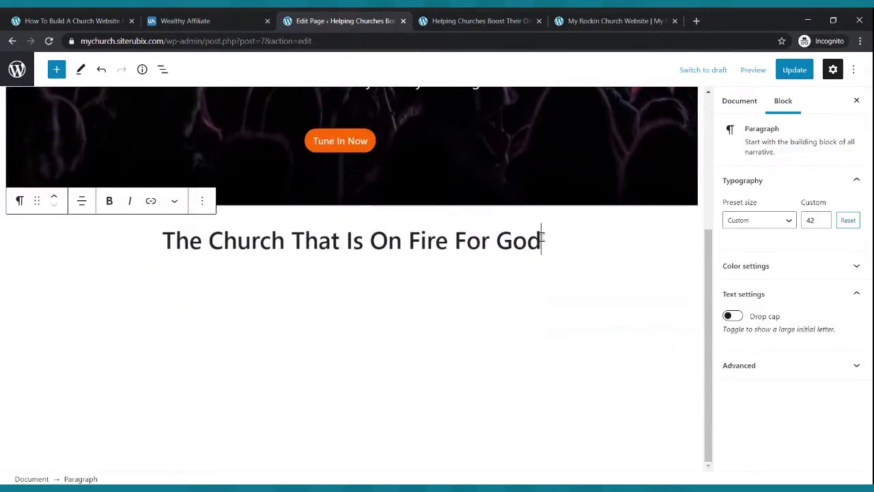
key("Return")
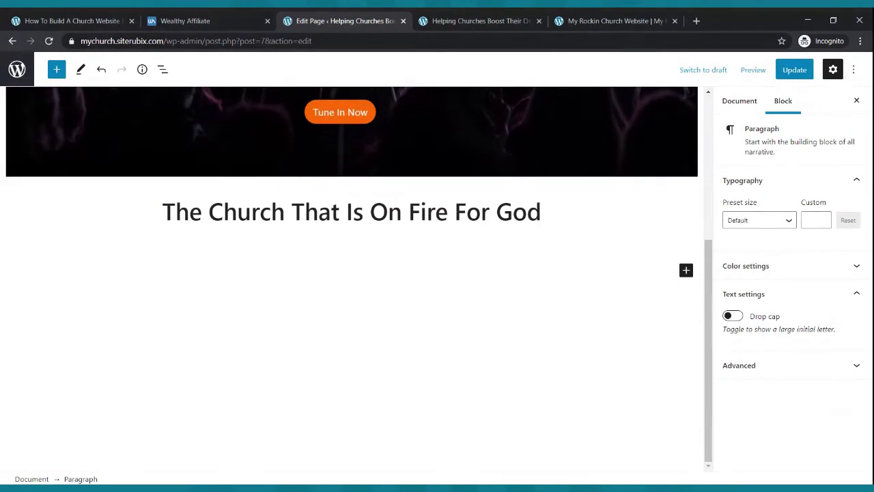
key("BackSpace")
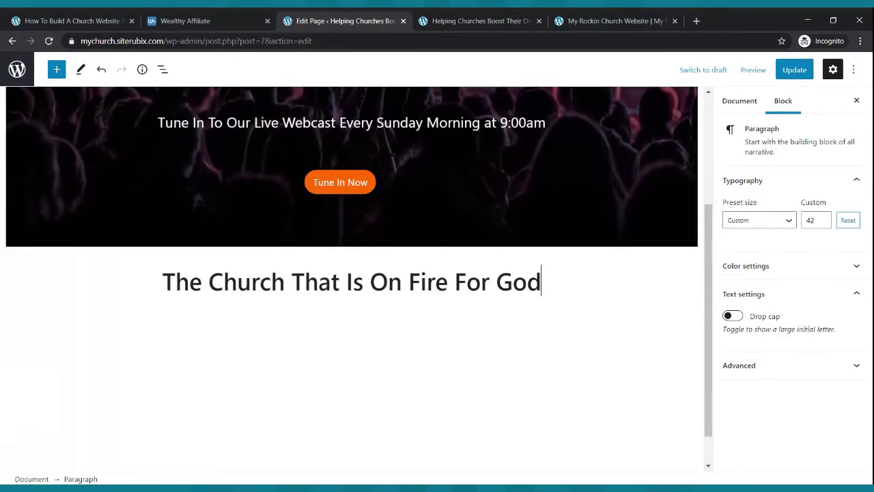
key("Return")
- Type 'The Church That Is On Fire For God' and lower its custom font size from 42 to 40
key("BackSpace")
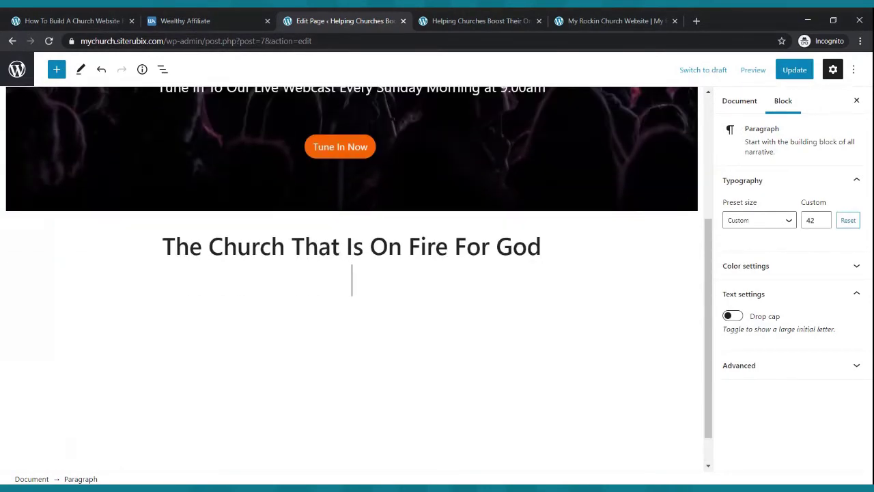
type("The Church That Is On  Fir")
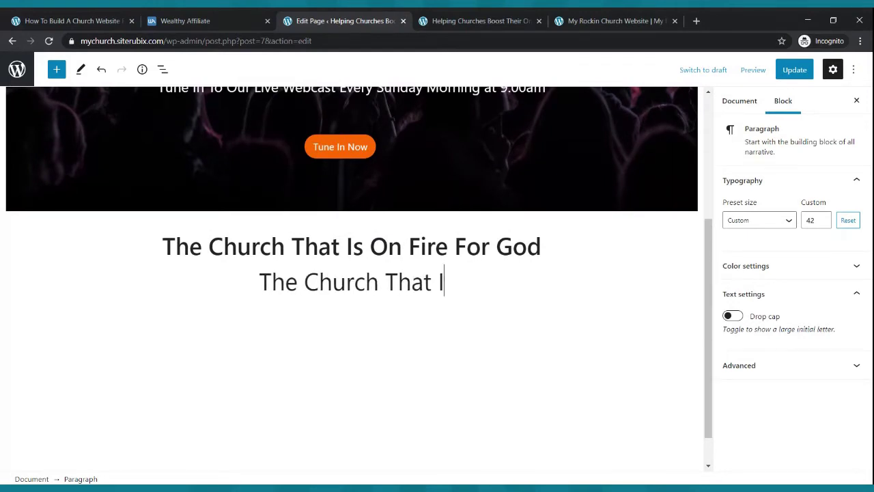
key("BackSpace")
key("BackSpace")
key("BackSpace")
key("BackSpace")
key("BackSpace")
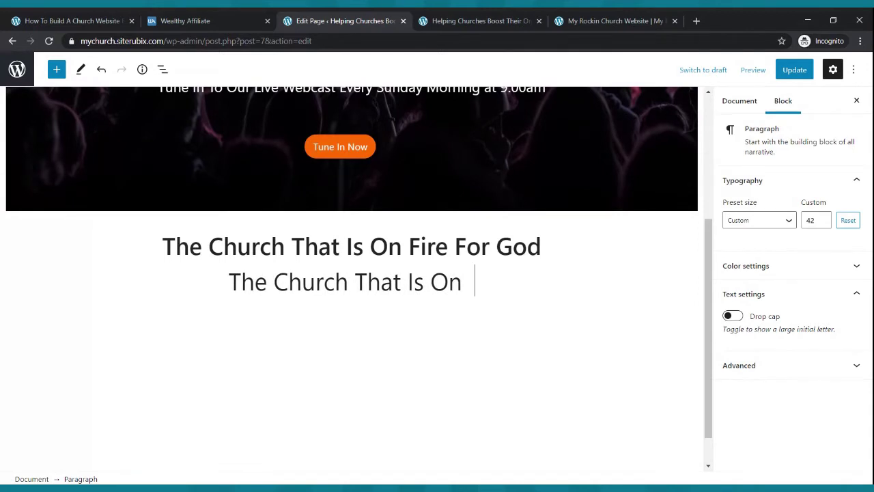
type("Fire For God")
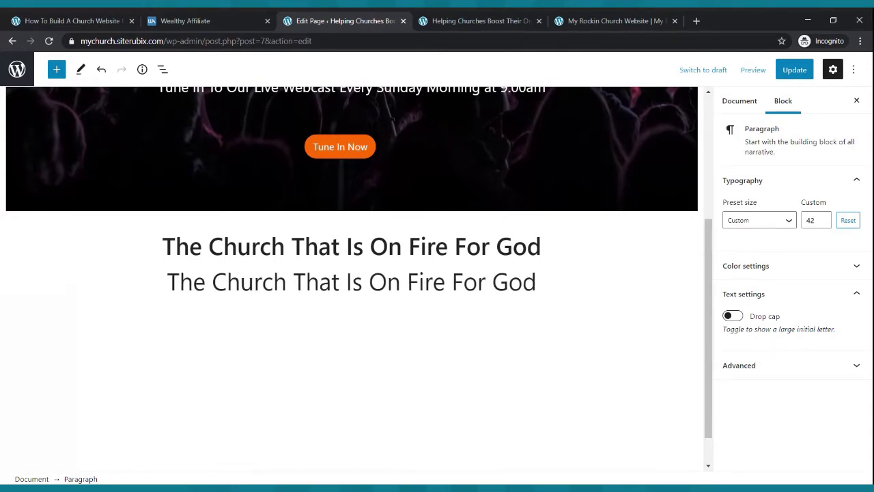
left_click_drag(537, 284, 164, 282)
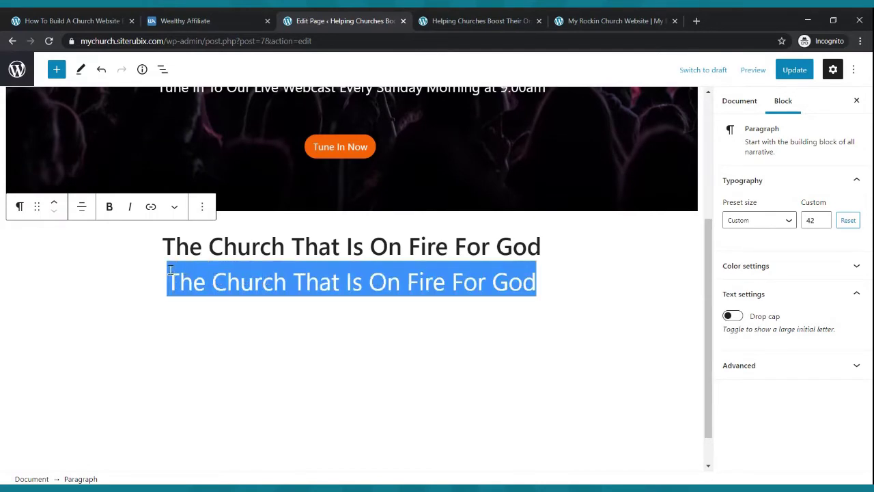
left_click(823, 224)
left_click(824, 224)
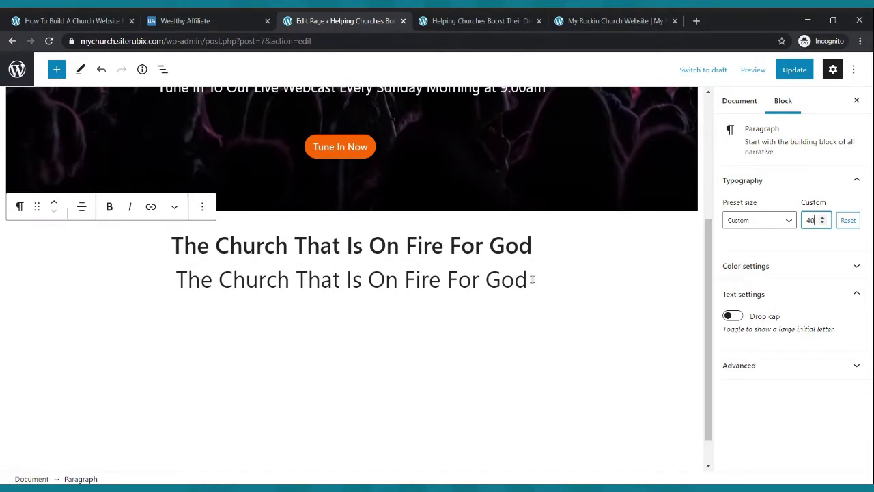
- Delete the duplicate line and leave an empty paragraph beneath the heading
left_click_drag(532, 280, 134, 276)
key("BackSpace")
key("BackSpace")
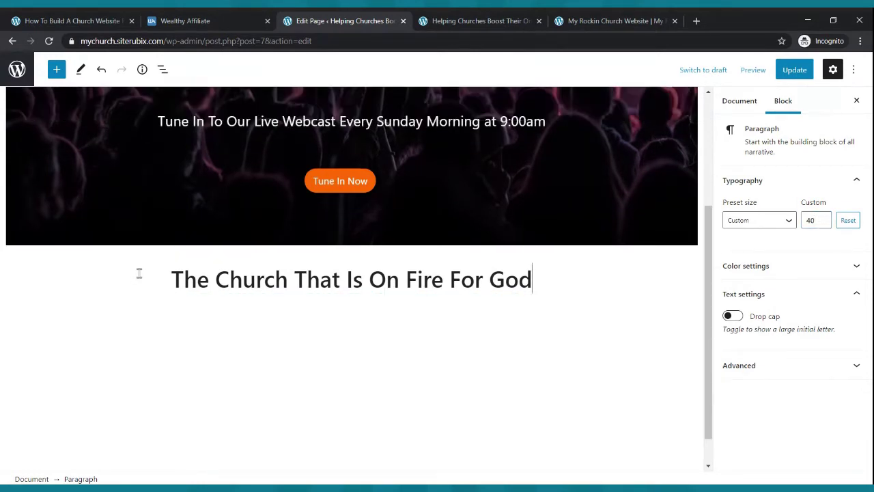
key("Return")
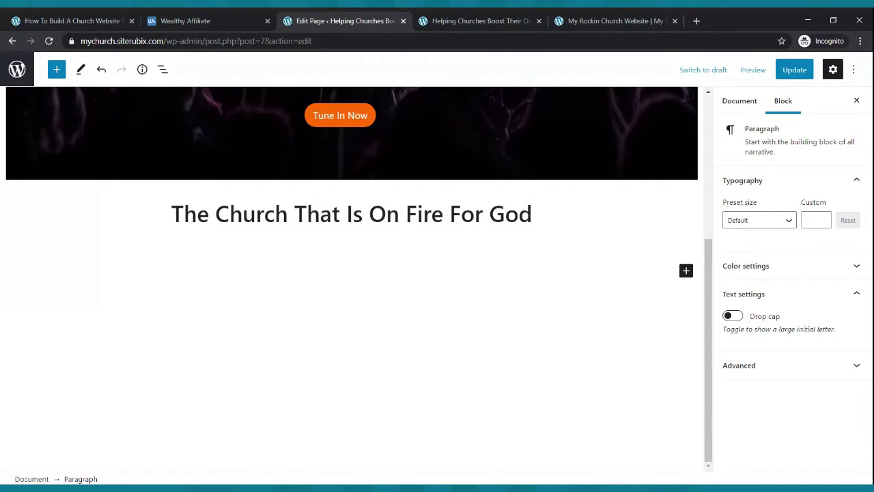
key("BackSpace")
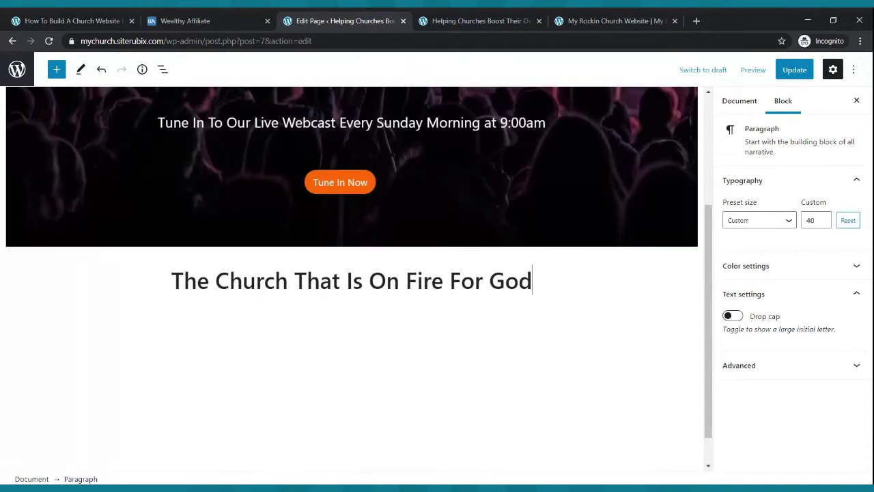
key("Return")
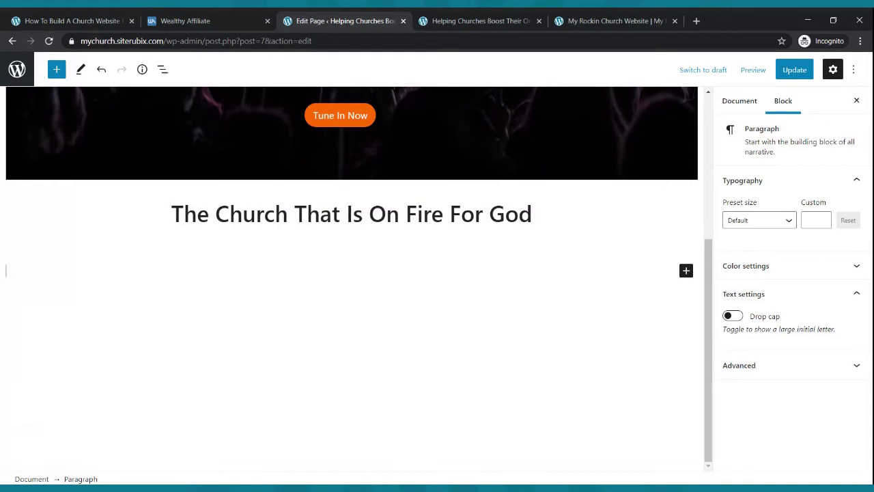
- Add the line 'The Church That Is On Fire For God' under the heading, bold and centred
type("The Church That Is On Fire For")
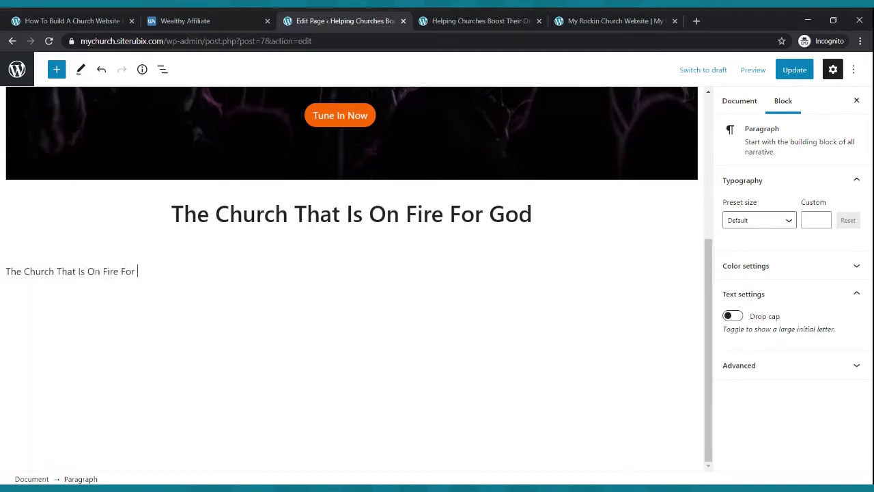
left_click_drag(157, 271, 6, 271)
left_click(109, 243)
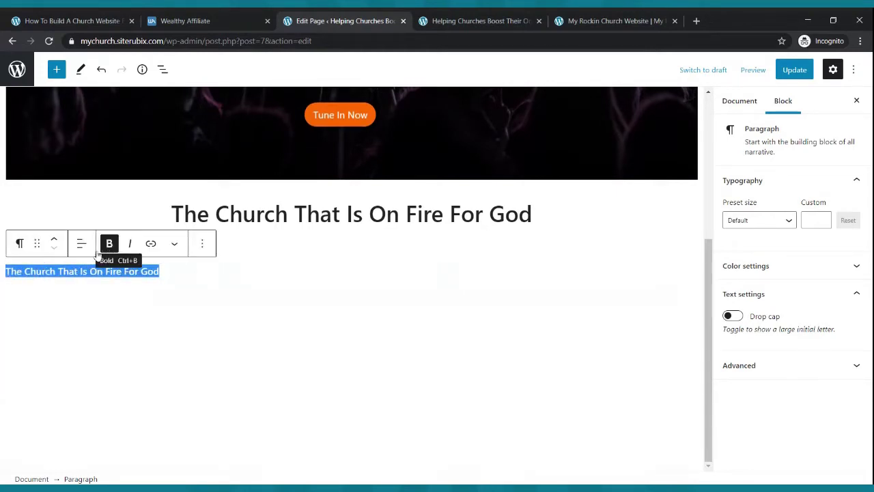
left_click(82, 243)
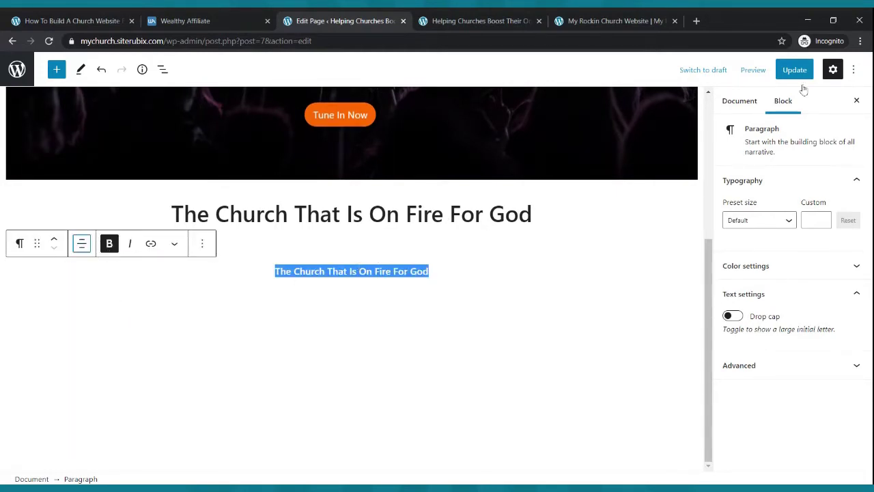
- Raise the line's font size to 25 and update the page
left_click(823, 218)
left_click(823, 218)
left_click(822, 218)
left_click(822, 218)
left_click(823, 218)
left_click(822, 218)
left_click(822, 218)
left_click(823, 218)
left_click(822, 218)
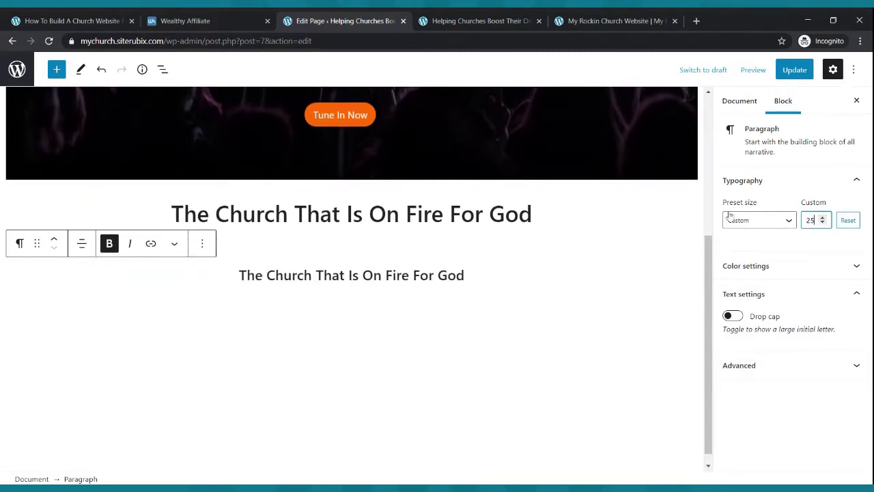
left_click(794, 69)
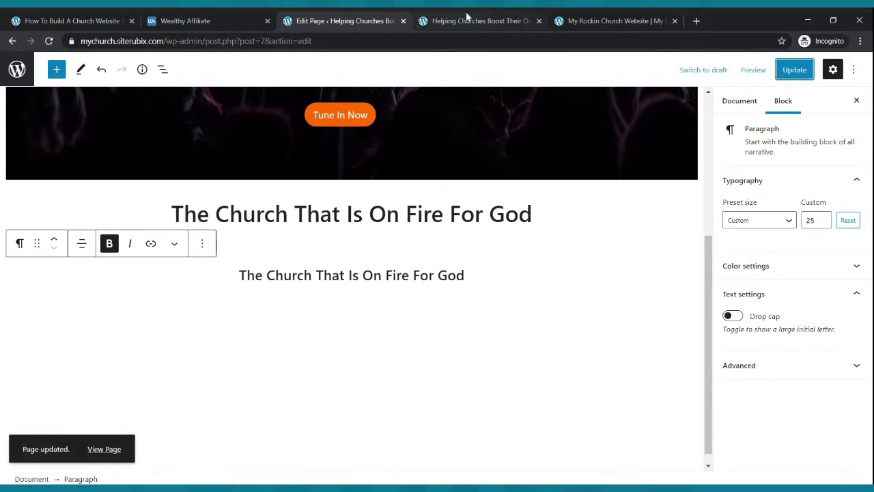
left_click(454, 20)
left_click(50, 41)
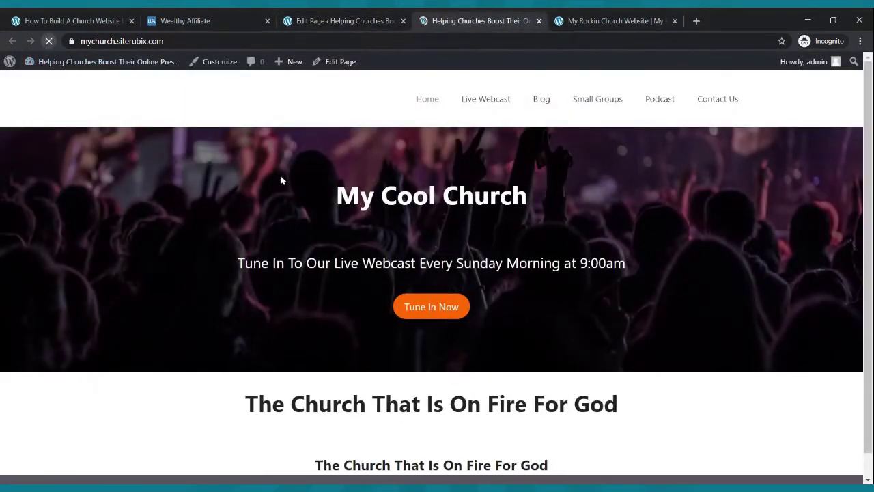
scroll(537, 361, "down", 1)
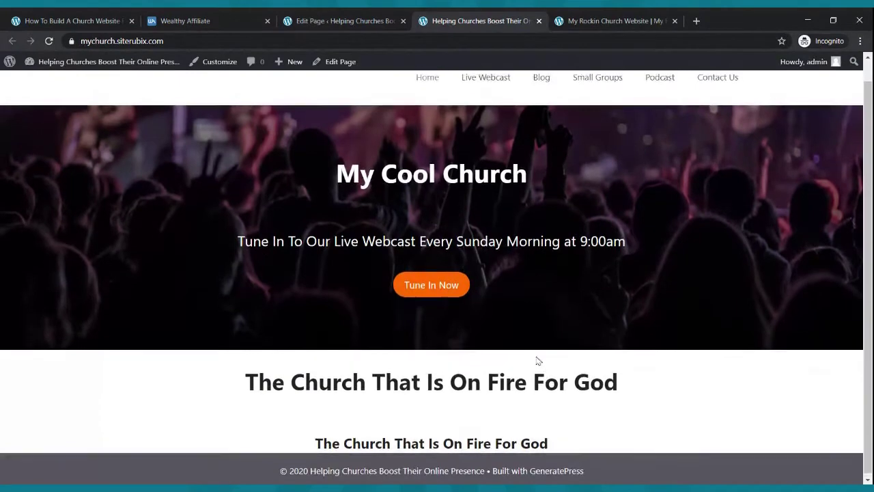
scroll(592, 361, "up", 1)
left_click(611, 21)
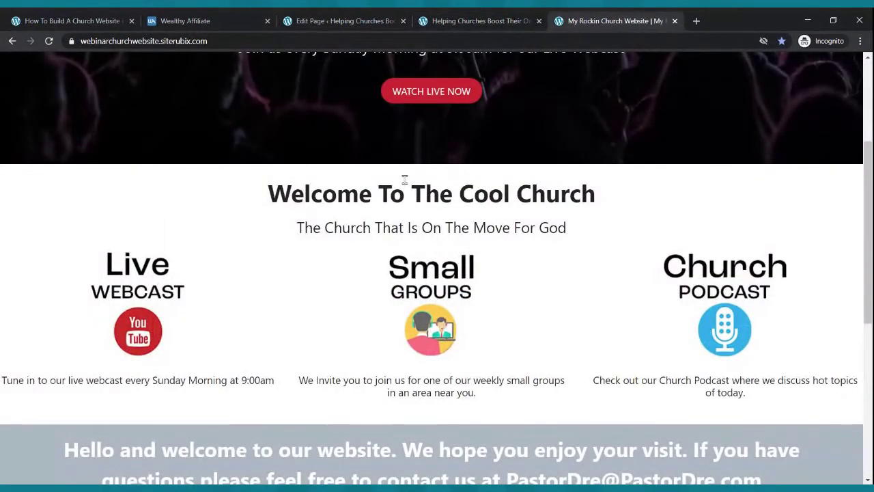
left_click(441, 27)
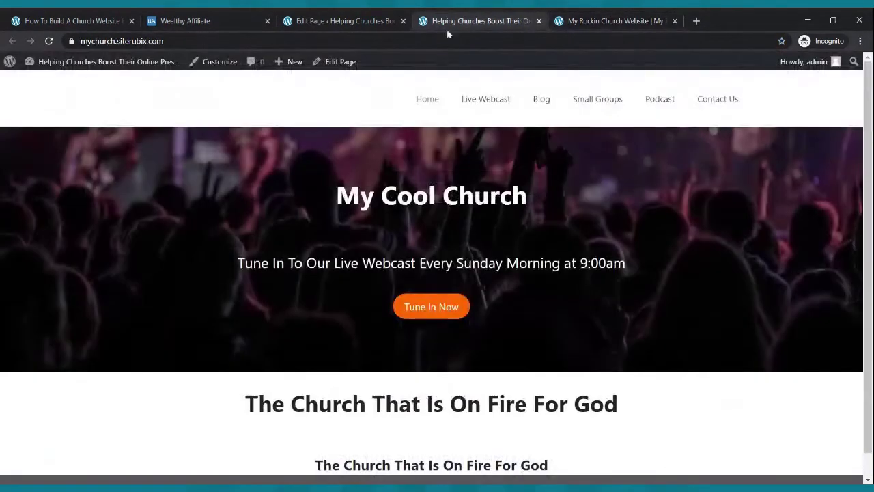
scroll(455, 376, "down", 1)
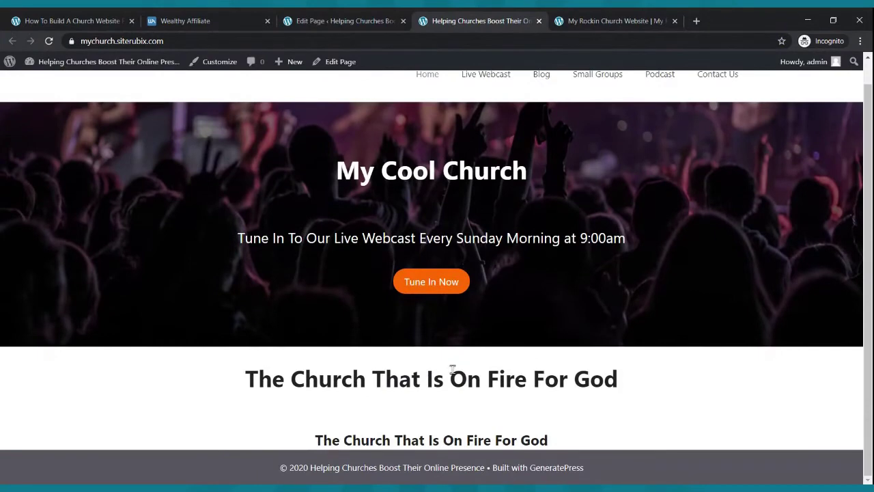
left_click(590, 17)
scroll(219, 280, "down", 2)
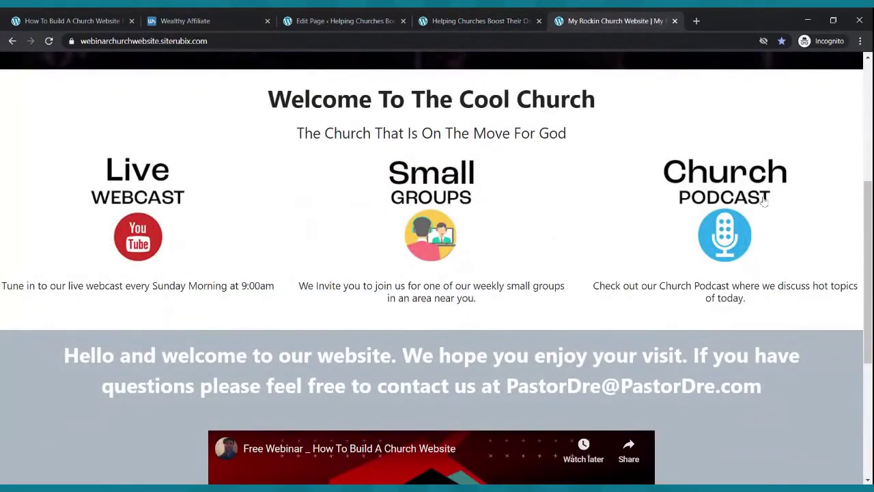
left_click(362, 20)
left_click_drag(379, 249, 535, 282)
left_click(513, 273)
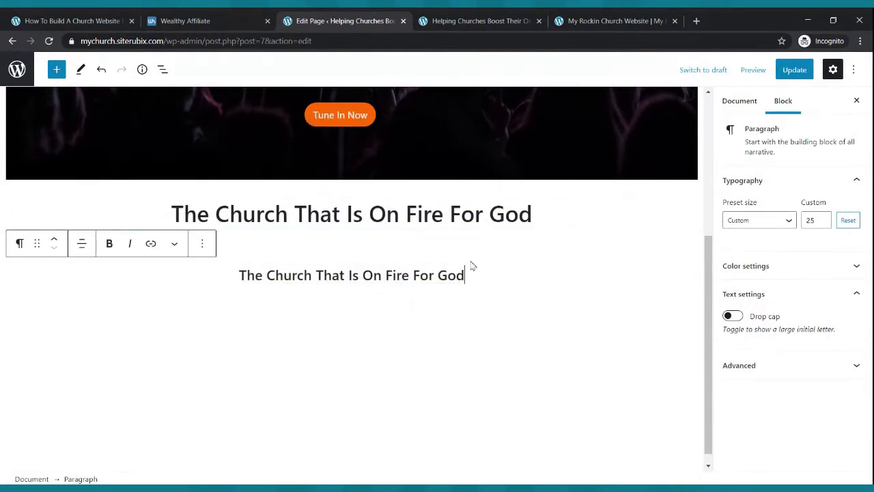
triple_click(451, 250)
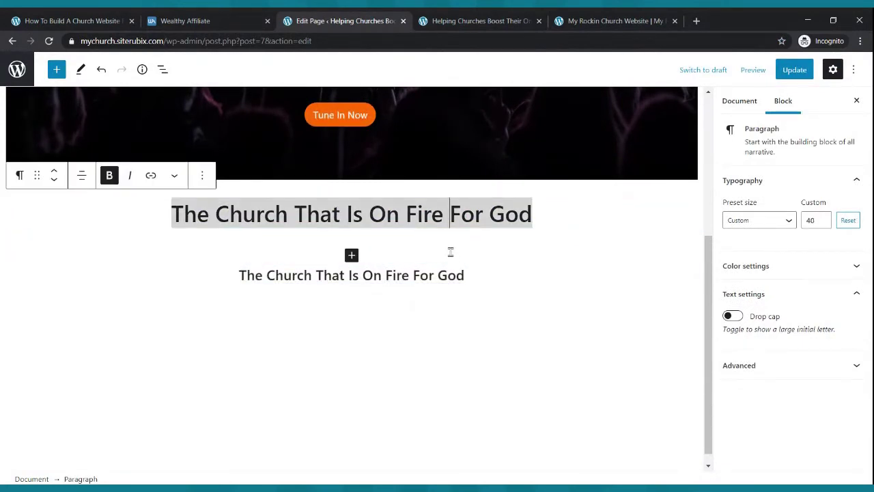
left_click(261, 247)
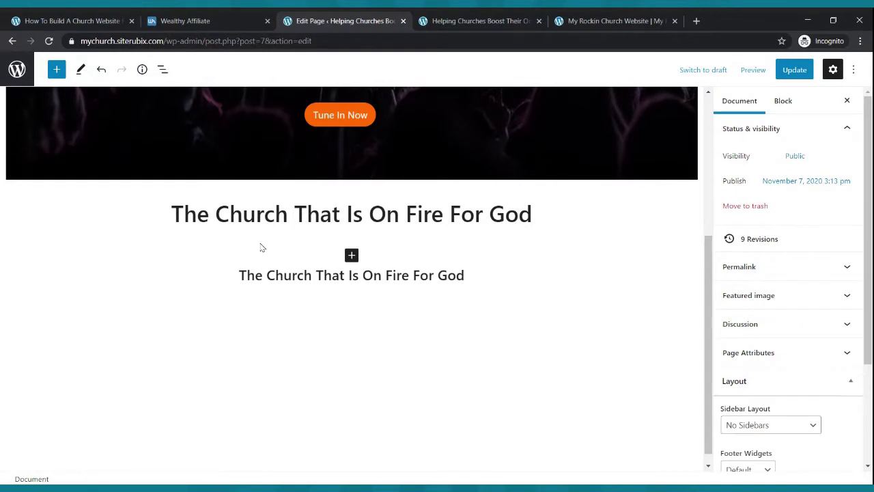
left_click(352, 255)
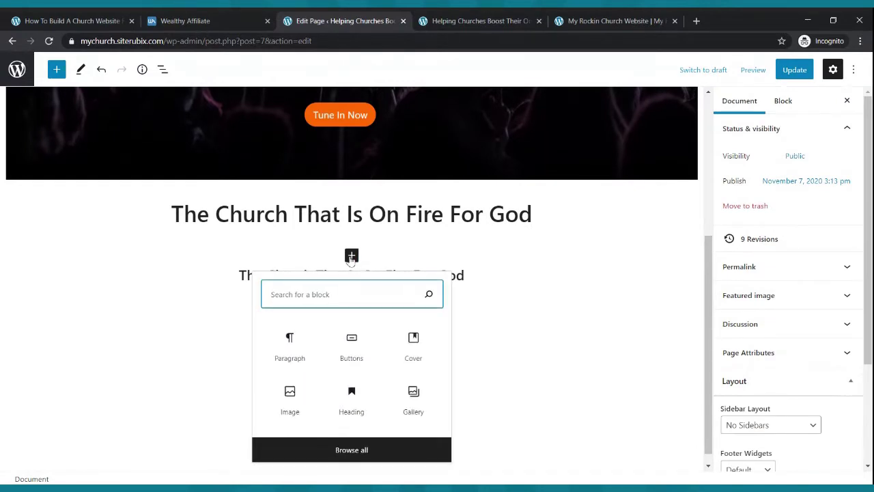
type("se")
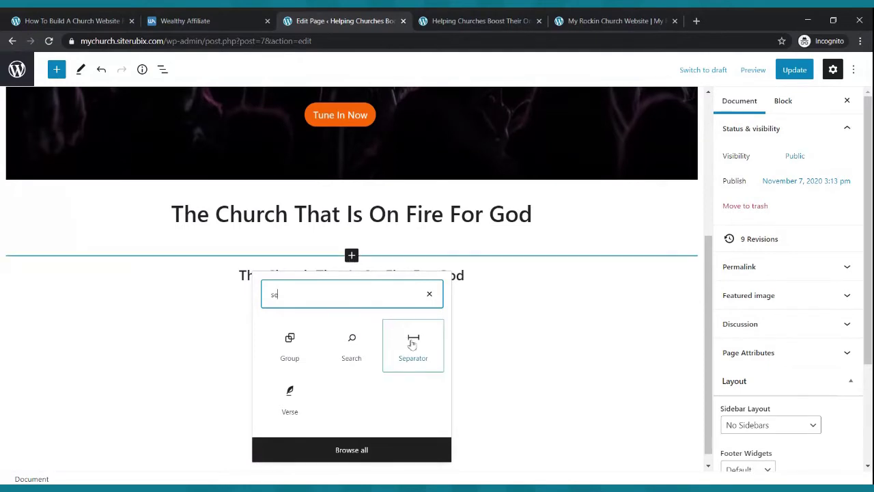
left_click(413, 345)
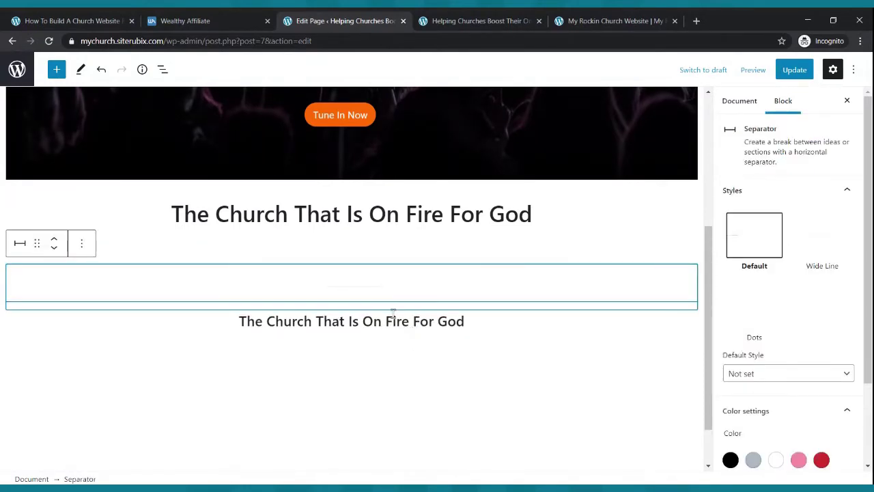
left_click(363, 269)
left_click(364, 286)
left_click(94, 250)
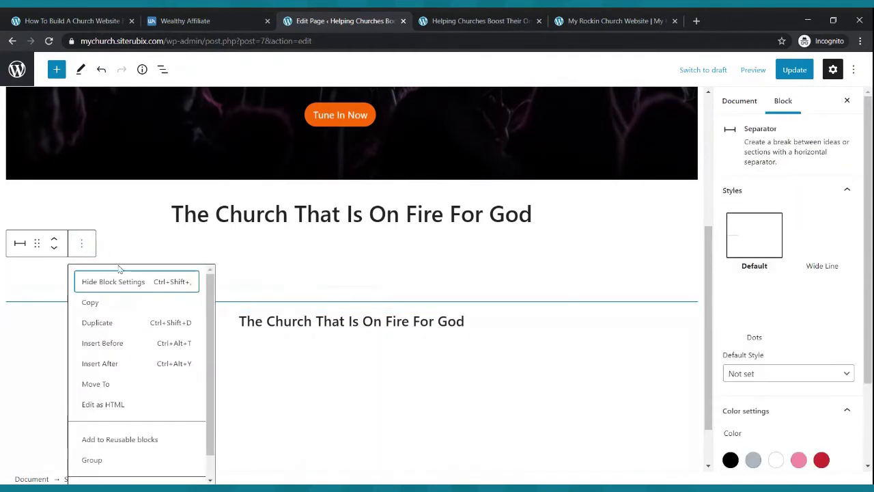
scroll(130, 444, "down", 1)
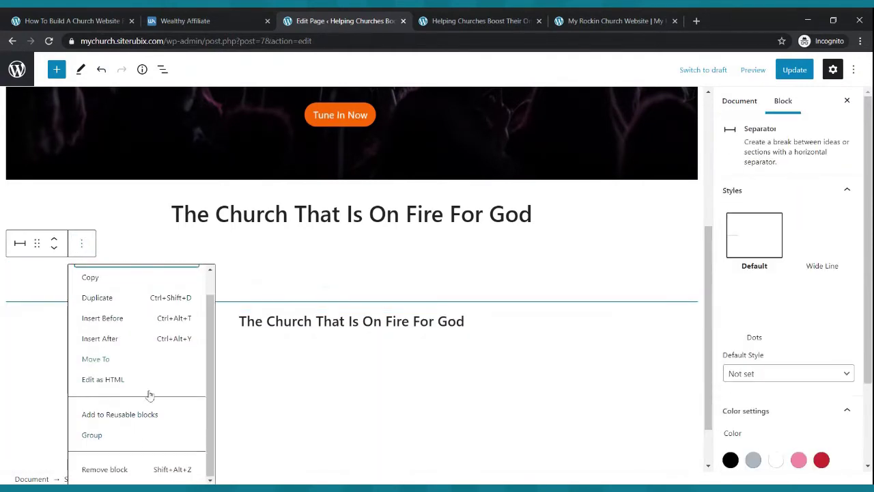
left_click(129, 471)
left_click(364, 249)
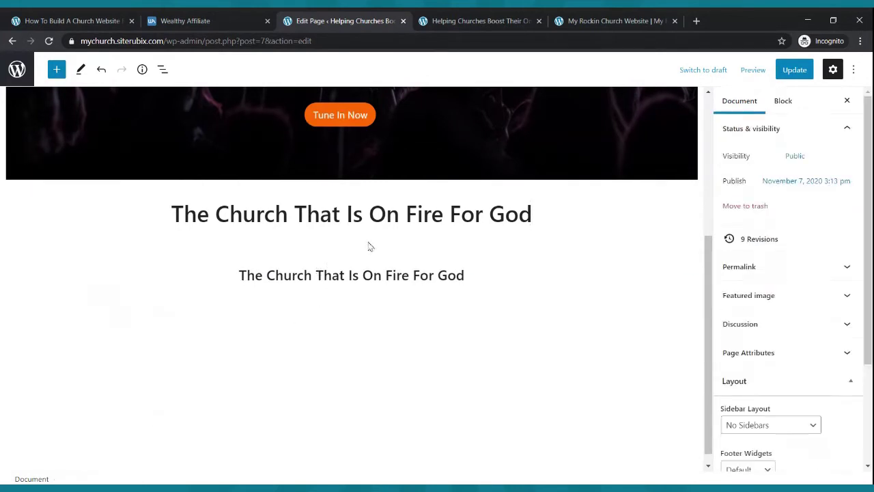
left_click(526, 234)
- Add, delete and re-add an empty paragraph below the large title
left_click(396, 255)
triple_click(379, 276)
left_click(400, 263)
left_click(545, 214)
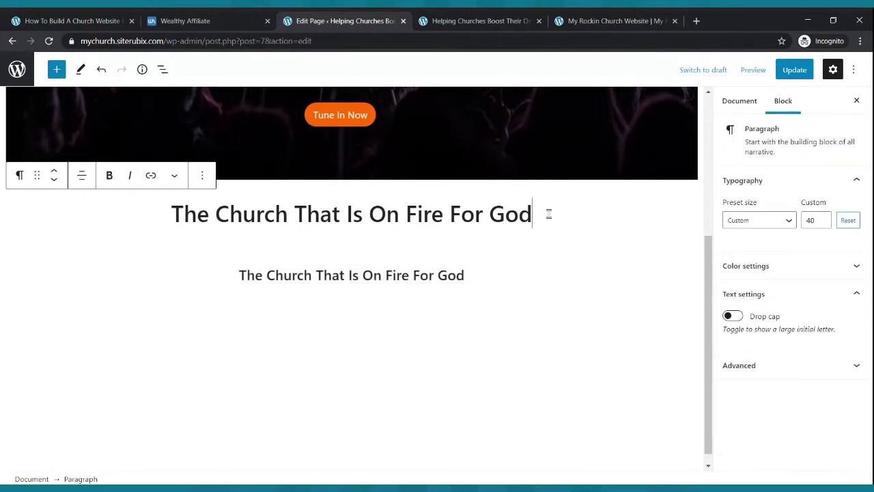
key("Return")
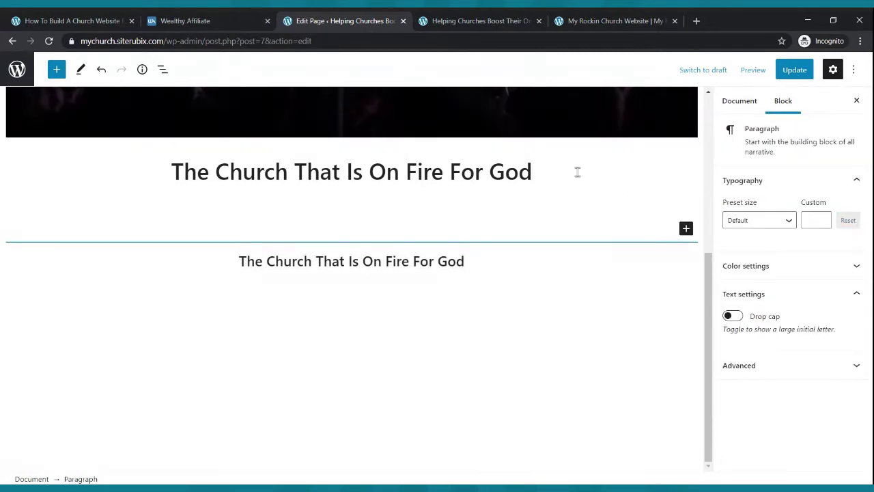
left_click(484, 208)
left_click(212, 229)
key("BackSpace")
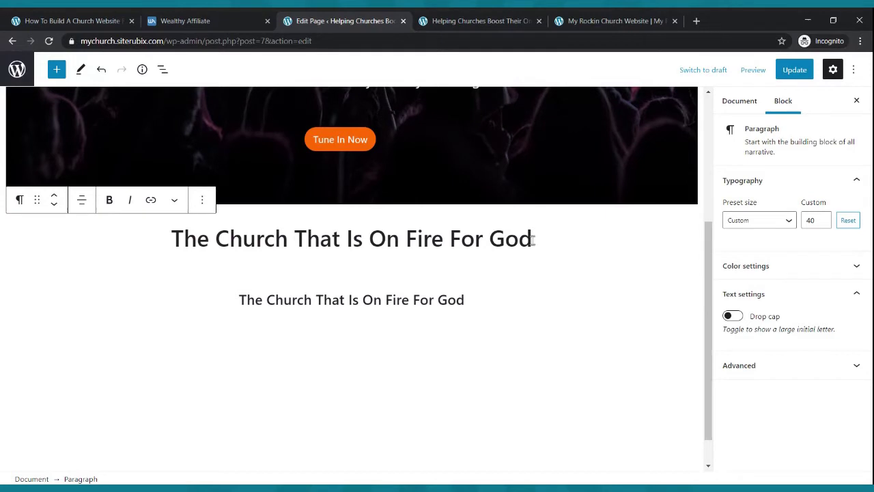
key("Return")
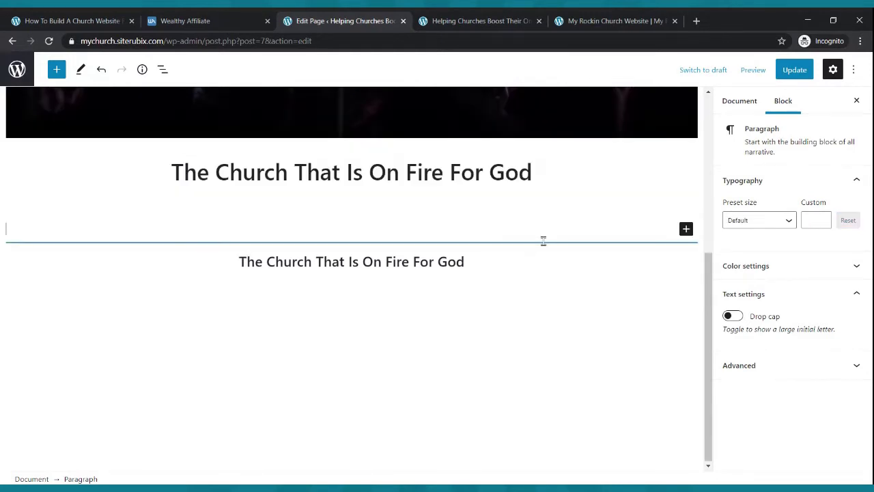
- Insert a spacer below the title, shrink it to 20 px, then remove it
left_click(686, 229)
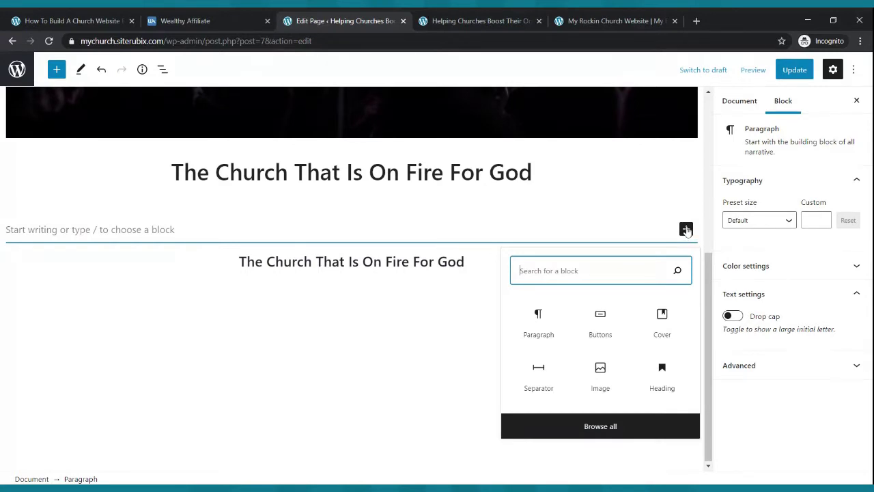
type("s")
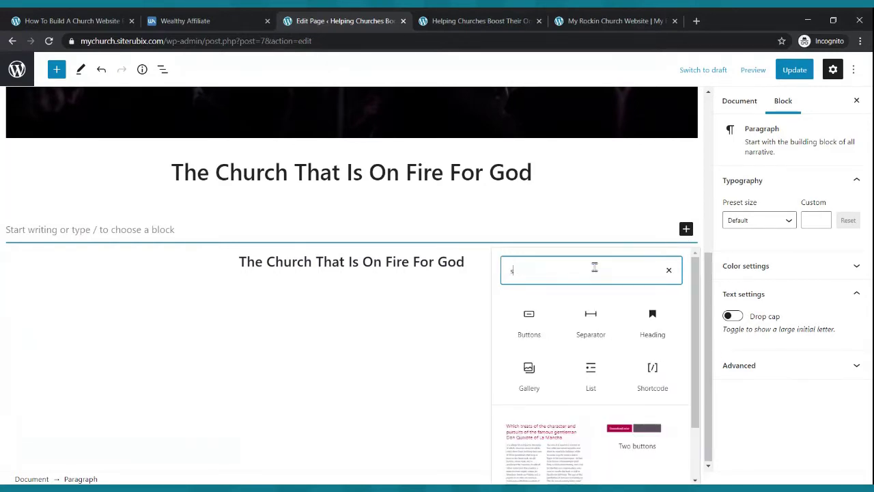
type("p")
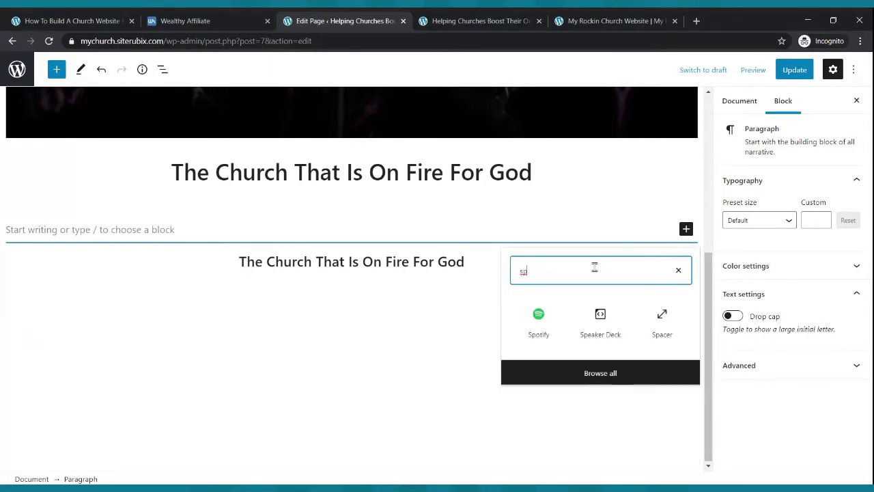
left_click(653, 318)
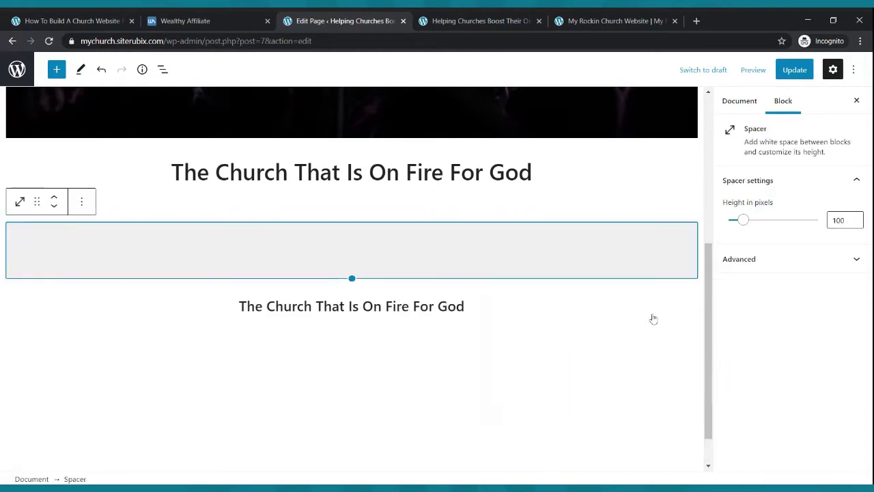
left_click_drag(351, 278, 352, 233)
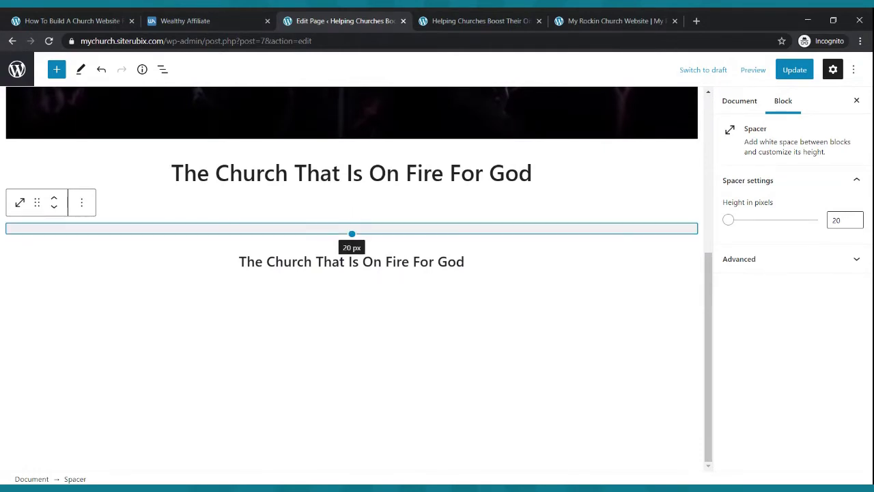
left_click(81, 203)
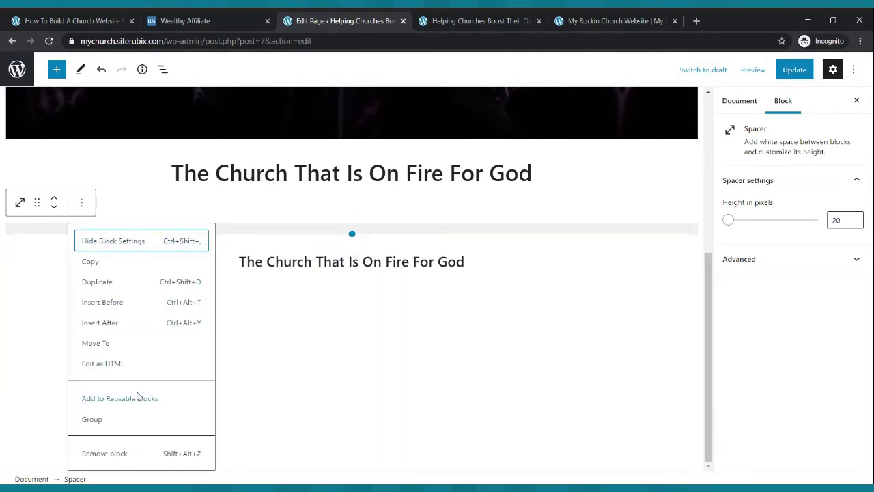
left_click(117, 451)
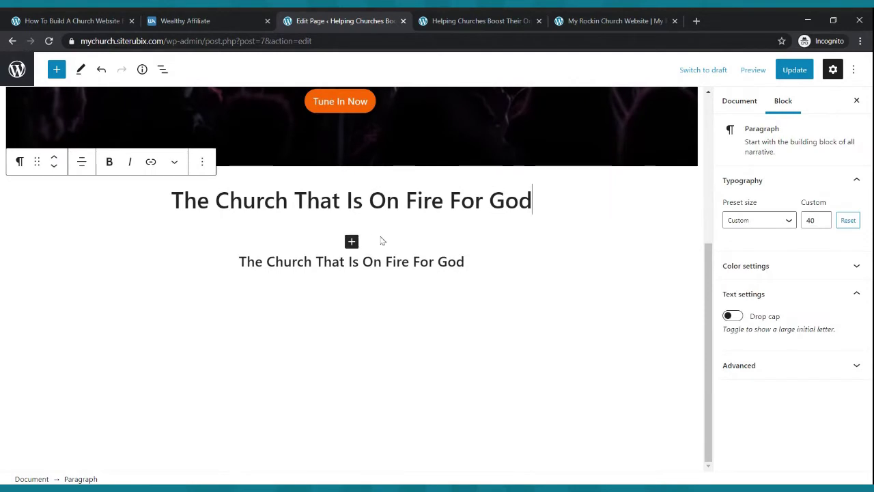
- Update the page, check the live site, and start a new block below the smaller church line
left_click(794, 70)
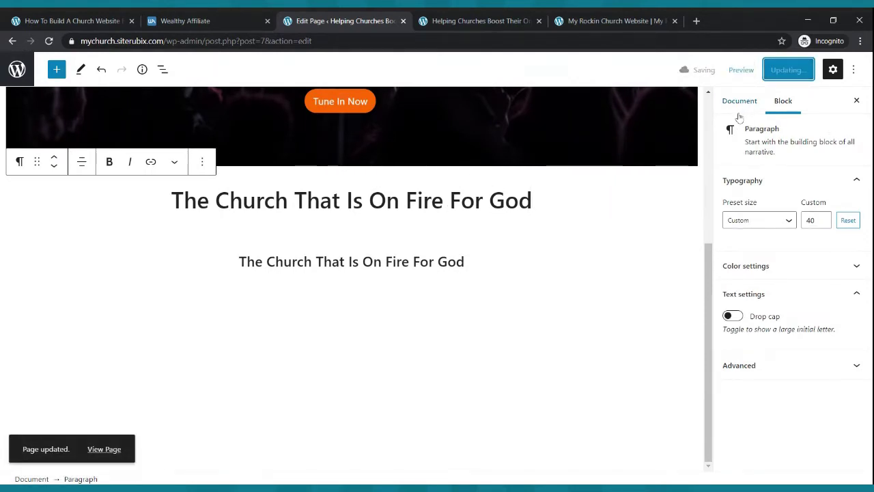
left_click(574, 20)
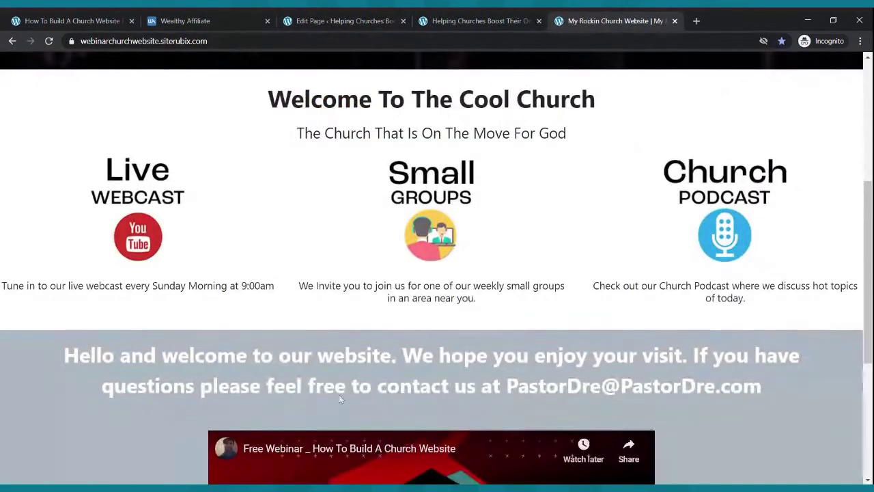
left_click(338, 19)
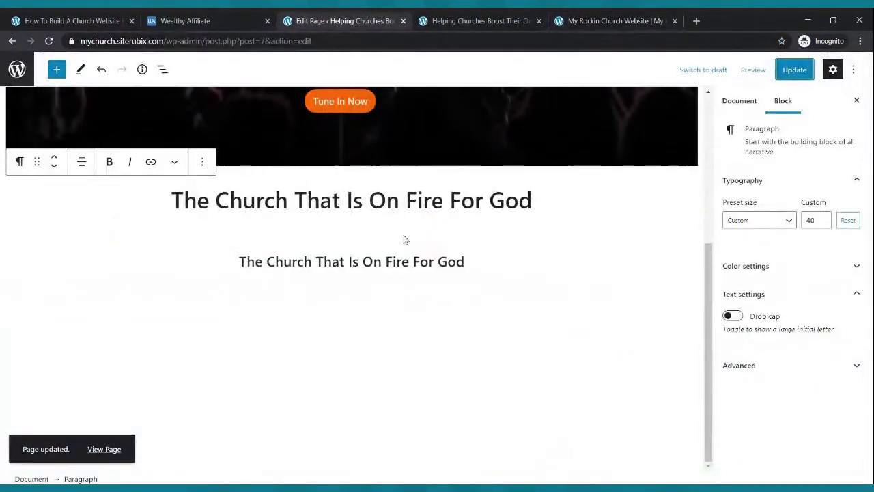
left_click(480, 262)
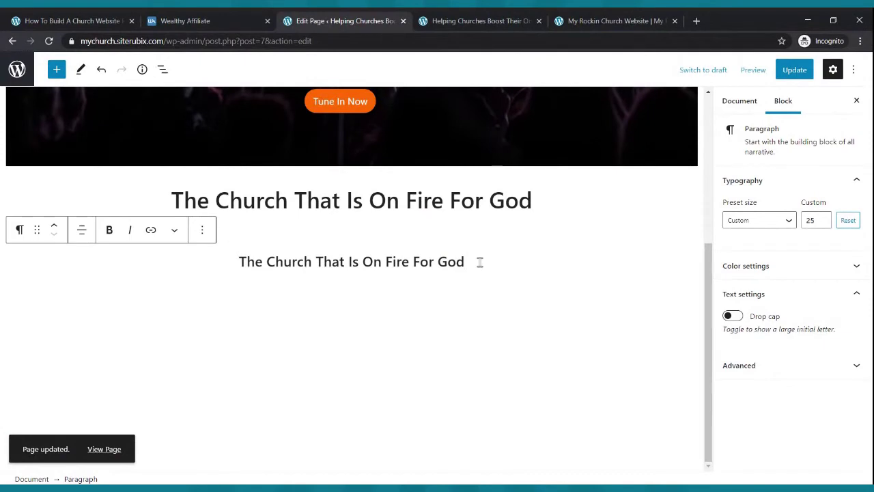
key("Return")
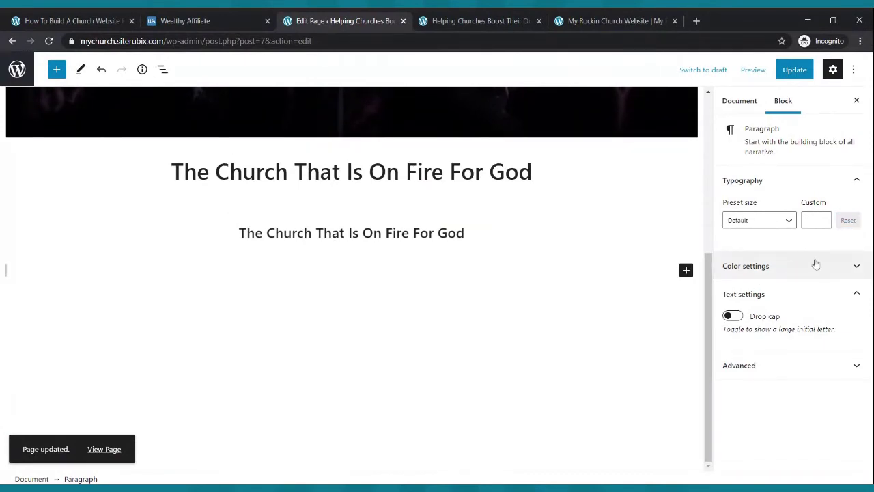
- Insert a Columns block using the 33/33/33 layout and update the page
left_click(686, 269)
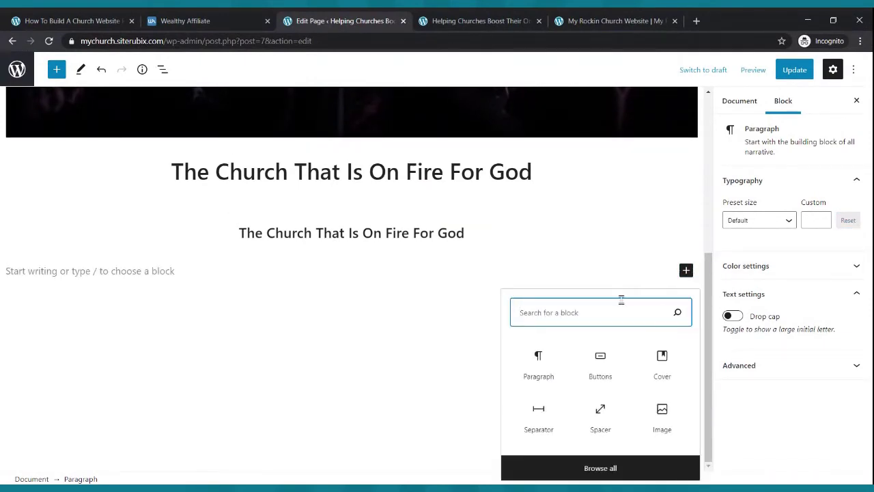
type("columns")
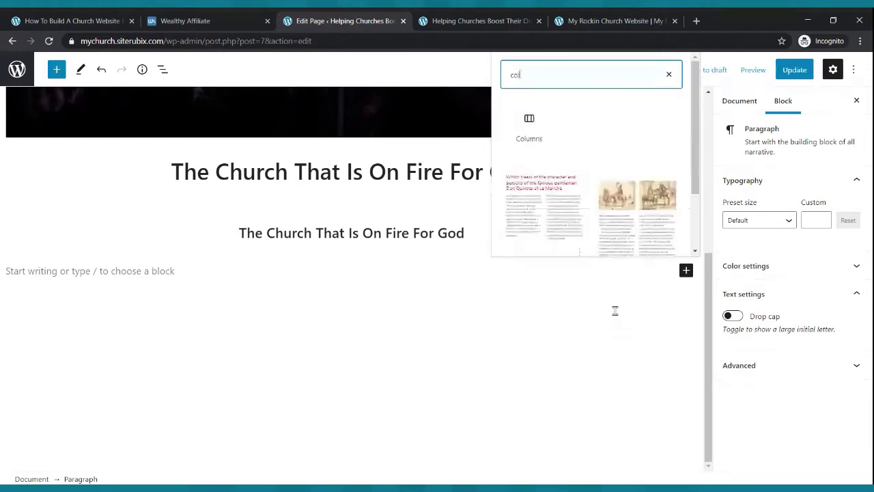
left_click(529, 123)
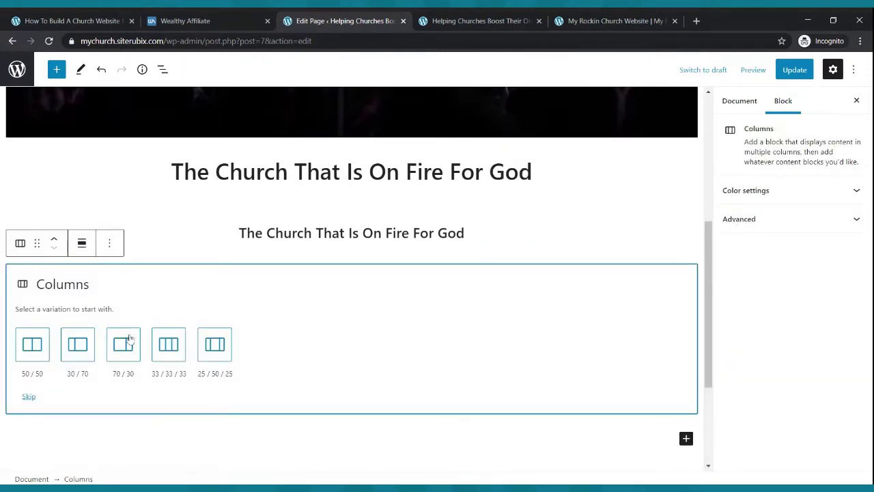
left_click(171, 341)
left_click(794, 69)
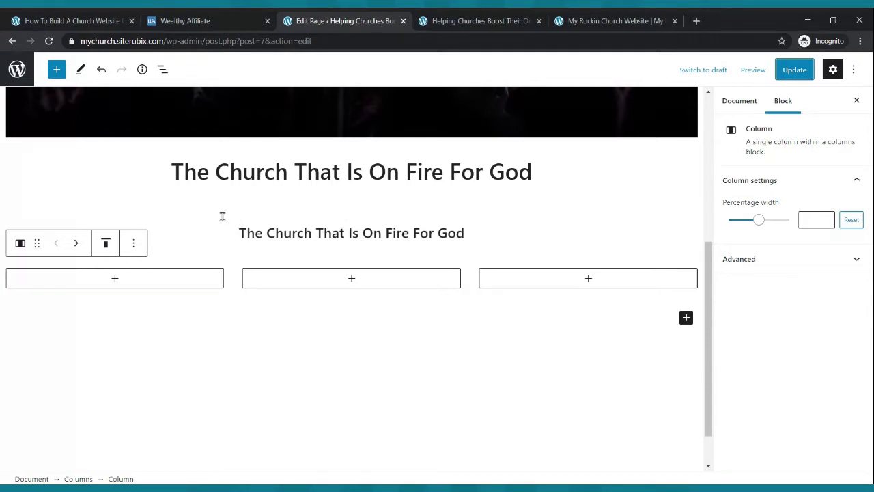
- Add an image block to the left column and upload the Live Webcast image
left_click(115, 278)
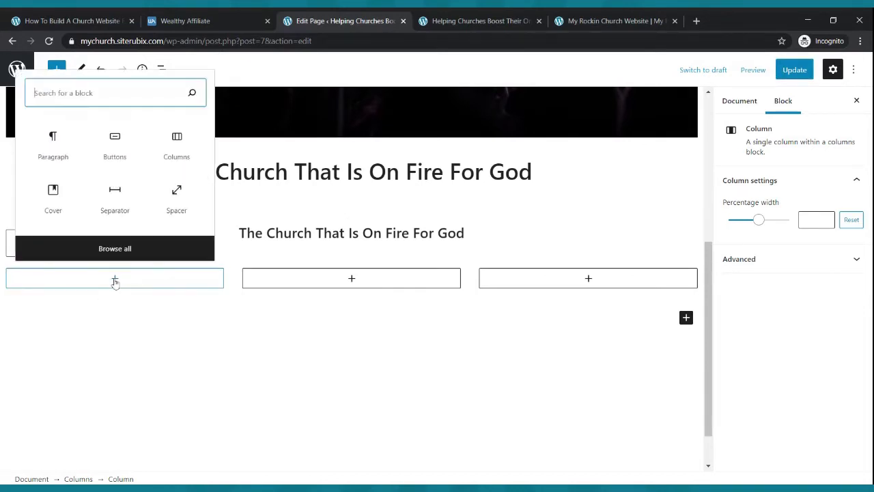
type("image")
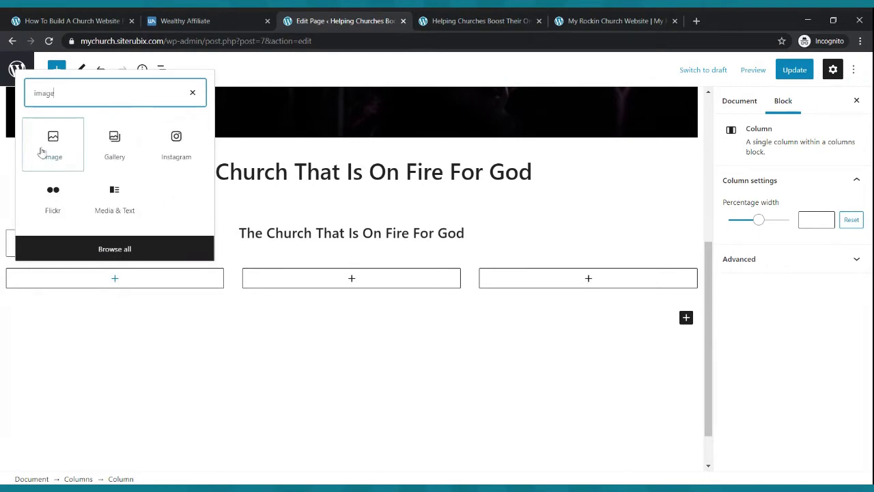
left_click(56, 141)
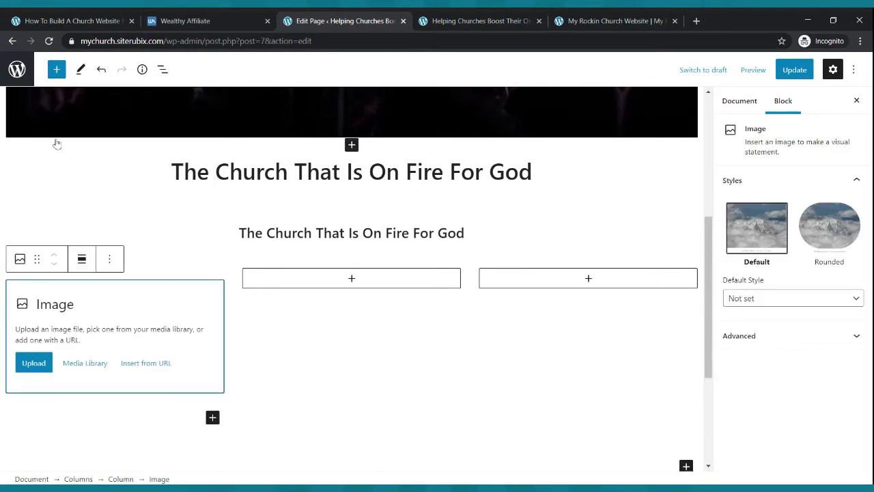
left_click(31, 367)
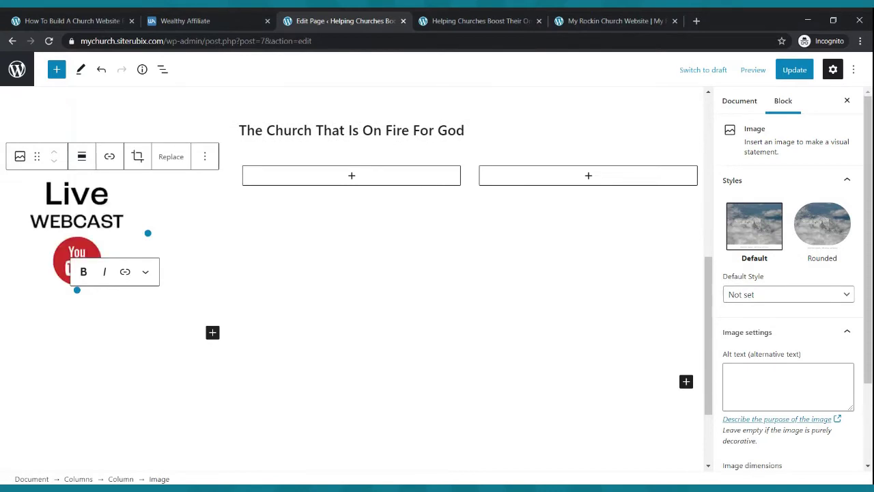
- Add an image block to the middle column with the Church Podcast image
left_click(352, 175)
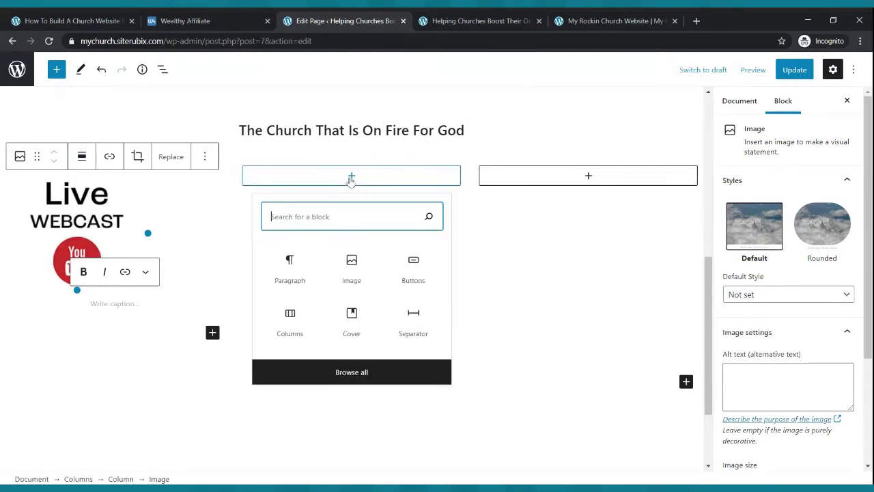
left_click(346, 266)
left_click(270, 261)
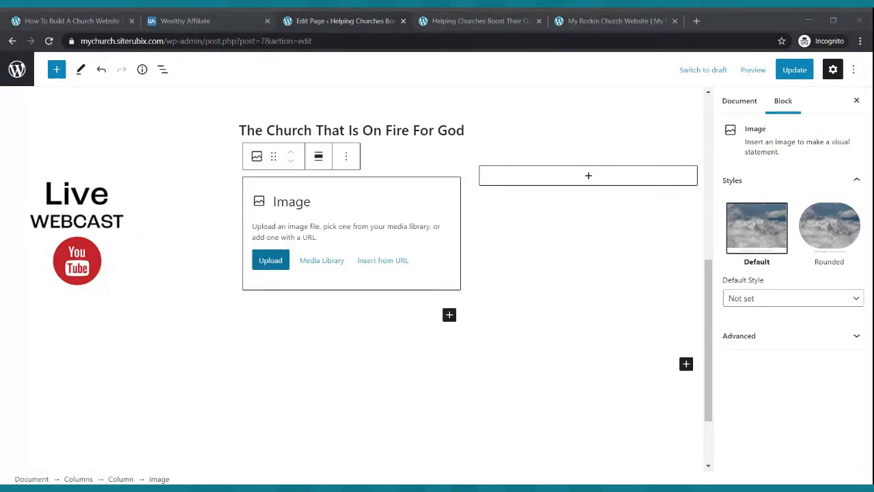
double_click(156, 107)
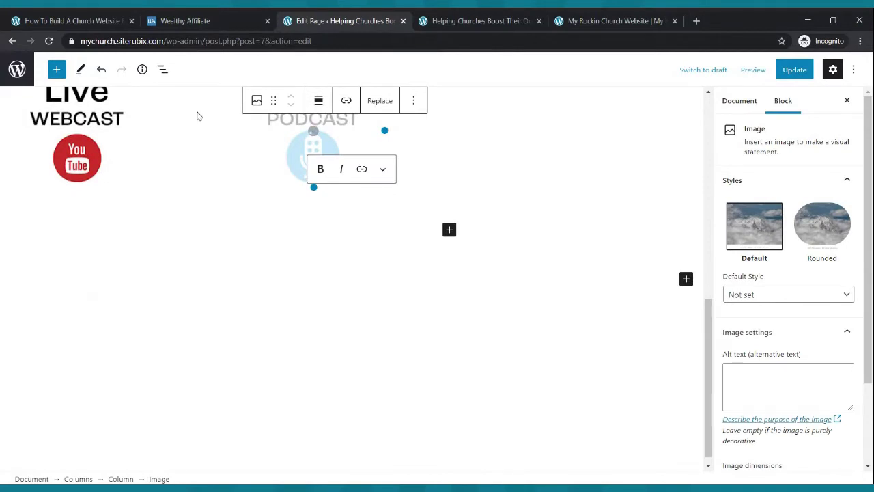
scroll(539, 154, "up", 2)
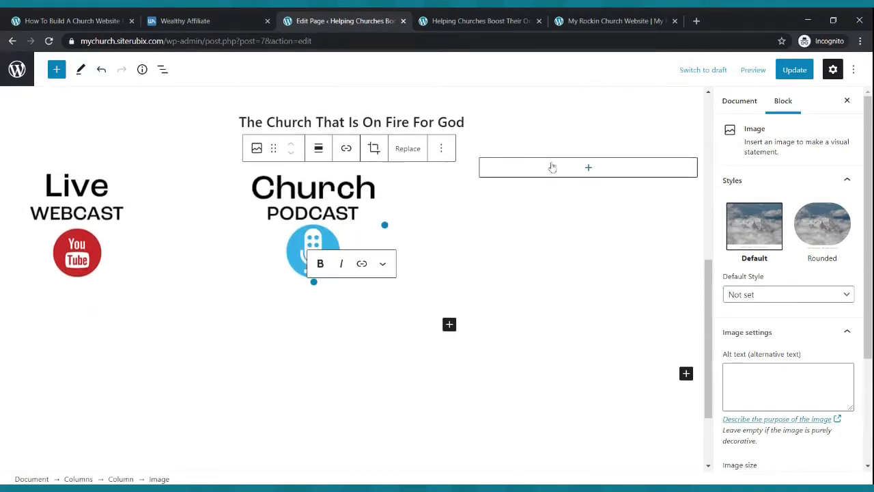
- Add the Small Groups image to the right column and update the page
left_click(585, 174)
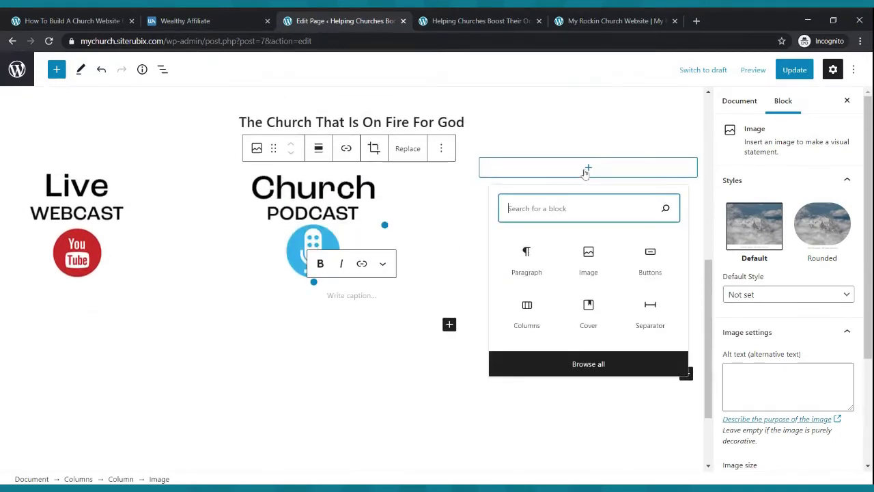
left_click(604, 266)
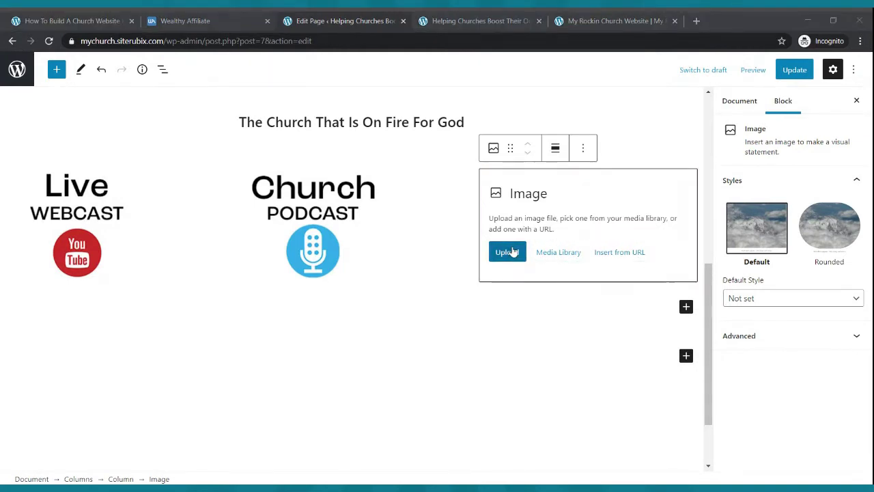
double_click(513, 218)
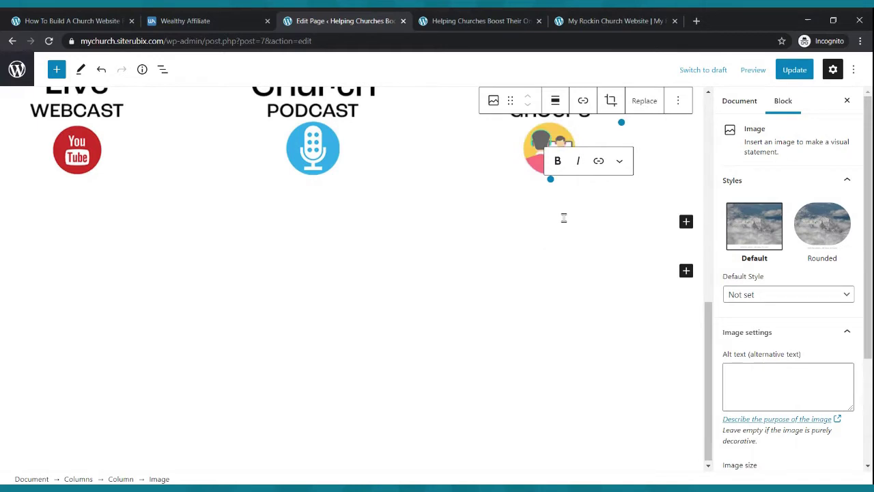
scroll(563, 218, "up", 3)
left_click(791, 74)
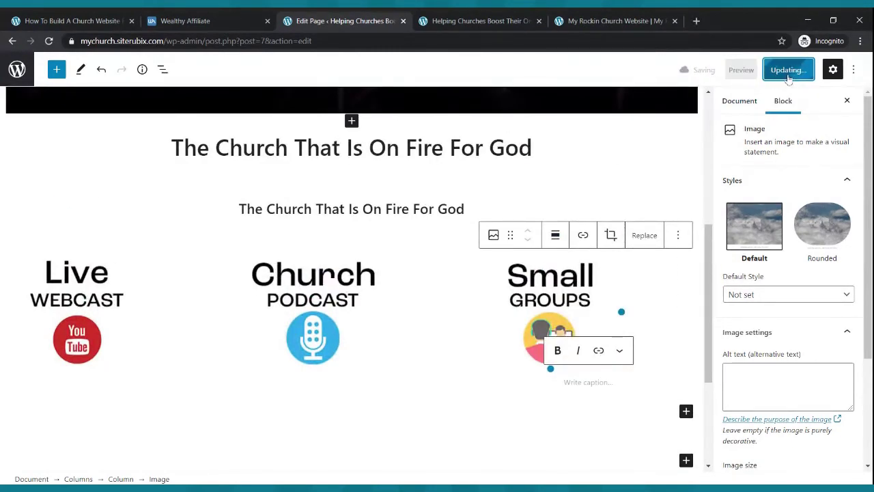
left_click(515, 19)
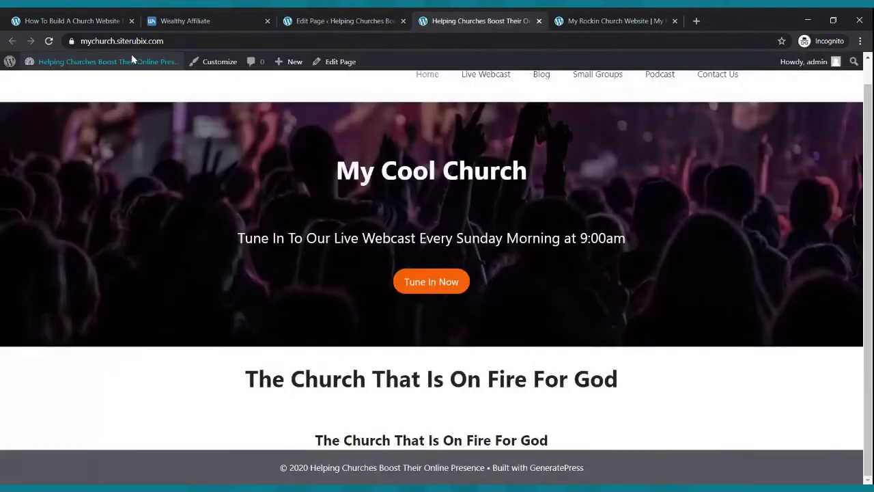
left_click(48, 42)
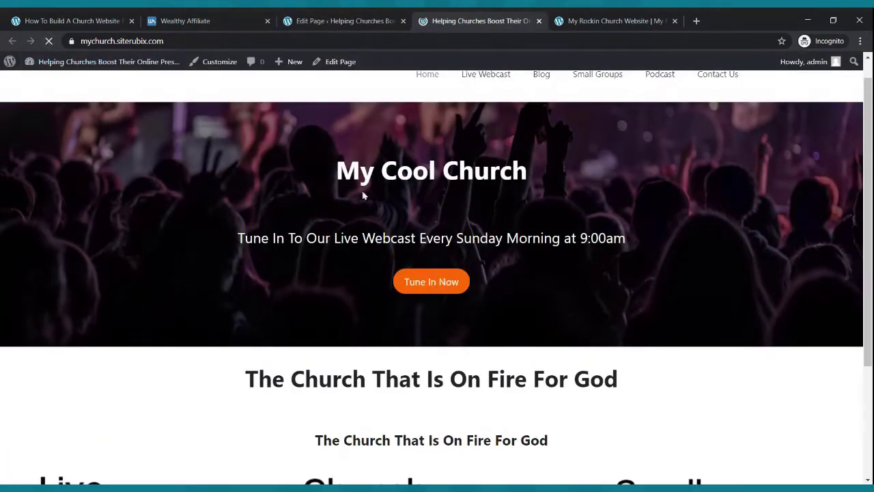
scroll(357, 195, "down", 2)
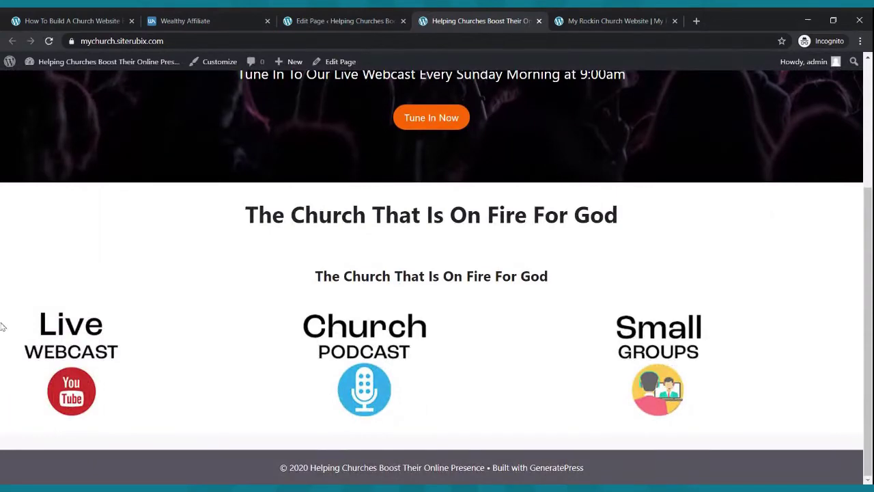
left_click(557, 21)
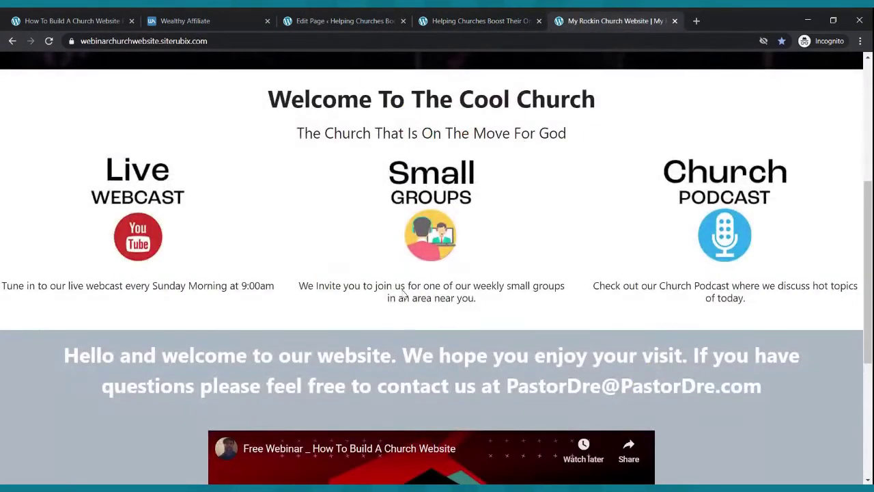
left_click(475, 21)
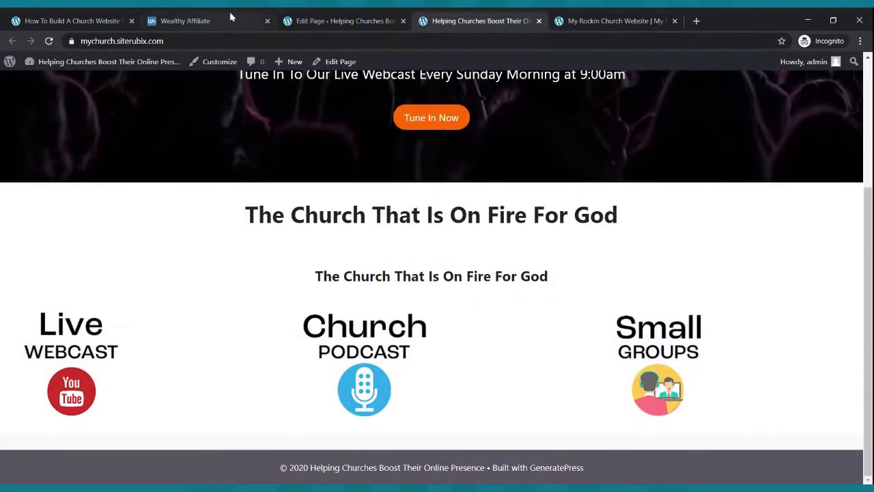
left_click(314, 20)
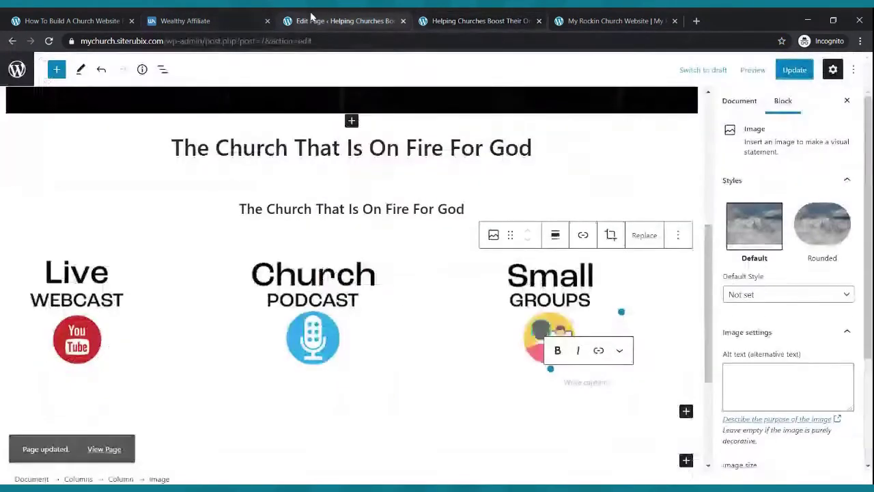
- Align center the Live Webcast, Church Podcast and Small Groups images, then update the page
left_click(80, 331)
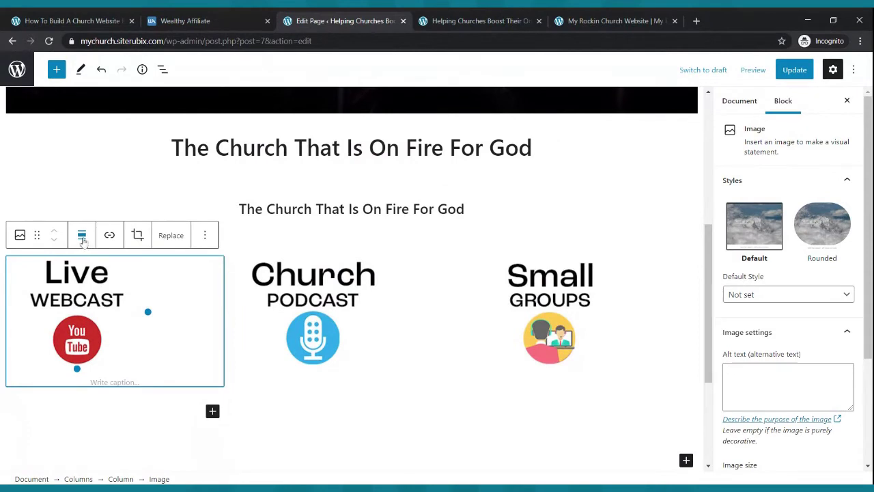
left_click(82, 236)
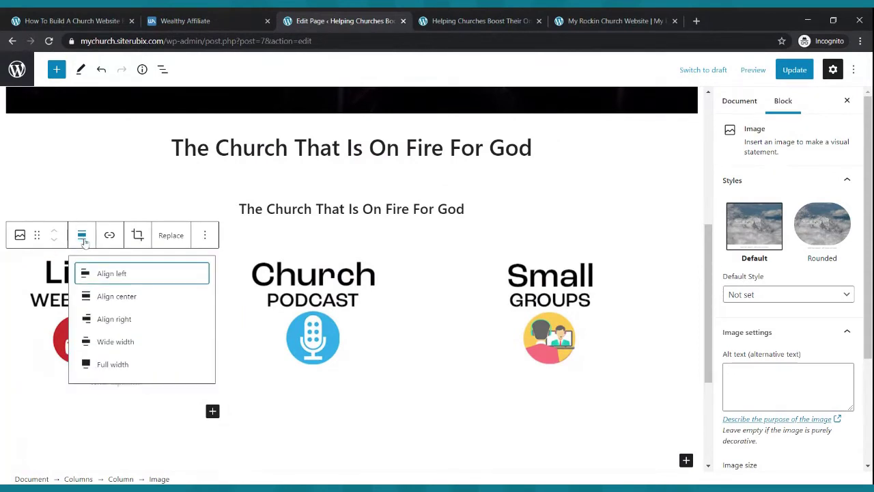
left_click(95, 304)
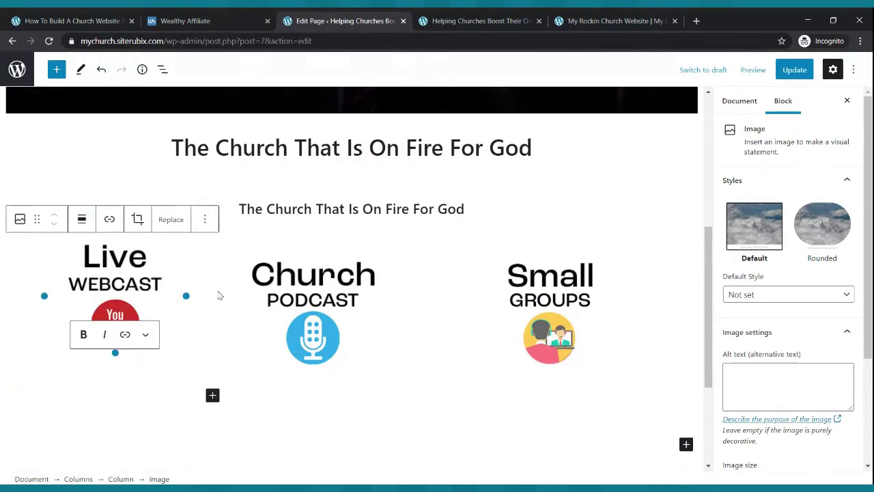
left_click(297, 295)
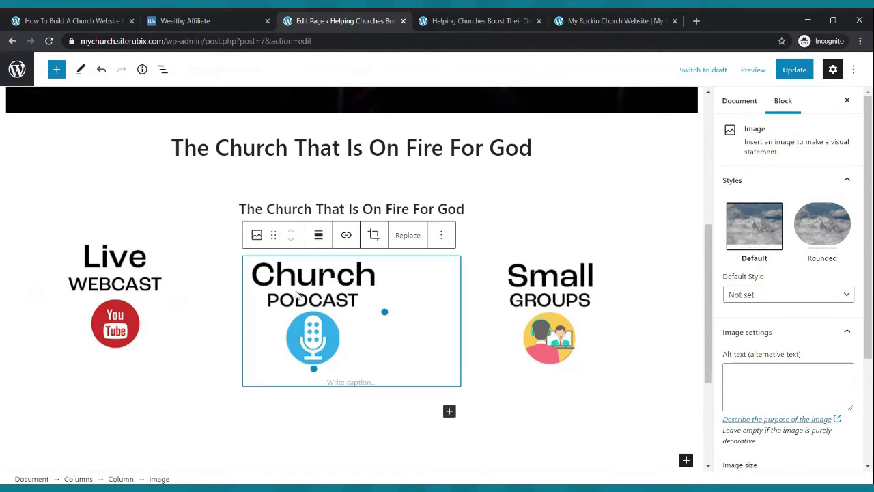
left_click(318, 235)
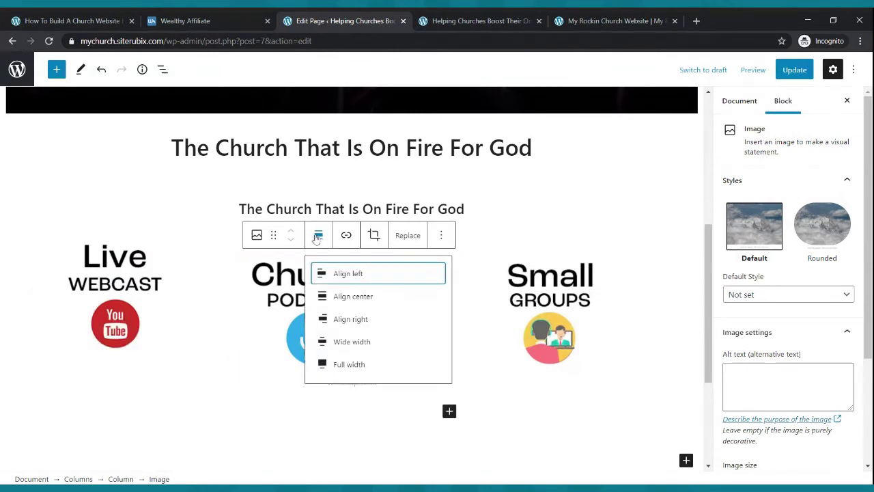
left_click(347, 296)
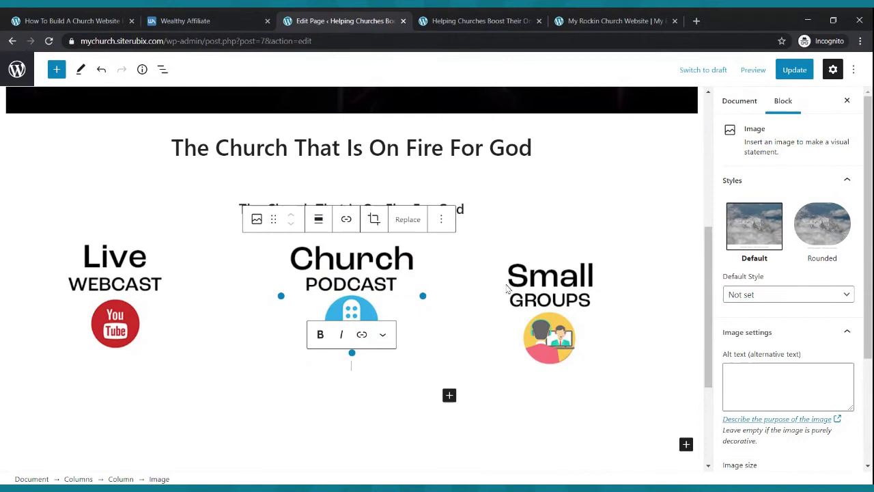
left_click(532, 294)
left_click(555, 235)
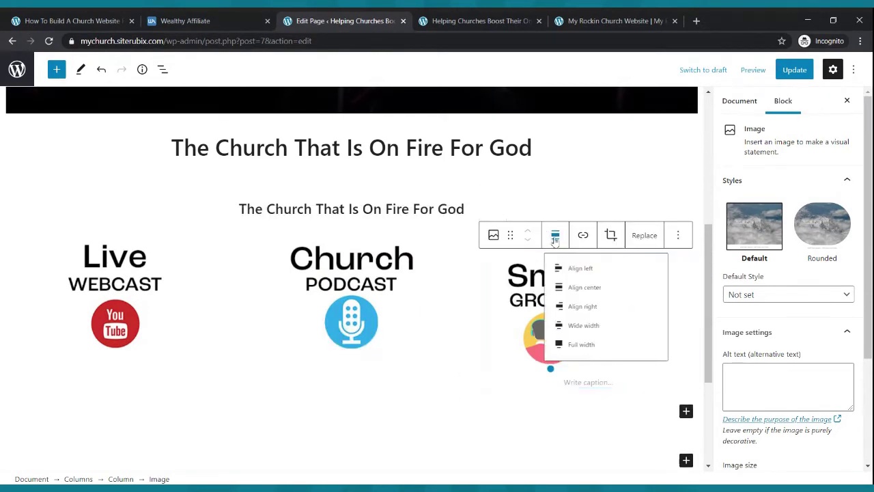
left_click(580, 296)
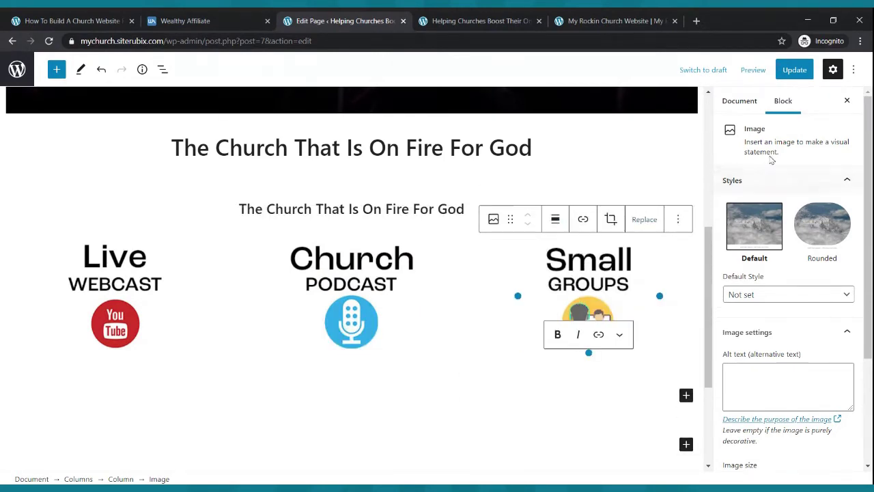
left_click(808, 76)
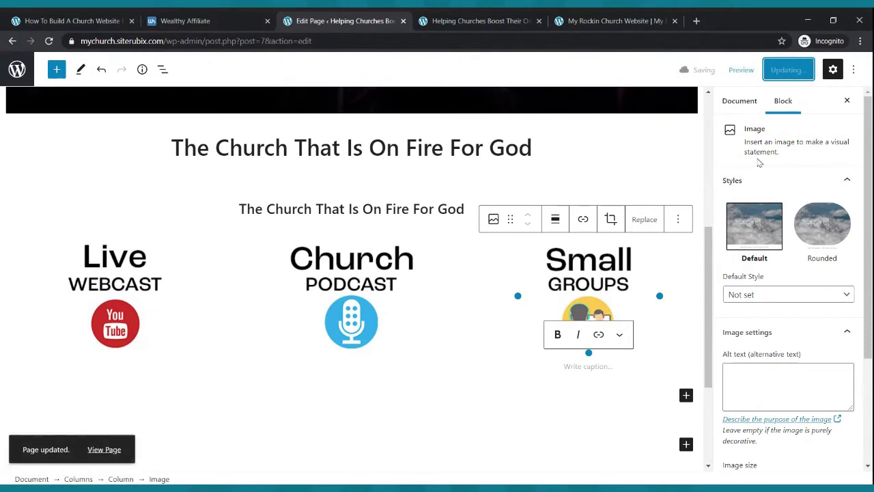
left_click(500, 16)
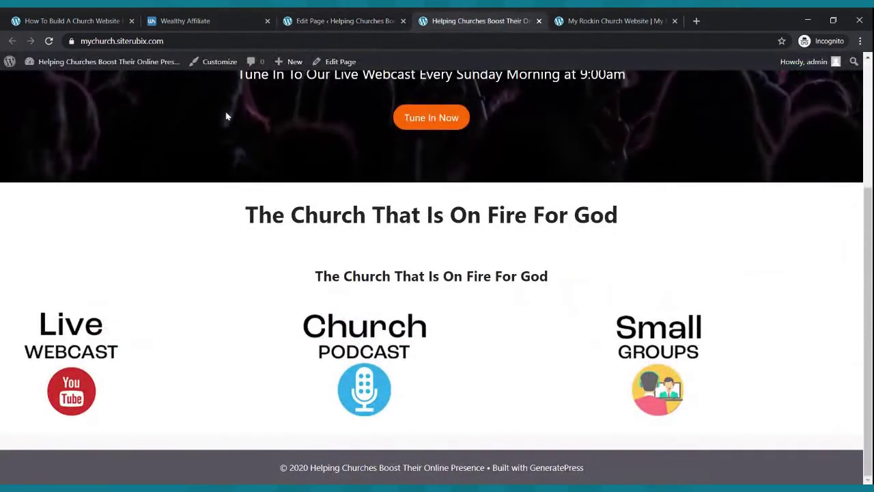
- Reload the live site and scroll through it to check the centred images
key("F5")
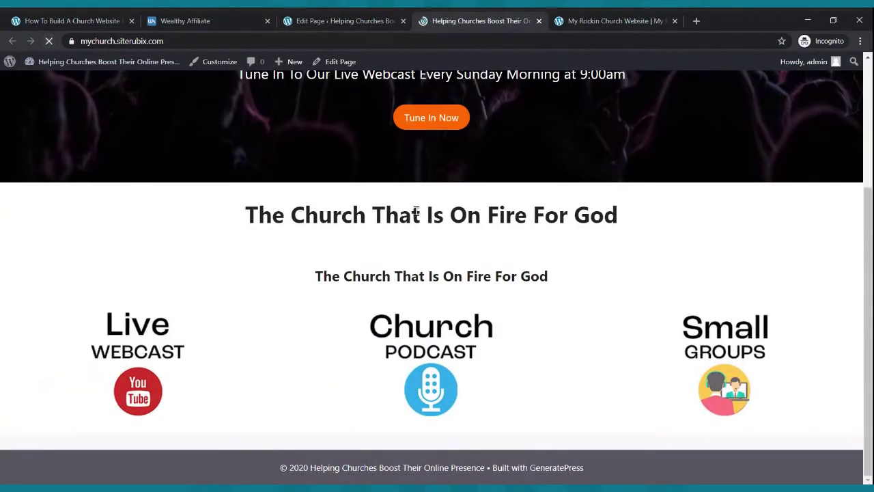
scroll(429, 269, "up", 3)
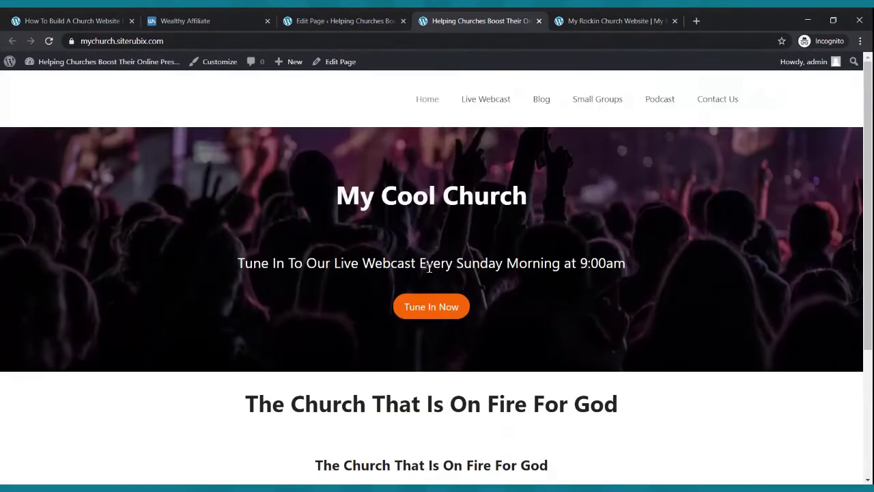
scroll(431, 266, "down", 3)
scroll(431, 262, "up", 3)
scroll(447, 257, "down", 3)
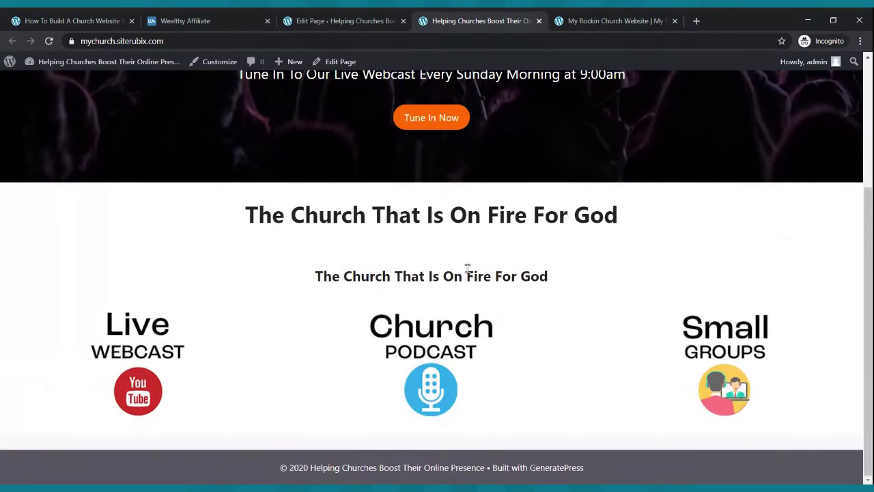
scroll(469, 340, "up", 3)
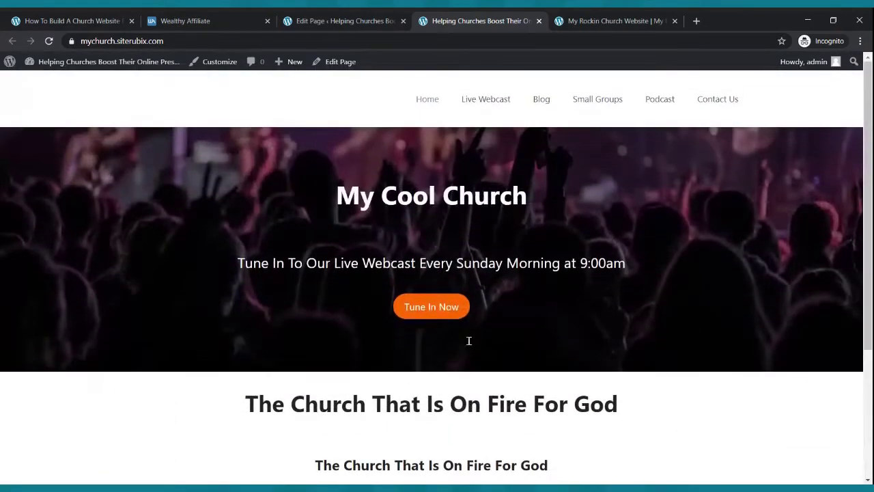
scroll(469, 345, "down", 3)
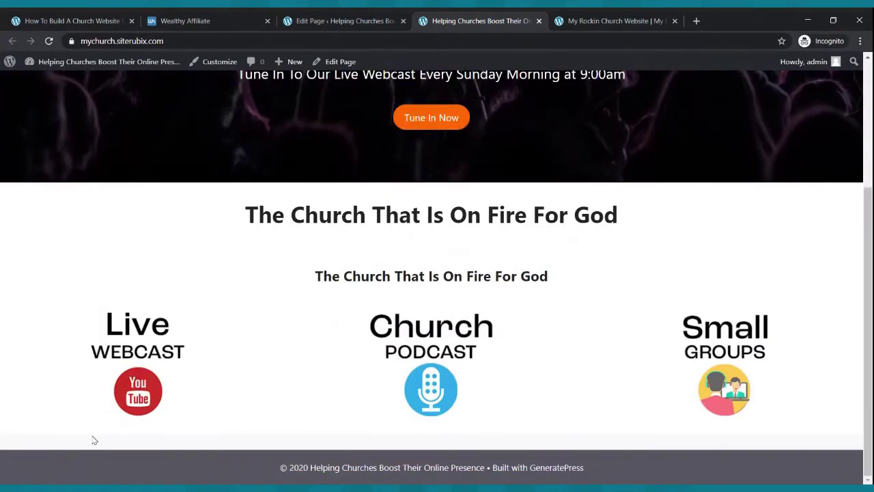
- Copy the 'Tune in…' caption from the reference church website and return to the editor
left_click(580, 21)
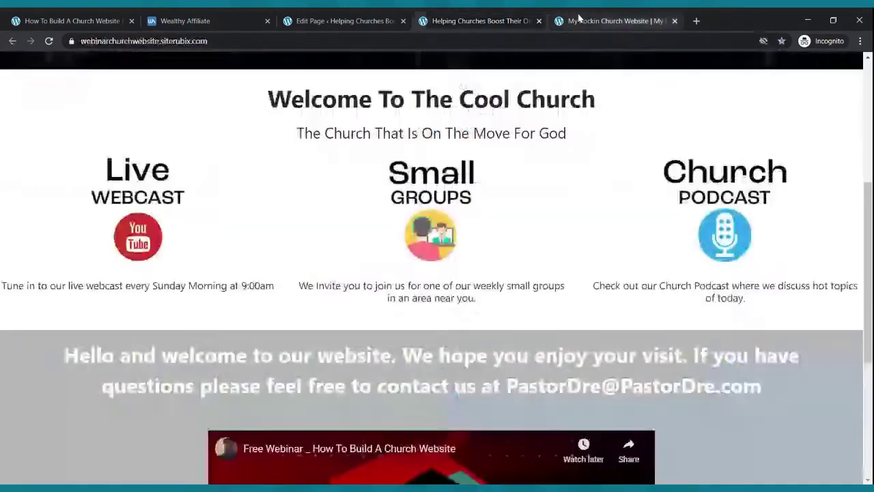
left_click_drag(6, 286, 274, 287)
key("ctrl+c")
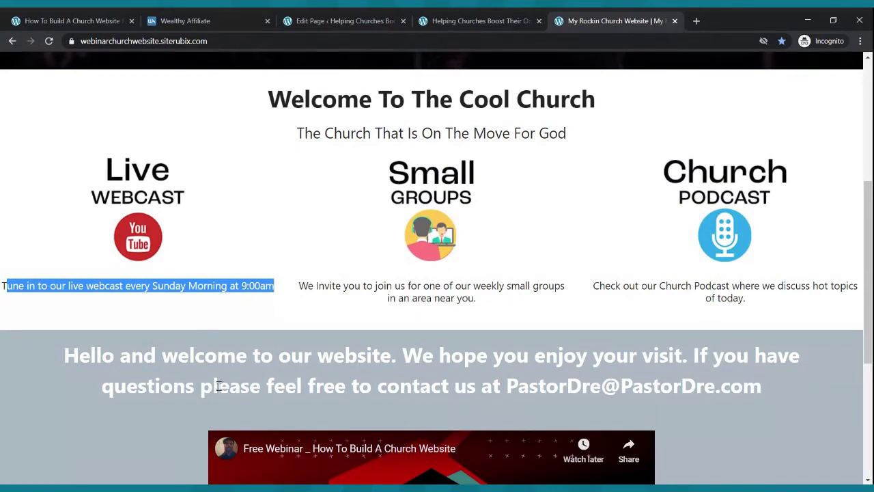
left_click(295, 24)
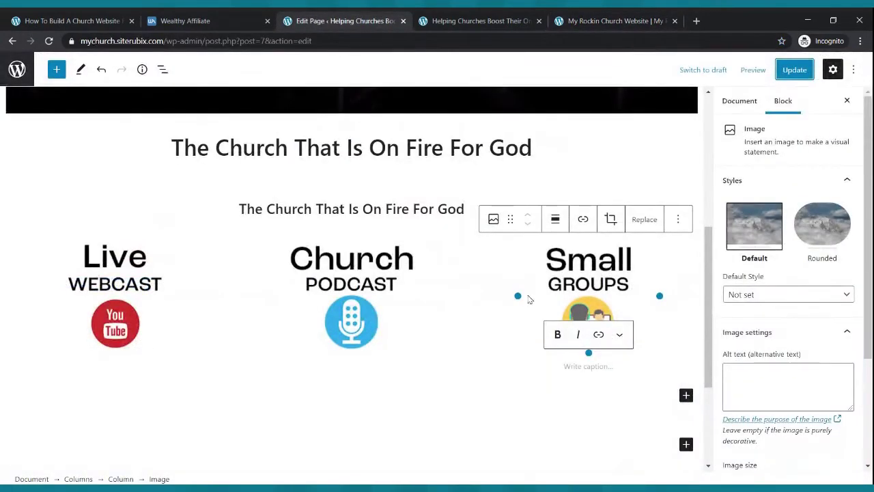
- Paste 'Tune in to our live webcast every Sunday Morning at 9:00am' under the Live Webcast image and update
left_click(118, 303)
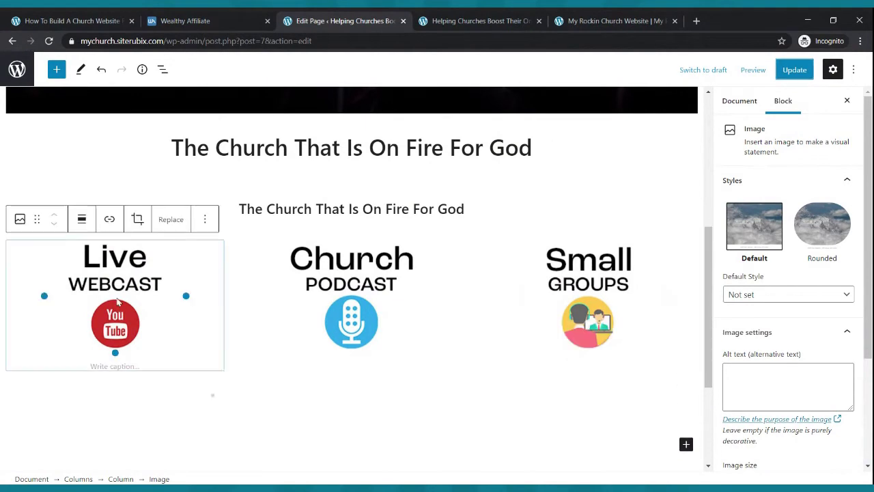
left_click(213, 396)
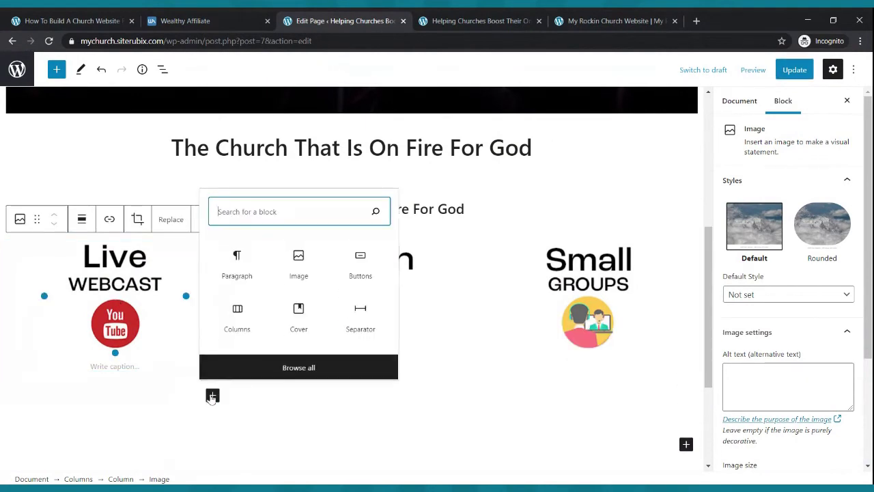
left_click(244, 276)
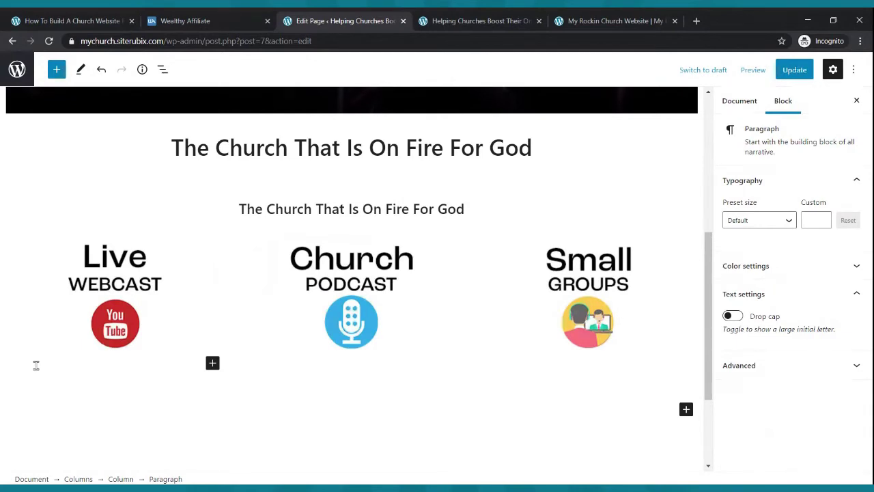
key("ctrl+v")
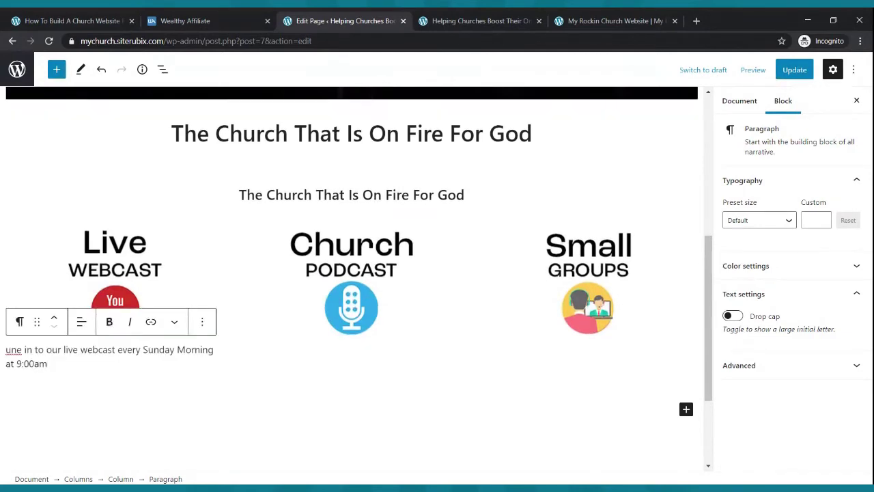
left_click(5, 349)
type("TT")
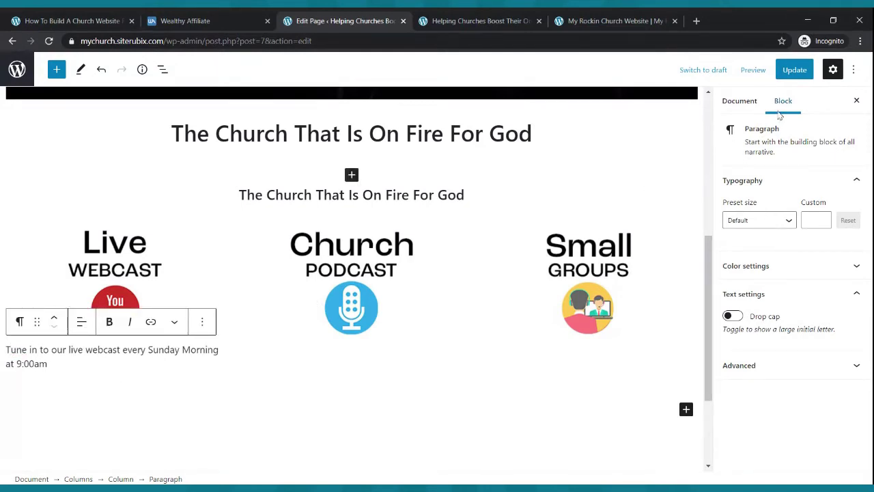
left_click(793, 70)
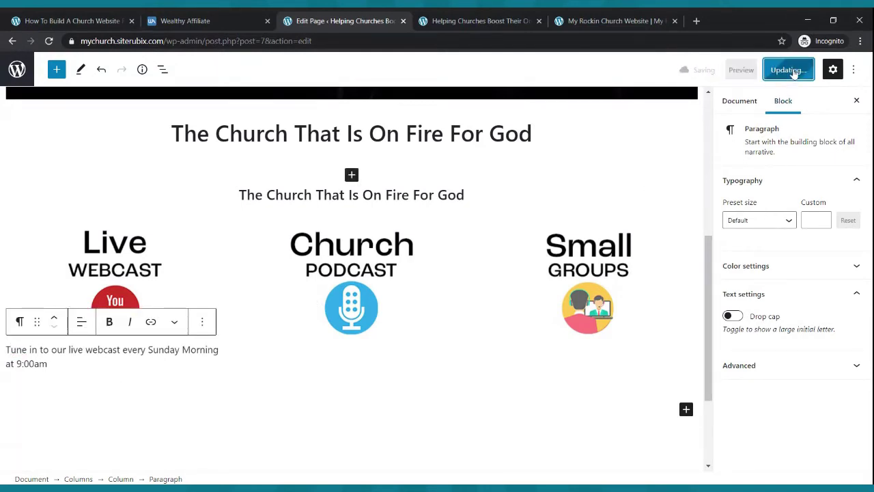
left_click(362, 340)
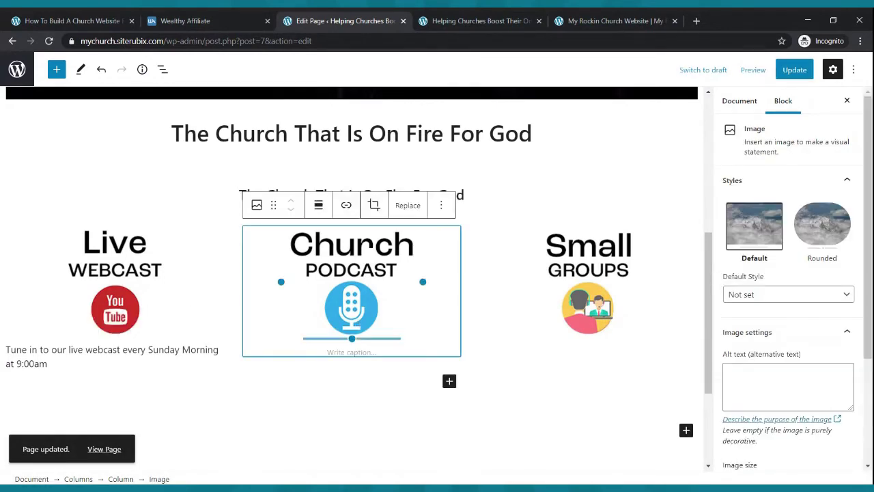
- Add 'Check Out Our Church Podcast Where We Discuss Cool Topics' under the podcast image and update
left_click(449, 383)
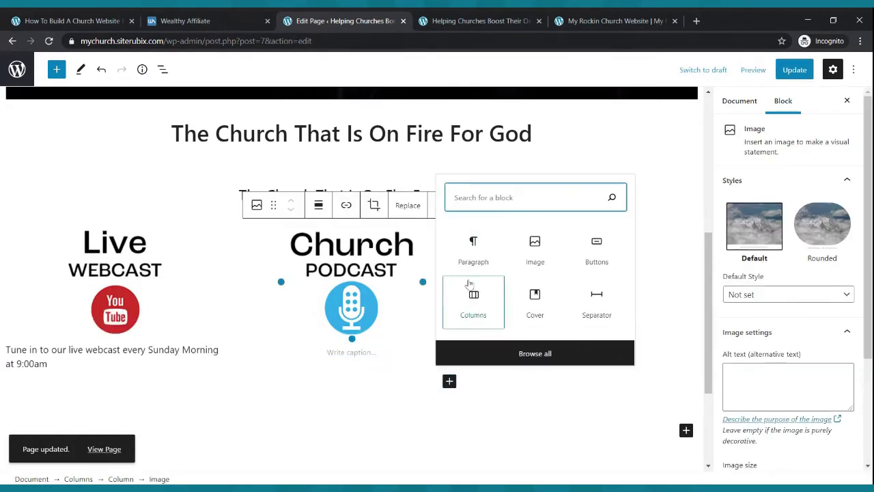
left_click(476, 259)
type("Check Out Our Church Podcast")
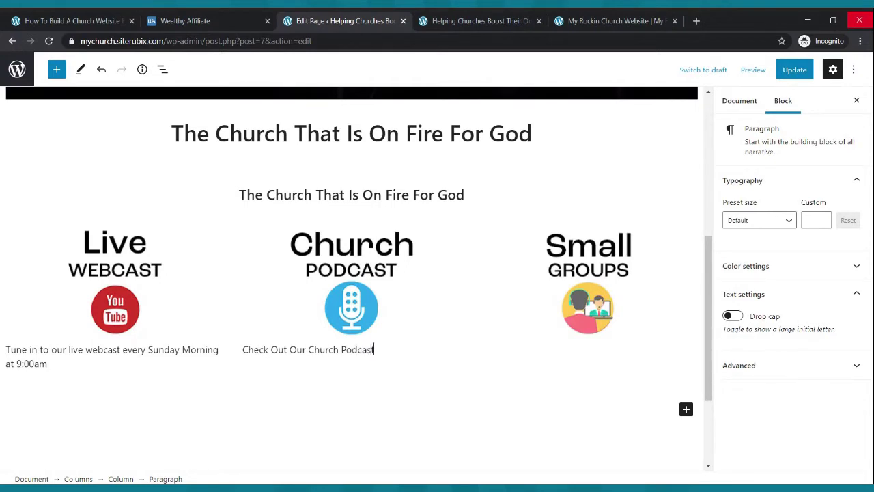
type(" Where We Discuss Cool Topics")
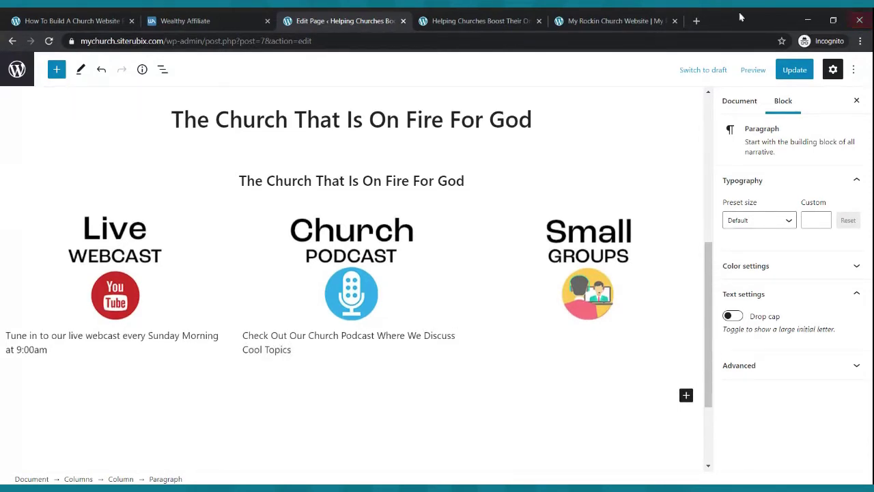
left_click(794, 70)
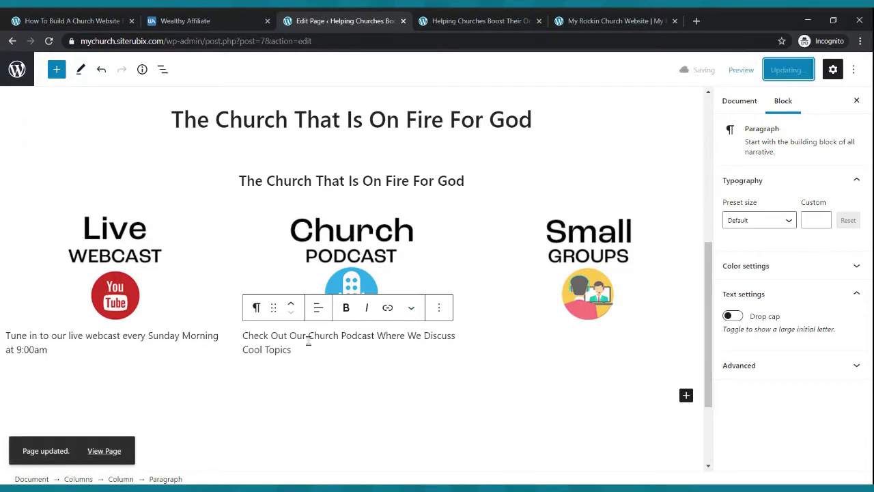
- Centre both the podcast caption and the webcast caption
left_click(319, 308)
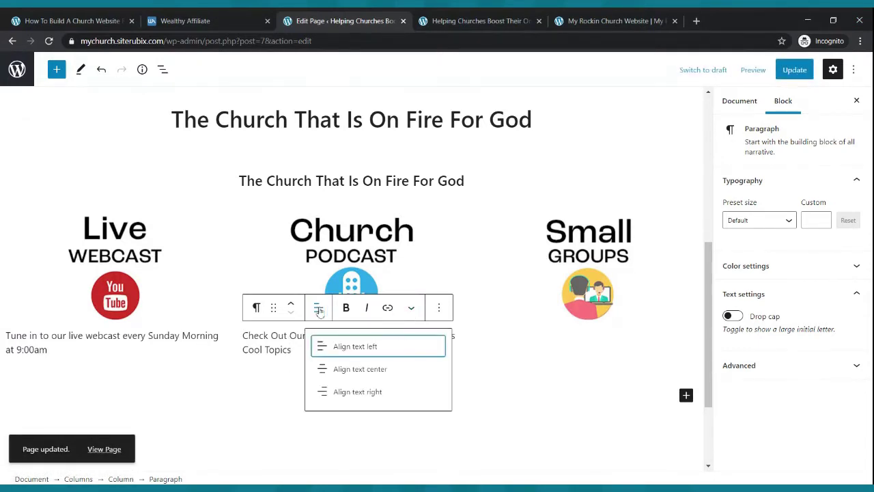
left_click(339, 369)
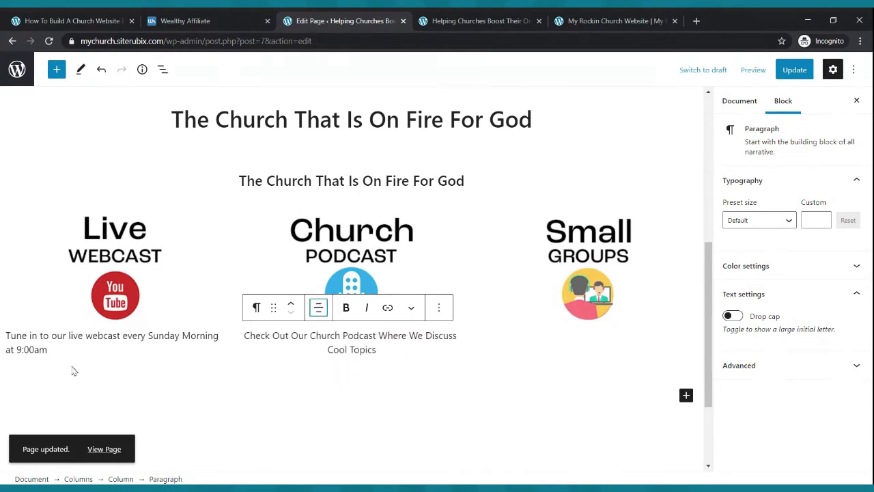
left_click(52, 341)
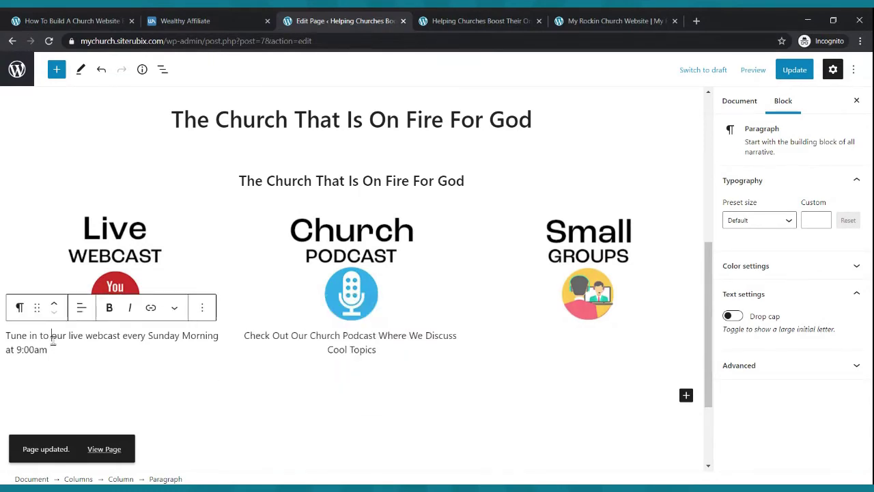
left_click(82, 308)
left_click(102, 369)
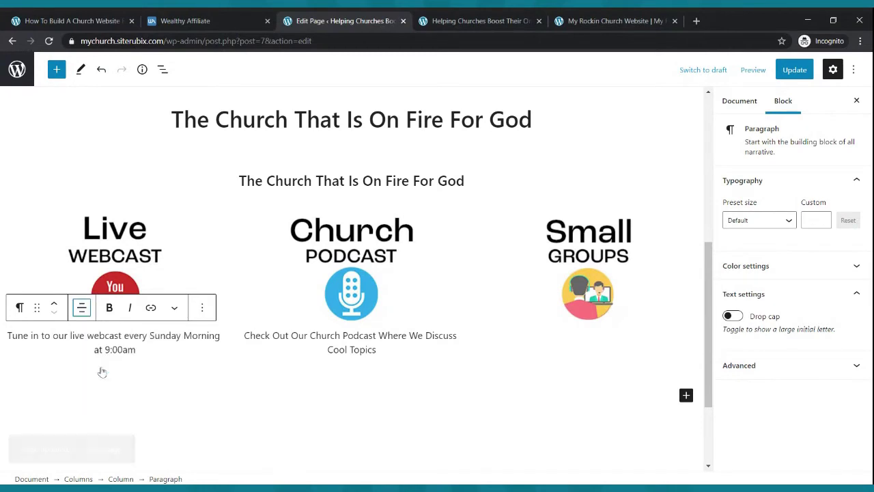
left_click(589, 267)
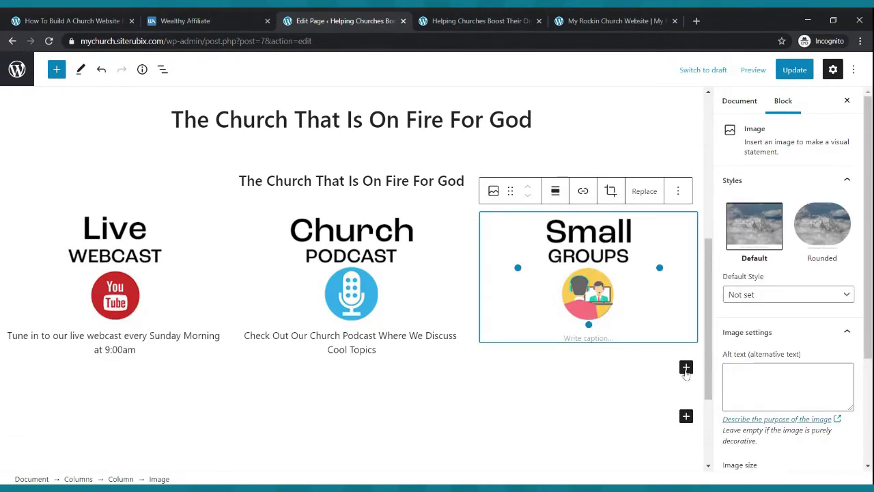
- Add a centred 'Feel Free To Stop By One Of Our Small Groups Throughout The Week' caption and save
left_click(686, 368)
left_click(541, 243)
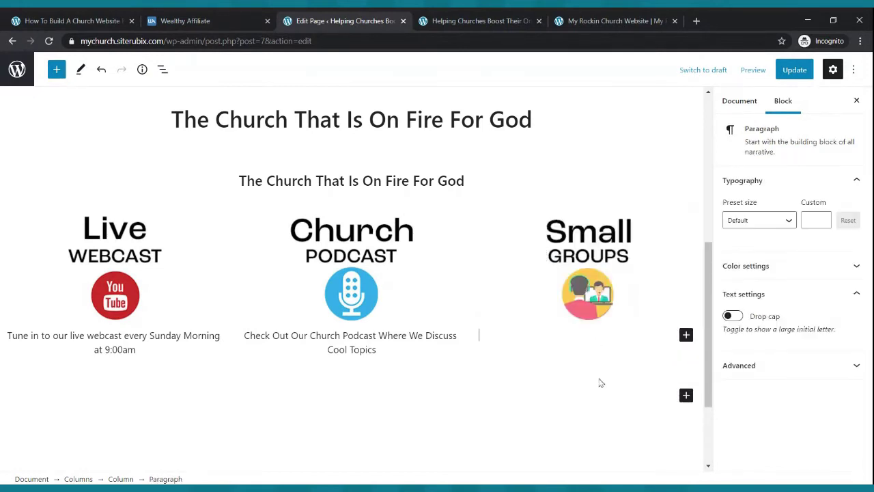
type("Feel Free To Stop")
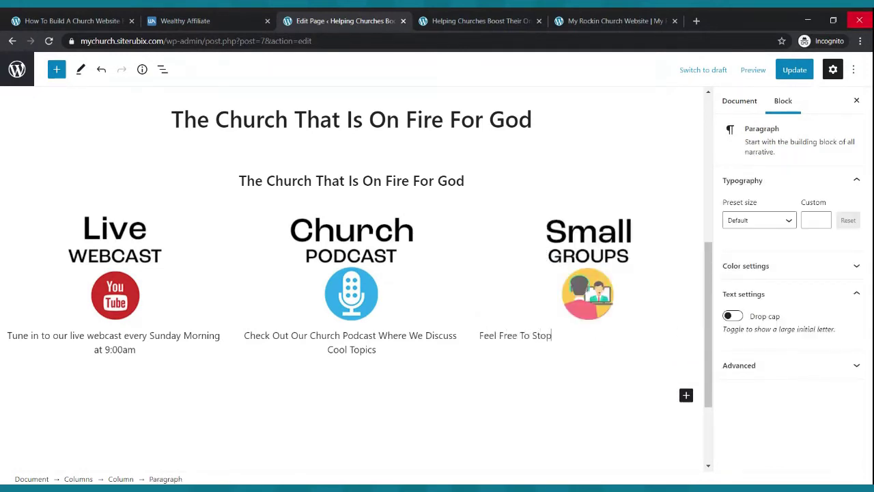
type(" By One Of Our Sam")
key("BackSpace")
key("BackSpace")
type("m")
type("l G")
key("BackSpace")
key("BackSpace")
type("l Groups Through")
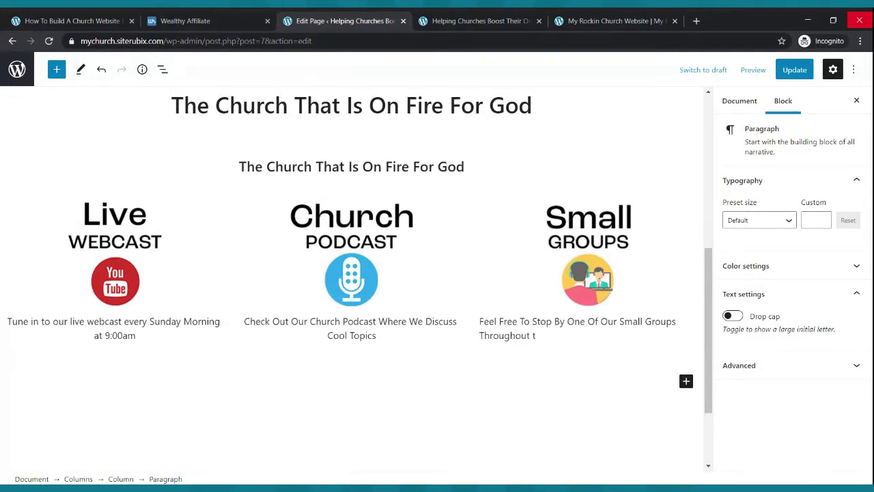
type("out The Week")
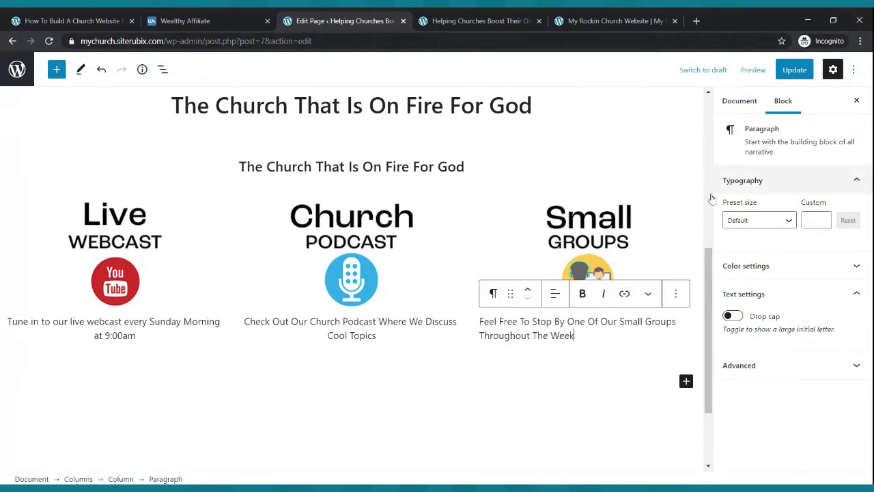
left_click(555, 293)
left_click(561, 355)
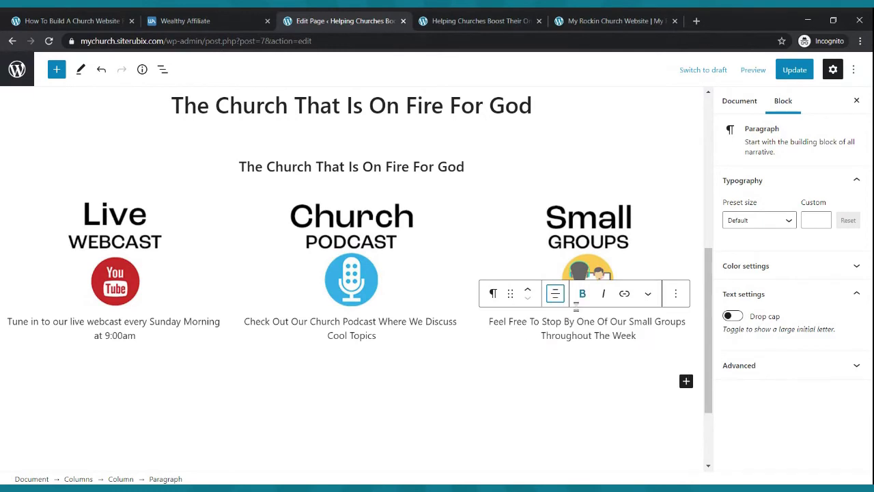
key("ctrl+s")
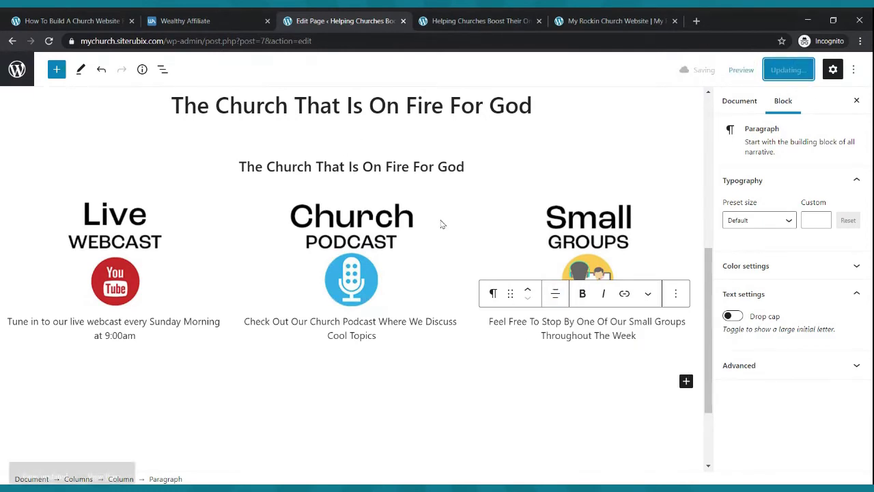
left_click(473, 15)
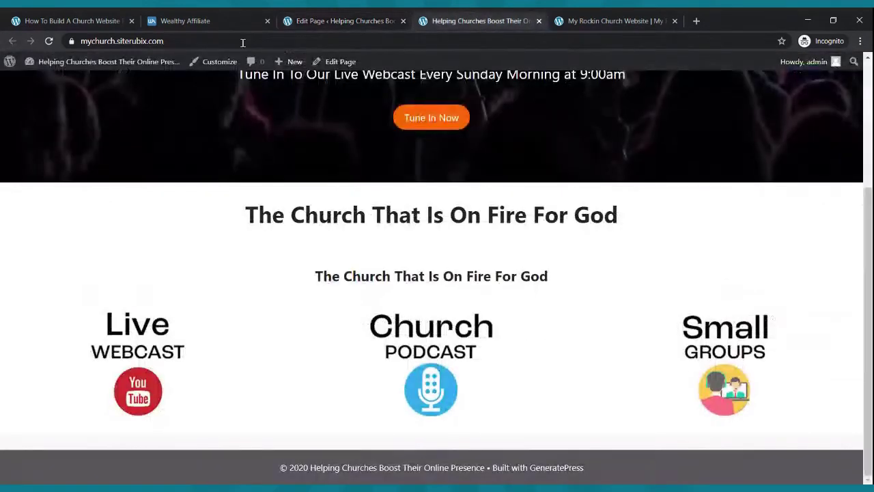
left_click(48, 41)
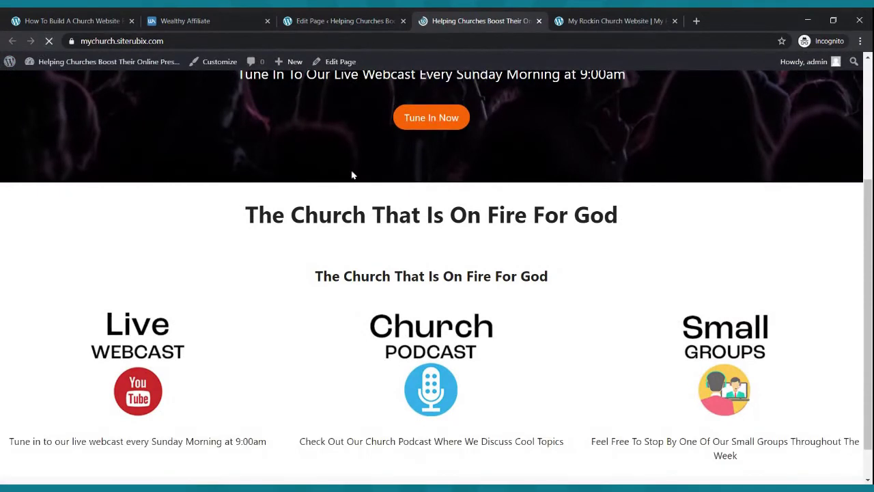
scroll(337, 160, "down", 1)
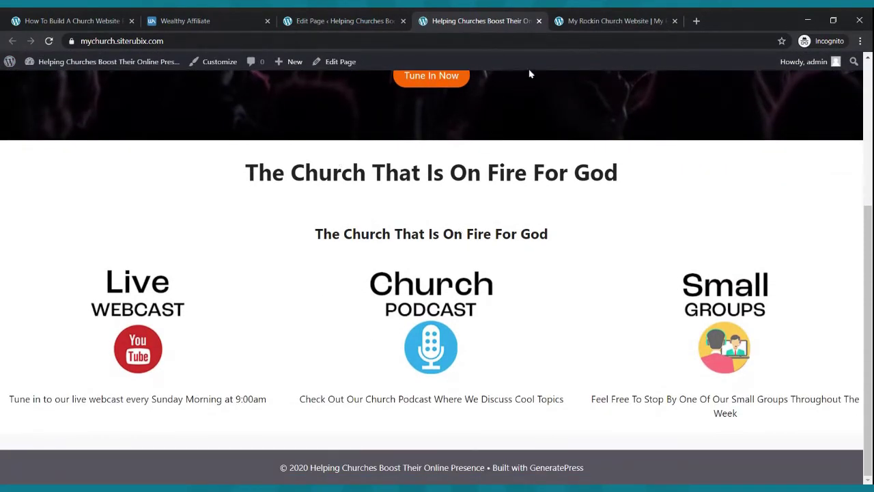
left_click(574, 21)
scroll(447, 266, "down", 3)
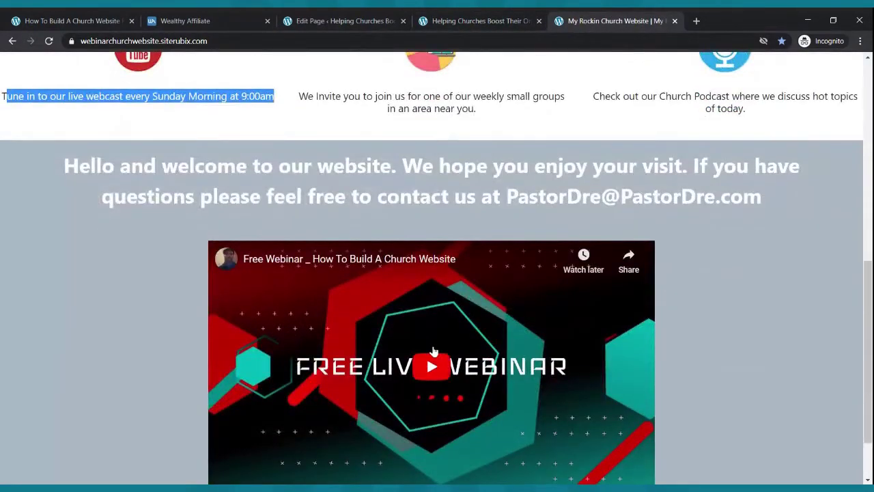
scroll(447, 266, "down", 2)
scroll(448, 266, "up", 4)
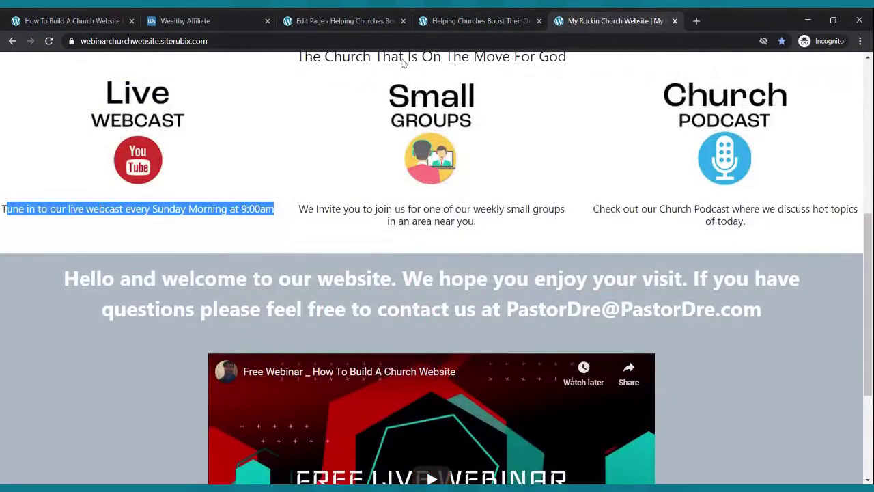
left_click(347, 21)
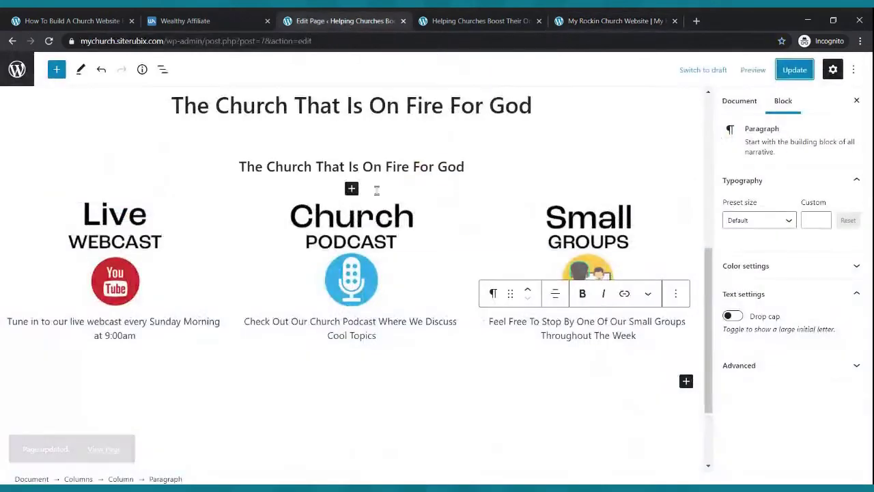
- Insert a Cover block below the feature boxes with a grey background
left_click(686, 381)
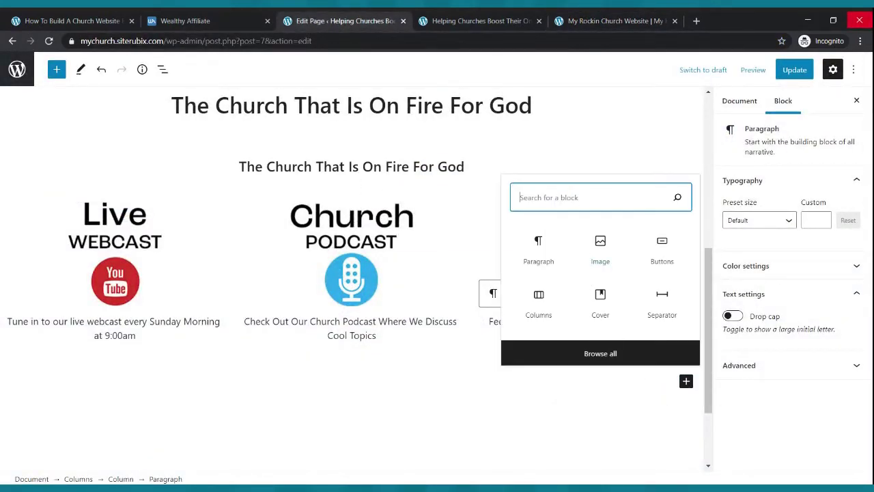
type("cover")
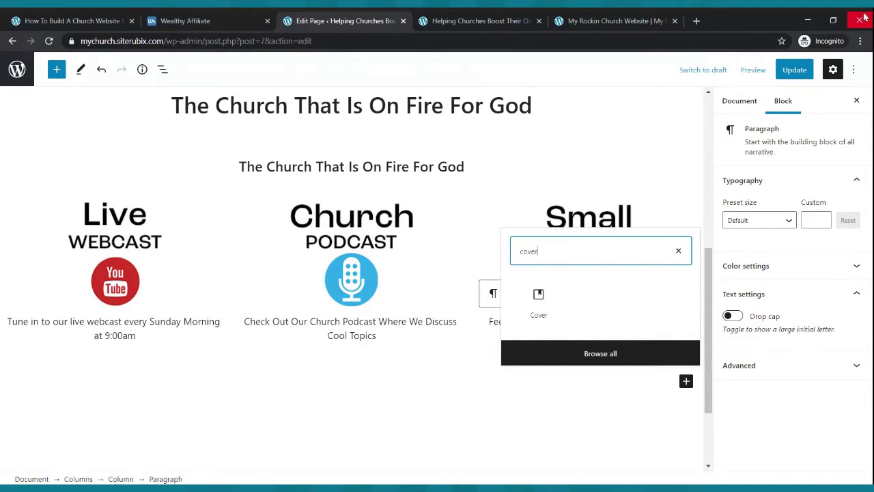
left_click(537, 307)
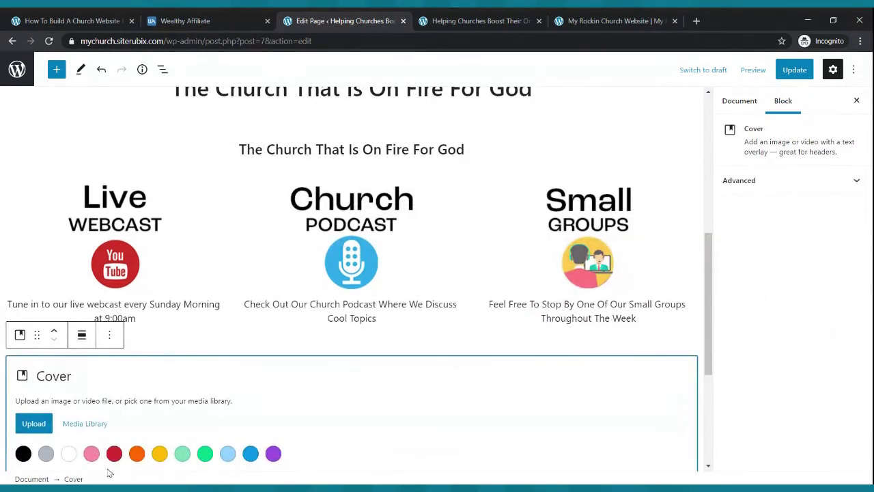
left_click(46, 454)
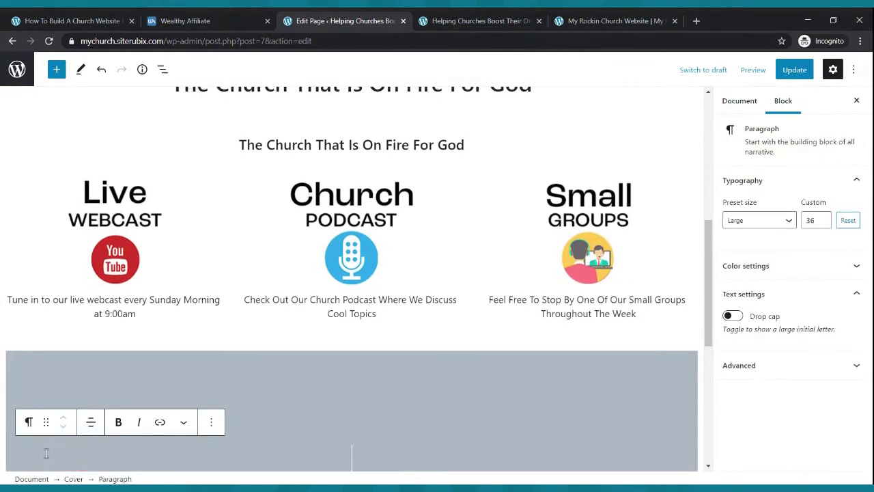
scroll(417, 336, "down", 3)
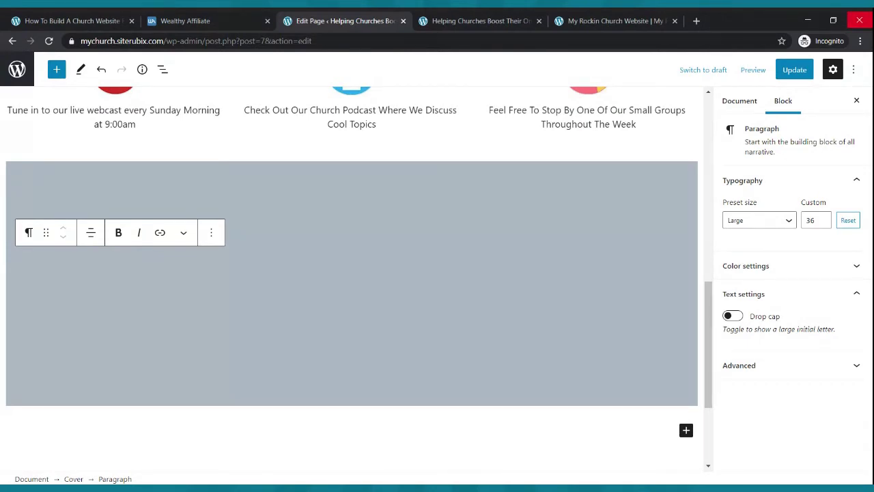
- Title the cover 'Here Is A Welcome Video From Our New Comers Team' and start a new line
type("Here Is A")
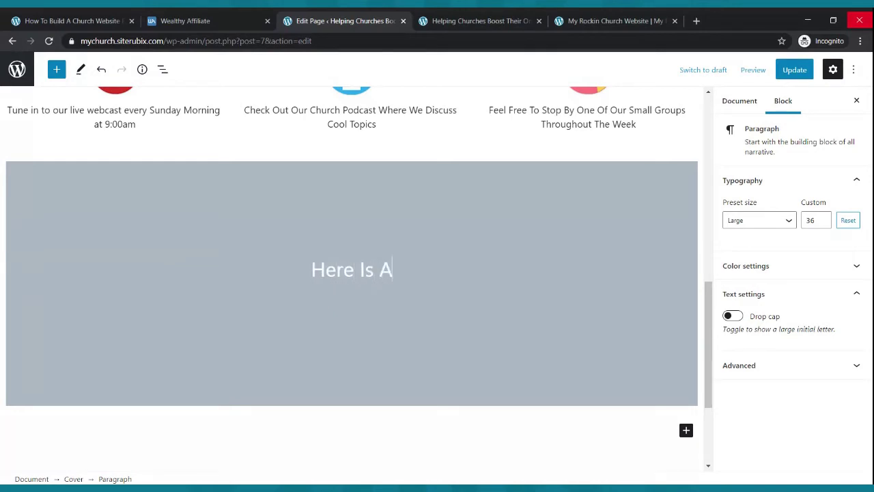
type(" Wle")
key("BackSpace")
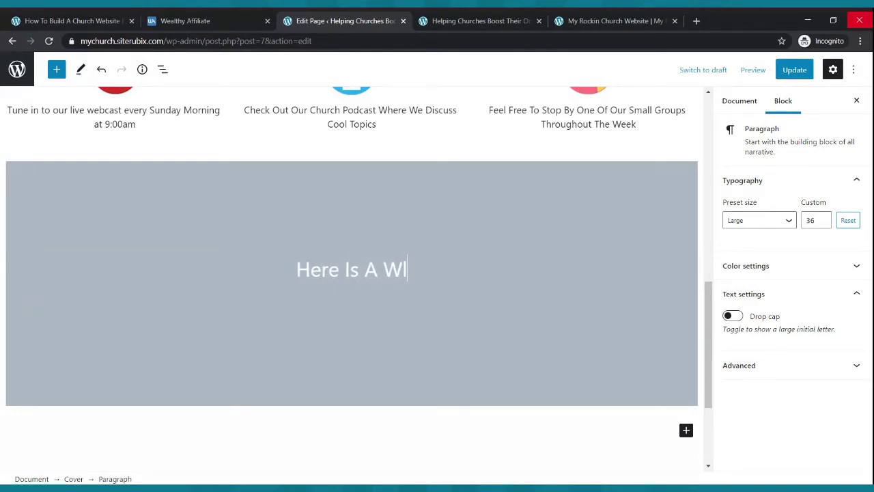
key("BackSpace")
type("elcome Vid")
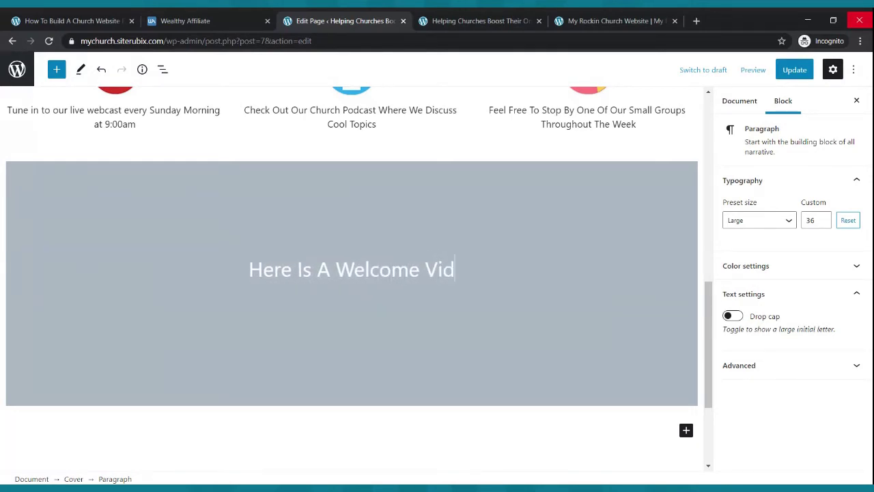
type("eo From Our Newe")
key("BackSpace")
key("BackSpace")
key("BackSpace")
key("BackSpace")
type("c")
key("BackSpace")
key("BackSpace")
type("Comver")
key("BackSpace")
key("BackSpace")
key("BackSpace")
type("ers Team")
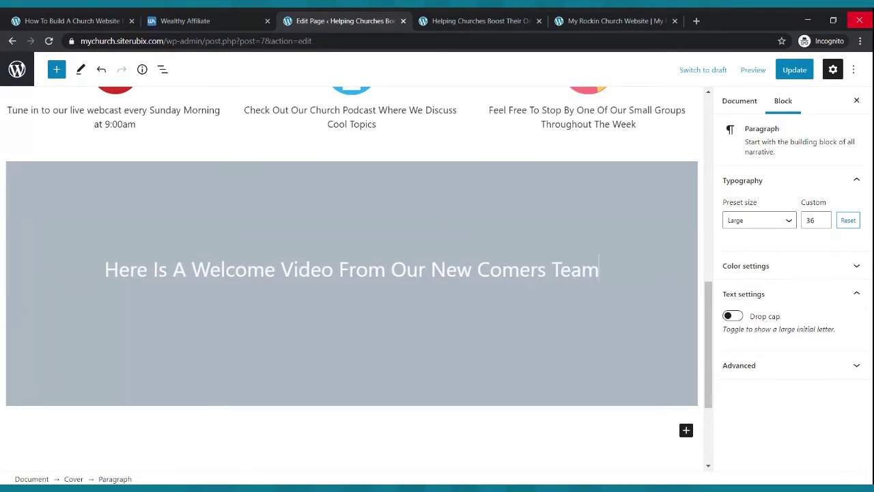
key("Return")
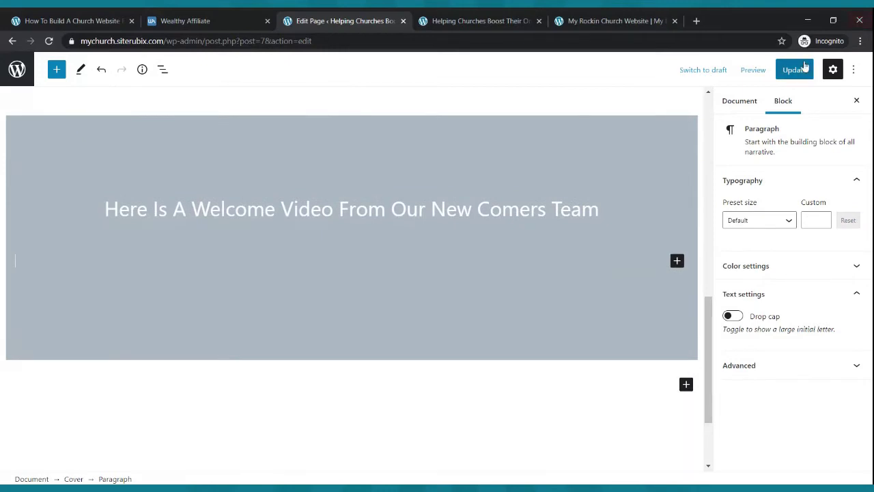
- Insert a Columns block with three equal 33/33/33 columns into the grey cover
left_click(677, 262)
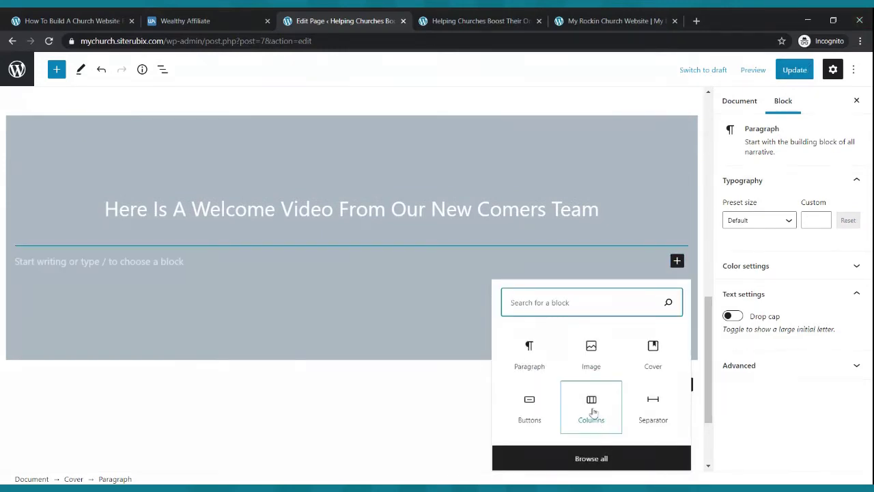
left_click(593, 410)
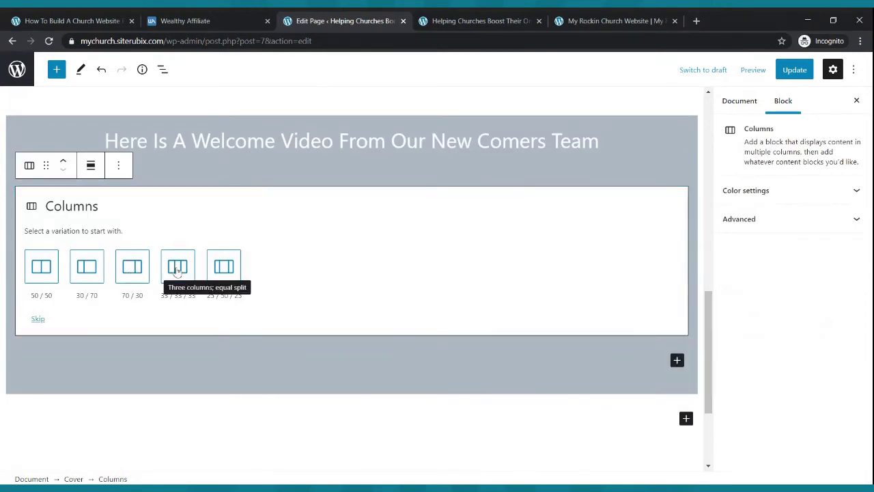
left_click(178, 271)
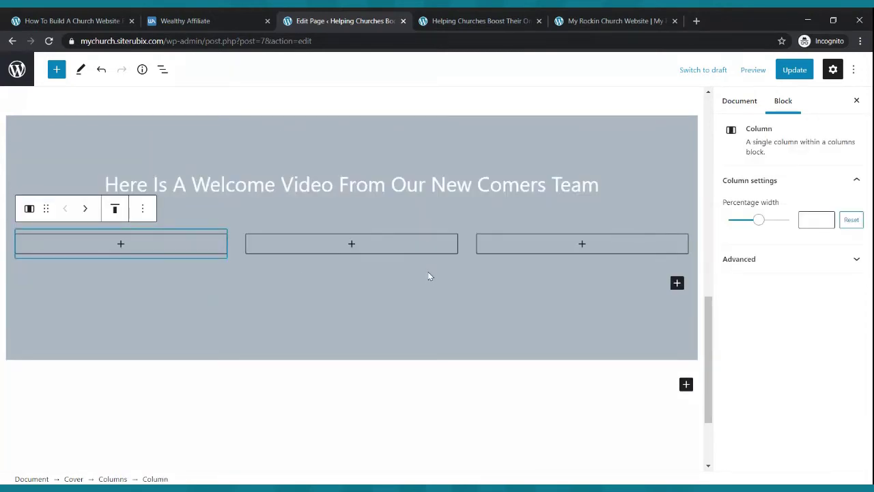
- Add a YouTube embed block to the middle column by searching 'video'
left_click(353, 244)
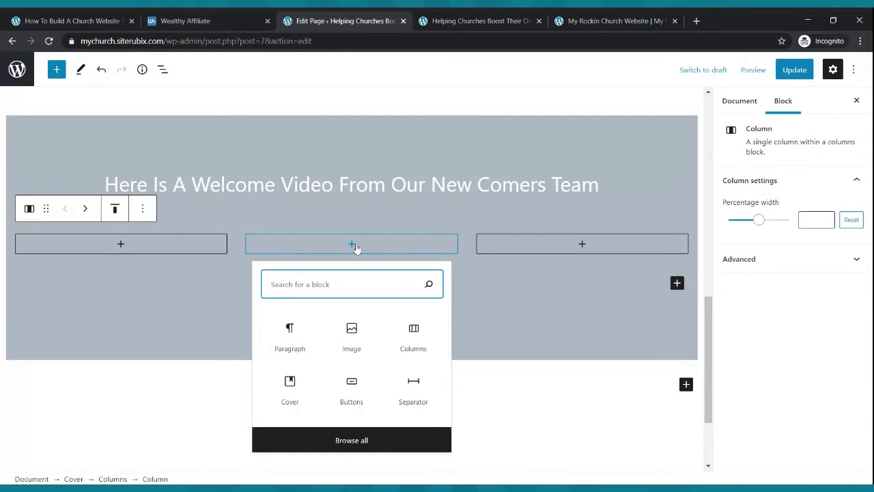
type("vi")
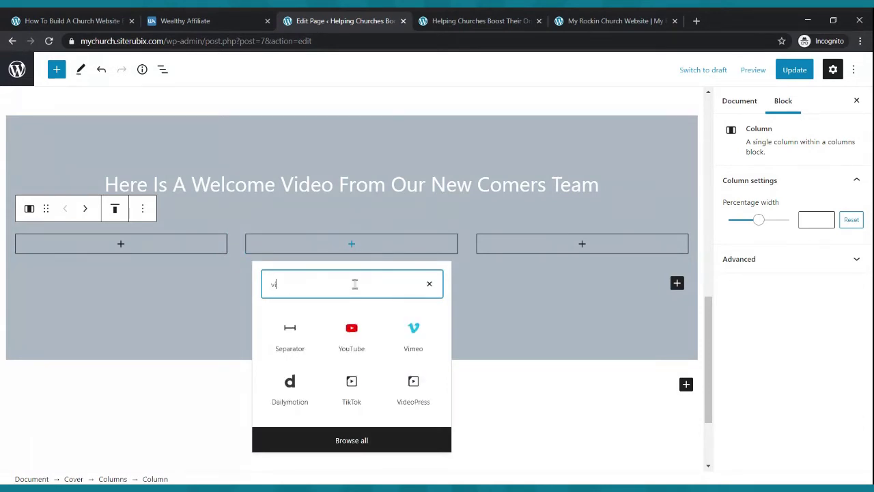
type("deo")
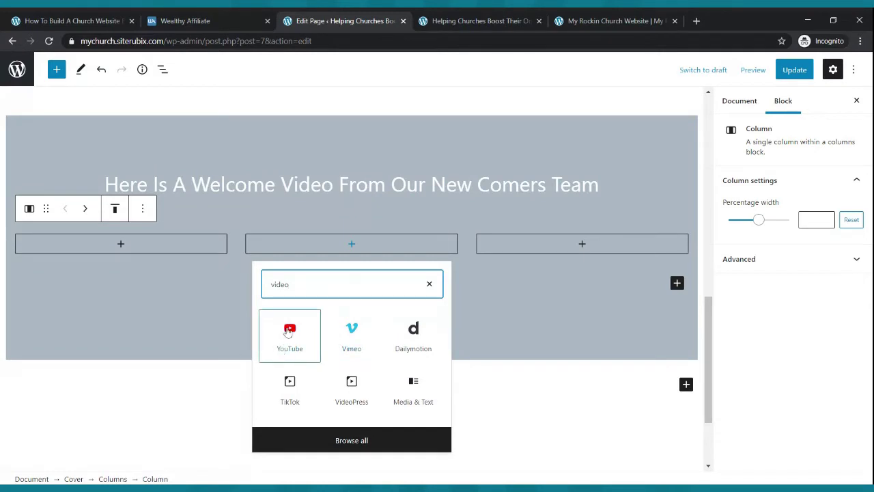
left_click(289, 332)
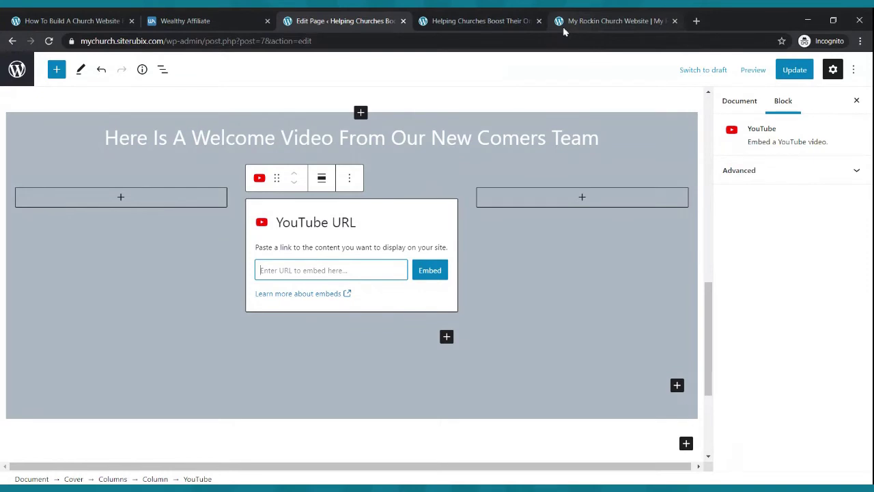
- In a new tab, open the 'How To Build A Church Website From Scratch' video from your YouTube channel
left_click(696, 20)
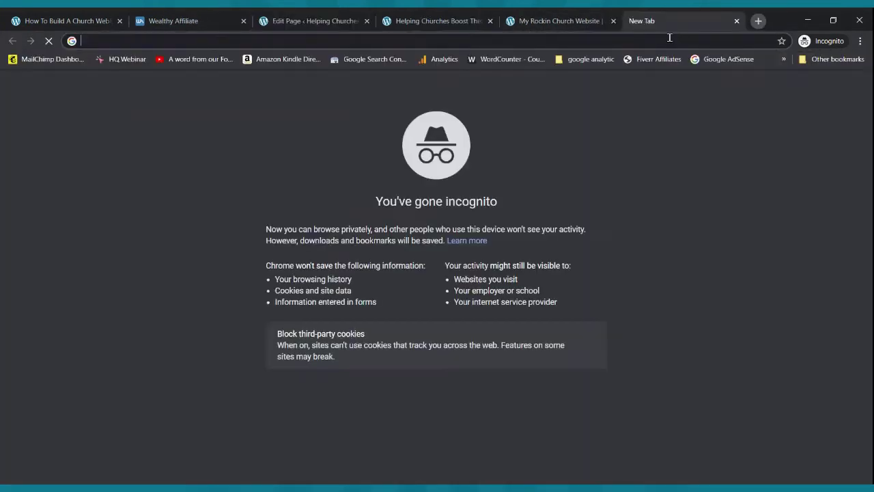
type("youtube.com")
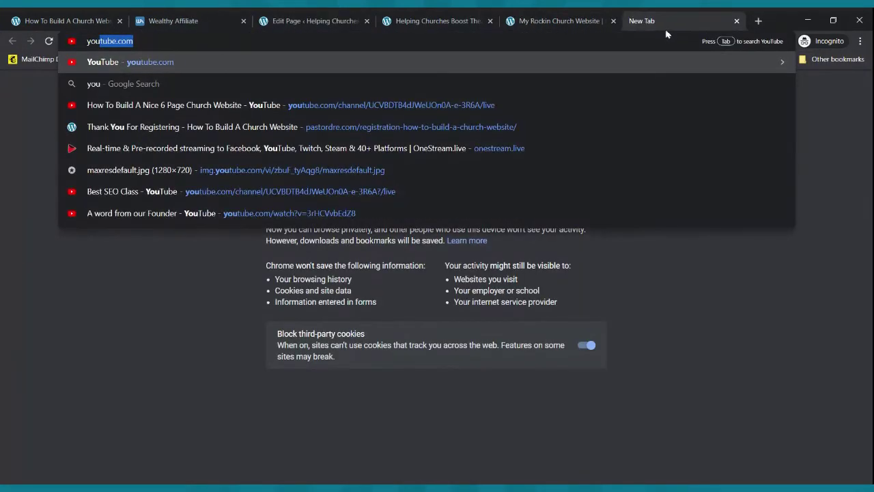
key("Return")
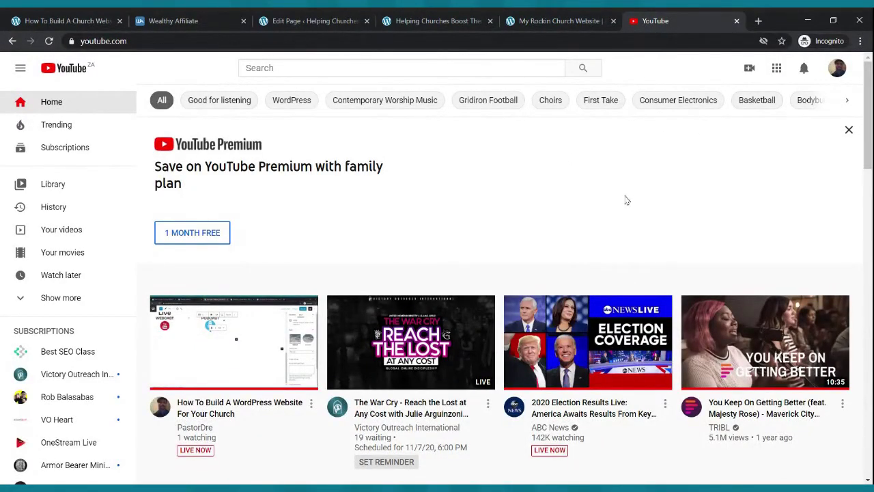
left_click(837, 68)
left_click(743, 159)
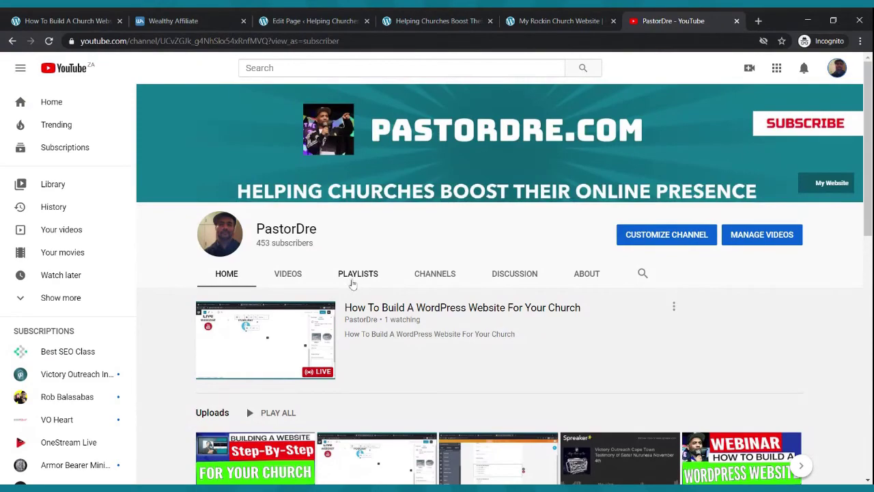
scroll(345, 287, "down", 6)
scroll(394, 246, "up", 3)
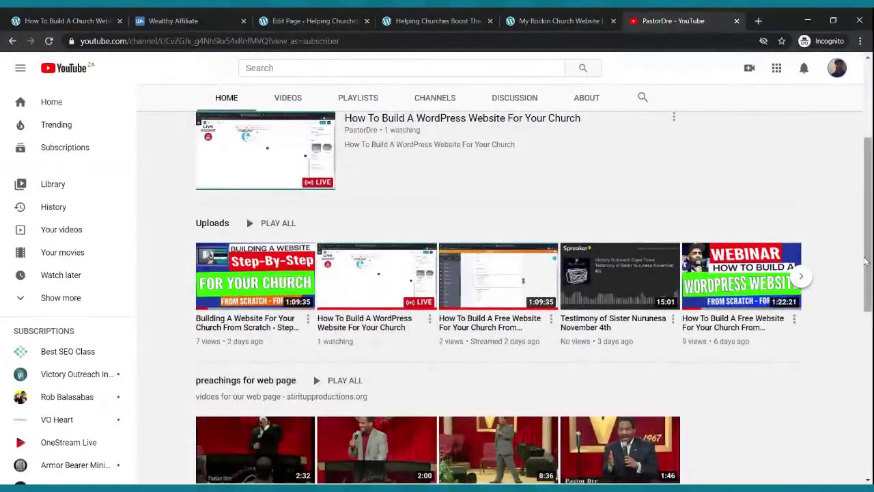
left_click(800, 277)
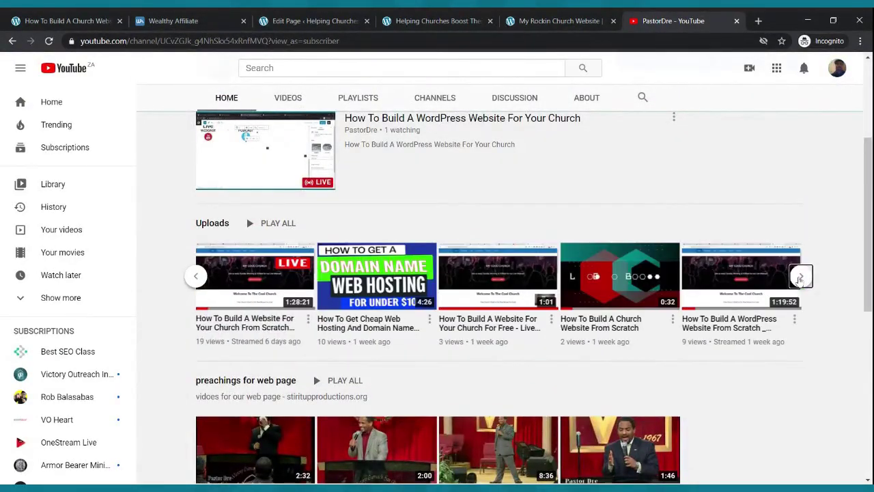
left_click(588, 283)
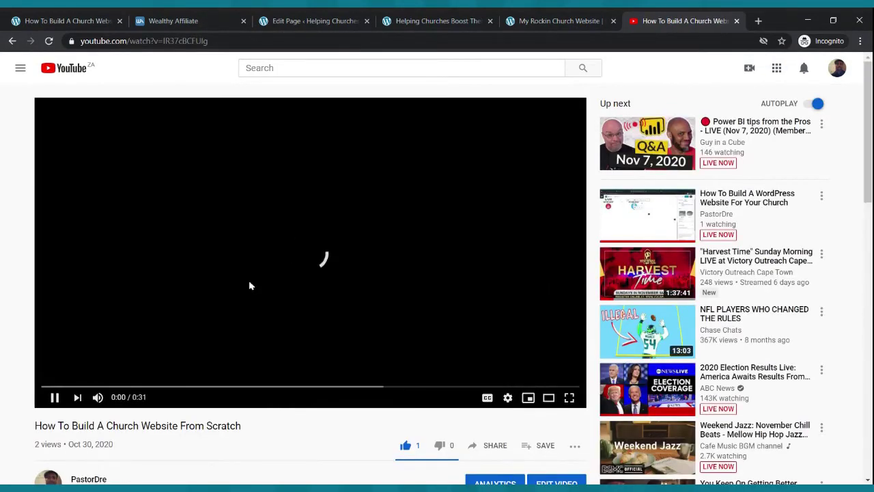
- Pause the video, copy its youtu.be share link, and return to the page editor
left_click(250, 285)
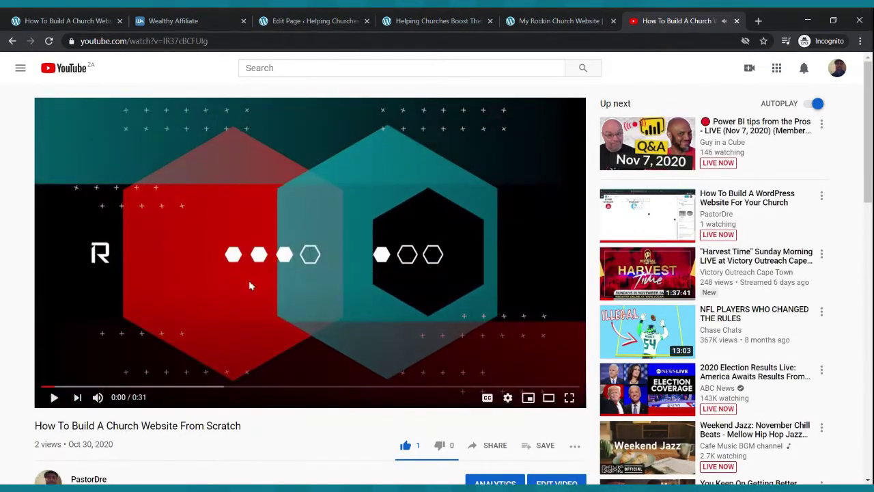
scroll(401, 270, "down", 3)
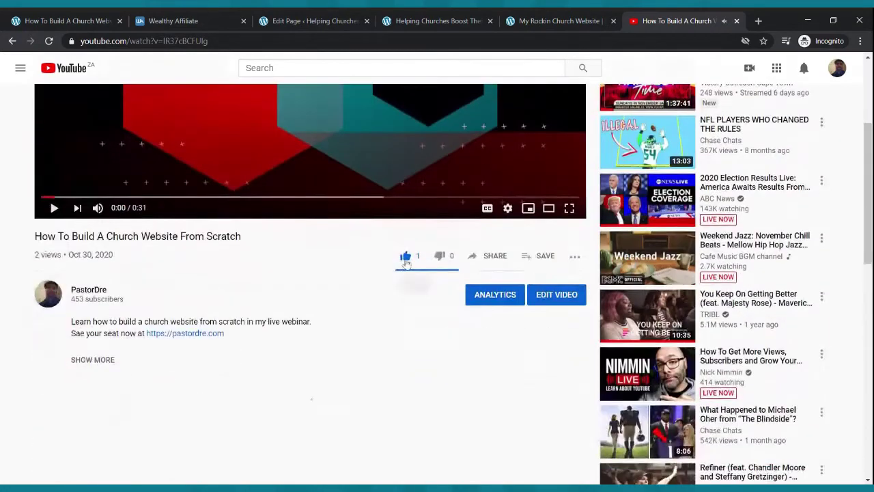
left_click(496, 258)
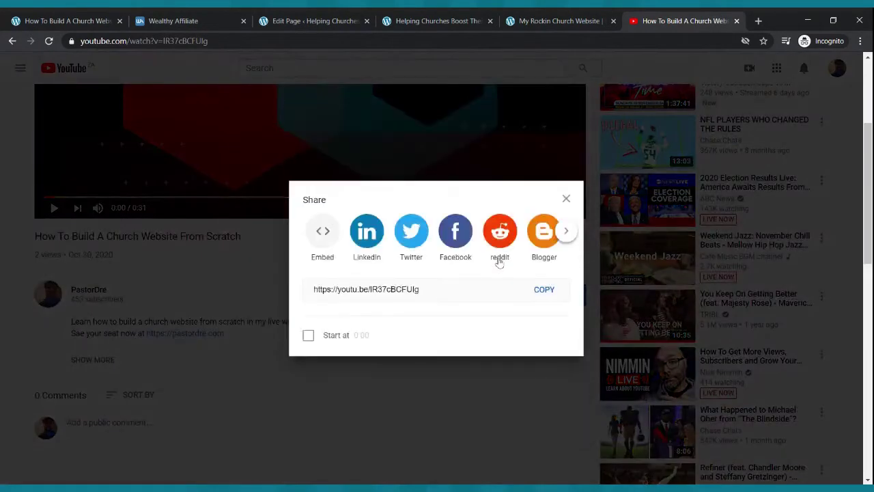
left_click(544, 289)
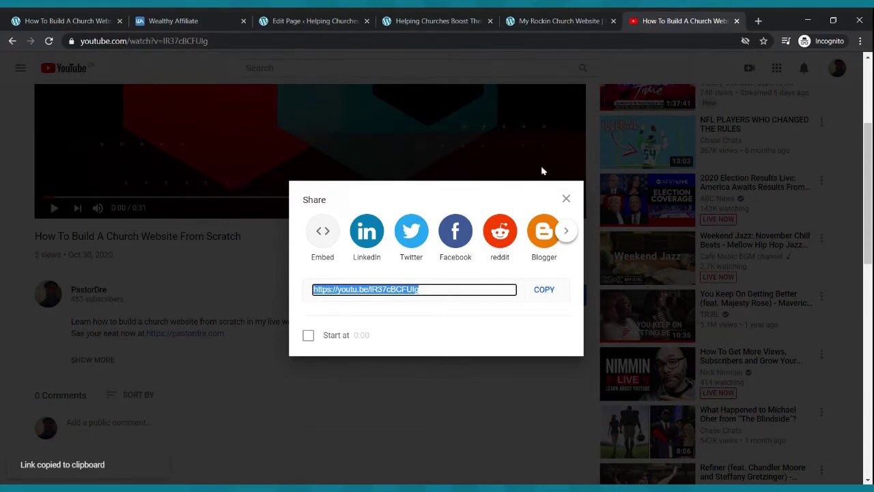
left_click(566, 198)
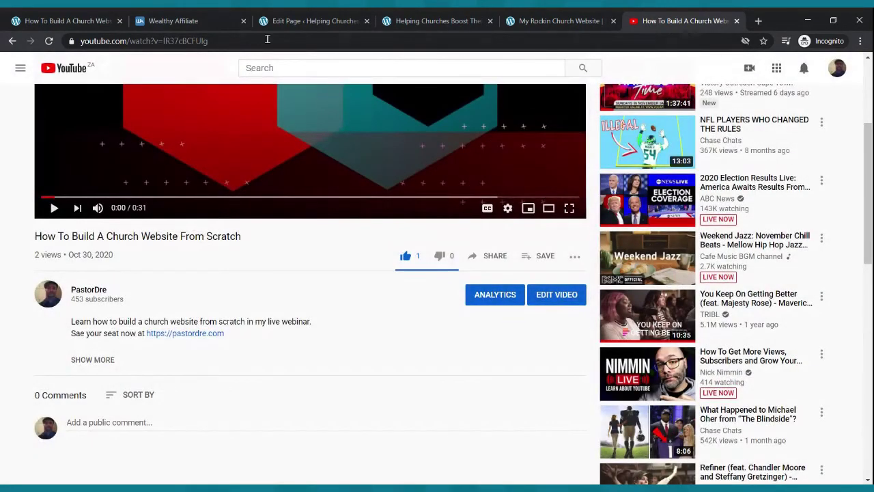
left_click(299, 22)
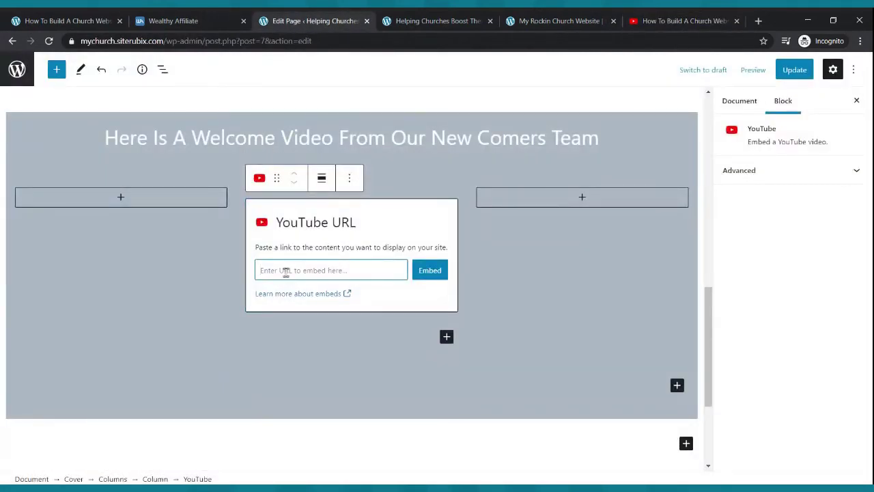
- Paste the copied youtu.be link into the empty YouTube block's URL field and embed it
type("v")
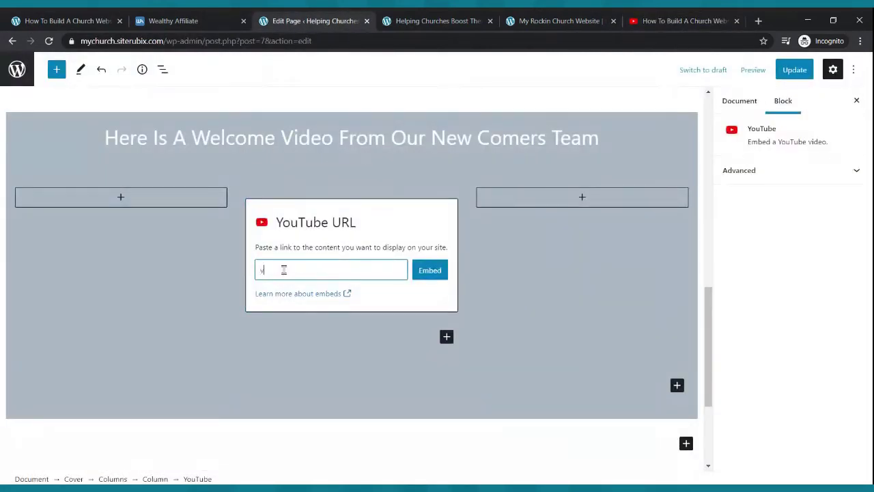
key("BackSpace")
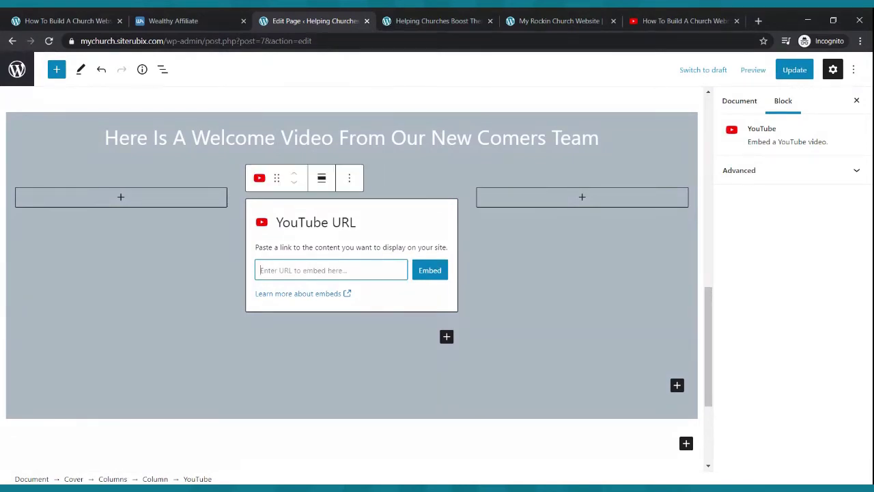
key("ctrl+v")
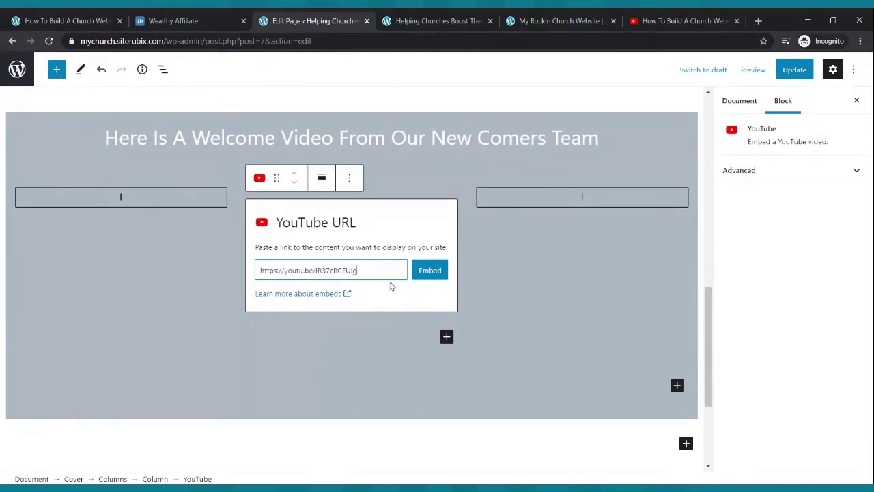
left_click(425, 273)
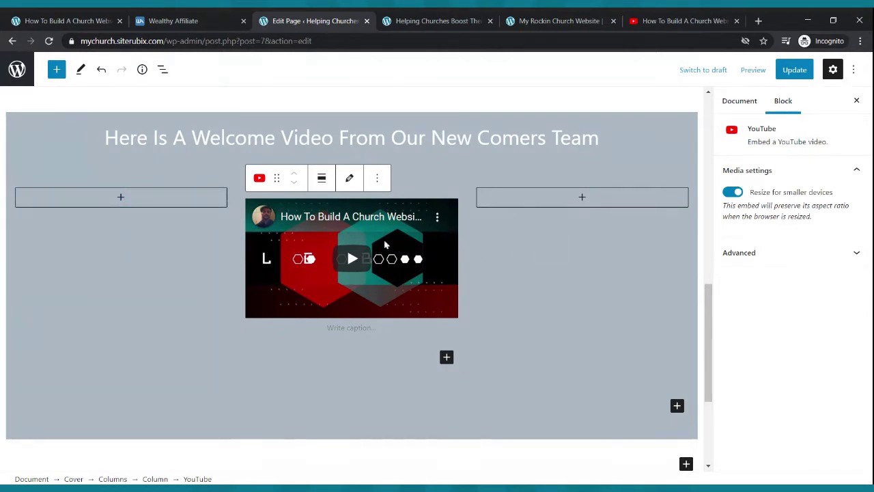
- Set the left column's percentage width to 15%
left_click(213, 219)
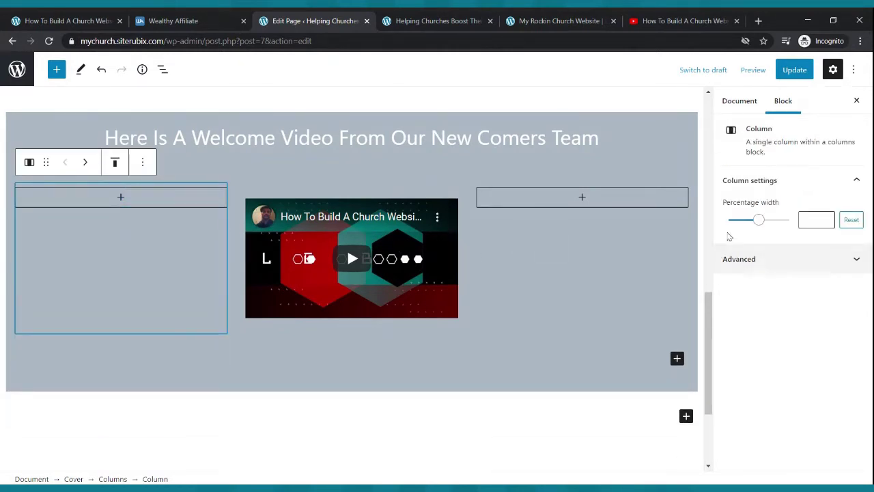
left_click_drag(758, 225, 740, 222)
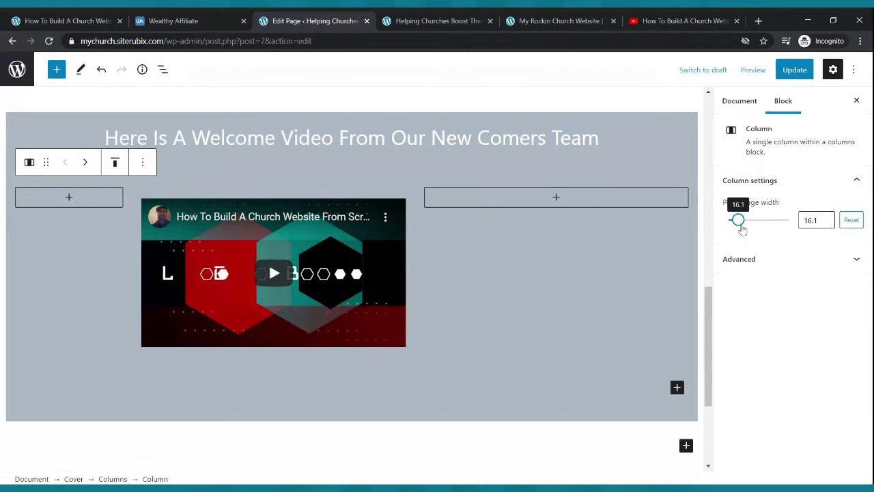
left_click(826, 223)
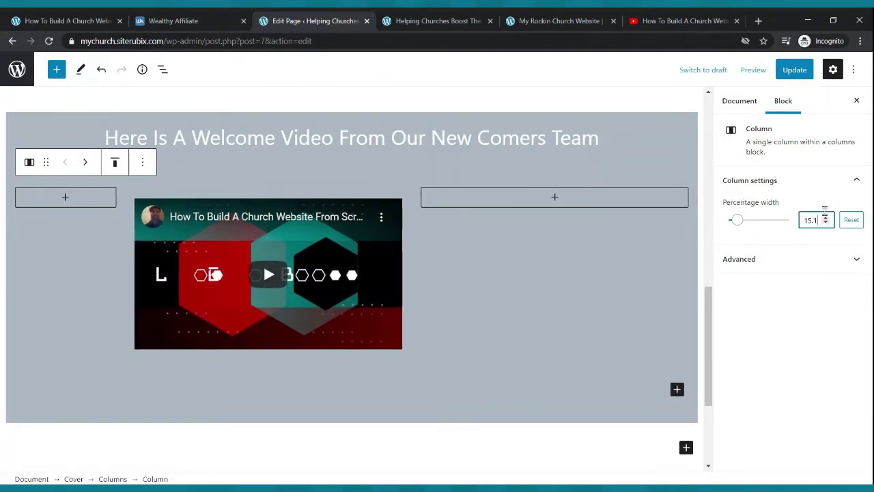
key("BackSpace")
key("BackSpace")
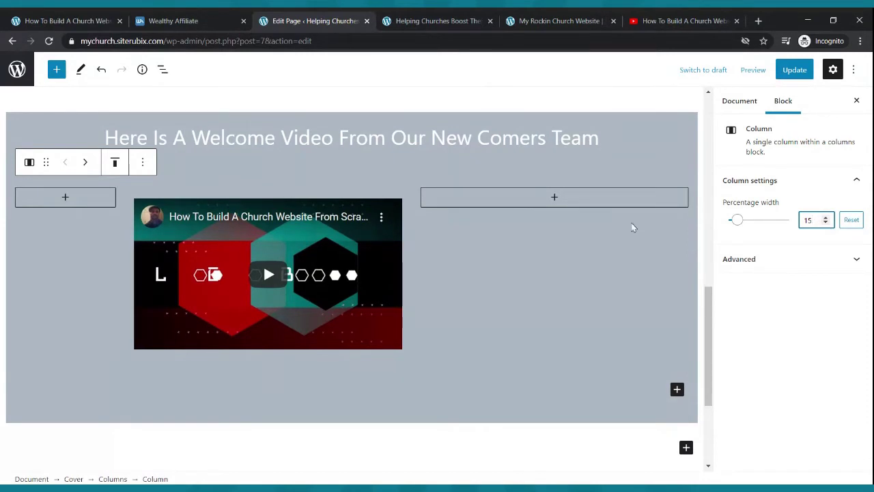
- Set the right column's percentage width to 15% and save the page with Update
left_click(633, 227)
left_click_drag(759, 220, 744, 233)
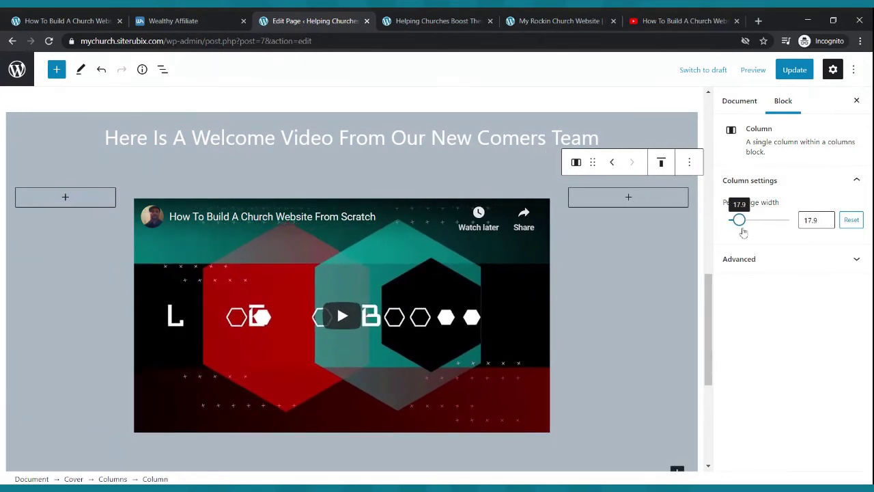
double_click(825, 224)
triple_click(826, 223)
double_click(827, 223)
double_click(827, 224)
triple_click(828, 223)
triple_click(827, 223)
triple_click(827, 224)
triple_click(827, 223)
double_click(827, 224)
double_click(827, 223)
double_click(827, 223)
double_click(828, 224)
left_click(796, 71)
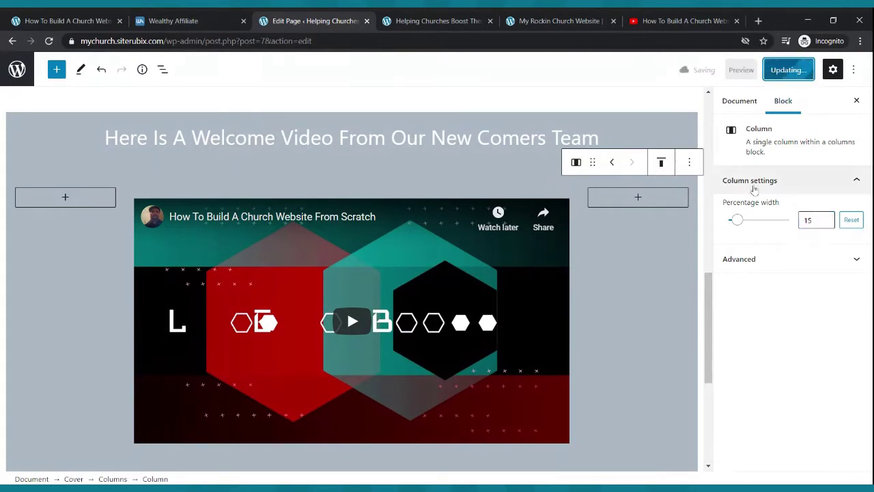
- Reload the live home page, scroll to the grey welcome section, and briefly play the embedded video
left_click(469, 20)
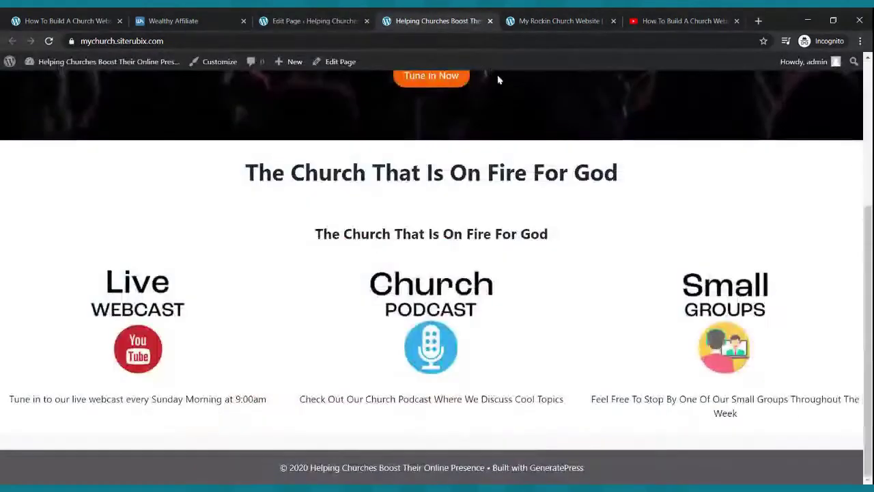
left_click(48, 41)
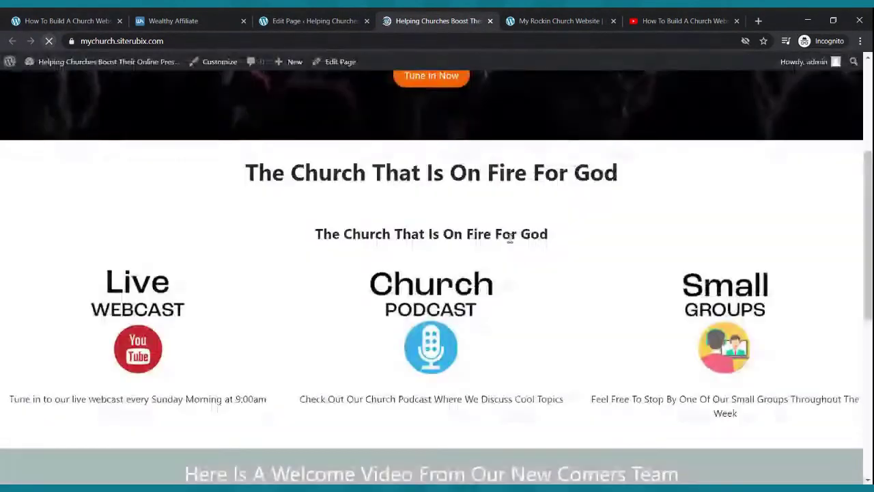
scroll(519, 250, "down", 2)
scroll(519, 249, "down", 4)
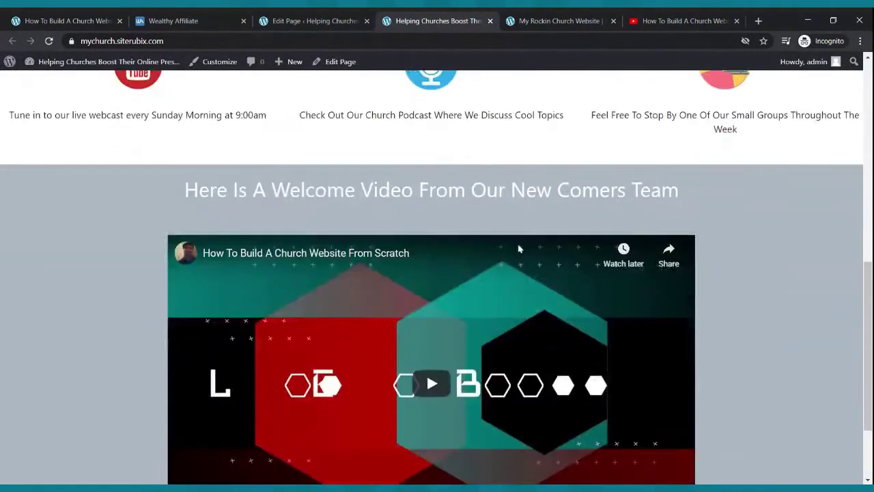
scroll(519, 249, "up", 3)
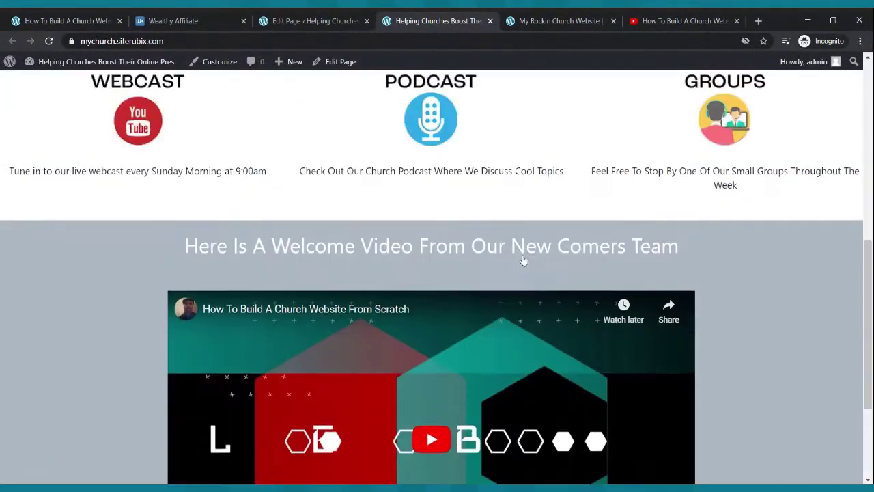
scroll(523, 258, "down", 3)
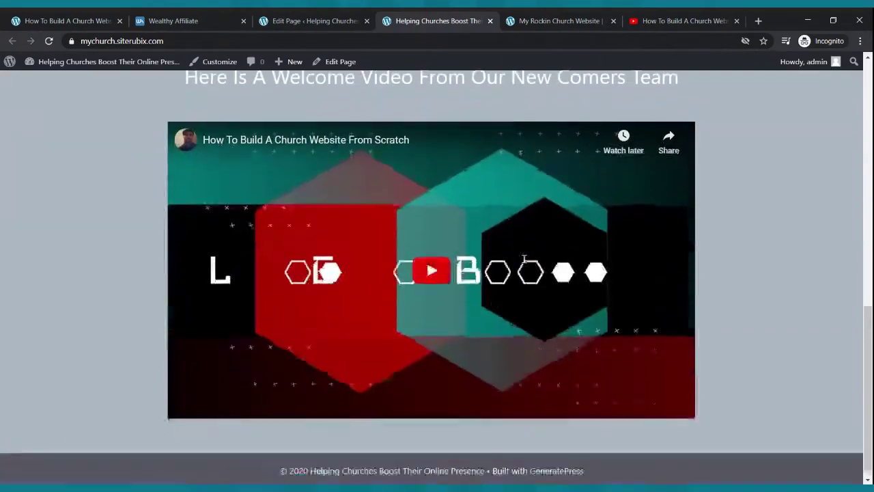
scroll(528, 263, "up", 6)
scroll(528, 263, "up", 3)
scroll(520, 256, "down", 3)
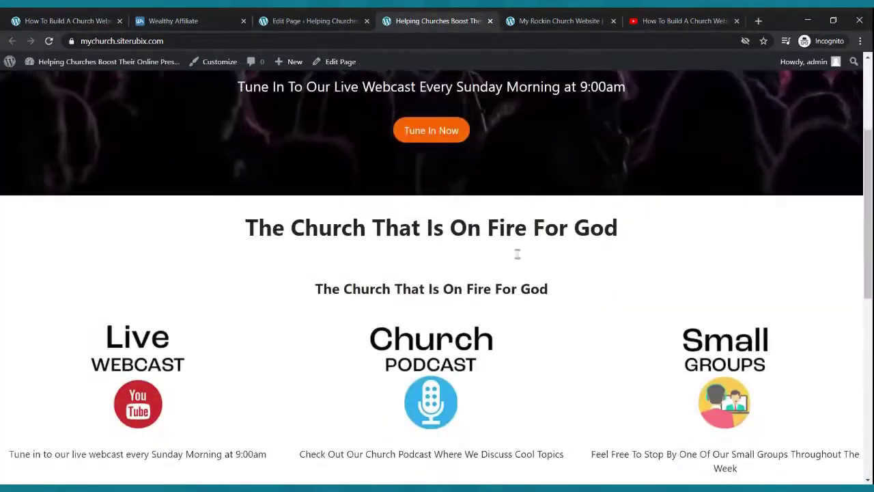
scroll(726, 230, "down", 7)
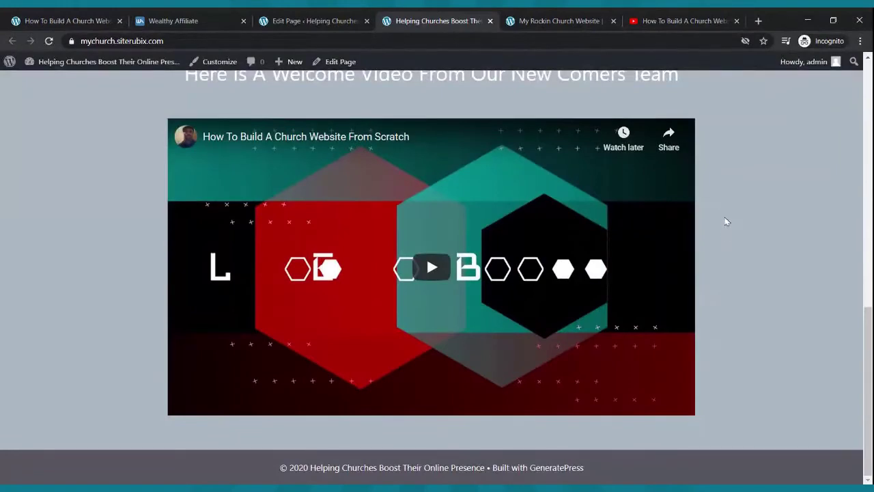
left_click(448, 267)
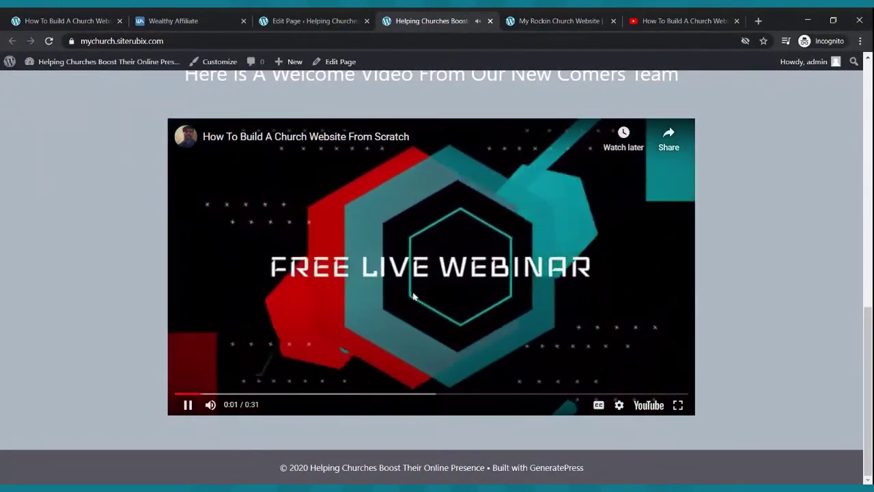
left_click(429, 271)
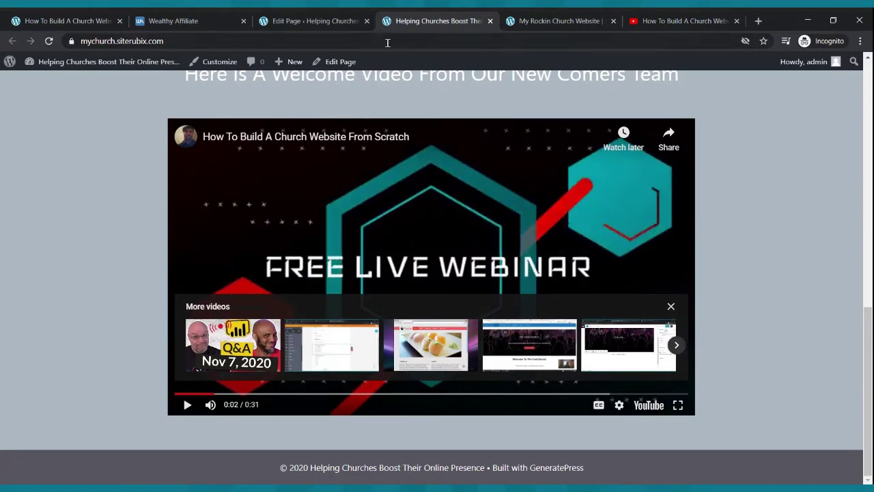
- Compare the church site with another church website for reference
scroll(433, 203, "up", 15)
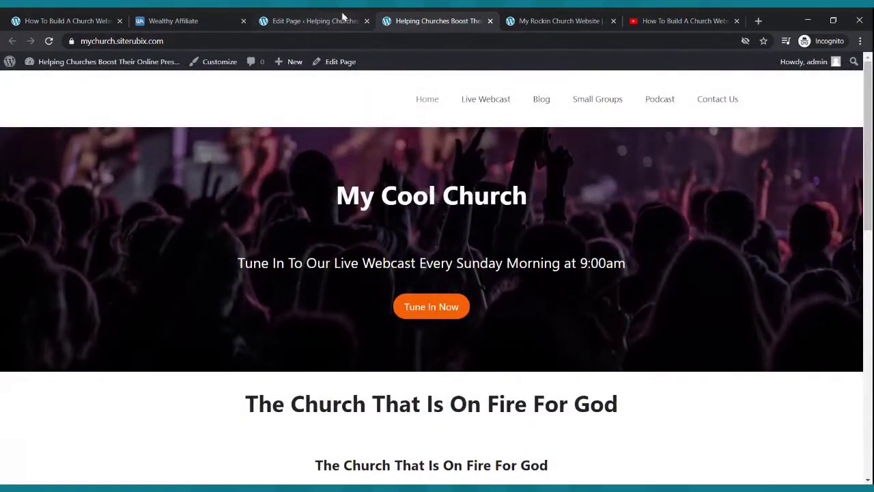
left_click(556, 20)
scroll(426, 299, "up", 6)
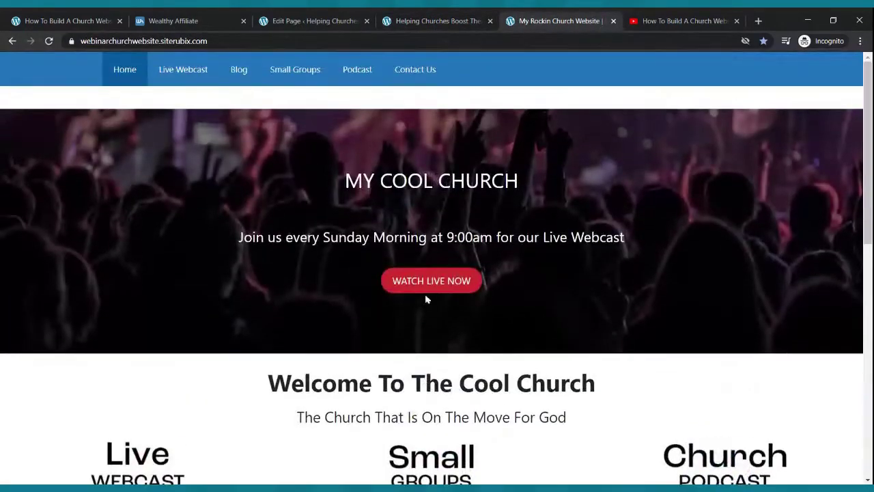
scroll(425, 325, "down", 8)
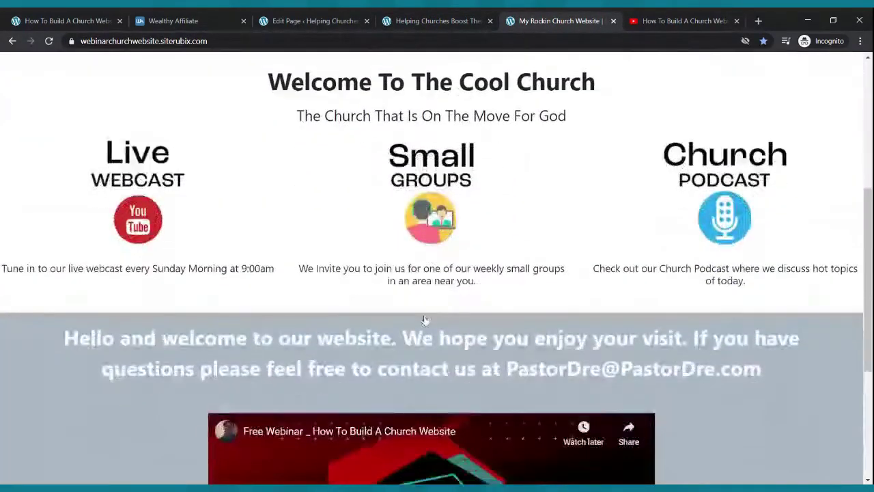
scroll(423, 300, "up", 8)
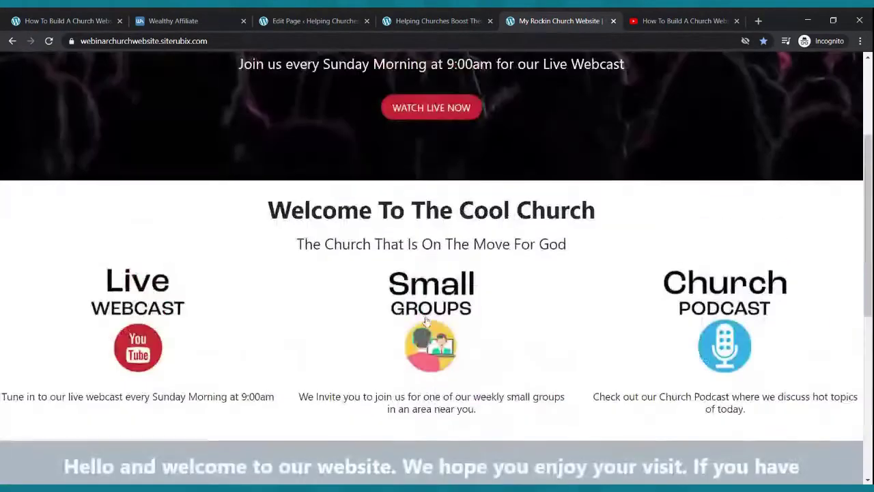
left_click(422, 20)
scroll(423, 153, "down", 8)
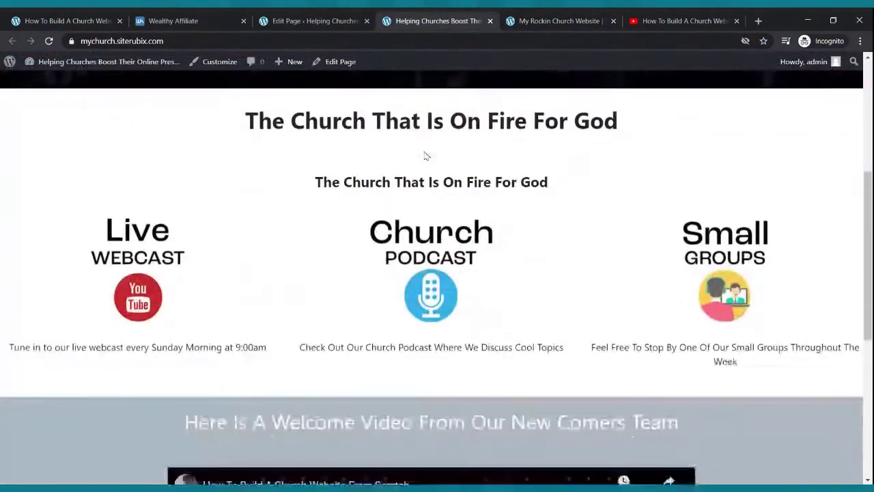
scroll(425, 164, "up", 8)
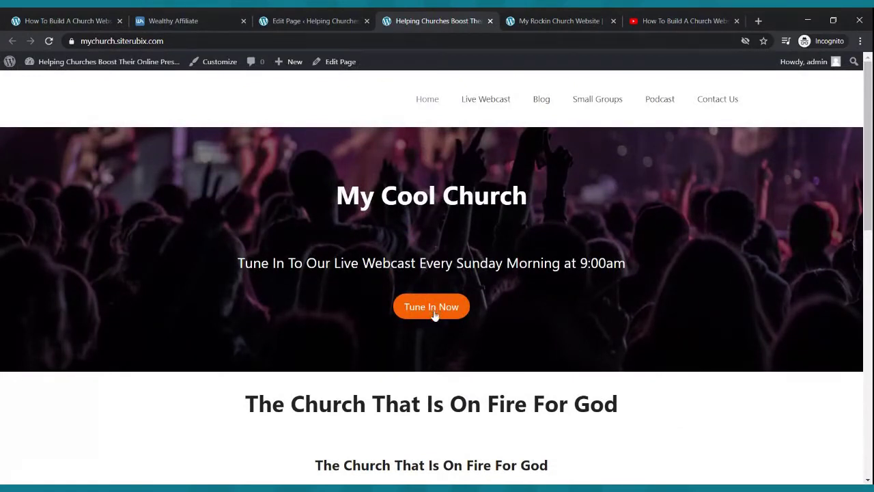
- Select the Tune In Now button and copy the Live Webcast page's address from the live site
left_click(309, 17)
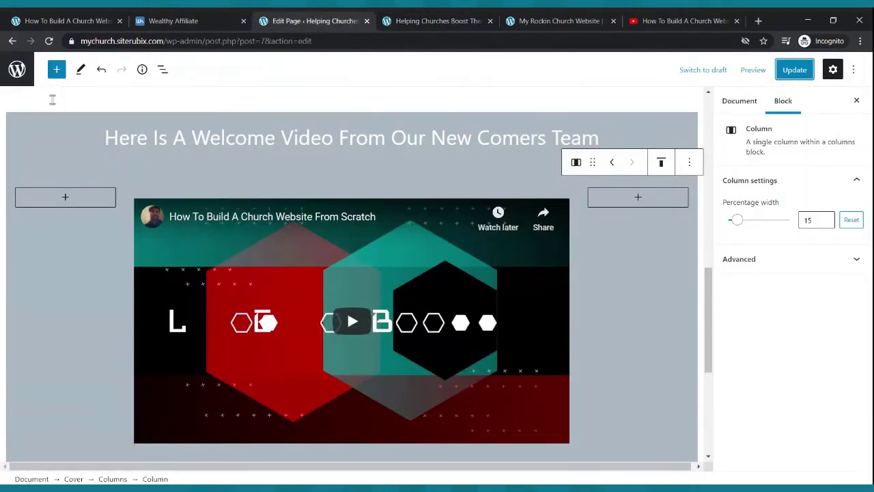
scroll(171, 233, "up", 10)
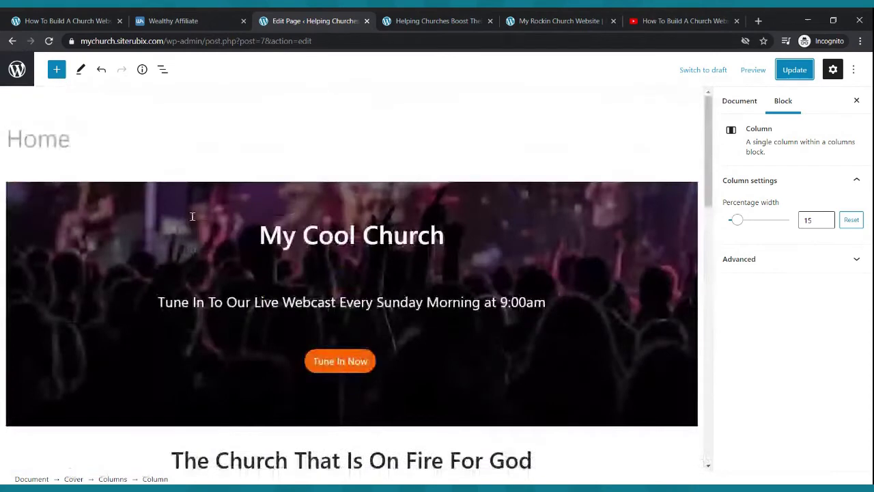
left_click(351, 371)
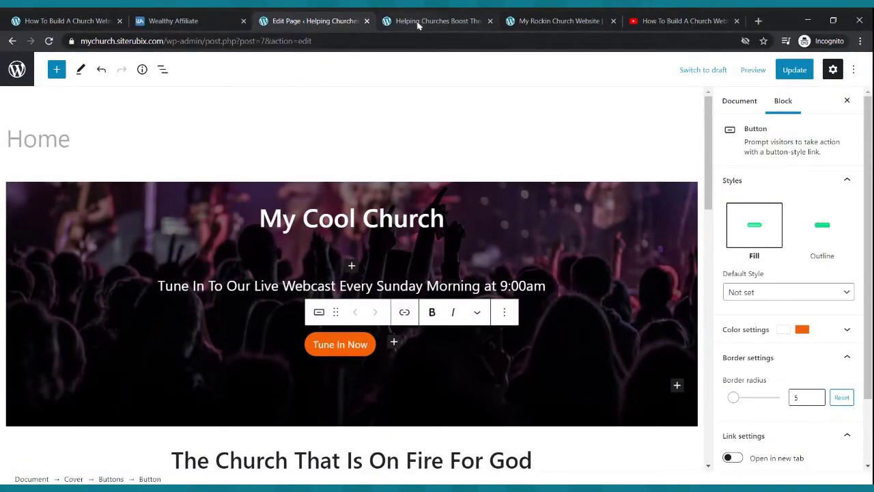
left_click(394, 22)
left_click(468, 103)
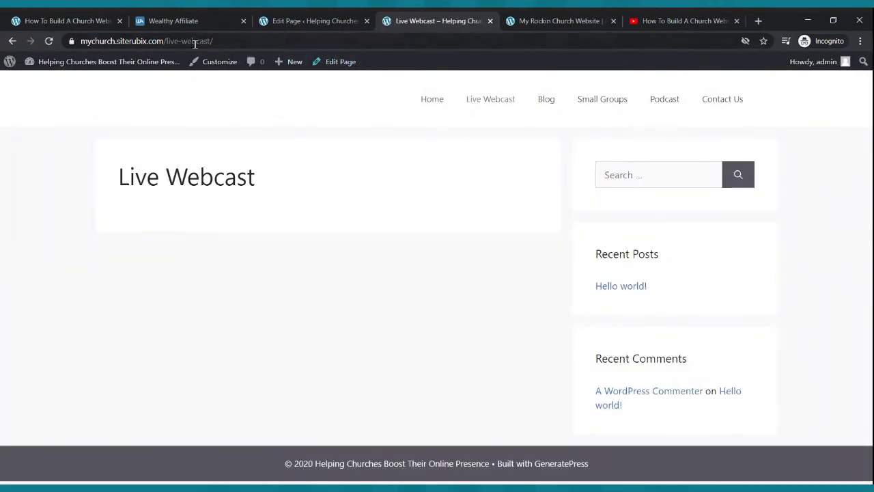
left_click(158, 41)
key("ctrl+c")
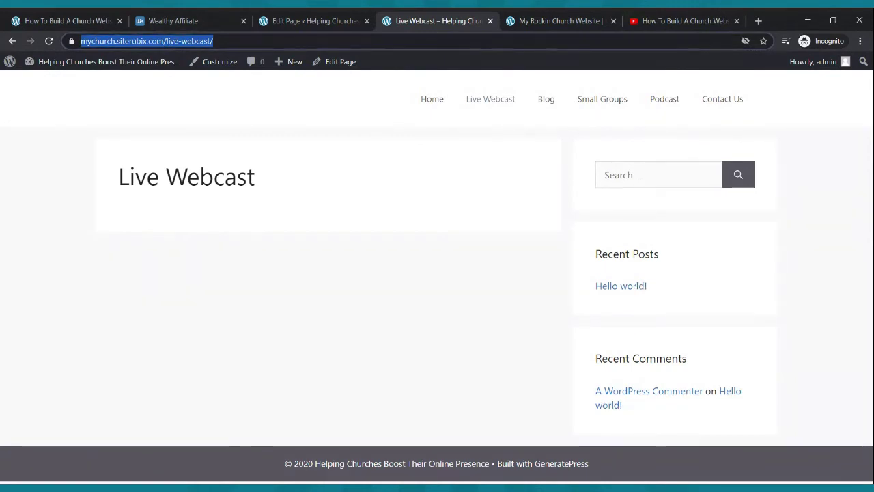
left_click(305, 25)
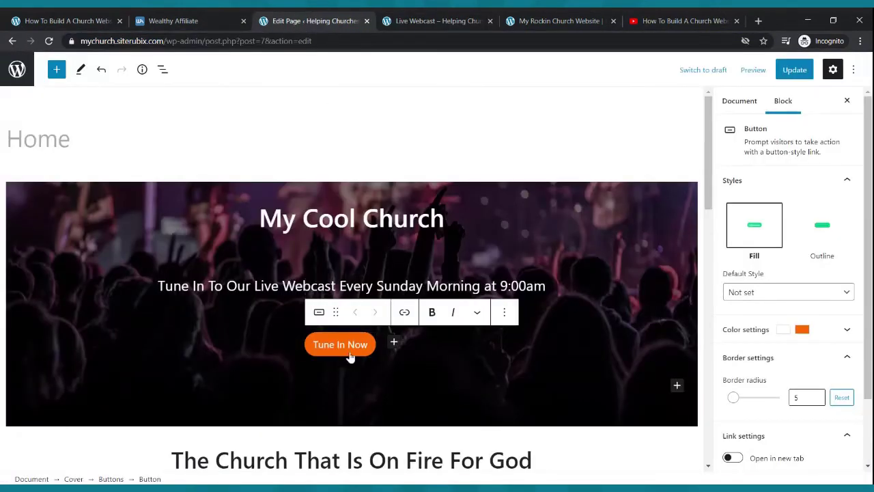
- Link the Tune In Now button to the Live Webcast page URL and save the home page
left_click(404, 313)
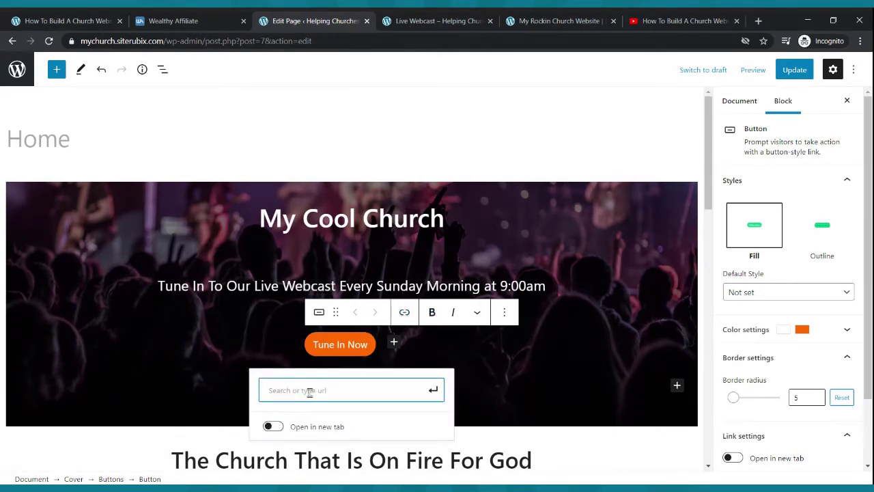
key("ctrl+v")
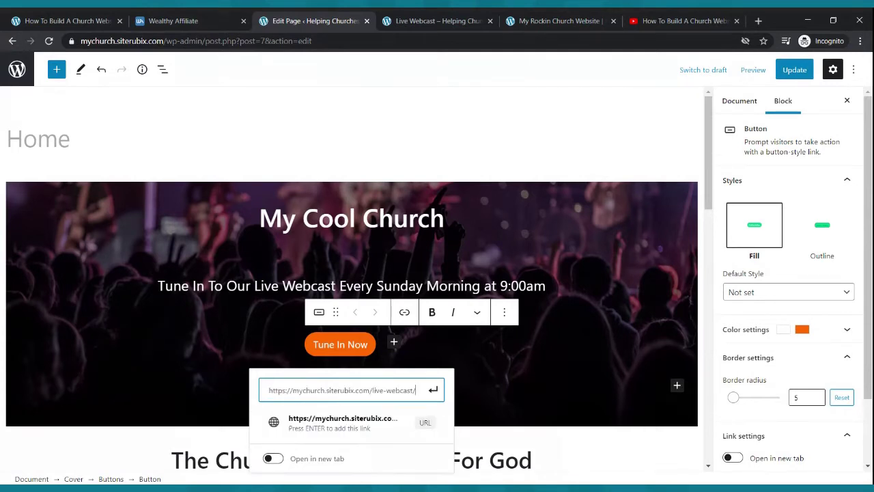
left_click(433, 390)
left_click(795, 71)
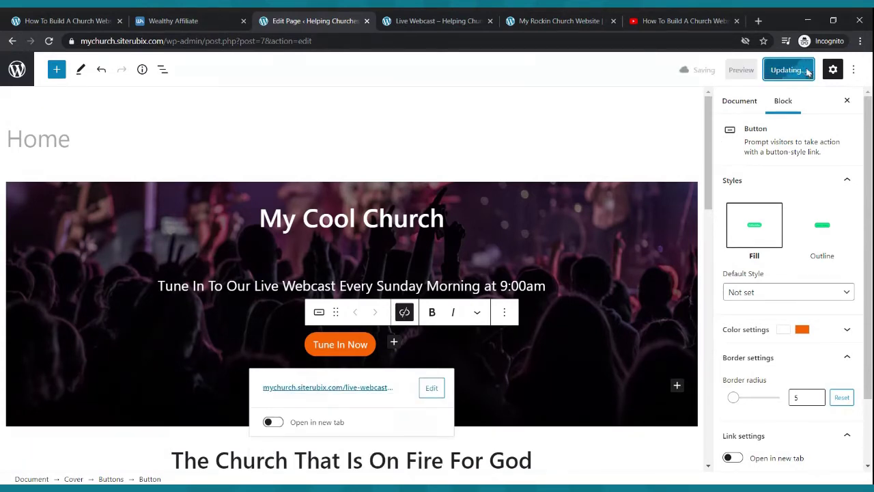
- Check on the live home page that Tune In Now opens the Live Webcast page
left_click(436, 21)
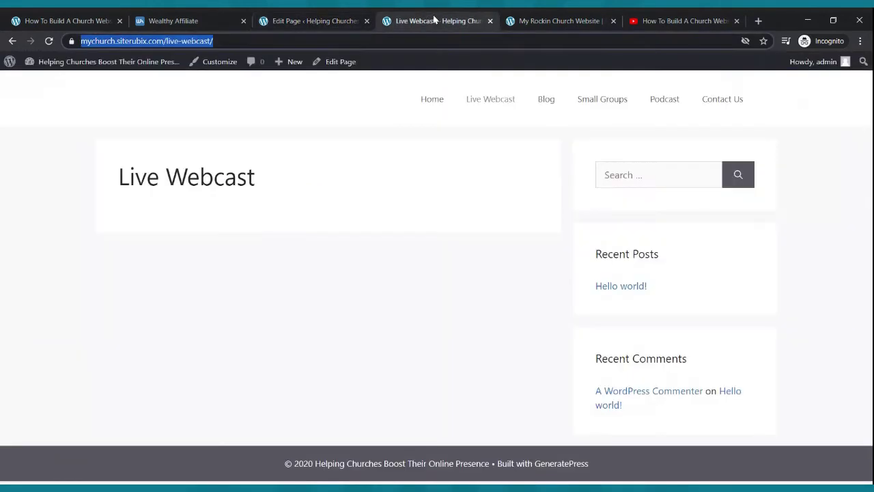
left_click(427, 99)
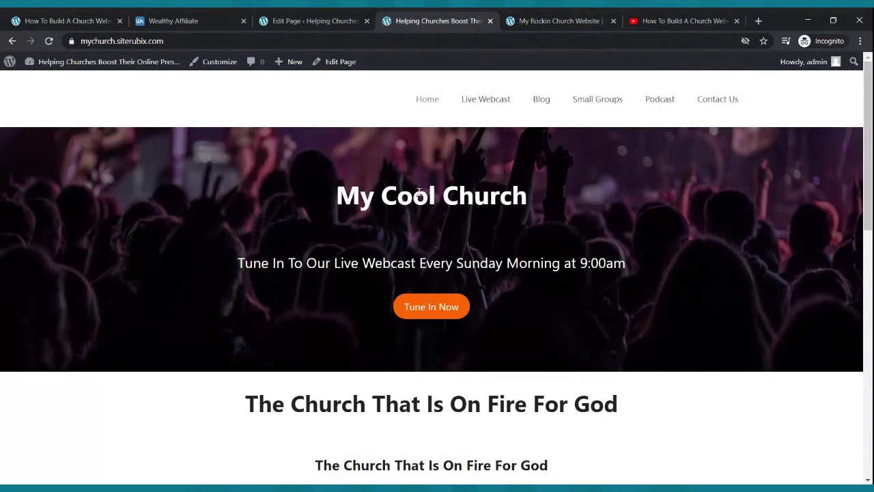
left_click(403, 309)
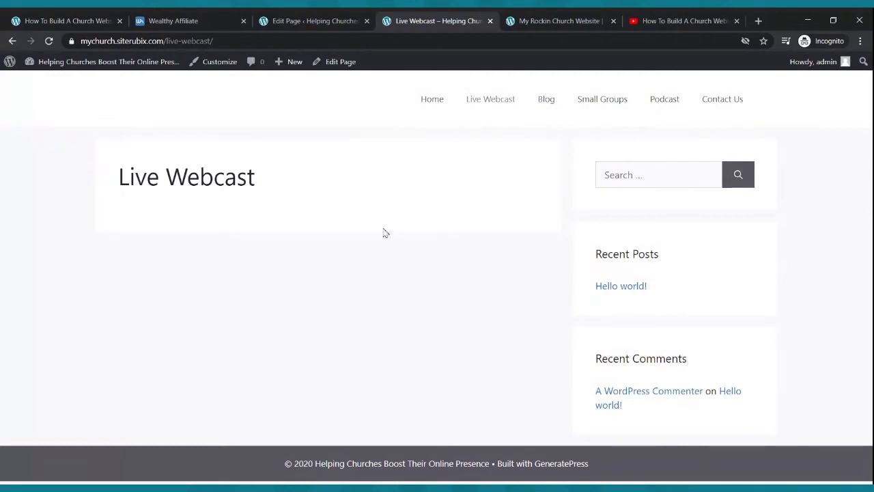
left_click(424, 100)
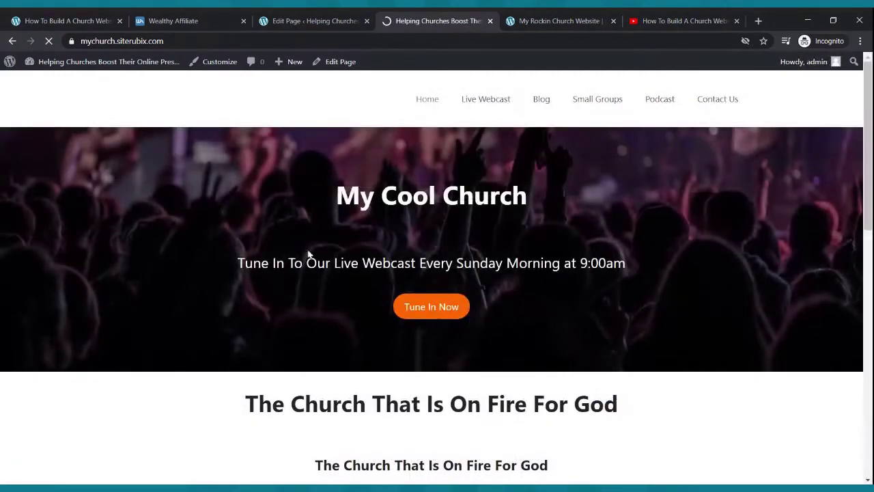
- Select the Live Webcast image in the editor and copy the live Live Webcast page's address
scroll(307, 255, "down", 3)
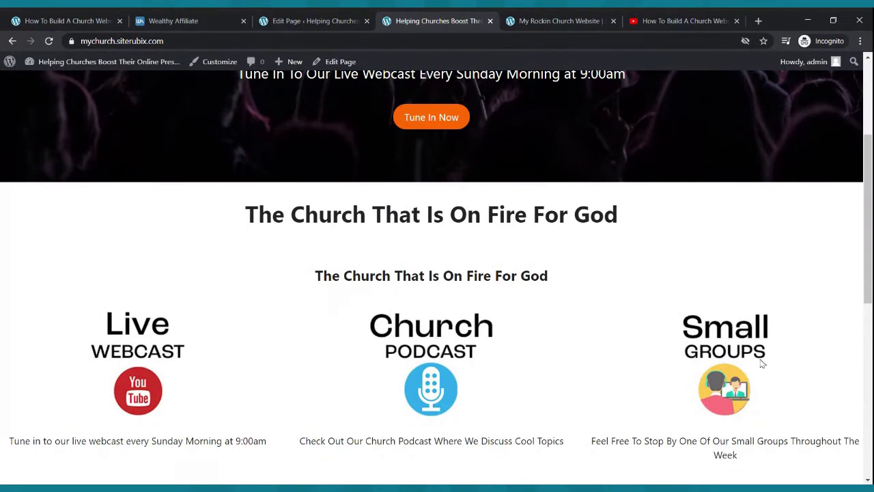
left_click(372, 23)
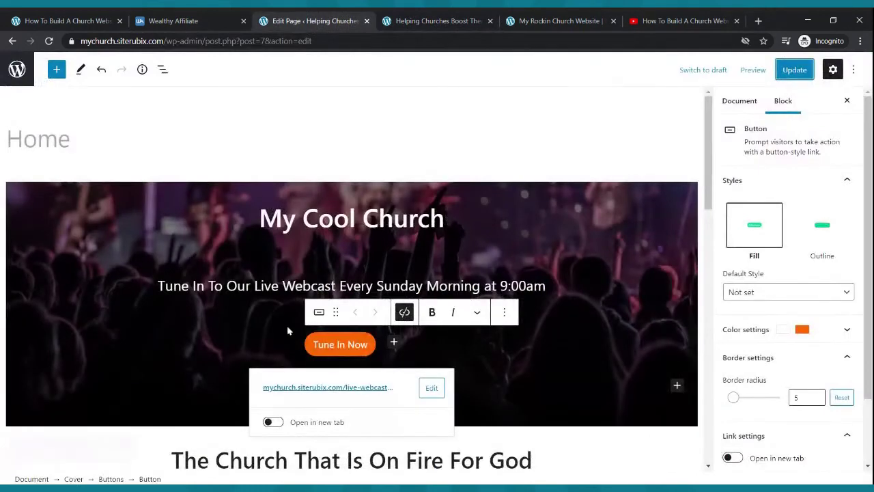
scroll(301, 280, "down", 4)
left_click(112, 335)
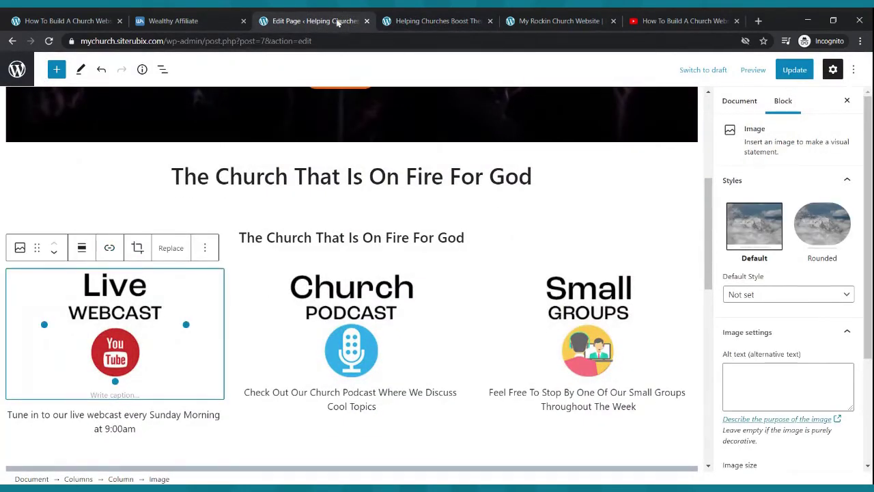
left_click(402, 19)
scroll(318, 138, "up", 3)
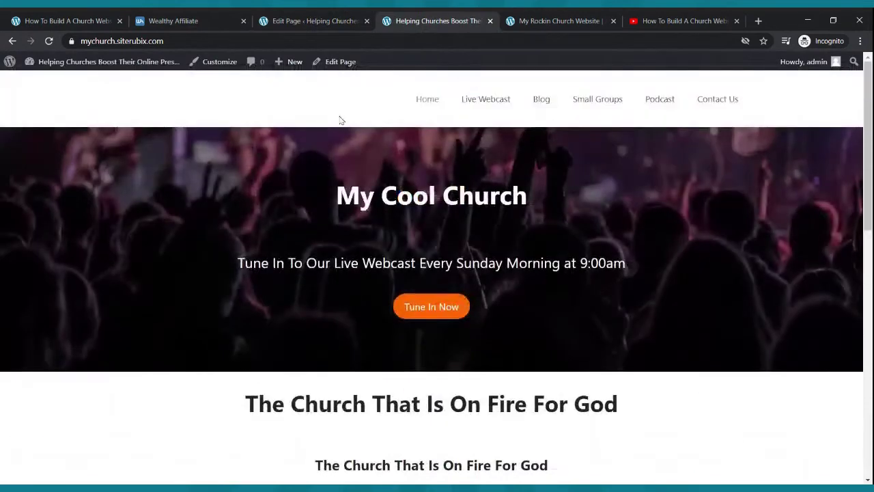
left_click(502, 110)
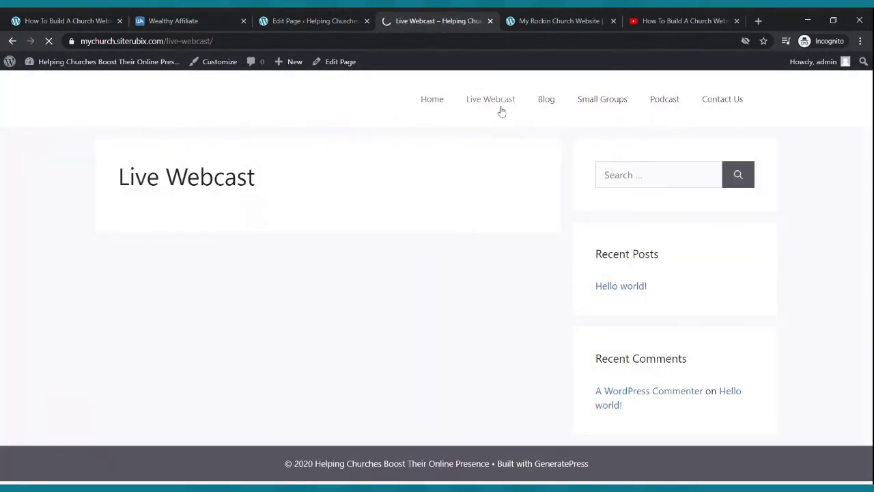
left_click(168, 43)
key("ctrl+c")
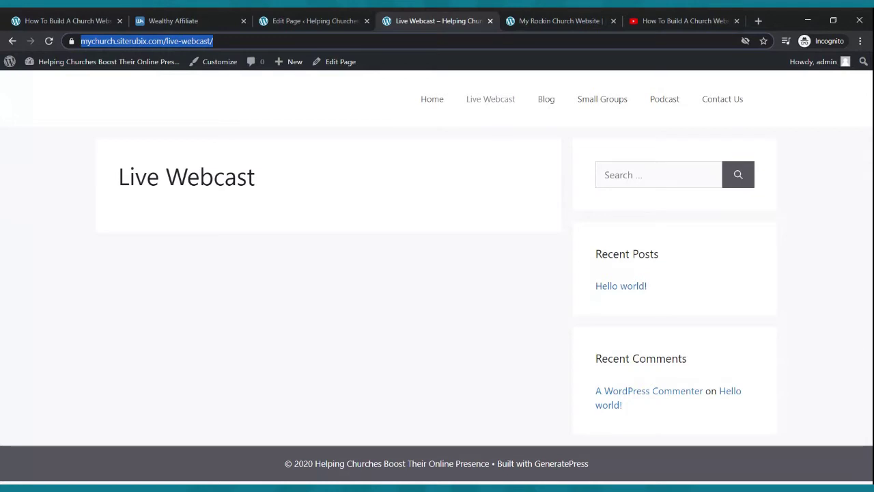
- Link the Live Webcast image to the copied Live Webcast page address
left_click(264, 21)
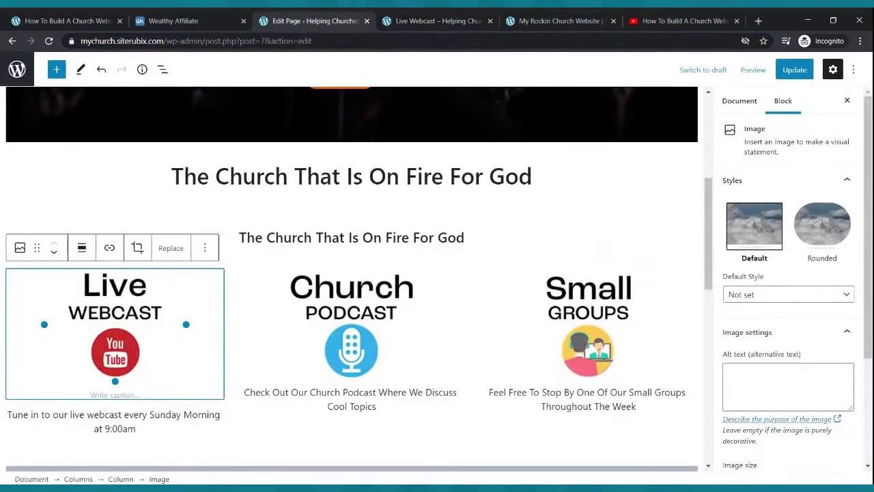
left_click(112, 249)
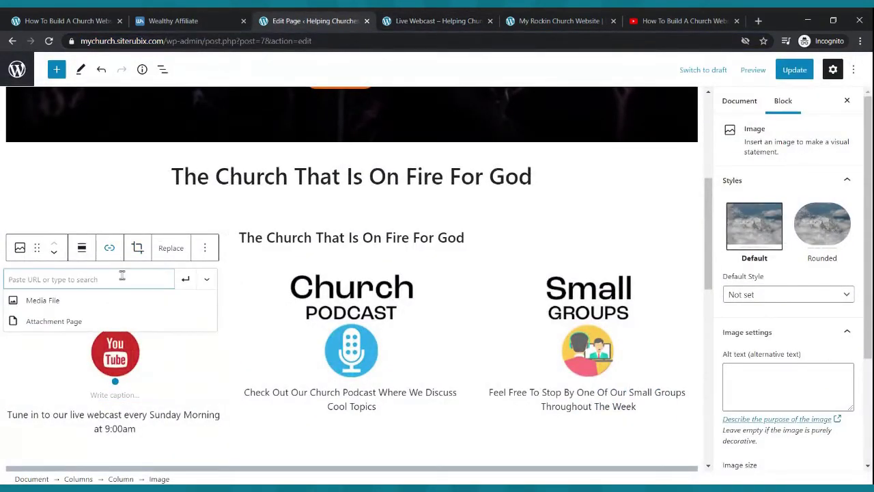
key("ctrl+v")
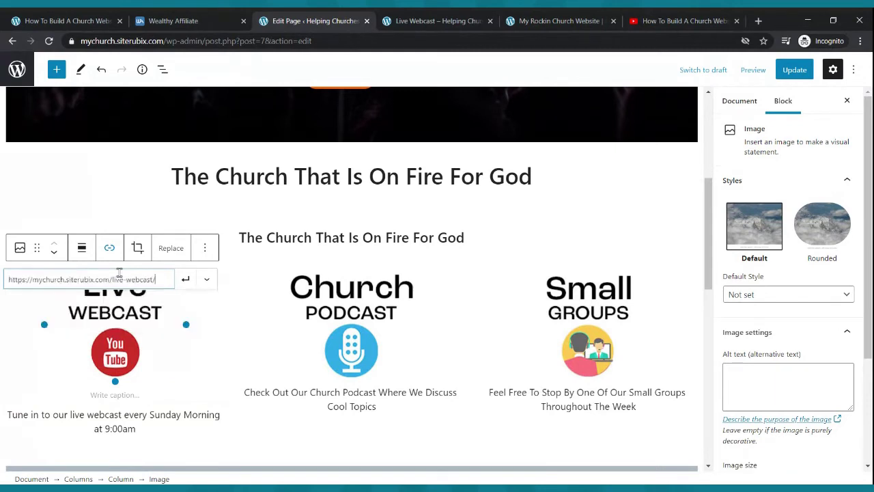
left_click(184, 280)
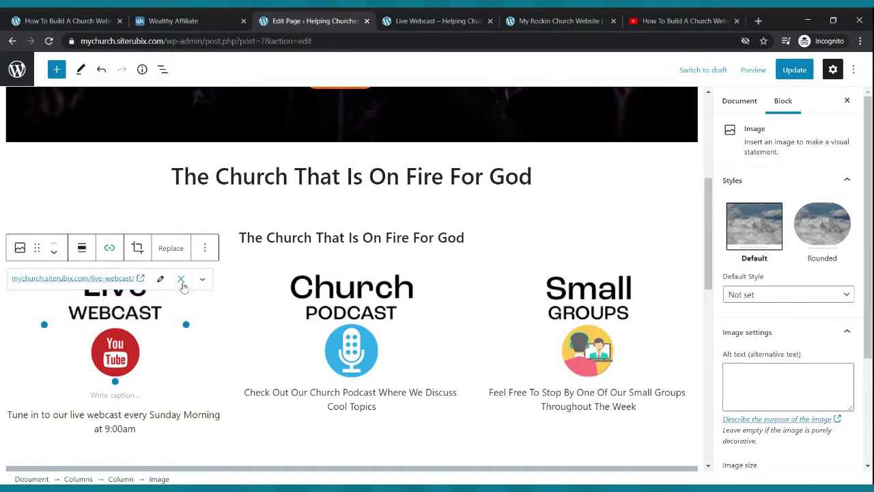
- Link the Church Podcast image to the Podcast page's address
left_click(347, 301)
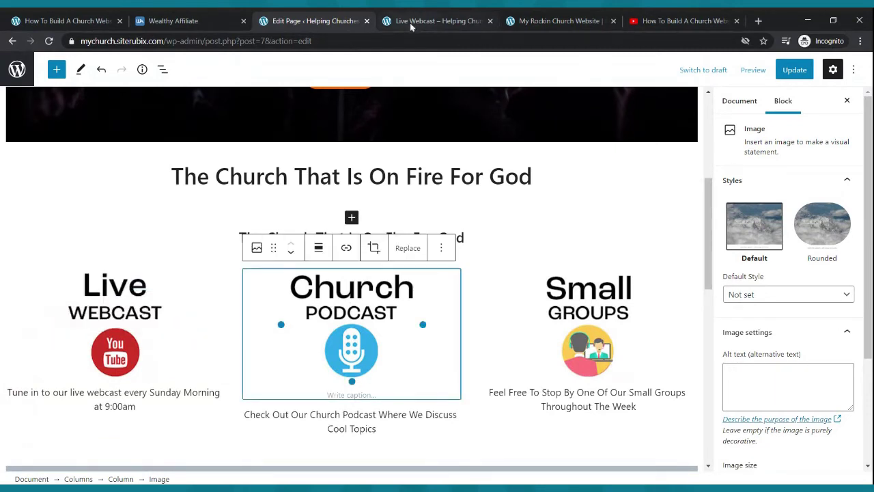
left_click(412, 26)
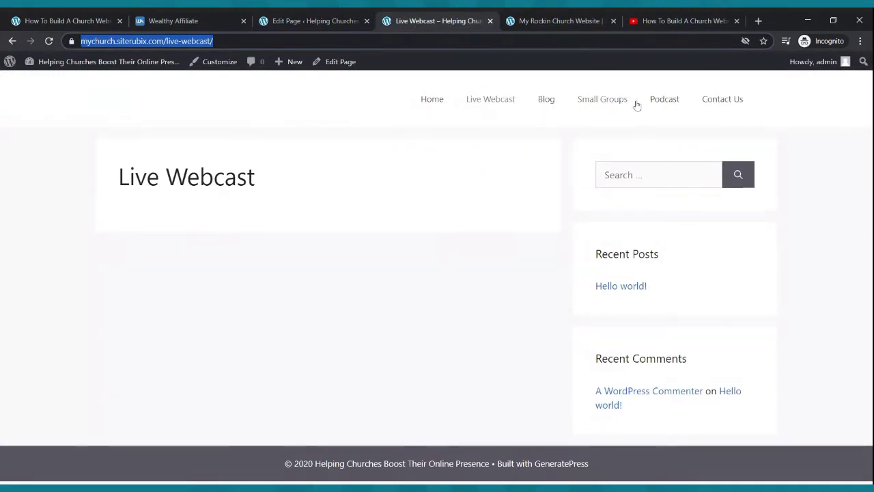
left_click(663, 100)
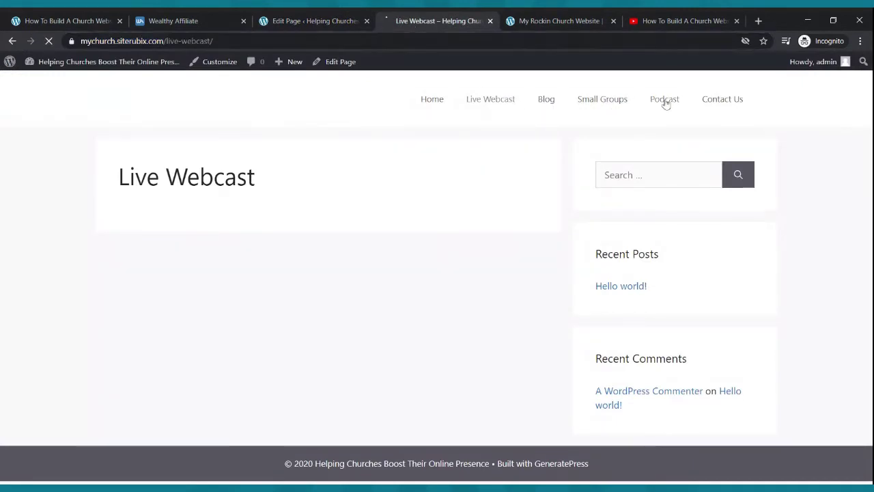
left_click(105, 41)
key("ctrl+c")
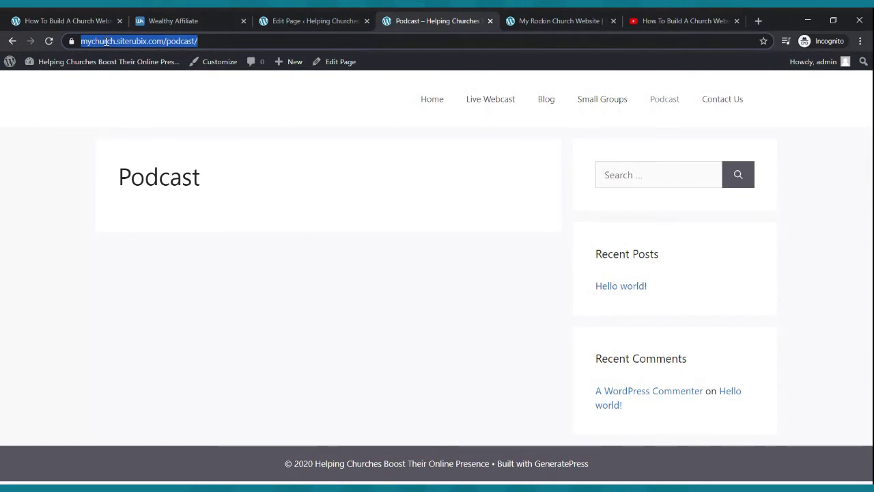
left_click(289, 21)
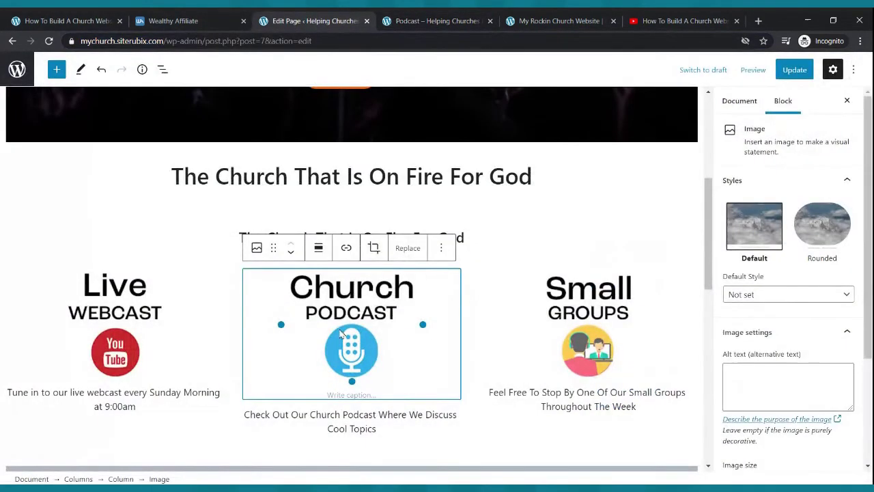
left_click(346, 250)
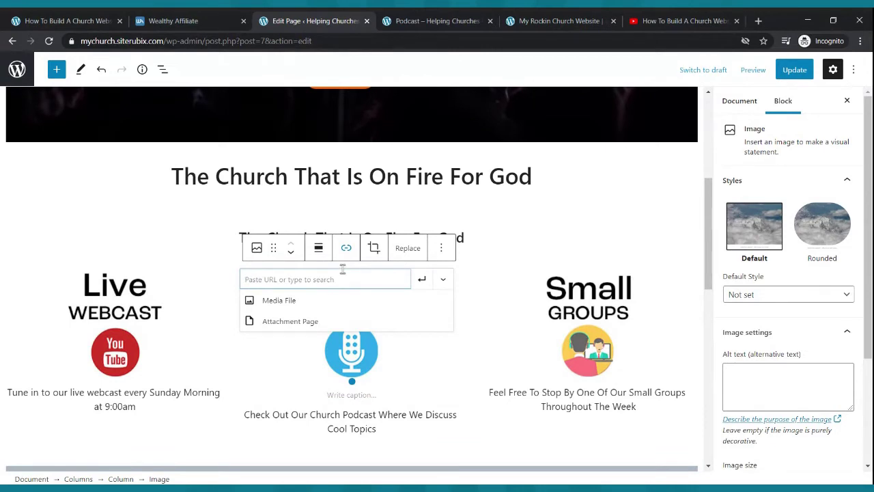
key("ctrl+v")
left_click(422, 280)
- Link the Small Groups image to the Small Groups page's address
left_click(580, 306)
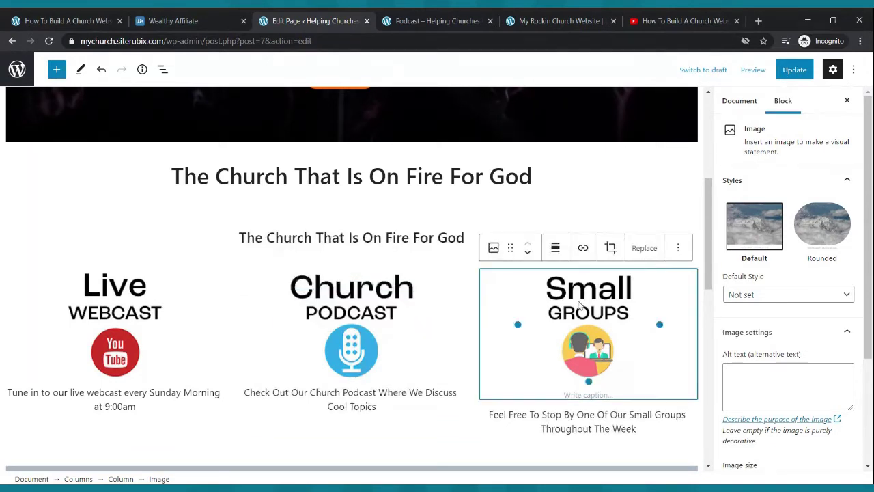
left_click(400, 16)
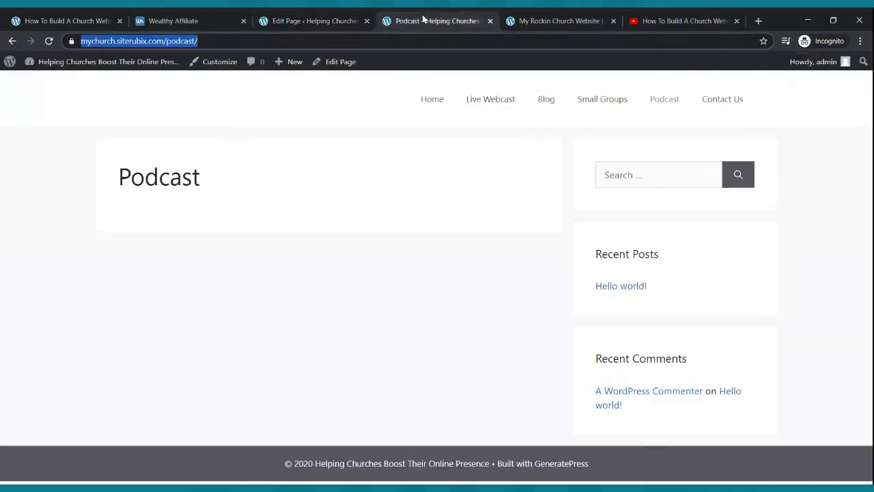
left_click(622, 100)
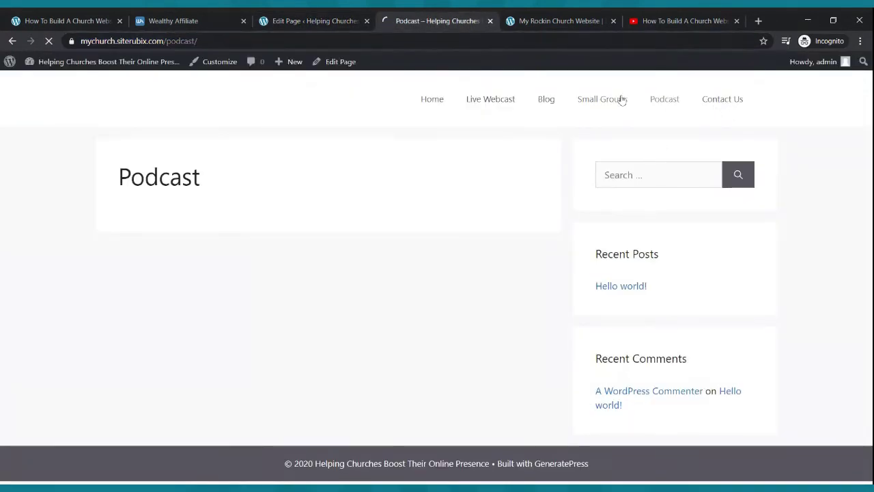
left_click(211, 42)
key("ctrl+c")
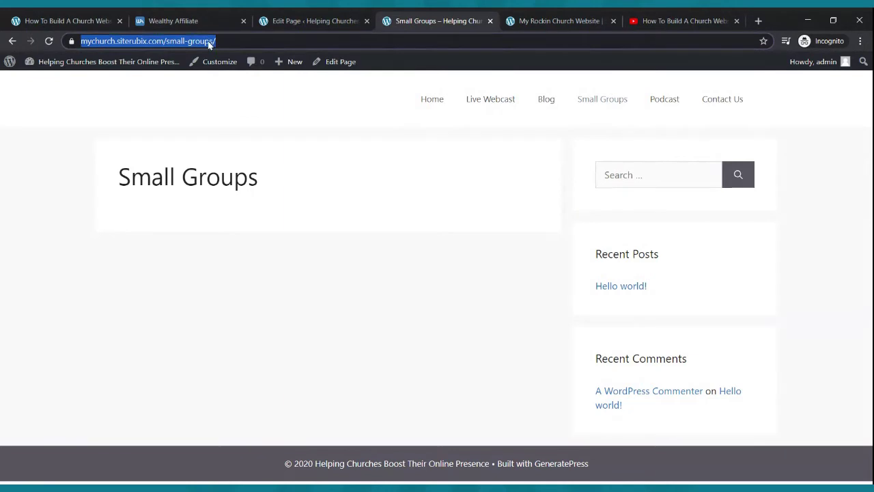
left_click(266, 26)
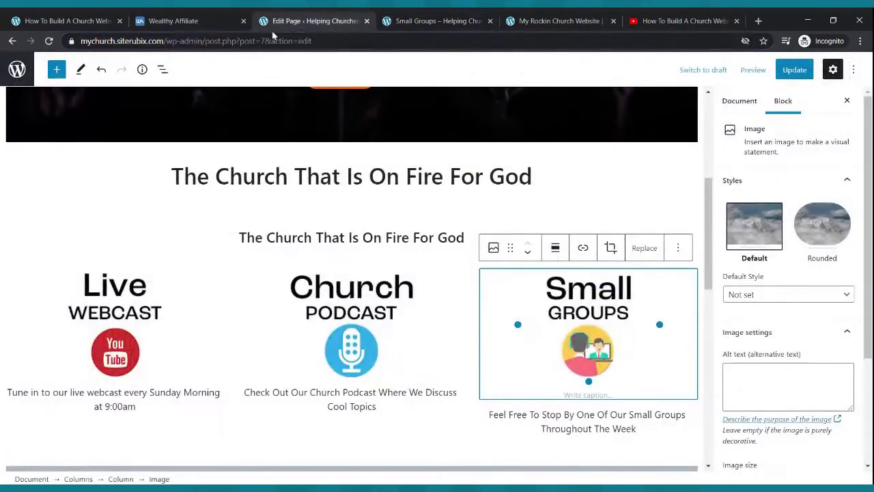
left_click(584, 250)
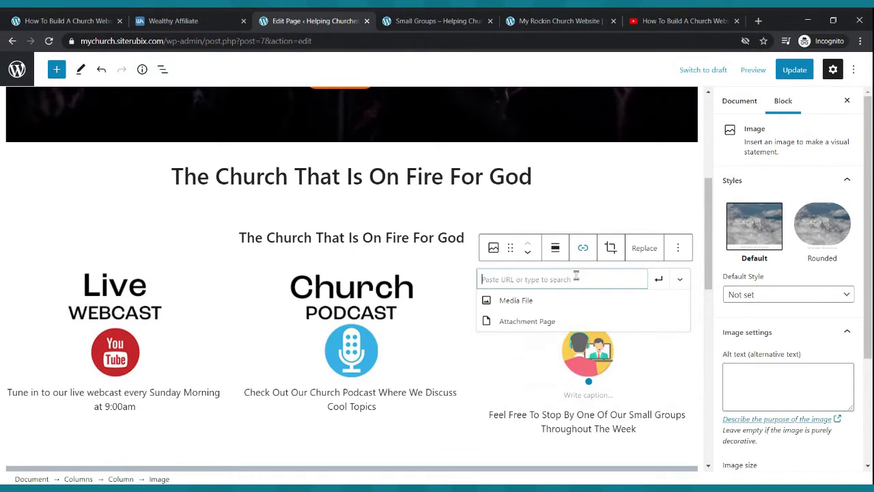
key("ctrl+v")
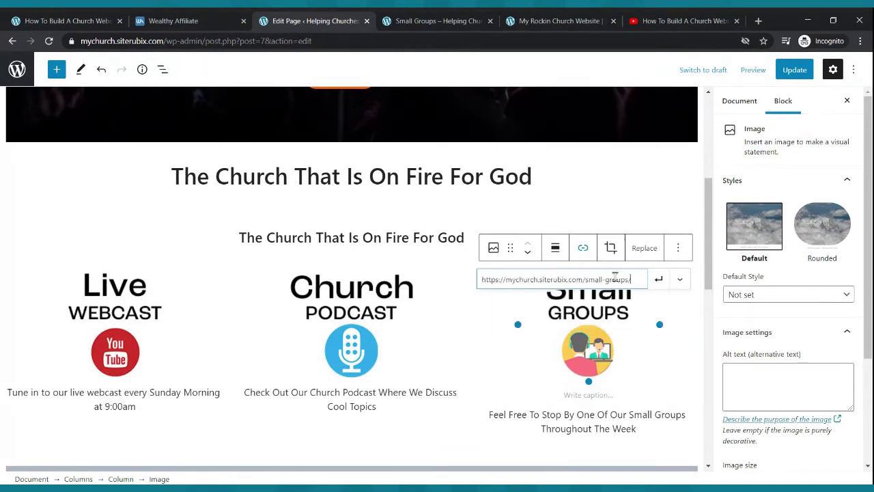
left_click(658, 280)
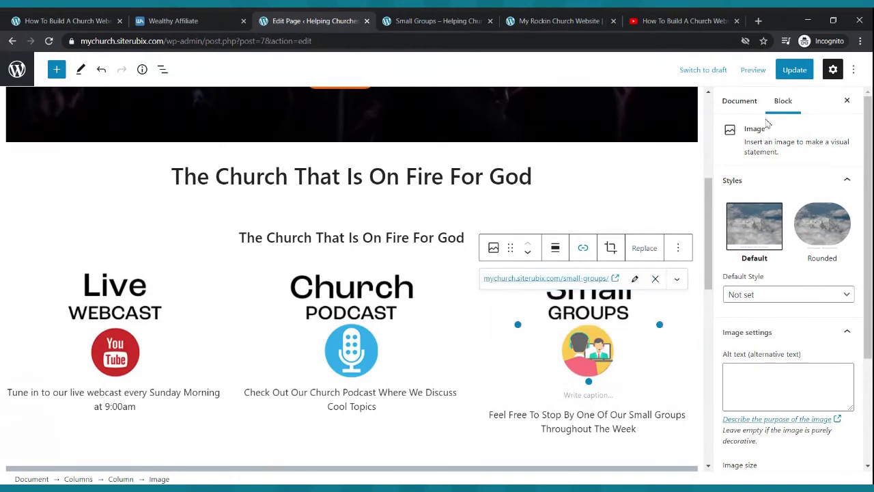
- Save the home page and reload the live Small Groups page
left_click(795, 70)
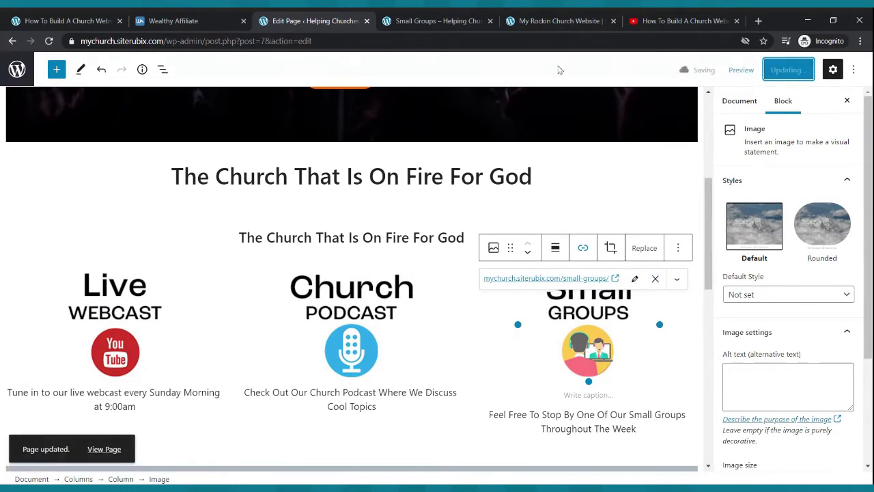
left_click(438, 21)
left_click(48, 41)
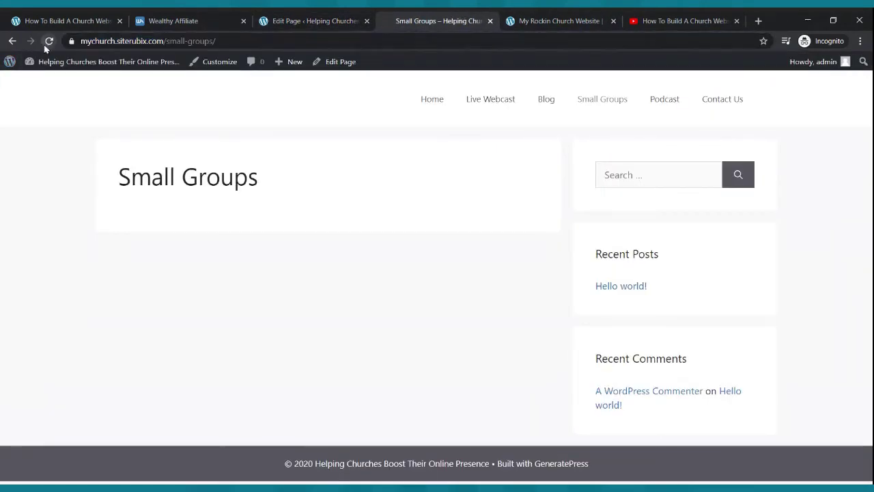
- Test the Church Podcast, Small Groups and Live Webcast image links, returning to the live home page after each
left_click(427, 99)
scroll(398, 198, "down", 2)
scroll(397, 199, "down", 4)
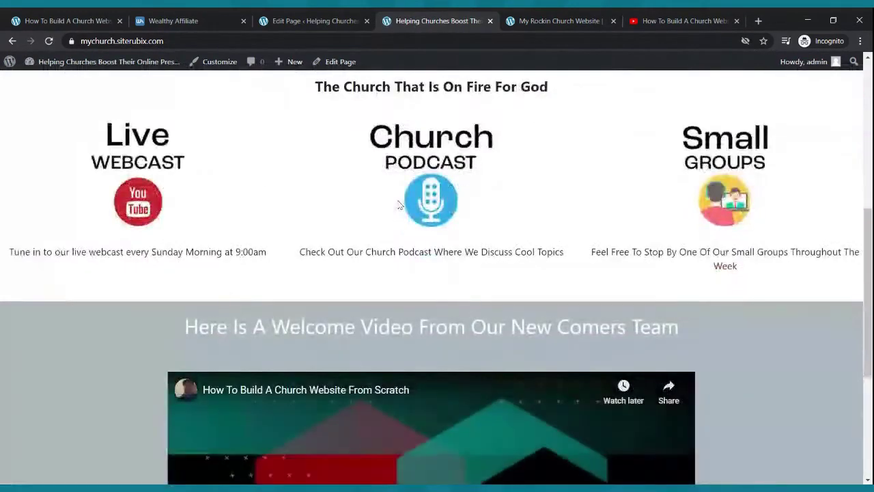
left_click(413, 177)
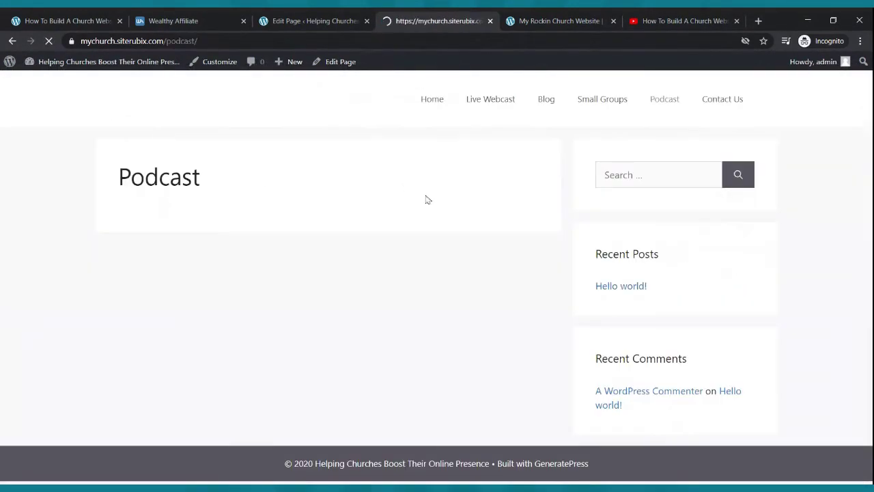
left_click(424, 119)
scroll(634, 262, "down", 4)
left_click(744, 264)
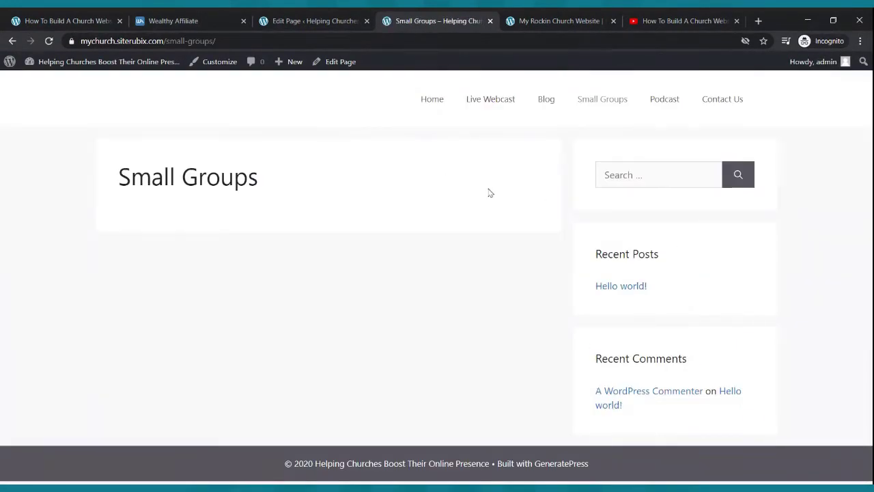
left_click(432, 104)
scroll(415, 170, "down", 5)
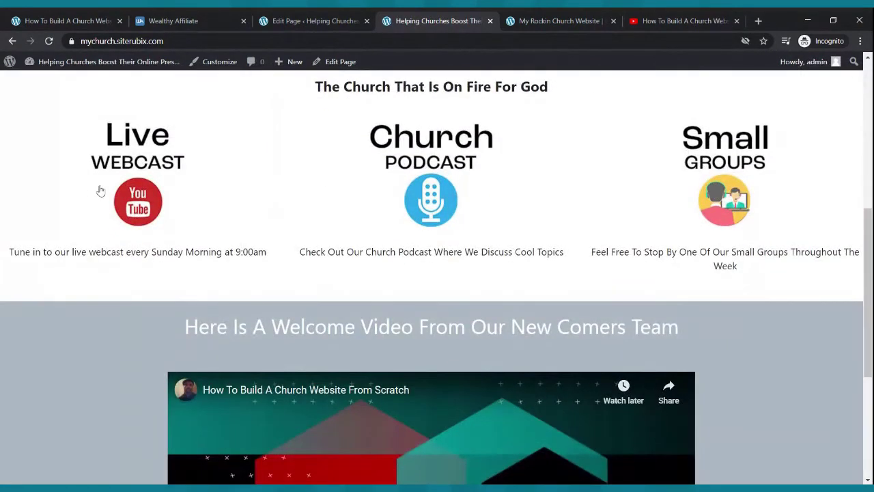
left_click(98, 189)
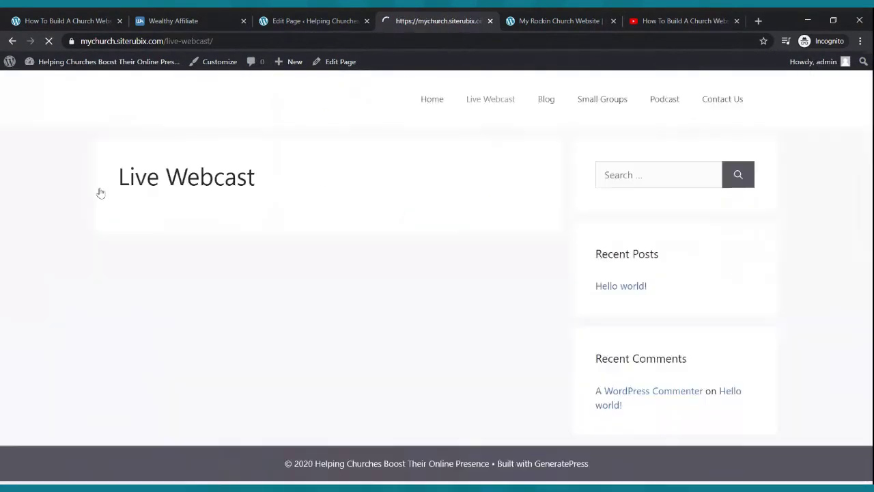
left_click(437, 100)
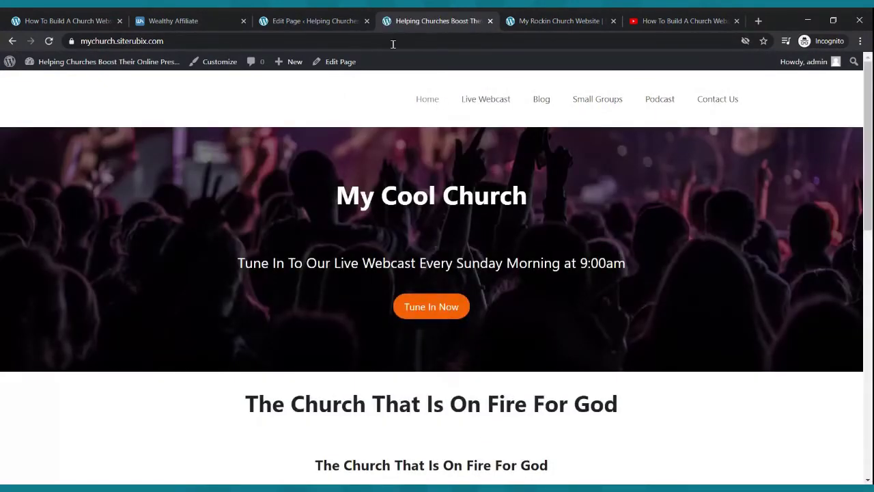
- Open the Live Webcast page in the block editor from the Pages list
left_click(333, 19)
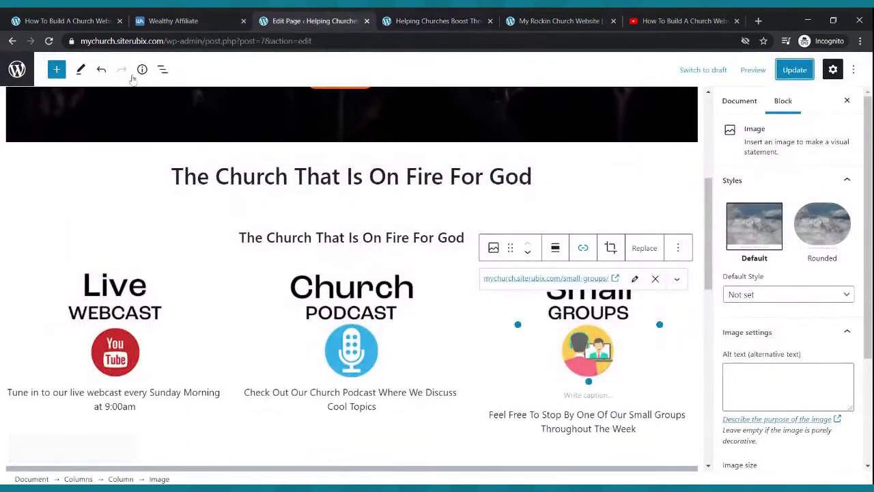
left_click(18, 71)
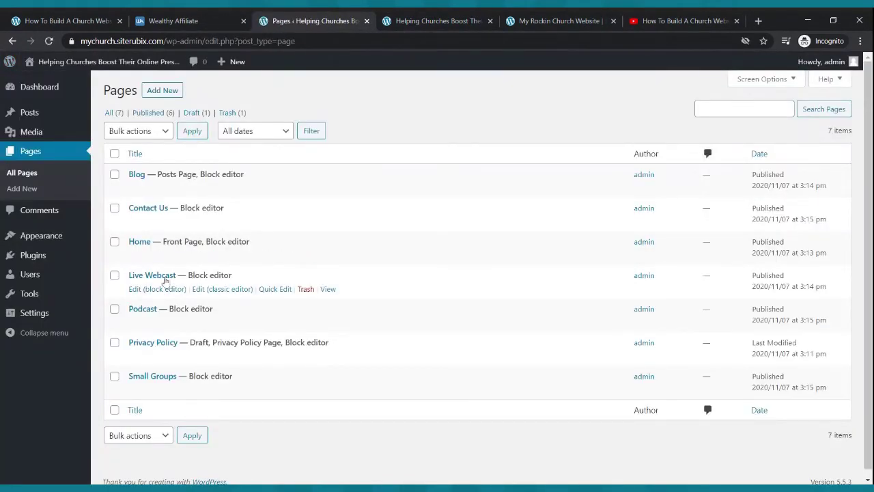
left_click(156, 289)
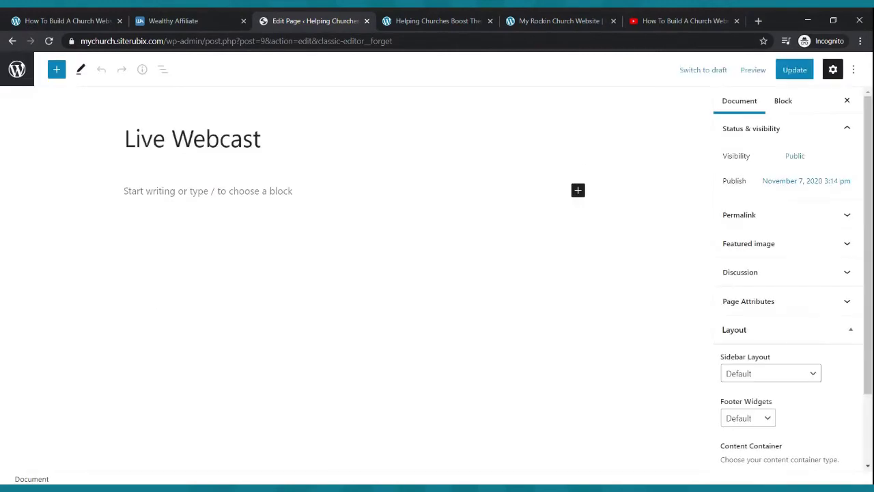
- Write 'Tune In To Our Live Webcast Every Sunday Morning at 9:00am' as a paragraph and save
left_click(195, 192)
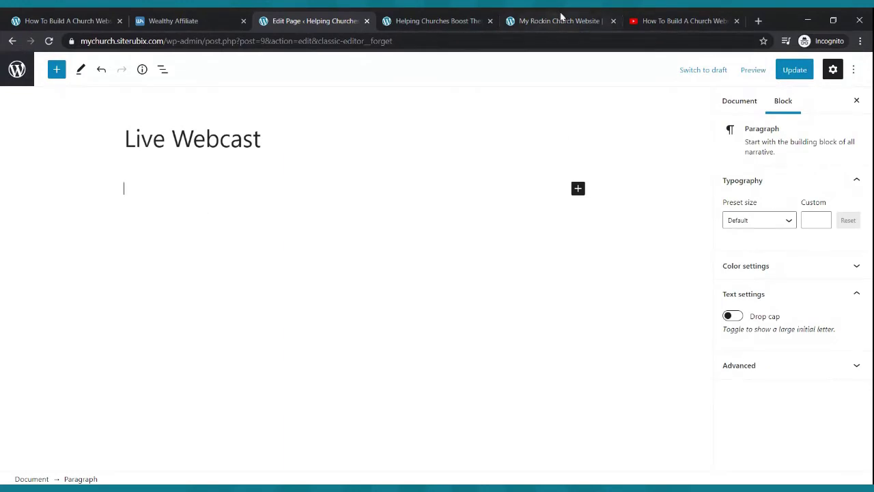
type("Hello and welcome to our live webcast")
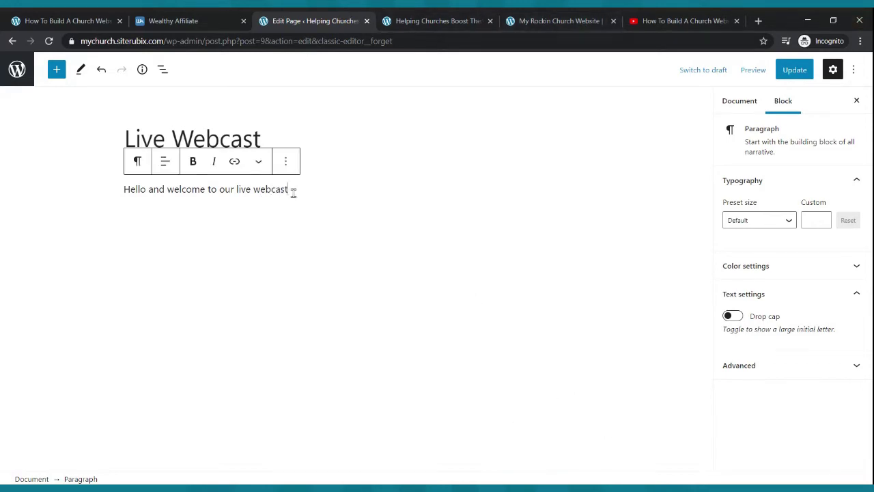
key("BackSpace")
key("BackSpace")
key("BackSpace")
key("BackSpace")
key("BackSpace")
key("BackSpace")
key("BackSpace")
key("BackSpace")
key("BackSpace")
key("BackSpace")
key("BackSpace")
key("BackSpace")
key("BackSpace")
key("BackSpace")
key("BackSpace")
key("BackSpace")
key("BackSpace")
key("BackSpace")
key("BackSpace")
key("BackSpace")
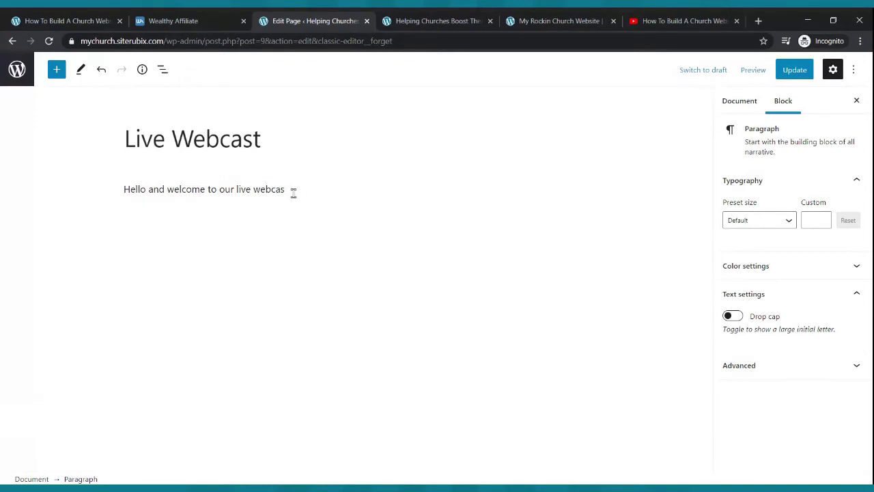
key("BackSpace")
key("BackSpace")
type("Tune IN")
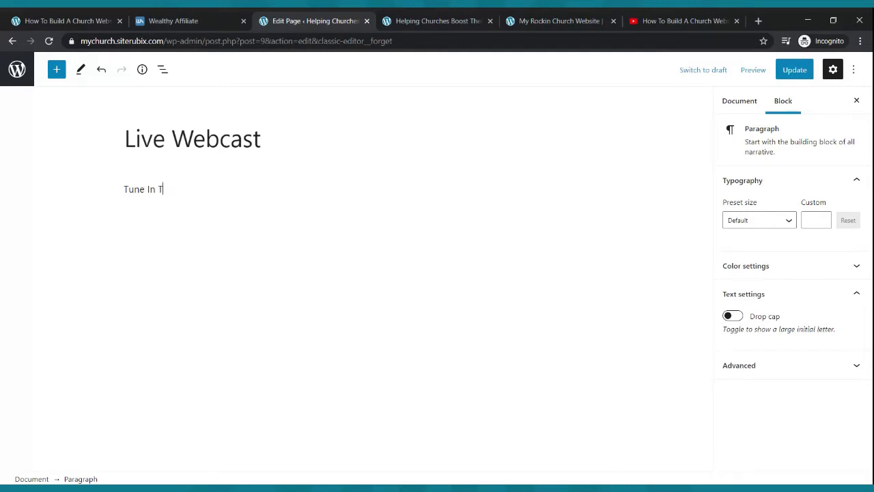
type(" To Our Live Webcast Every Sunda")
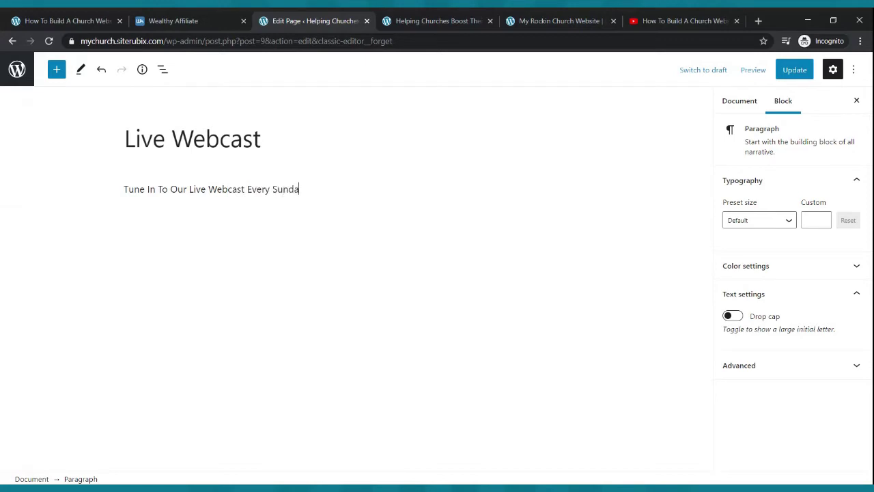
type("Morning at 9:00am")
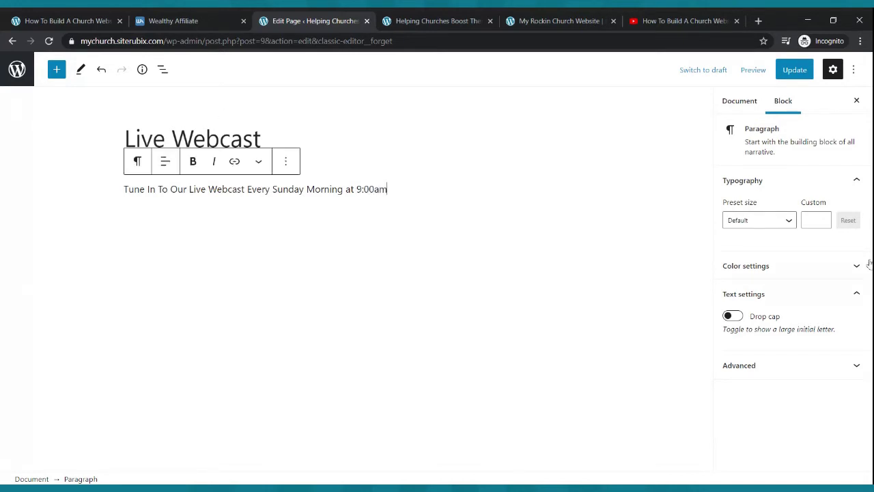
left_click(791, 72)
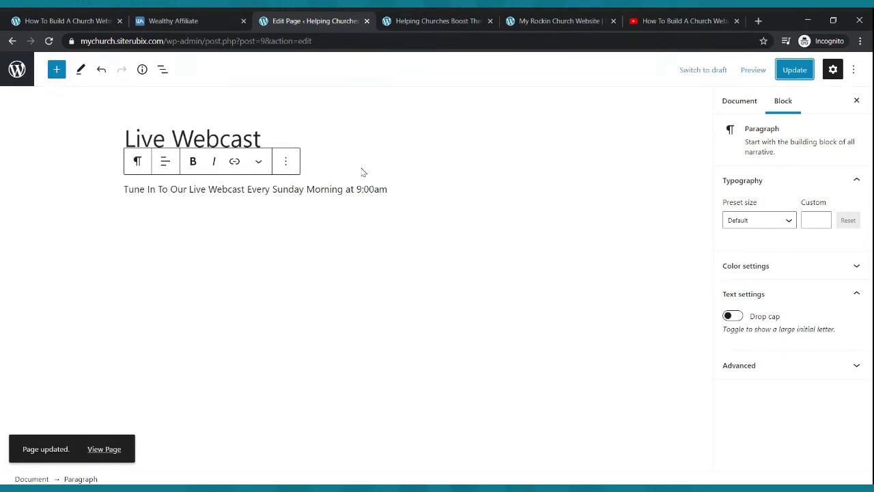
- Add a new empty block below the tune-in line and bring up the block types
left_click(401, 186)
key("Return")
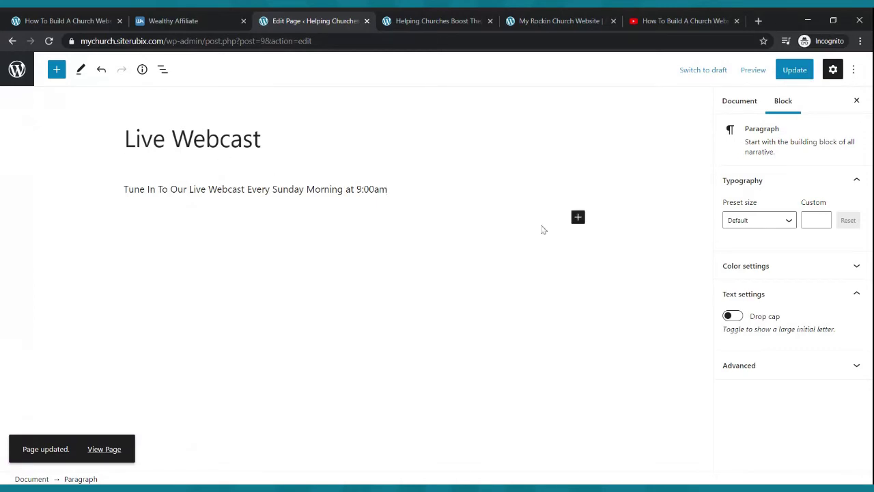
left_click(578, 217)
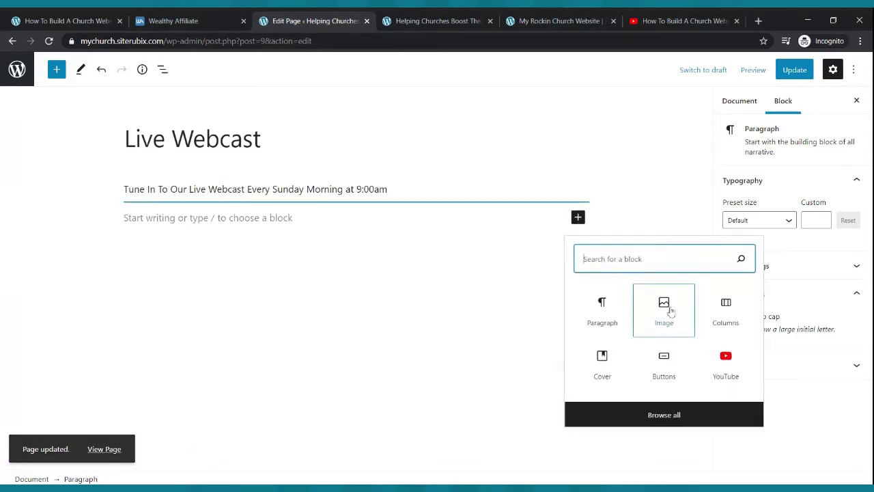
- Upload the YouTube Live Webcast banner as an image block, save, and view it on the live page
left_click(666, 305)
left_click(147, 291)
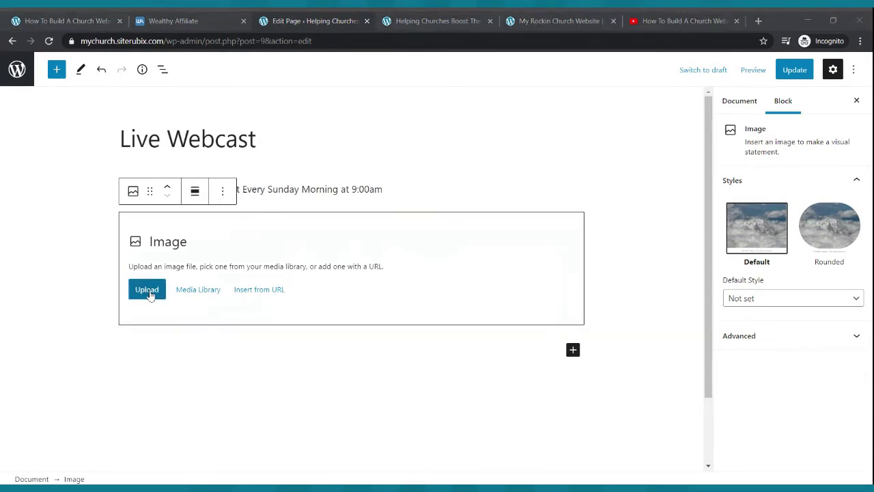
double_click(446, 185)
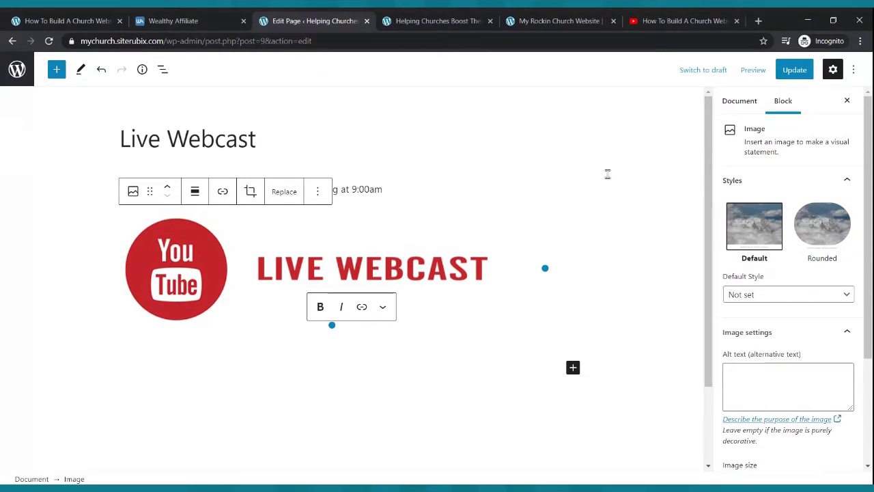
left_click(794, 69)
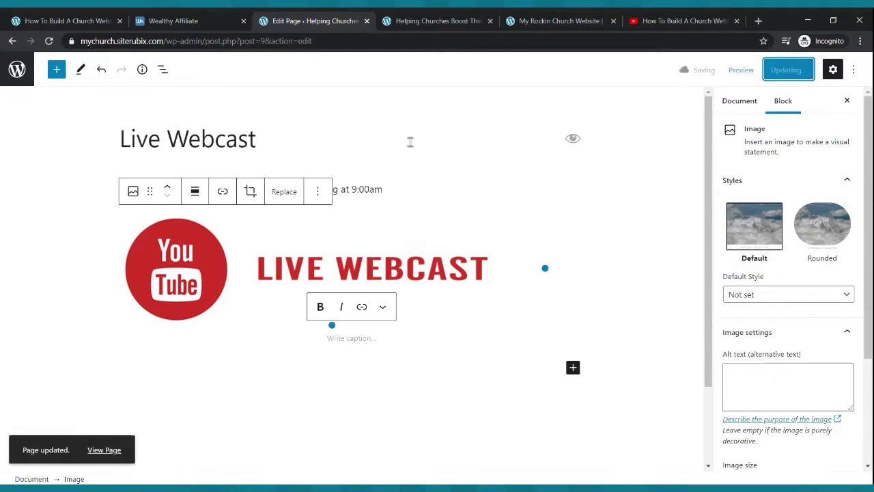
left_click(456, 18)
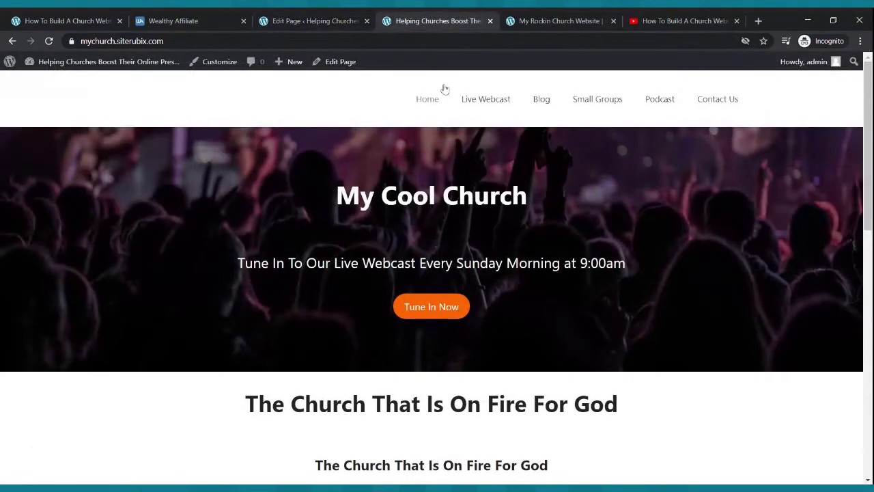
left_click(472, 102)
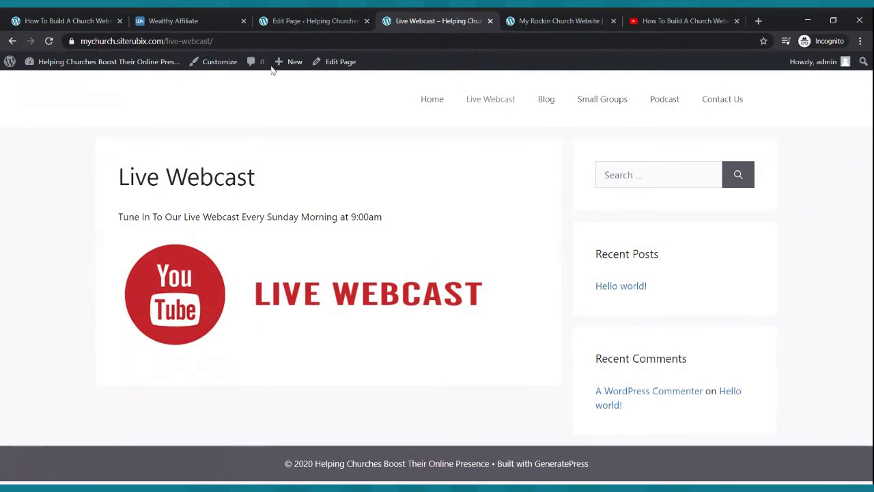
left_click(294, 21)
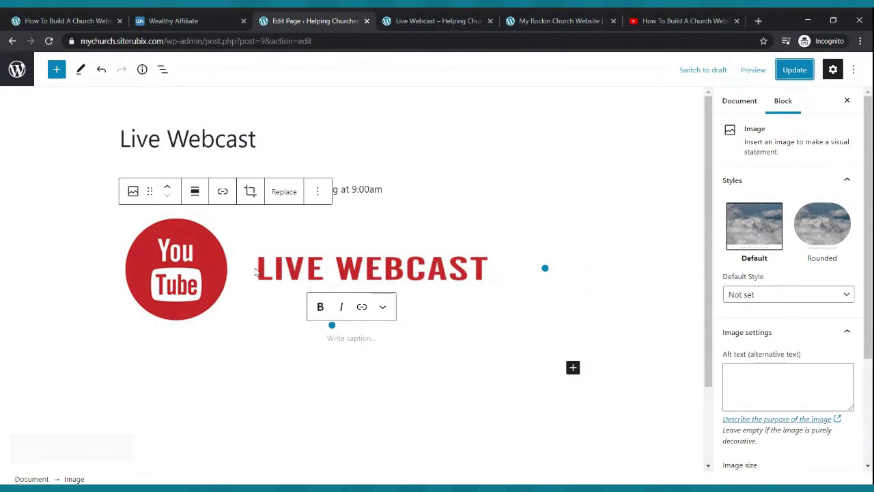
- Reorder the blocks so the YouTube banner sits above the tune-in line, and save
left_click(295, 274)
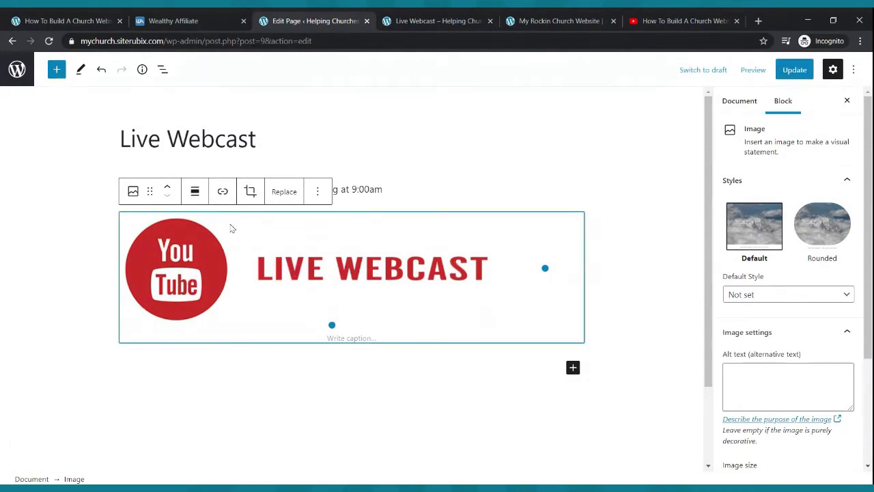
left_click(168, 190)
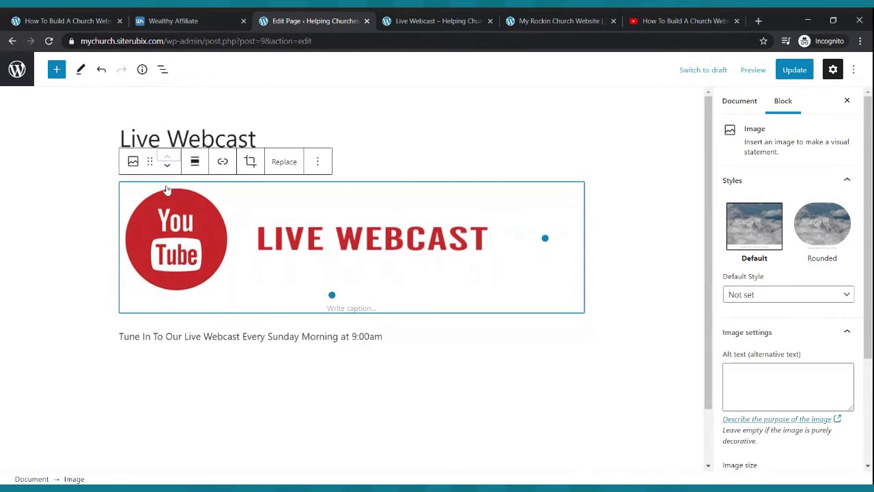
left_click(168, 166)
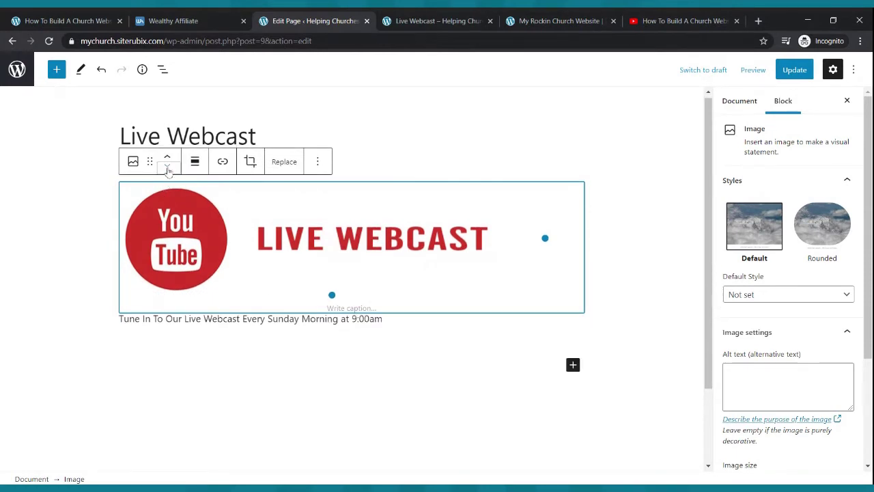
left_click(381, 159)
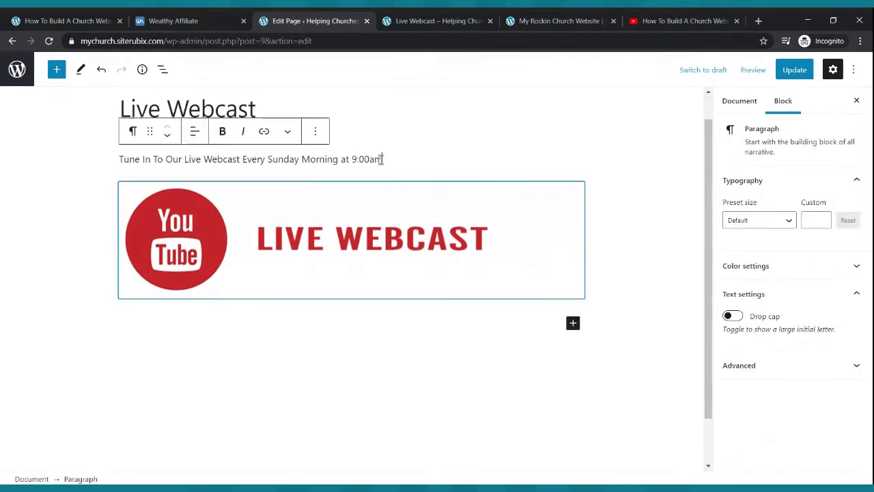
left_click(167, 135)
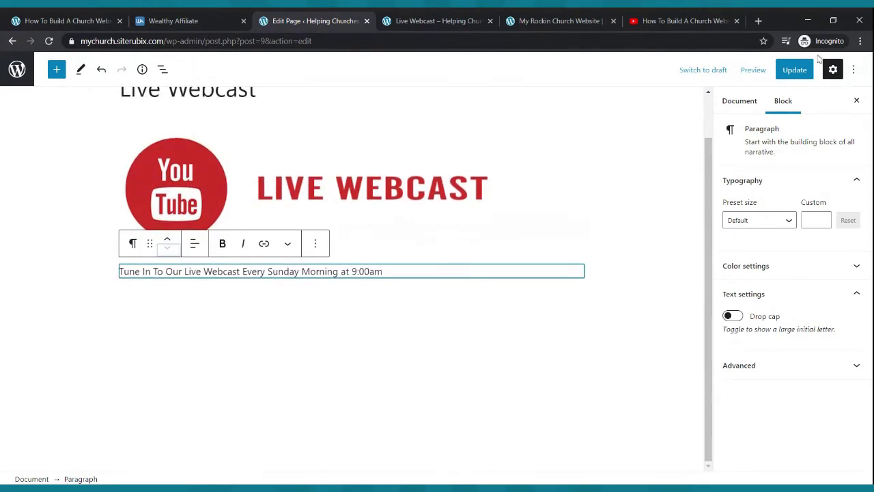
left_click(801, 74)
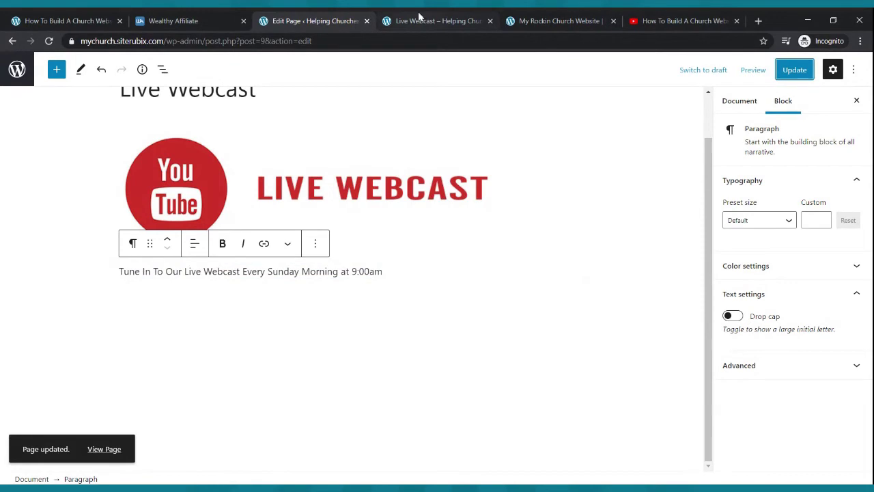
- Reload the live Live Webcast page, then add an empty paragraph below the tune-in line
left_click(403, 21)
left_click(49, 41)
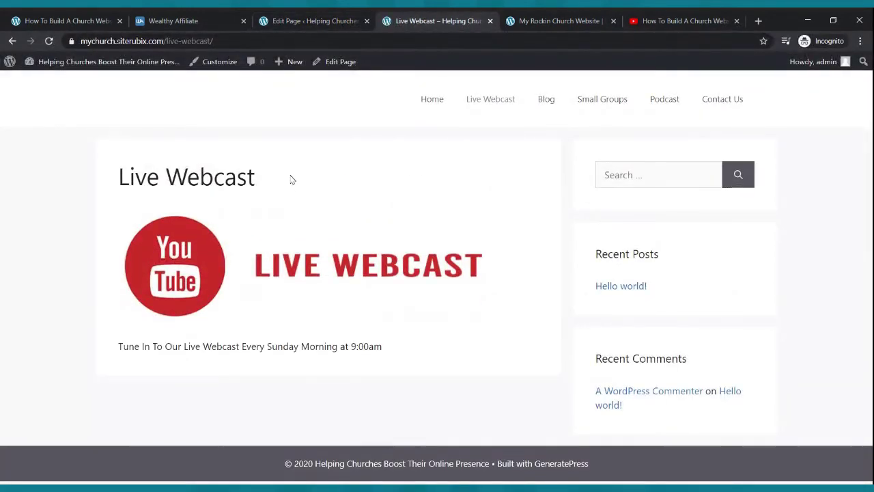
left_click(263, 19)
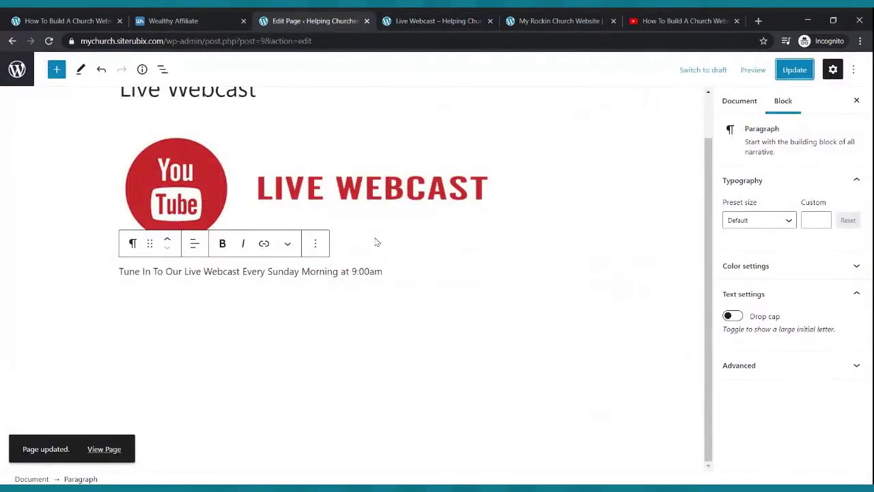
left_click(396, 270)
key("Return")
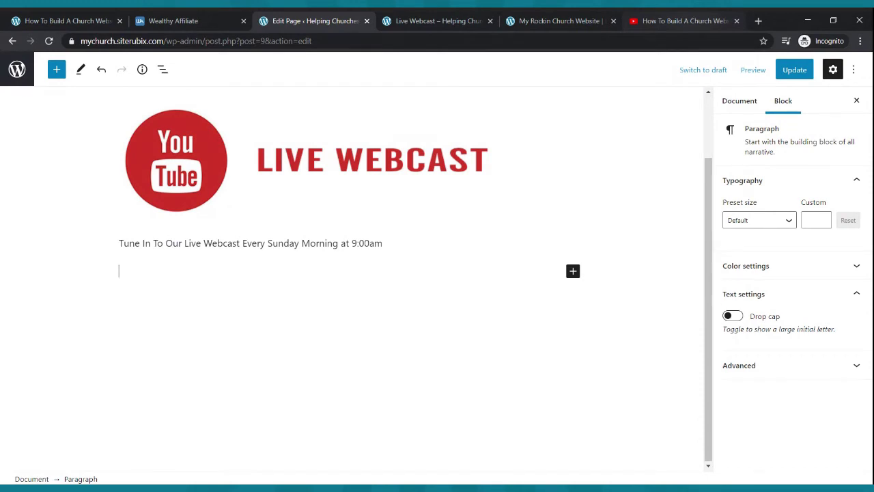
left_click(117, 488)
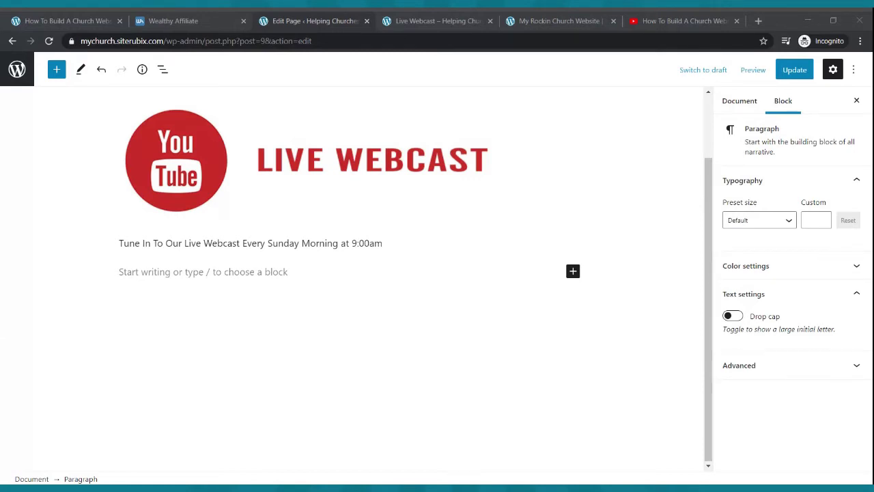
- In YouTube, go to the live streaming manager through the Create menu's Go live option
left_click(696, 17)
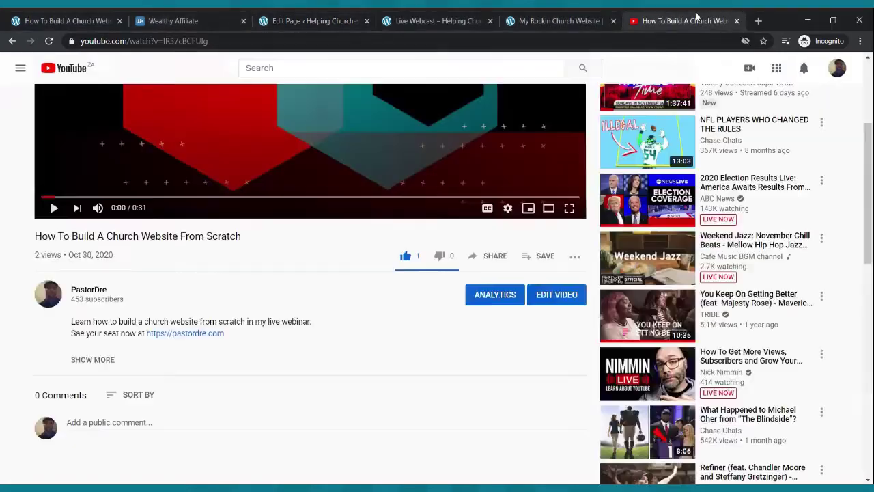
scroll(400, 203, "up", 3)
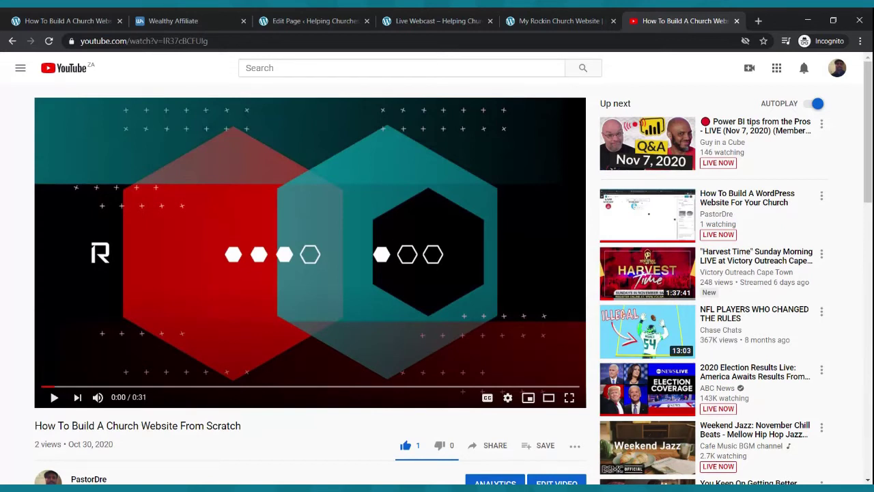
left_click(750, 68)
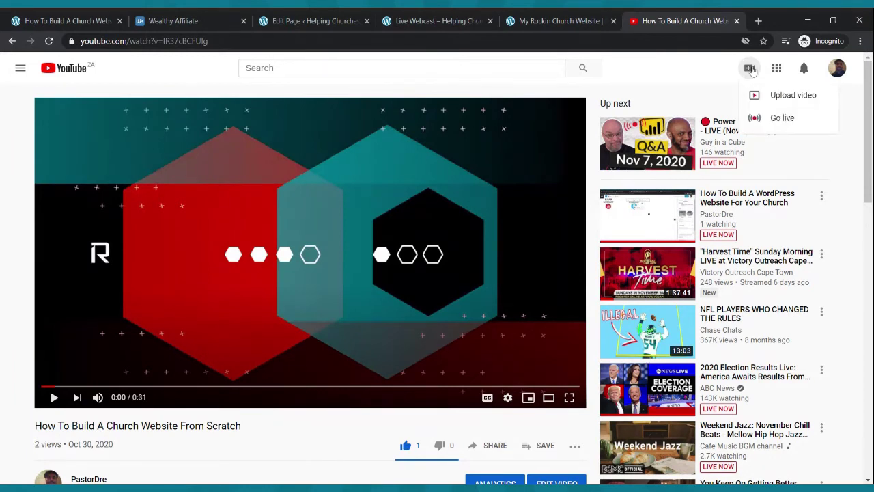
left_click(779, 119)
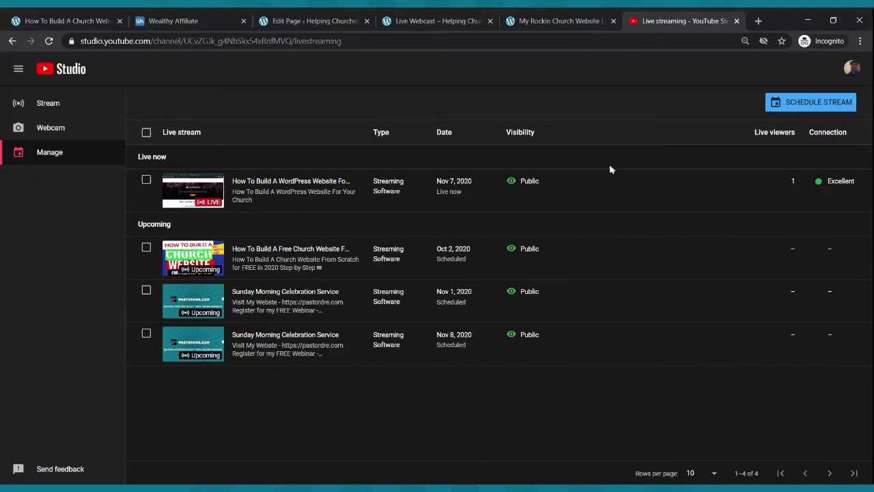
- Schedule a new stream reusing previous settings, titled 'Sunday Morning Celebration Service'
left_click(801, 107)
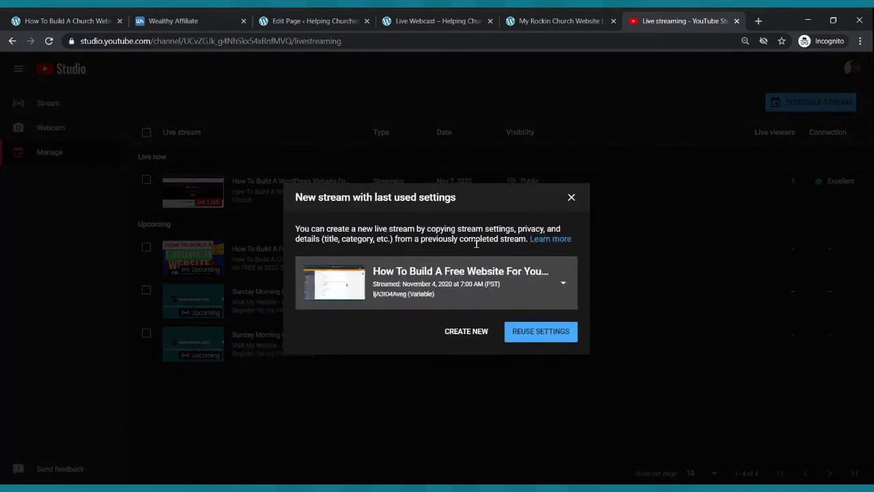
left_click(465, 332)
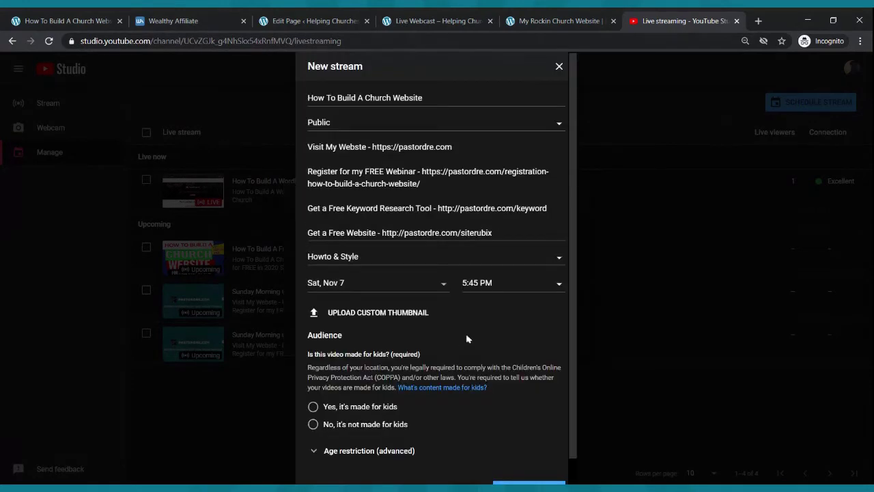
left_click_drag(444, 96, 245, 97)
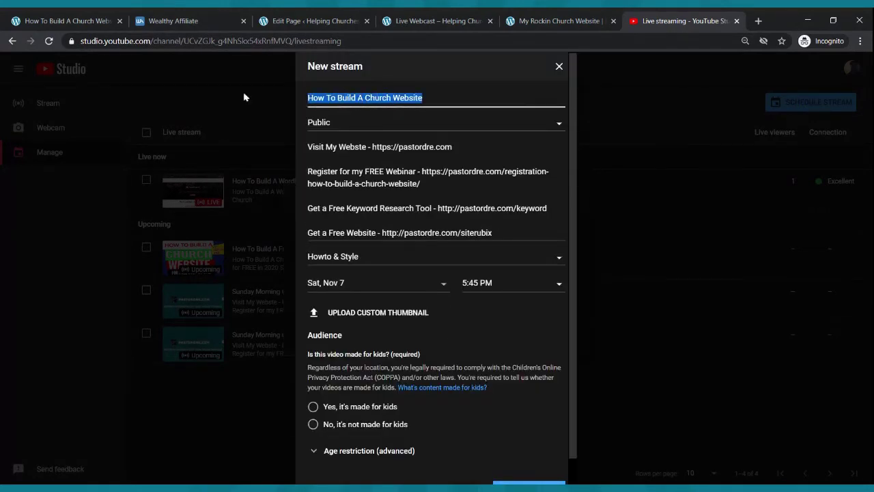
type("Sunday M")
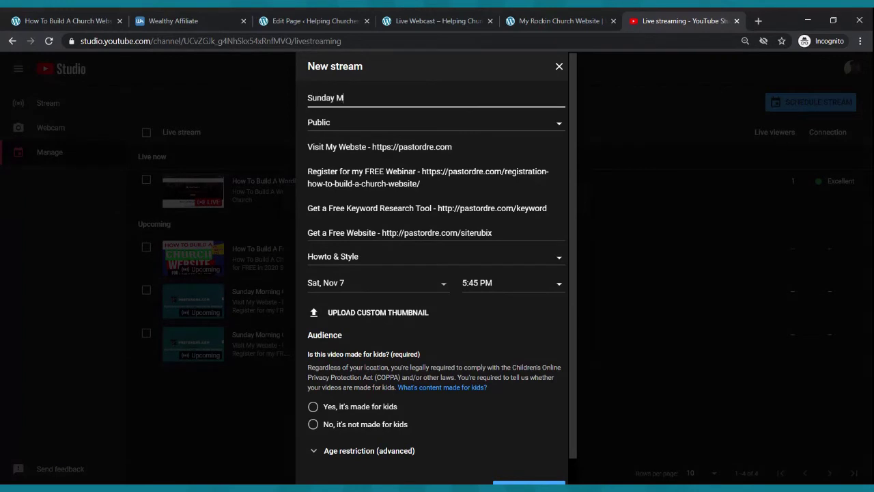
type("orning Celebration Service")
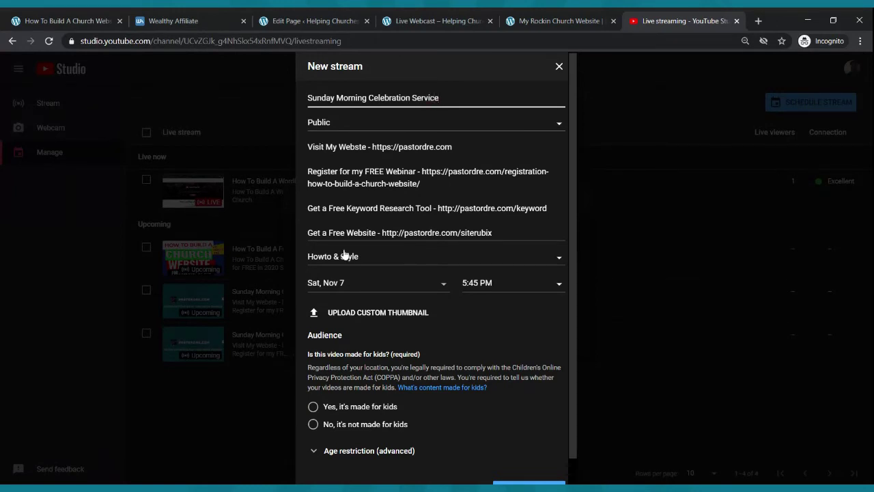
- Set it for Sun, Nov 8 at 9:00 AM, not made for kids, and create the stream
left_click(349, 284)
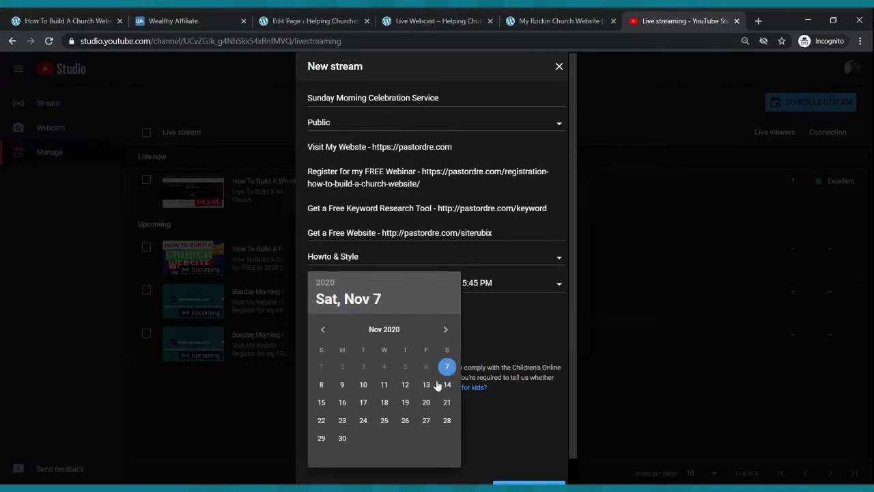
left_click(321, 385)
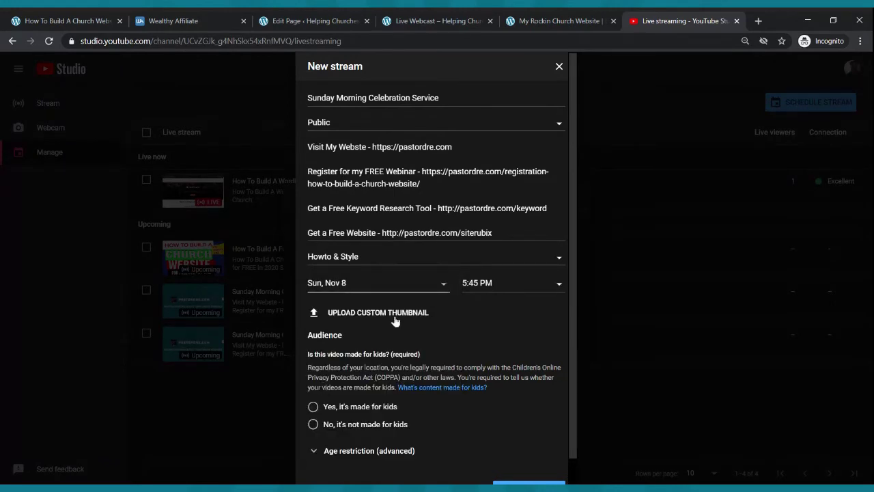
left_click(482, 285)
scroll(519, 335, "up", 20)
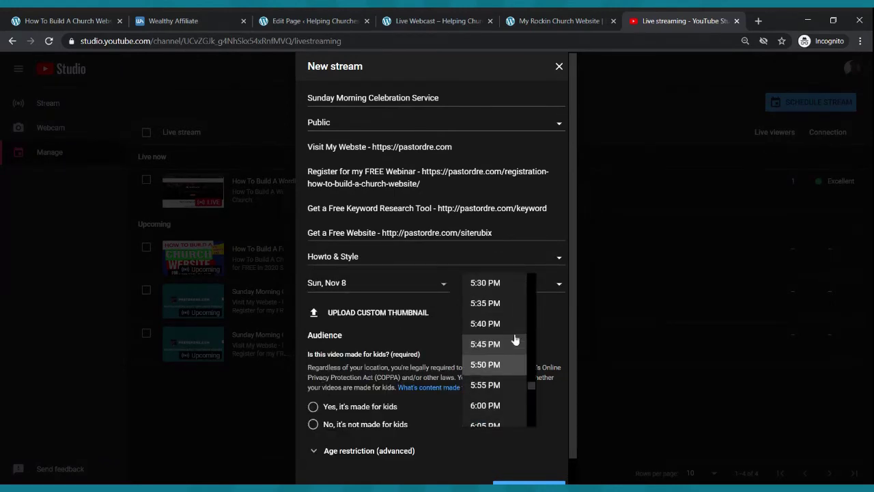
scroll(514, 335, "up", 10)
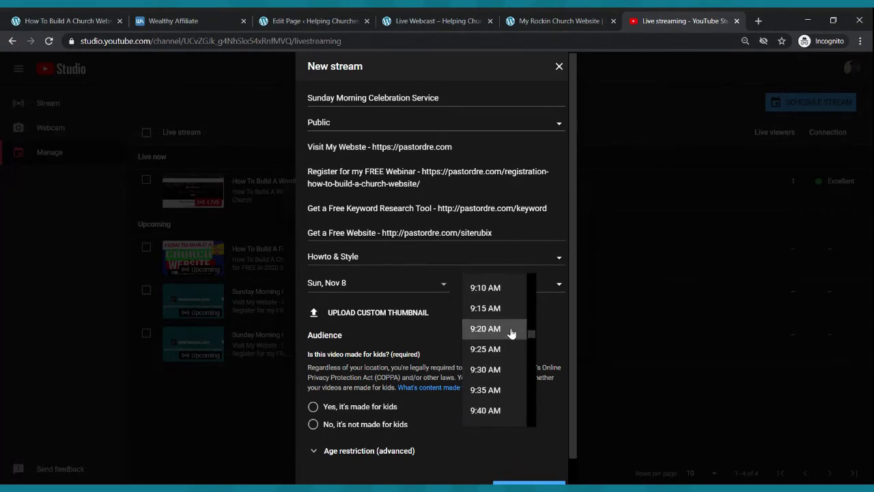
scroll(511, 333, "up", 2)
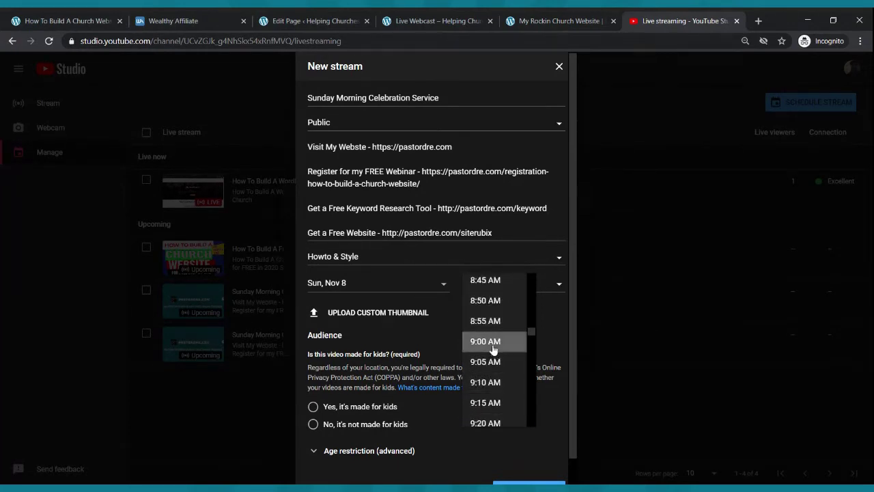
left_click(493, 342)
scroll(445, 305, "down", 1)
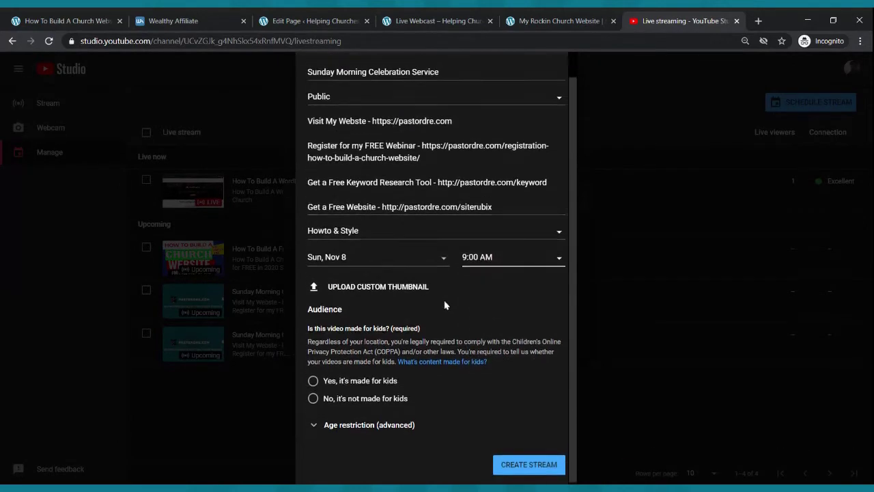
left_click(313, 398)
scroll(562, 448, "up", 1)
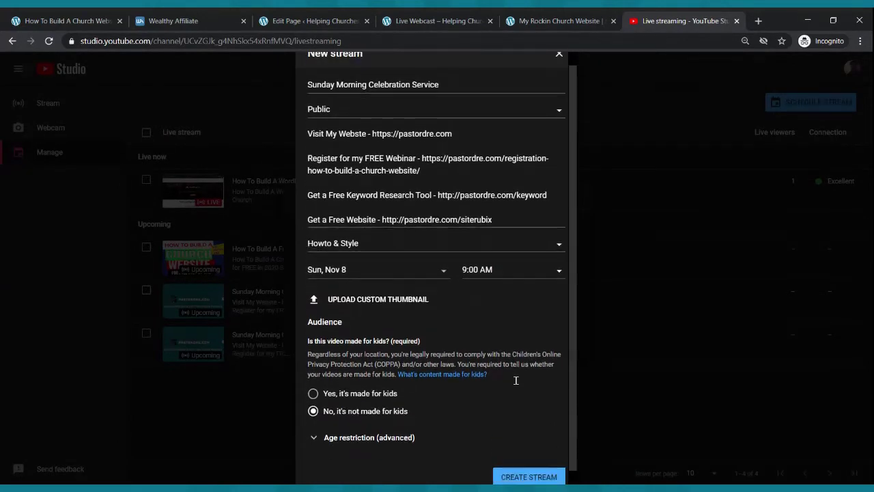
scroll(515, 381, "down", 1)
left_click(527, 460)
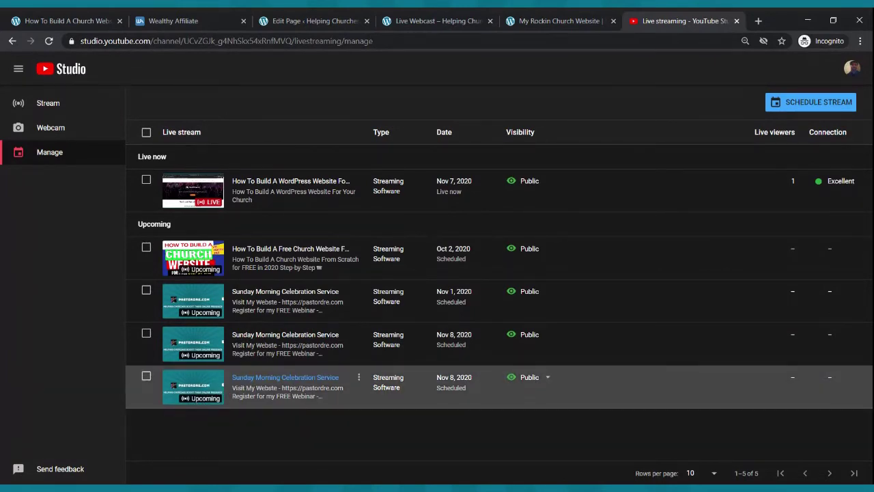
- Copy the Sunday Morning Celebration Service stream's video link and return to the page editor
left_click(198, 386)
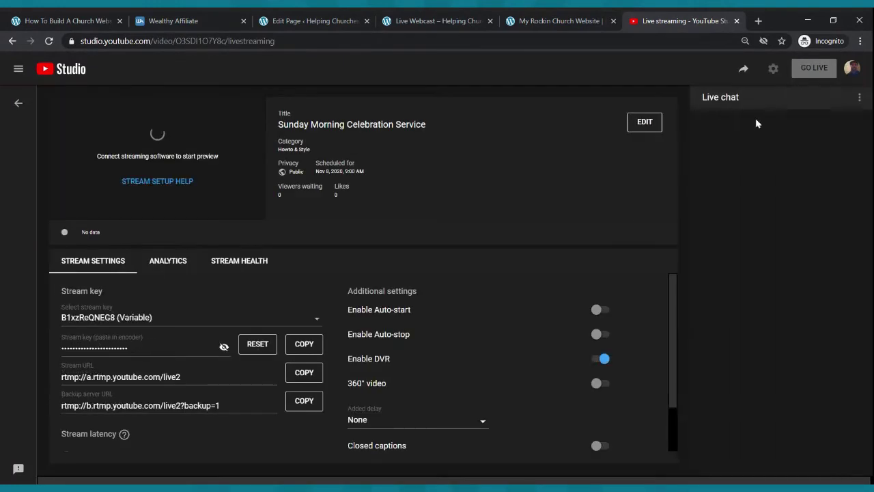
left_click(746, 69)
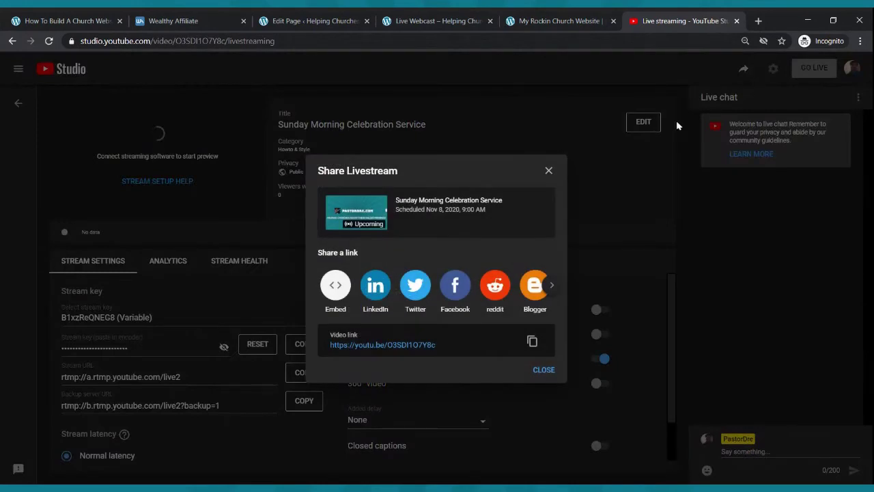
left_click(532, 343)
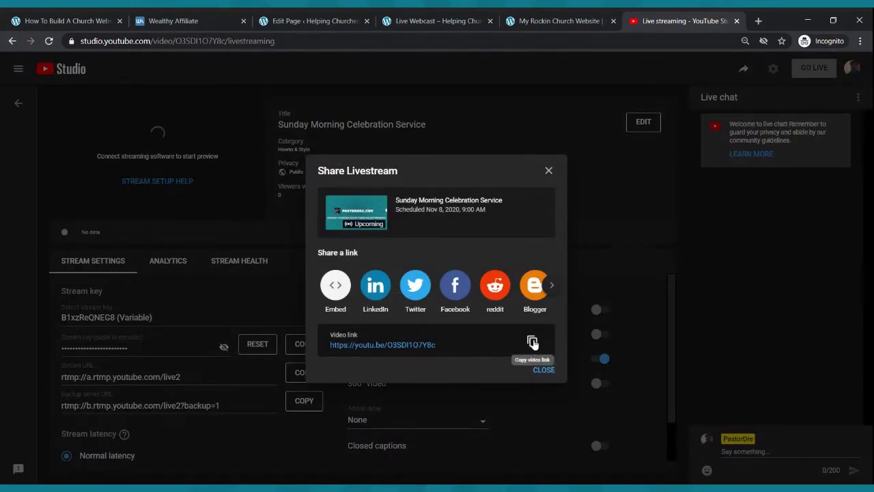
left_click(532, 343)
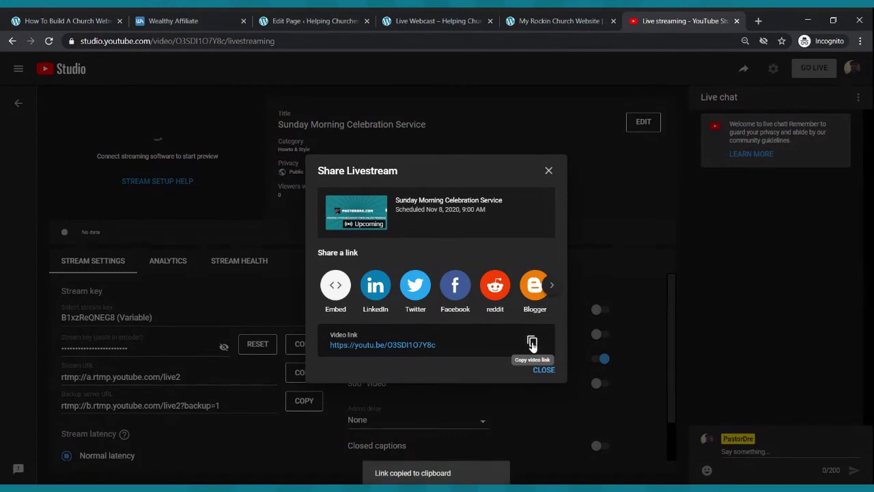
left_click(280, 17)
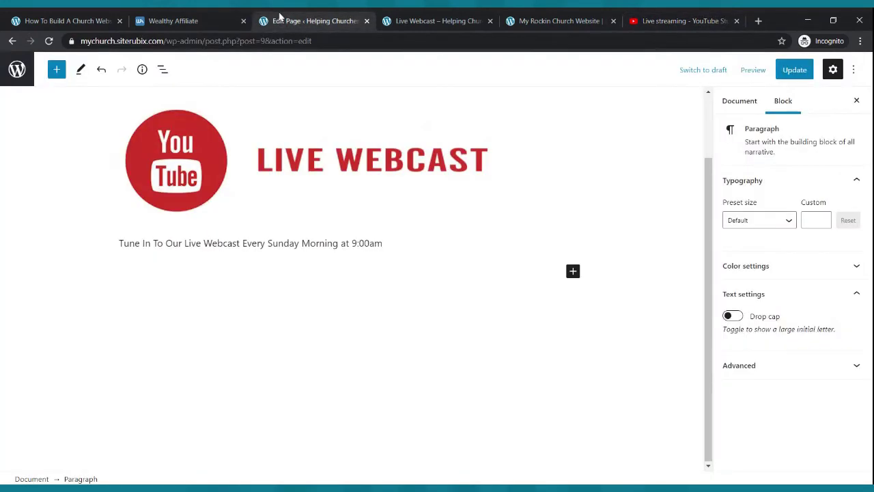
- Embed the pasted Sunday Morning Celebration Service YouTube link below the webcast text and update the page
left_click(573, 272)
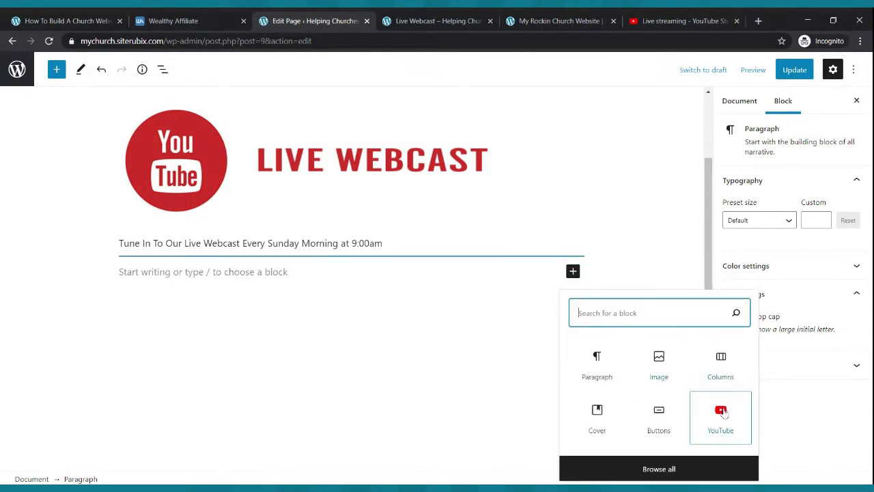
left_click(721, 412)
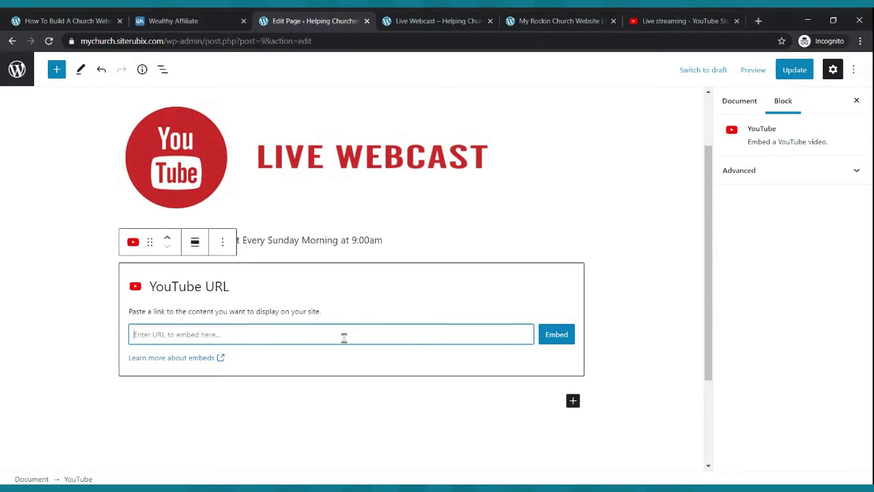
key("ctrl+v")
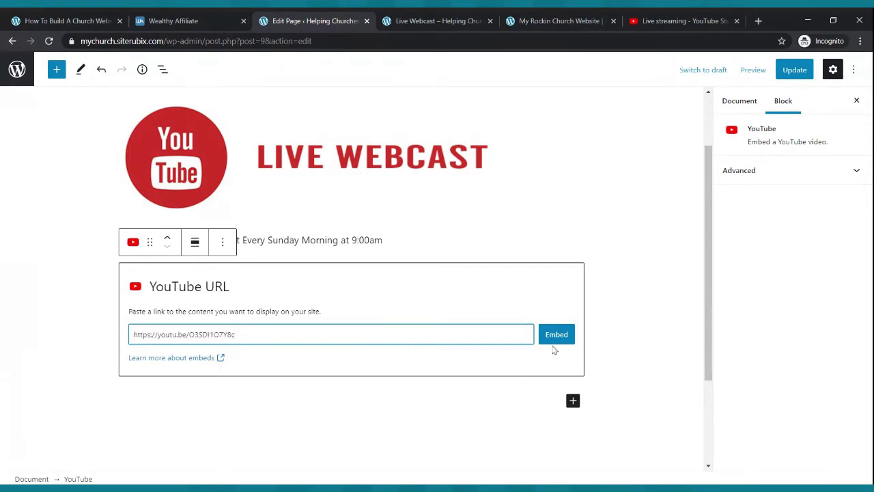
left_click(557, 334)
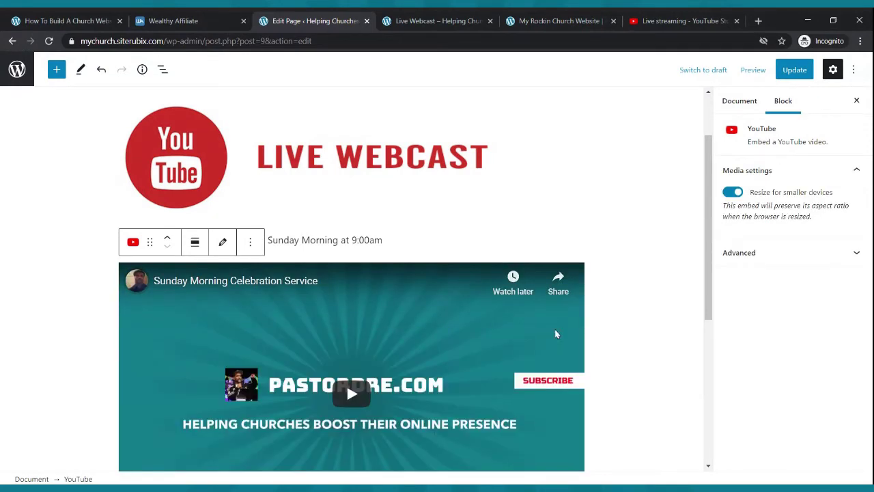
left_click(794, 71)
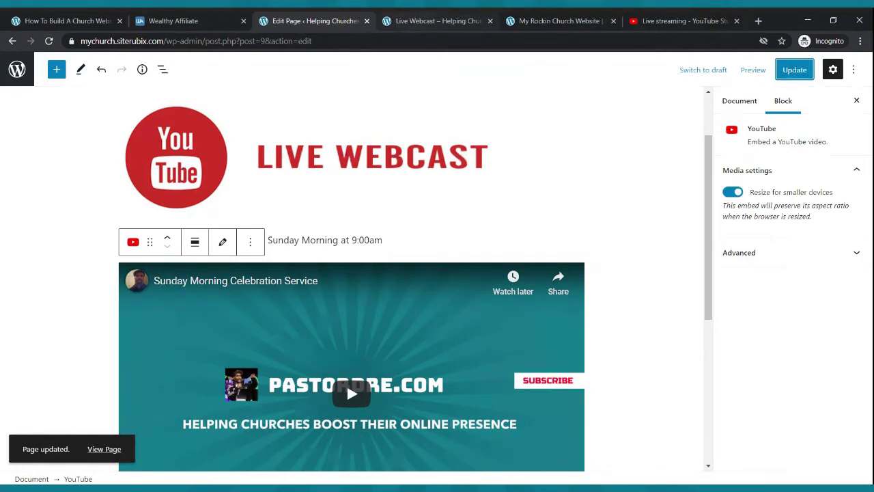
left_click(437, 21)
- Reload the live Live Webcast page and scroll to check the embedded Sunday service video
left_click(478, 104)
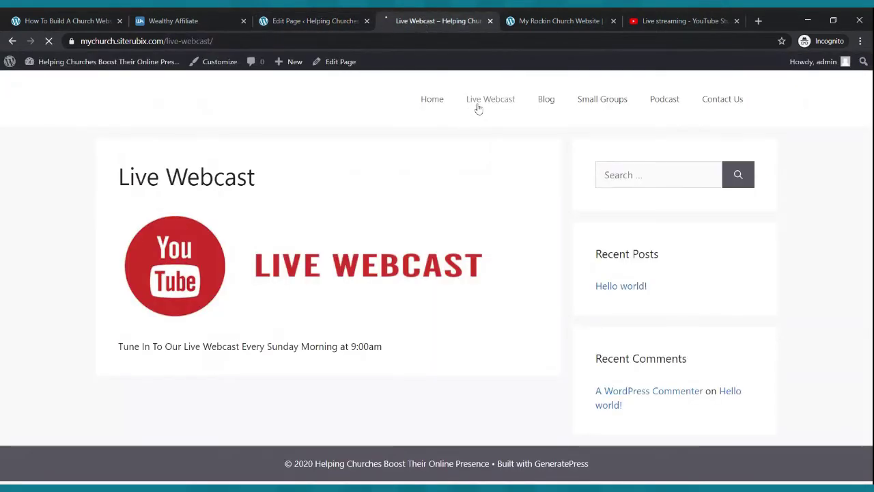
scroll(446, 184, "down", 3)
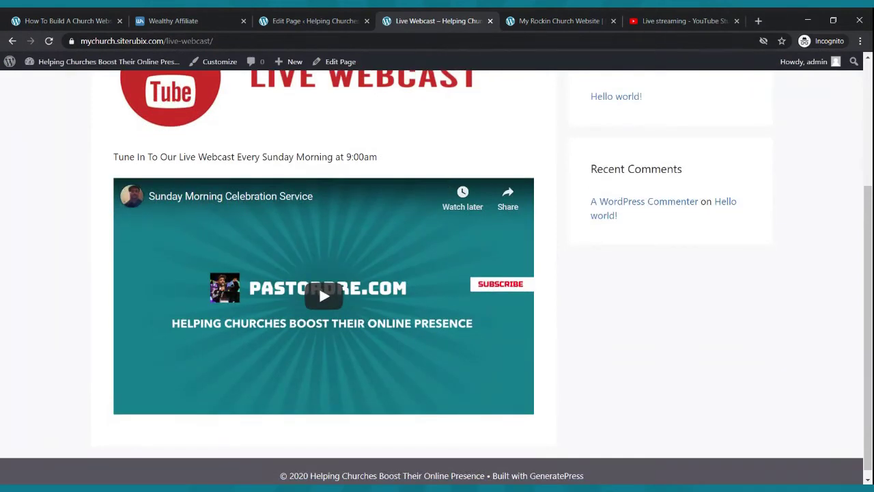
left_click(177, 489)
scroll(243, 393, "up", 3)
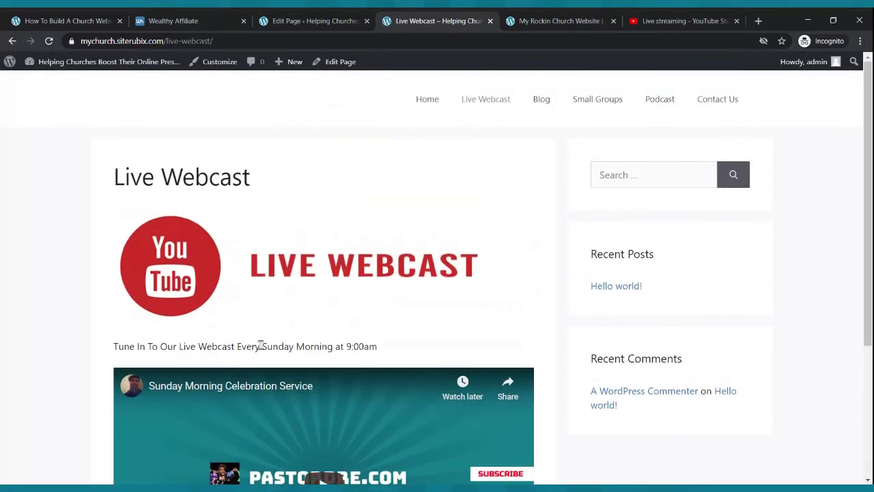
scroll(260, 344, "down", 1)
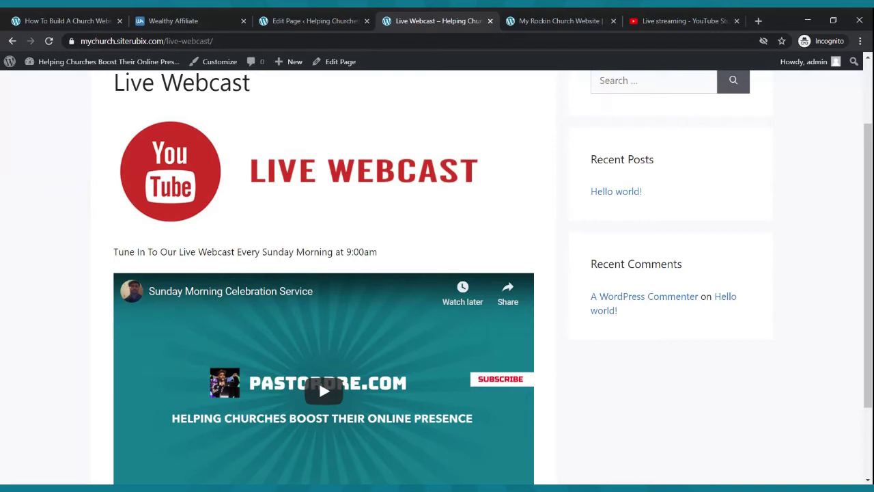
scroll(280, 335, "up", 2)
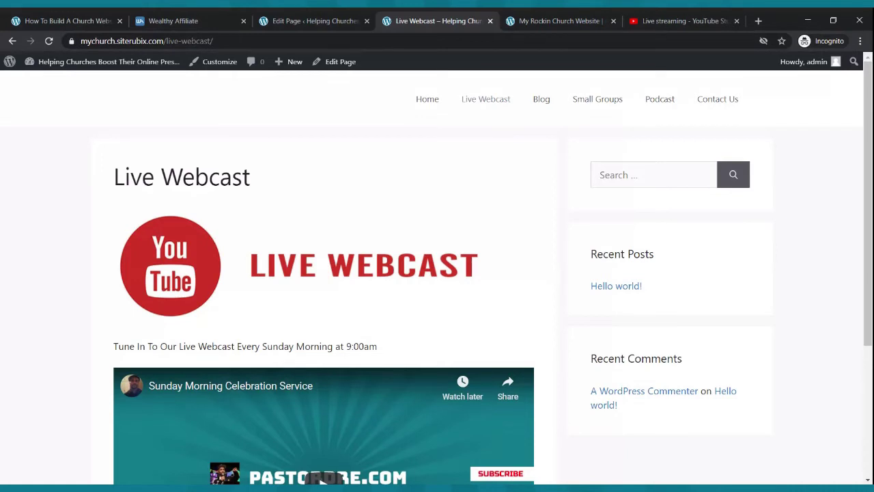
scroll(267, 294, "down", 3)
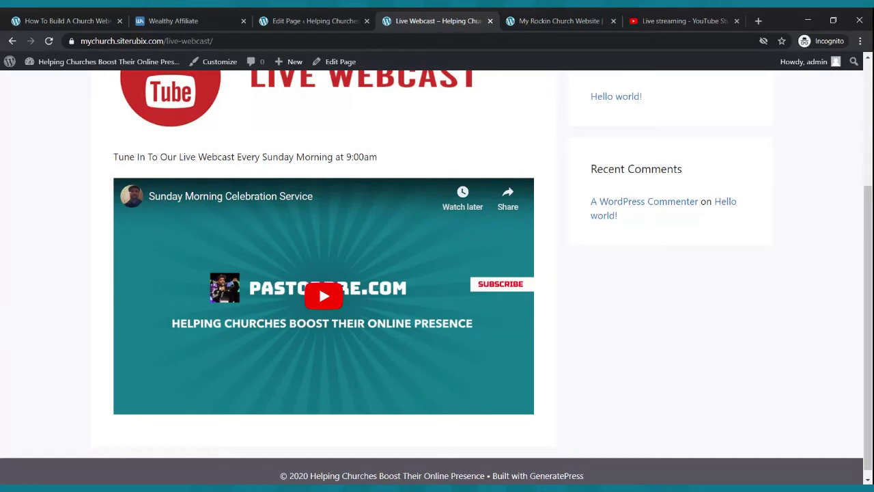
scroll(274, 287, "up", 3)
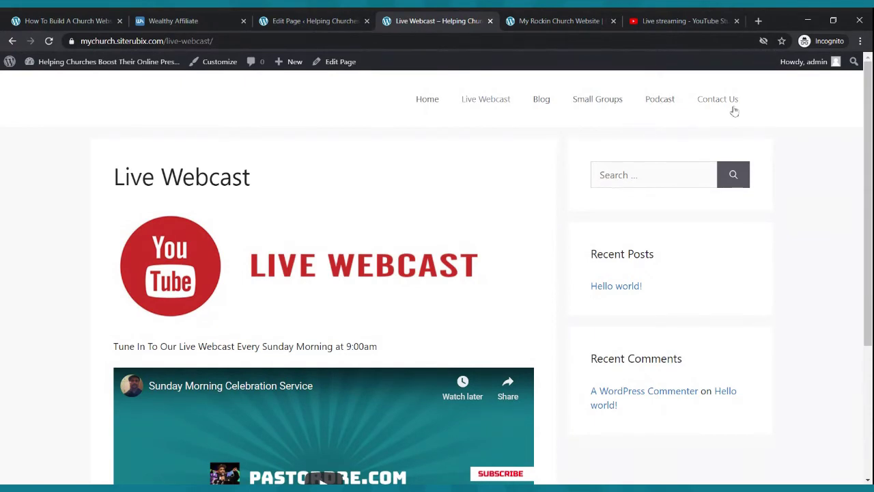
scroll(466, 186, "down", 3)
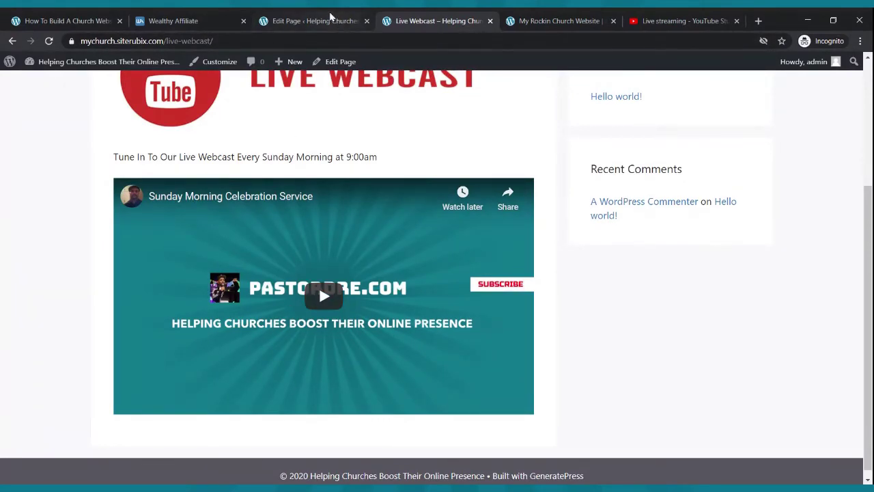
left_click(330, 16)
- Insert a two-buttons pattern below the video and relabel the first button 'Give'
scroll(289, 273, "down", 3)
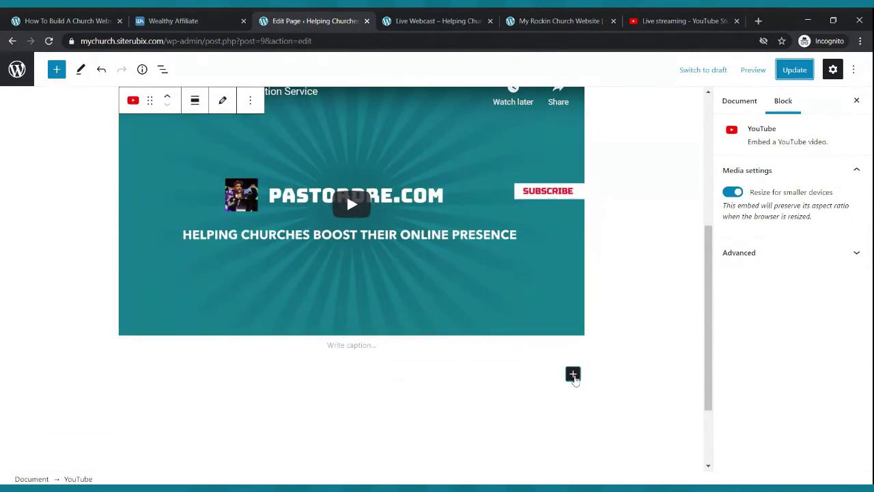
left_click(573, 374)
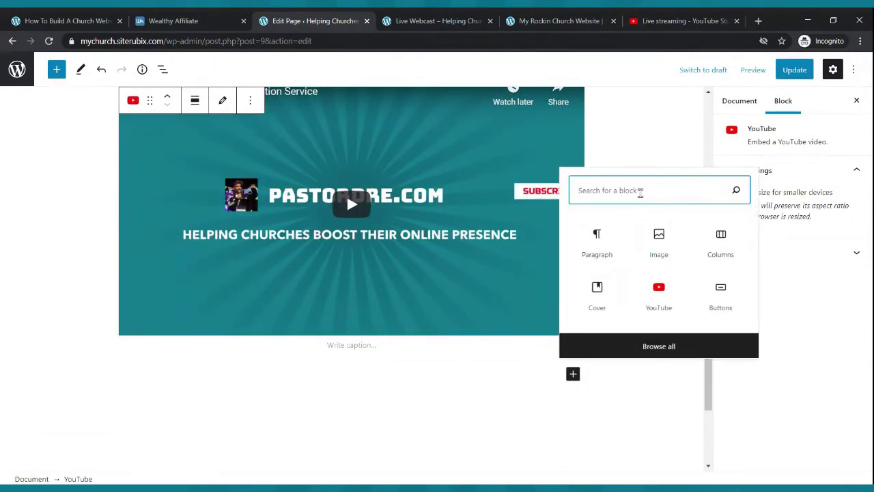
type("butt")
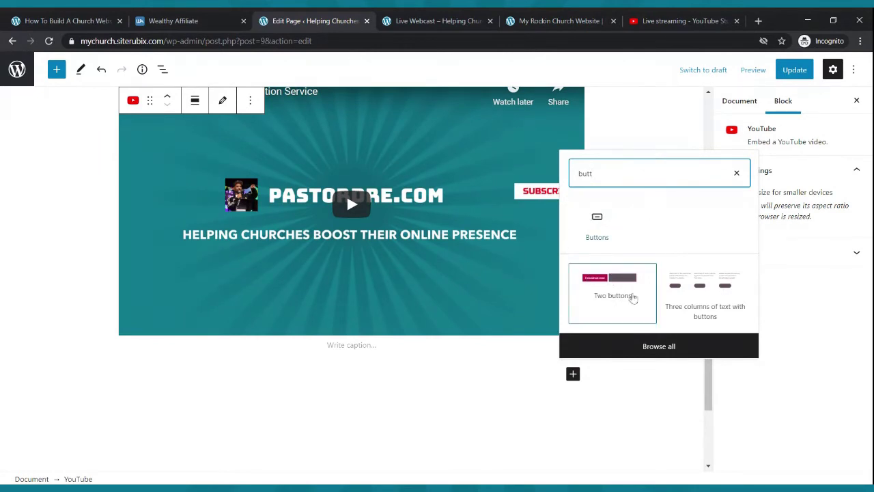
left_click(611, 290)
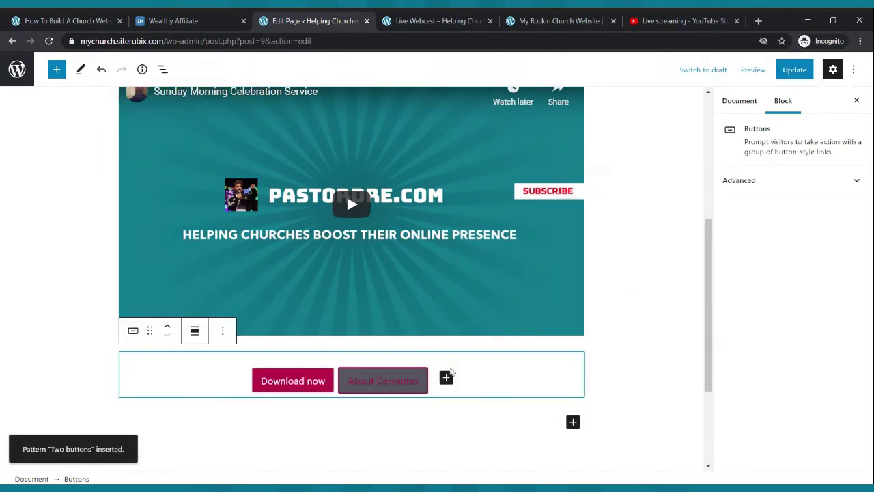
left_click(311, 384)
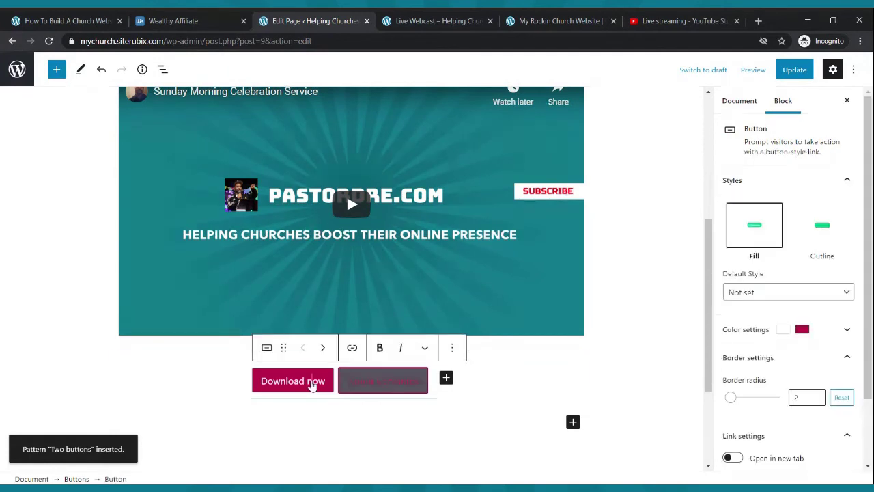
key("BackSpace")
key("BackSpace")
key("BackSpace")
key("BackSpace")
key("BackSpace")
key("BackSpace")
key("BackSpace")
key("BackSpace")
key("BackSpace")
key("BackSpace")
key("BackSpace")
key("BackSpace")
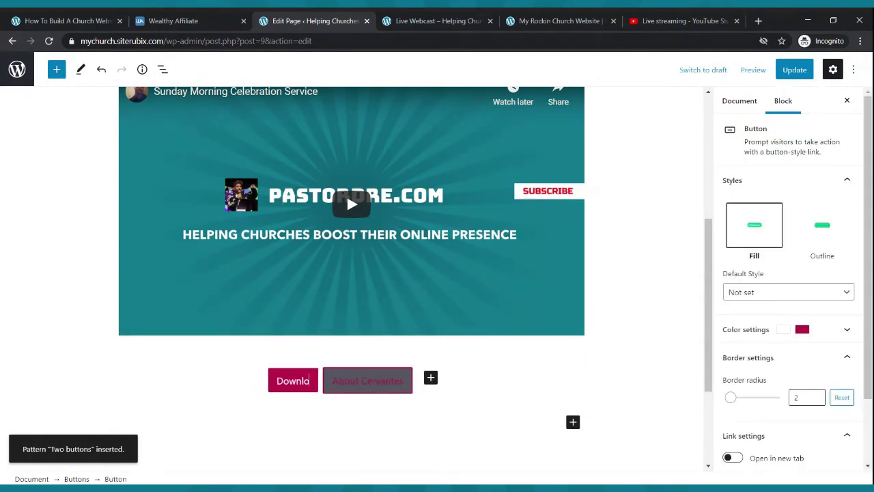
type("Give")
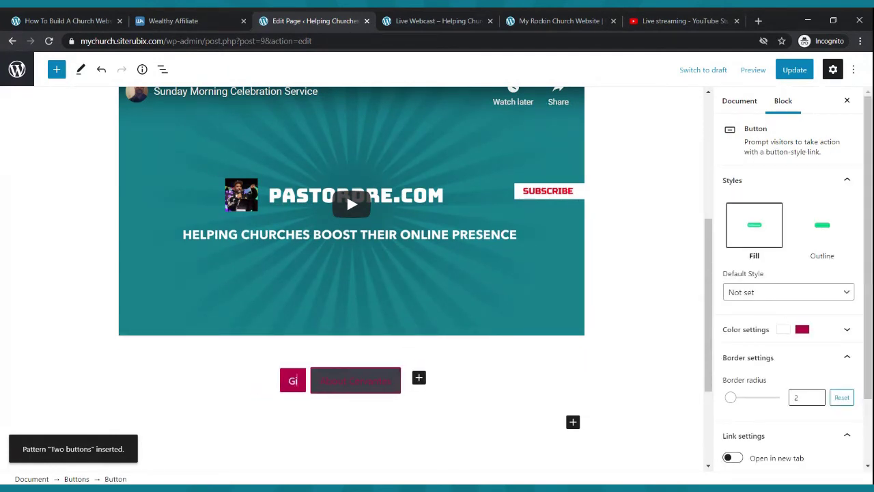
- Relabel the second button 'Contact Us' with white text
left_click(353, 382)
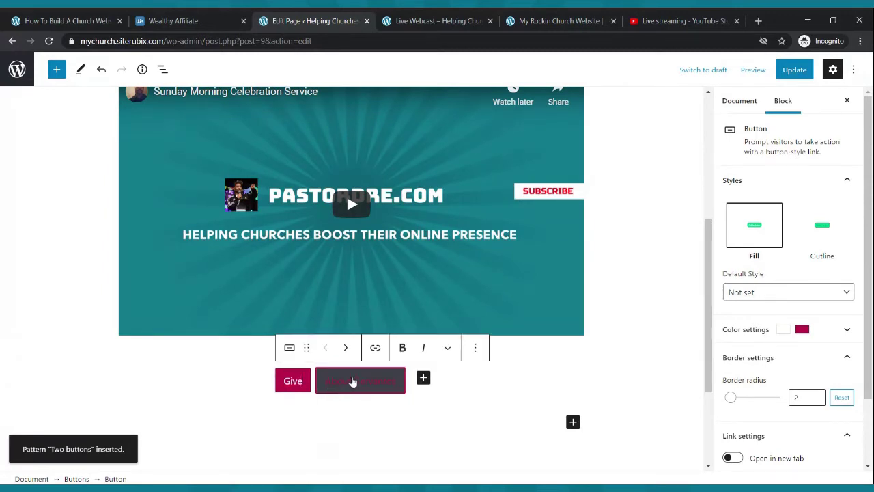
key("BackSpace")
key("BackSpace")
key("BackSpace")
key("BackSpace")
key("BackSpace")
key("BackSpace")
key("BackSpace")
key("BackSpace")
key("BackSpace")
key("BackSpace")
key("BackSpace")
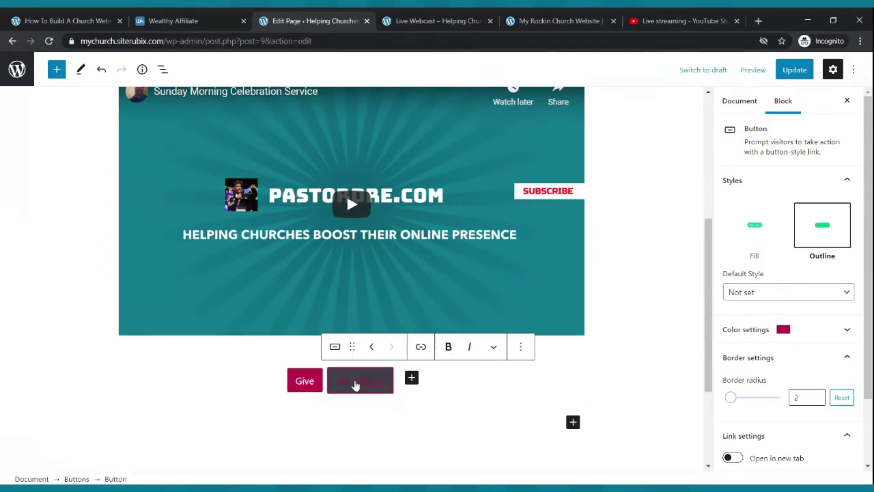
key("BackSpace")
key("BackSpace")
key("BackSpace")
key("BackSpace")
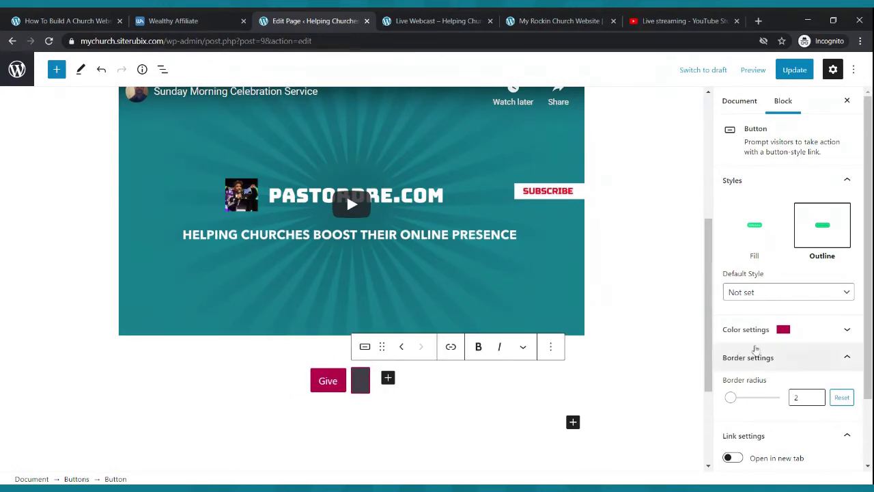
left_click(808, 331)
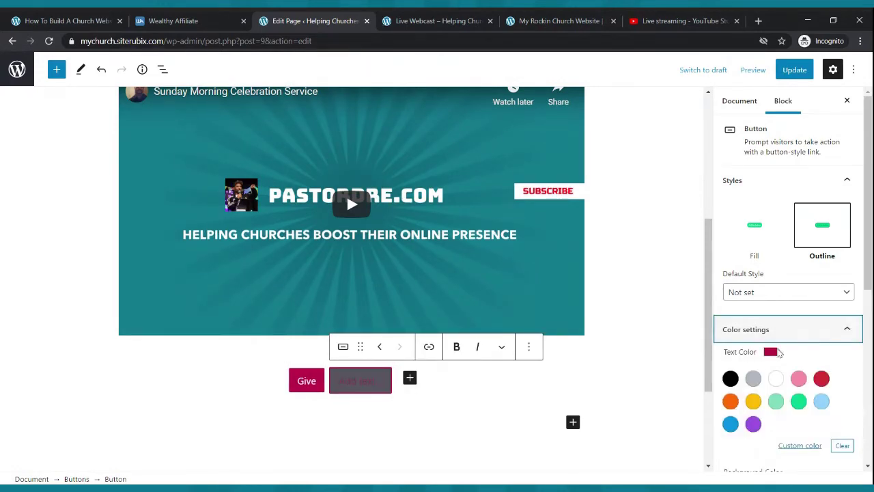
left_click(777, 378)
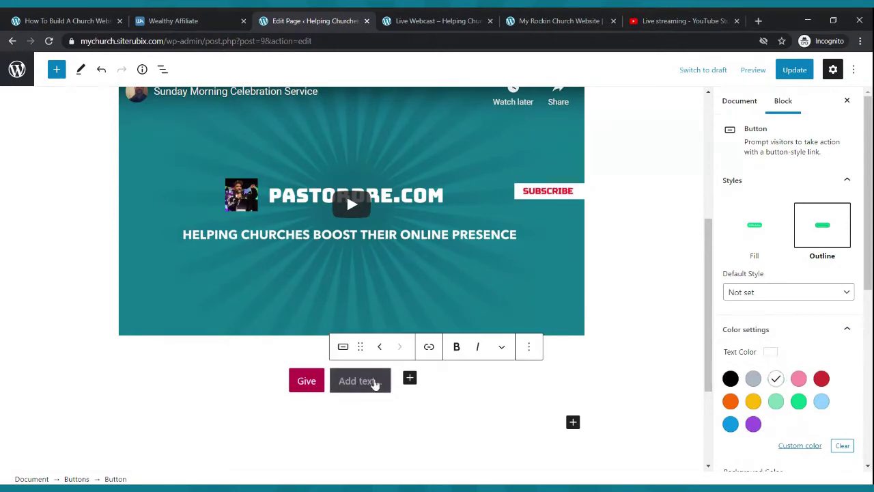
left_click(377, 383)
type("C")
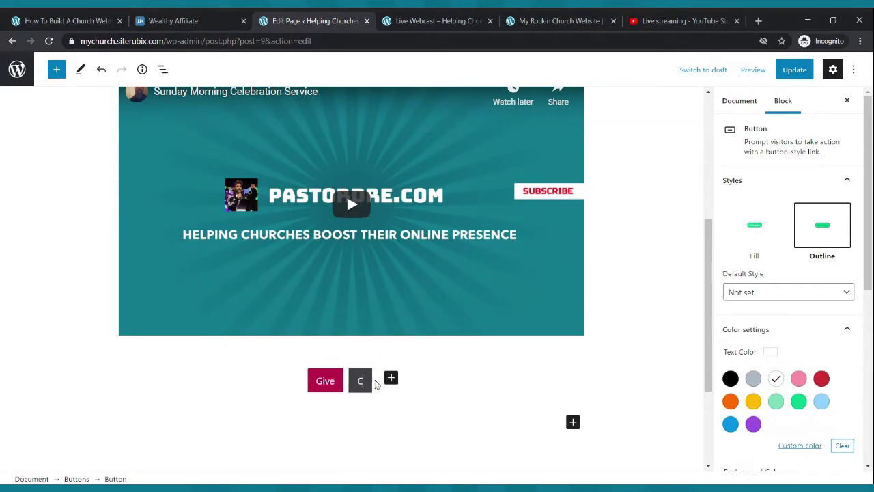
type("ontact Us")
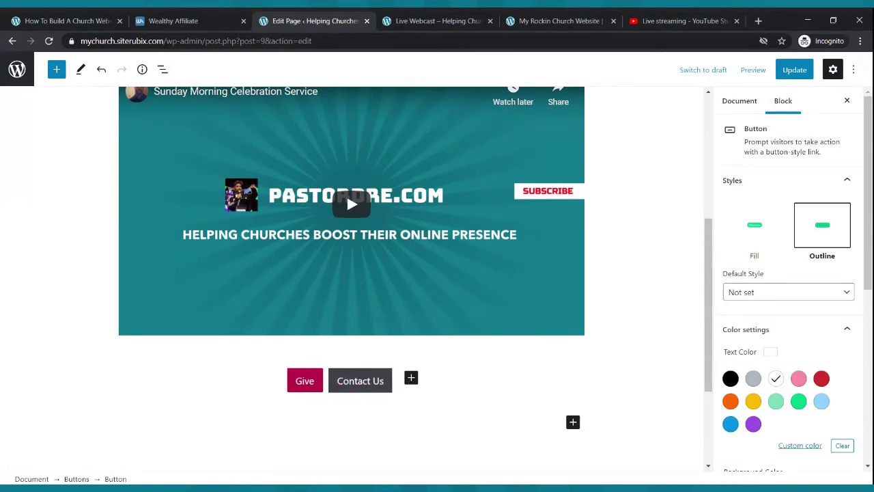
left_click(513, 408)
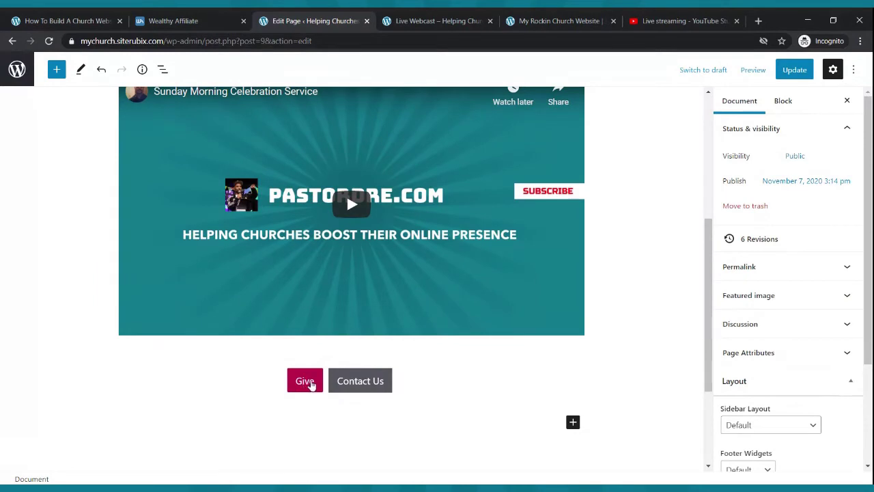
- Rename the Give button to 'Give Now' and update the page
left_click(311, 385)
type("Now")
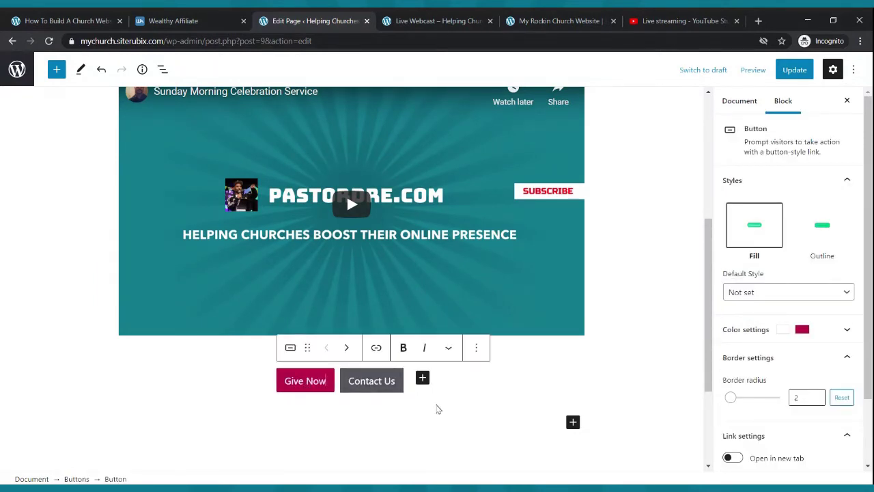
left_click(439, 413)
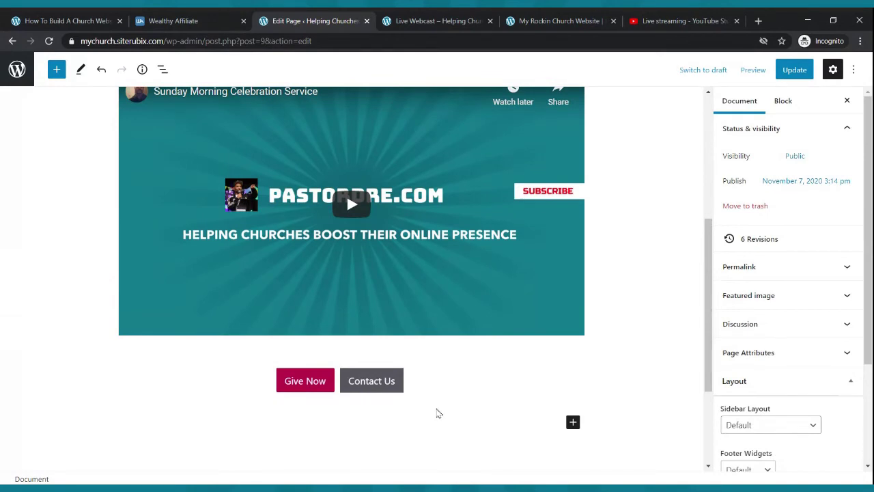
left_click(793, 71)
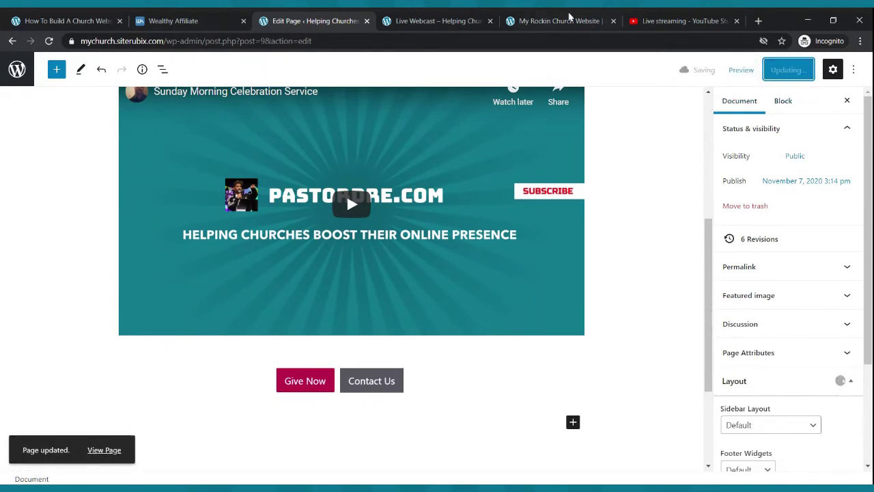
left_click(459, 19)
- Reload the live Live Webcast page and scroll to the Give Now and Contact Us buttons
left_click(49, 42)
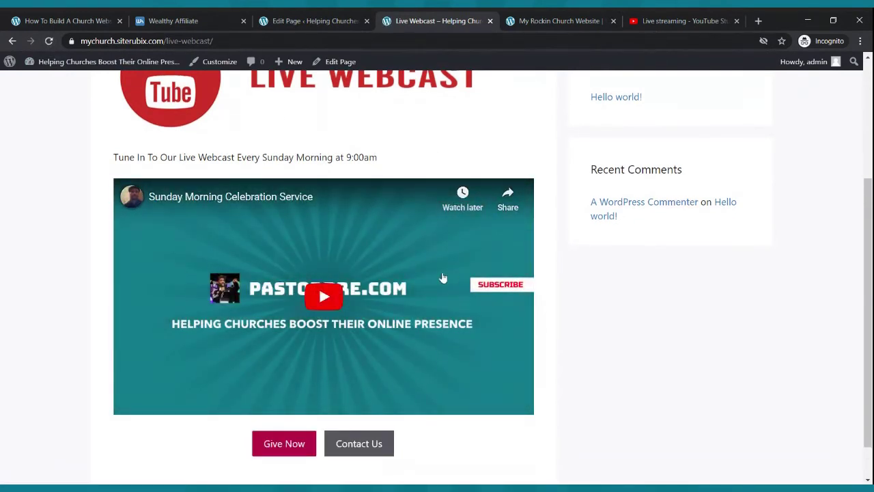
scroll(434, 259, "down", 1)
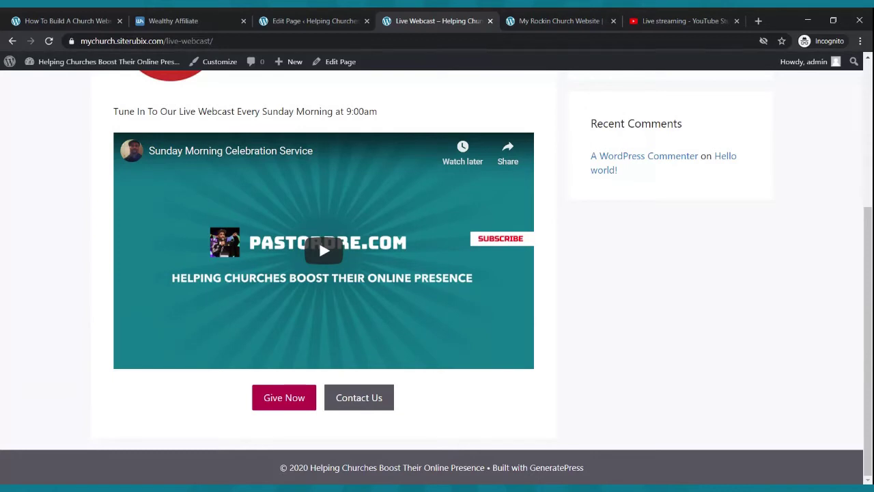
left_click(277, 19)
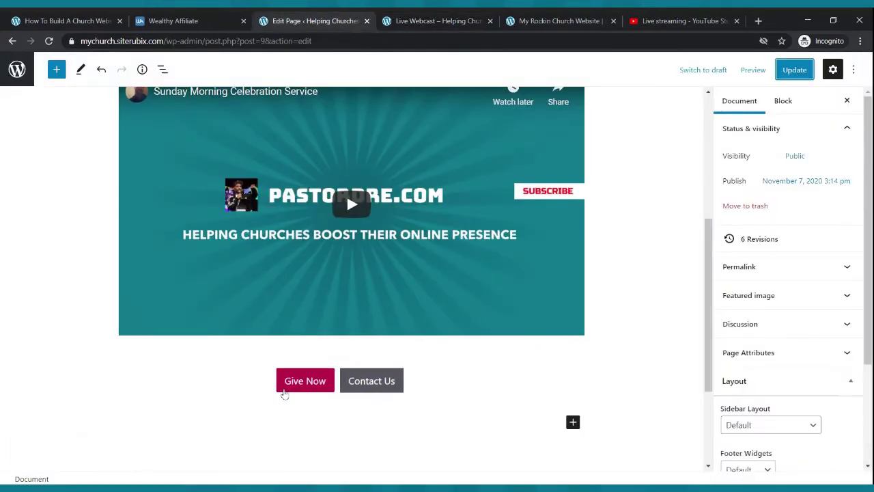
left_click(283, 391)
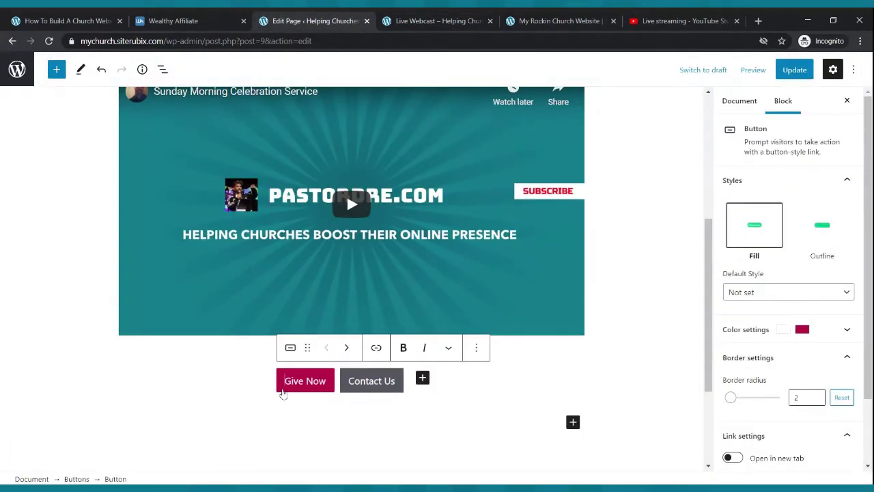
left_click(376, 349)
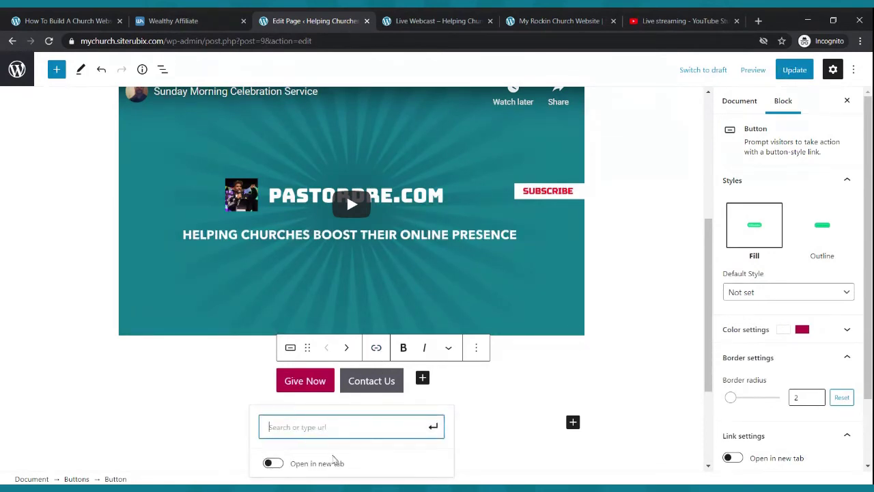
left_click(274, 463)
left_click(323, 427)
type("htt")
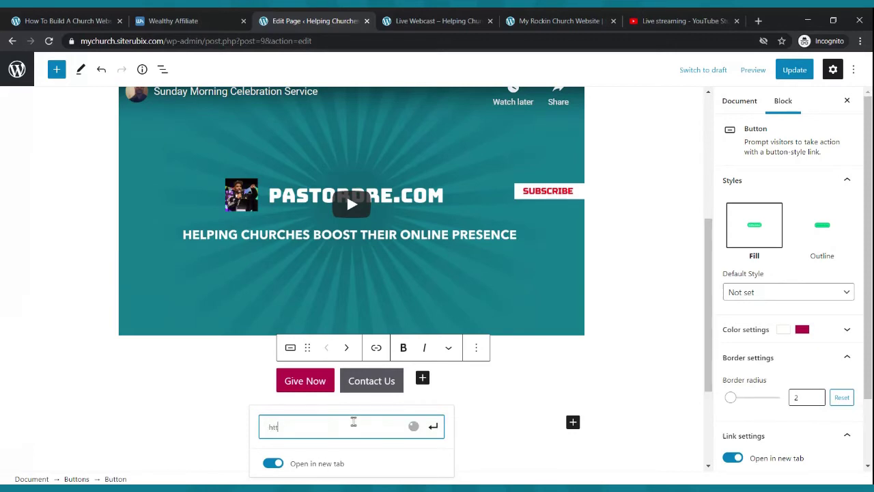
type("ps:/")
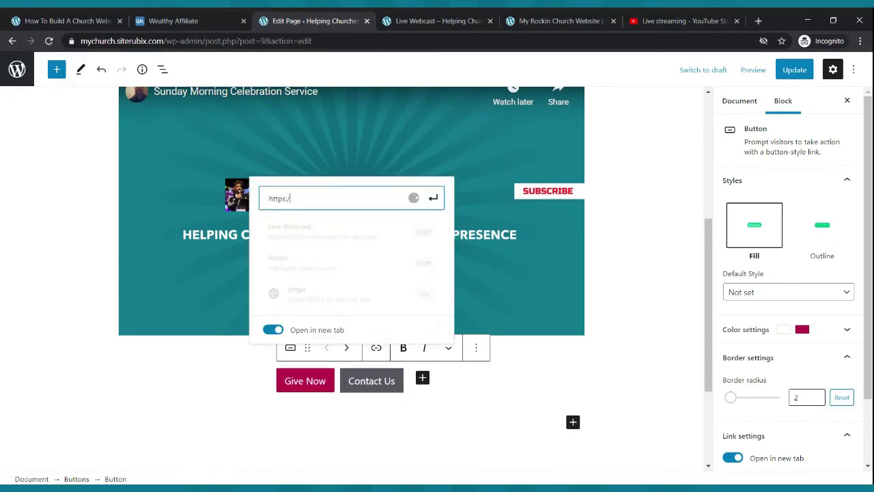
type("/paypal.cm")
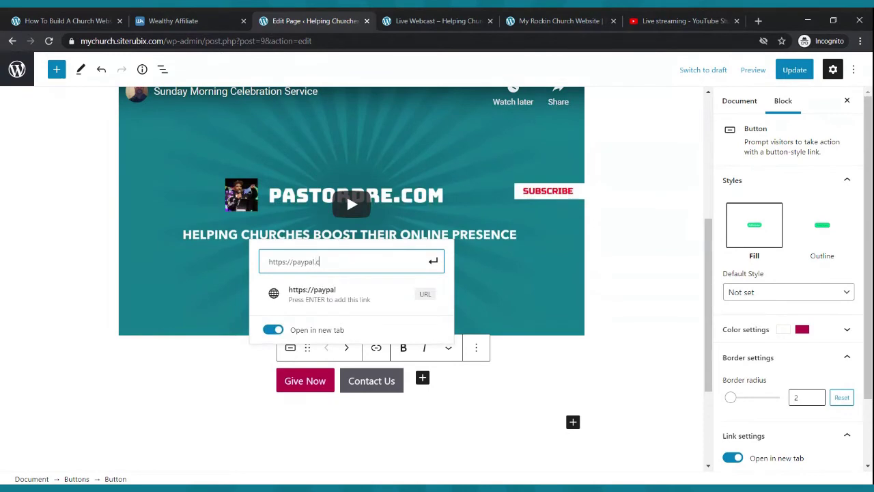
key("BackSpace")
type("om")
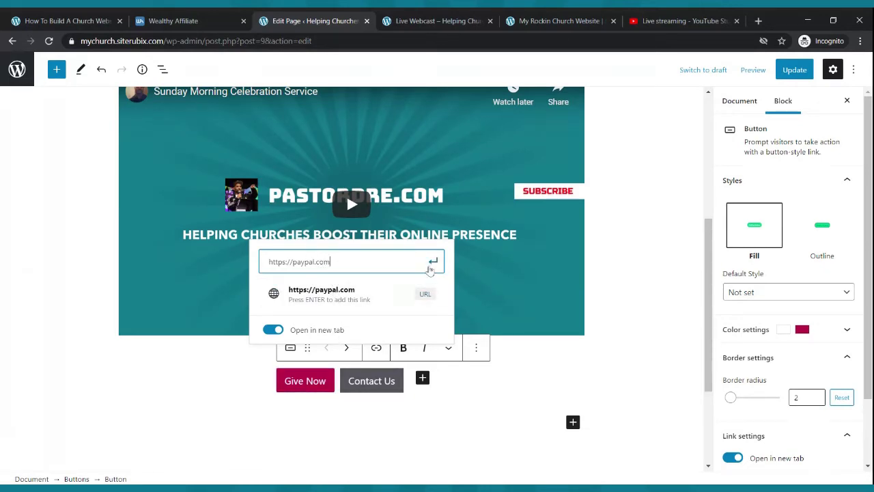
left_click(432, 261)
left_click(795, 69)
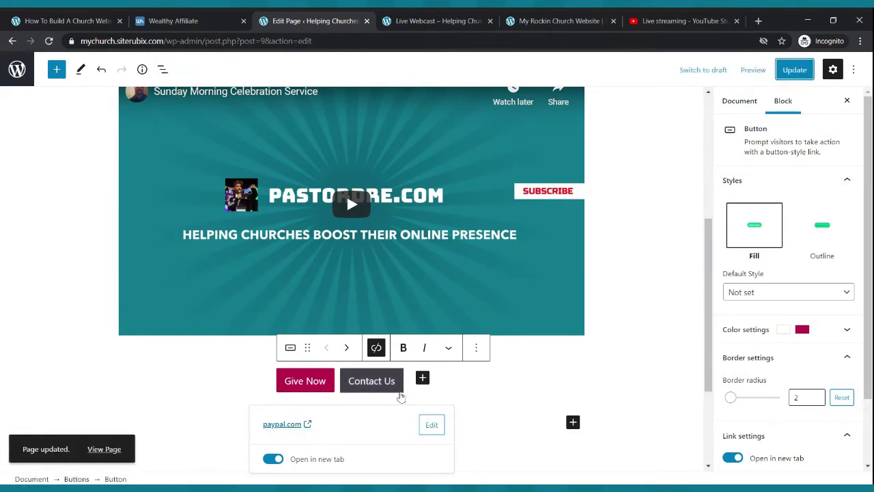
left_click(399, 392)
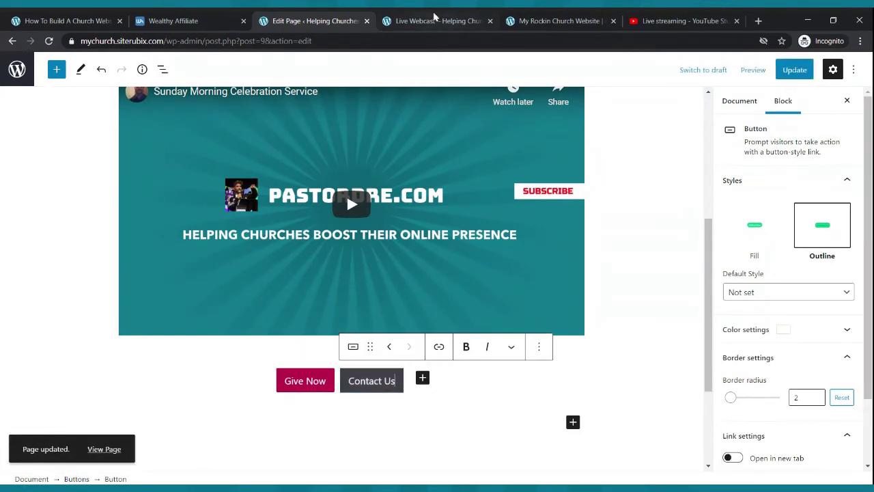
- Copy the web address of the site's Contact Us page from the live site
left_click(437, 20)
scroll(459, 128, "up", 5)
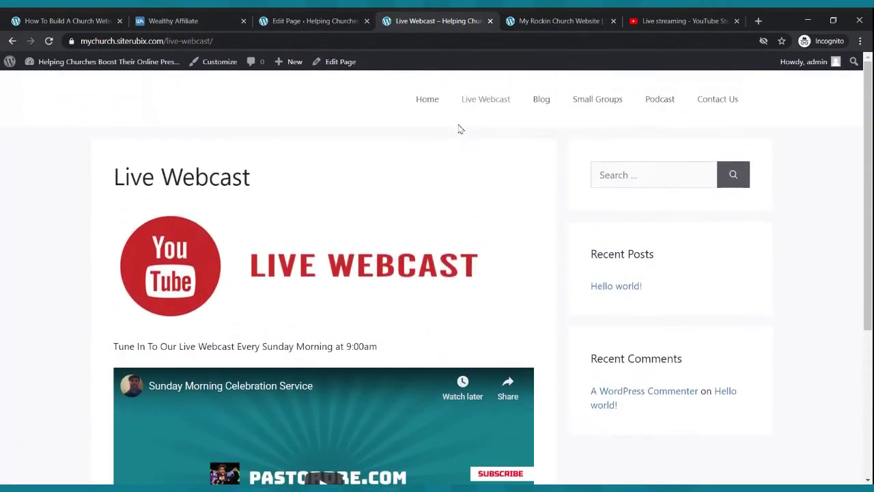
left_click(717, 98)
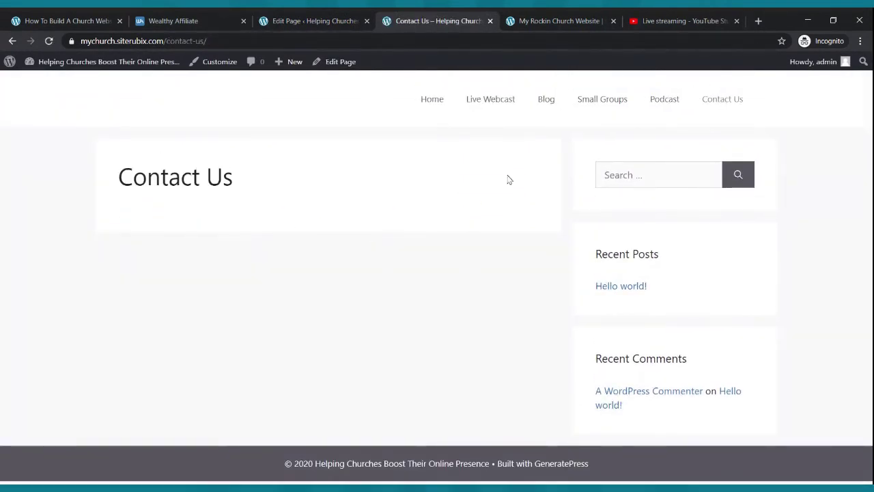
left_click(166, 40)
key("ctrl+c")
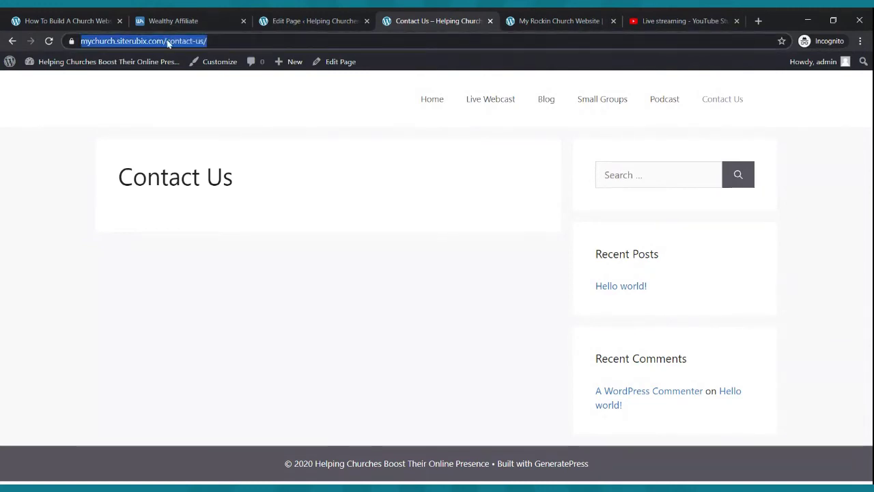
left_click(424, 106)
scroll(430, 306, "down", 3)
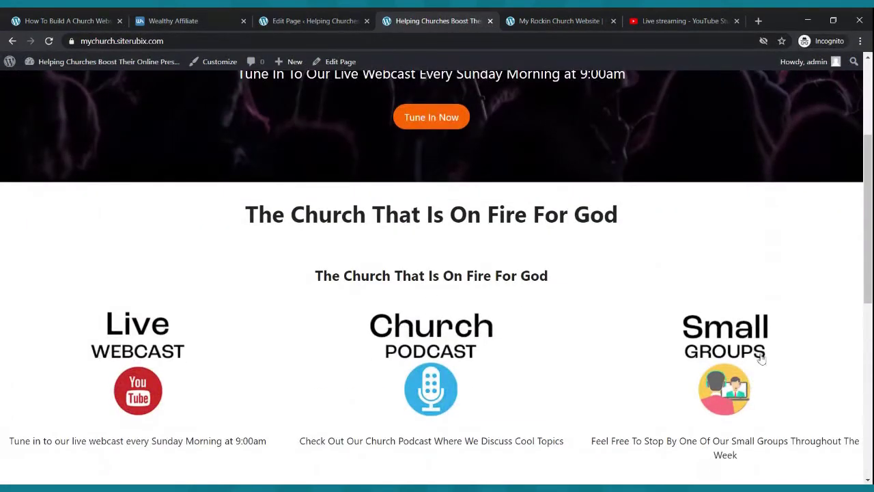
- Link the Contact Us button to the contact-us page in a new tab and update the page
left_click(338, 17)
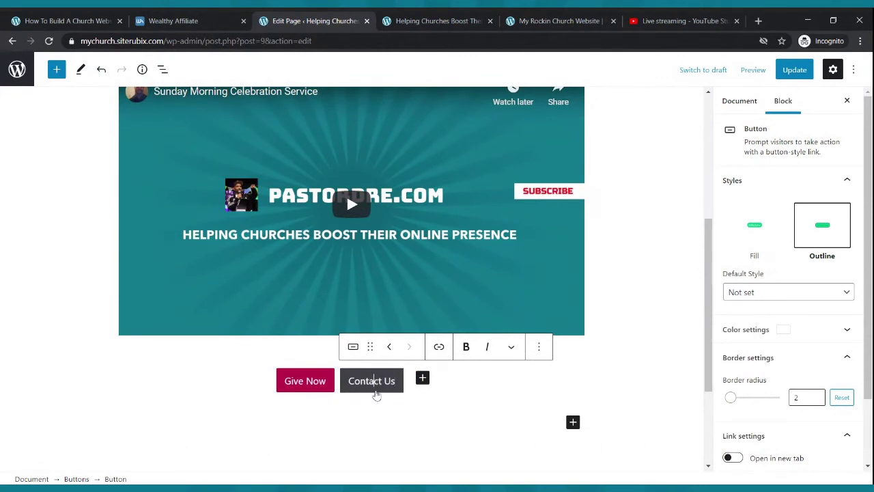
left_click(439, 347)
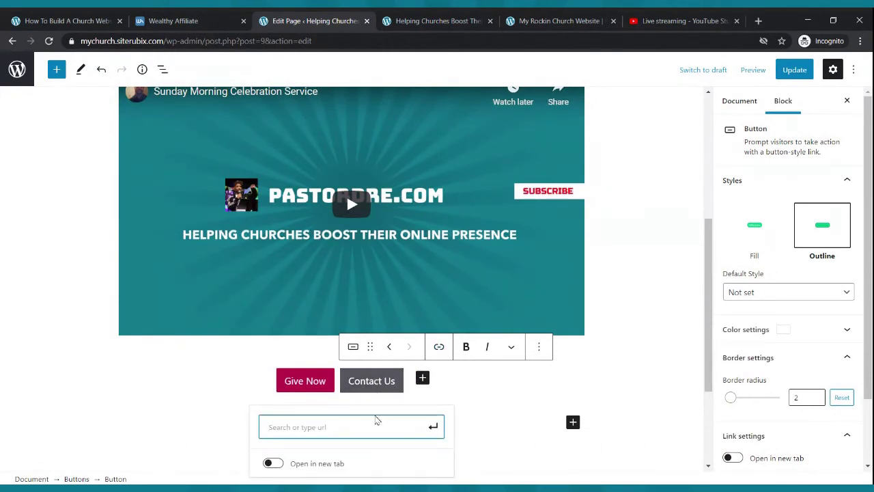
key("ctrl+v")
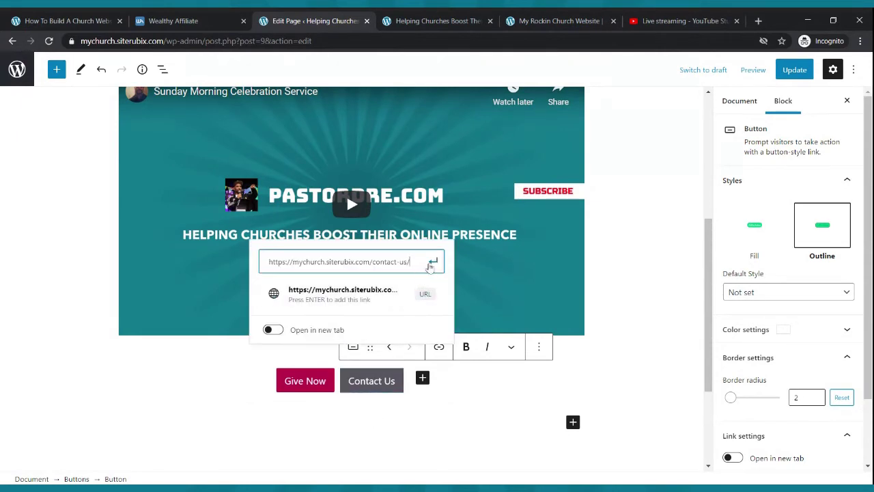
left_click(429, 265)
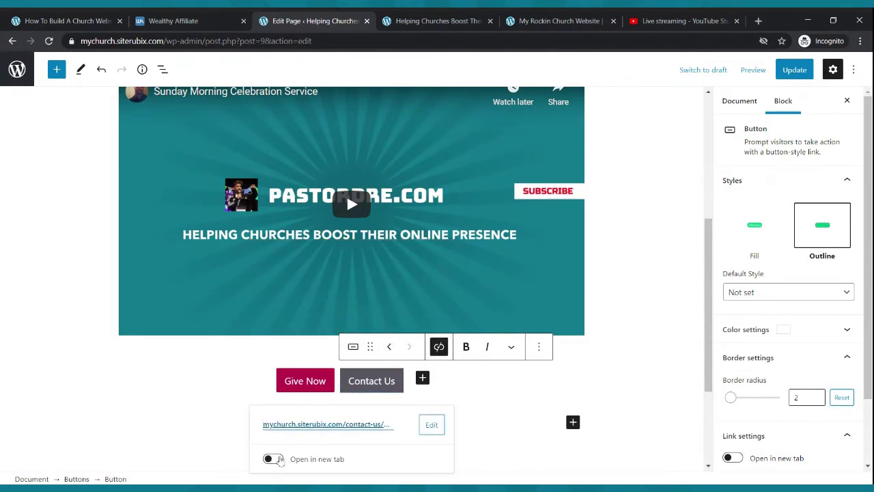
left_click(272, 459)
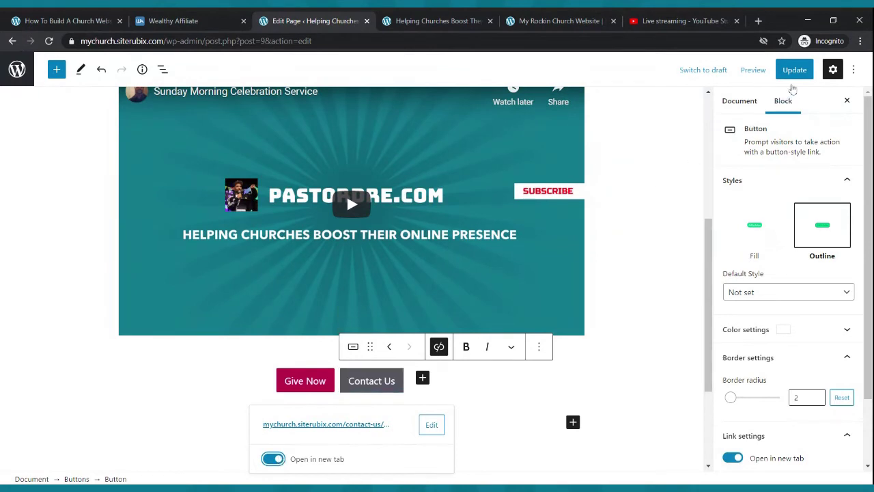
left_click(794, 70)
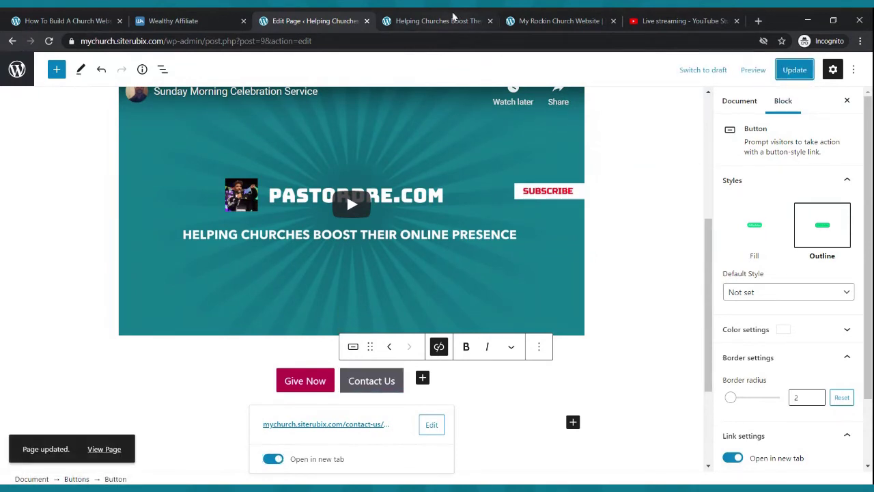
left_click(453, 15)
- On the live Live Webcast page, play the embedded video and follow Give Now to PayPal
left_click(49, 42)
scroll(392, 195, "up", 4)
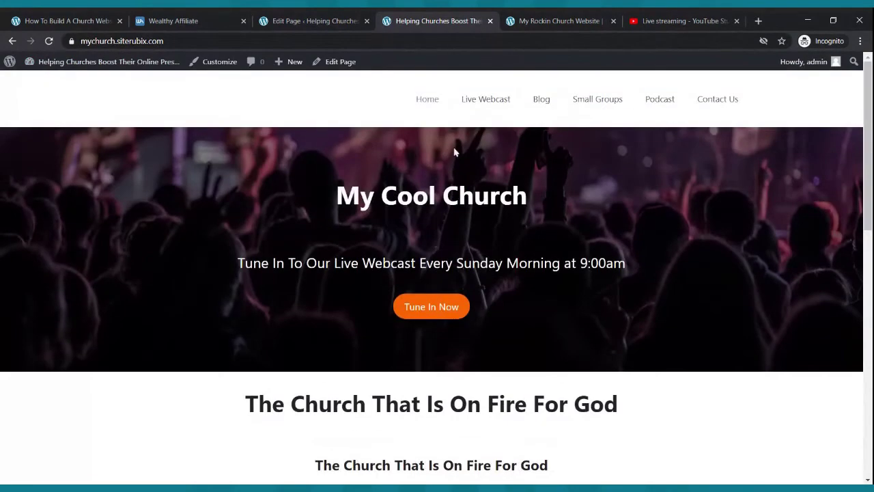
left_click(493, 102)
scroll(403, 209, "down", 3)
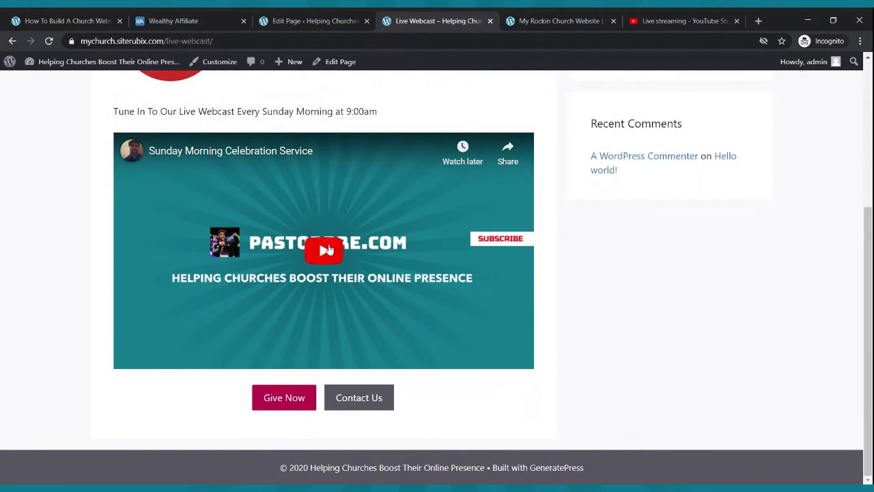
left_click(325, 252)
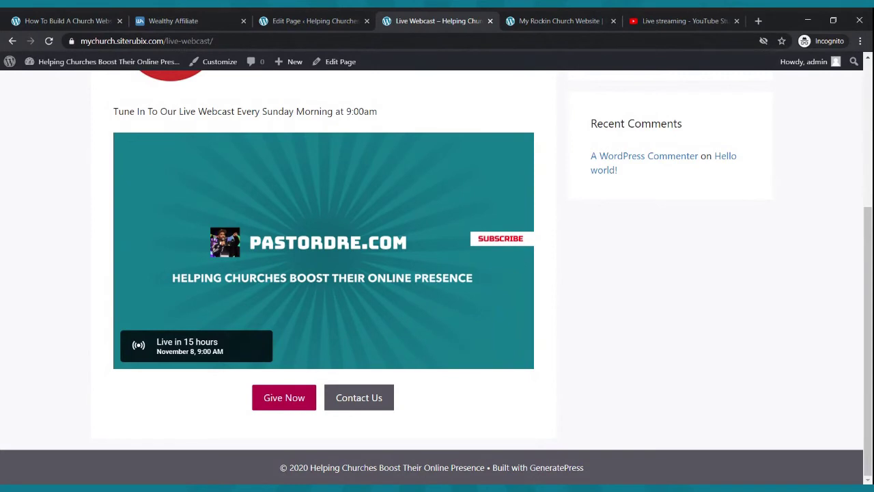
mouse_move(465, 344)
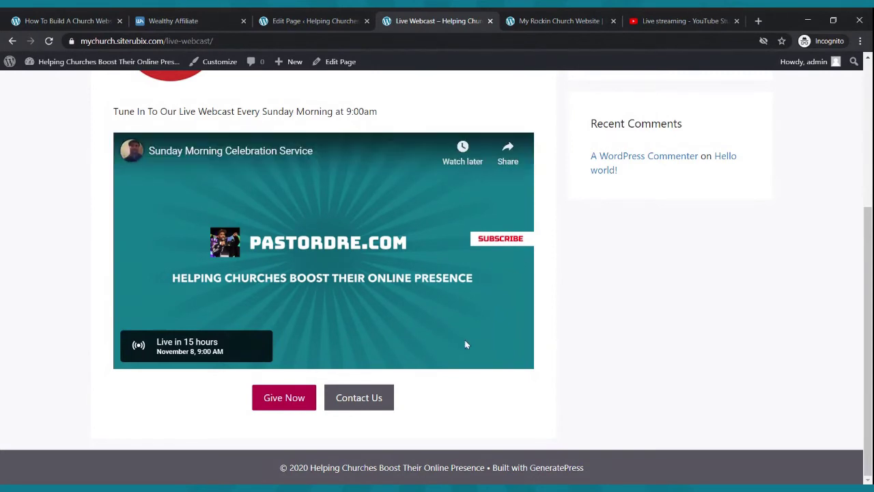
left_click(298, 398)
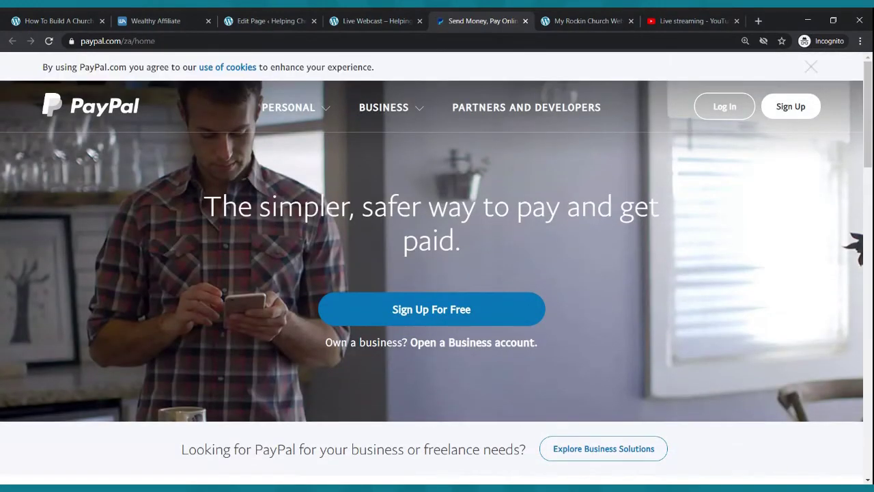
- Close the PayPal tab to return to the live Live Webcast page
left_click(377, 18)
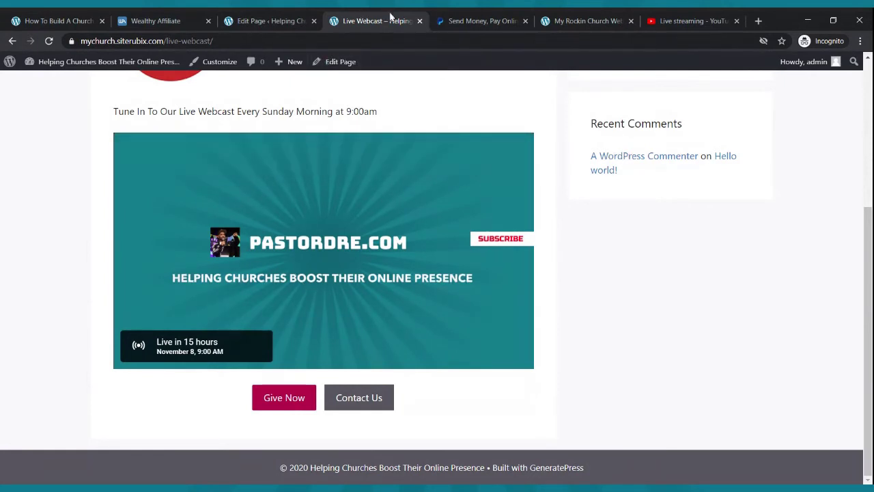
left_click(452, 20)
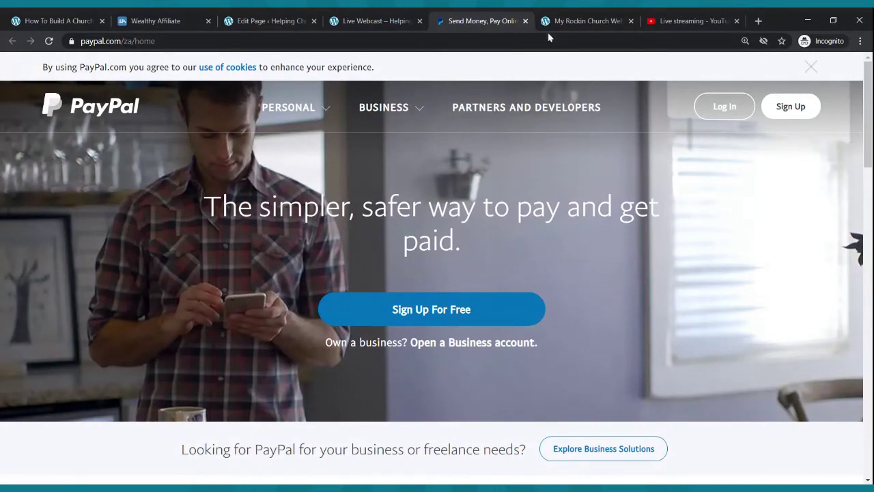
left_click(525, 21)
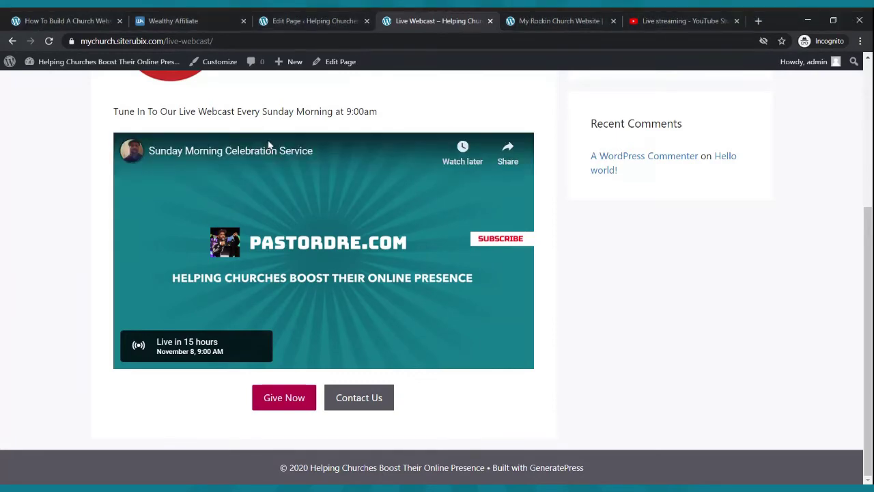
- Confirm the Contact Us button opens the contact page in a new tab, then close it
scroll(331, 227, "up", 2)
scroll(331, 226, "up", 2)
scroll(331, 224, "down", 4)
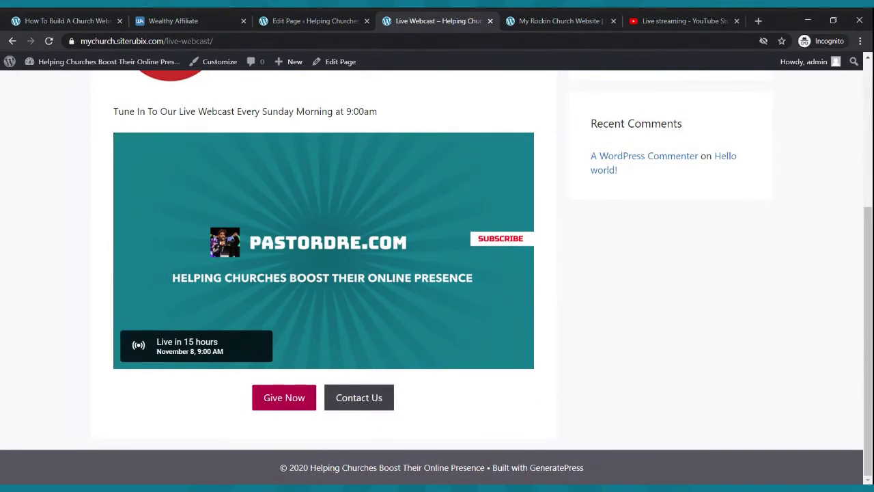
left_click(364, 398)
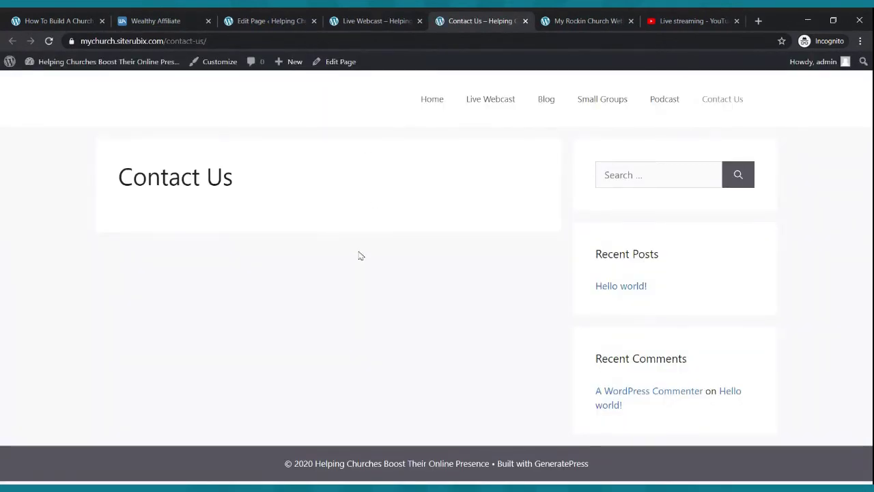
left_click(525, 21)
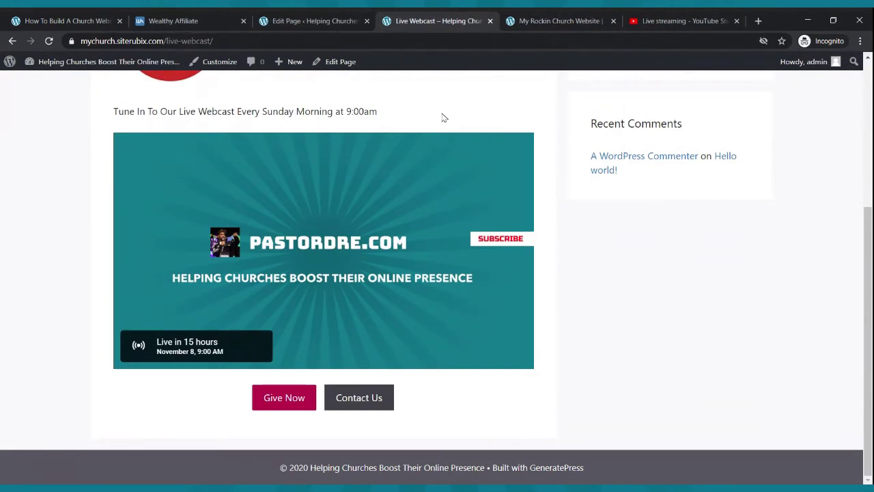
- Browse the site's Home page and compare it with the other church website
scroll(406, 225, "up", 4)
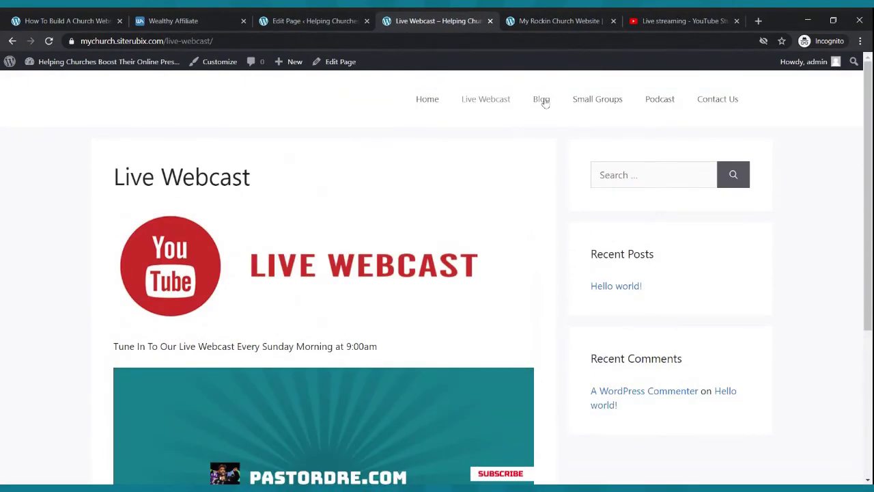
left_click(446, 99)
scroll(402, 249, "down", 8)
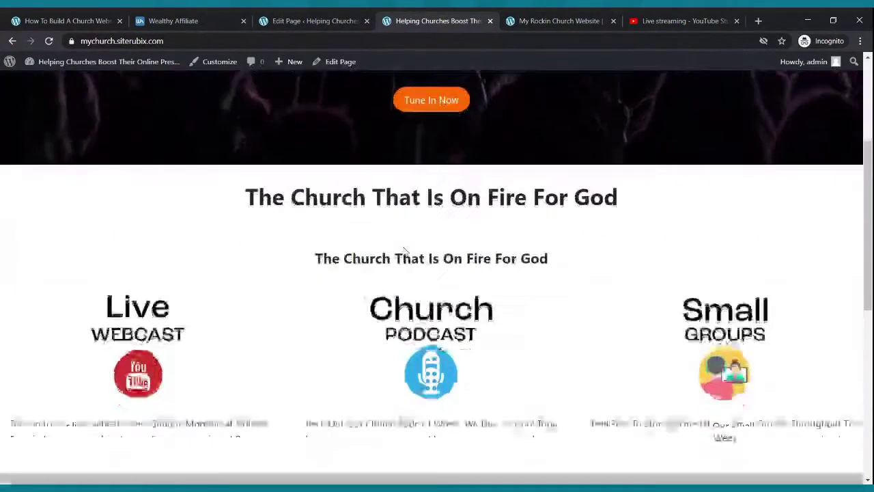
scroll(403, 252, "down", 2)
scroll(404, 252, "up", 10)
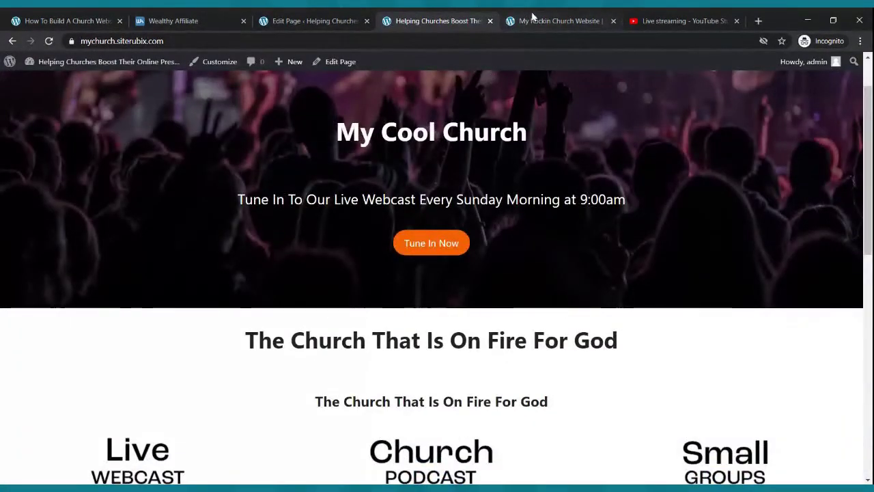
left_click(532, 19)
scroll(535, 179, "down", 10)
scroll(540, 177, "up", 10)
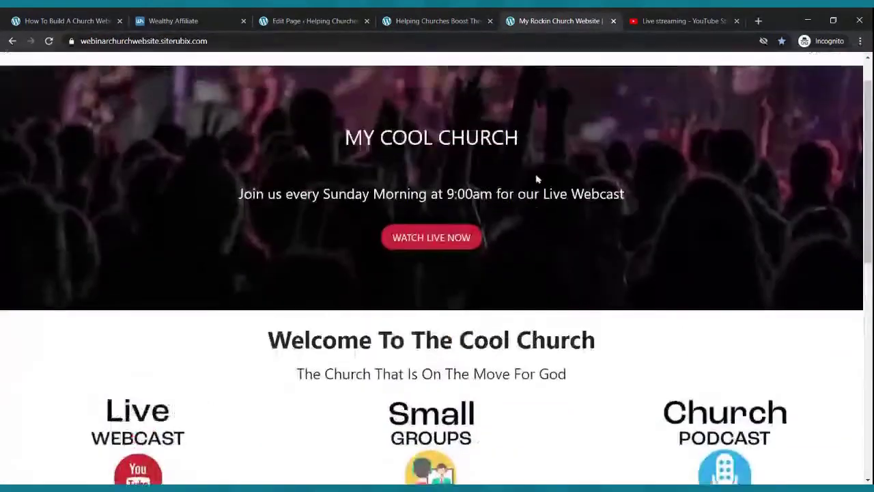
left_click(465, 22)
scroll(495, 221, "up", 2)
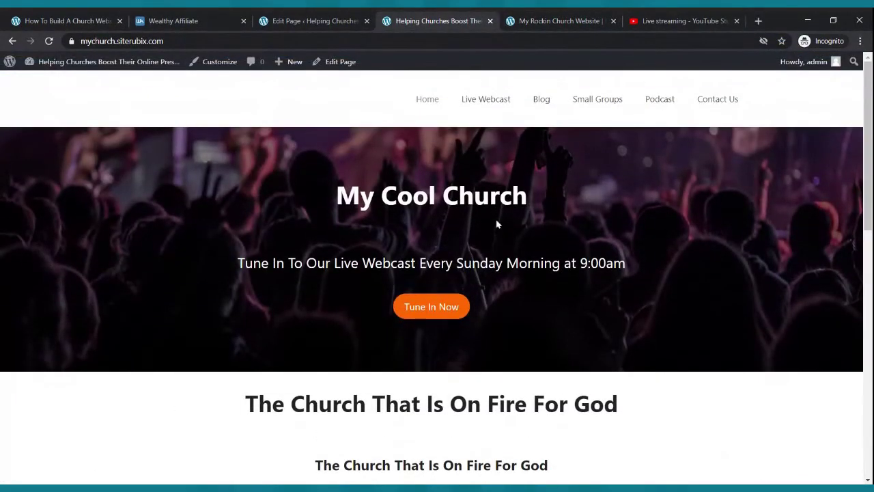
scroll(497, 224, "down", 10)
scroll(498, 224, "up", 10)
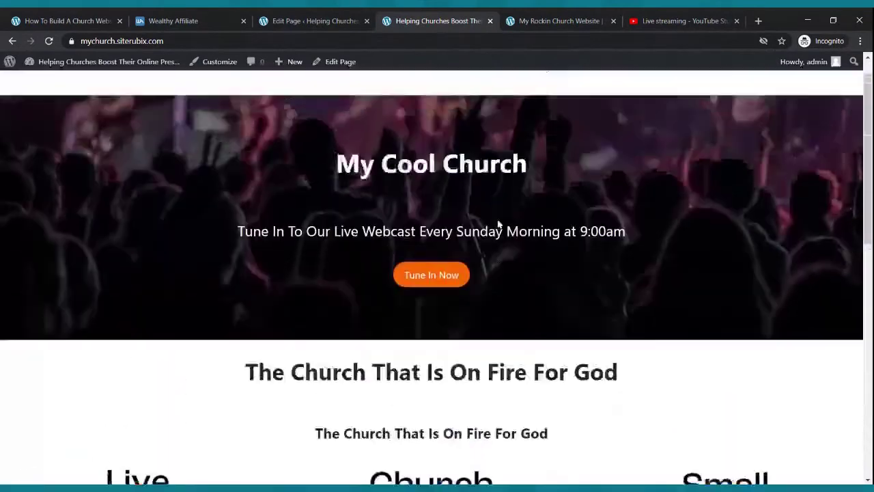
- View the live Live Webcast page, then go back to its editor
left_click(486, 101)
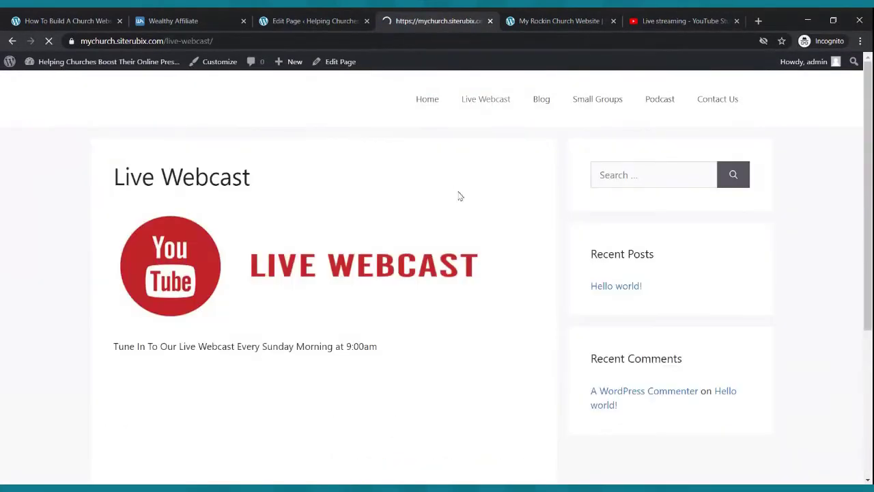
scroll(487, 233, "down", 5)
scroll(486, 233, "up", 5)
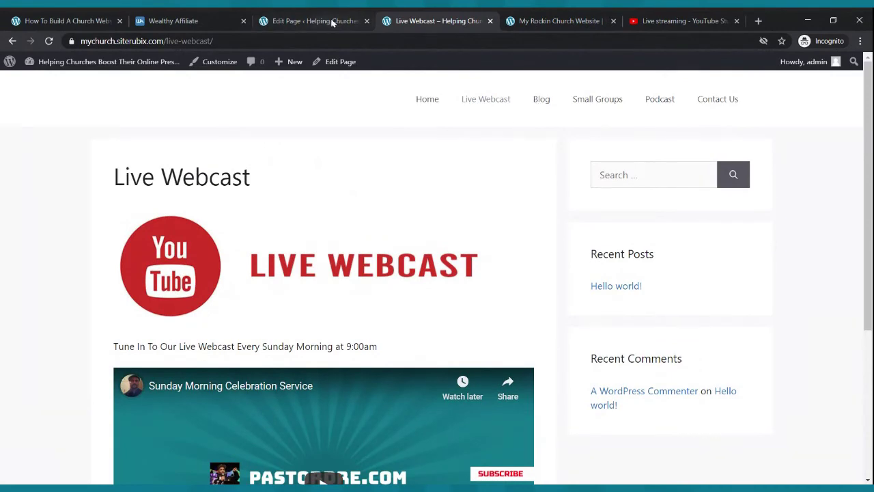
left_click(305, 23)
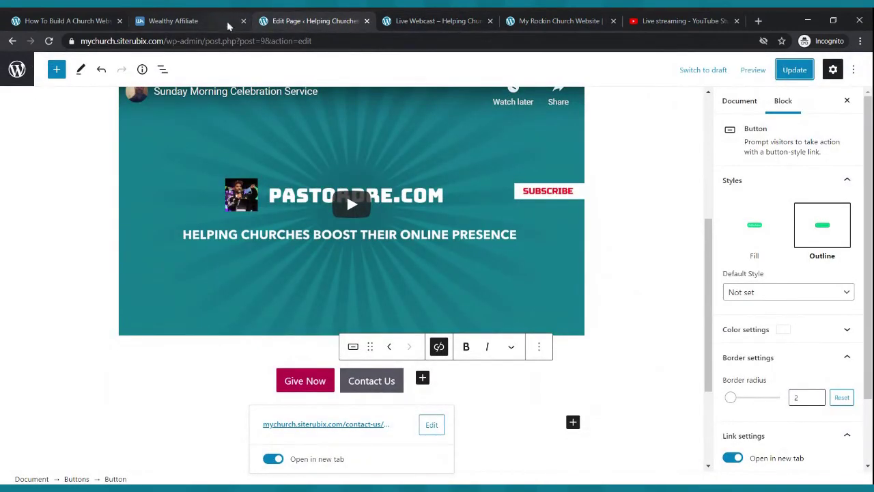
scroll(382, 246, "up", 4)
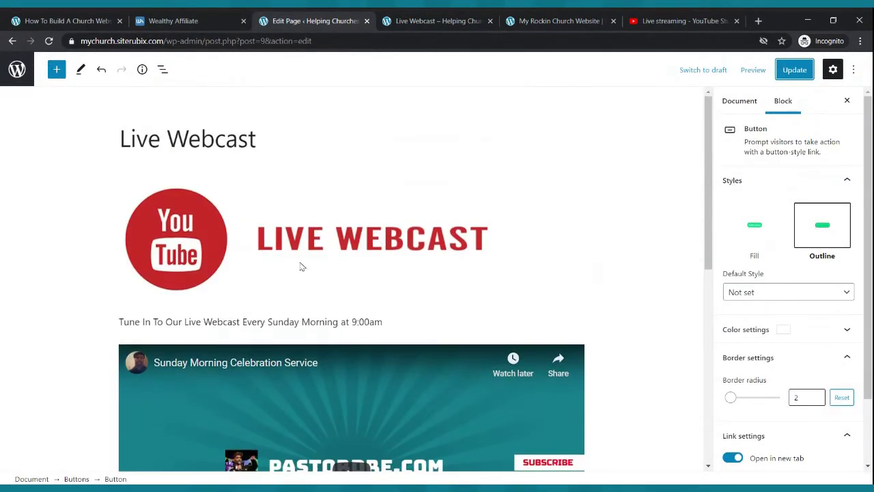
- Trash the Hello world! post and start a new post titled 'My First Blog'
left_click(16, 69)
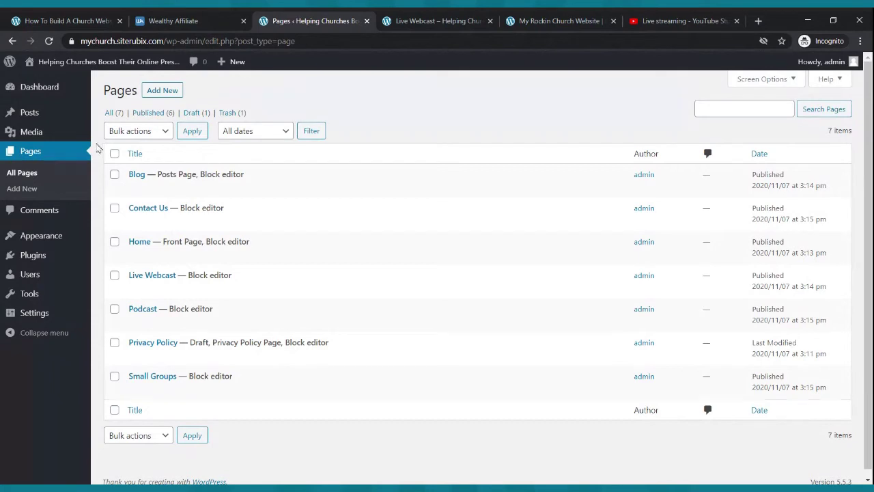
left_click(28, 114)
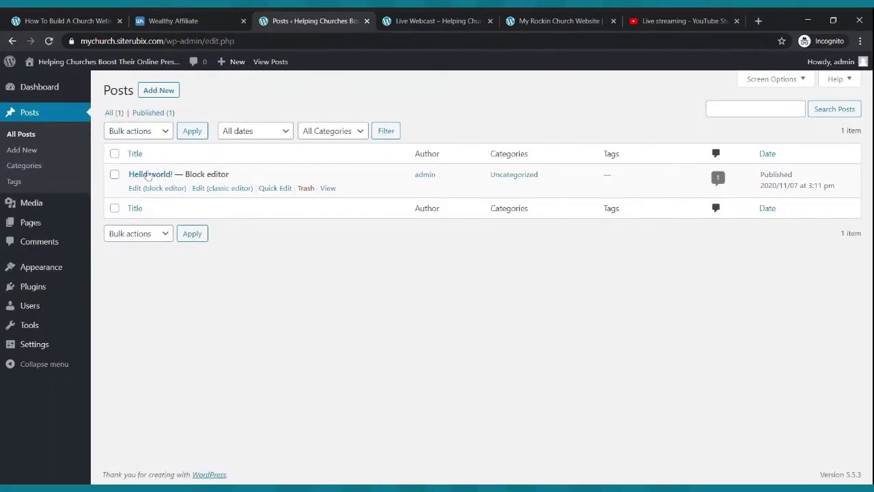
left_click(307, 190)
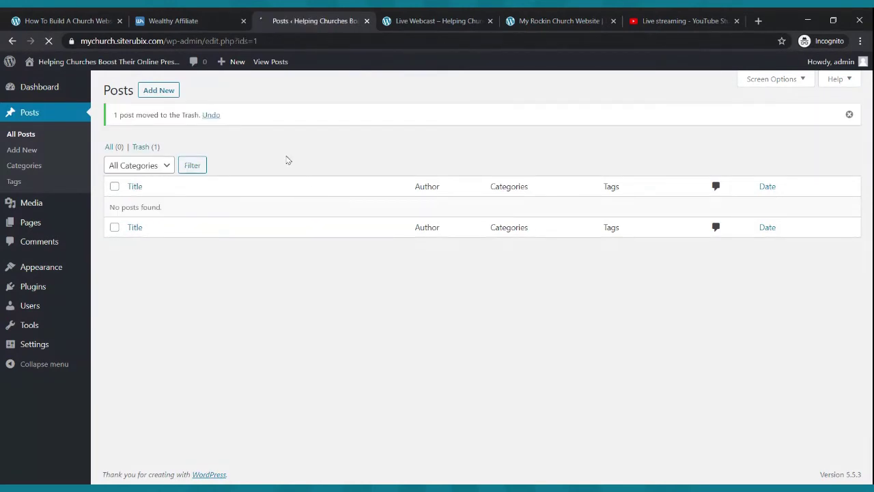
left_click(159, 91)
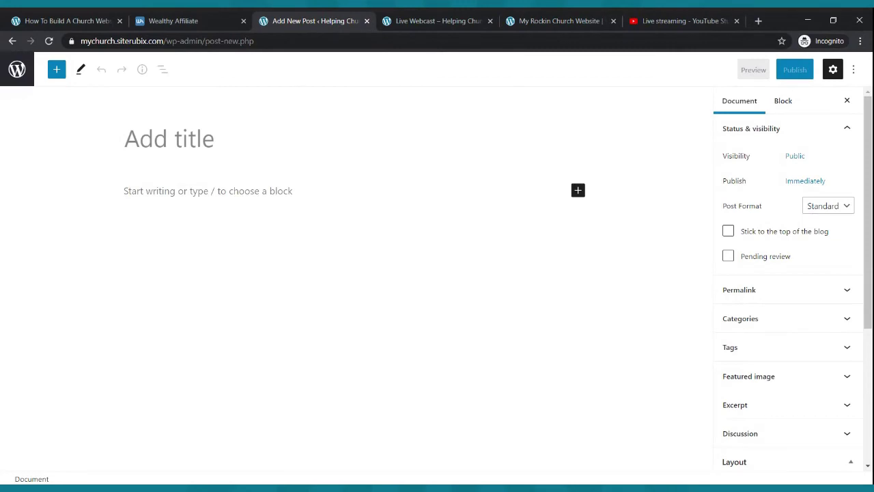
type("My First Blog")
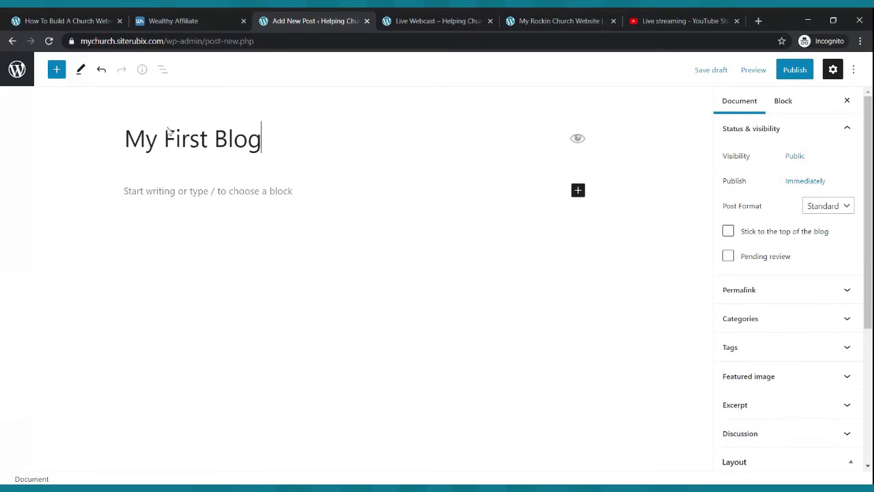
- Write an opening paragraph about a young man delivered from gangsterism and drug addiction
left_click(165, 194)
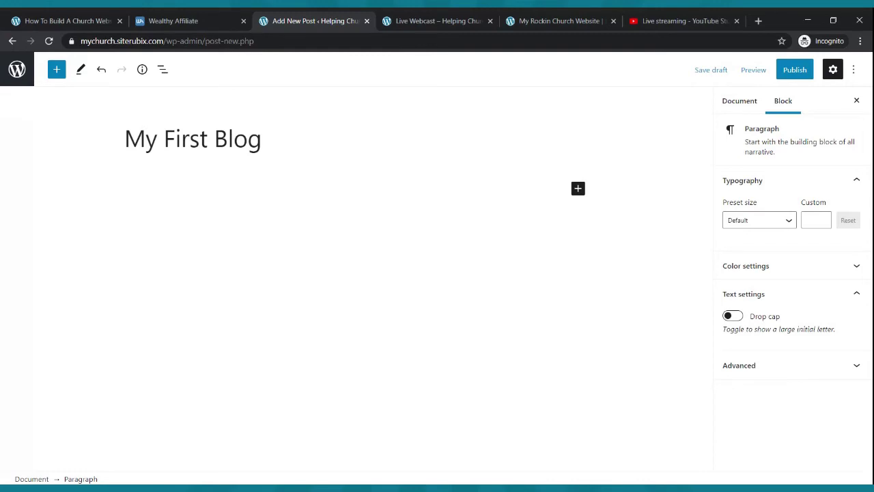
type("Hello and thanks of")
key("BackSpace")
type("for stoppinb")
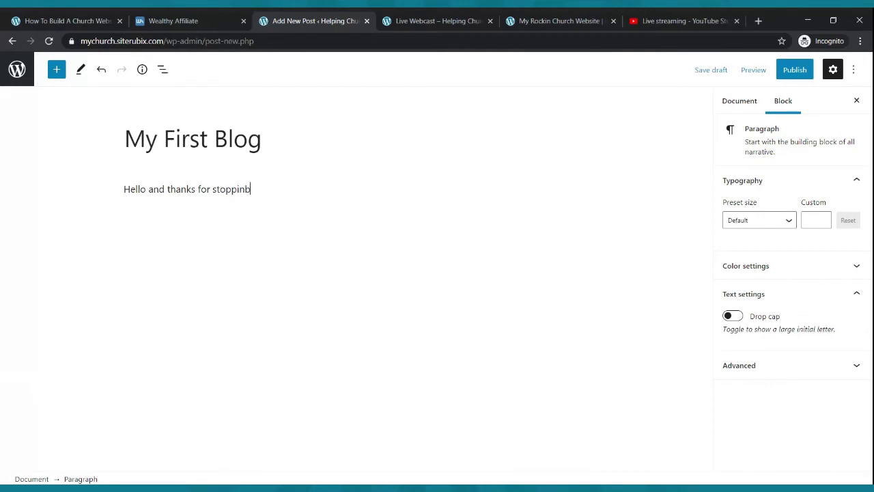
key("BackSpace")
type("g by our blg")
key("BackSpace")
type("og H er")
key("BackSpace")
key("BackSpace")
type("Here is a powe")
key("BackSpace")
key("BackSpace")
type("werul")
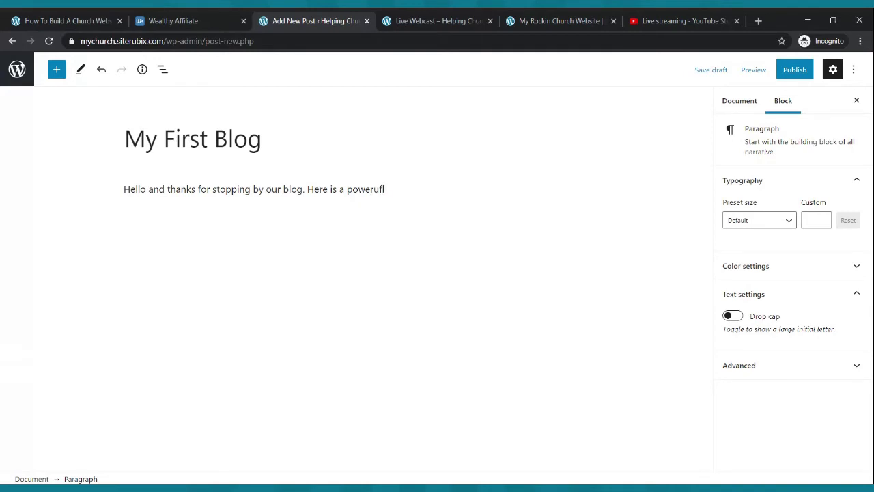
key("BackSpace")
type("full")
key("BackSpace")
type("testimony of a young")
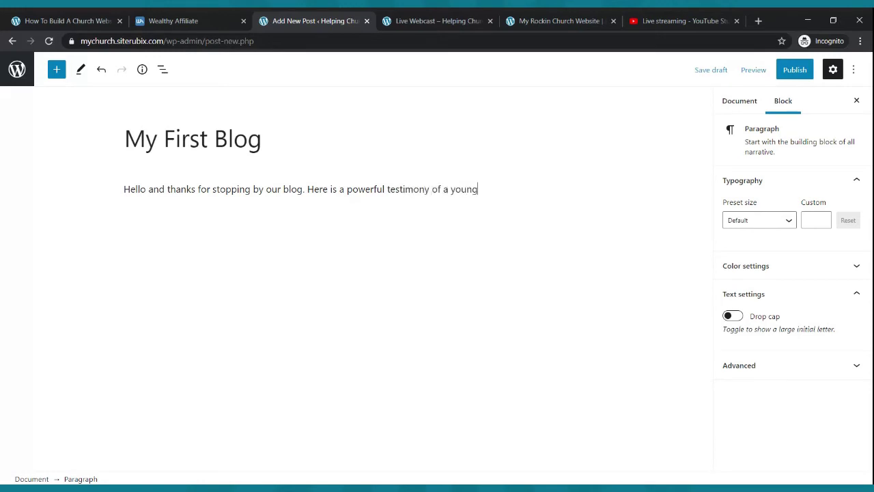
type(" man that was delivered rom")
key("BackSpace")
key("BackSpace")
key("BackSpace")
type("from a life of gangsterism and ")
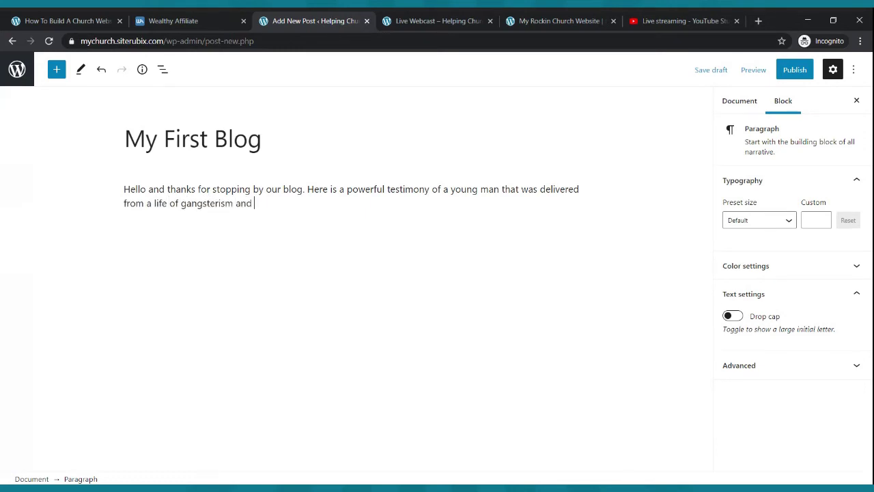
type("drug addiction.")
key("Return")
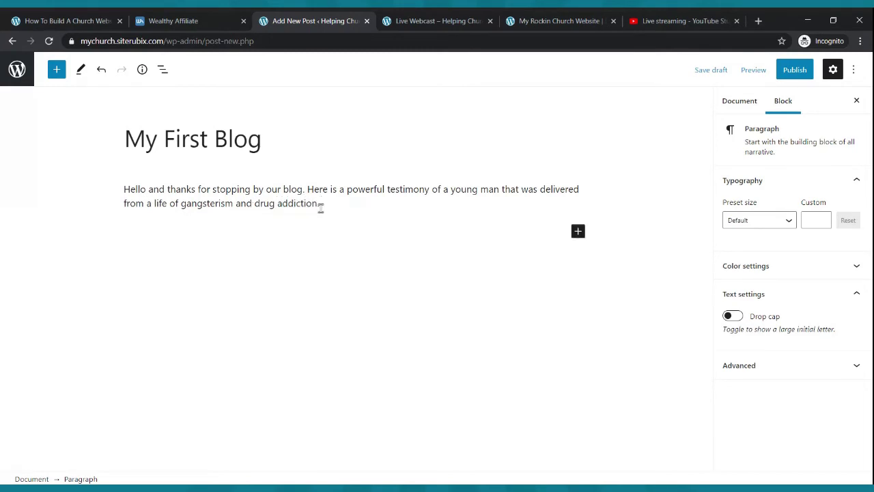
- Copy the testimony paragraph and paste it into several new paragraphs below the first
left_click_drag(326, 206, 122, 196)
key("ctrl+c")
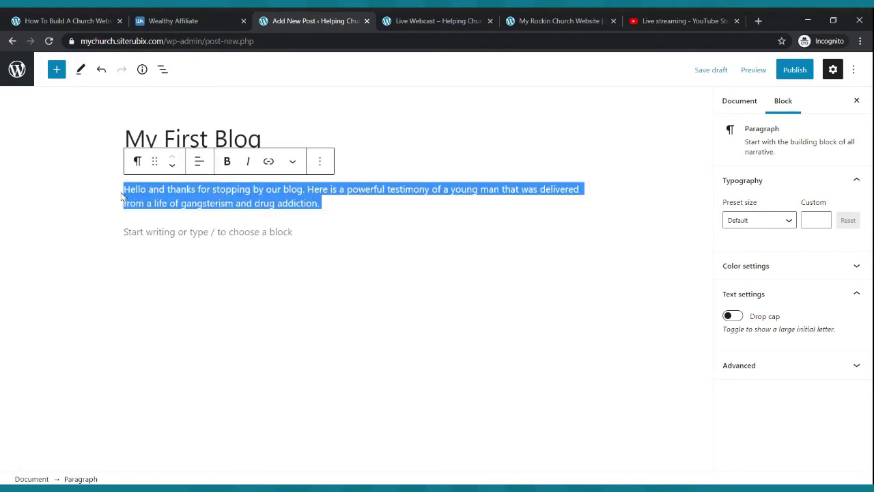
left_click(364, 205)
key("Return")
key("ctrl+v")
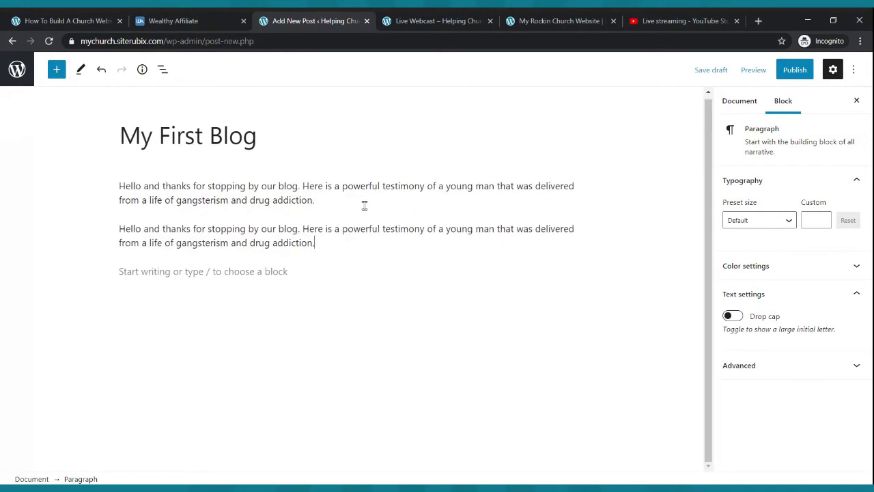
key("Return")
key("ctrl+v")
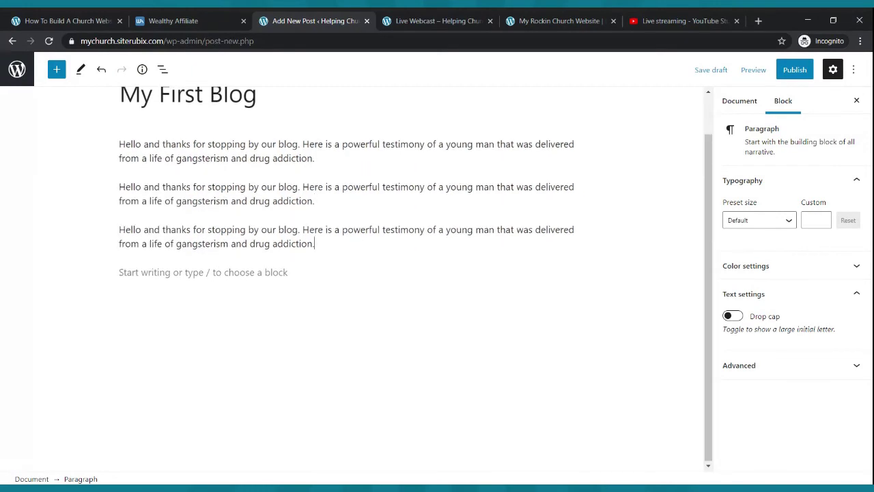
key("ctrl+v")
key("ctrl+v")
key("Return")
key("Return")
key("ctrl+v")
key("ctrl+v")
key("ctrl+v")
key("ctrl+v")
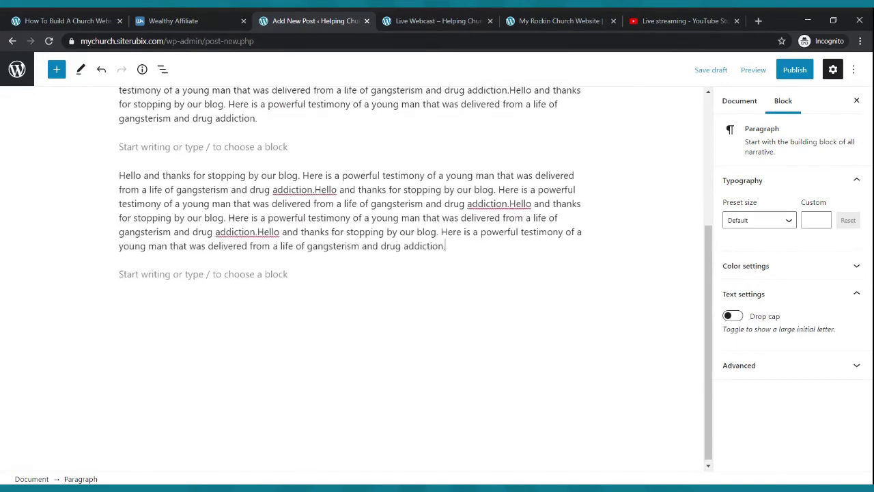
key("Return")
key("ctrl+v")
key("ctrl+v")
key("ctrl+v")
key("ctrl+v")
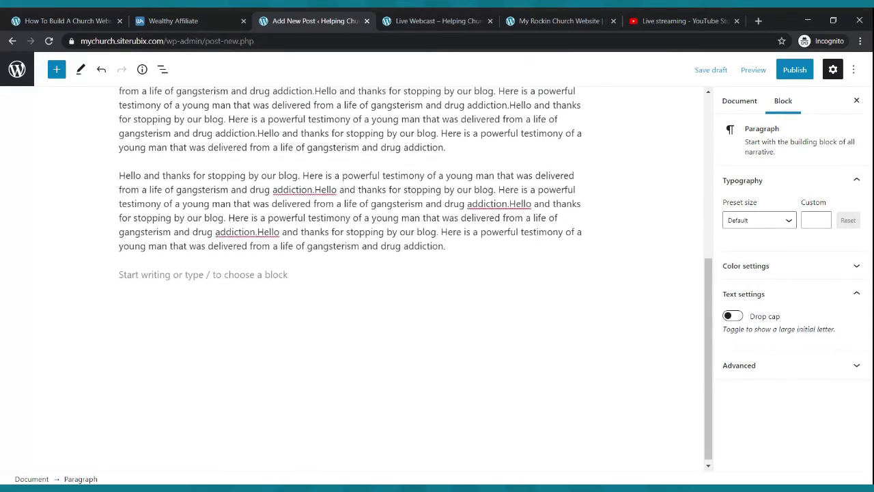
- Add an empty paragraph at the end of the post, then return to the My First Blog title
scroll(365, 210, "up", 6)
scroll(370, 227, "down", 4)
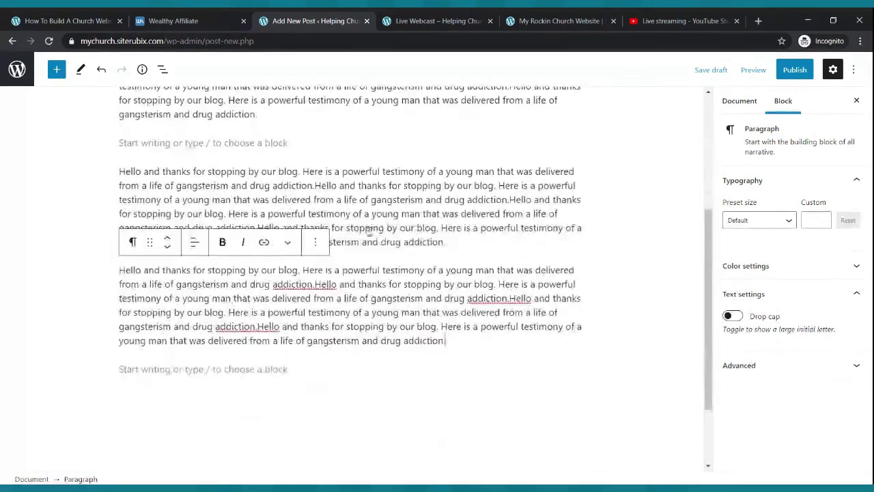
left_click(309, 148)
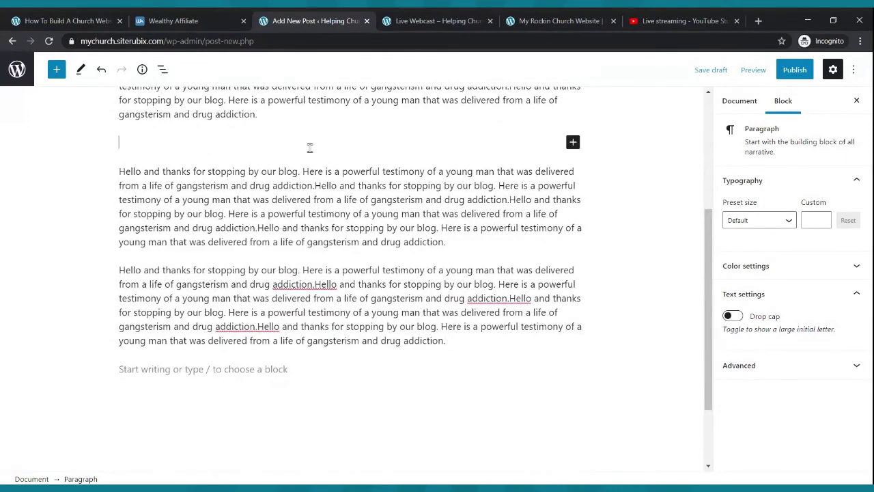
scroll(310, 148, "up", 4)
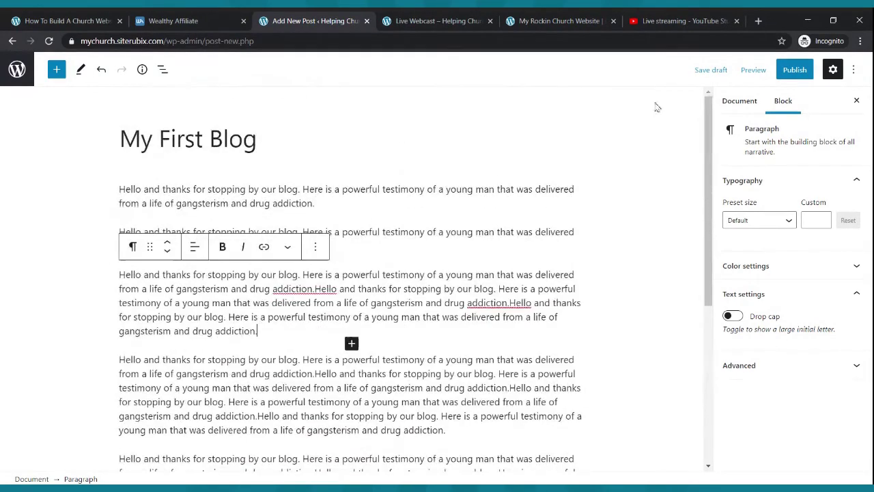
- Publish the My First Blog post and open the live site's Blog page
left_click(793, 70)
left_click(754, 70)
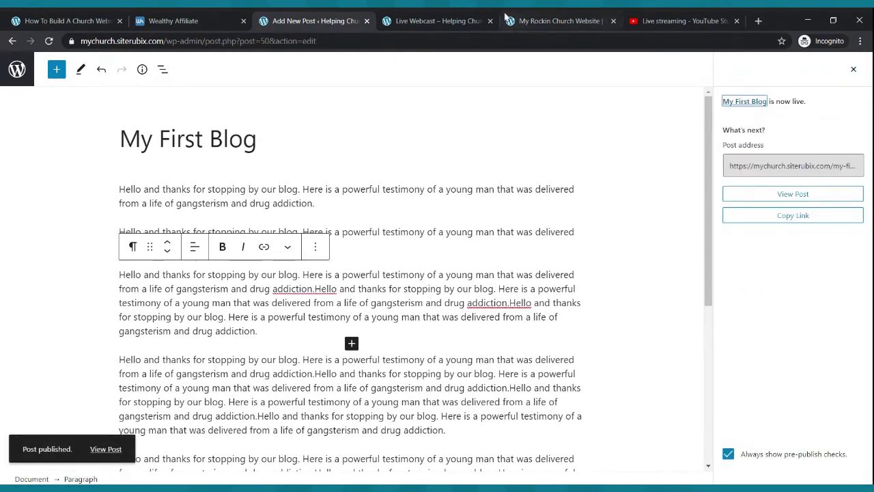
left_click(470, 17)
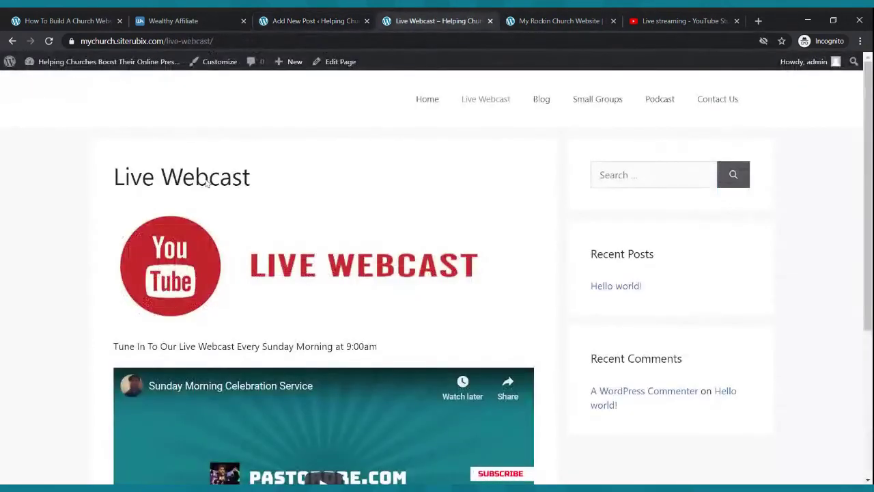
left_click(546, 103)
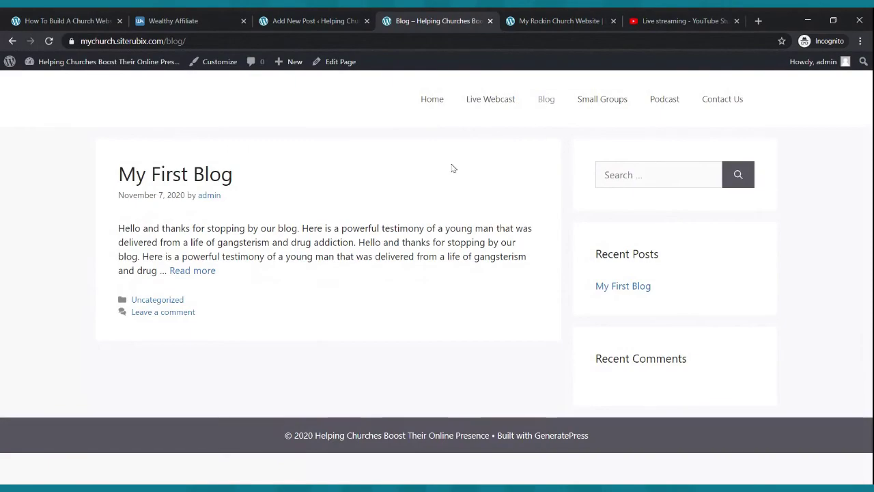
- Read through the full My First Blog post on the site, then return to the editor
left_click(196, 272)
scroll(299, 268, "down", 2)
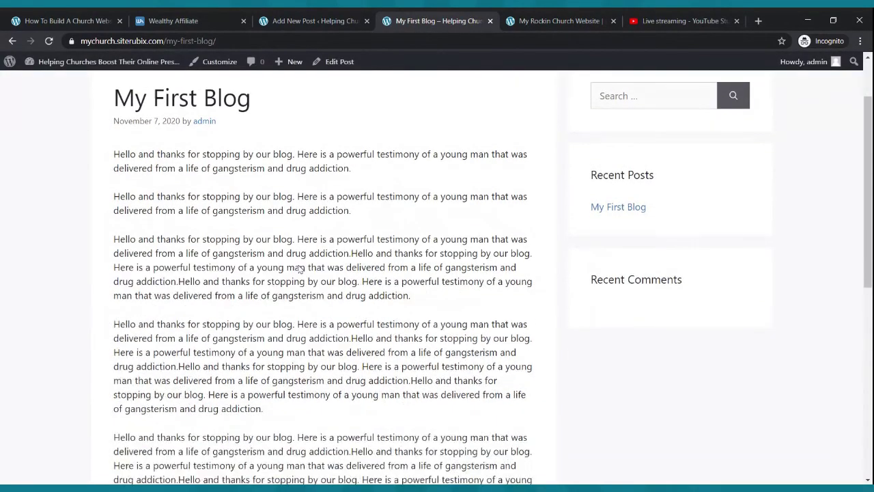
scroll(299, 268, "down", 5)
scroll(299, 268, "up", 6)
scroll(299, 269, "down", 1)
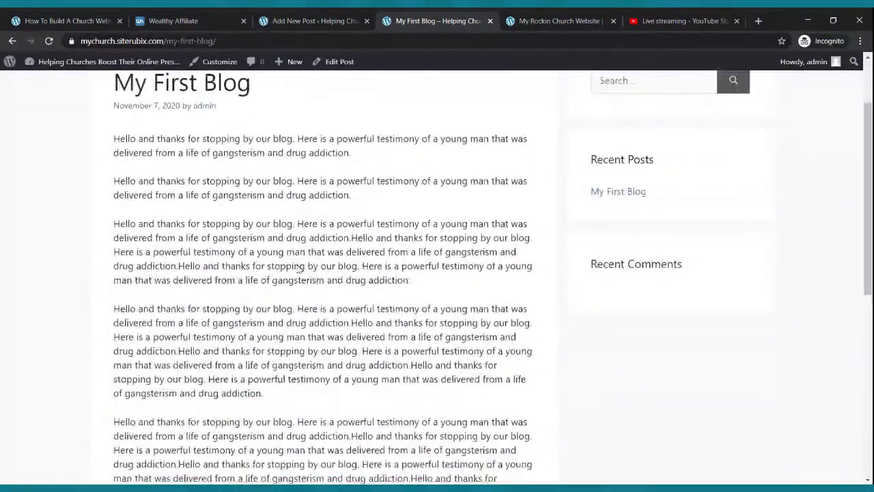
scroll(299, 268, "down", 2)
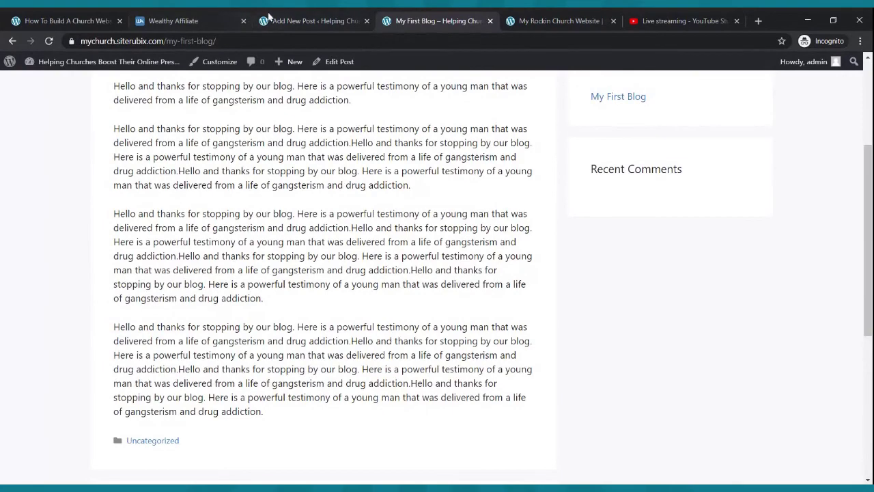
left_click(292, 19)
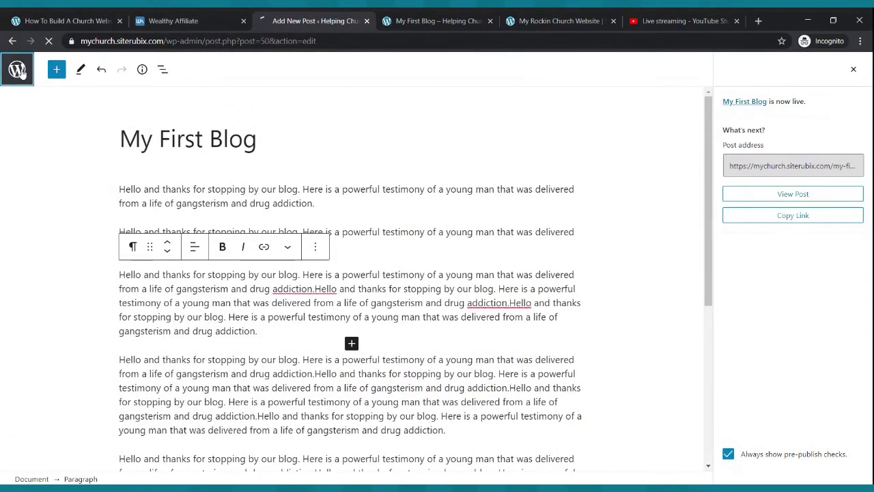
- Add a new post titled 'Testimony From The Mission Field' and place the cursor in its body
left_click(17, 70)
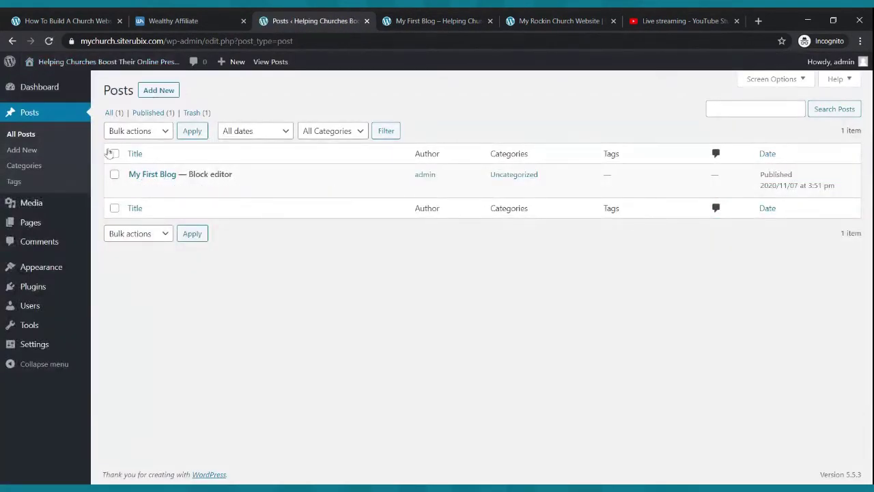
left_click(41, 118)
left_click(159, 94)
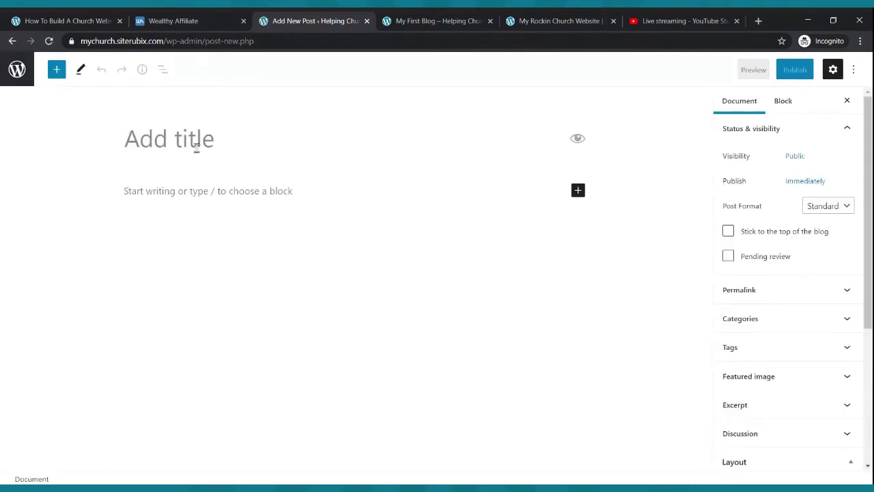
type("te")
key("BackSpace")
key("BackSpace")
type("Tes")
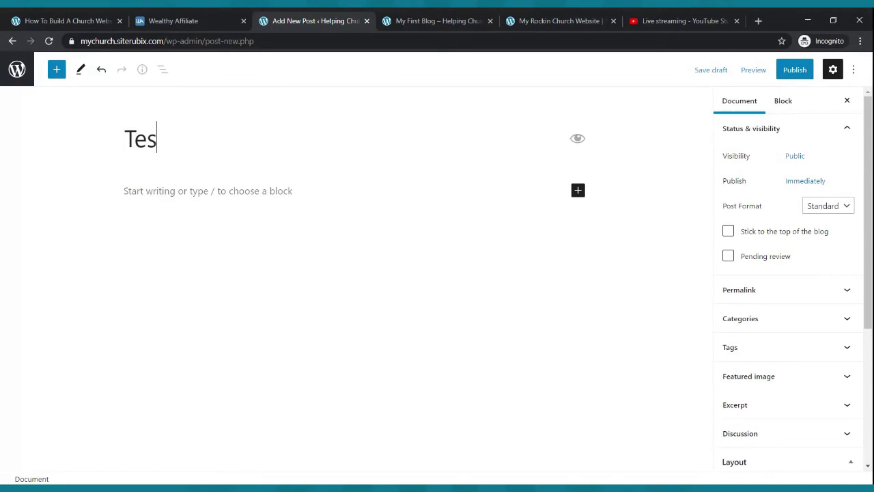
type("timony From T")
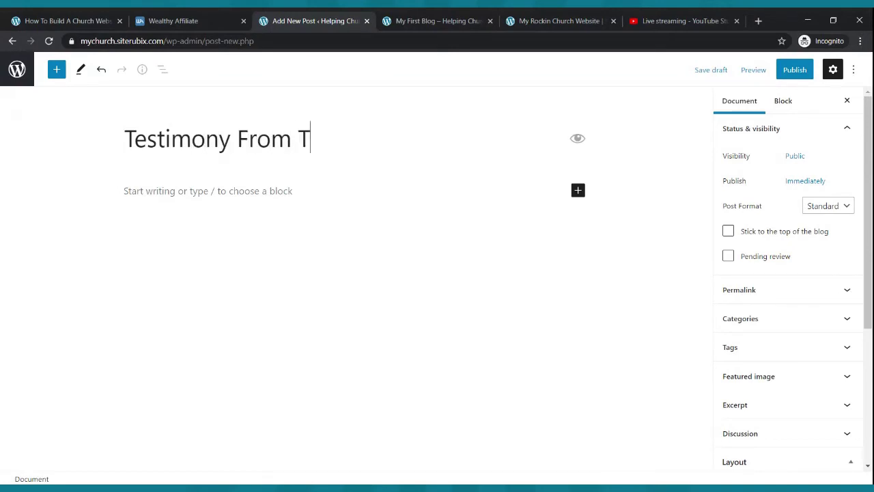
type("he Mission Field")
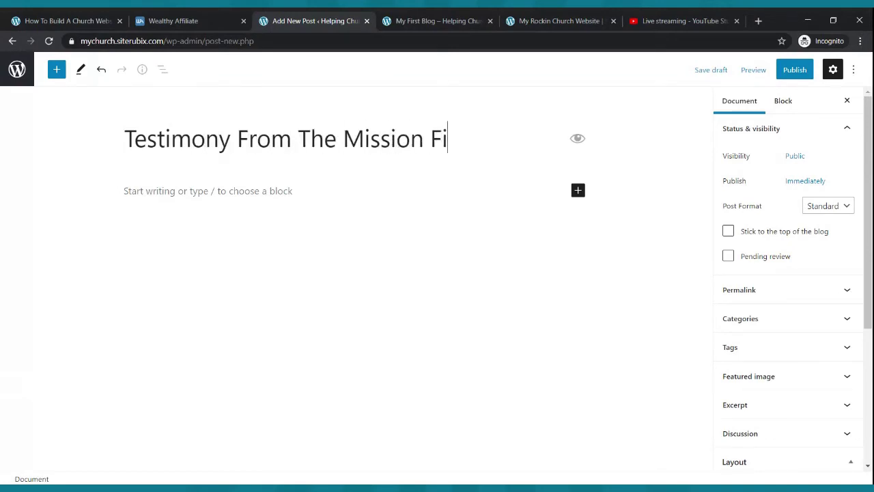
left_click(195, 197)
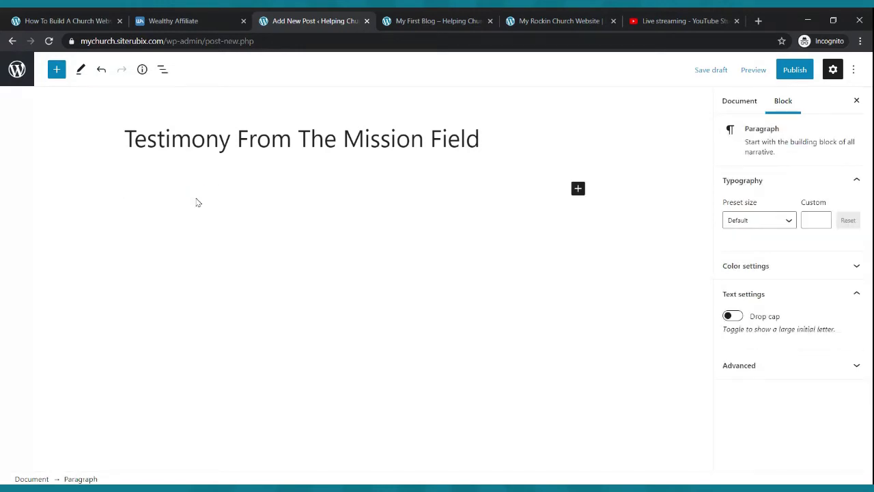
- Write 'Hello everyone here is a powerful testimony… God is moving in a powerful way.'
type("Hello evry")
key("BackSpace")
type("ero")
type("one her")
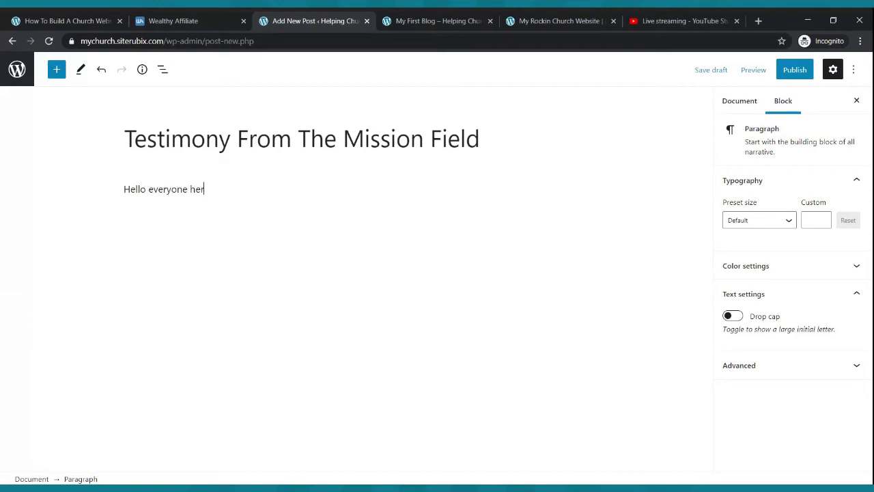
type("e is a powerful testimony from one of our missionair")
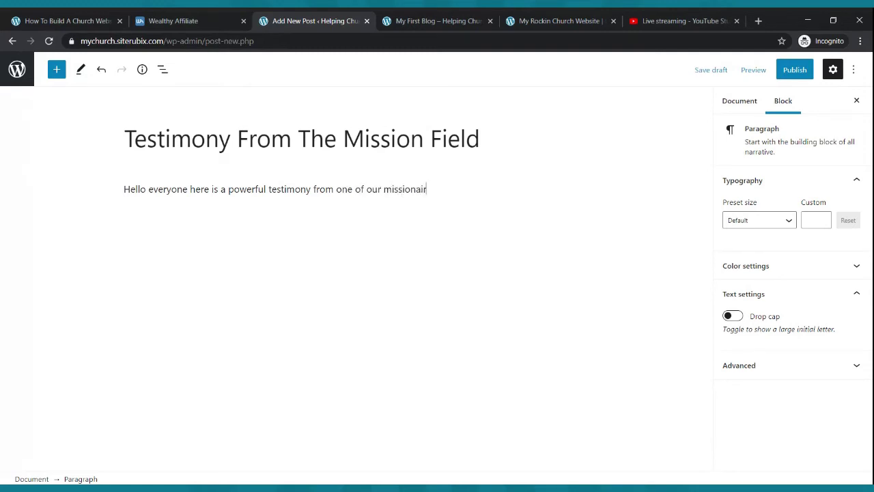
type("ies on the miss")
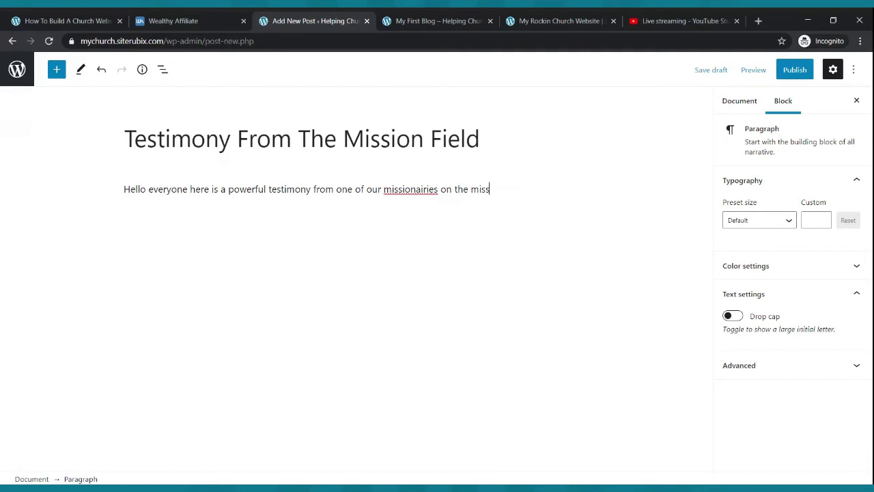
type("ion field. God is moving in a pewr")
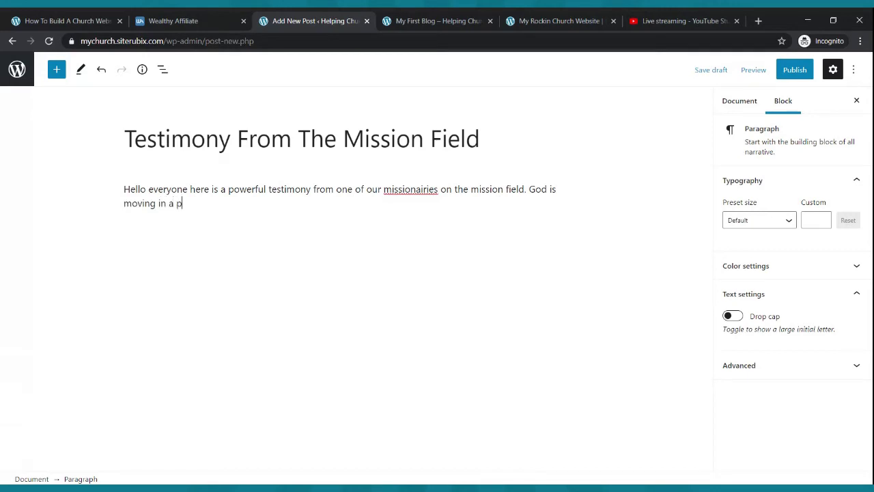
key("BackSpace")
key("BackSpace")
type("werful way")
key("BackSpace")
key("BackSpace")
key("BackSpace")
type("way.")
- Correct the misspelled 'missionairies' to 'missionaries'
double_click(421, 193)
type("missionaries")
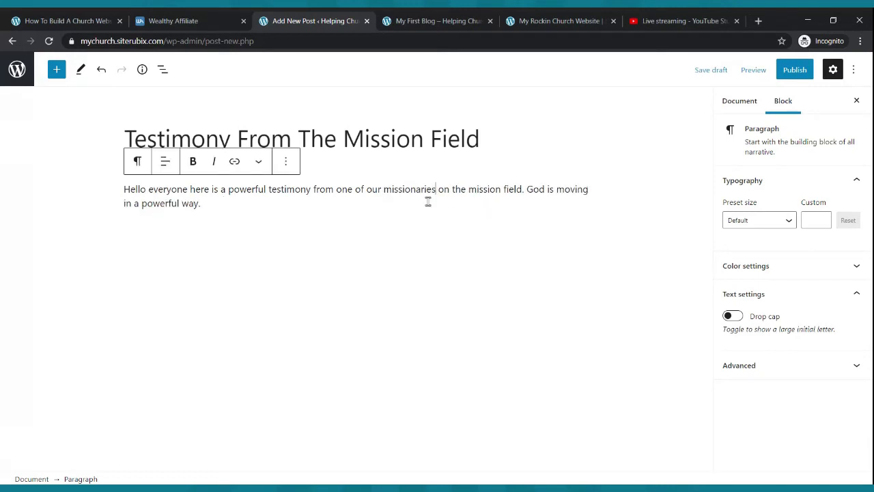
left_click(223, 204)
- Copy the testimony paragraph and paste it into several new paragraphs below
left_click_drag(209, 202, 125, 192)
key("ctrl+c")
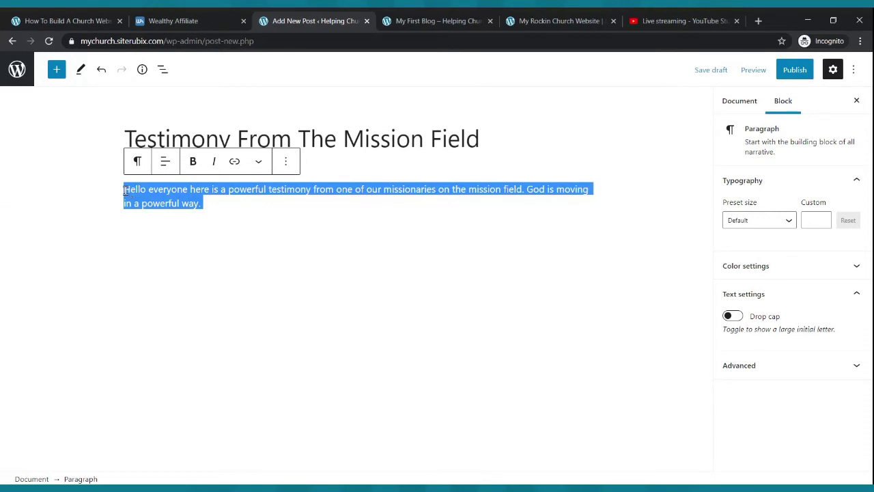
left_click(217, 205)
key("ctrl+v")
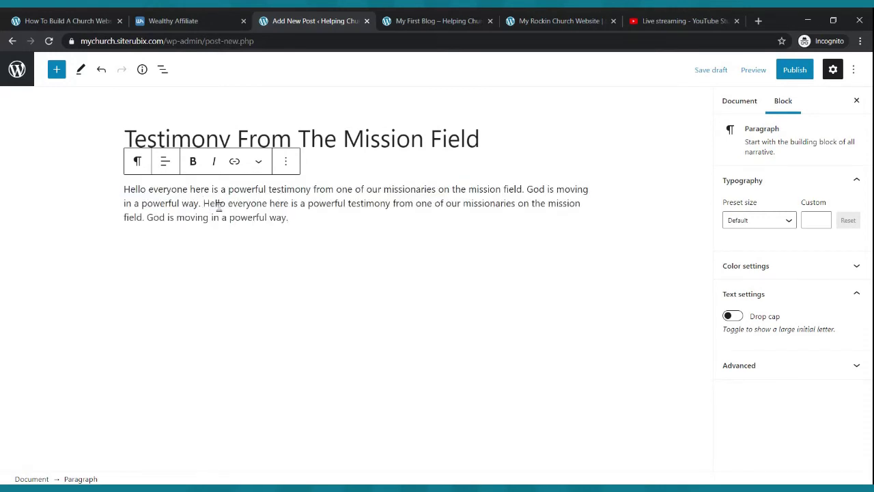
key("Return")
key("ctrl+v")
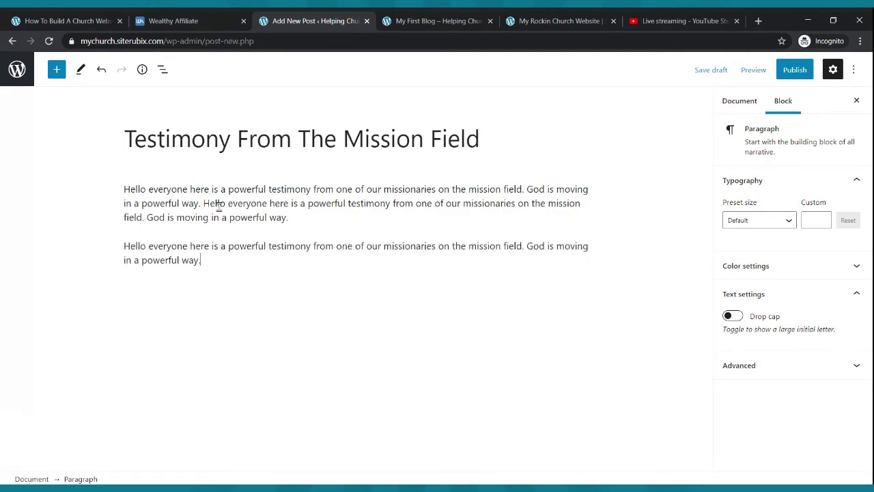
key("ctrl+v")
key("ctrl+v")
key("ctrl+v")
key("Return")
key("ctrl+v")
key("ctrl+v")
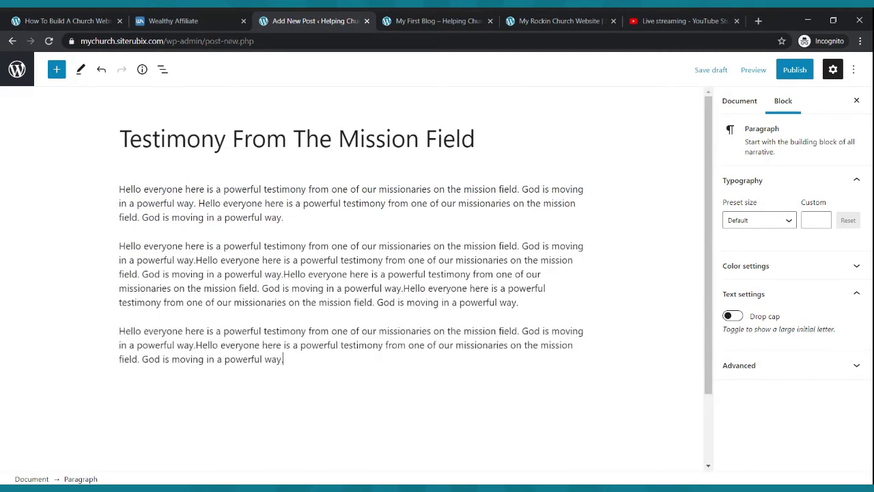
key("ctrl+v")
key("ctrl+v")
key("ctrl+v")
key("Return")
key("ctrl+v")
key("ctrl+v")
key("ctrl+v")
key("ctrl+v")
key("ctrl+v")
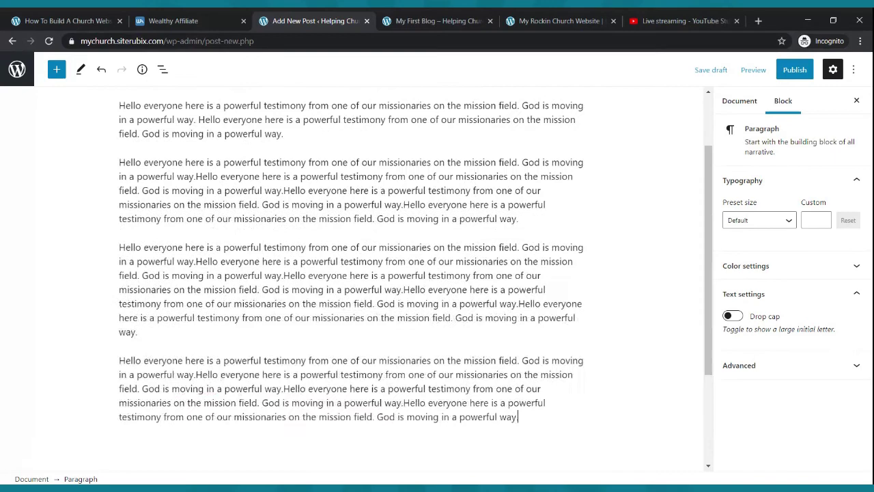
- Publish the Testimony From The Mission Field post
scroll(344, 160, "up", 1)
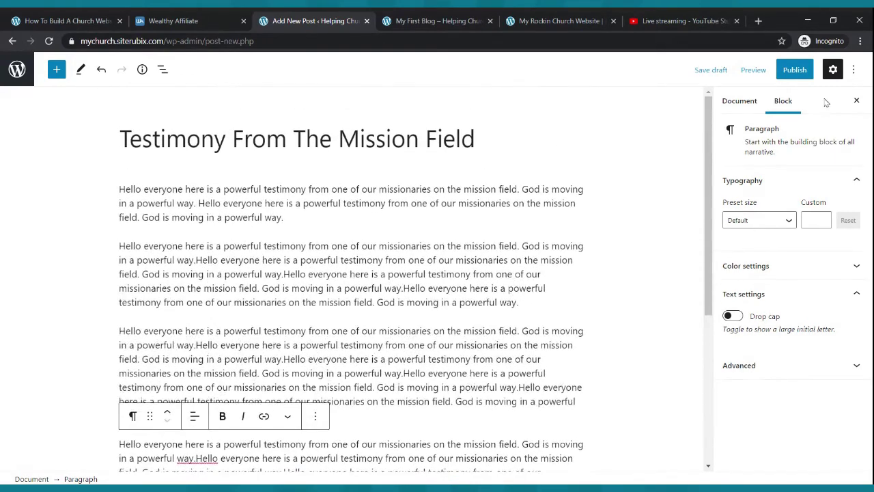
left_click(794, 70)
left_click(745, 72)
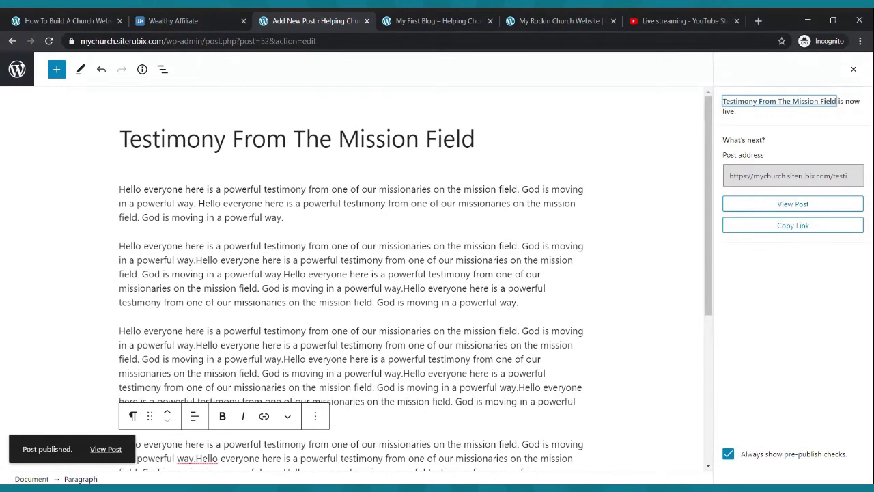
- From the live site's Blog page, open the Testimony From The Mission Field post and scroll through it
left_click(437, 21)
scroll(434, 162, "up", 5)
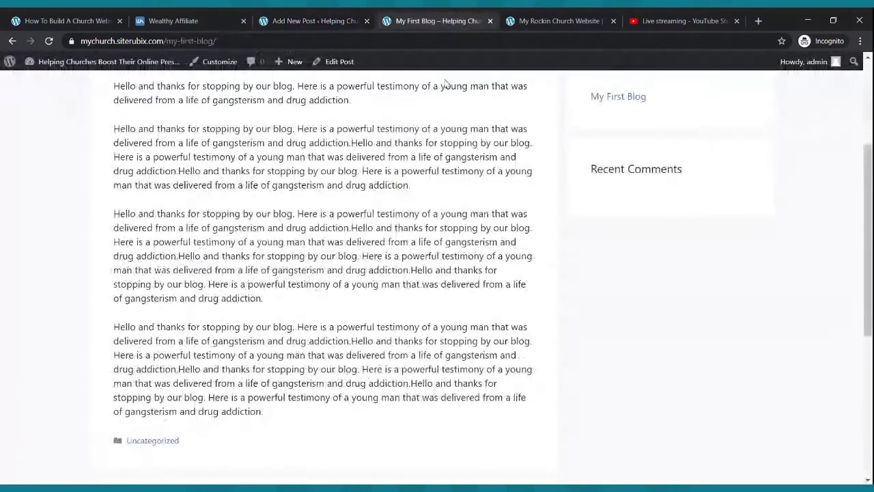
left_click(542, 101)
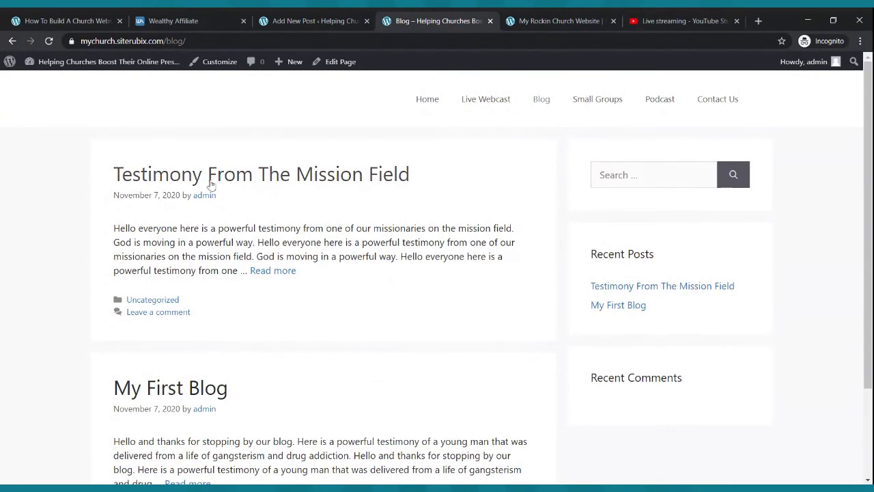
left_click(274, 273)
scroll(286, 280, "down", 3)
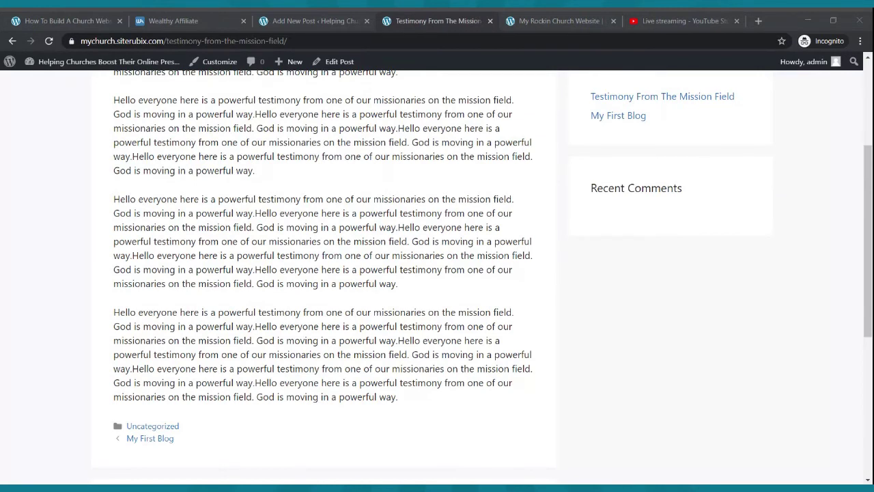
left_click(349, 363)
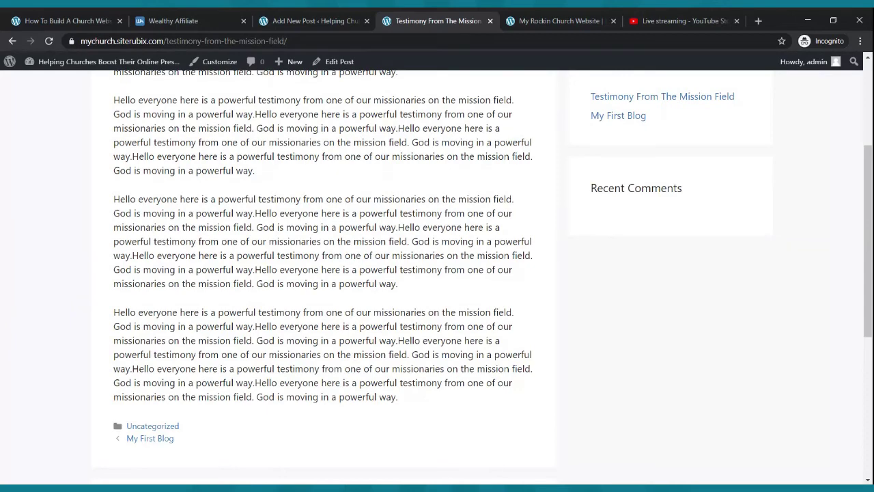
- Visit the live site's Home and Live Webcast pages
scroll(350, 321, "up", 10)
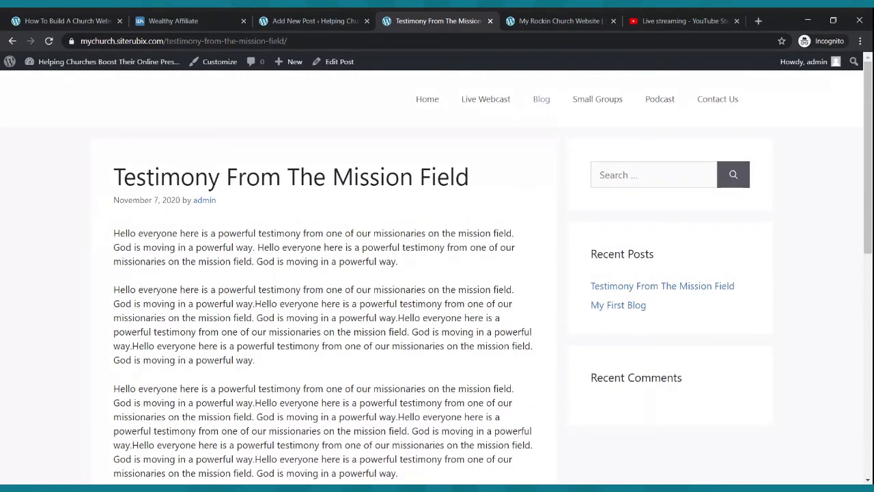
left_click(436, 103)
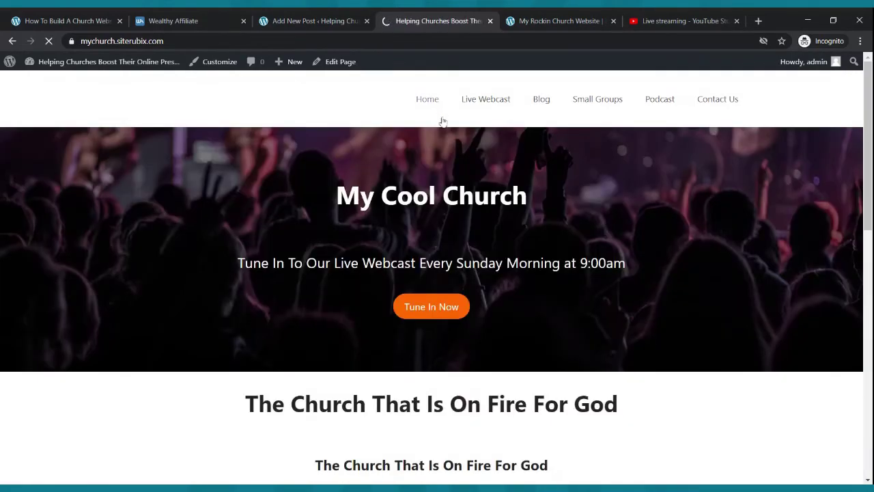
scroll(445, 136, "down", 8)
scroll(448, 136, "up", 8)
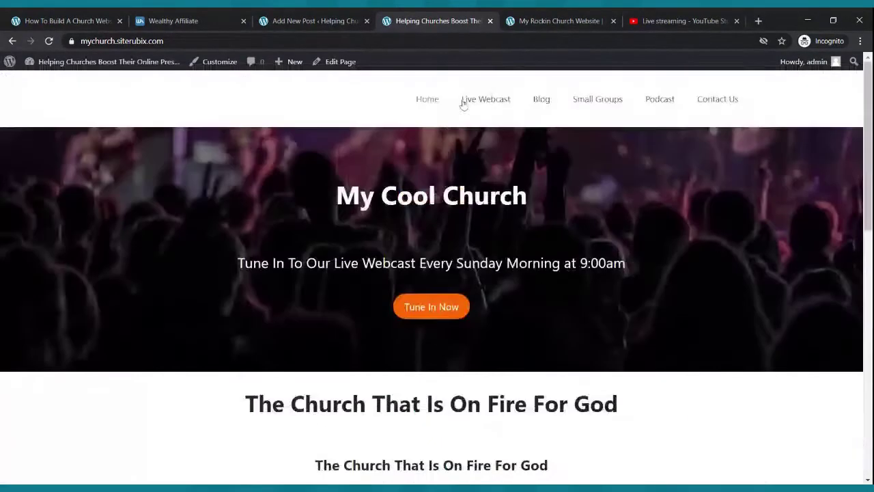
left_click(486, 107)
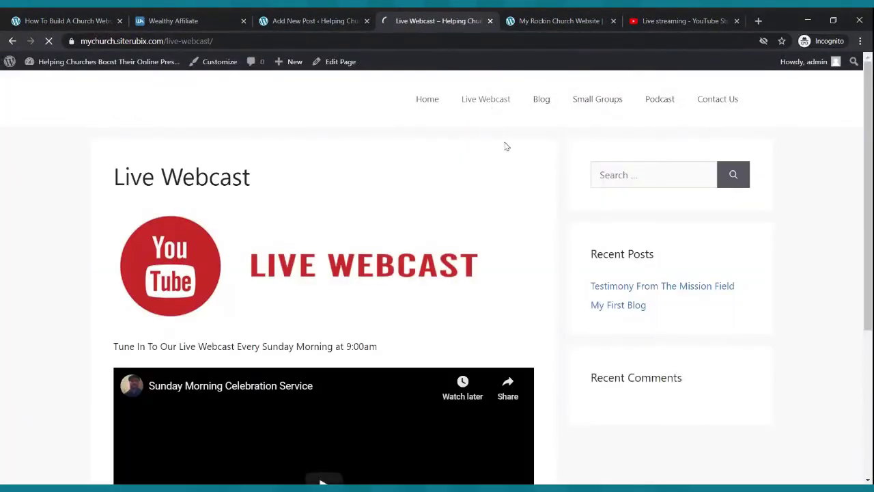
- Browse the Blog and Small Groups pages, then return to the Add New Post tab
left_click(540, 101)
scroll(512, 198, "down", 1)
scroll(513, 198, "down", 1)
scroll(514, 198, "up", 2)
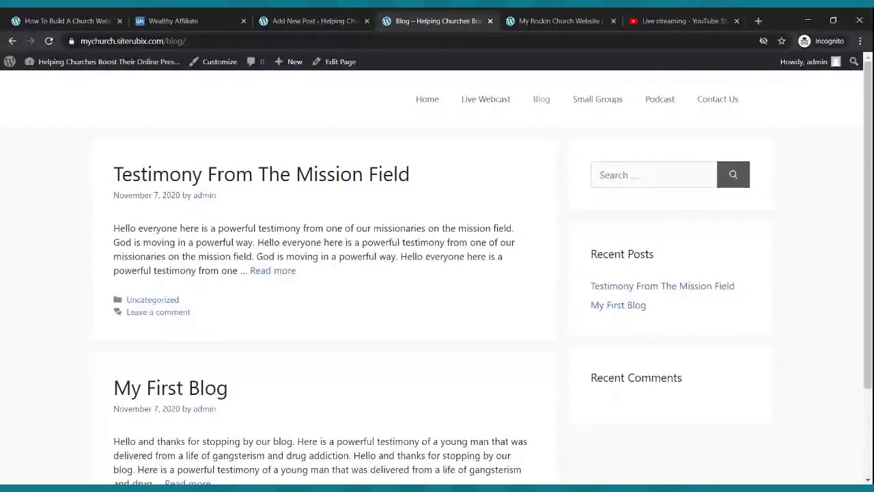
left_click(604, 103)
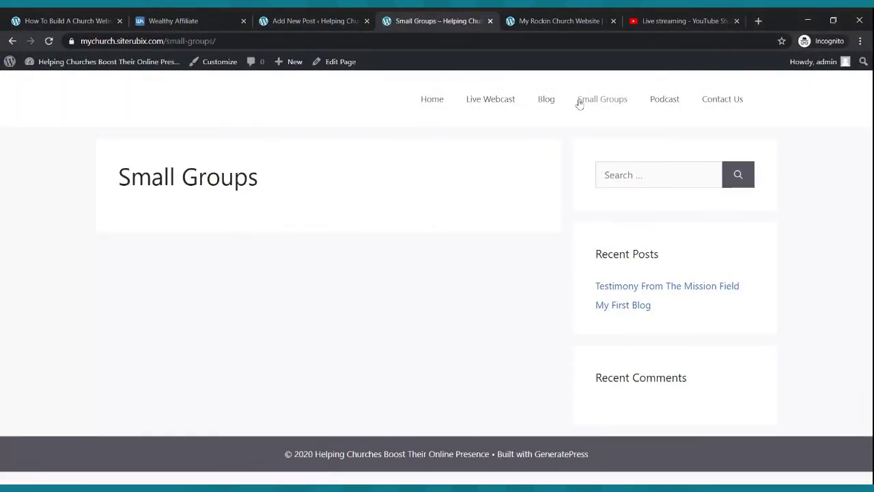
left_click(279, 22)
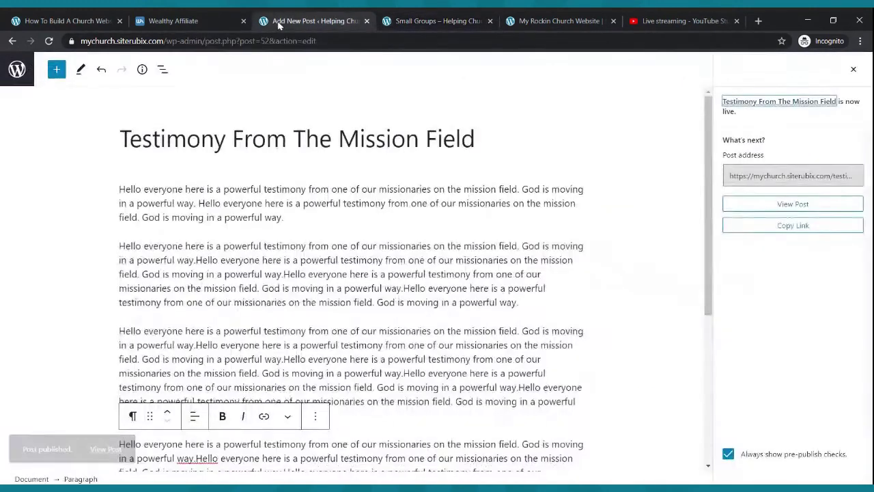
- Open the Small Groups page in the editor from the Pages list
left_click(17, 69)
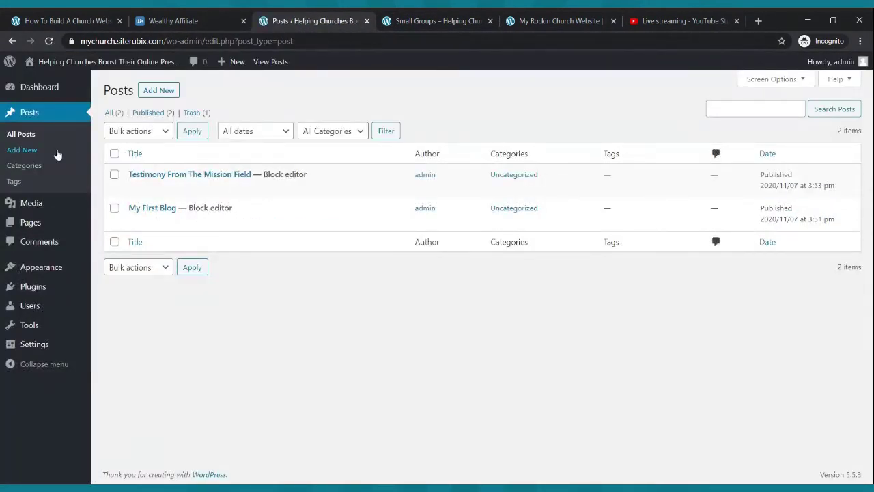
left_click(27, 223)
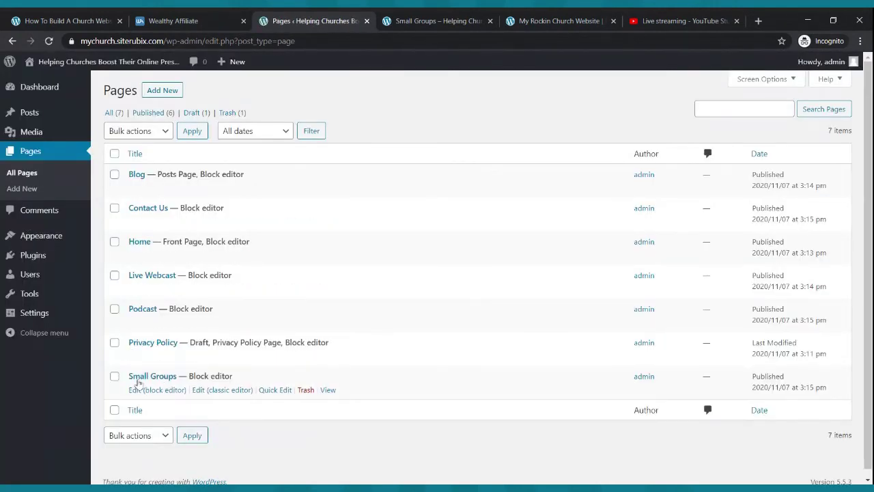
left_click(137, 392)
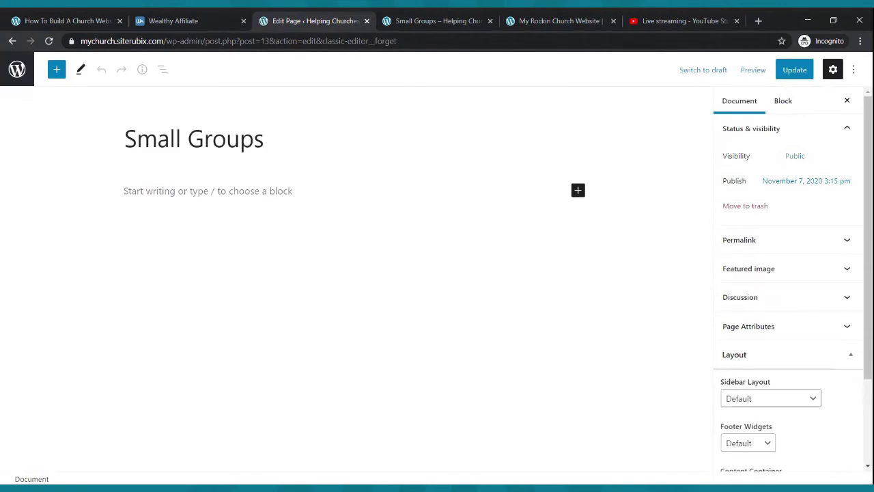
- Upload the Small Groups banner as an Image block and update the page
left_click(282, 190)
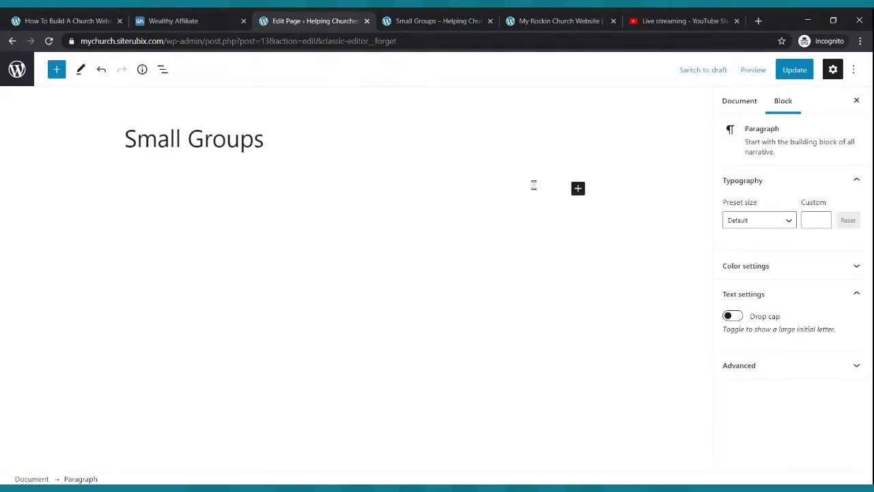
left_click(577, 188)
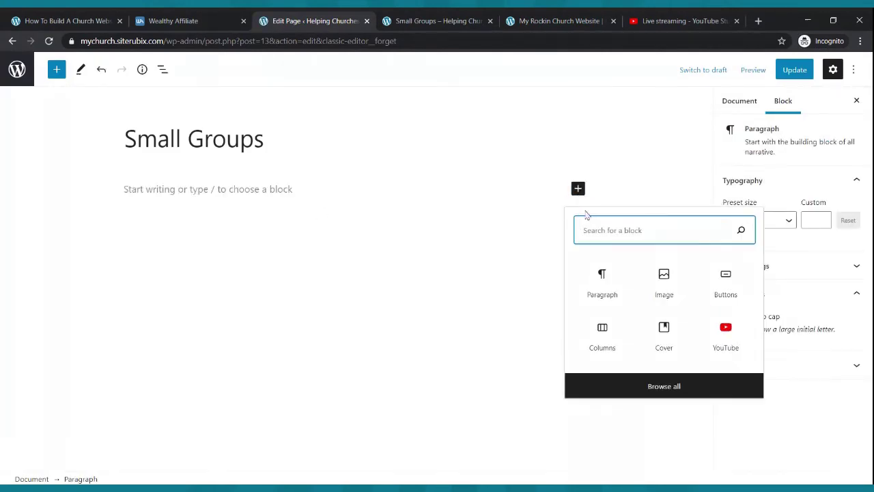
left_click(668, 290)
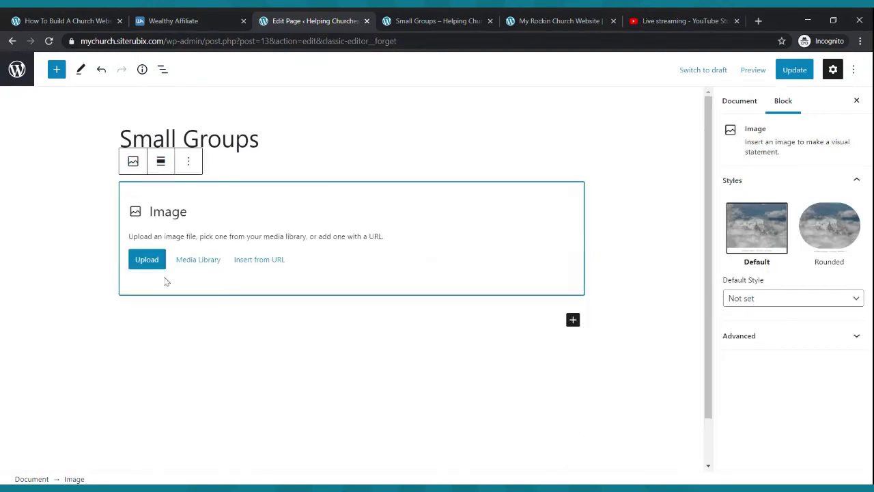
left_click(145, 266)
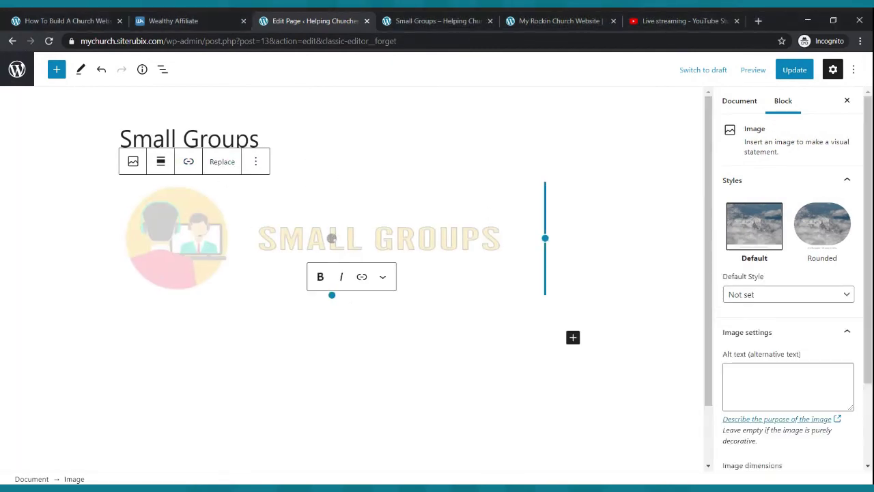
left_click(805, 69)
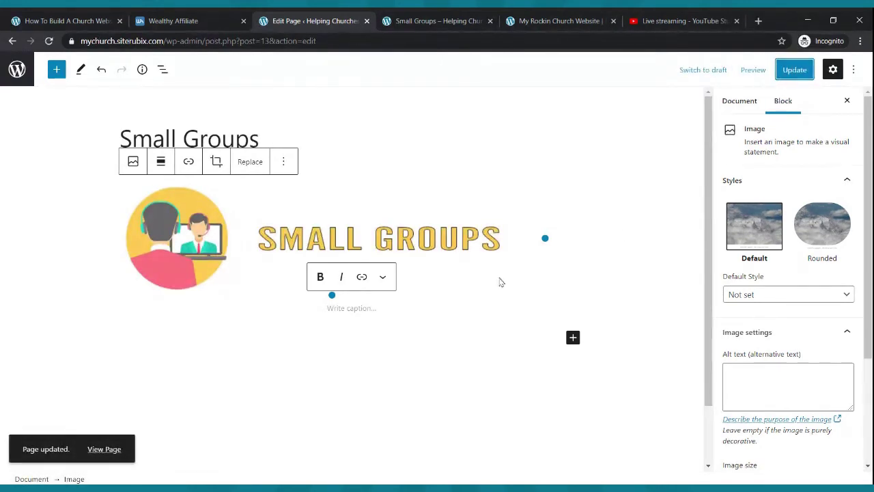
- Add a Columns block below the banner image
left_click(362, 307)
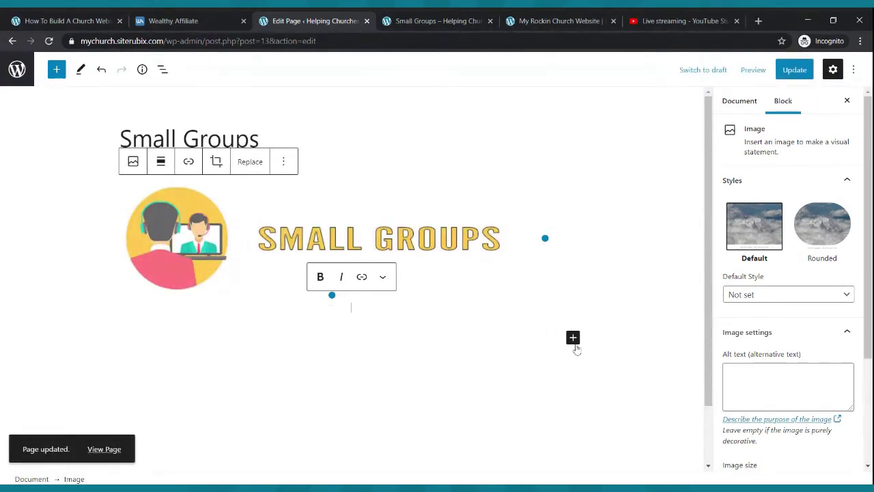
left_click(573, 339)
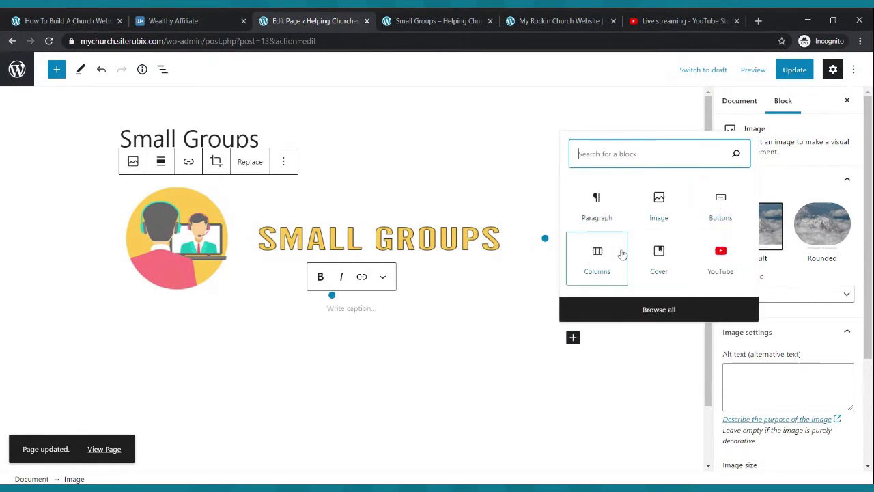
left_click(595, 255)
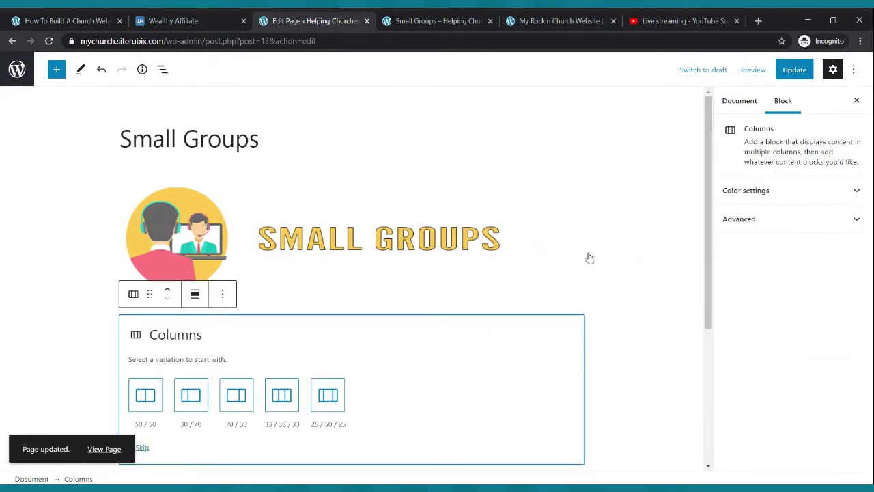
left_click(280, 395)
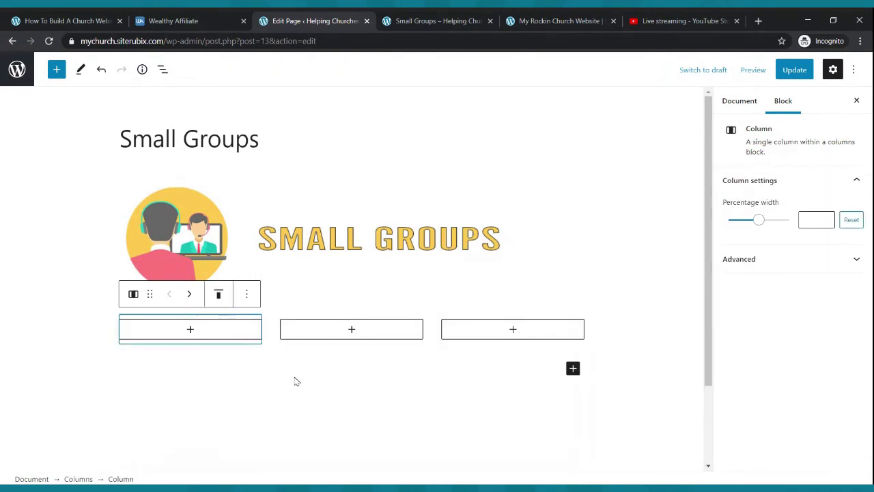
left_click(191, 331)
left_click(132, 202)
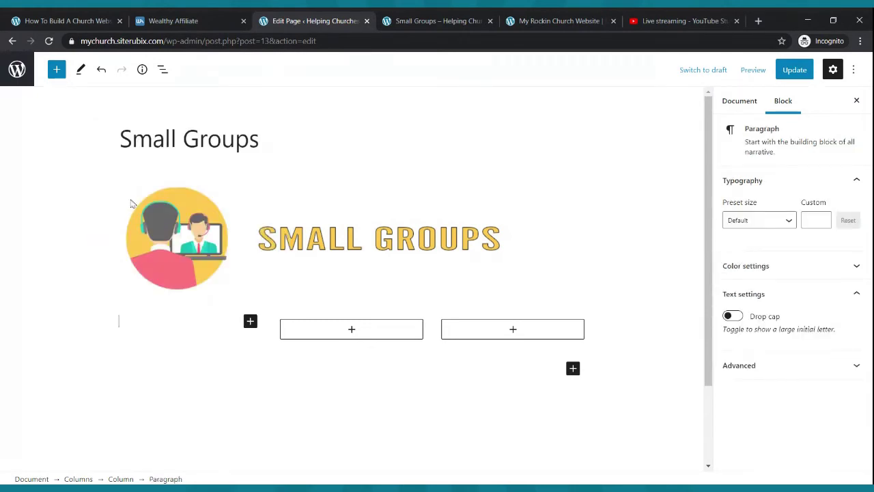
type("Name: The Cool Small Group")
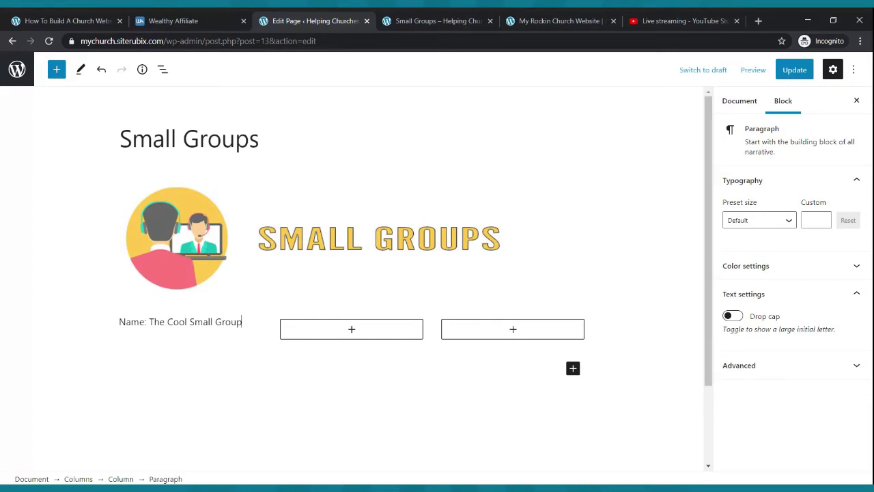
key("Return")
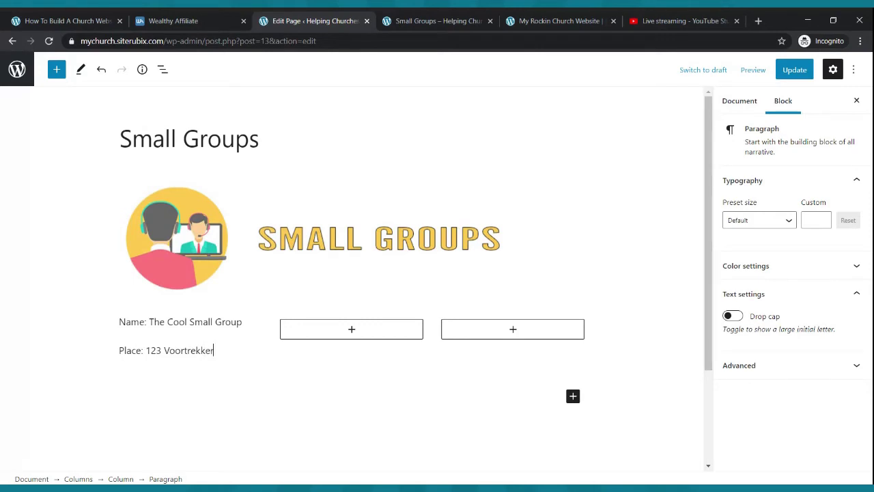
- Add 'Time: Wednesdays at 7:00pm' and a contact name with phone number, then update the page
key("Return")
type("Time: ")
type("Wednesd")
type("dat")
key("BackSpace")
key("BackSpace")
key("BackSpace")
type("ats")
key("BackSpace")
key("BackSpace")
key("BackSpace")
type("ys at 7:00p")
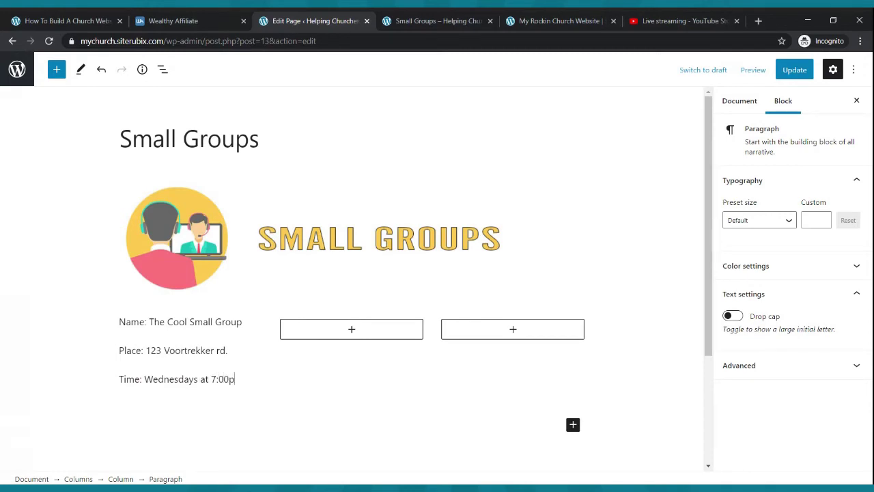
type("m")
key("Return")
type("Contact: Bro On Fire")
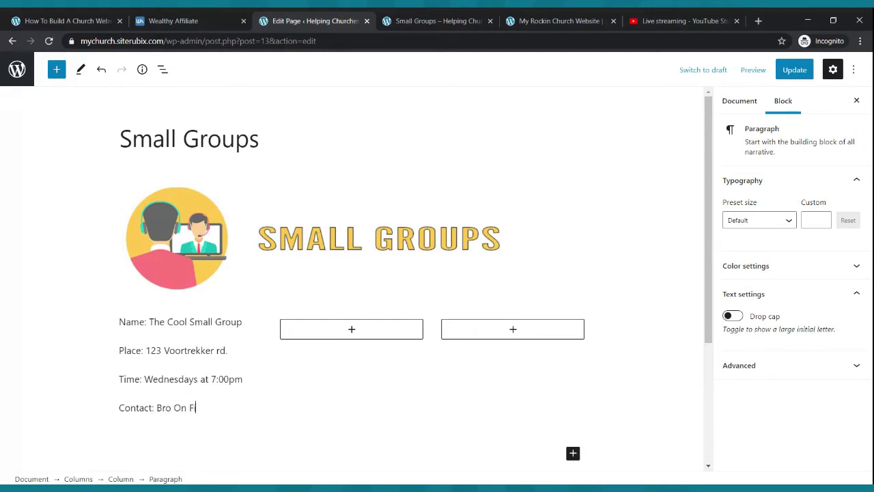
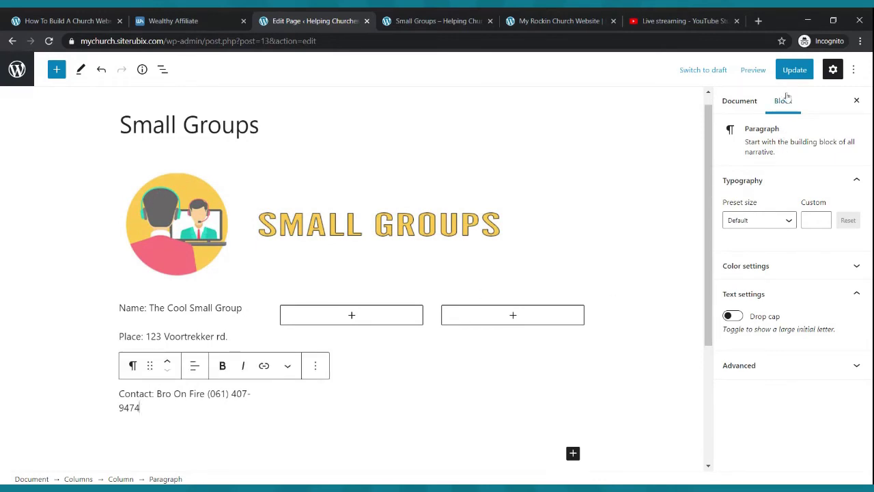
left_click(794, 71)
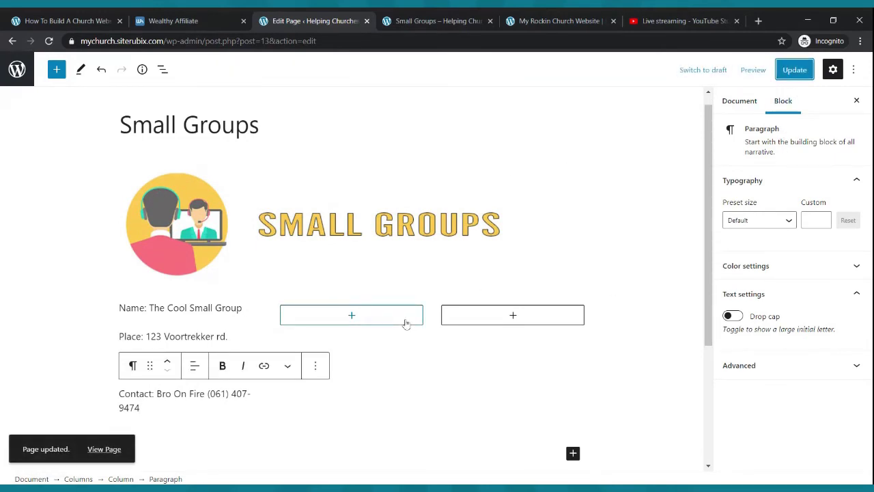
- Copy the four group detail lines from the first column into the second column
left_click_drag(171, 407, 122, 308)
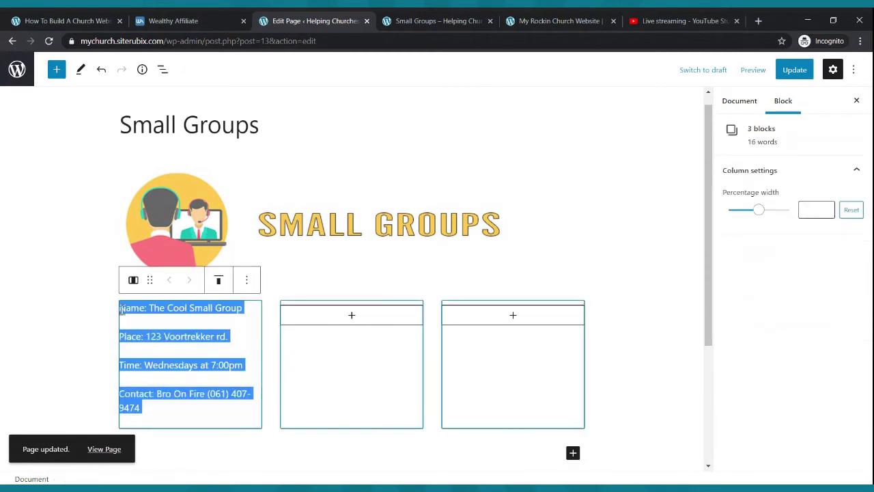
key("ctrl+c")
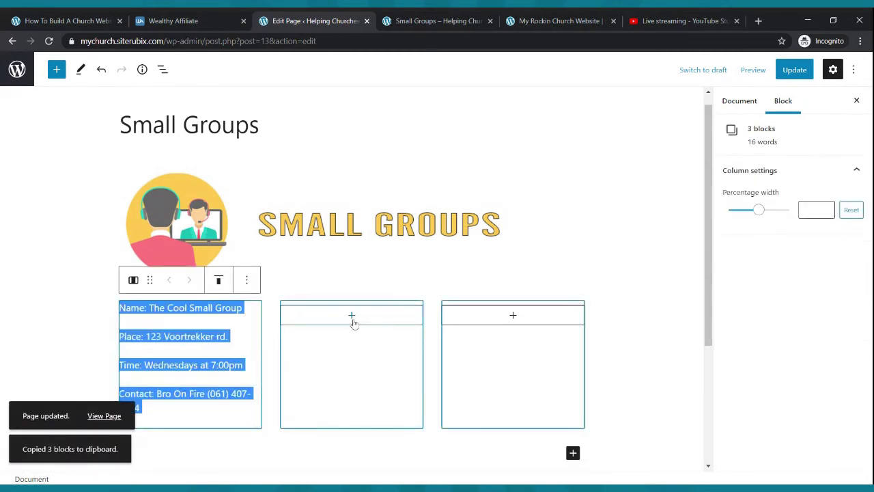
left_click(352, 316)
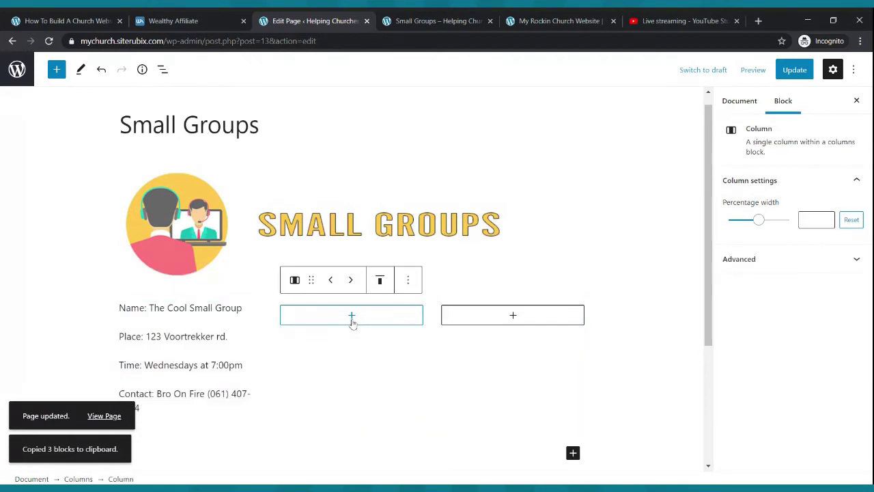
left_click(351, 317)
left_click(306, 190)
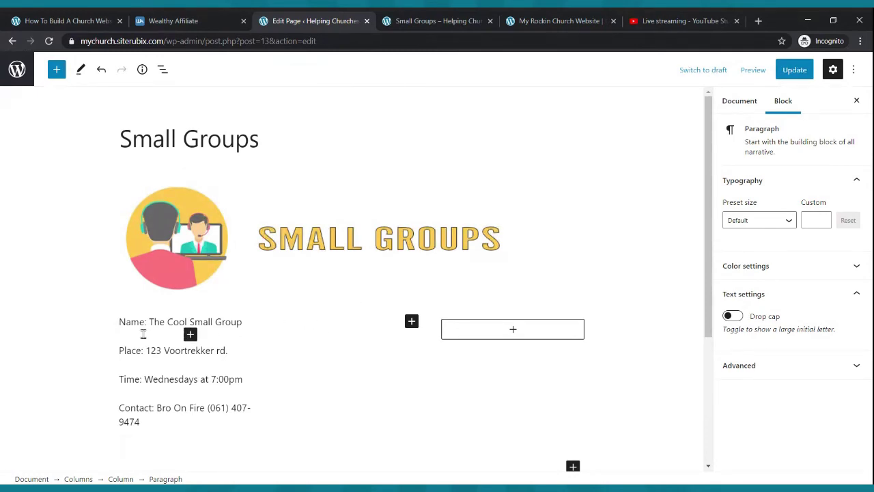
left_click_drag(120, 321, 155, 423)
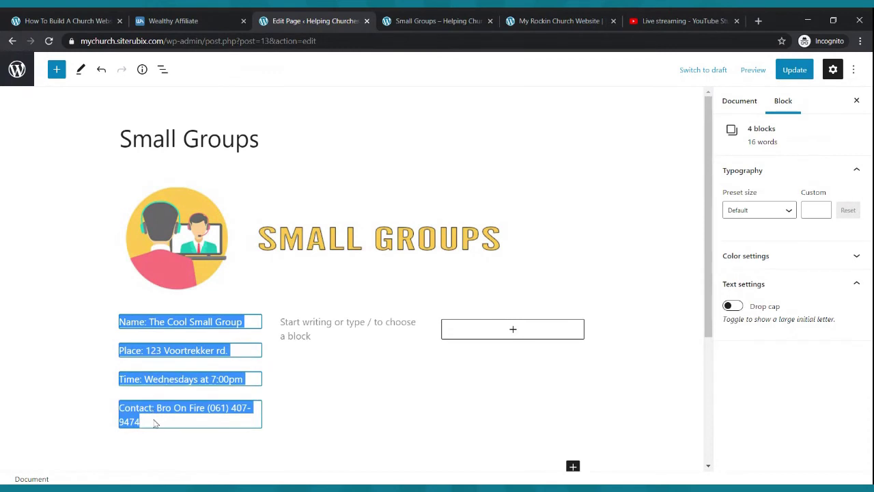
key("ctrl+c")
left_click(319, 324)
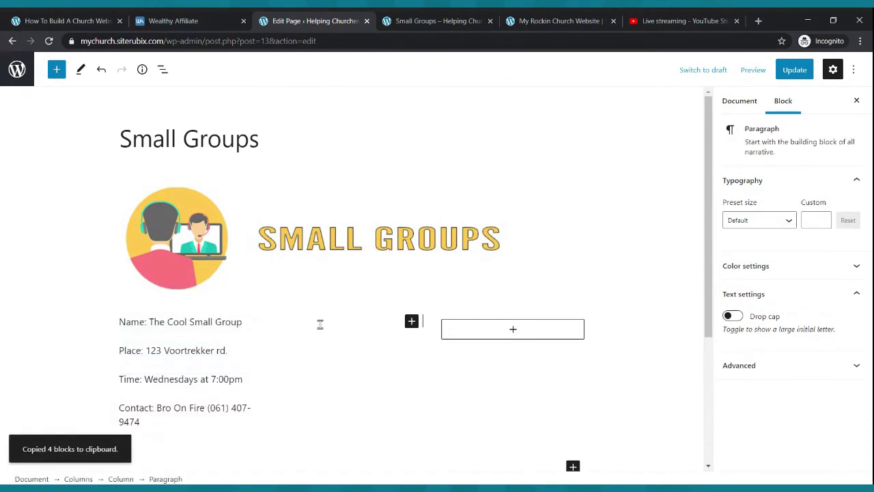
key("ctrl+v")
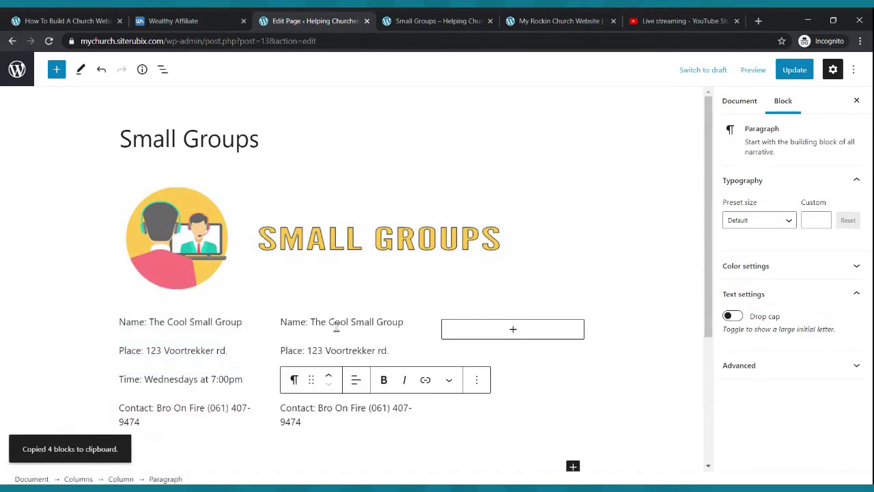
- Change the second column's group to 'On Fire Small Group' meeting Tuesdays
left_click(375, 323)
left_click(404, 322)
key("BackSpace")
key("BackSpace")
key("BackSpace")
key("BackSpace")
key("BackSpace")
key("BackSpace")
key("BackSpace")
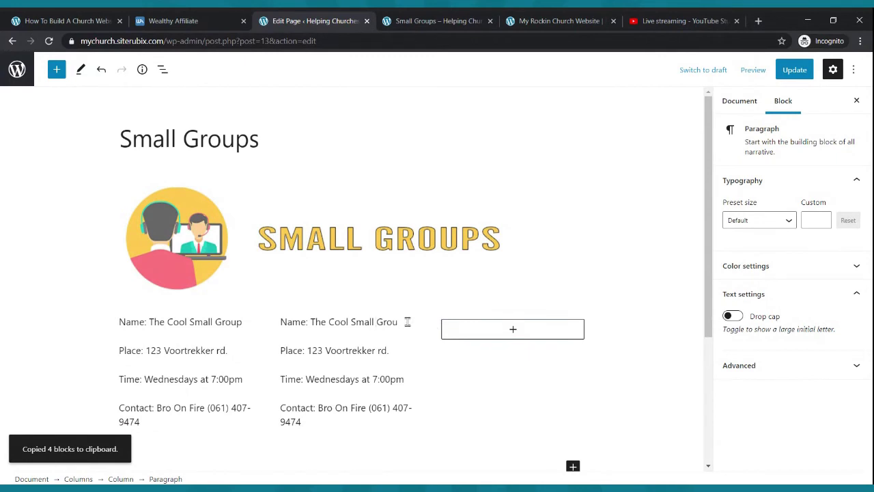
key("BackSpace")
key("BackSpace")
key("BackSpace")
key("BackSpace")
key("BackSpace")
key("BackSpace")
key("BackSpace")
key("BackSpace")
key("BackSpace")
type("On F")
type("ire Small Group")
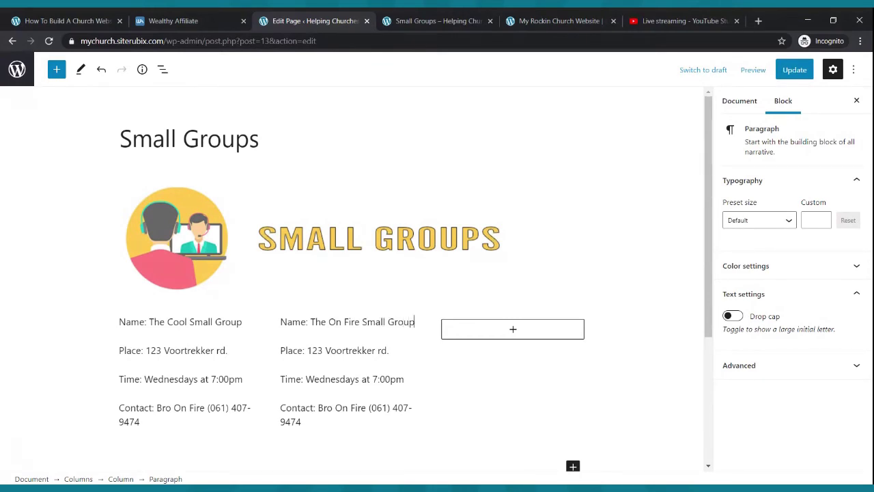
left_click(362, 350)
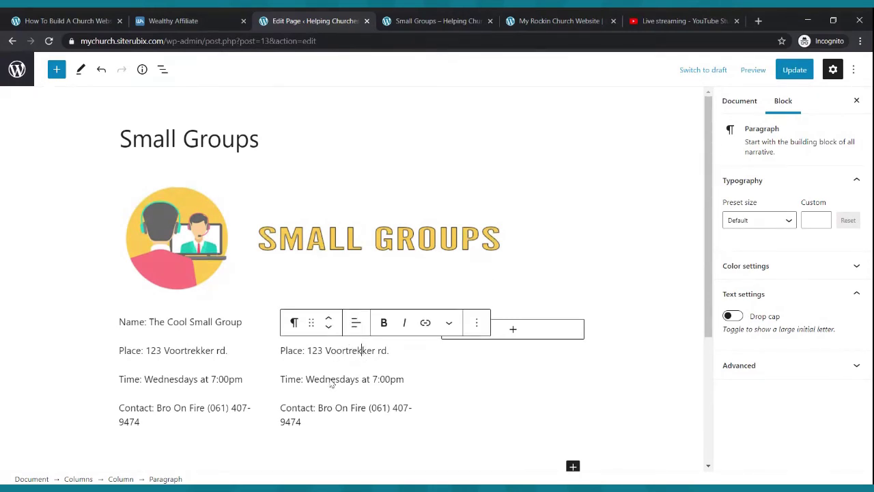
left_click(348, 377)
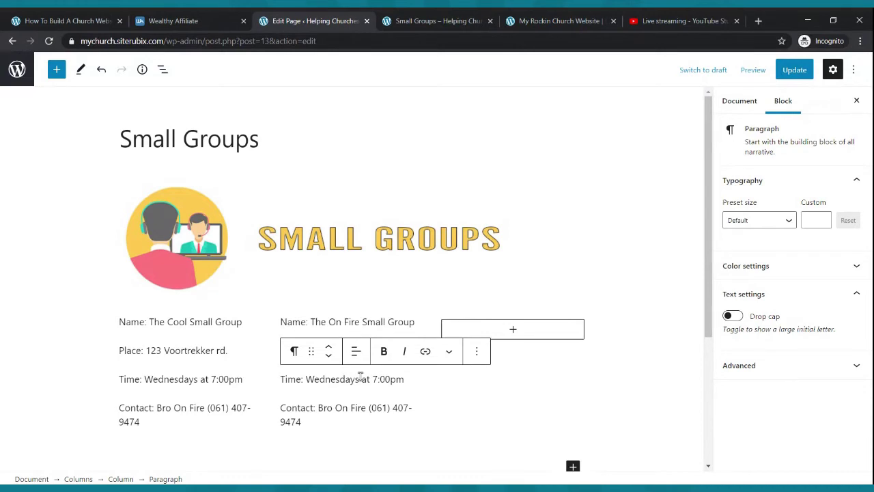
key("BackSpace")
key("BackSpace")
key("BackSpace")
key("BackSpace")
key("BackSpace")
key("BackSpace")
key("BackSpace")
key("BackSpace")
key("BackSpace")
key("BackSpace")
key("BackSpace")
key("BackSpace")
type(": Tuesdays")
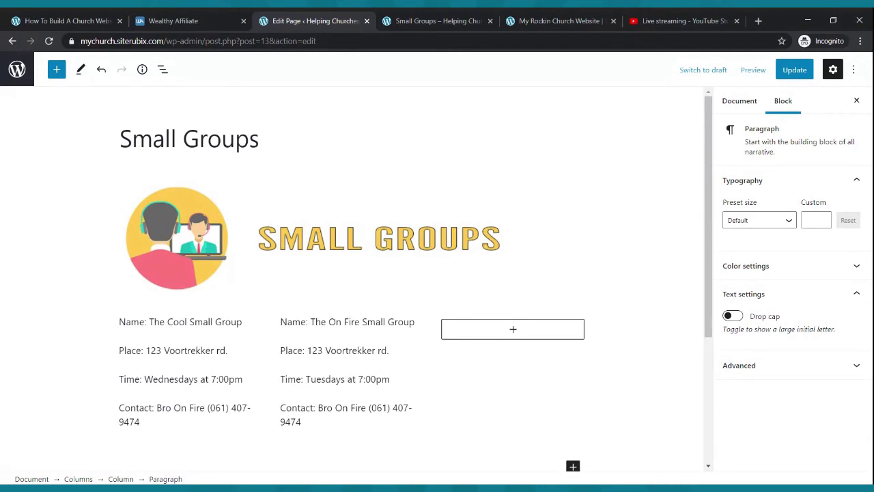
- Bold the On Fire and Cool group name lines
left_click_drag(415, 320, 279, 322)
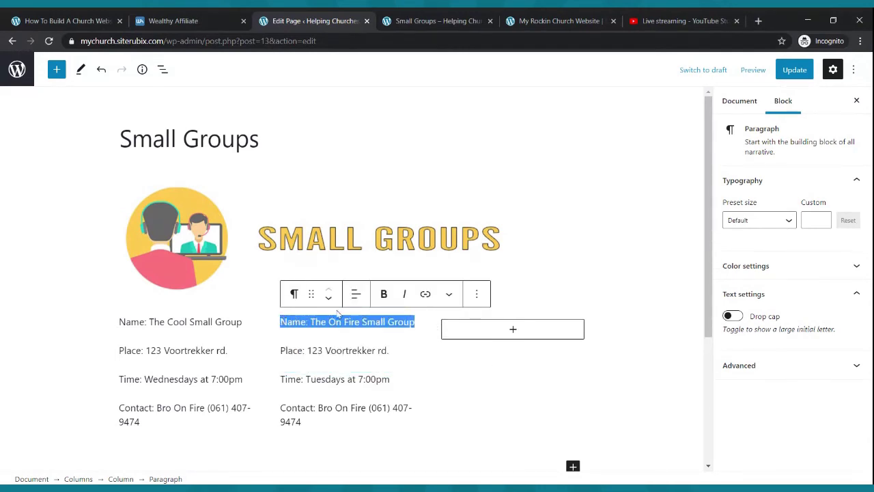
key("ctrl+b")
left_click_drag(242, 322, 119, 322)
left_click(222, 293)
- Copy the second column's details into a paragraph in the third column and update the page
left_click_drag(320, 416, 284, 319)
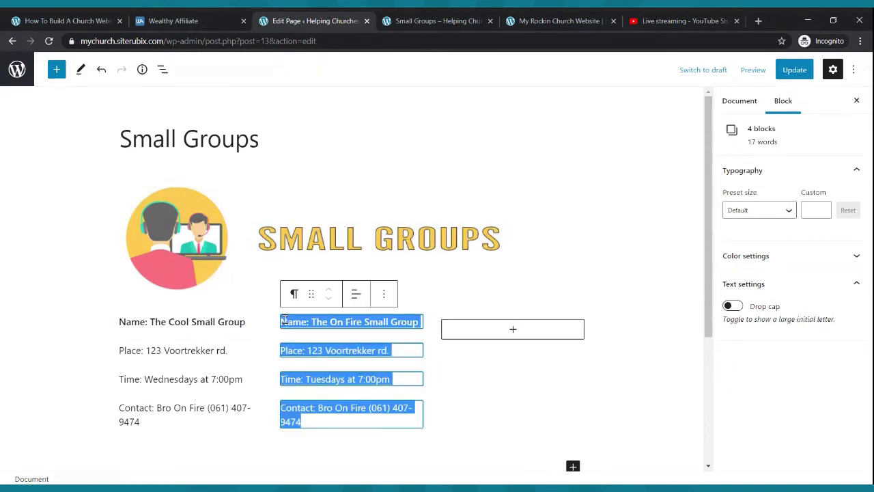
key("ctrl+c")
left_click(513, 330)
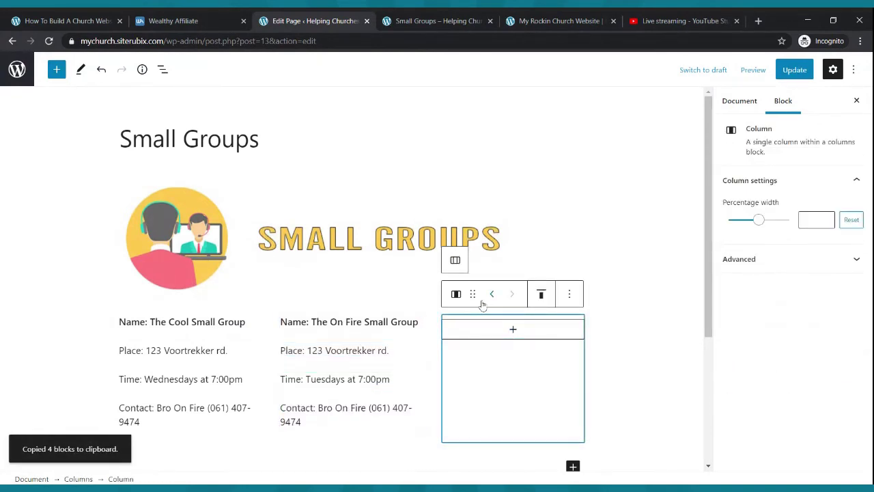
left_click(512, 330)
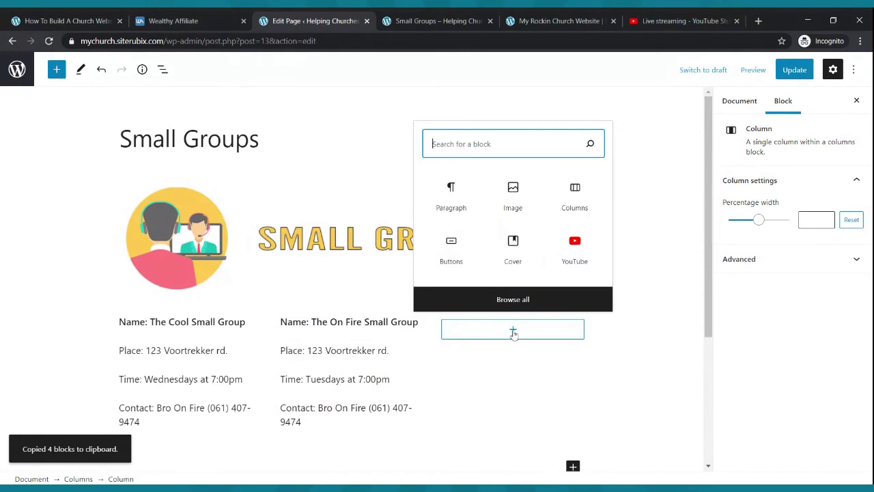
left_click(452, 196)
key("ctrl+v")
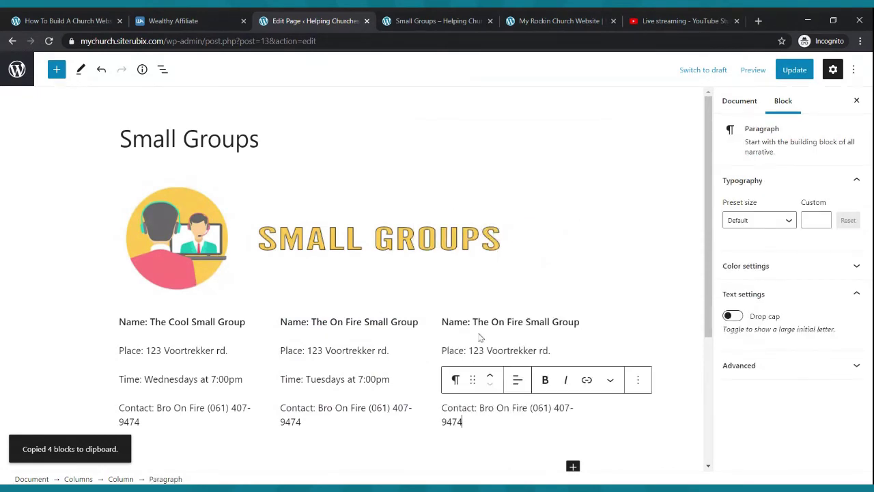
left_click(789, 75)
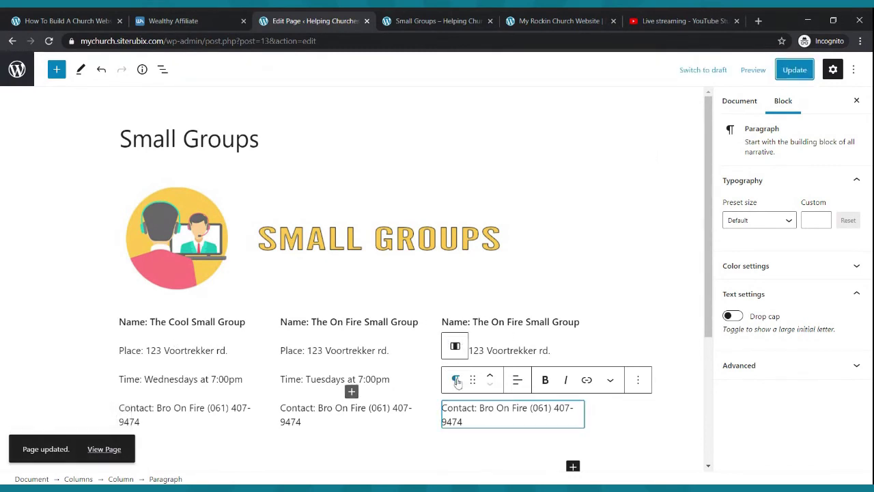
- Reload the live Small Groups page and scroll through the banner and three group columns
left_click(411, 17)
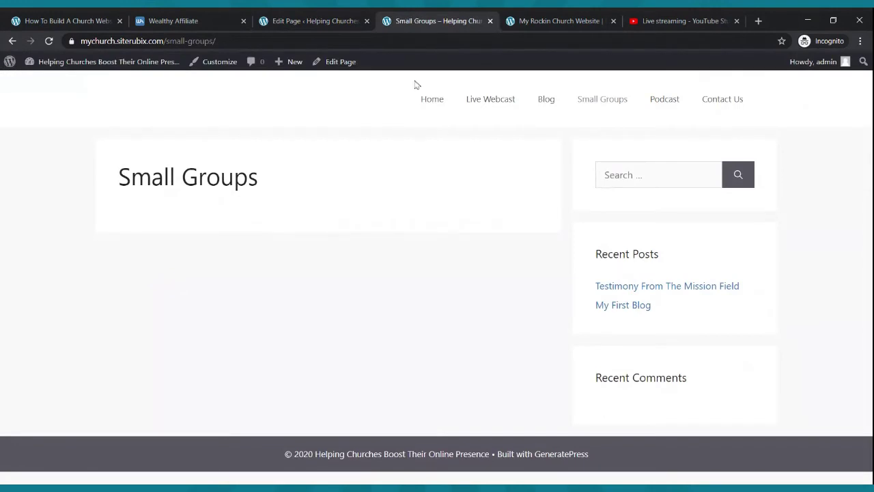
left_click(53, 41)
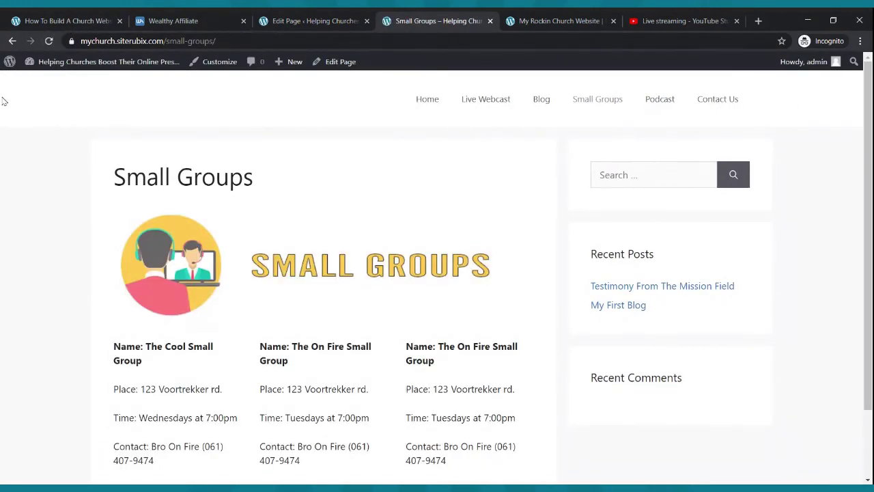
scroll(176, 107, "down", 2)
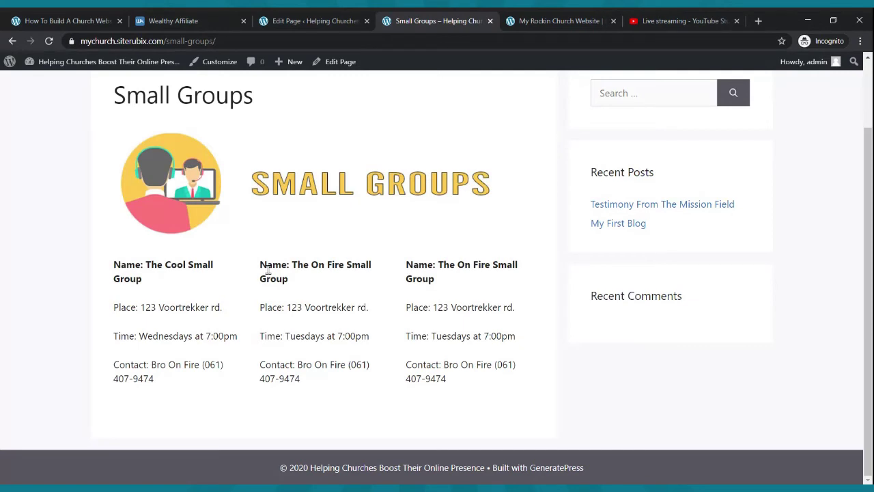
scroll(437, 273, "up", 2)
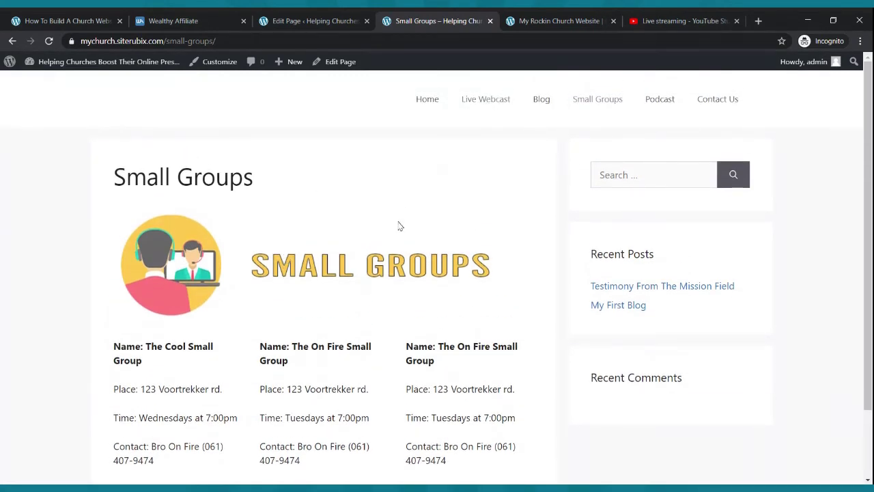
left_click(479, 108)
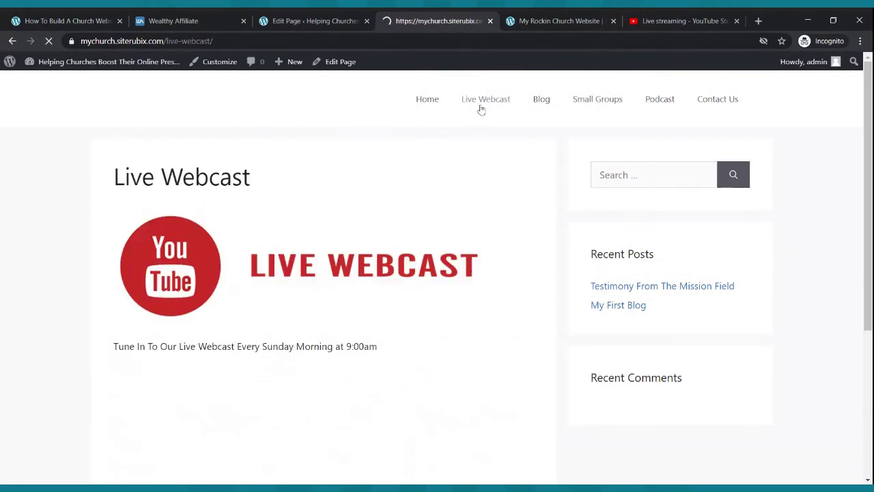
scroll(410, 172, "down", 2)
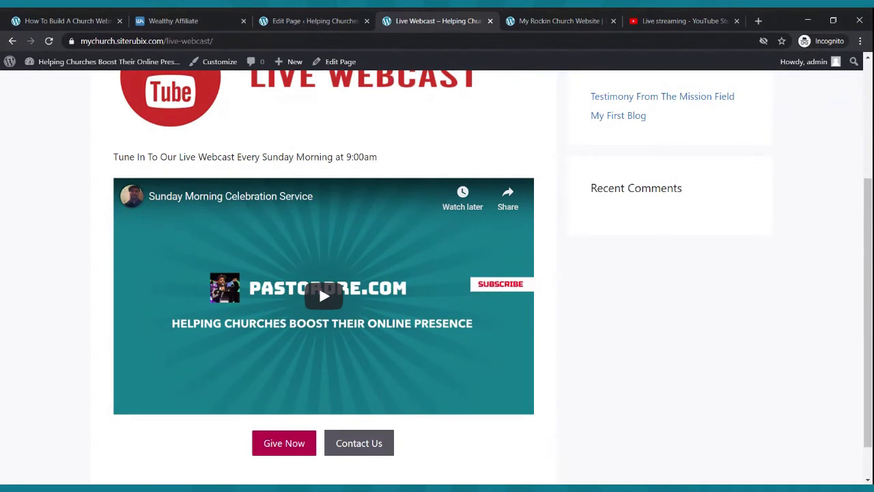
scroll(394, 196, "up", 3)
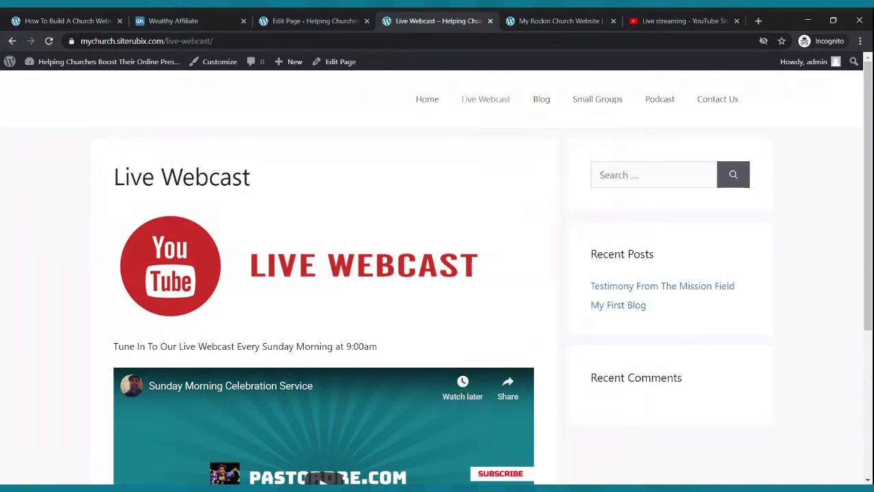
left_click(589, 102)
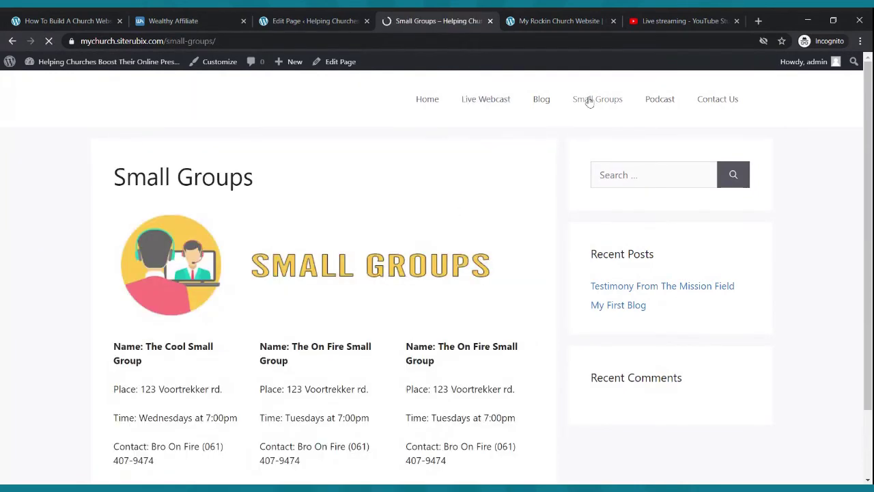
scroll(265, 328, "down", 2)
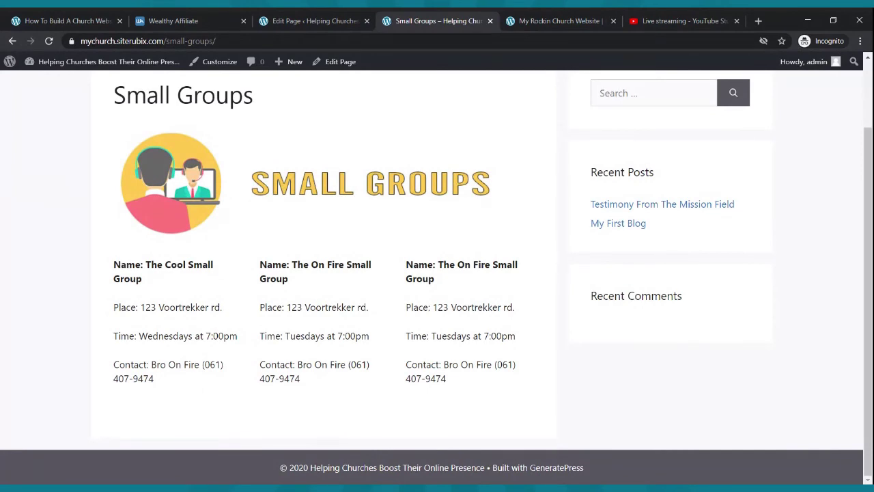
scroll(226, 387, "up", 2)
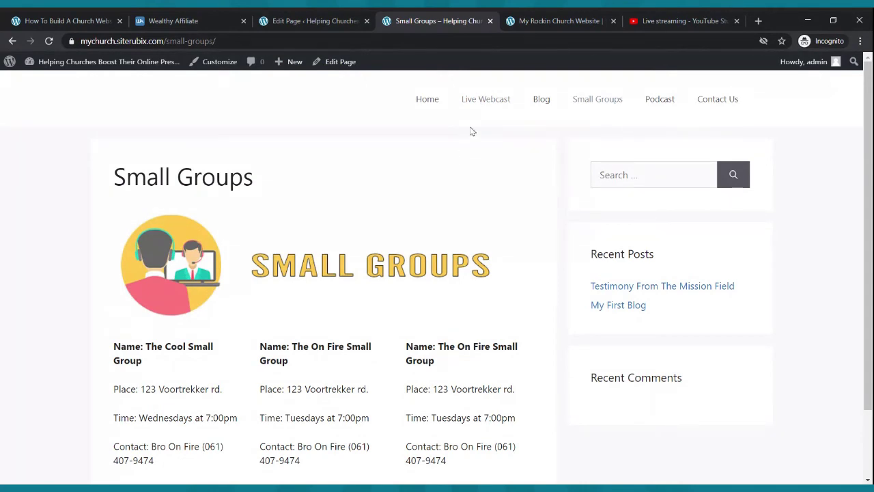
left_click(481, 100)
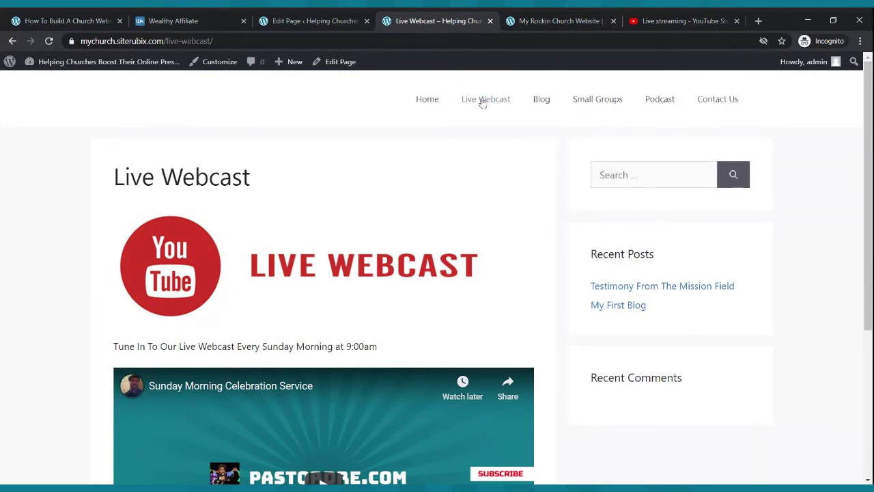
scroll(507, 170, "down", 3)
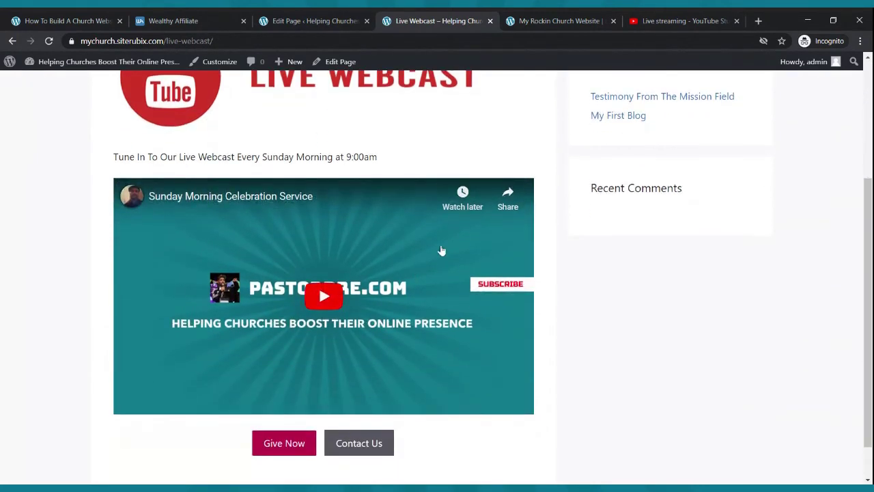
scroll(441, 250, "down", 1)
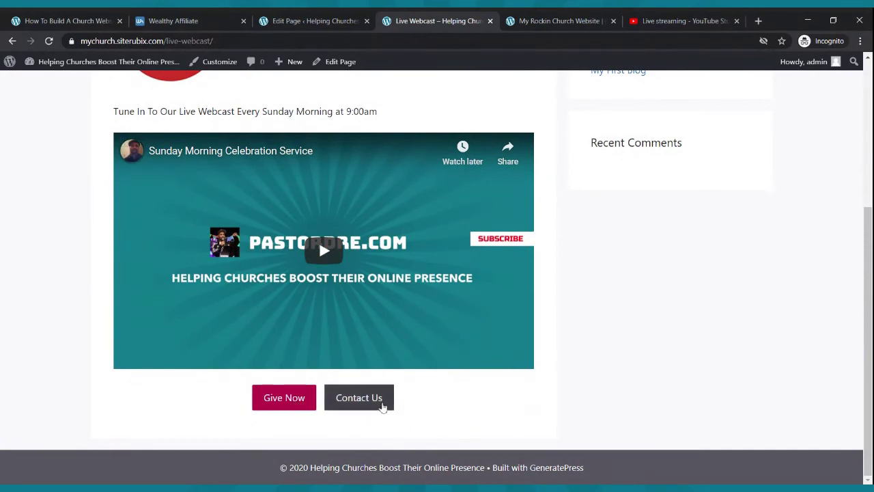
scroll(384, 399, "up", 4)
left_click(612, 100)
scroll(502, 228, "down", 2)
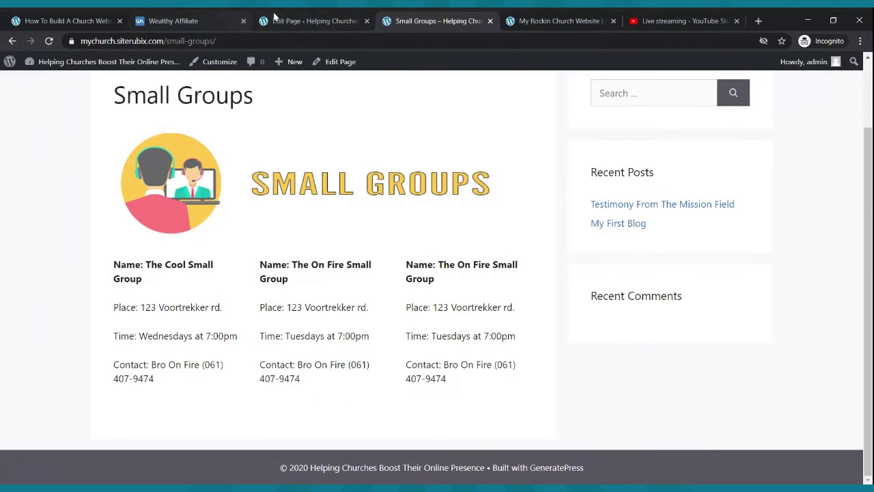
- Replace the third column's contact area code with the pastor's e-mail address
left_click(311, 20)
scroll(448, 254, "down", 3)
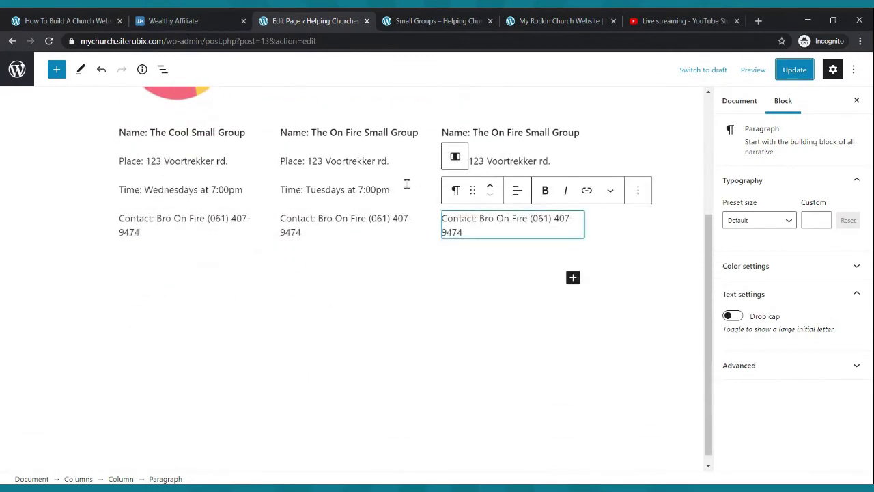
left_click(529, 217)
key("Delete")
key("Delete")
key("Delete")
key("Delete")
key("Delete")
key("Delete")
key("Delete")
key("Delete")
key("Delete")
key("Delete")
key("Delete")
key("Delete")
key("Delete")
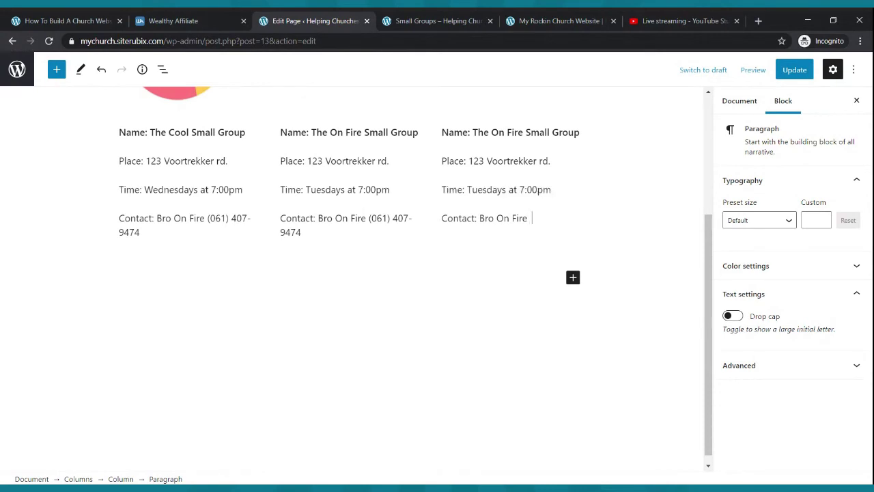
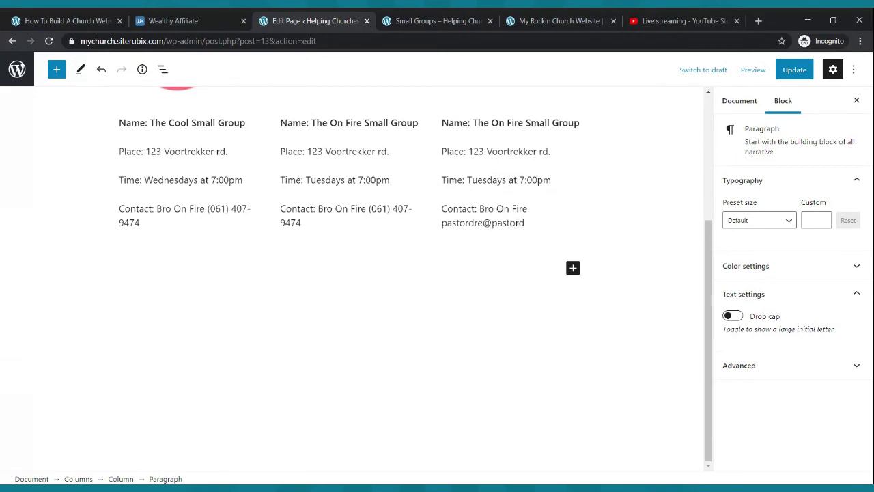
- Update the Small Groups page and reload it on the live site
left_click(795, 70)
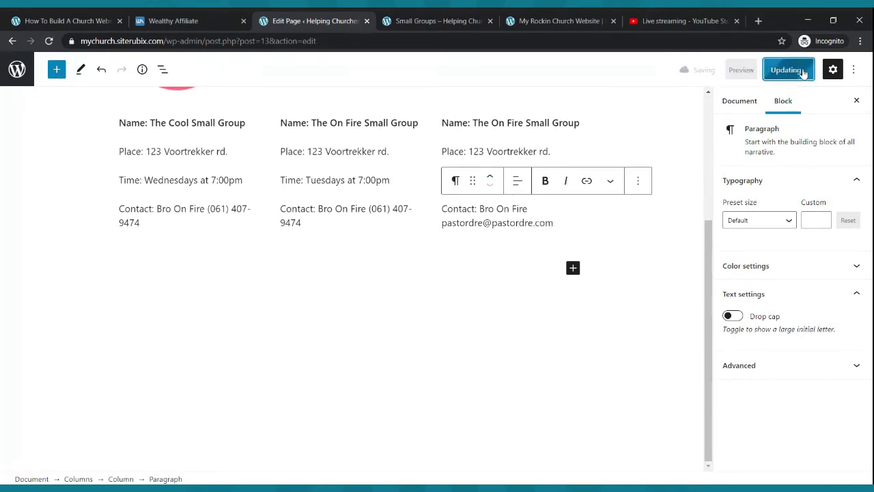
left_click(468, 18)
left_click(49, 41)
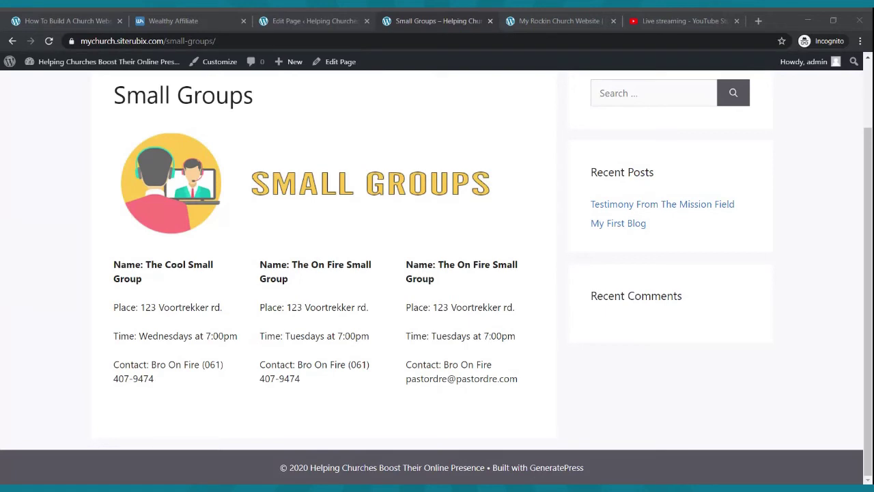
- Go to the live site's Home page and close the YouTube Studio and Wealthy Affiliate tabs
scroll(540, 167, "up", 2)
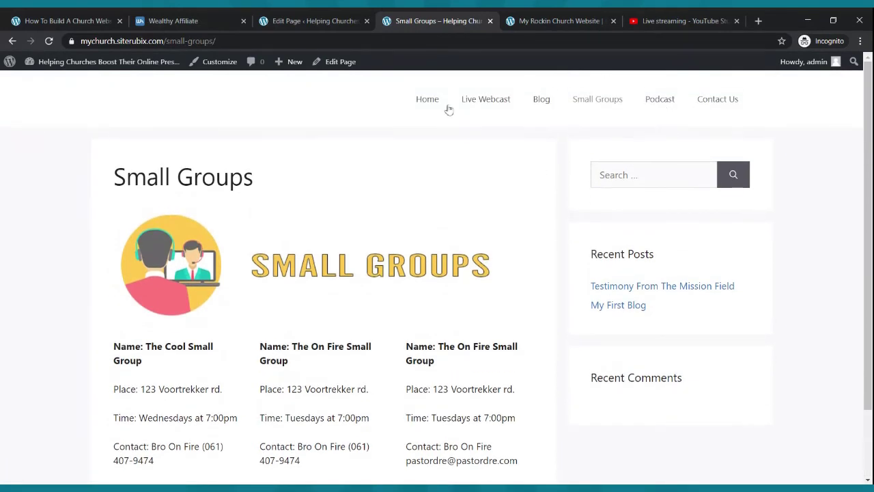
left_click(414, 110)
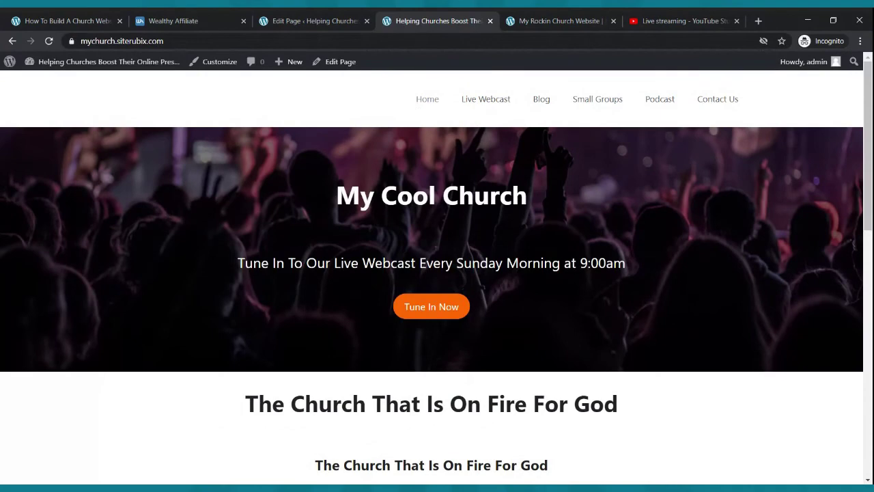
left_click(724, 24)
left_click(736, 22)
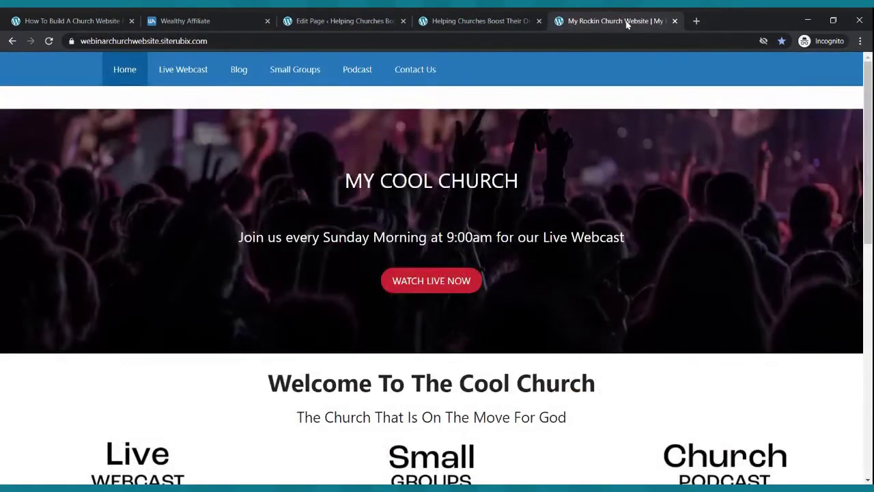
left_click(267, 21)
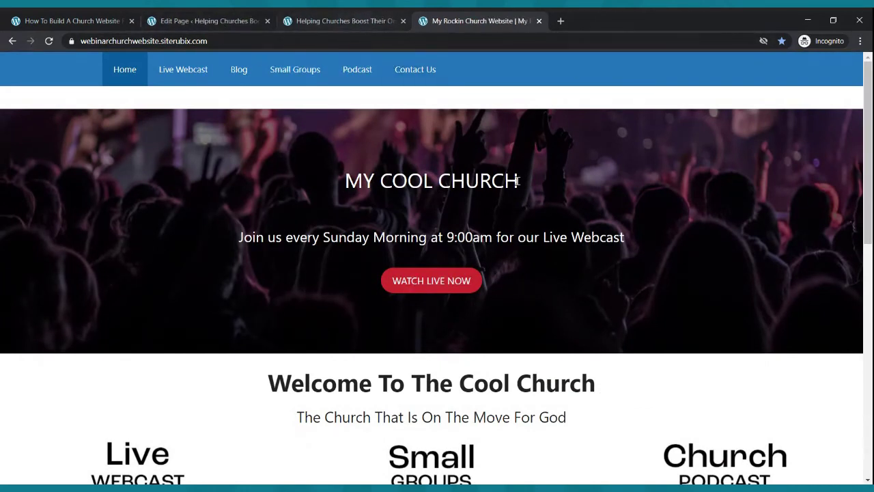
left_click(373, 19)
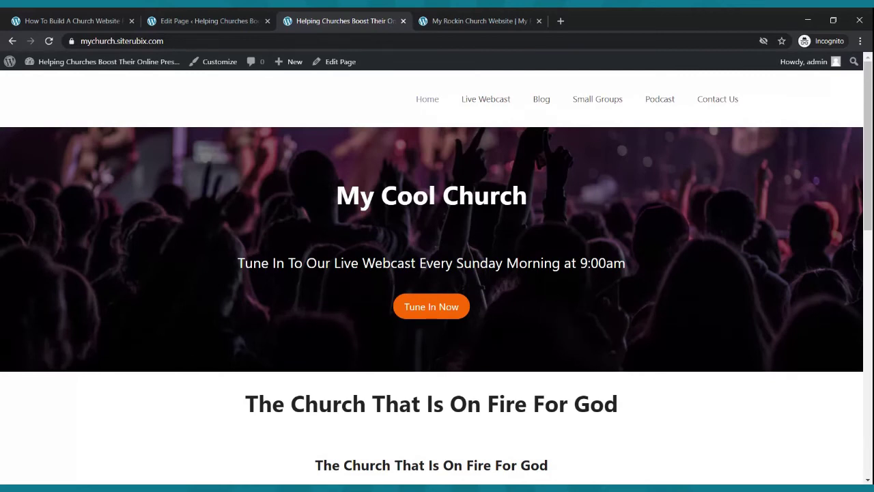
- Open spreaker.com in a new tab and log in with the saved credentials
left_click(561, 20)
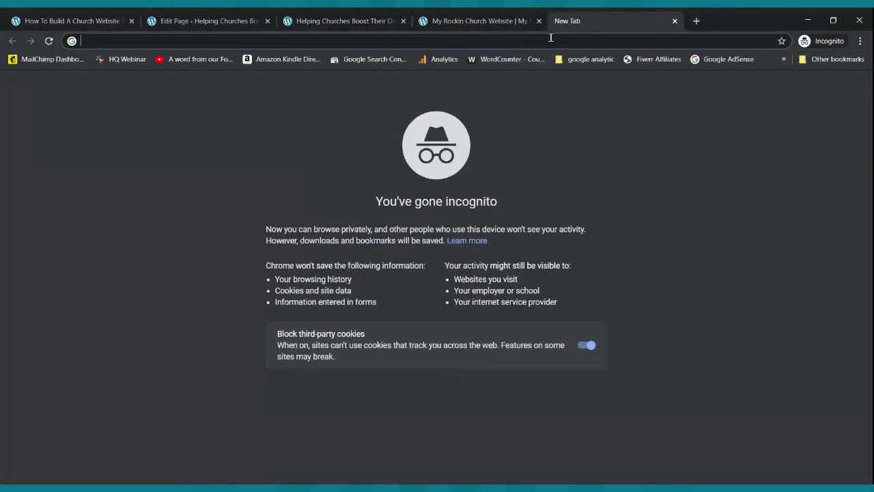
type("spre")
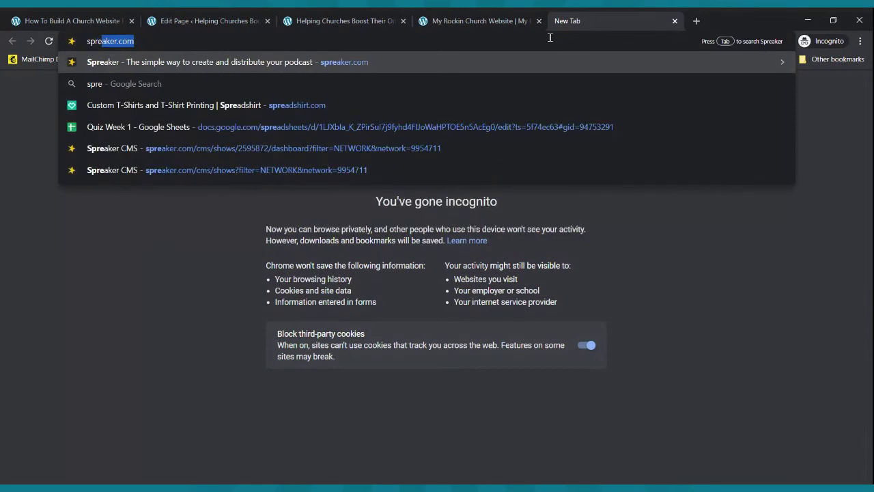
key("Return")
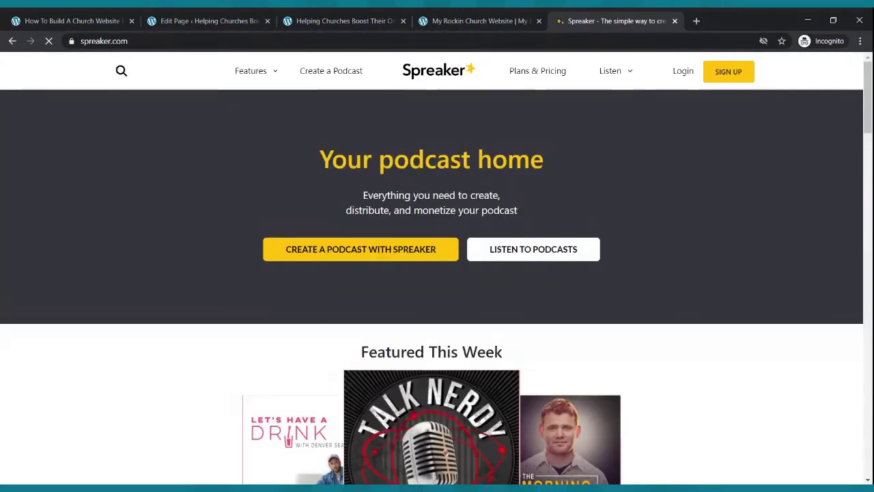
left_click(685, 75)
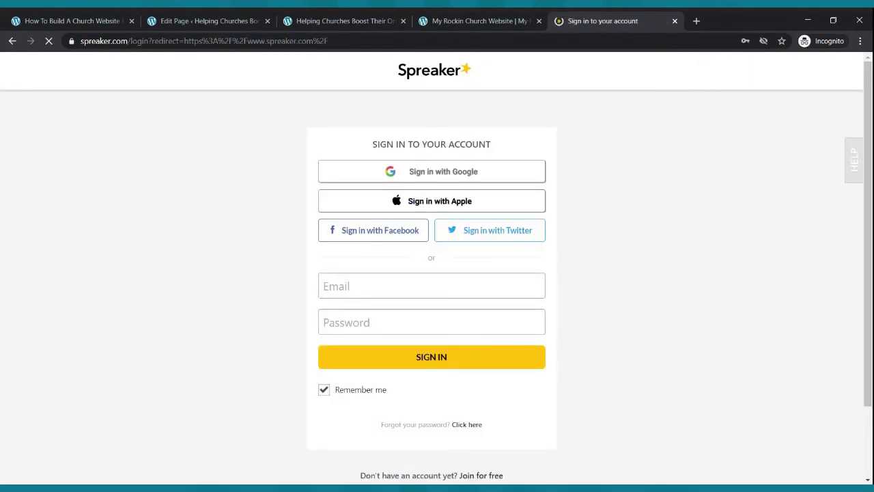
left_click(434, 280)
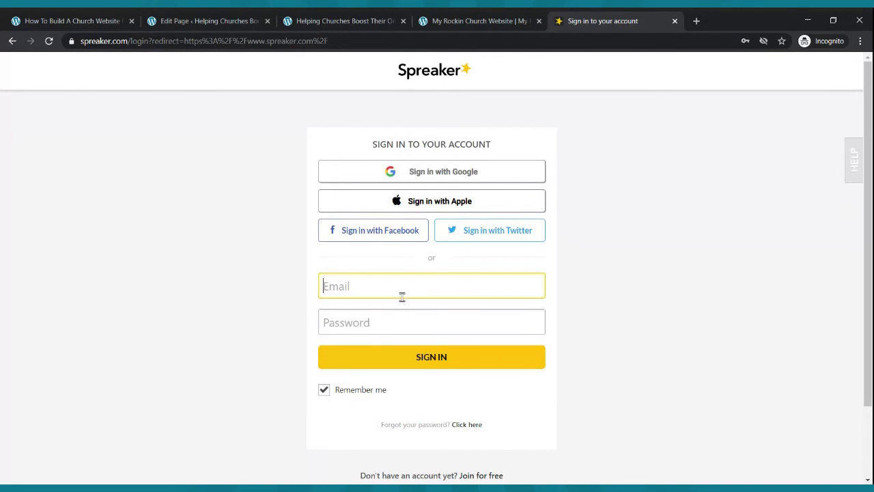
left_click(401, 309)
left_click(414, 357)
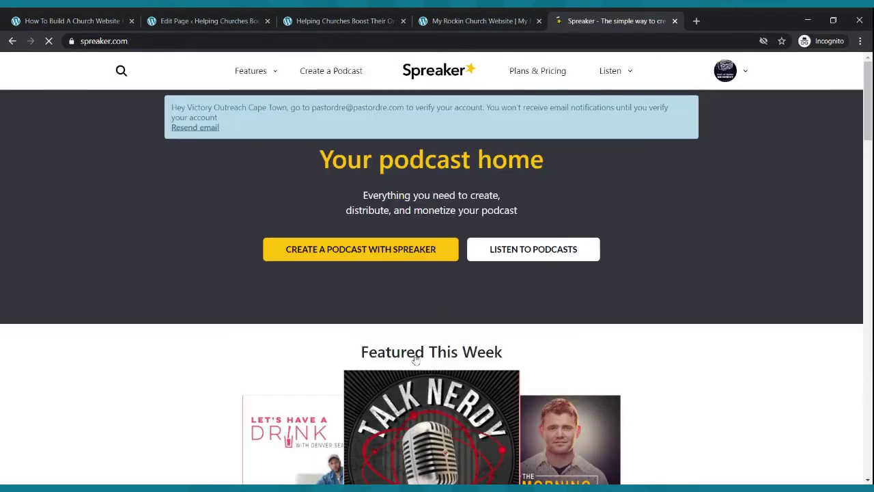
- Copy the Rise Up Radio Segment podcast's RSS link from My Podcasts and return to the church site
left_click(747, 73)
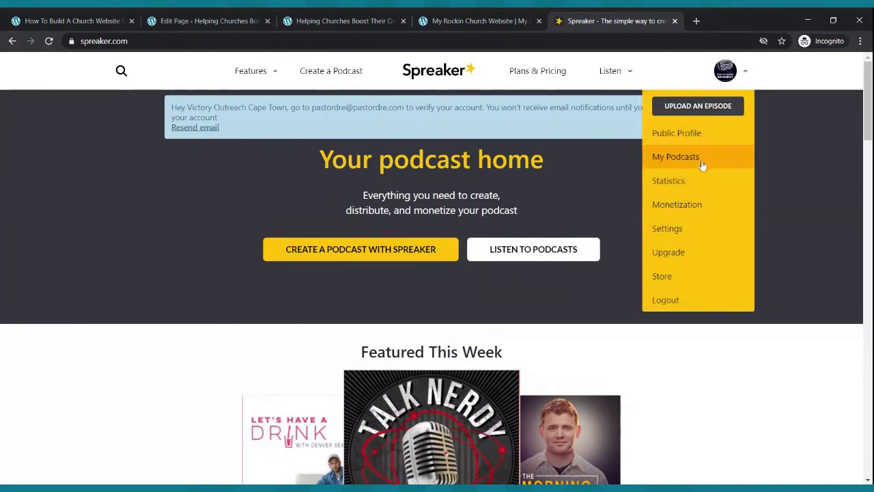
left_click(704, 162)
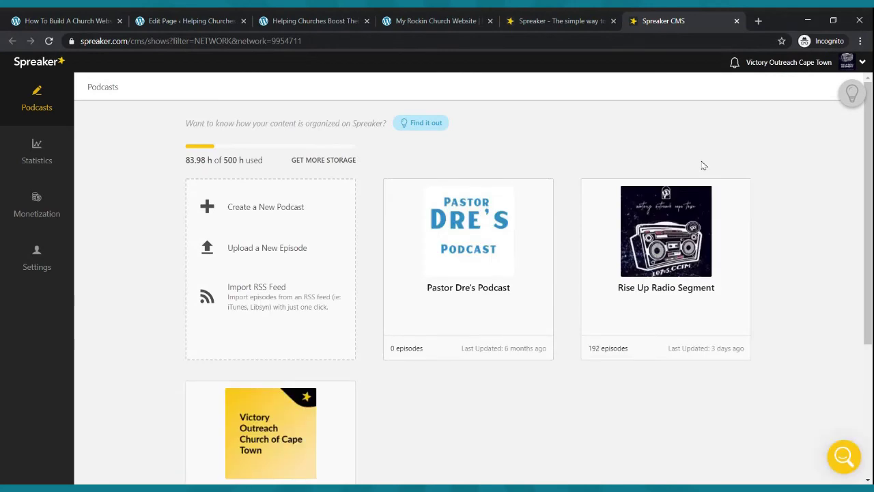
mouse_move(696, 190)
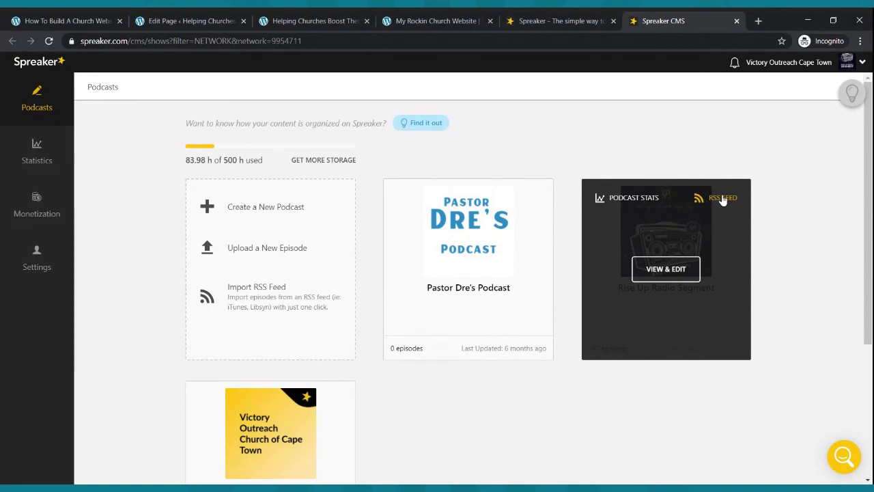
left_click(668, 271)
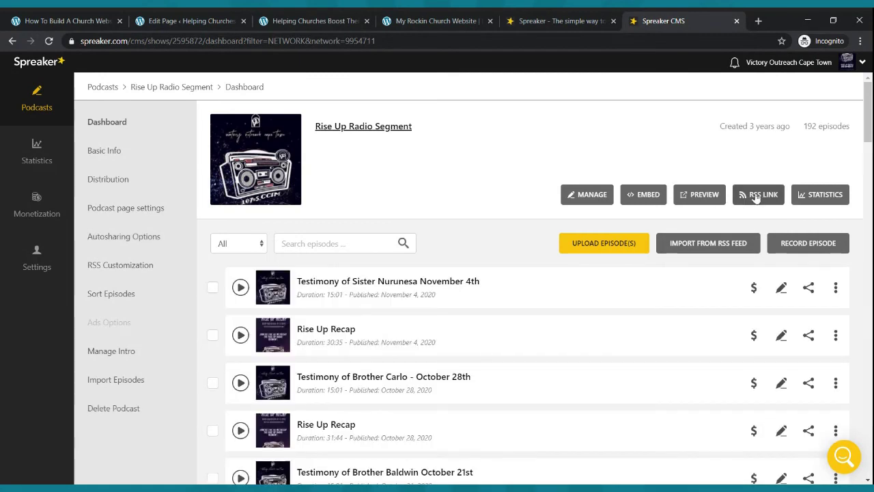
left_click(763, 198)
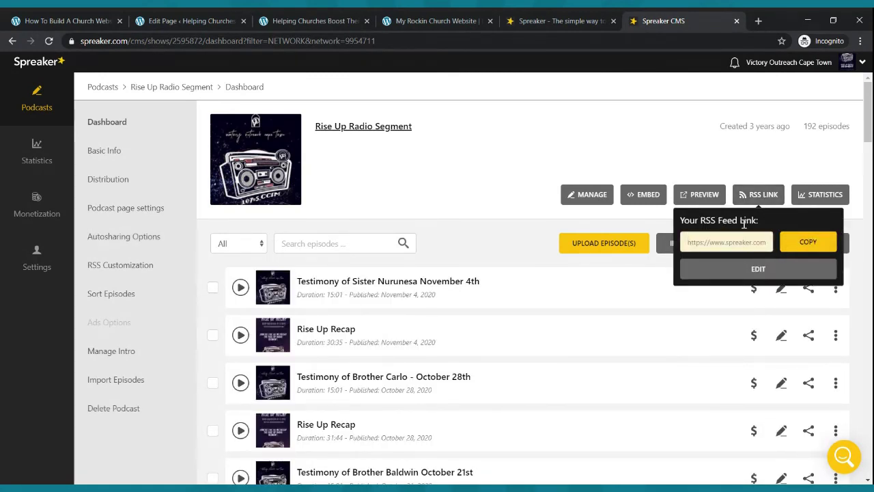
left_click(813, 243)
left_click(296, 15)
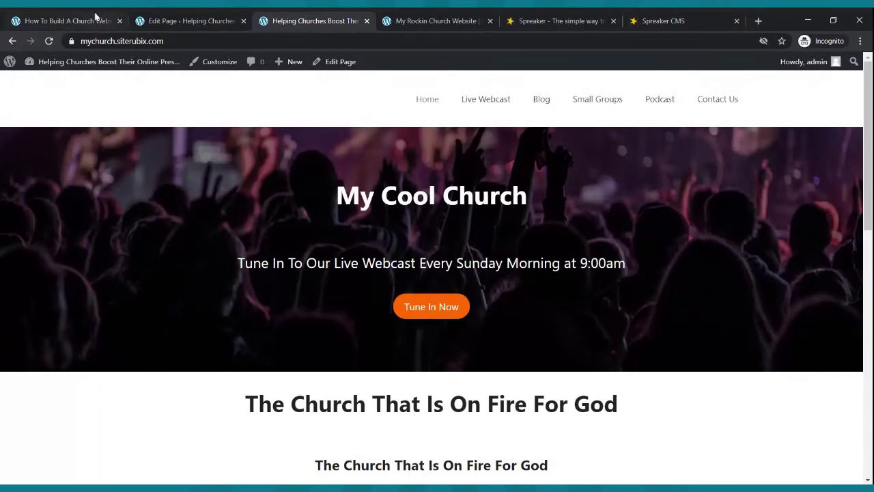
- Open the Podcast page in the block editor from the pages list
left_click(157, 20)
scroll(220, 149, "up", 3)
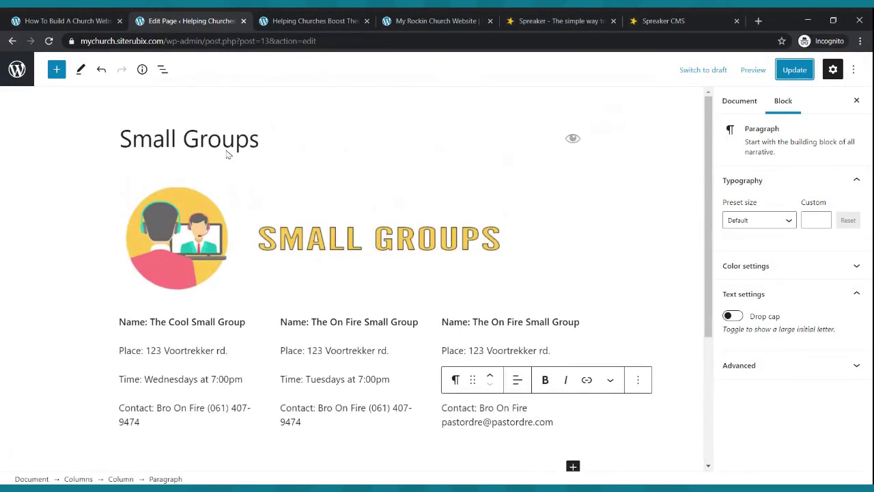
left_click(17, 69)
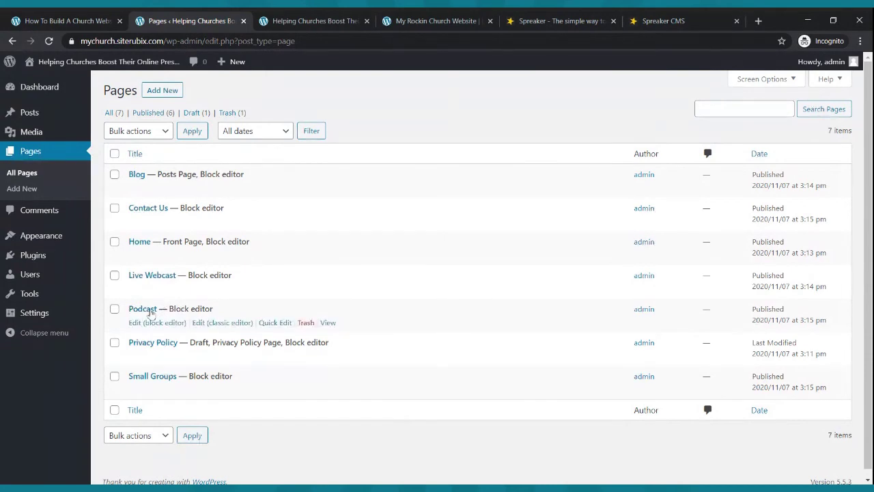
left_click(146, 324)
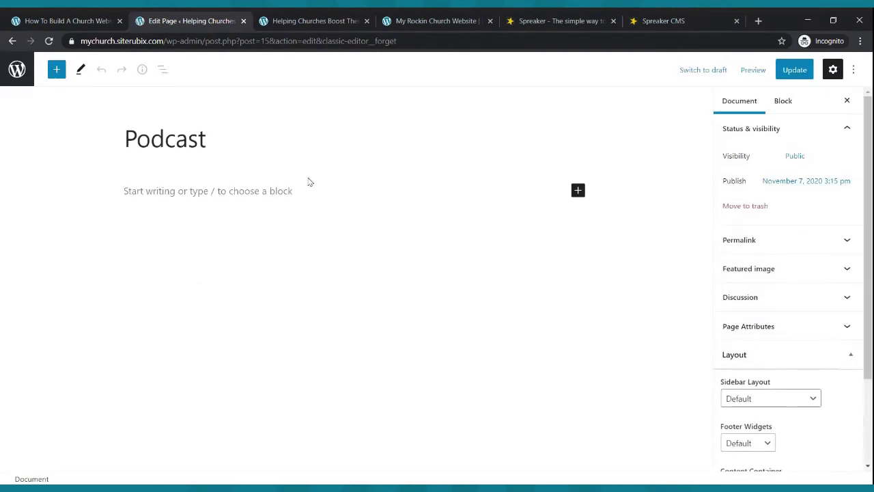
- Add an Image block and upload the Church Podcast banner image
left_click(261, 196)
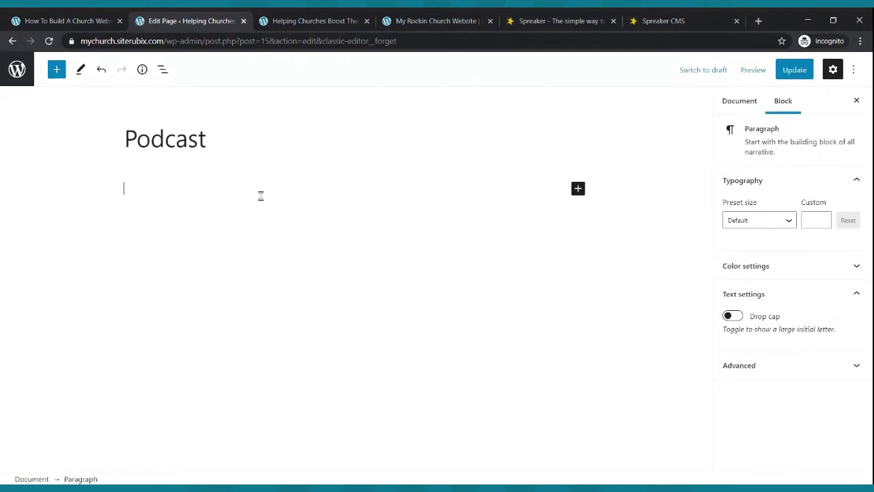
left_click(578, 188)
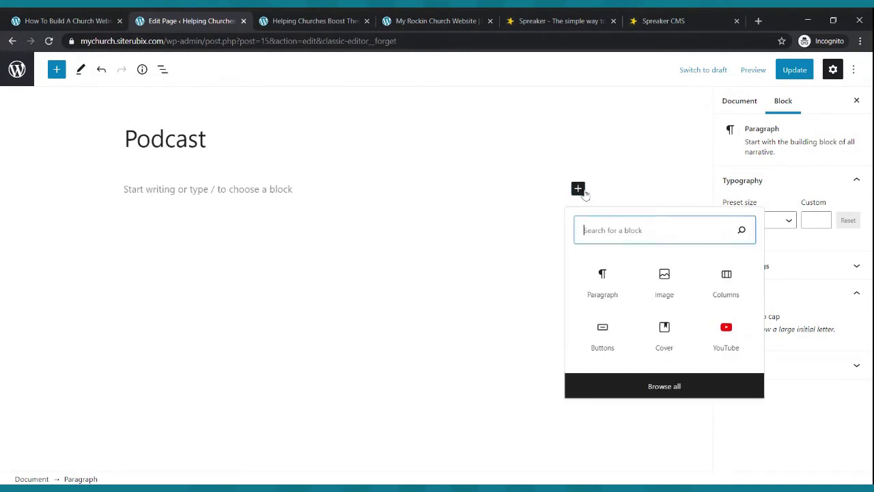
left_click(666, 284)
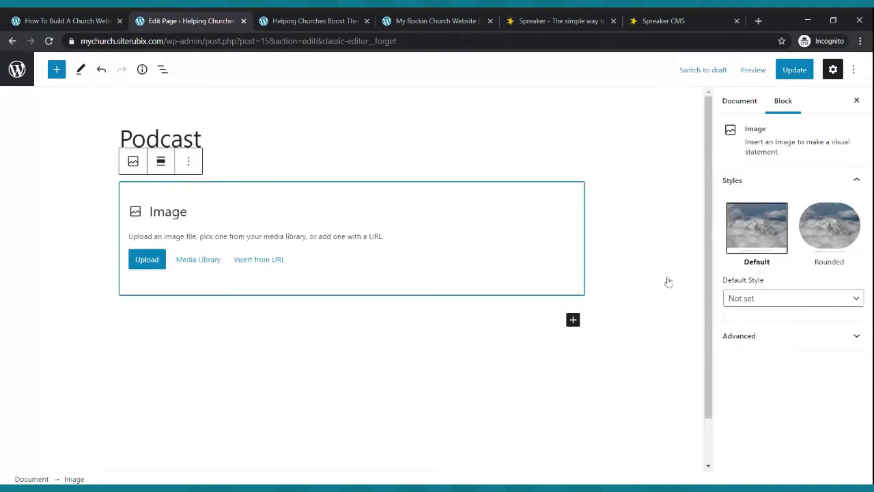
left_click(156, 261)
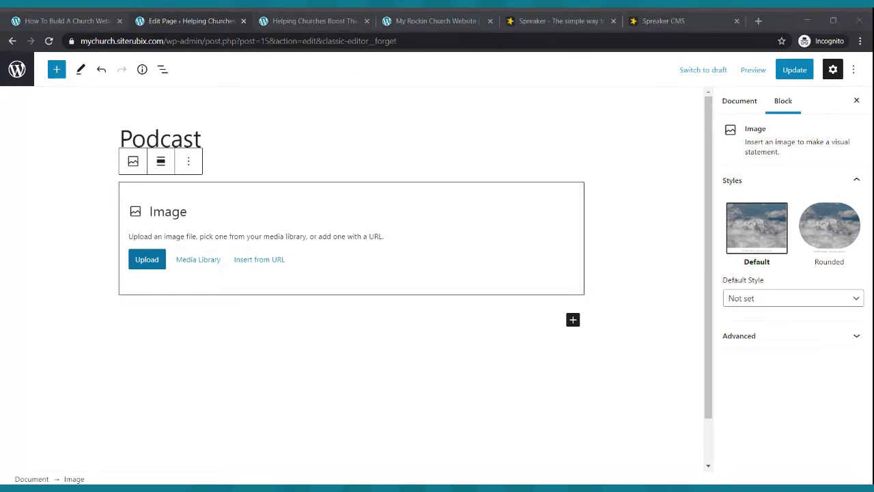
double_click(232, 121)
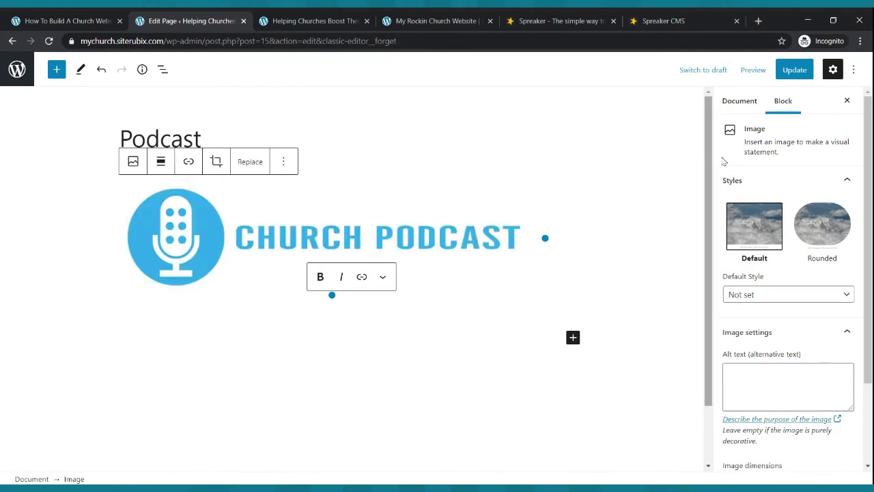
- Save the Podcast page and copy the podcast's RSS link from Spreaker
left_click(795, 69)
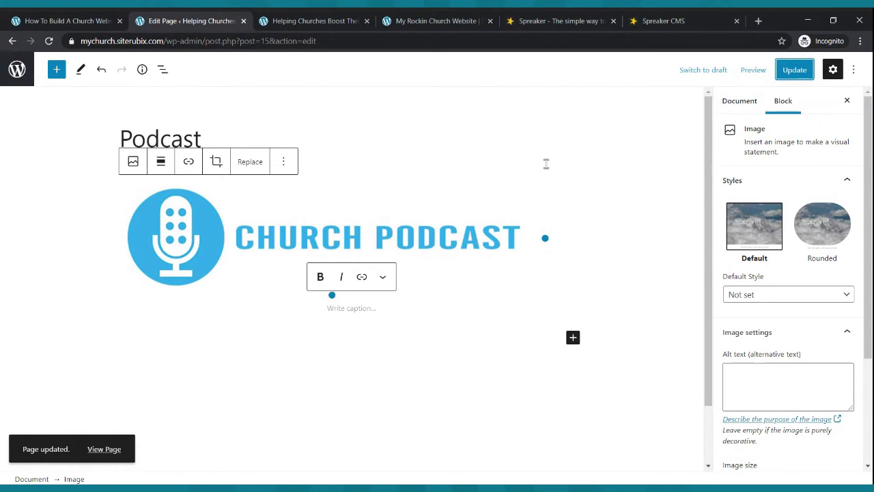
left_click(642, 23)
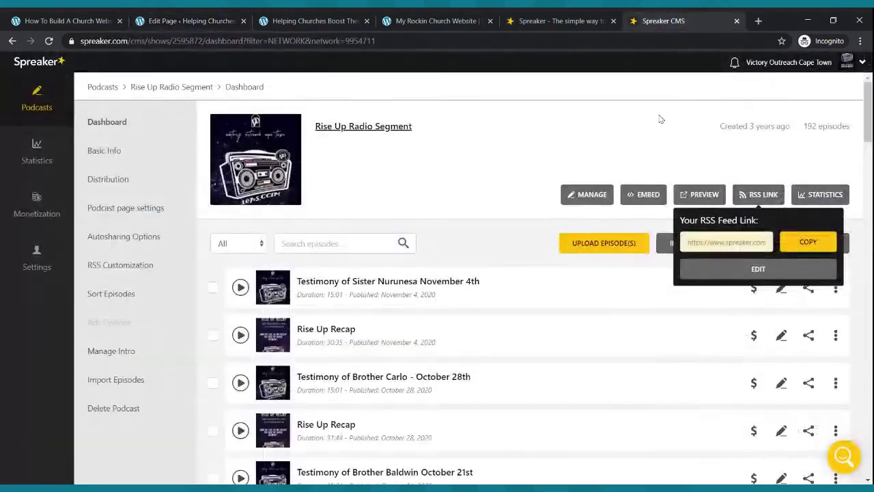
left_click(806, 252)
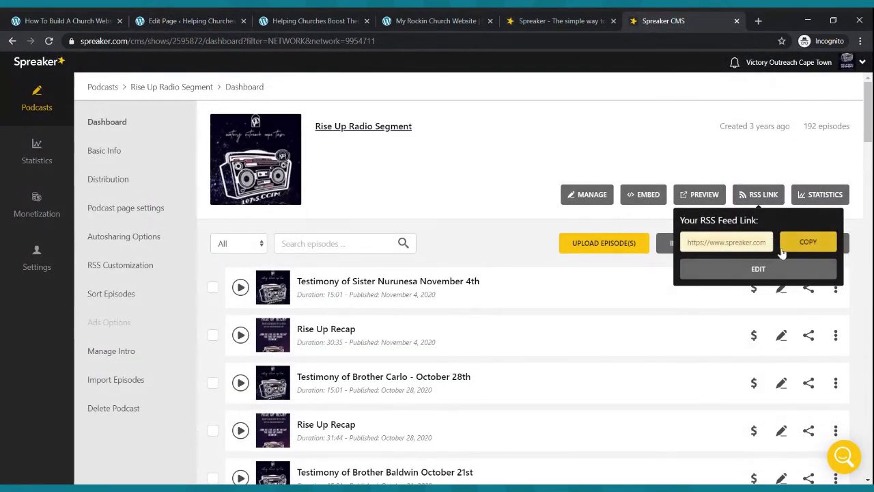
left_click(213, 19)
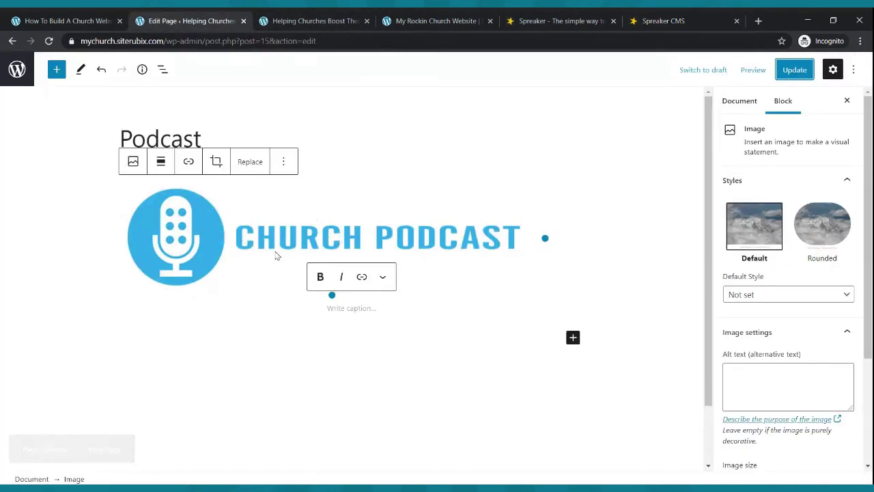
- Insert an RSS block with the pasted Spreaker feed URL and update the page
left_click(573, 339)
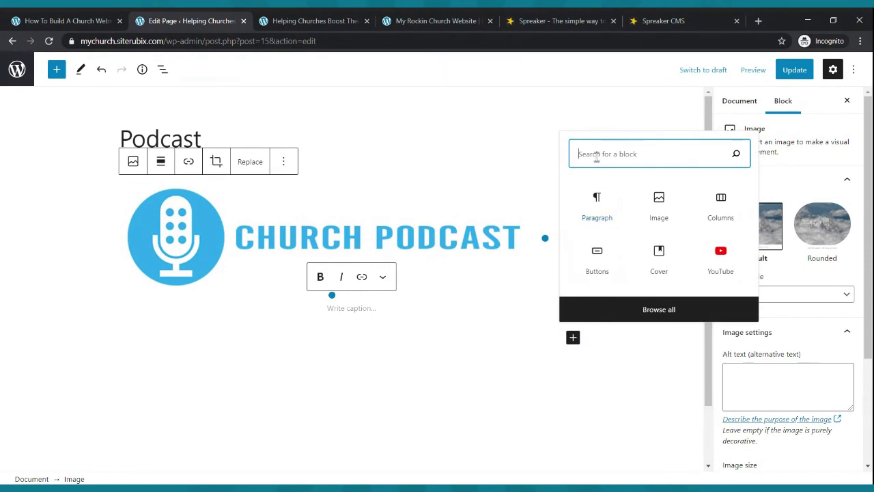
type("rss")
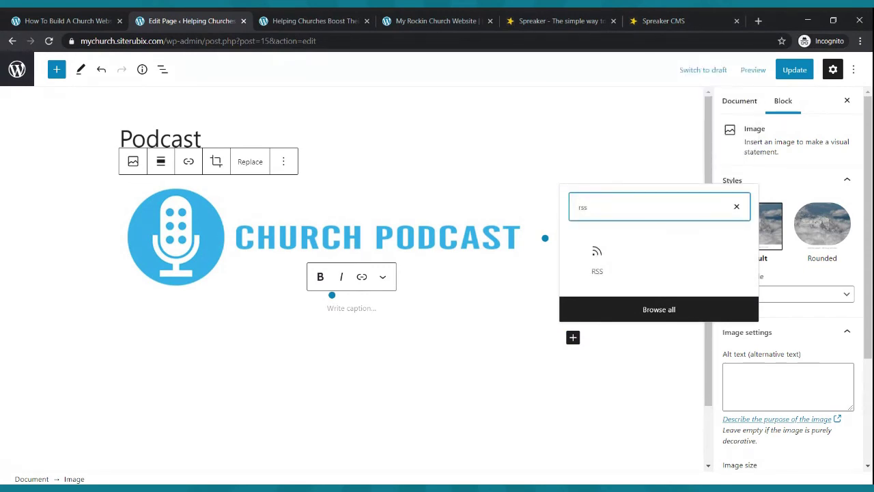
left_click(609, 253)
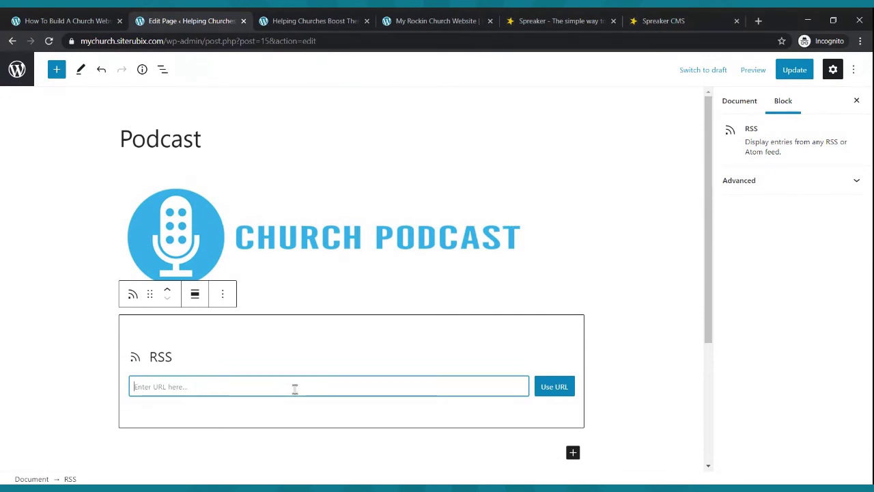
key("ctrl+v")
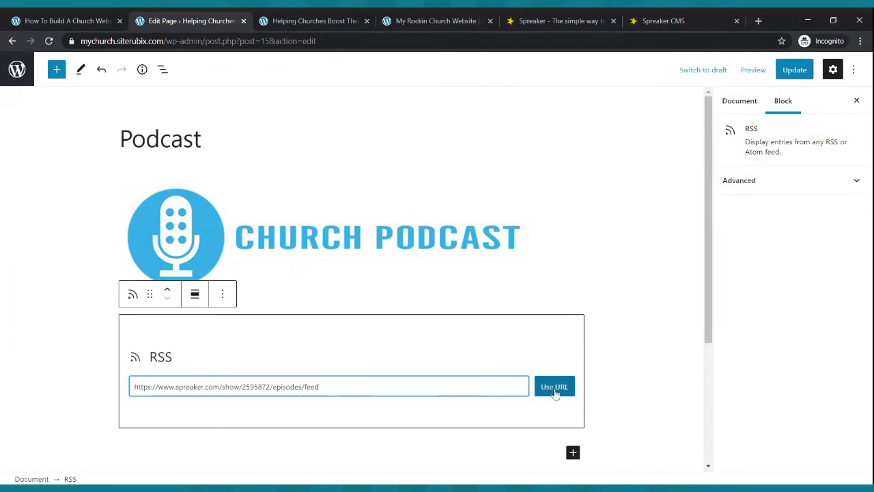
left_click(555, 391)
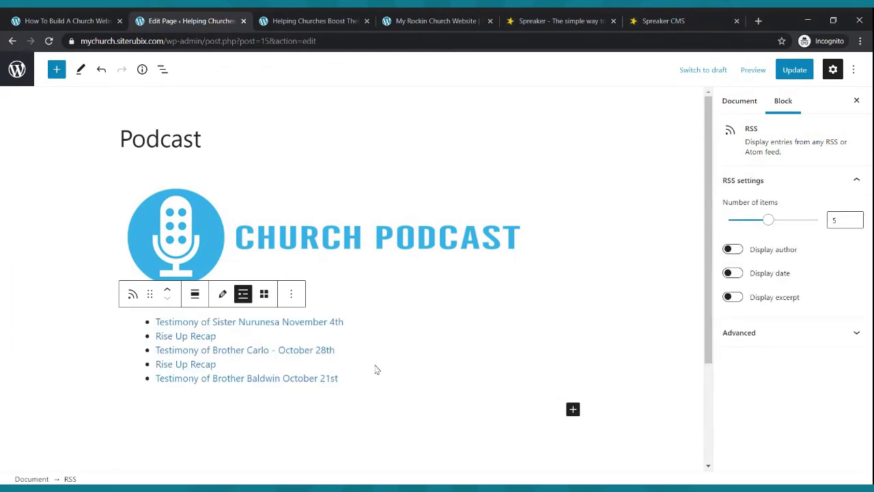
left_click(796, 71)
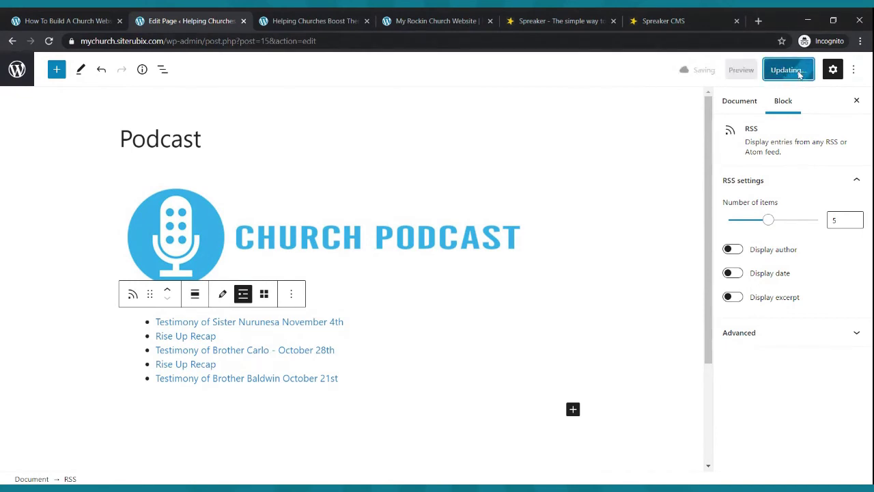
left_click(342, 16)
- Reload the site, view the Podcast page and its first Spreaker episode link, then go Home
left_click(49, 41)
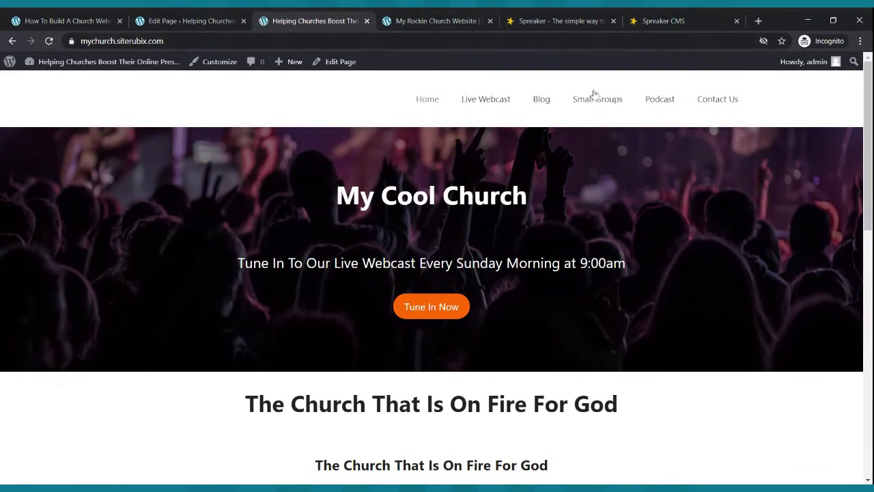
left_click(660, 103)
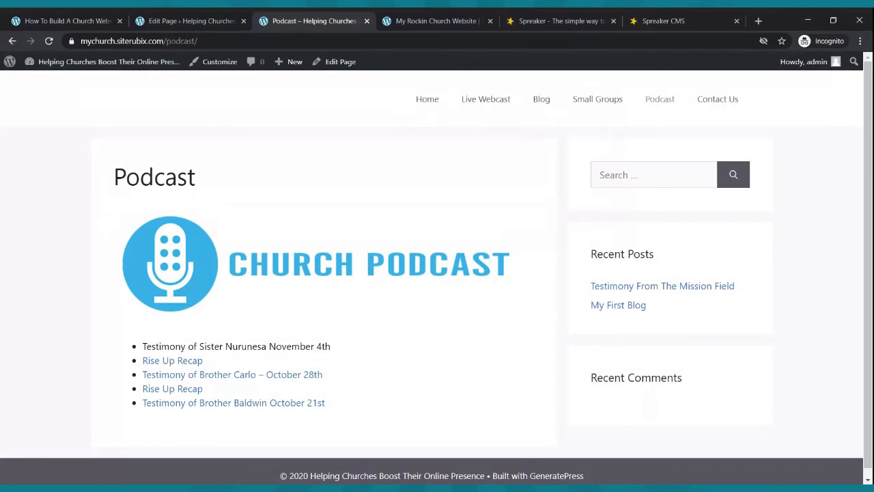
left_click(226, 349)
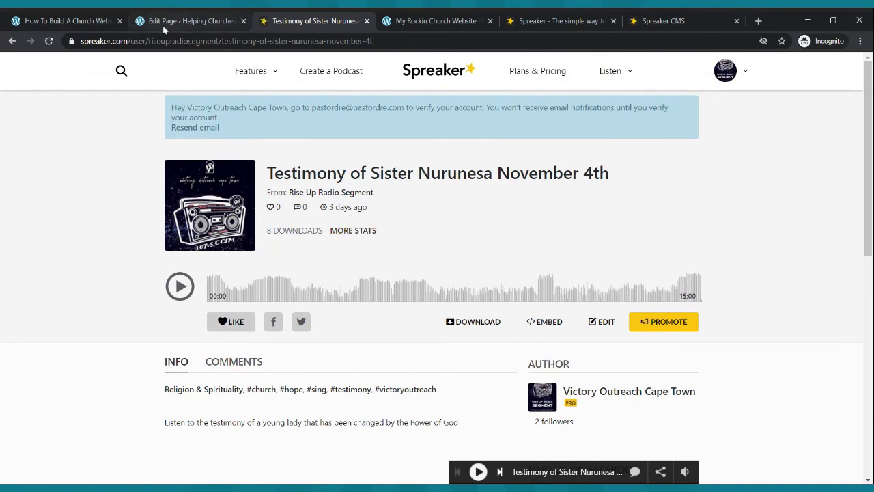
left_click(13, 40)
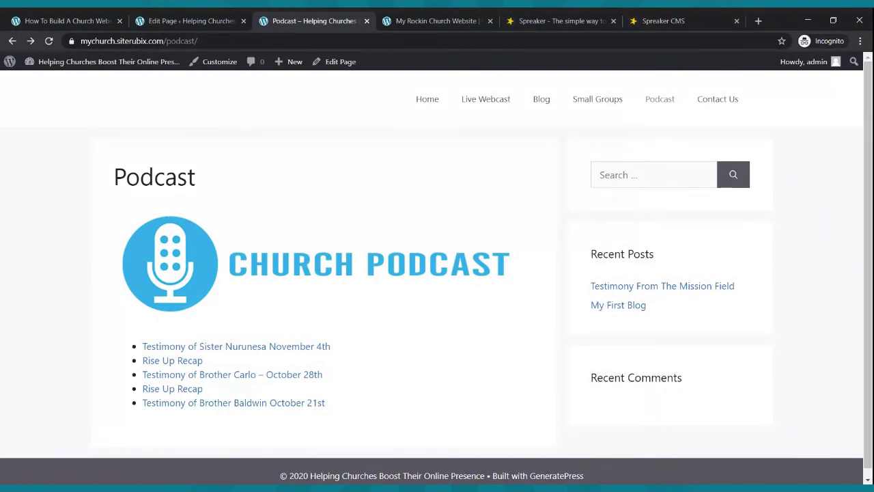
left_click(426, 101)
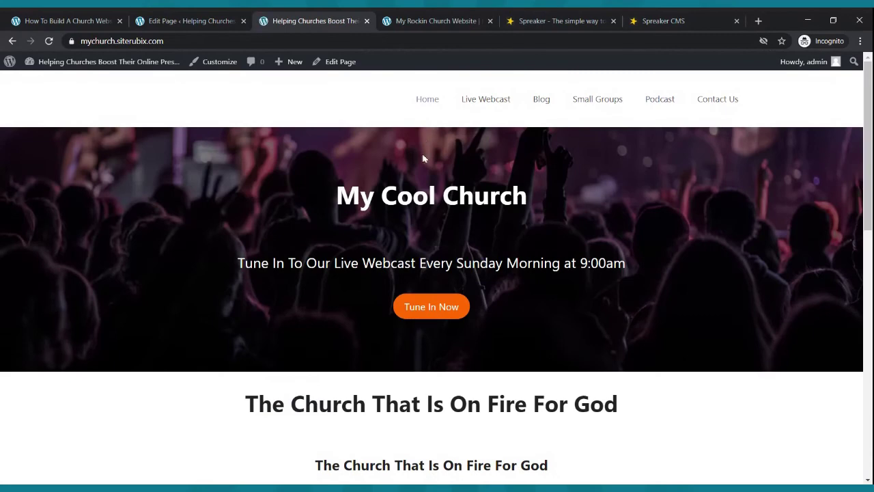
- Scroll through the live homepage, then the Live Webcast and Blog pages
scroll(405, 119, "down", 10)
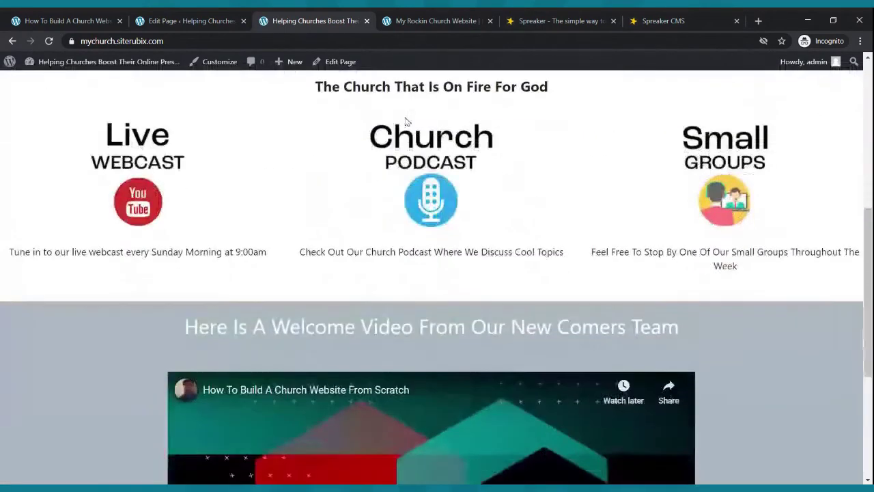
scroll(457, 195, "up", 10)
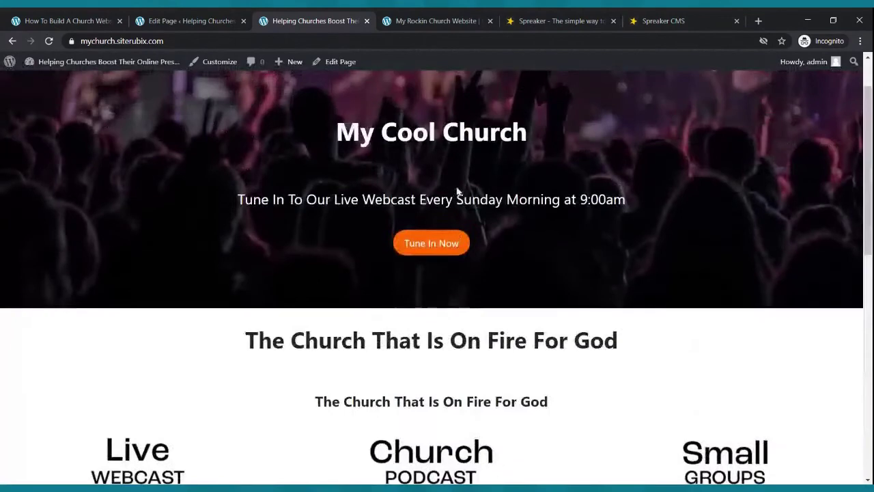
left_click(485, 100)
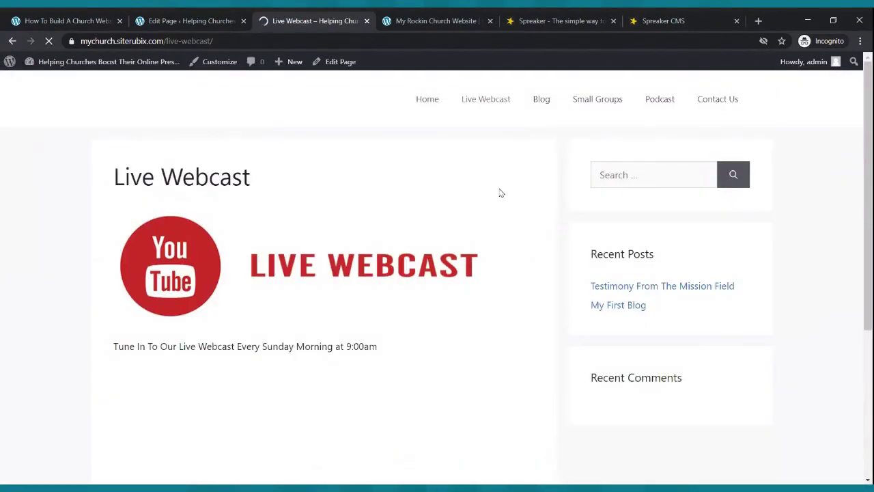
scroll(501, 190, "down", 3)
scroll(502, 190, "down", 1)
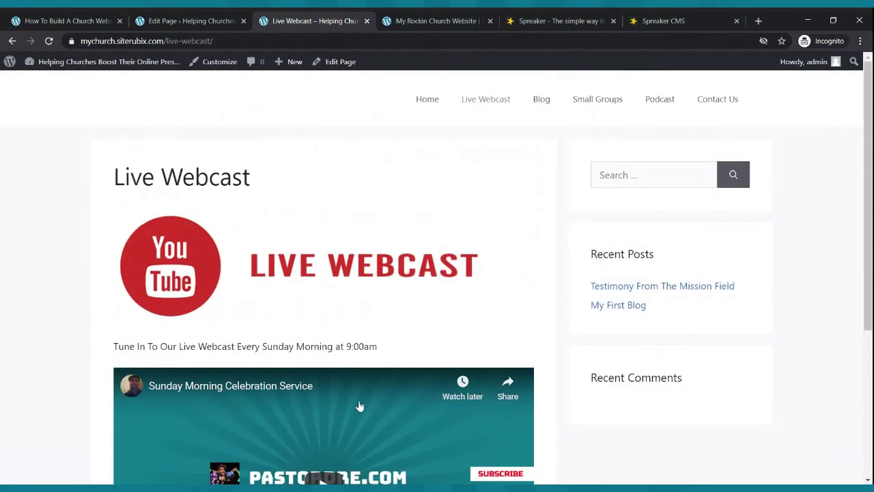
left_click(545, 103)
scroll(527, 170, "down", 2)
scroll(526, 170, "up", 1)
scroll(529, 172, "up", 1)
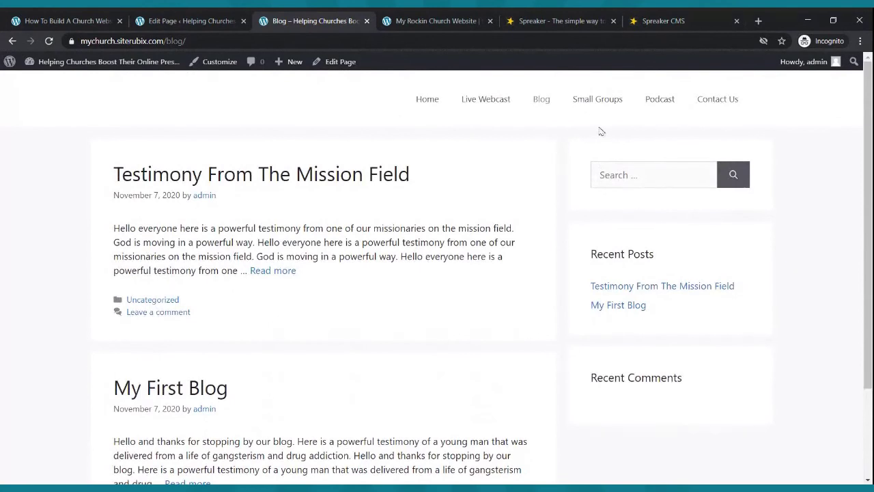
- View the Small Groups page, open the Podcast page, and close a Spreaker tab
left_click(604, 105)
scroll(430, 209, "down", 2)
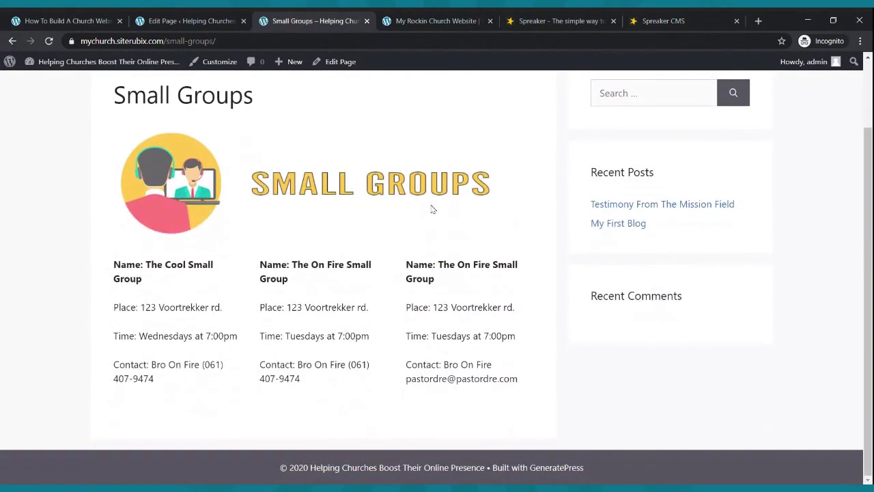
scroll(431, 209, "up", 2)
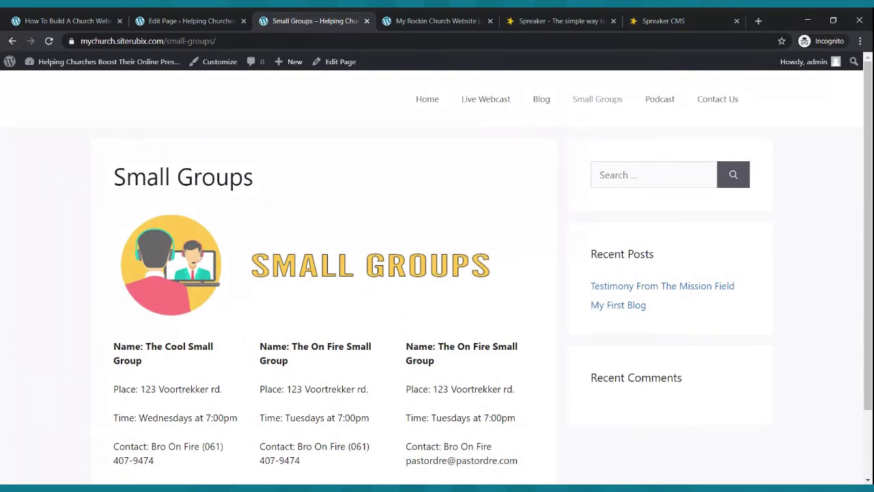
left_click(656, 104)
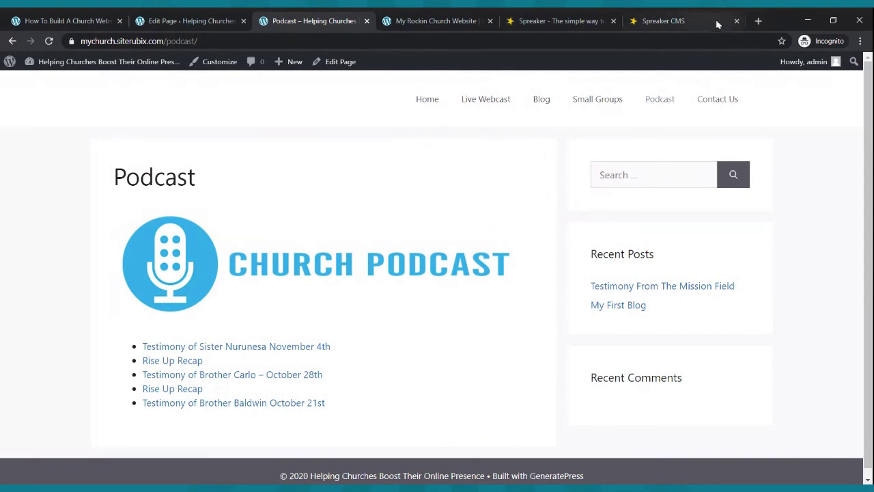
left_click(736, 21)
- Close the other Spreaker tab and open Contact Us in the block editor from the pages list
left_click(679, 21)
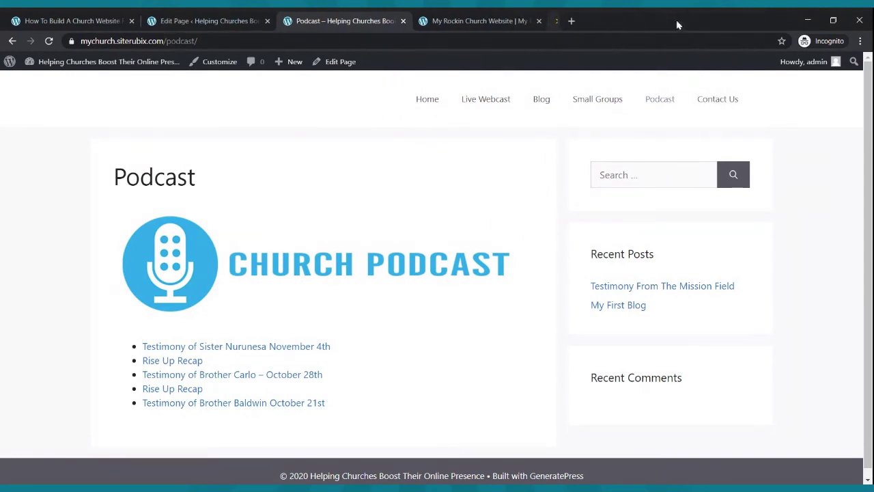
left_click(236, 20)
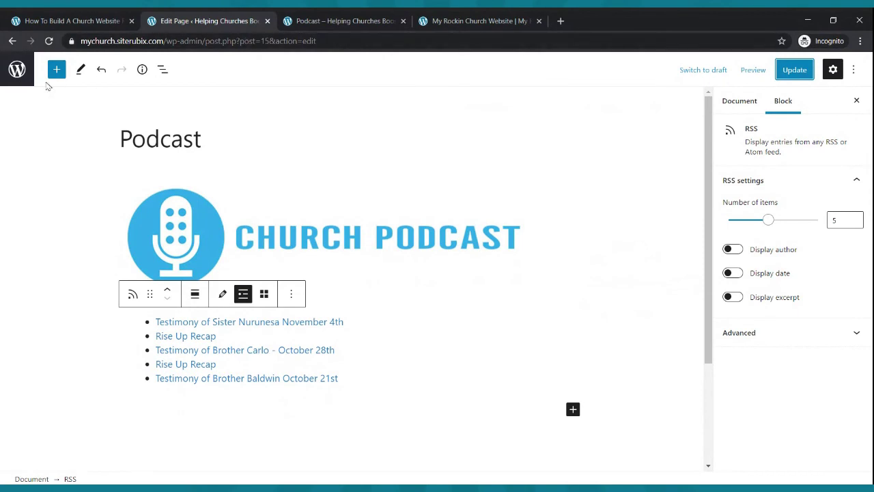
left_click(19, 74)
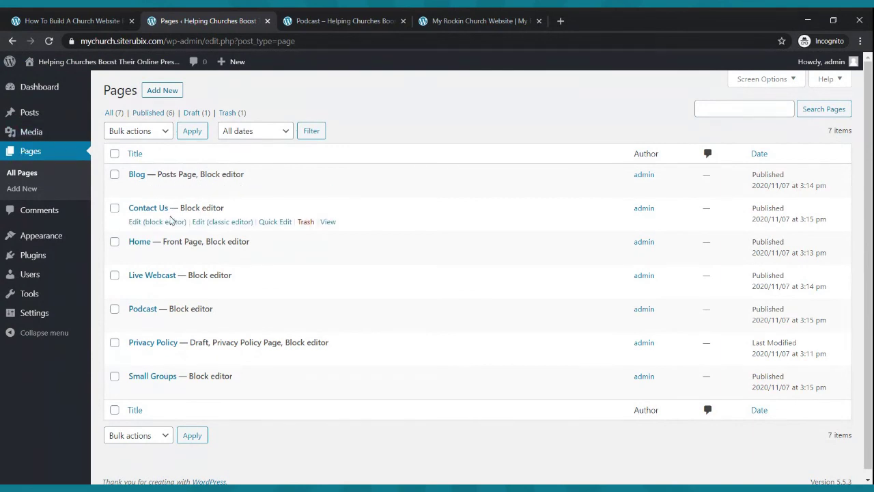
left_click(166, 224)
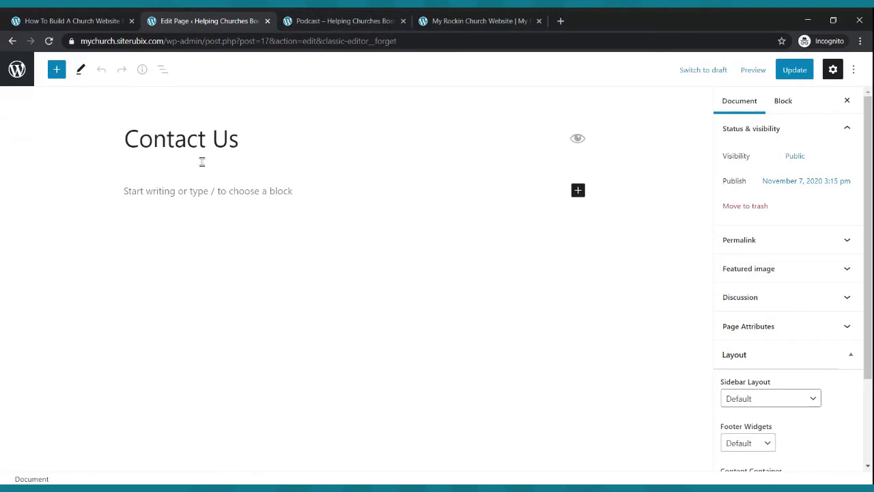
- Go to jotform.co in a new tab and view the pricing page
left_click(560, 21)
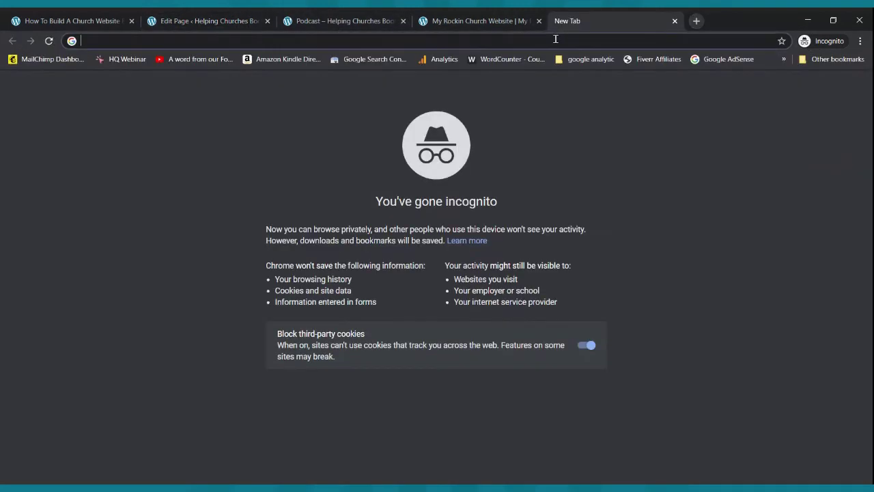
type("jo")
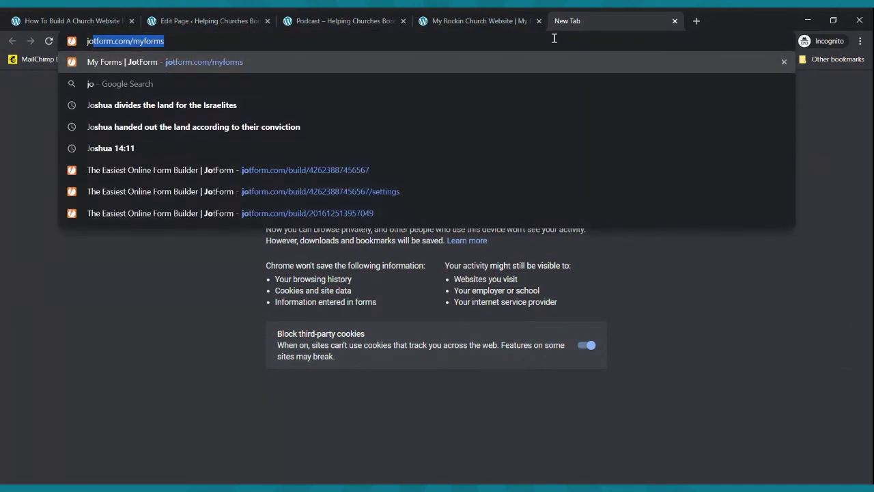
type("tform.co")
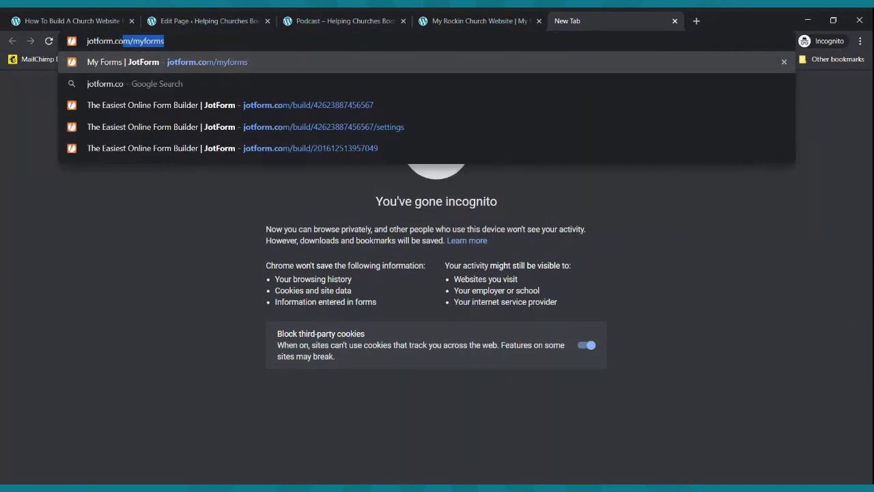
key("Return")
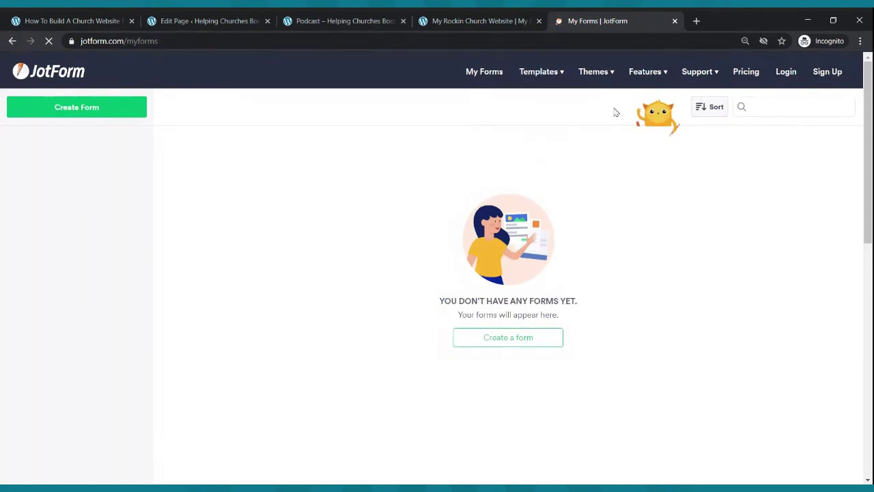
left_click(743, 75)
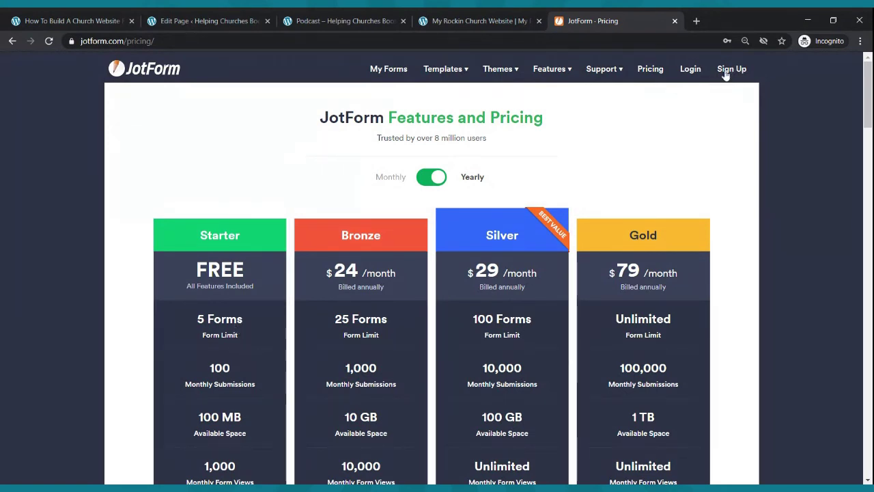
- Sign in to JotForm with the saved credentials and open My Forms
left_click(688, 69)
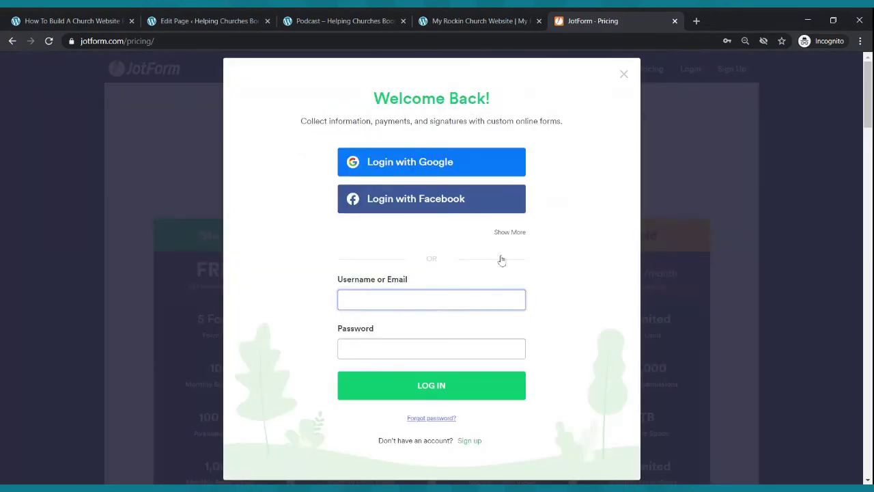
left_click(417, 385)
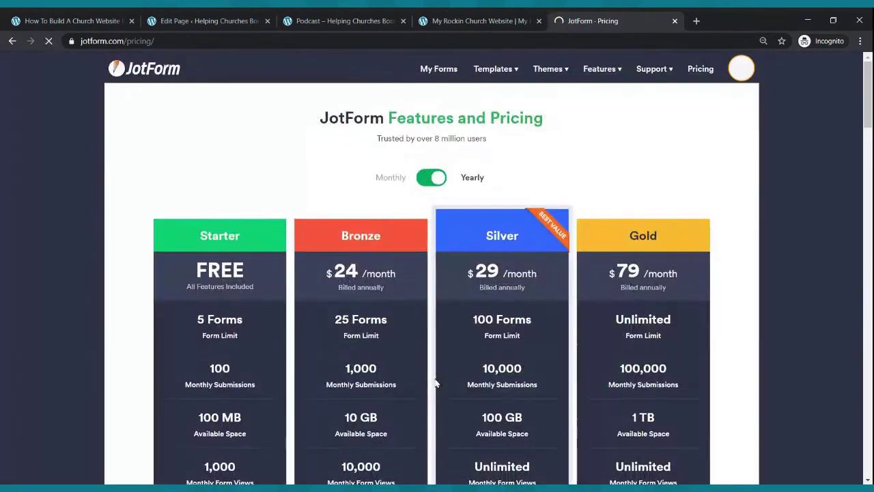
left_click(441, 73)
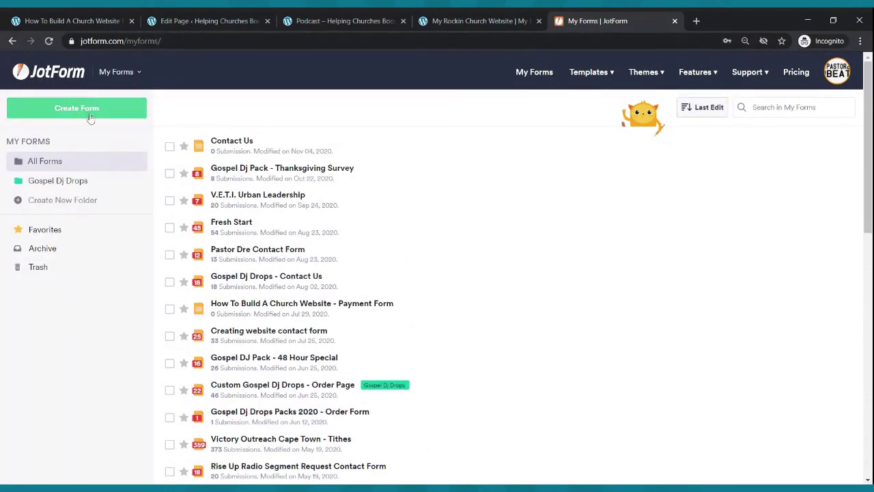
- Open Contact Us in the builder, then add and delete trial Full Name and Email fields
left_click(758, 145)
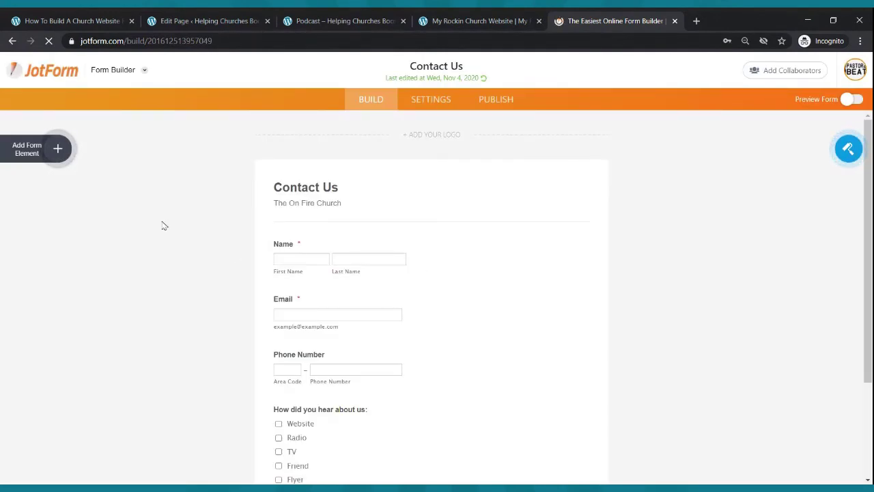
left_click(63, 153)
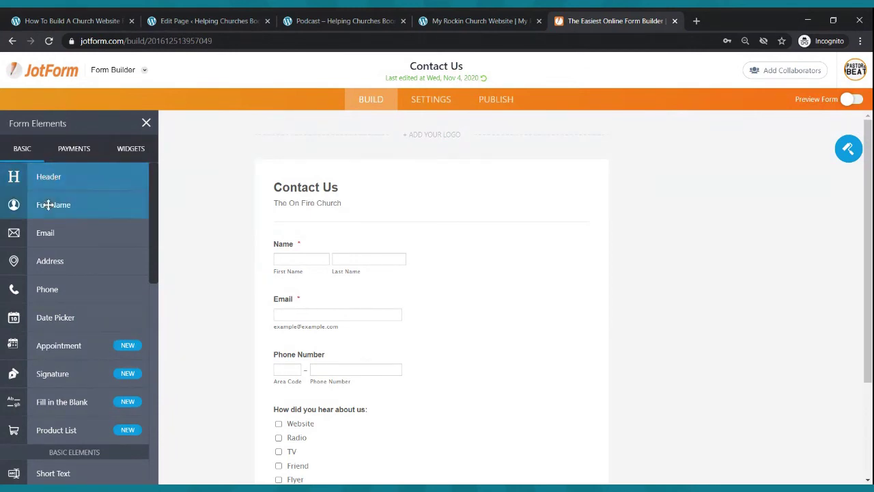
left_click_drag(51, 205, 368, 256)
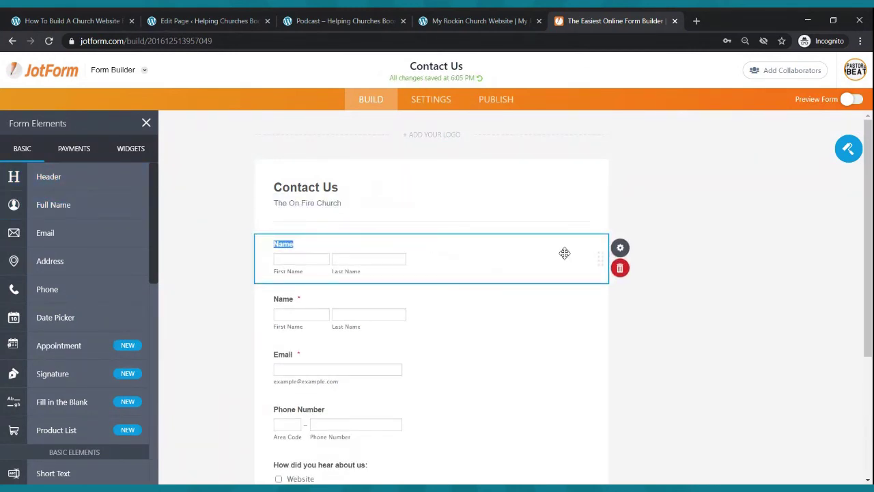
left_click(619, 268)
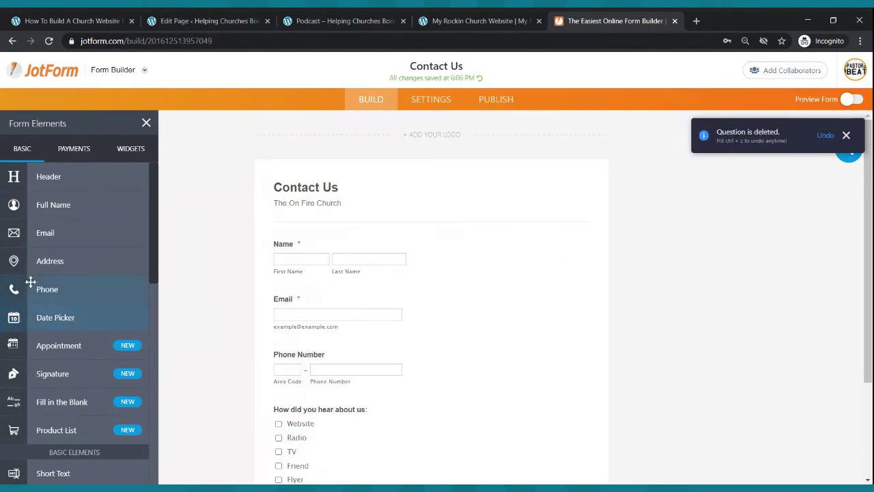
left_click_drag(58, 233, 323, 299)
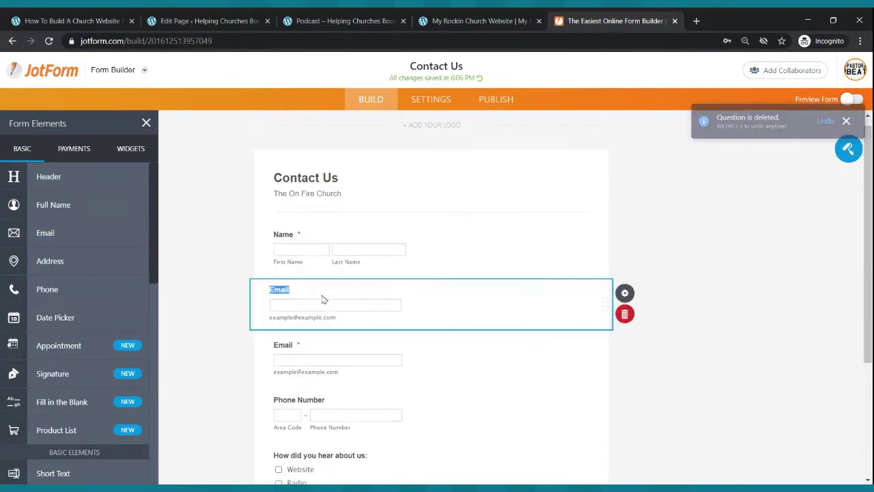
left_click(626, 313)
- Add a trial multiple choice question above the existing How Did You Hear question
scroll(359, 337, "down", 2)
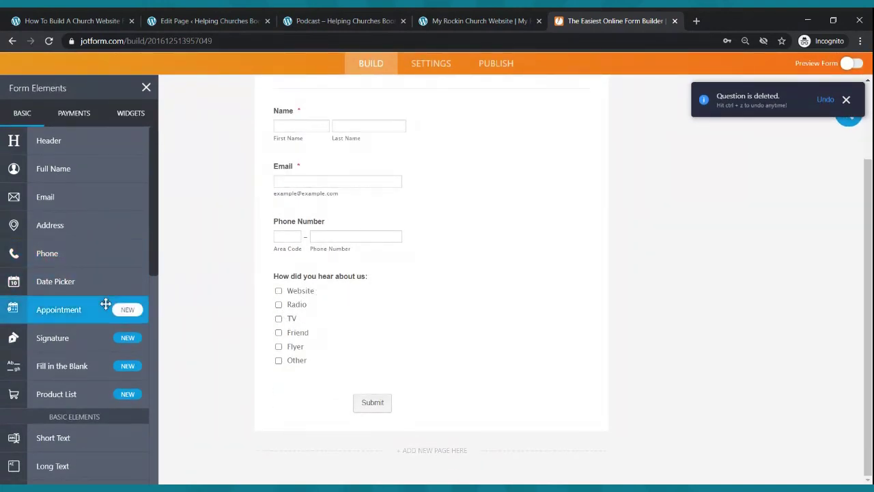
scroll(106, 304, "down", 3)
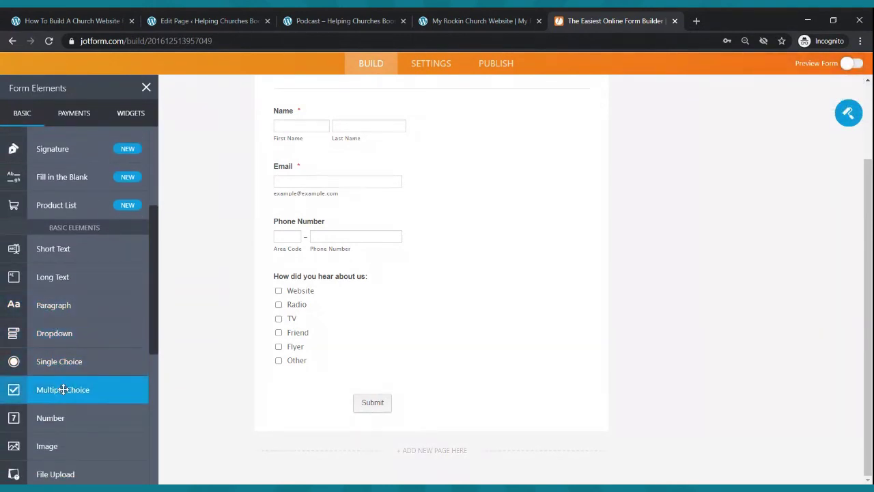
left_click_drag(63, 389, 302, 280)
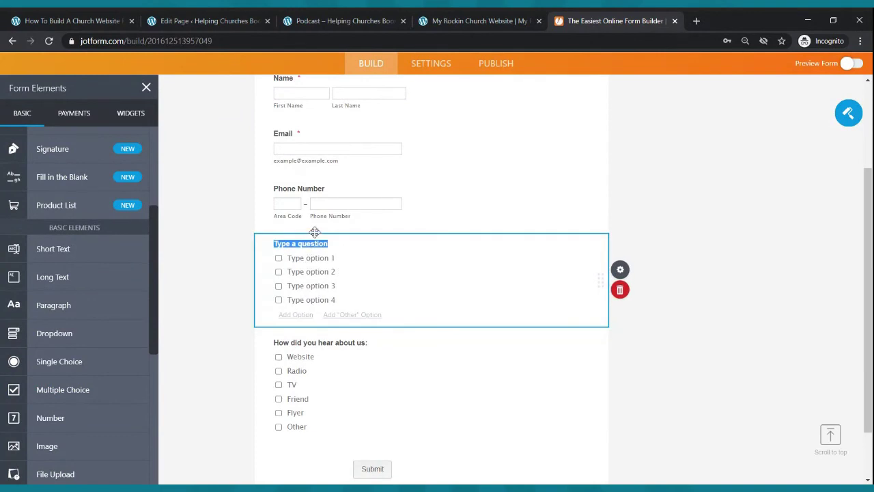
type("Hw")
key("BackSpace")
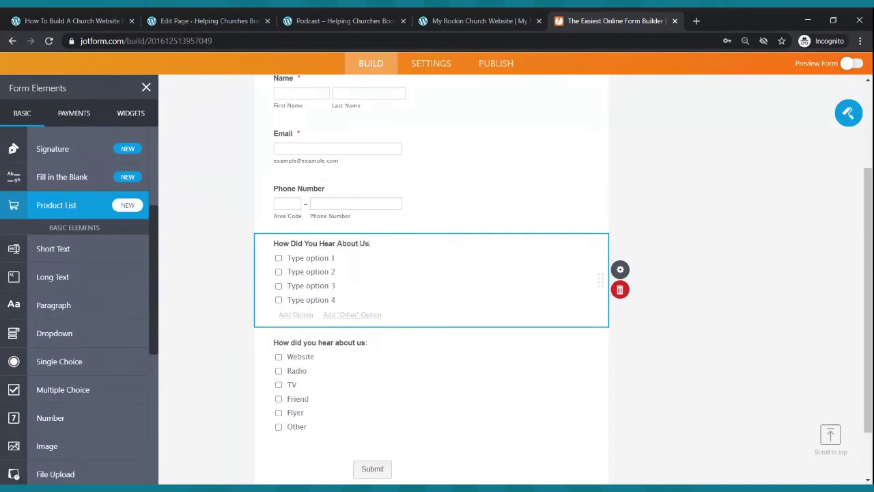
- Fill its options with Flyer, Radio, TV, Friend and Ot, then delete the trial question
left_click(315, 260)
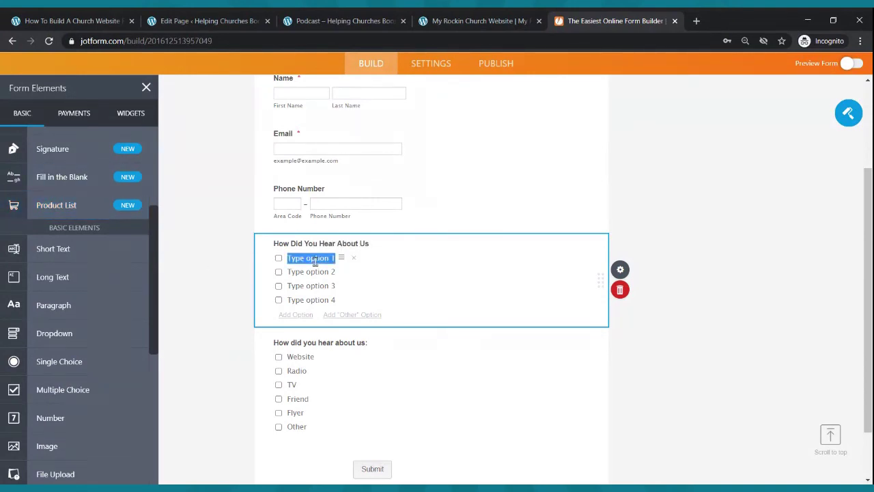
type("Flyer")
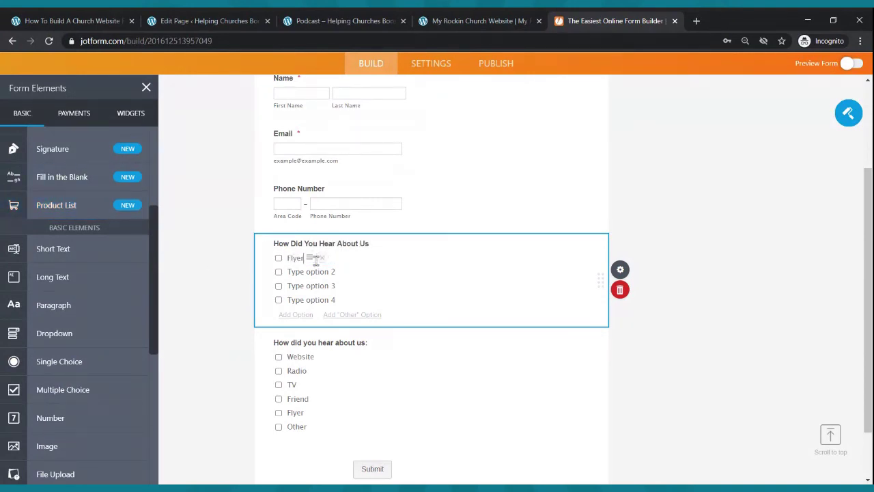
left_click(312, 273)
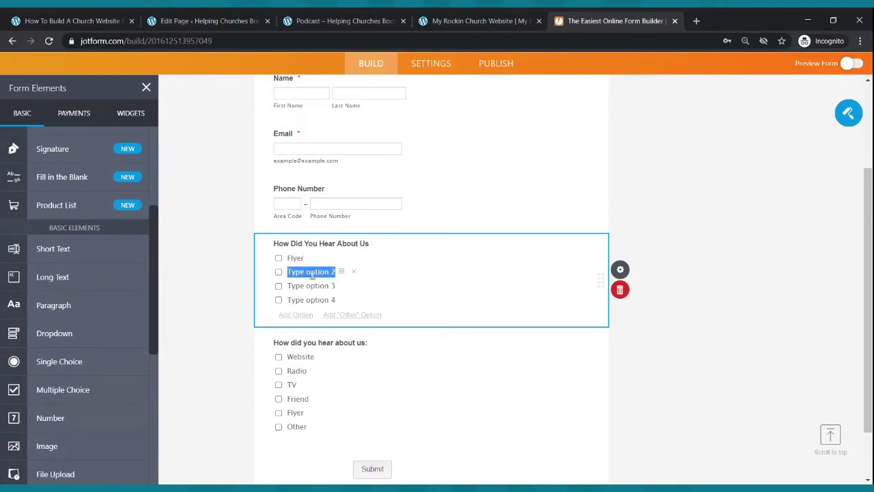
type("Radio")
left_click(314, 286)
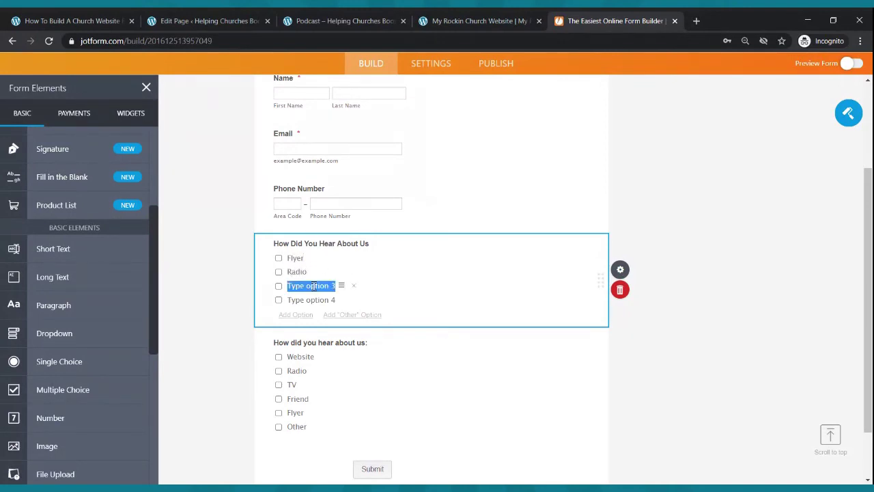
type("TV")
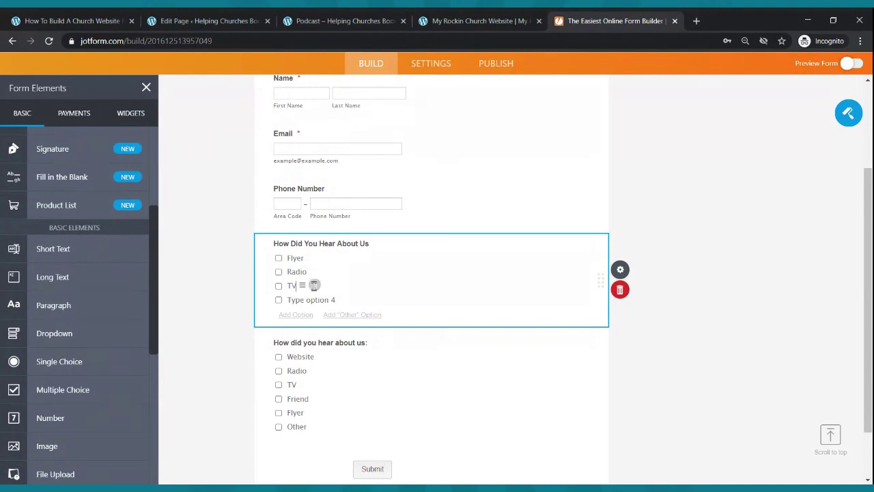
left_click(307, 299)
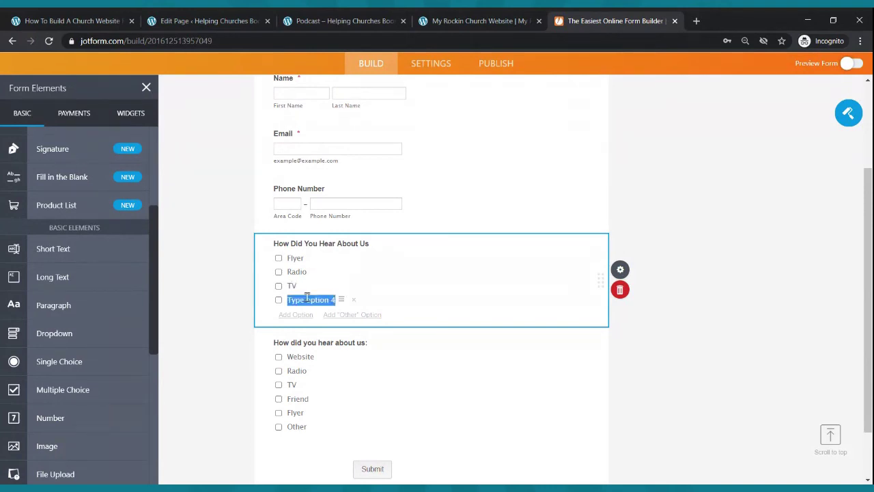
type("Friend")
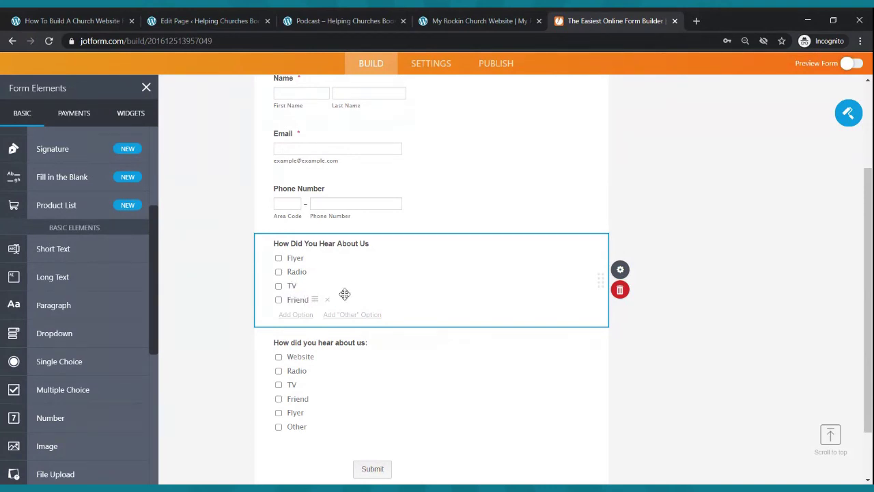
left_click(302, 318)
type("Other")
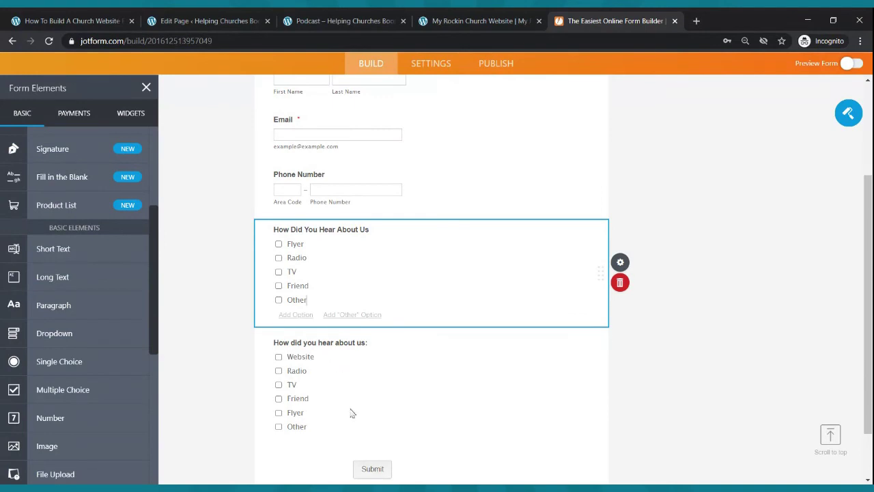
left_click(621, 282)
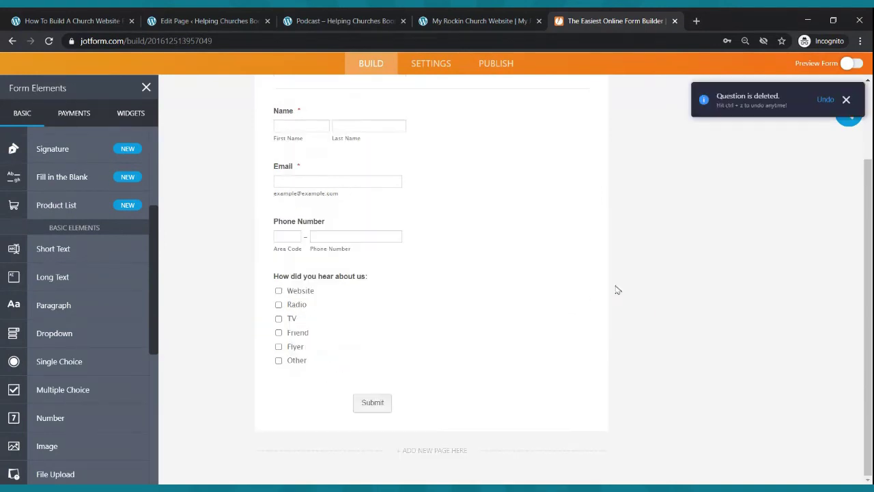
- Make the Name field required and check the Email field's properties
scroll(573, 272, "up", 2)
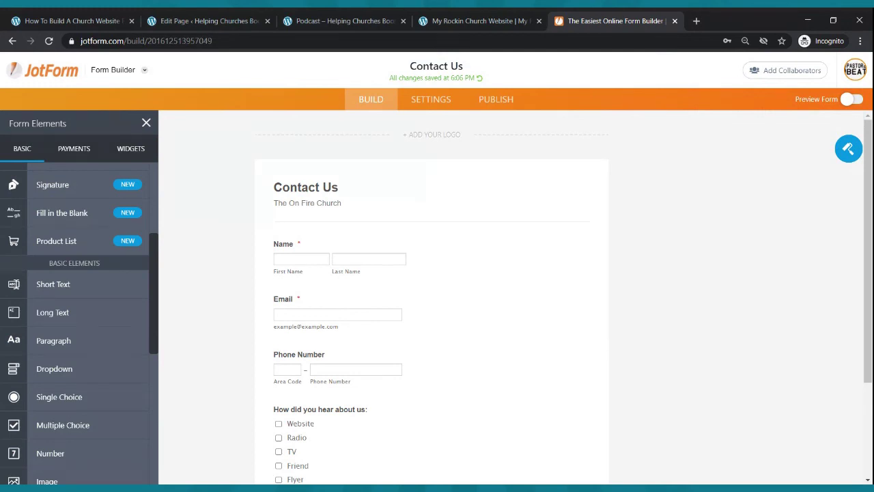
scroll(538, 241, "down", 3)
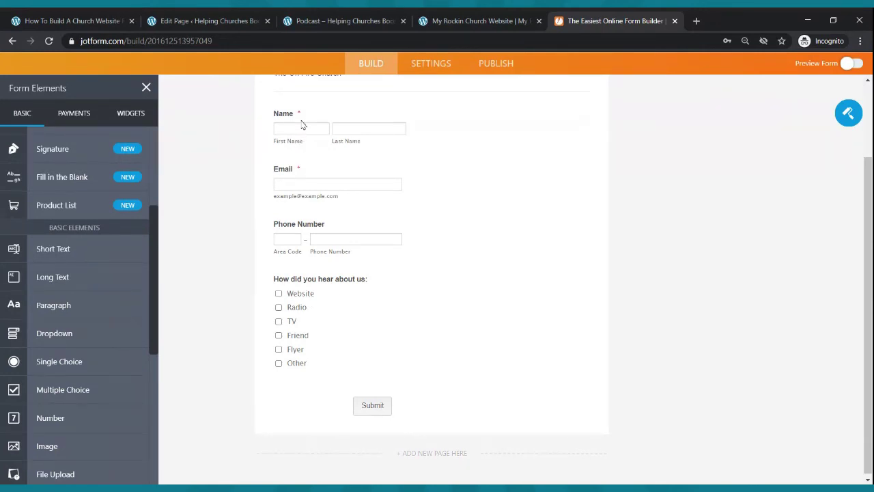
scroll(324, 188, "up", 5)
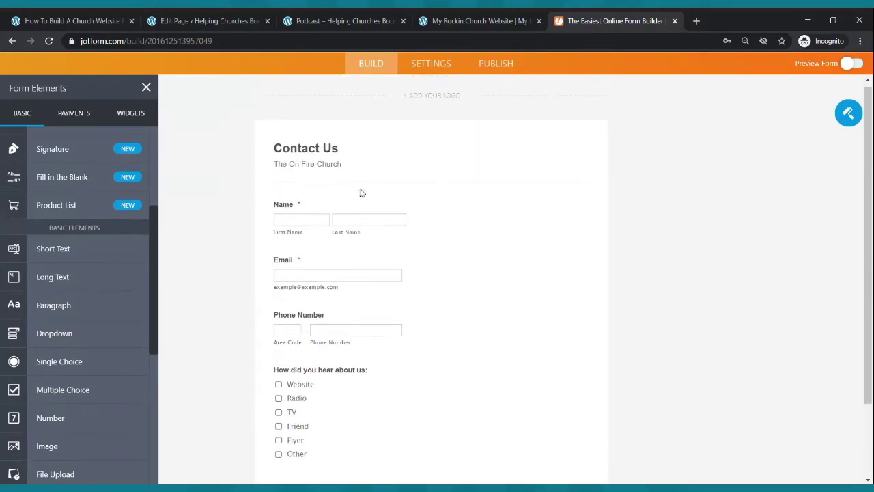
left_click(418, 258)
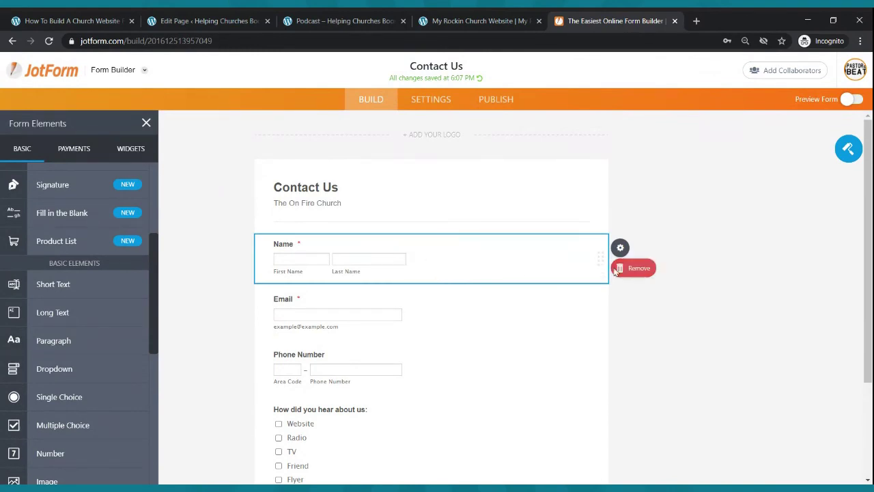
left_click(629, 250)
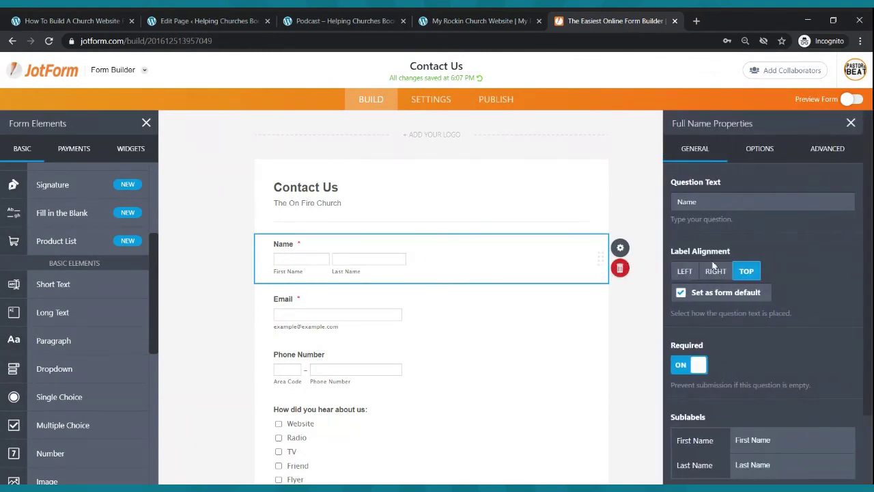
scroll(710, 310, "down", 2)
left_click(680, 279)
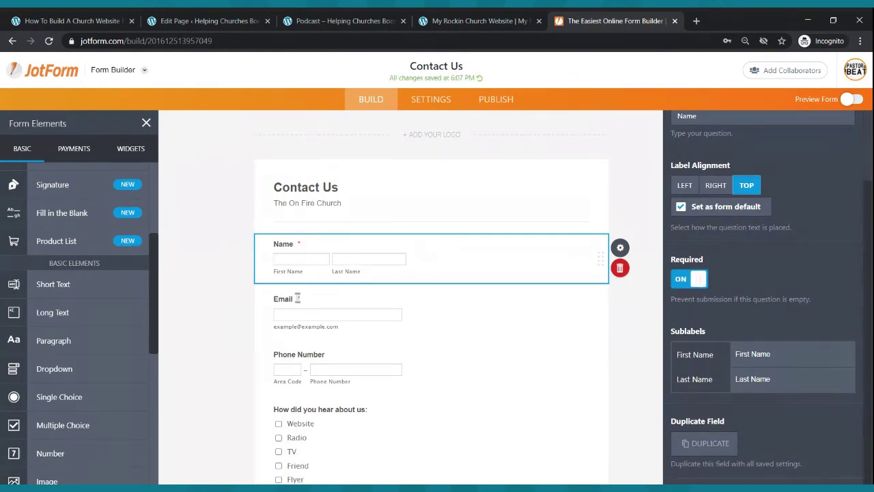
left_click(301, 300)
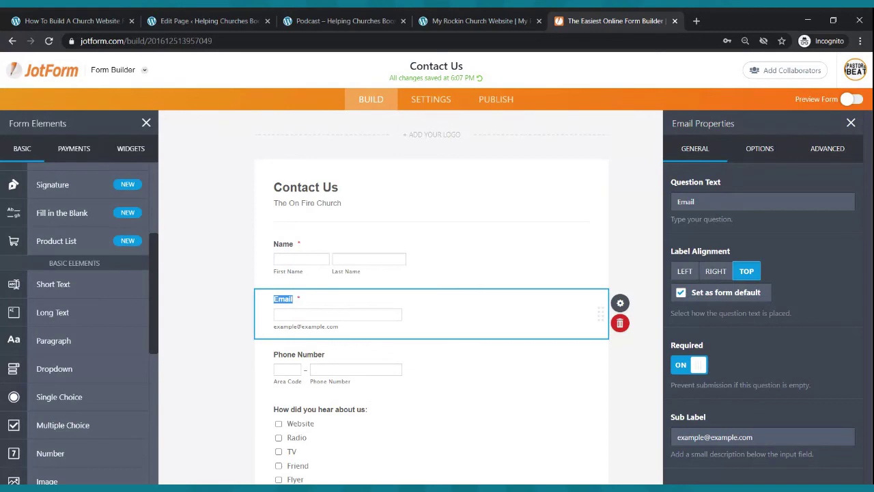
left_click(851, 122)
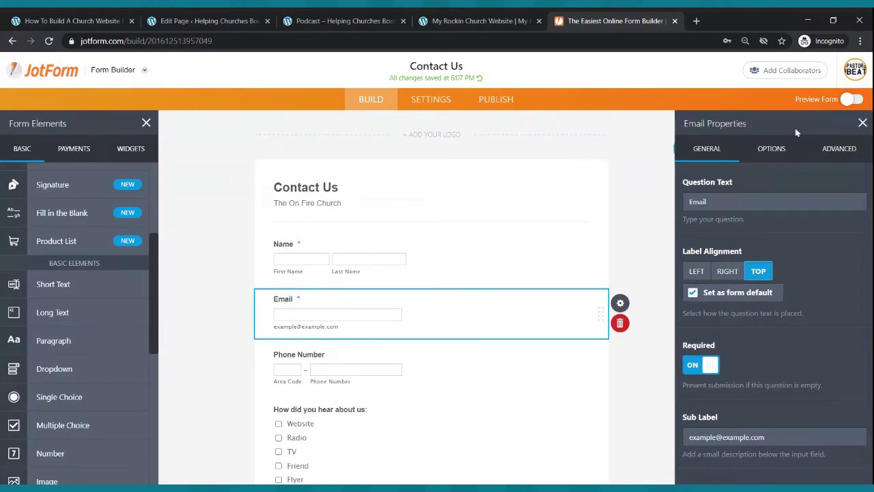
scroll(409, 273, "down", 2)
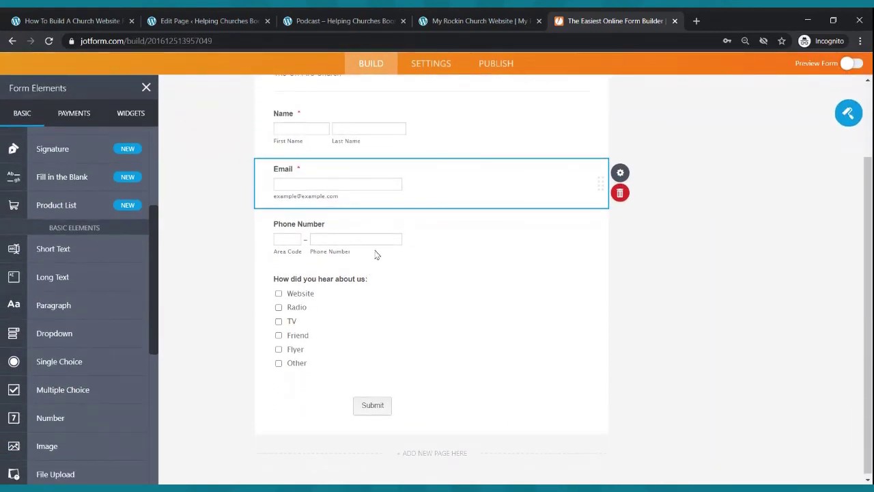
scroll(379, 251, "up", 3)
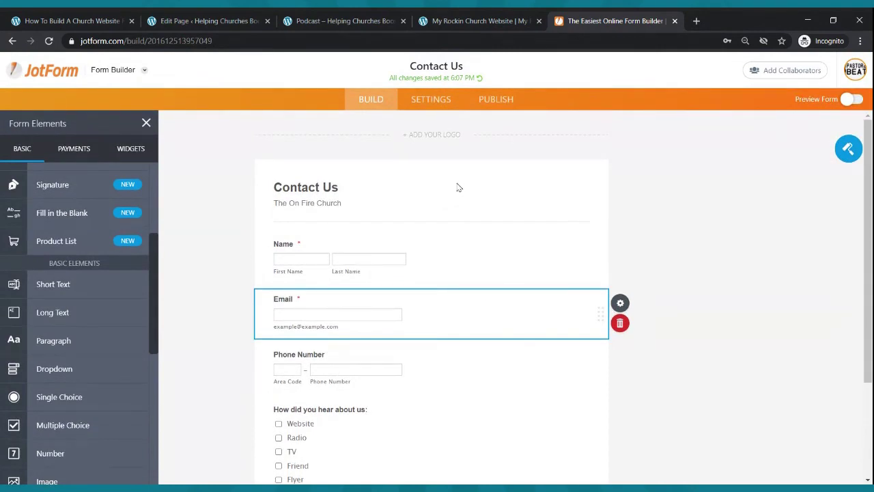
- Copy the Contact Us form's embed code from Publish > Embed
left_click(503, 105)
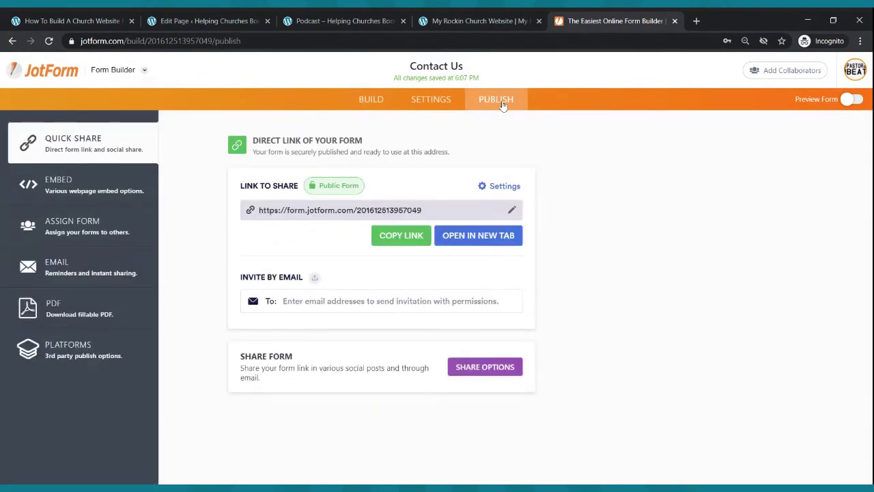
left_click(66, 186)
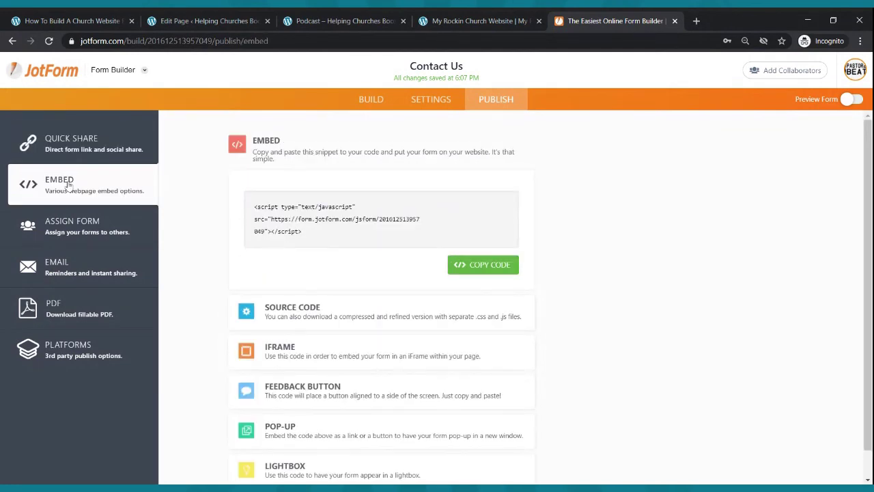
left_click(493, 265)
- Add a Custom HTML block to Contact Us, paste the JotForm script, and update the page
left_click(194, 19)
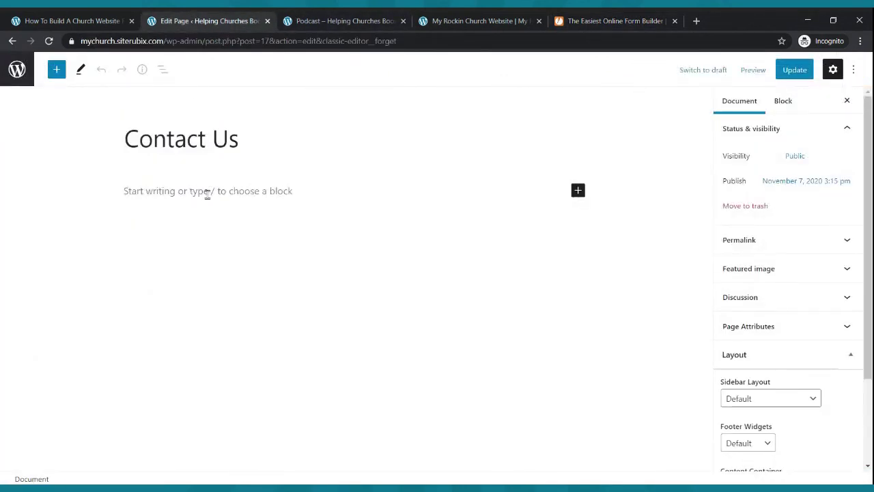
left_click(578, 193)
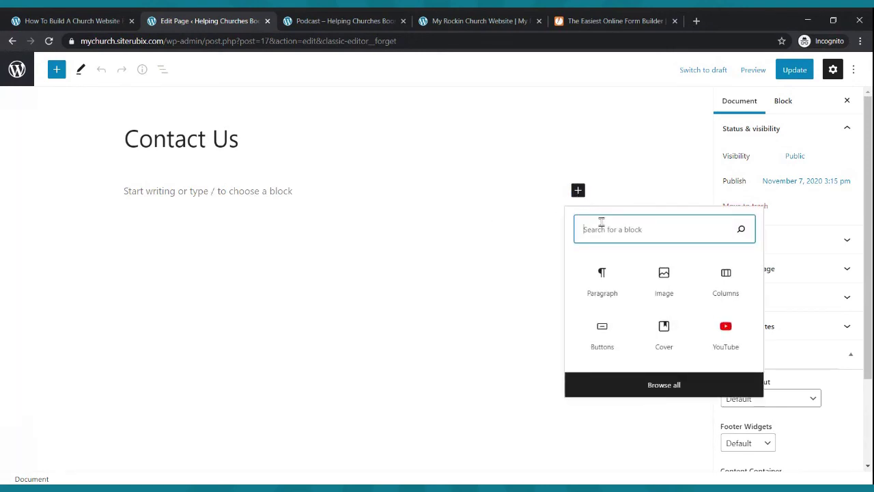
type("html")
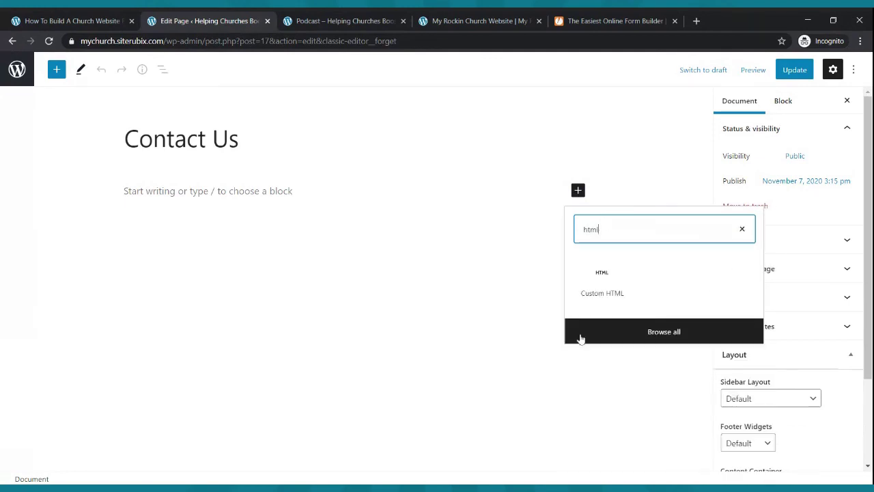
left_click(597, 280)
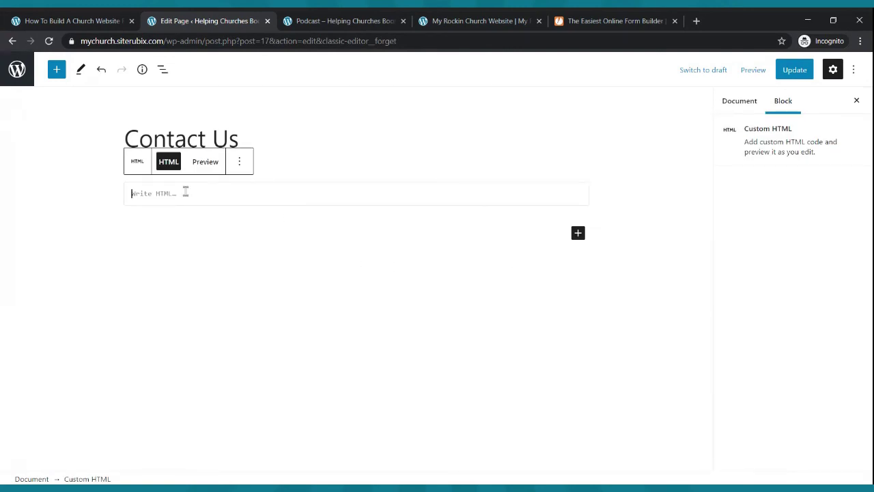
key("ctrl+v")
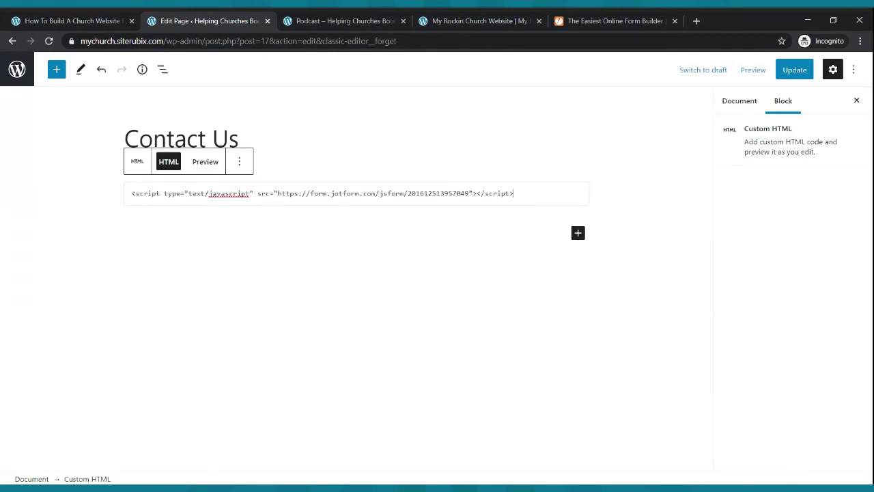
left_click(794, 71)
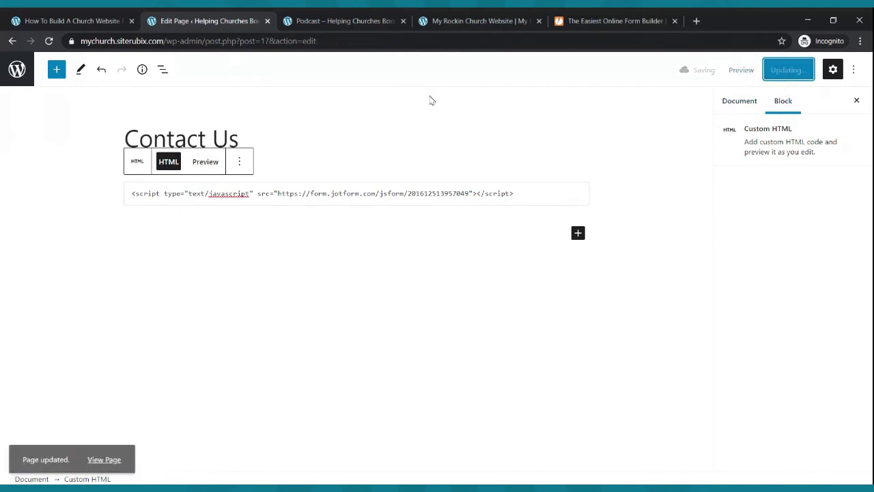
- Re-copy the embed code, save the Contact Us page again, and return to the live site
left_click(584, 20)
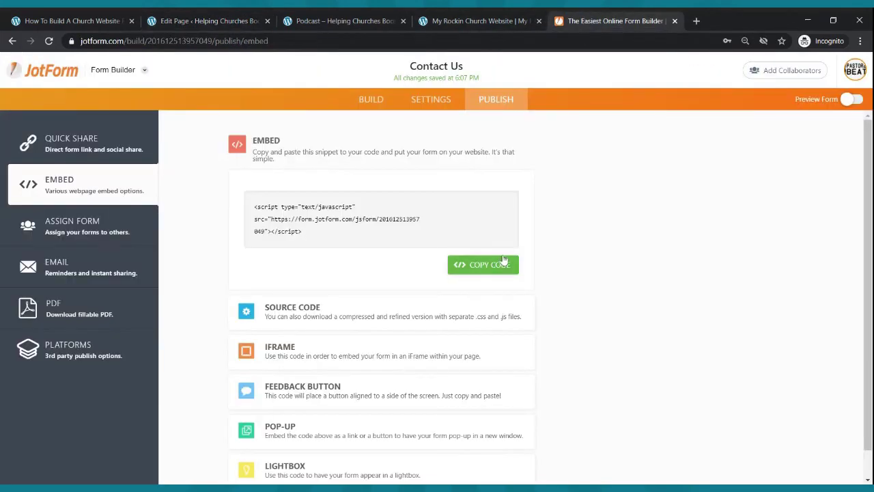
left_click(489, 274)
left_click(181, 22)
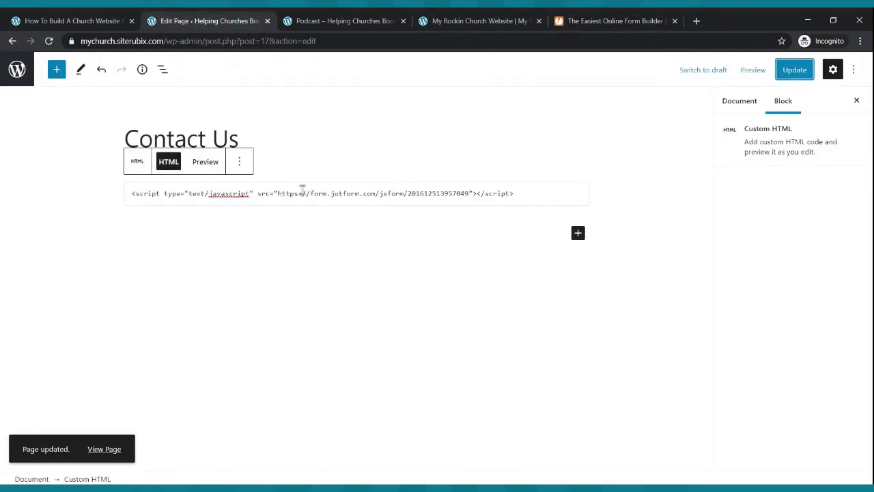
left_click(770, 70)
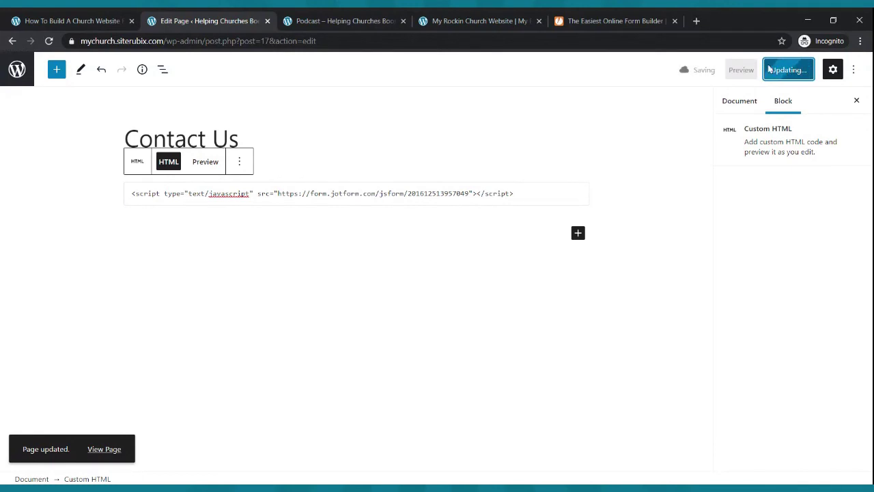
left_click(355, 18)
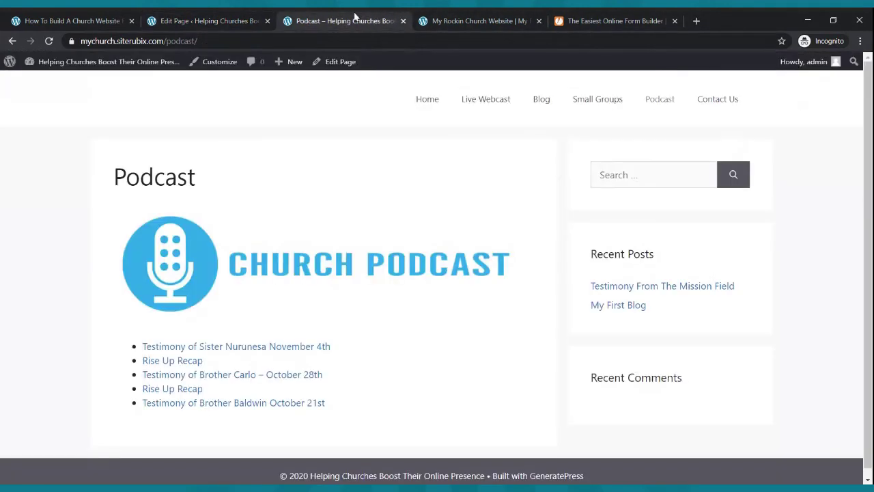
- View the live Contact Us page and scroll through the embedded form's fields
left_click(711, 101)
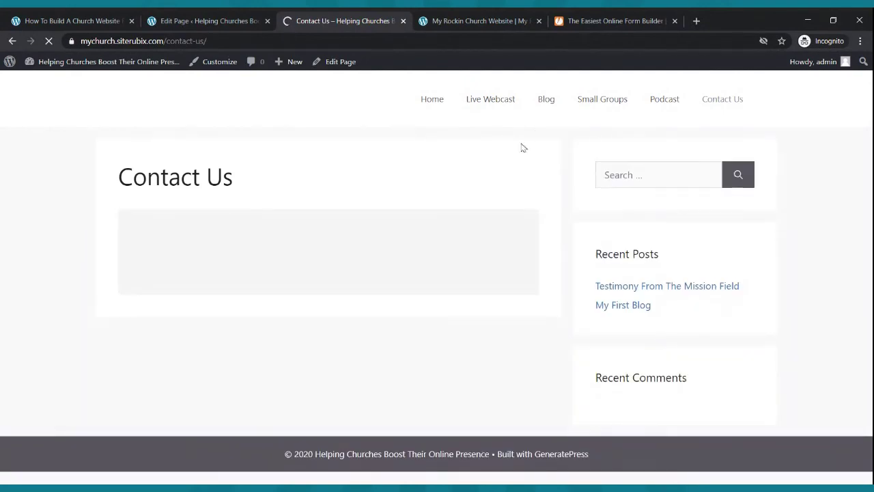
scroll(484, 199, "down", 3)
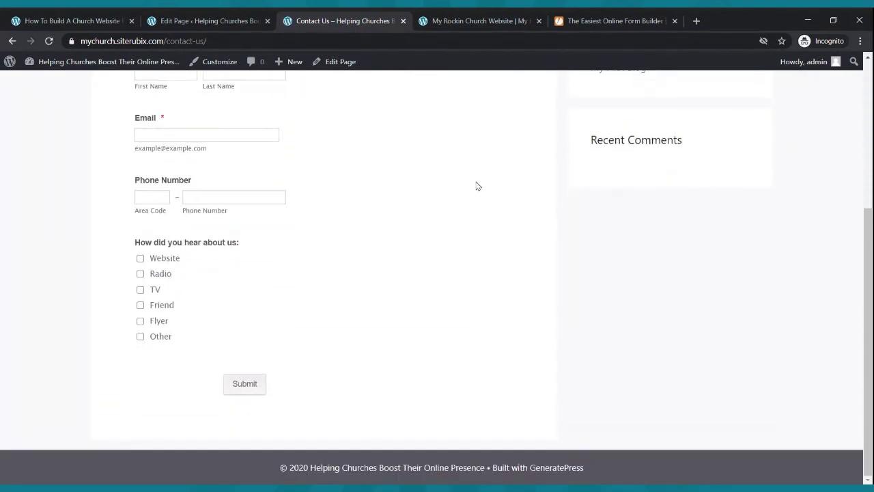
scroll(471, 198, "up", 3)
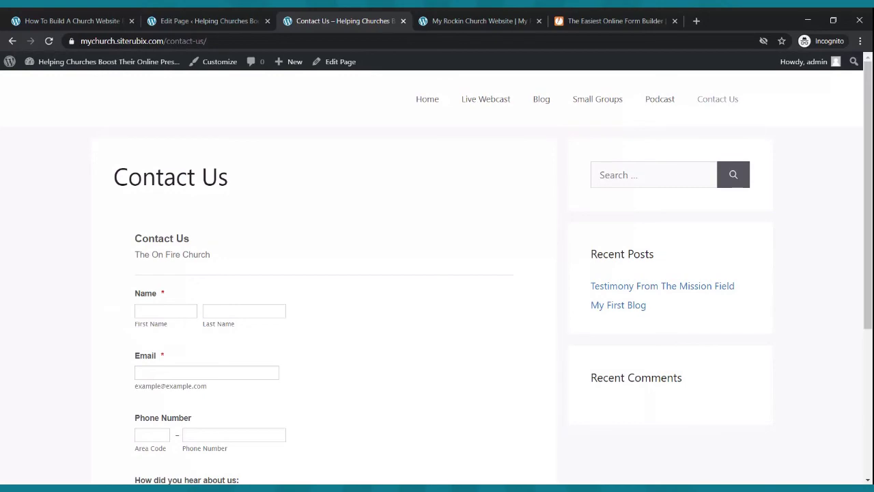
- Scroll through the live Home and Live Webcast pages
left_click(423, 100)
scroll(451, 171, "down", 5)
scroll(449, 170, "down", 5)
scroll(449, 170, "up", 10)
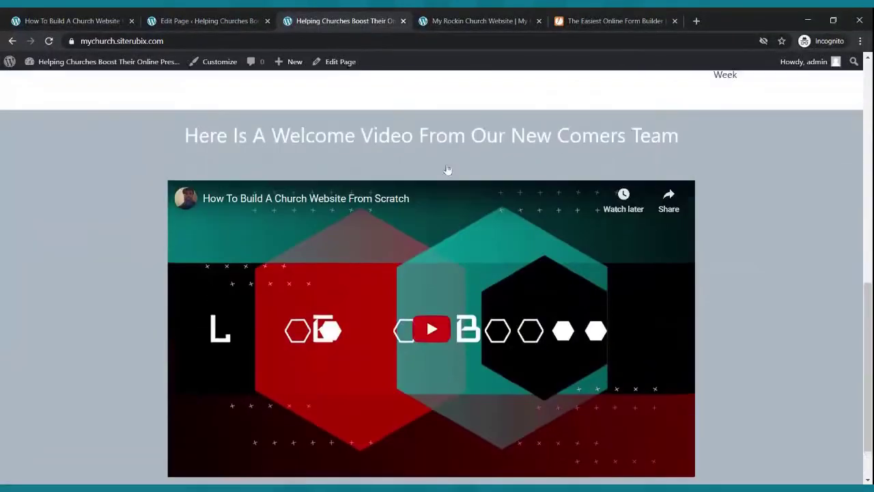
left_click(471, 99)
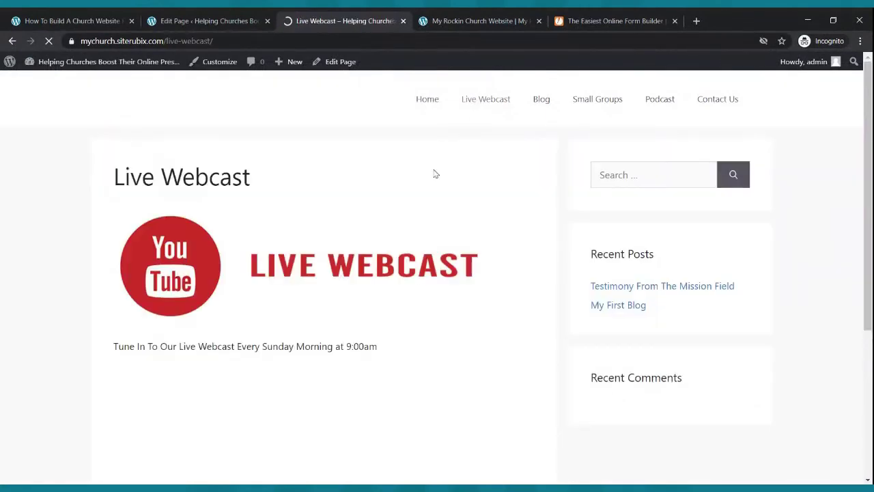
scroll(435, 172, "down", 4)
scroll(436, 172, "up", 4)
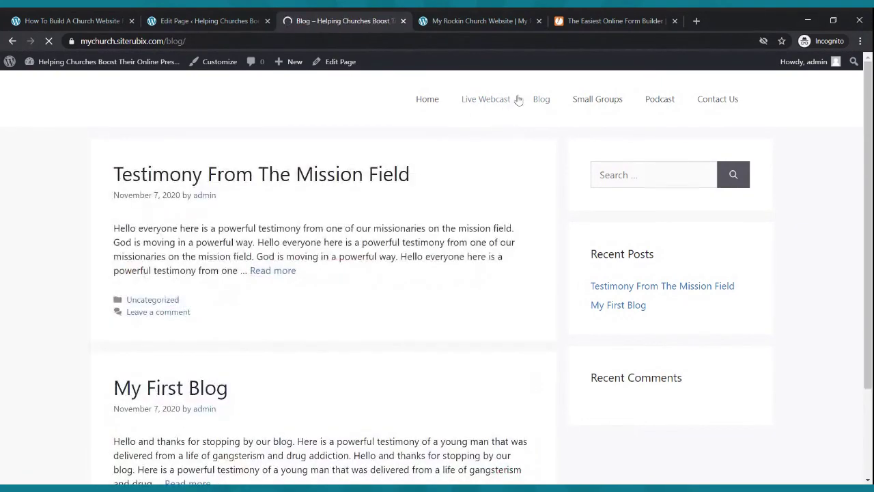
scroll(512, 116, "down", 3)
scroll(506, 139, "up", 2)
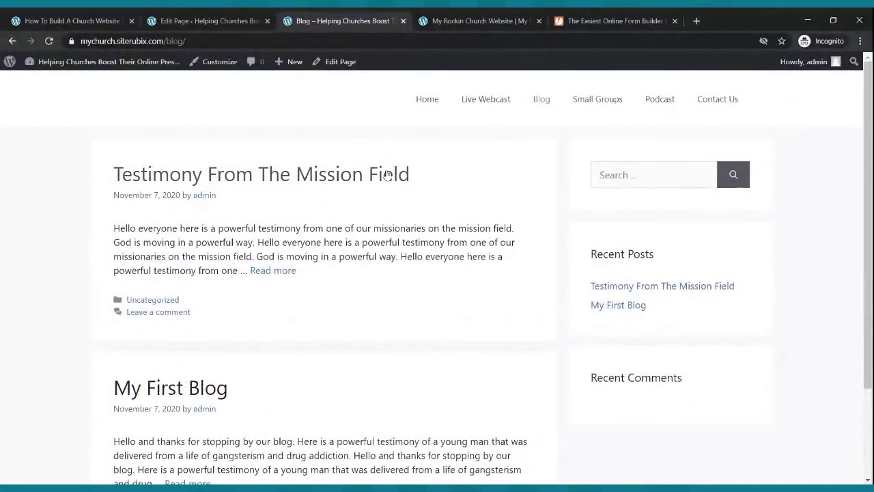
- Visit the Small Groups, Podcast and Contact Us pages, then return to Home
left_click(598, 104)
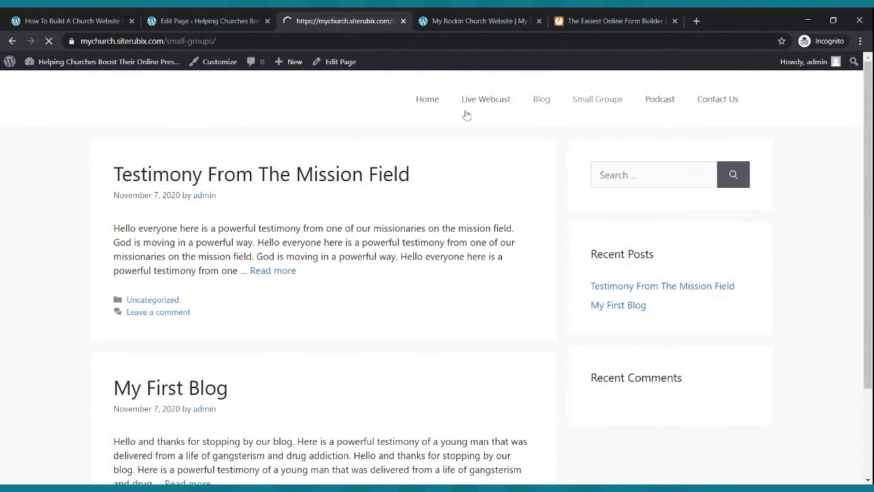
scroll(423, 153, "down", 2)
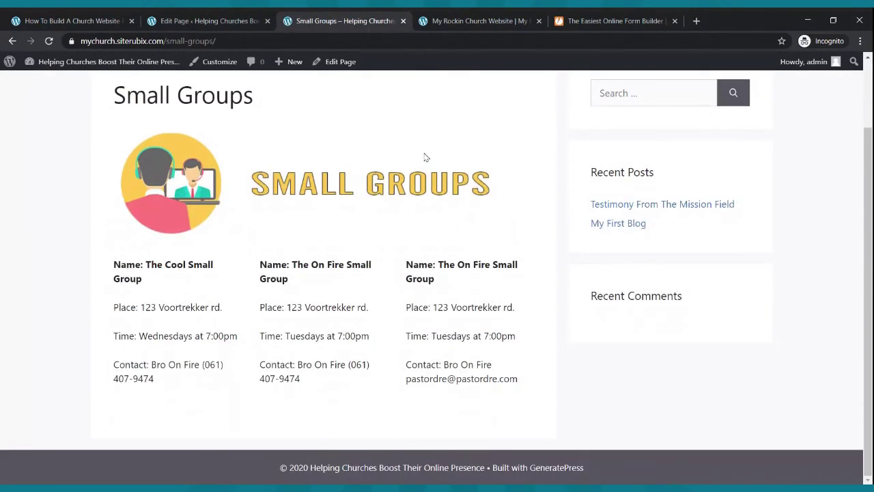
scroll(424, 157, "up", 2)
scroll(424, 157, "down", 2)
scroll(421, 153, "up", 2)
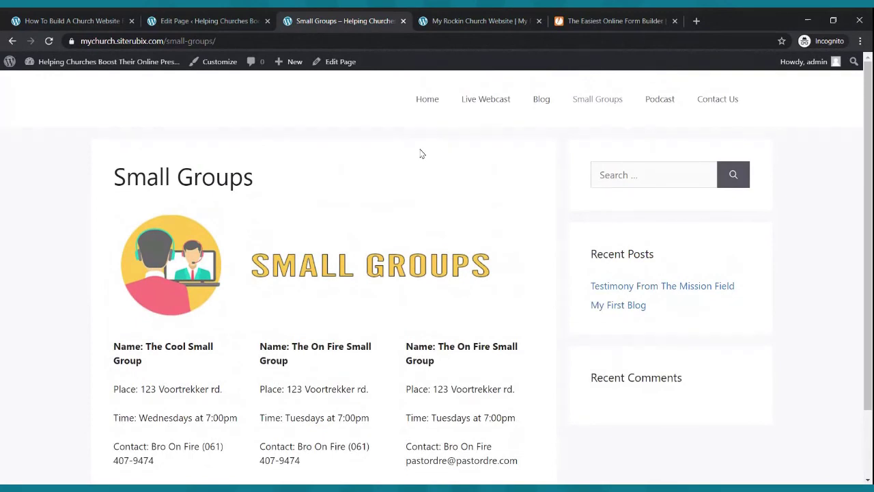
left_click(648, 104)
scroll(355, 268, "down", 1)
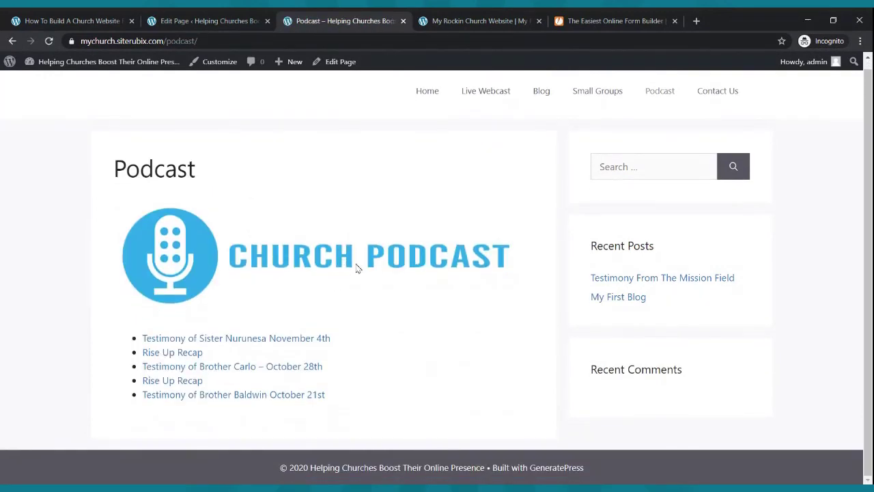
left_click(733, 91)
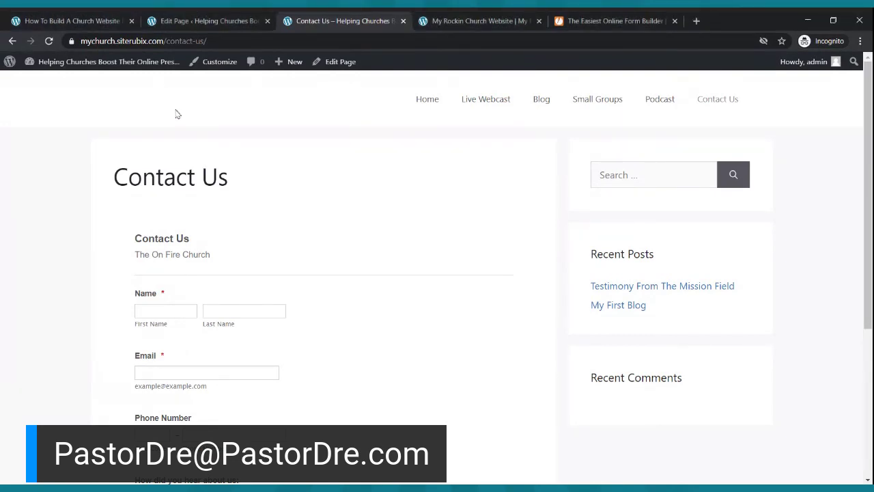
left_click(413, 104)
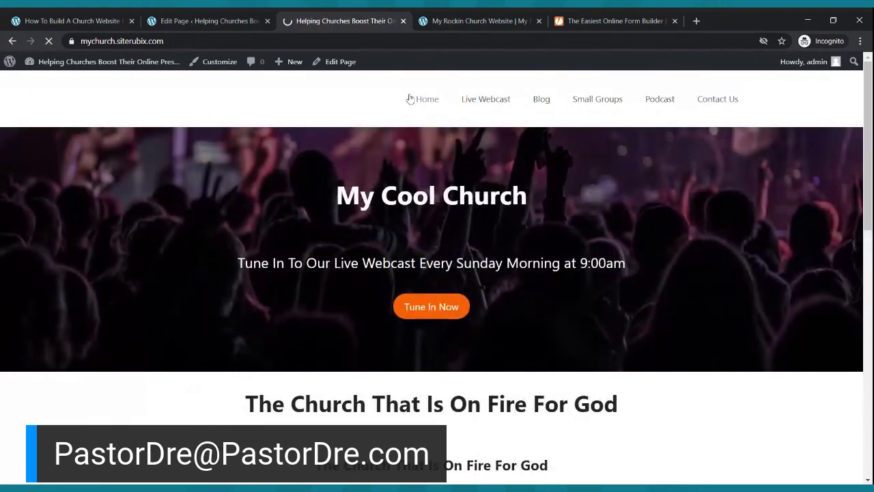